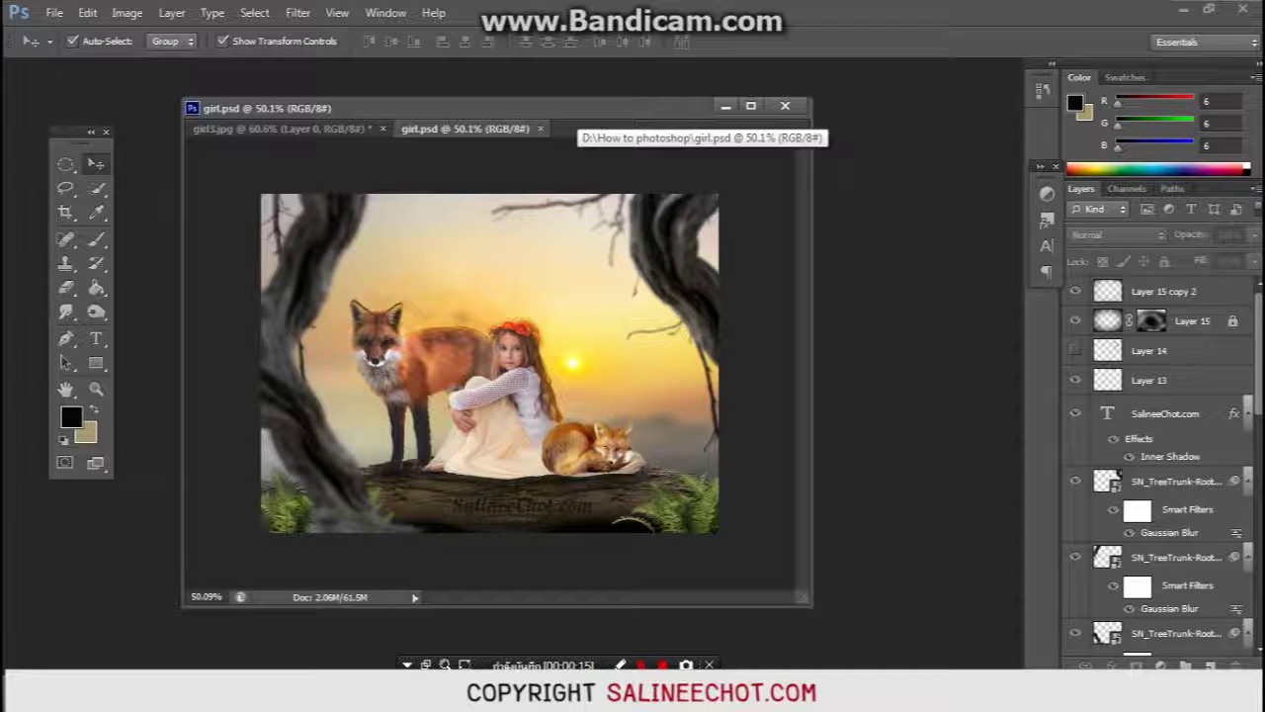
Step: Nudge the girl.psd window aside and switch to the Girl source-image folder in Explorer
left_click_drag(574, 126, 556, 121)
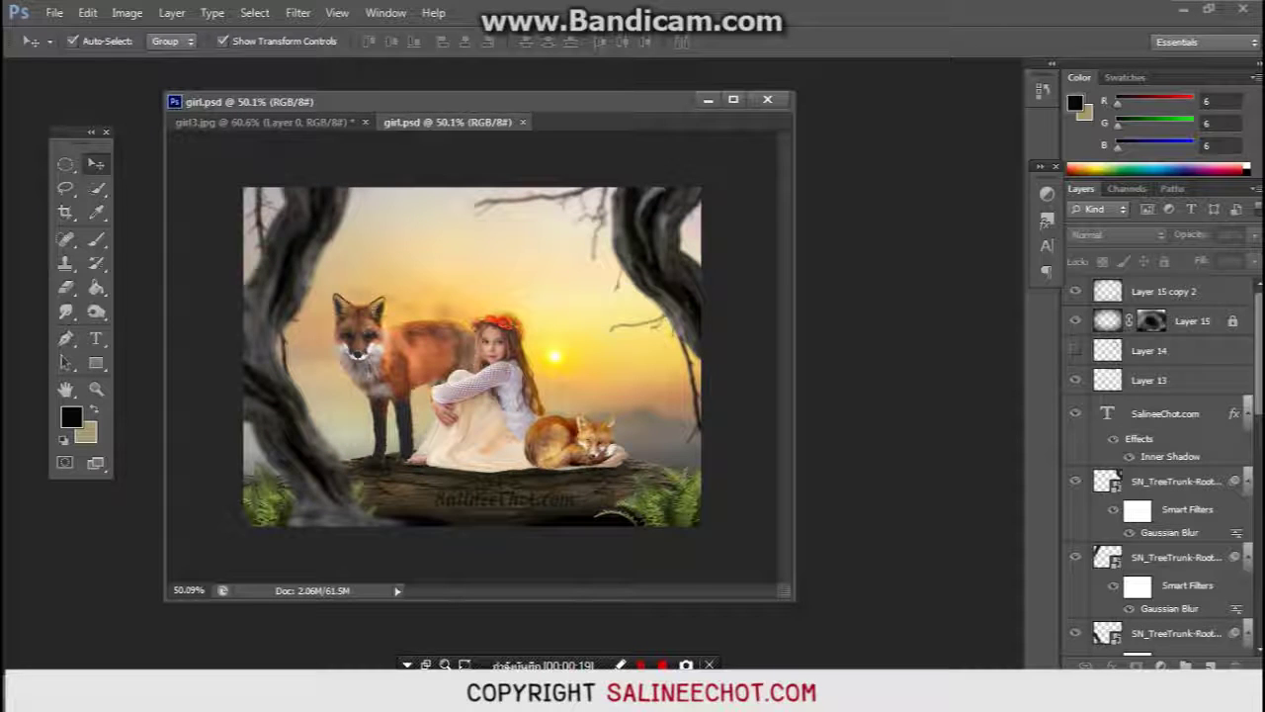
key("alt+Tab")
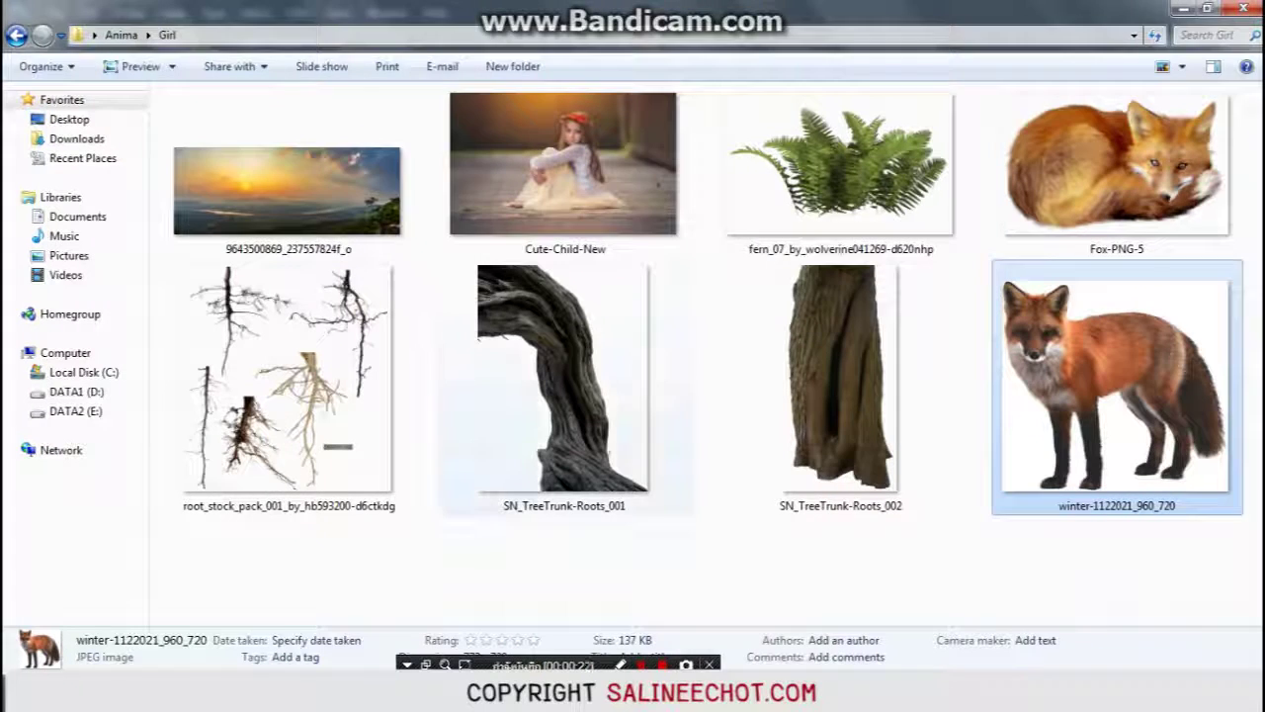
mouse_move(840, 386)
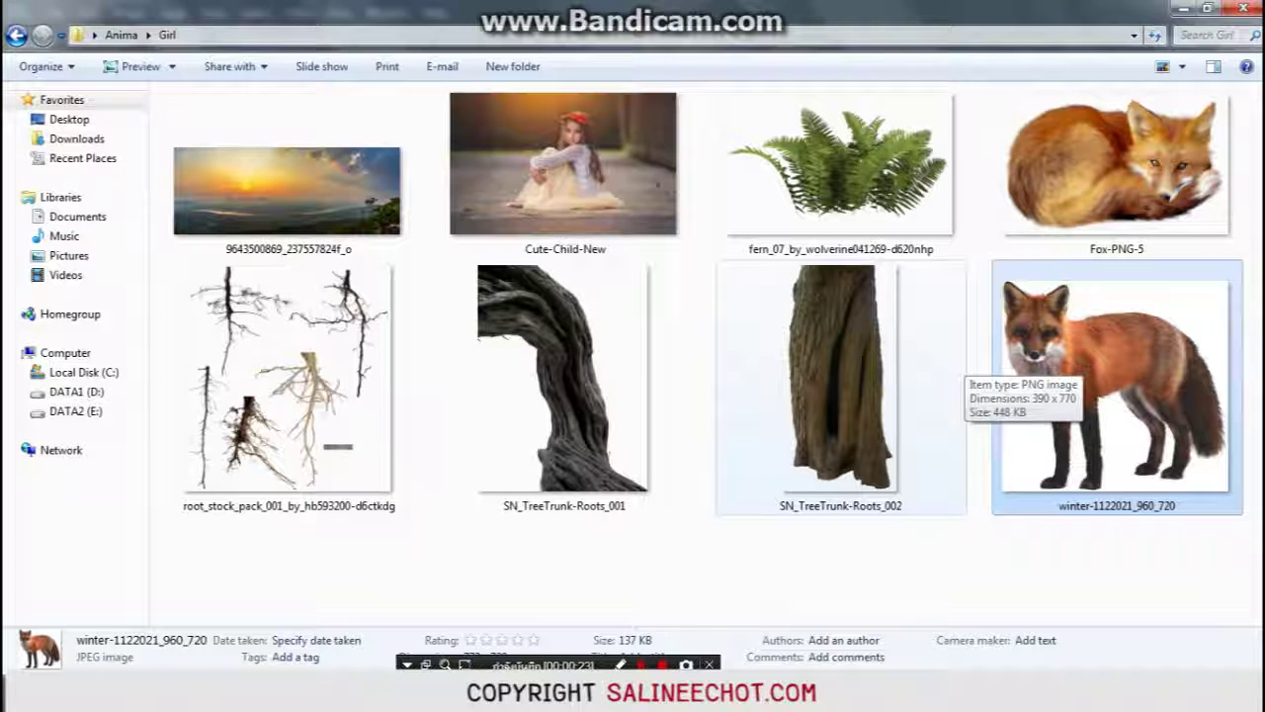
Step: Browse the tree trunk and Cute-Child-New thumbnails, then minimize Explorer back to the girl.psd composite
left_click(840, 386)
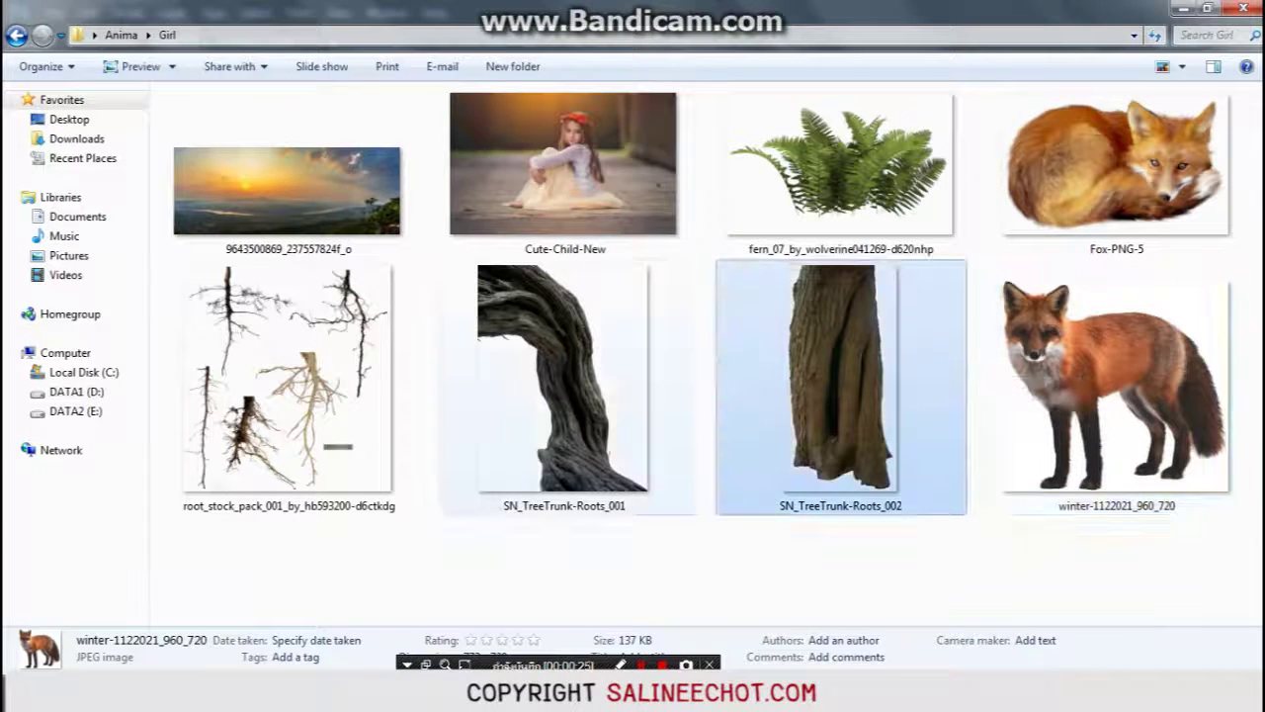
left_click(564, 385)
key("Up")
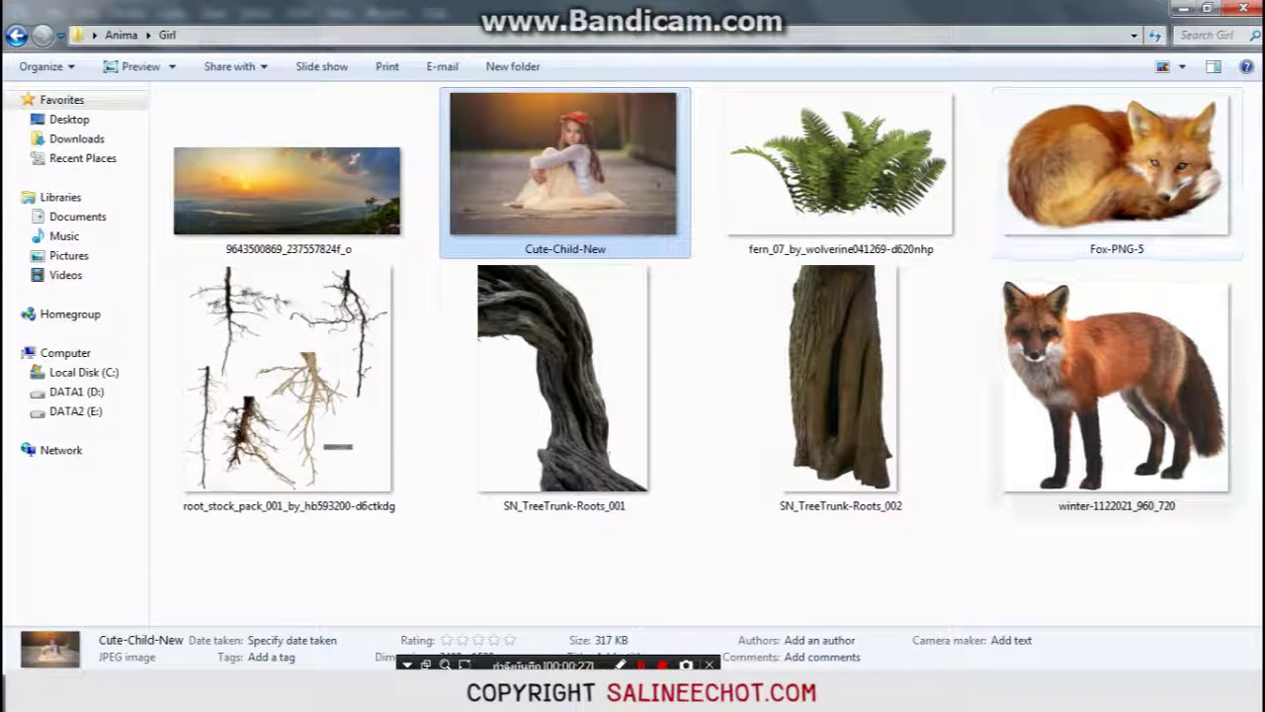
key("ctrl+space")
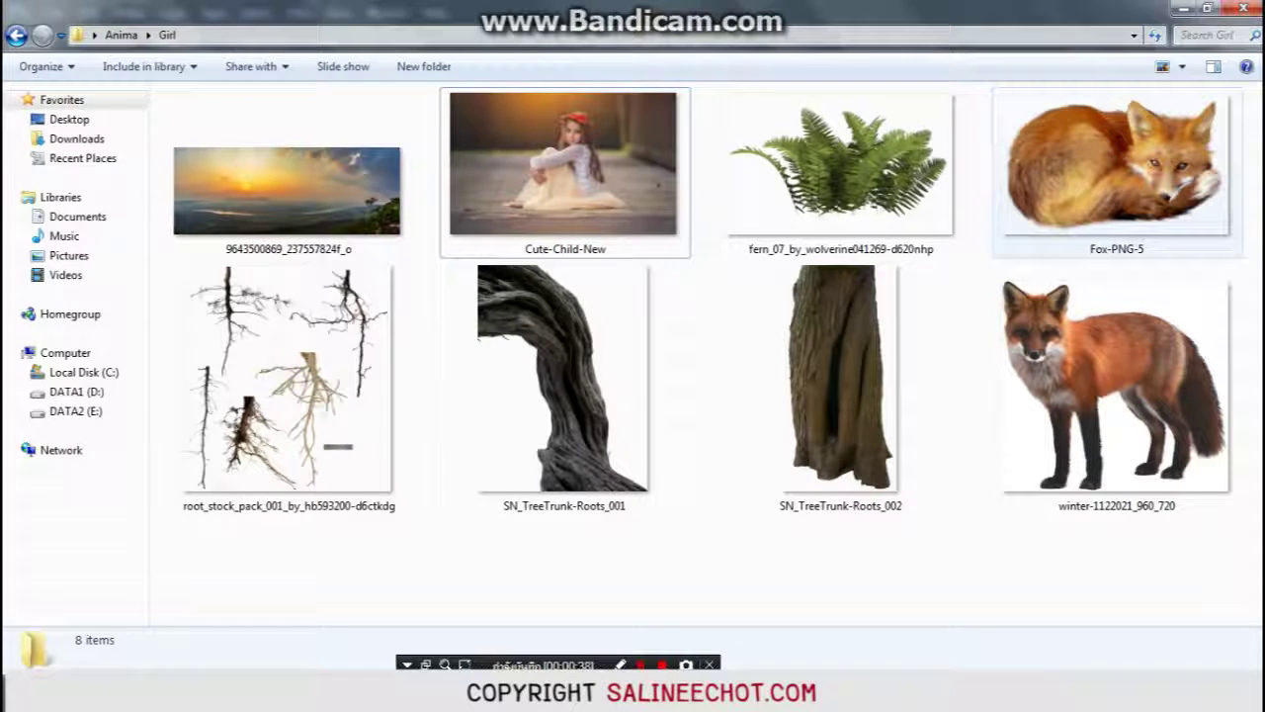
left_click(1183, 8)
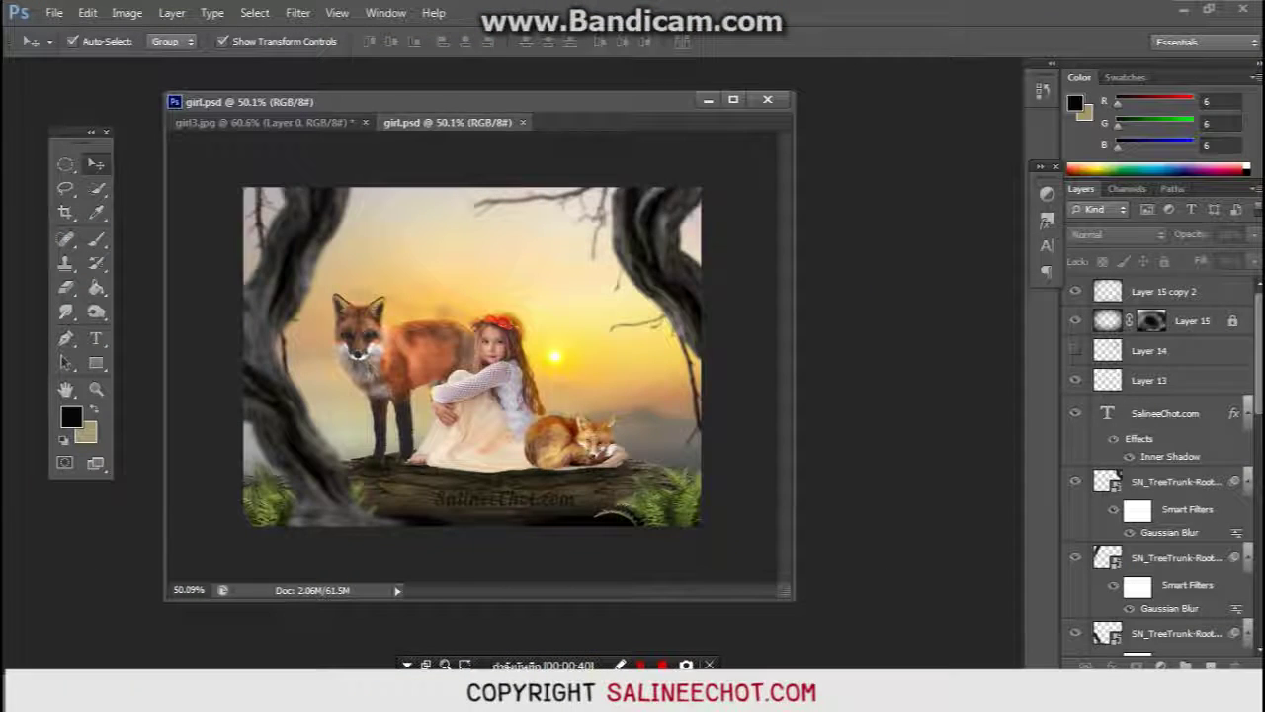
Step: Close girl.psd, leaving the empty girl3.jpg canvas, and switch back to the Girl folder
mouse_move(448, 122)
left_mouse_down()
mouse_move(562, 172)
mouse_move(458, 173)
left_mouse_up()
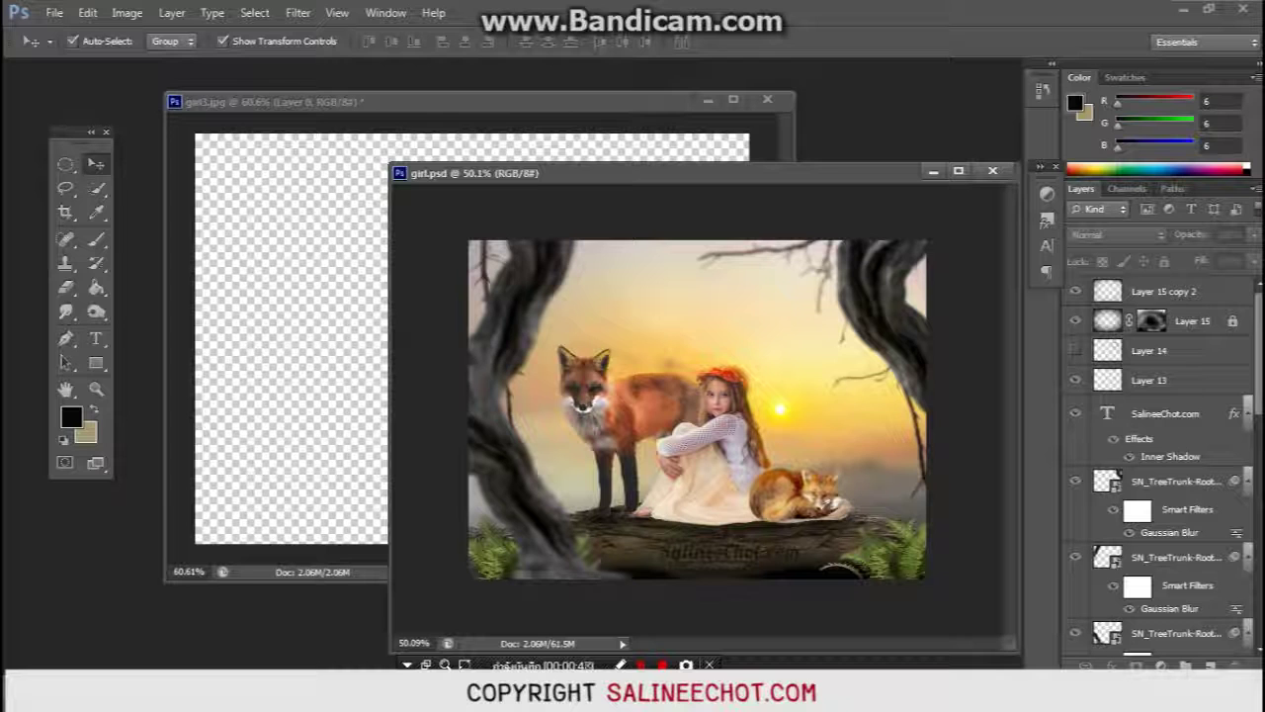
key("ctrl+w")
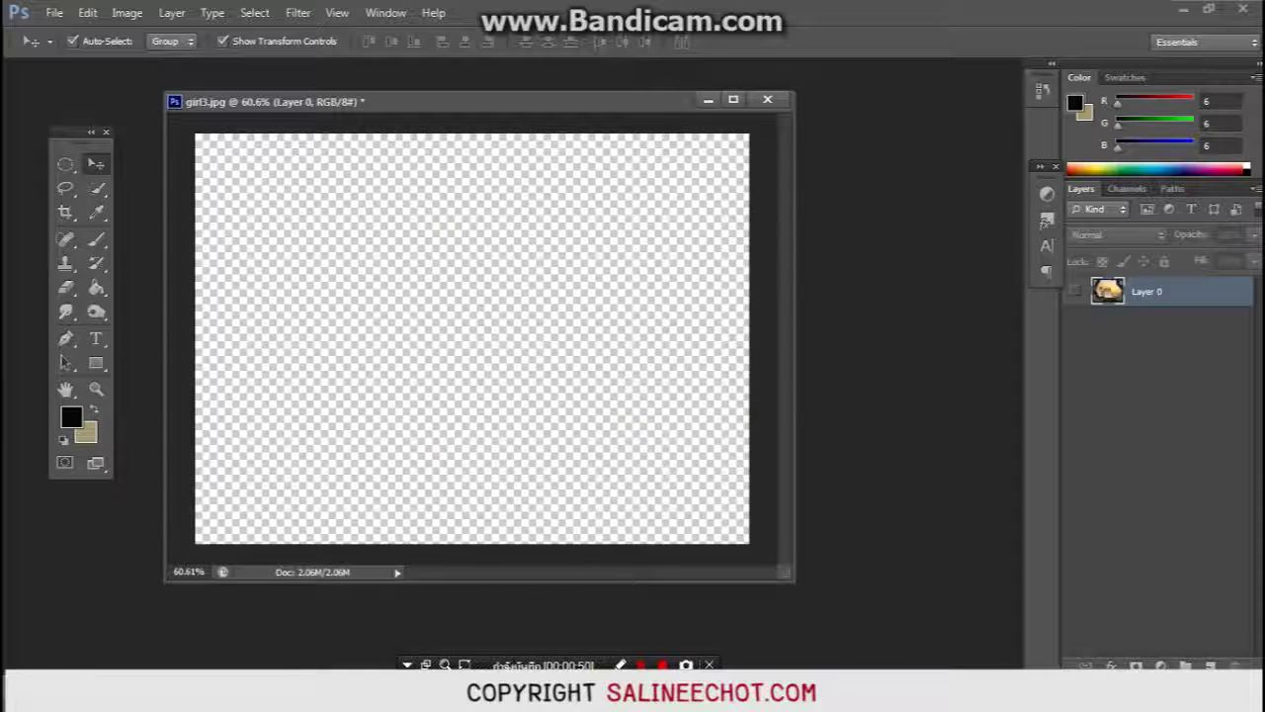
mouse_move(445, 101)
left_mouse_down()
mouse_move(583, 119)
mouse_move(463, 98)
left_mouse_up()
key("alt+Tab")
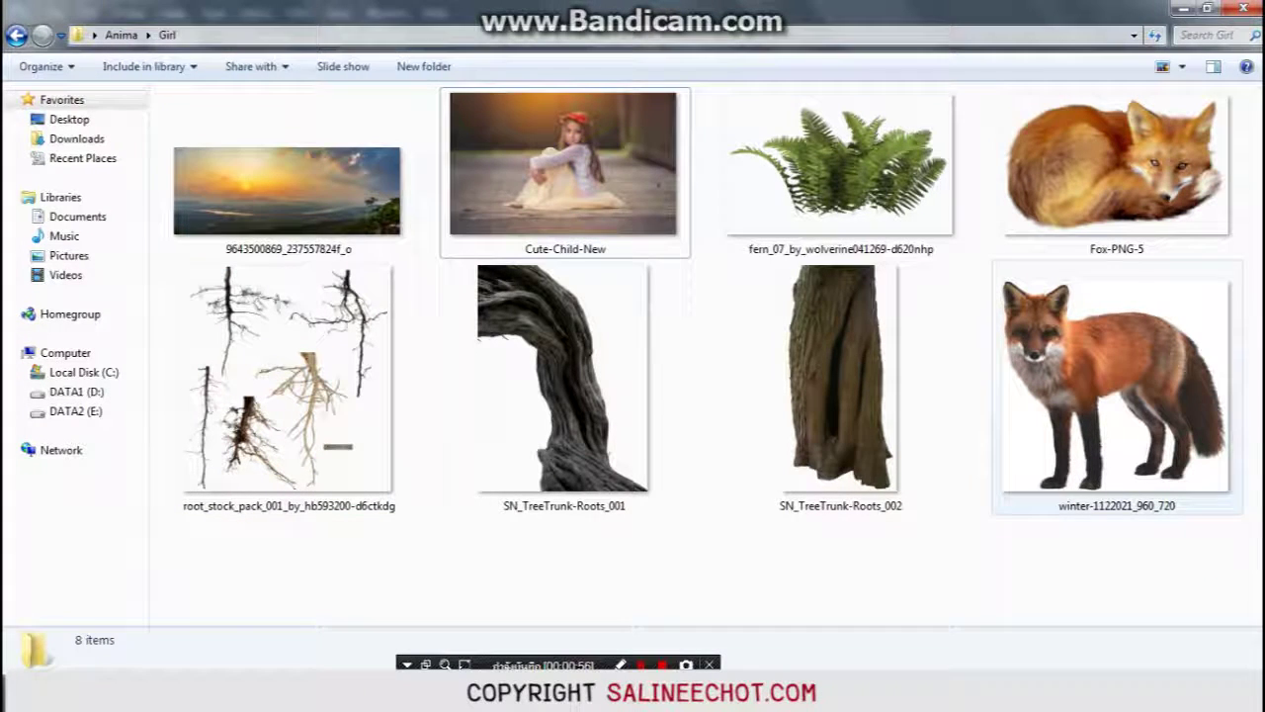
Step: Drag the SN_TreeTrunk-Roots_002 image from the Girl folder into Photoshop
left_click(841, 385)
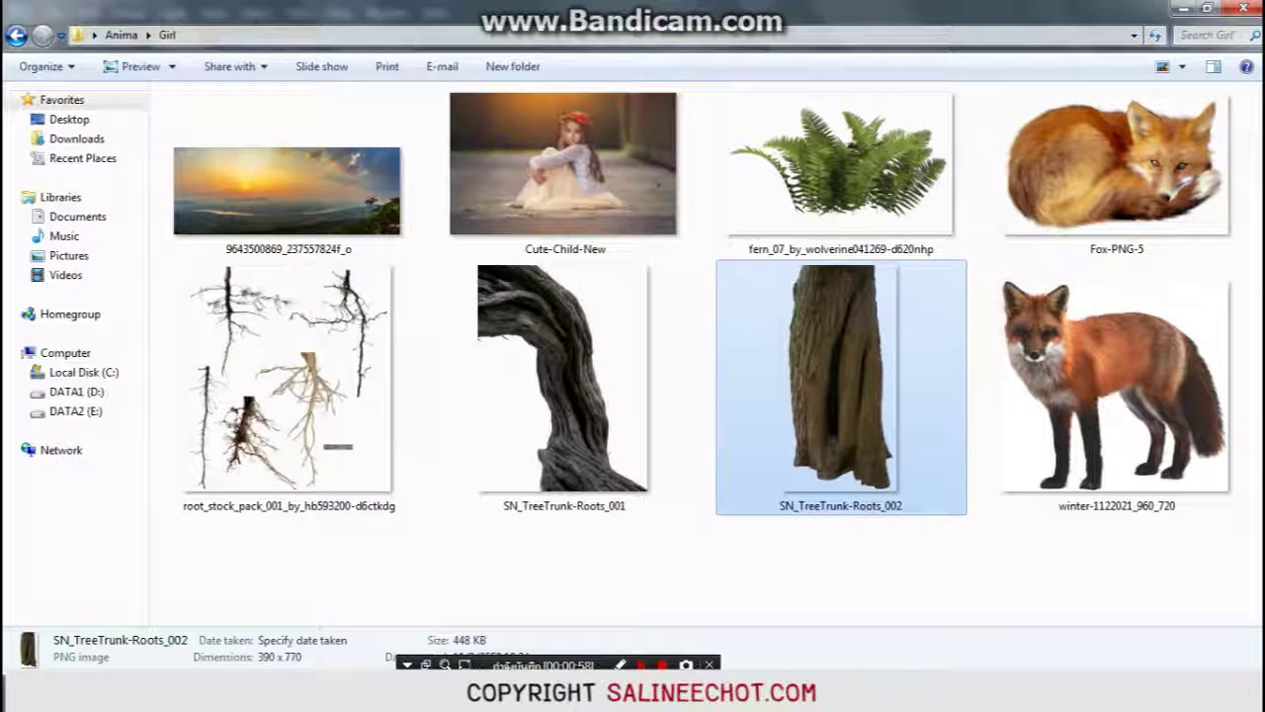
left_click_drag(830, 395, 287, 584)
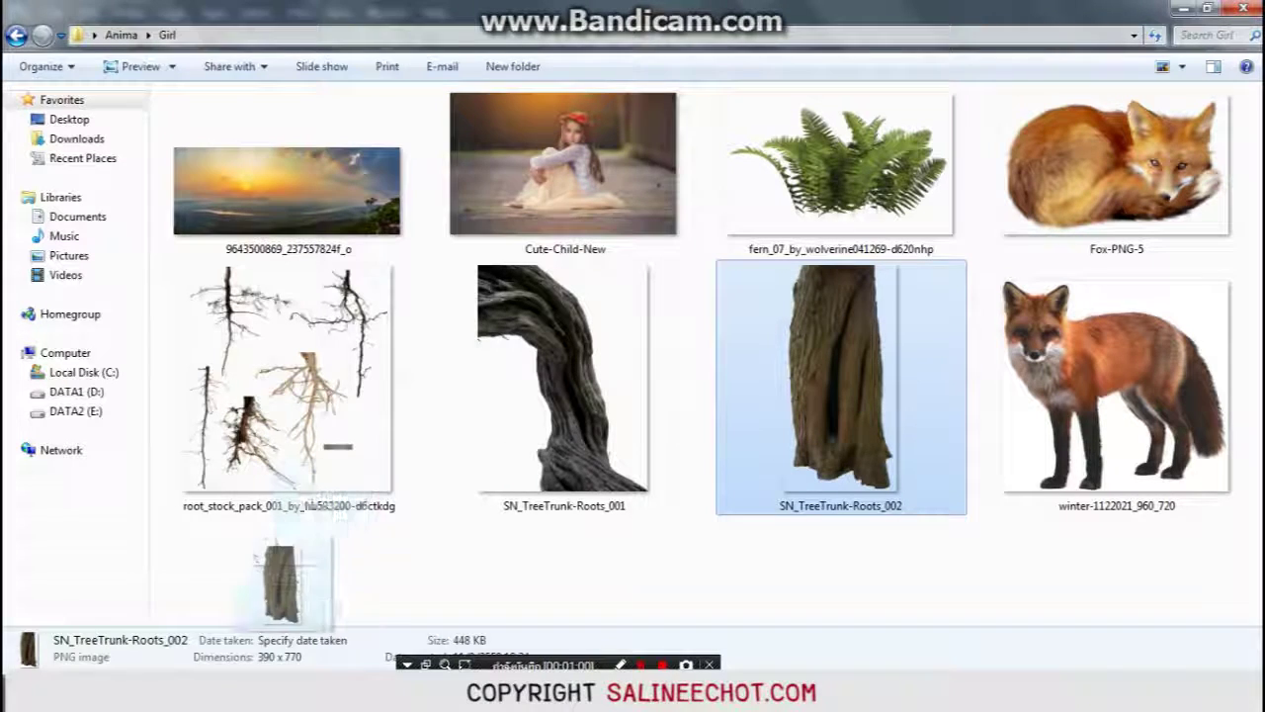
left_click_drag(287, 618, 534, 591)
Step: Place the tree trunk into girl3.jpg as Layer 1 and rotate it 90° onto its side
left_click_drag(148, 346, 405, 420)
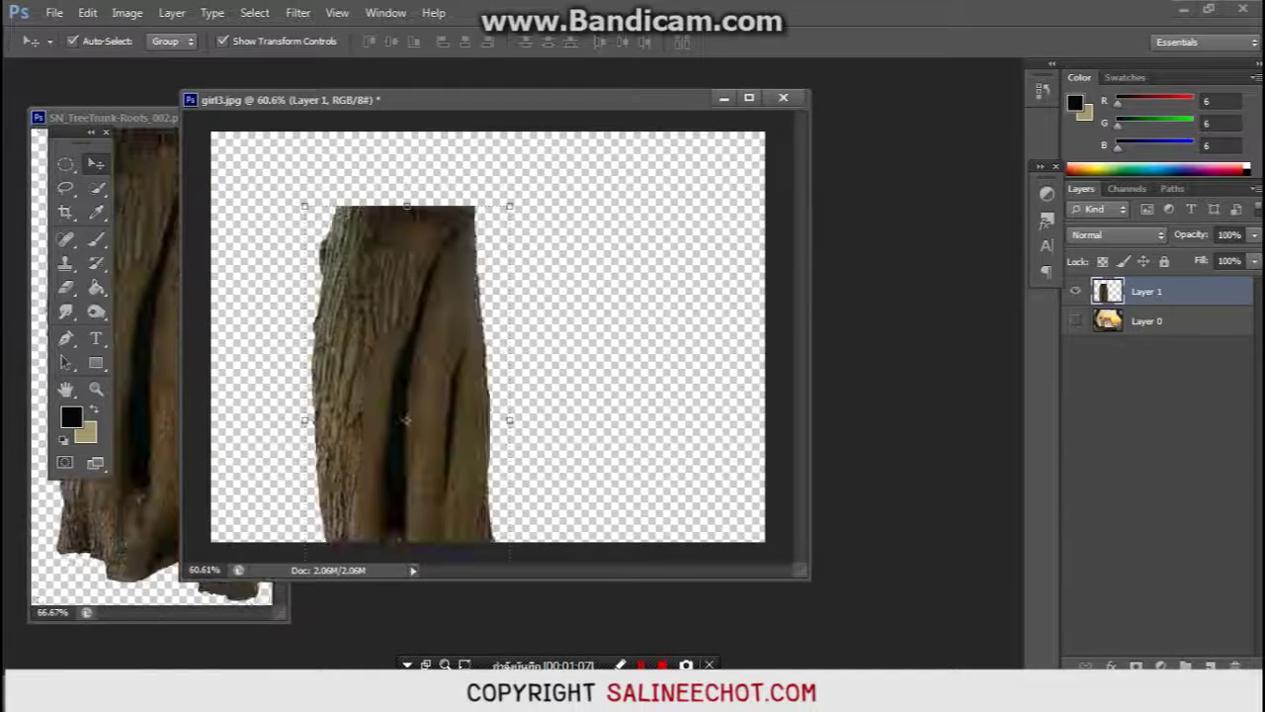
mouse_move(473, 188)
left_mouse_down()
mouse_move(607, 291)
mouse_move(626, 446)
mouse_move(618, 475)
left_mouse_up()
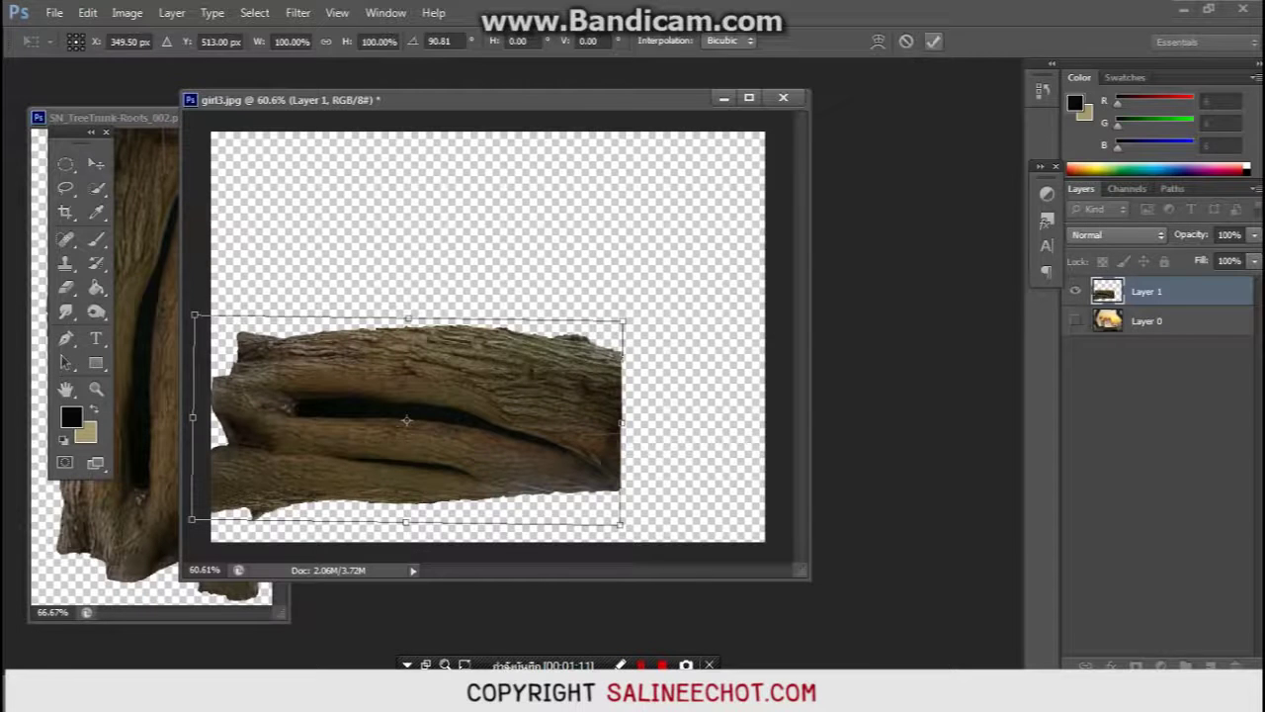
left_click(933, 40)
Step: Shrink the trunk to about 73% along the bottom edge and Alt-drag a copy leftward
left_click_drag(621, 321, 584, 339)
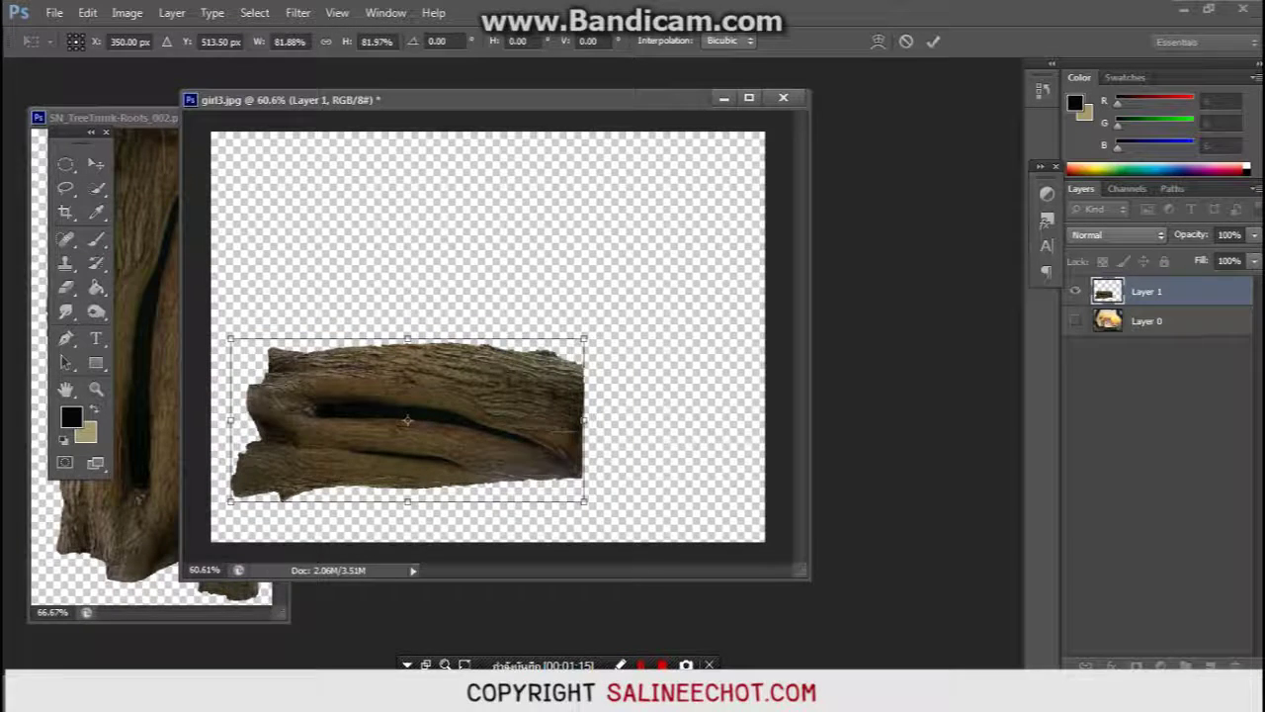
mouse_move(555, 359)
left_mouse_down()
mouse_move(736, 440)
mouse_move(748, 429)
left_mouse_up()
left_click_drag(688, 459, 720, 454)
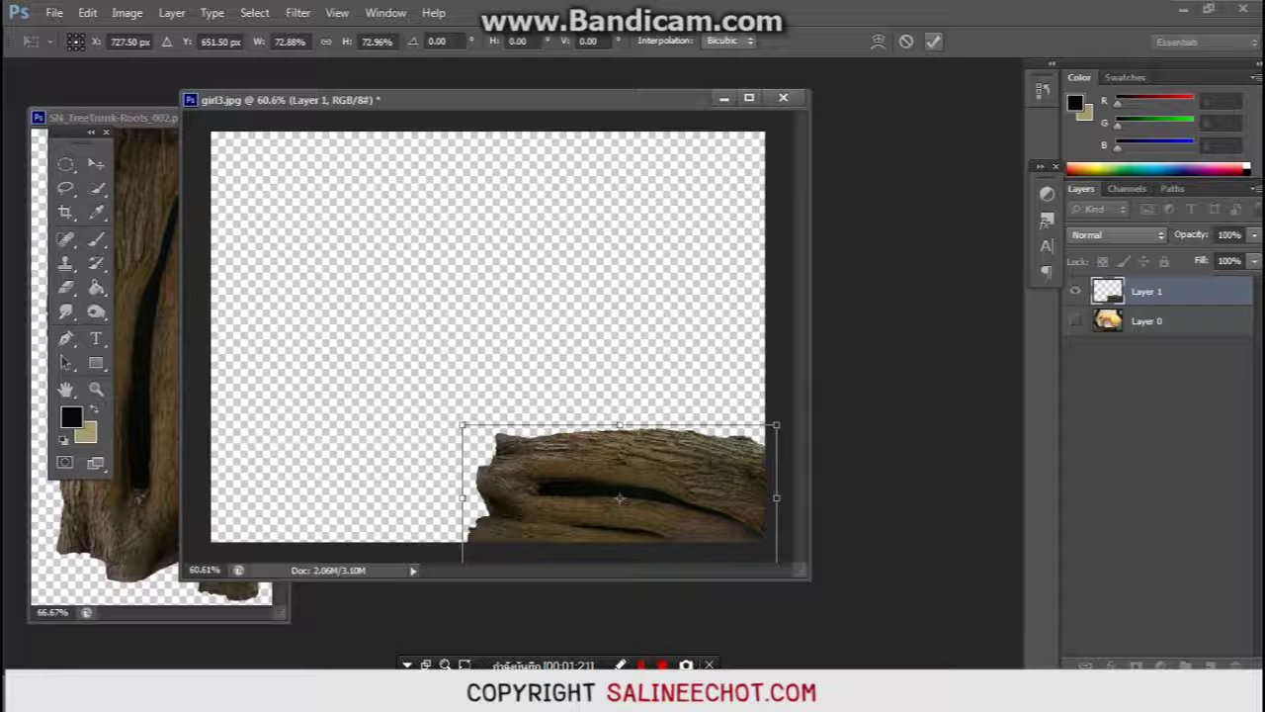
left_click_drag(484, 435, 466, 425)
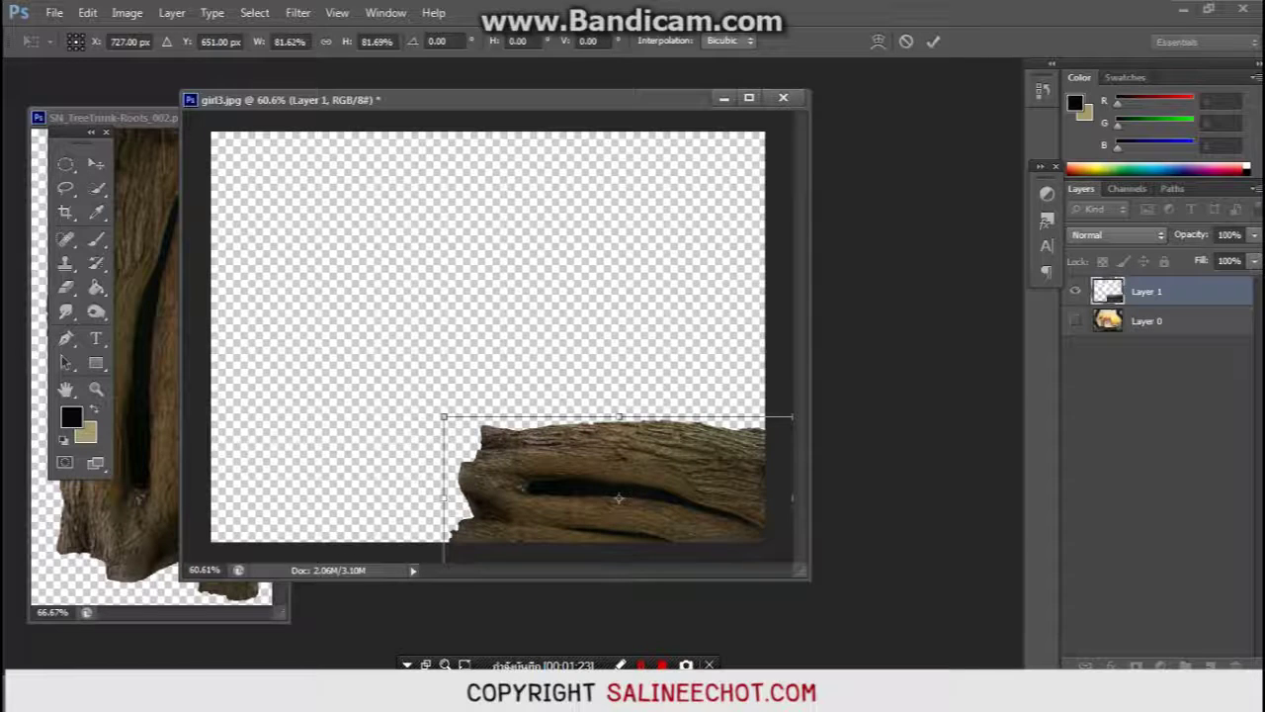
left_click(933, 41)
mouse_move(680, 465)
left_mouse_down()
mouse_move(405, 461)
mouse_move(660, 450)
left_mouse_up()
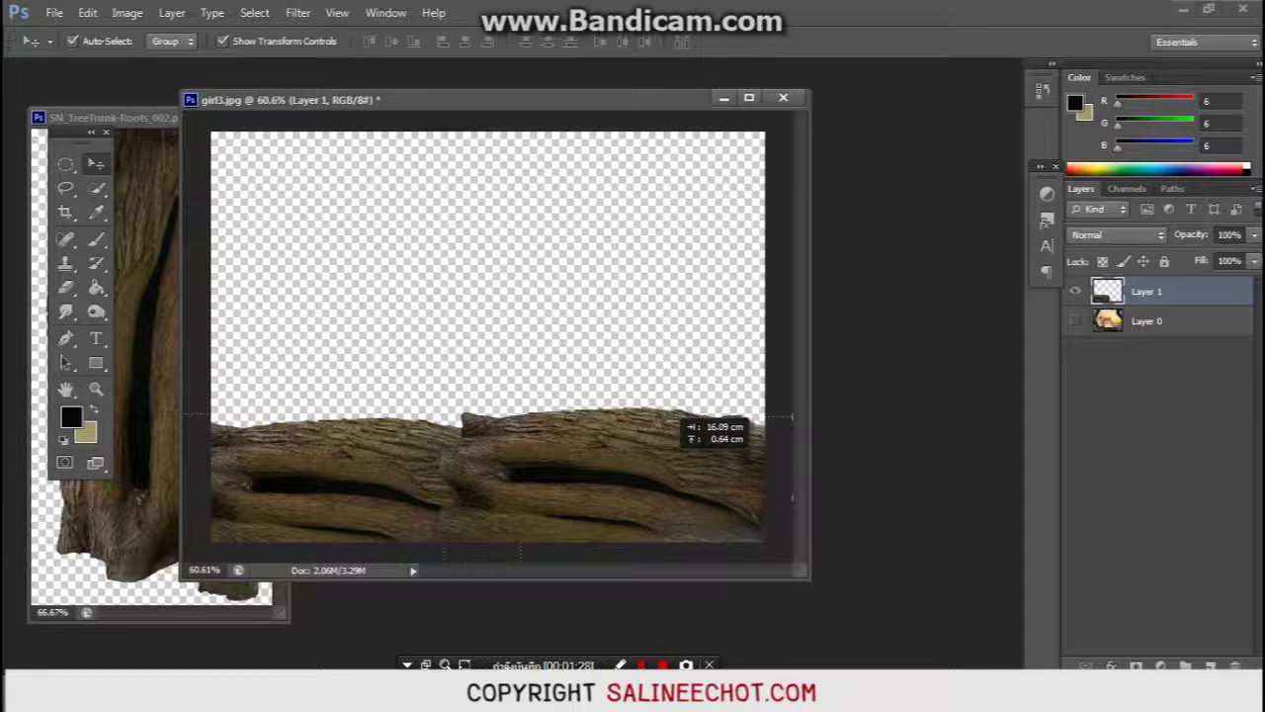
key("ctrl+t")
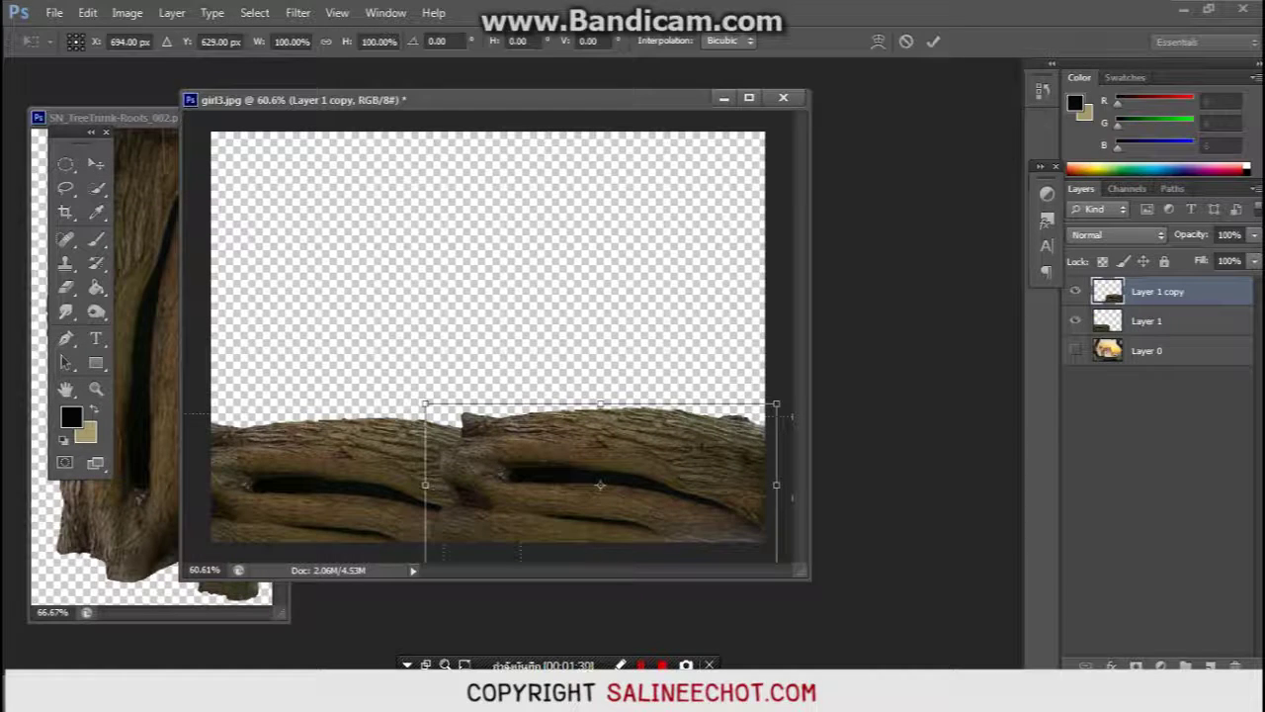
Step: Flip the Layer 1 copy horizontally, tilt it about 3° and scale it to about 109%
right_click(671, 125)
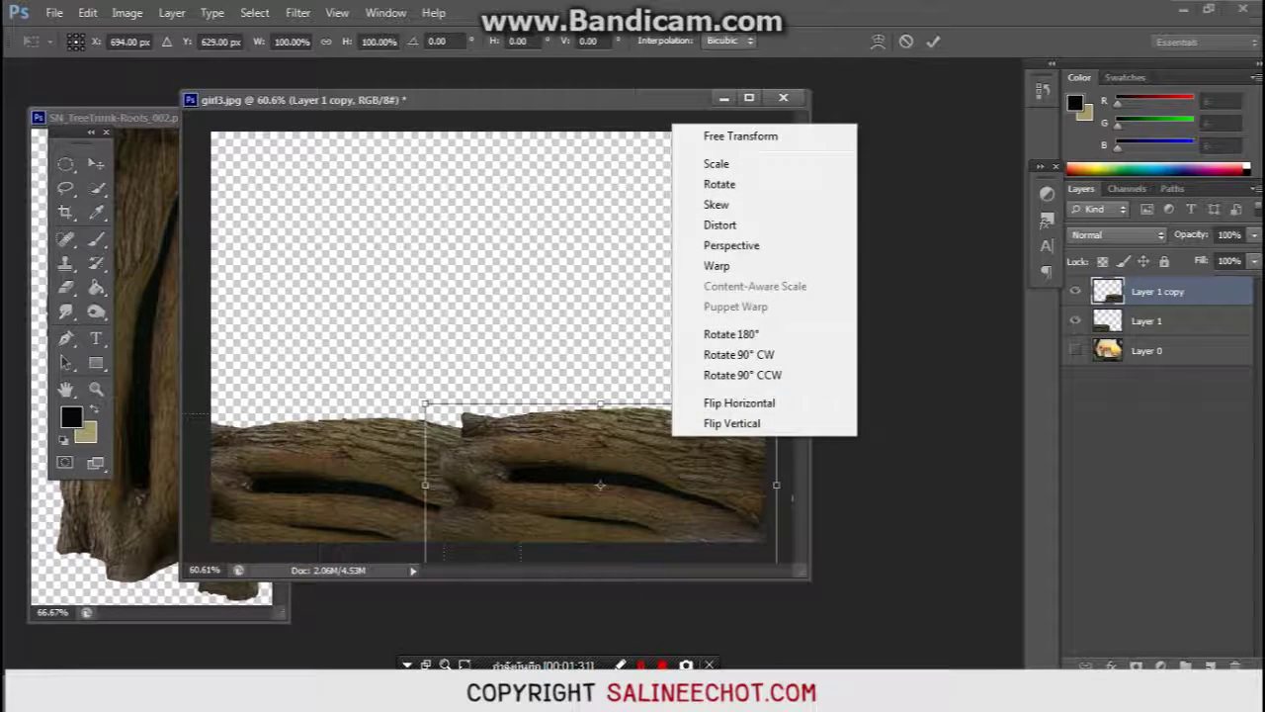
left_click(740, 403)
left_click_drag(742, 405, 771, 408)
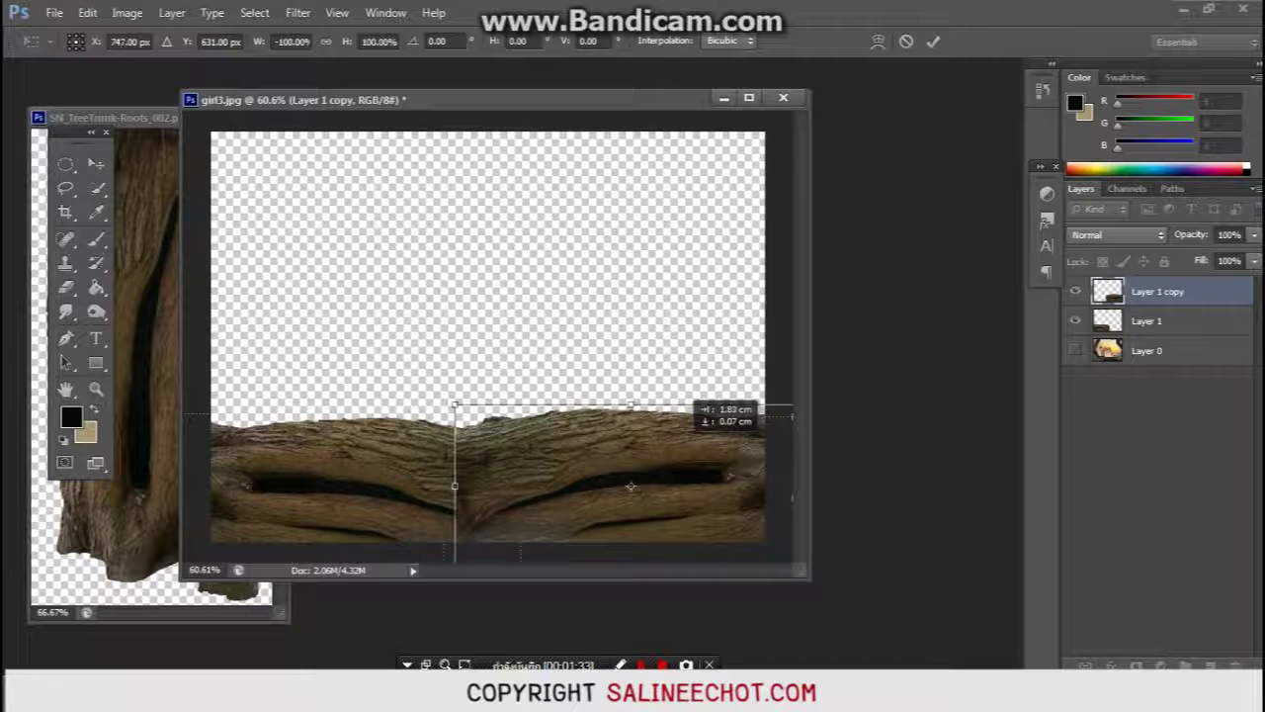
left_click_drag(695, 406, 688, 414)
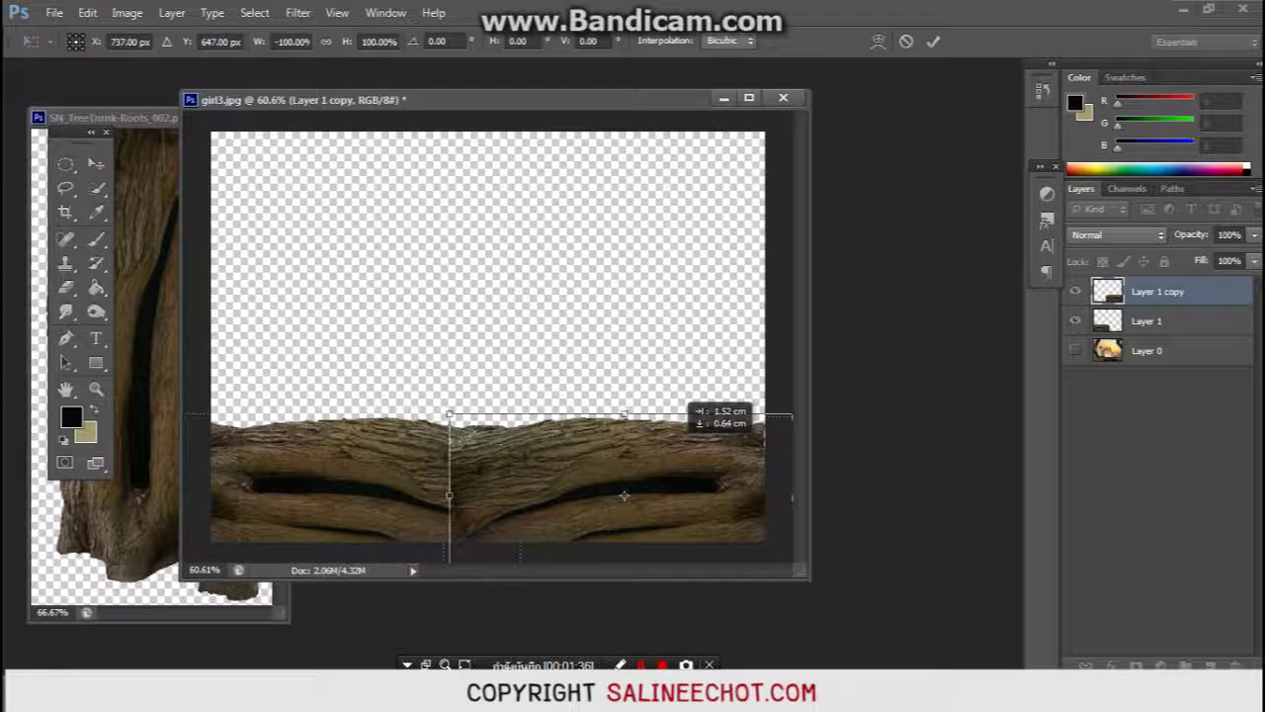
left_click_drag(435, 391, 427, 368)
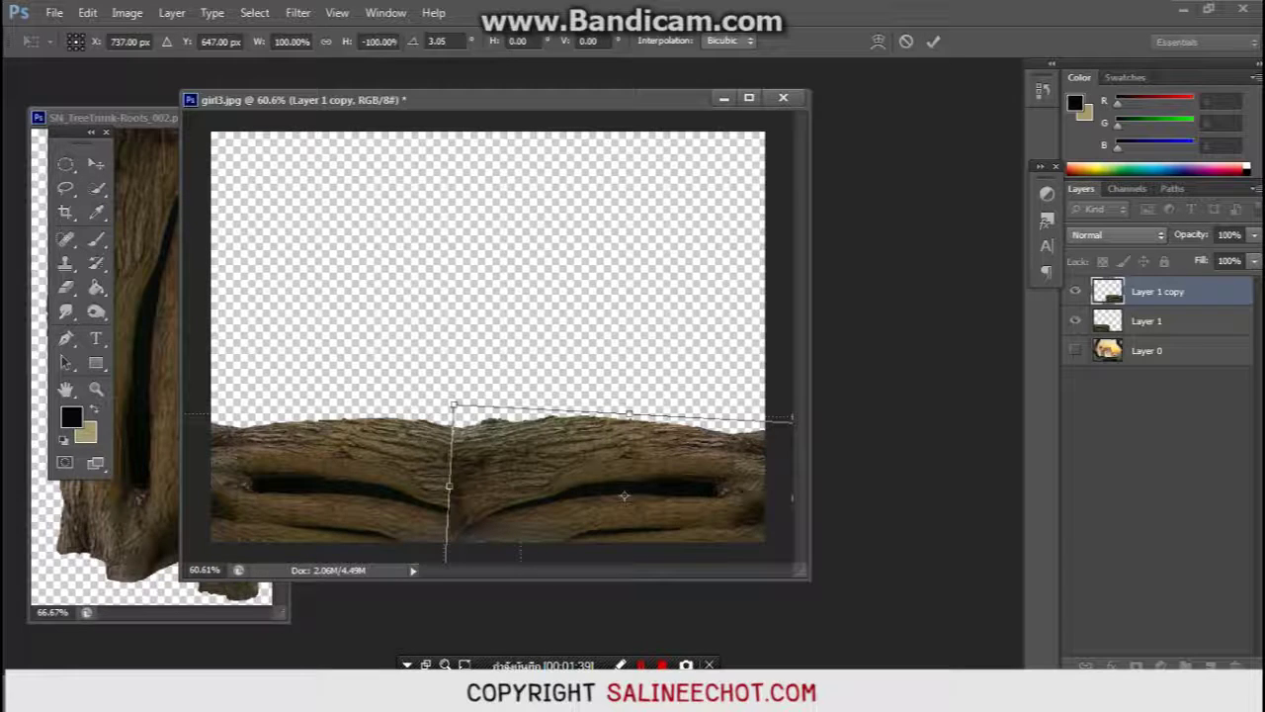
left_click_drag(453, 406, 438, 395)
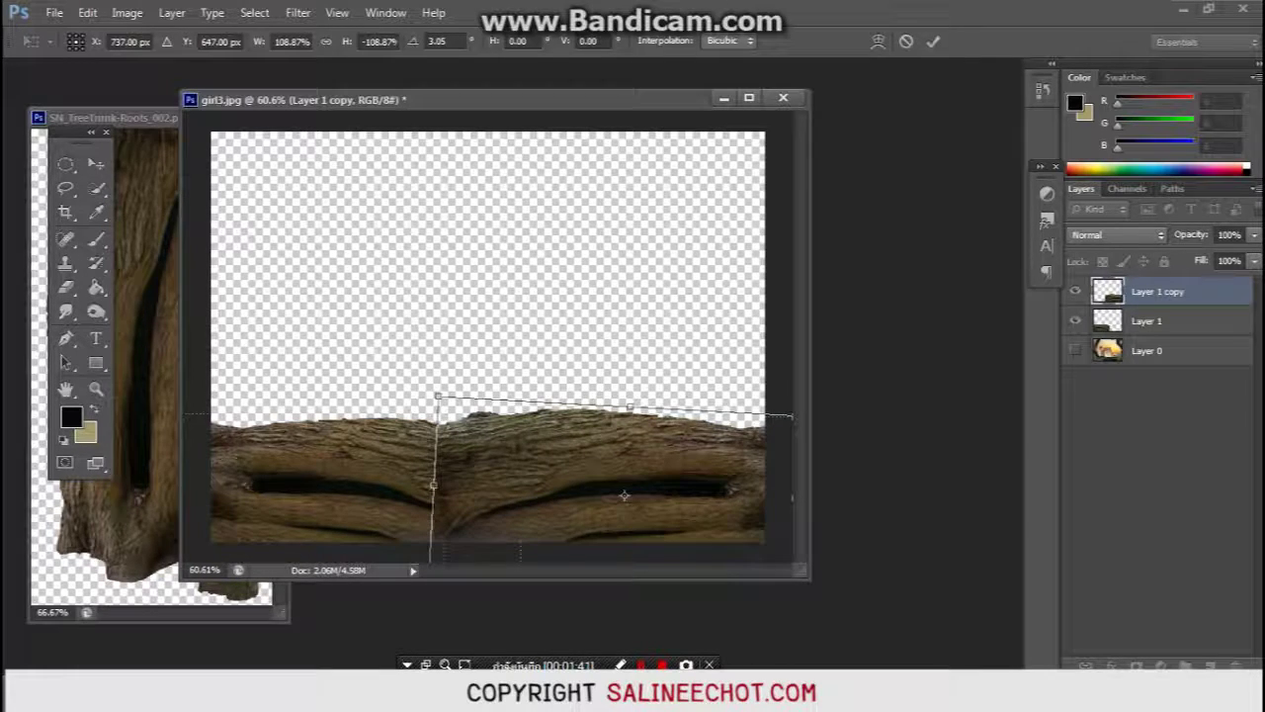
key("Return")
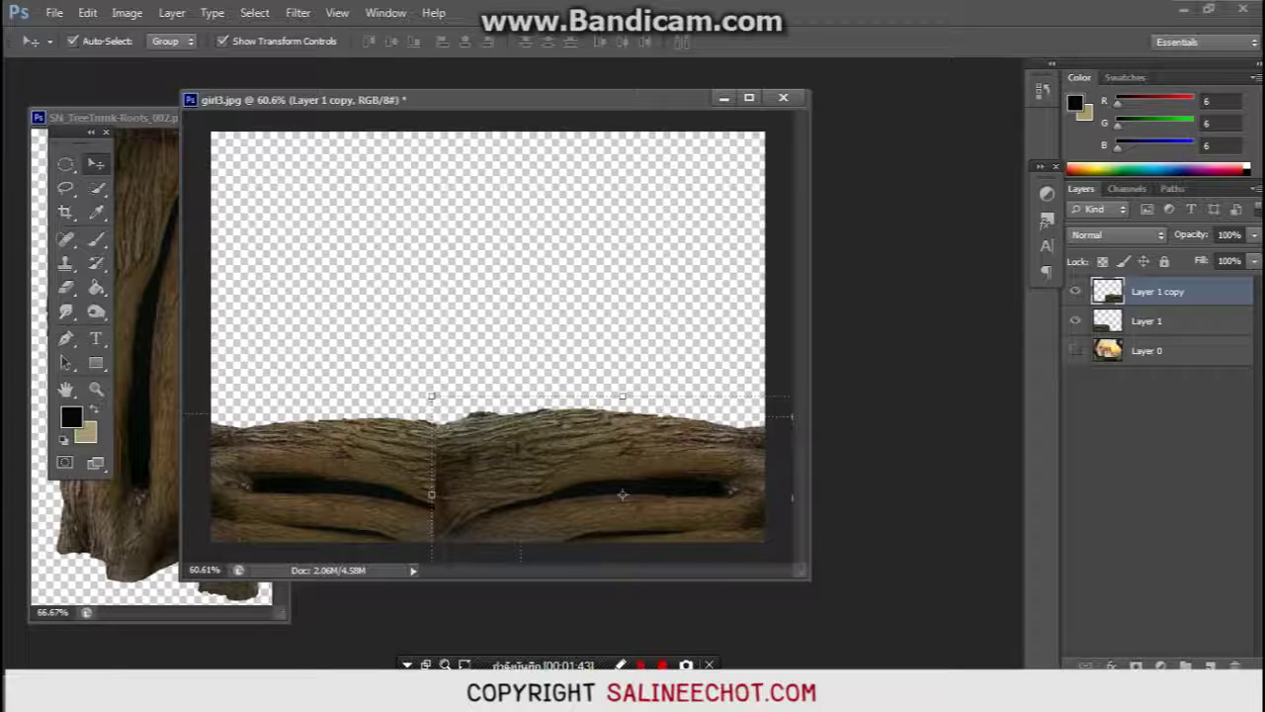
Step: Add a layer mask to Layer 1 copy, brush out the centre seam, and erase back a small patch
left_click(1137, 664)
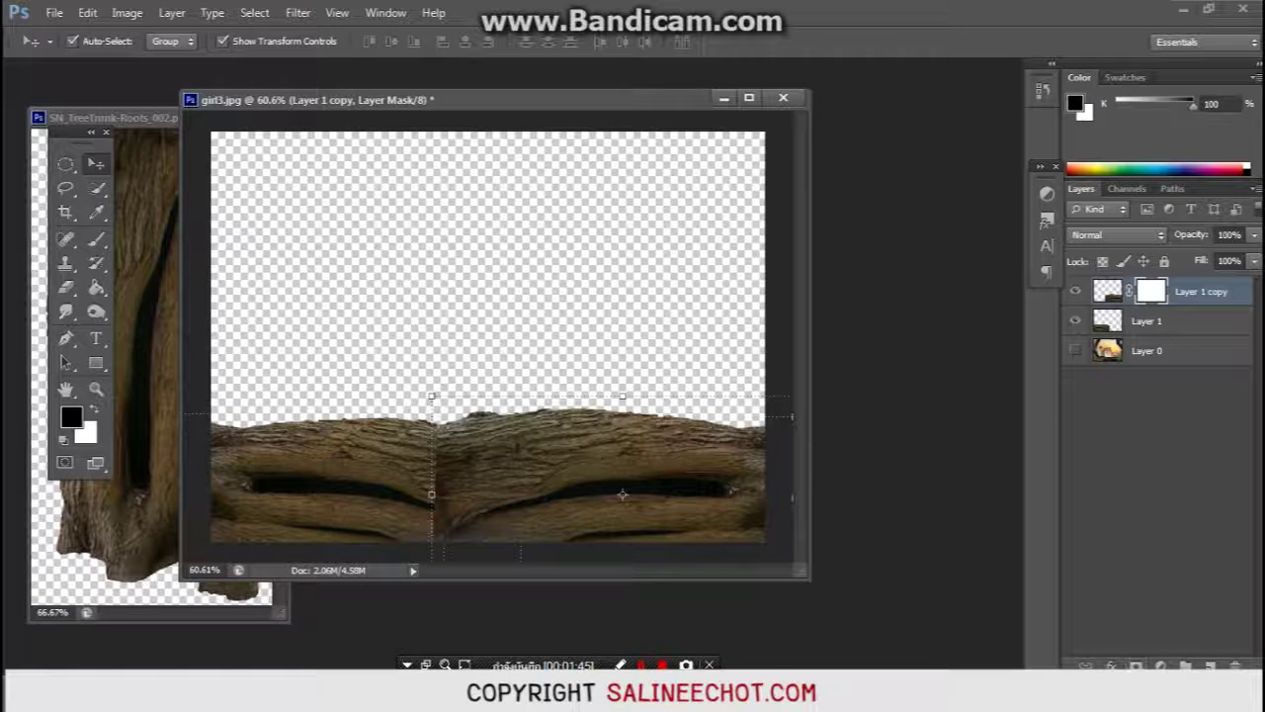
left_click(96, 239)
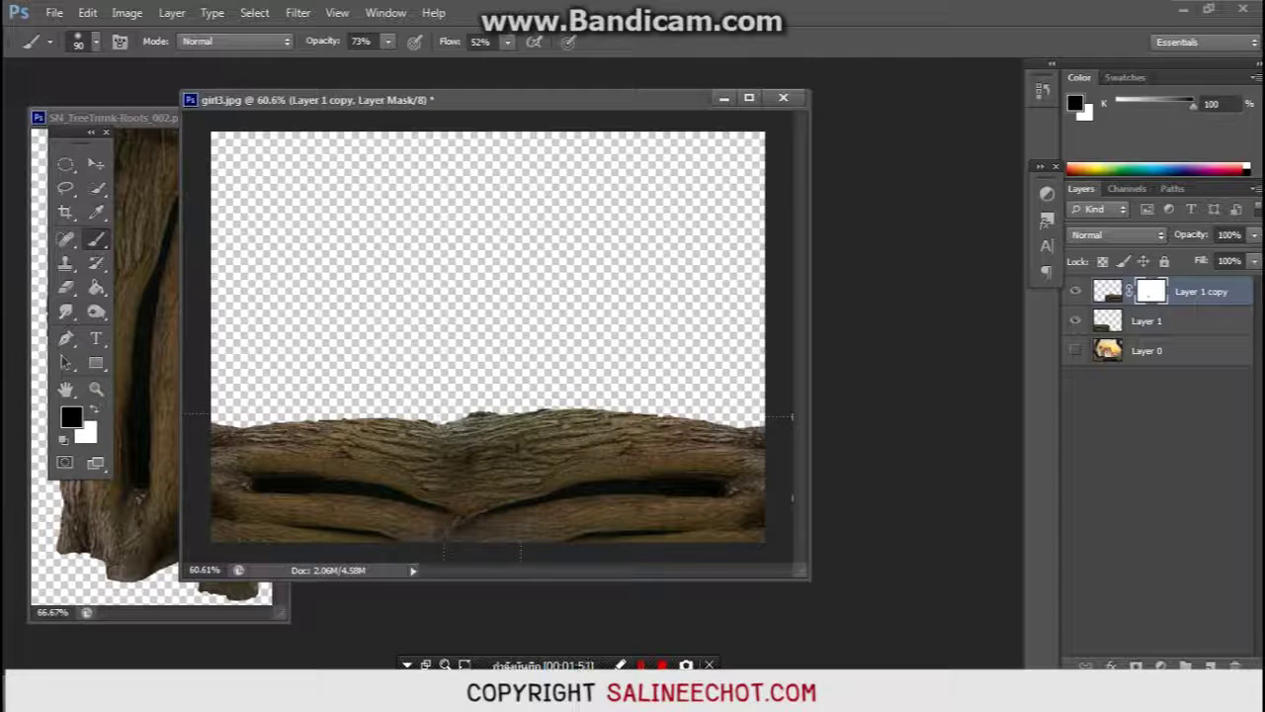
left_click_drag(553, 534, 522, 534)
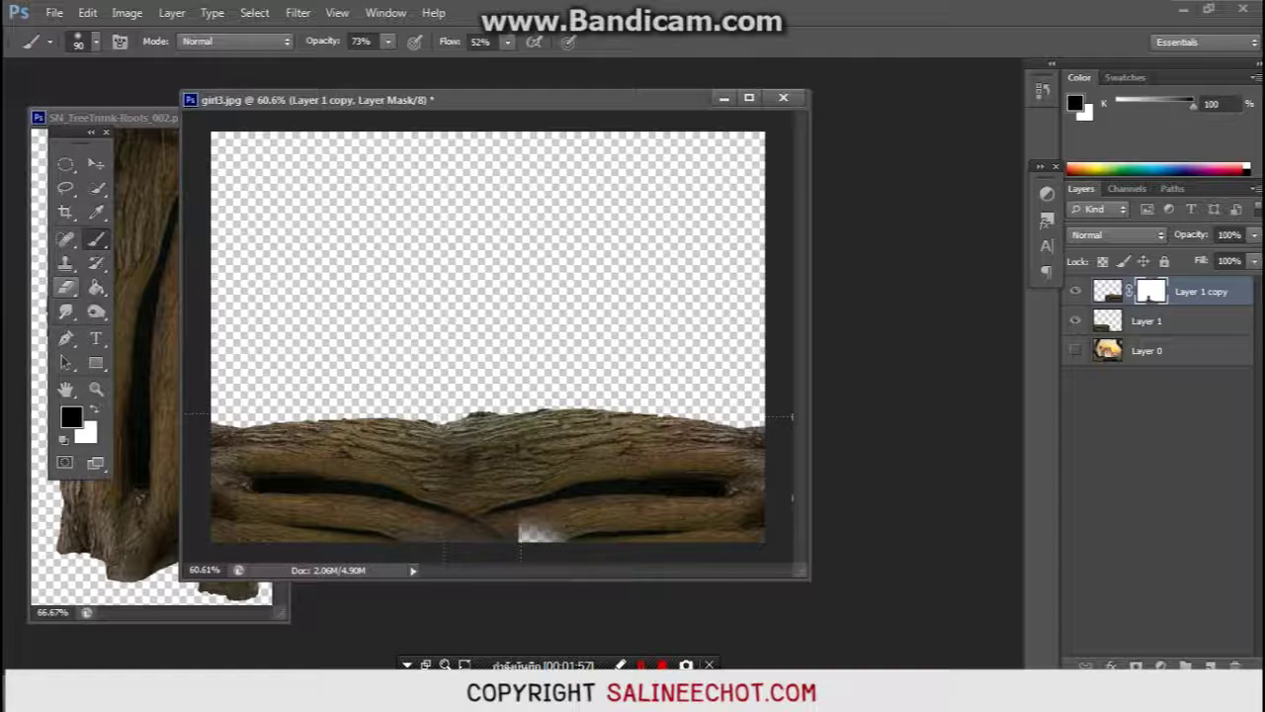
left_click(66, 287)
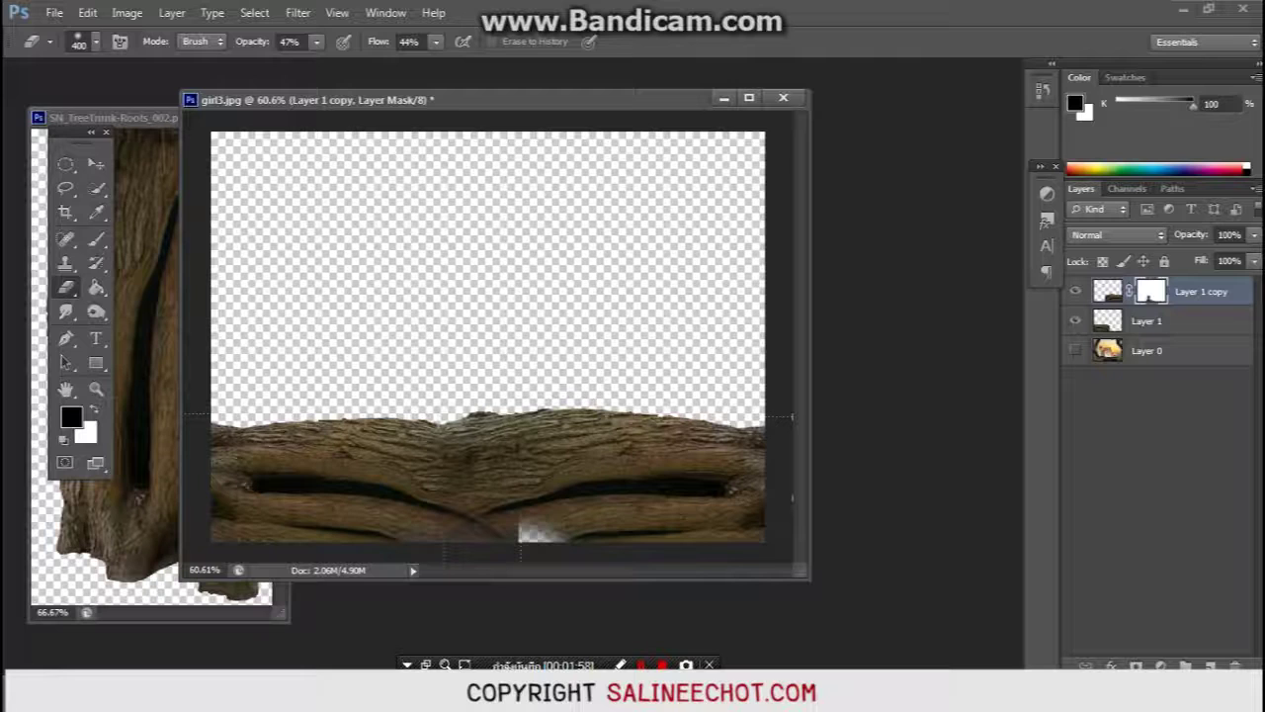
key("bracketleft")
left_click_drag(522, 531, 545, 534)
key("v")
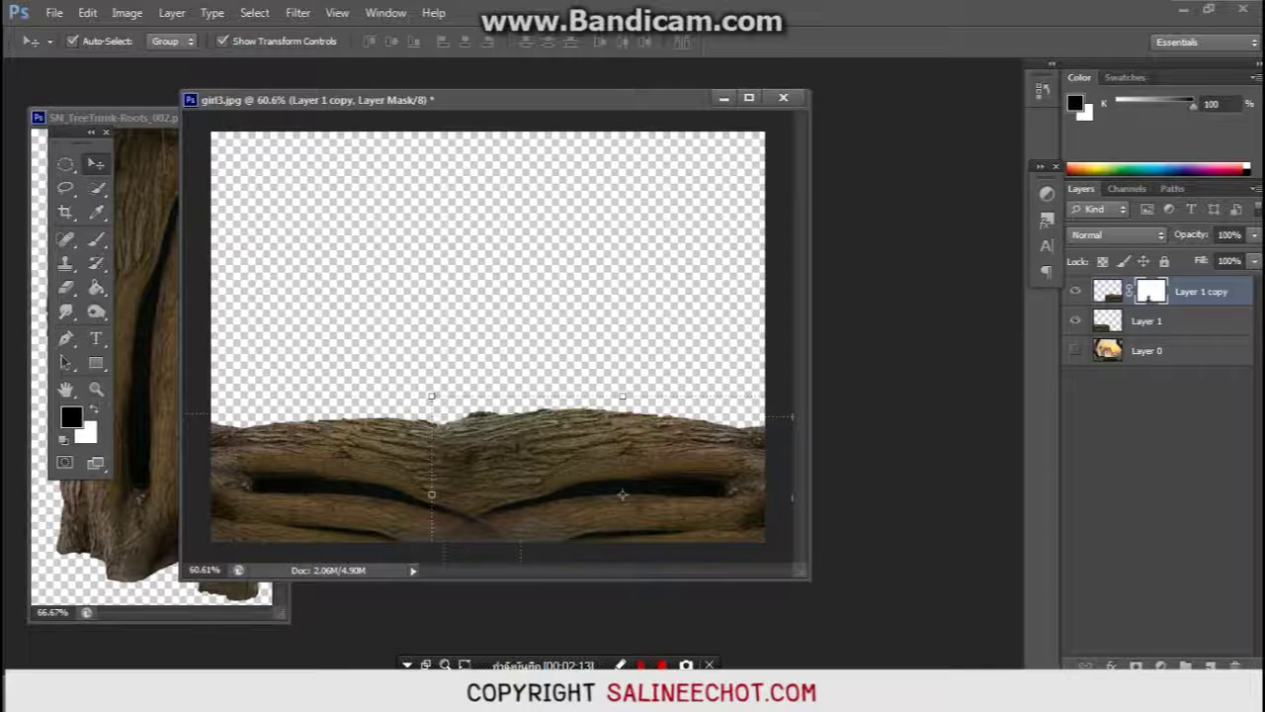
Step: Rotate the Layer 1 copy about 2.25° and shift it slightly right
left_click(1146, 320, "shift")
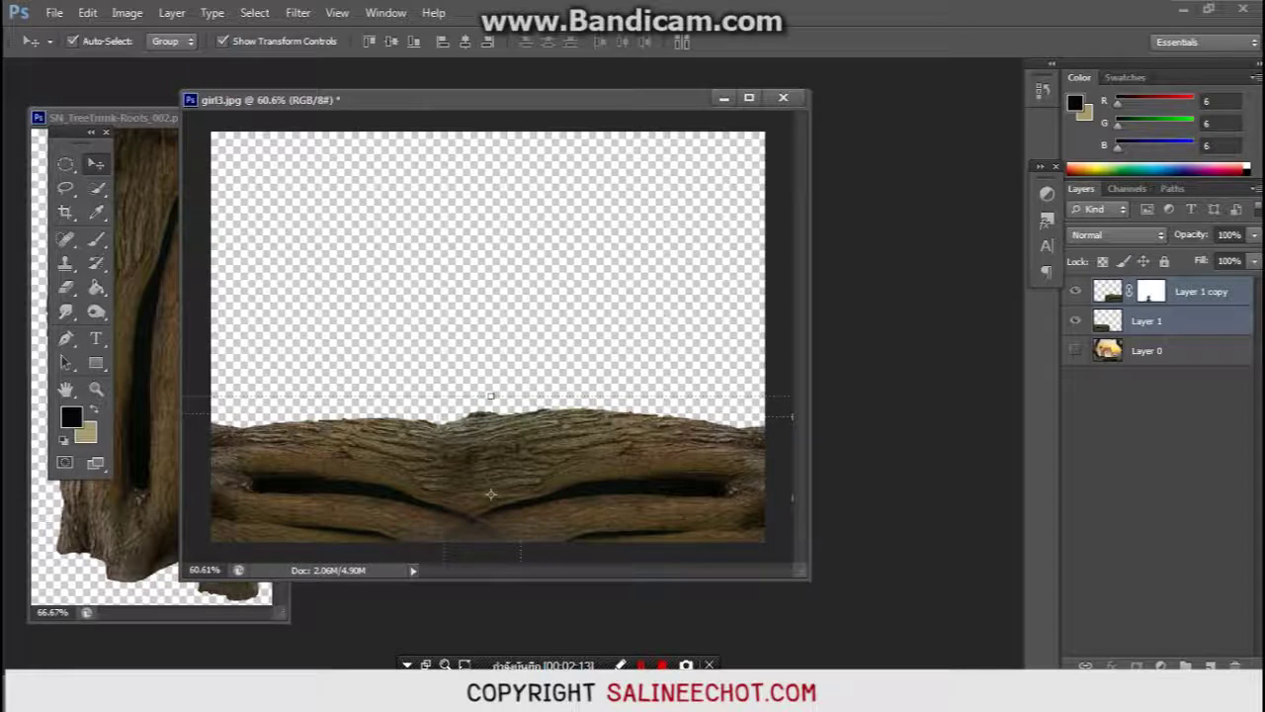
left_click(492, 493)
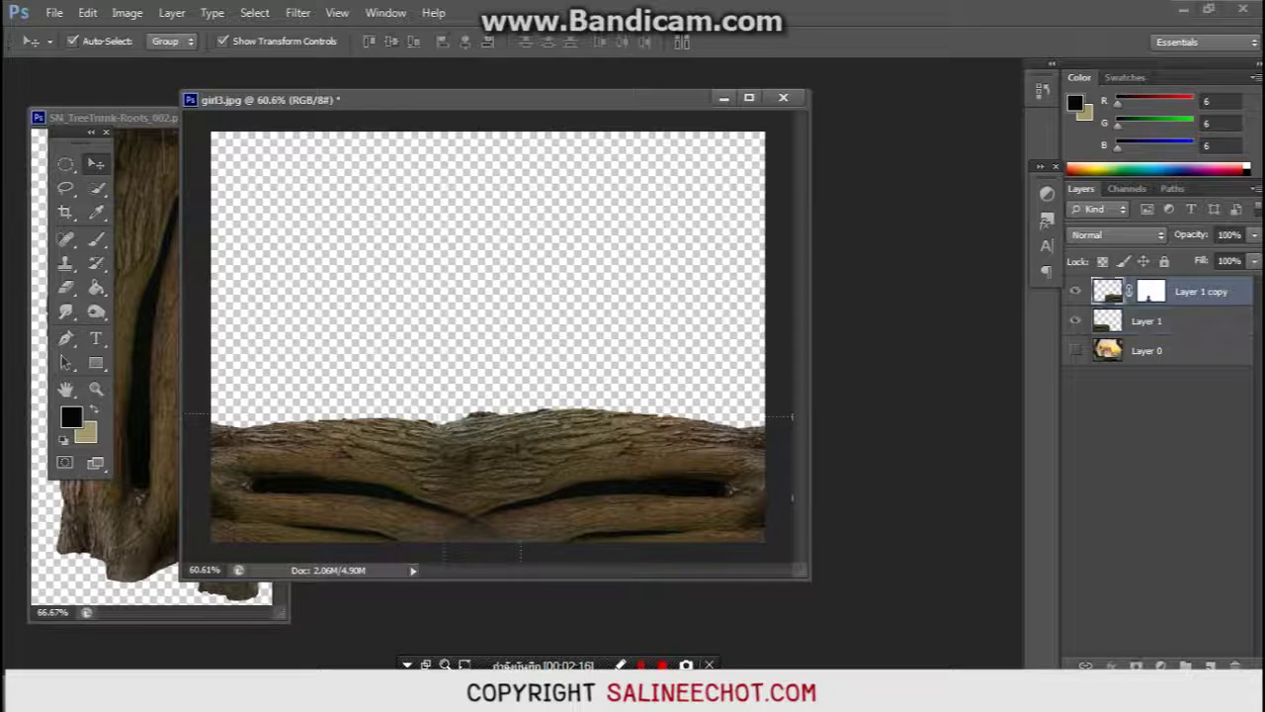
key("ctrl+t")
mouse_move(491, 494)
left_mouse_down()
mouse_move(622, 494)
mouse_move(602, 504)
left_mouse_up()
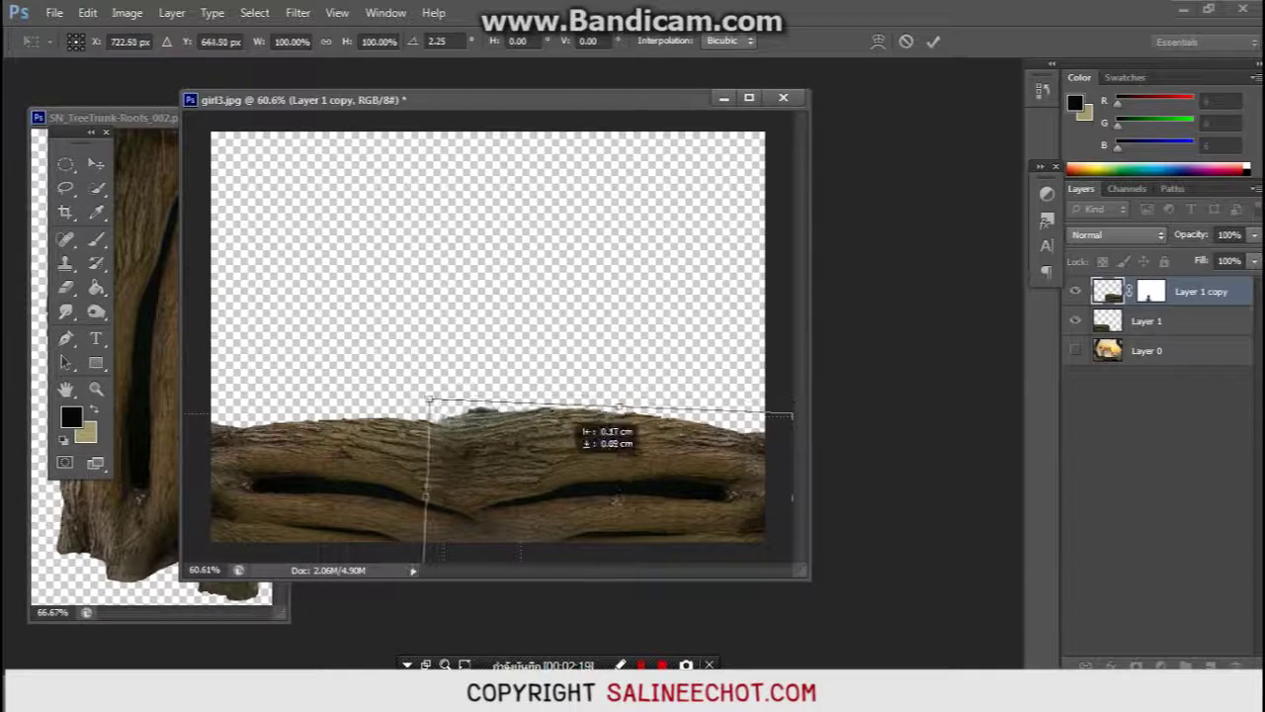
left_click_drag(602, 504, 606, 503)
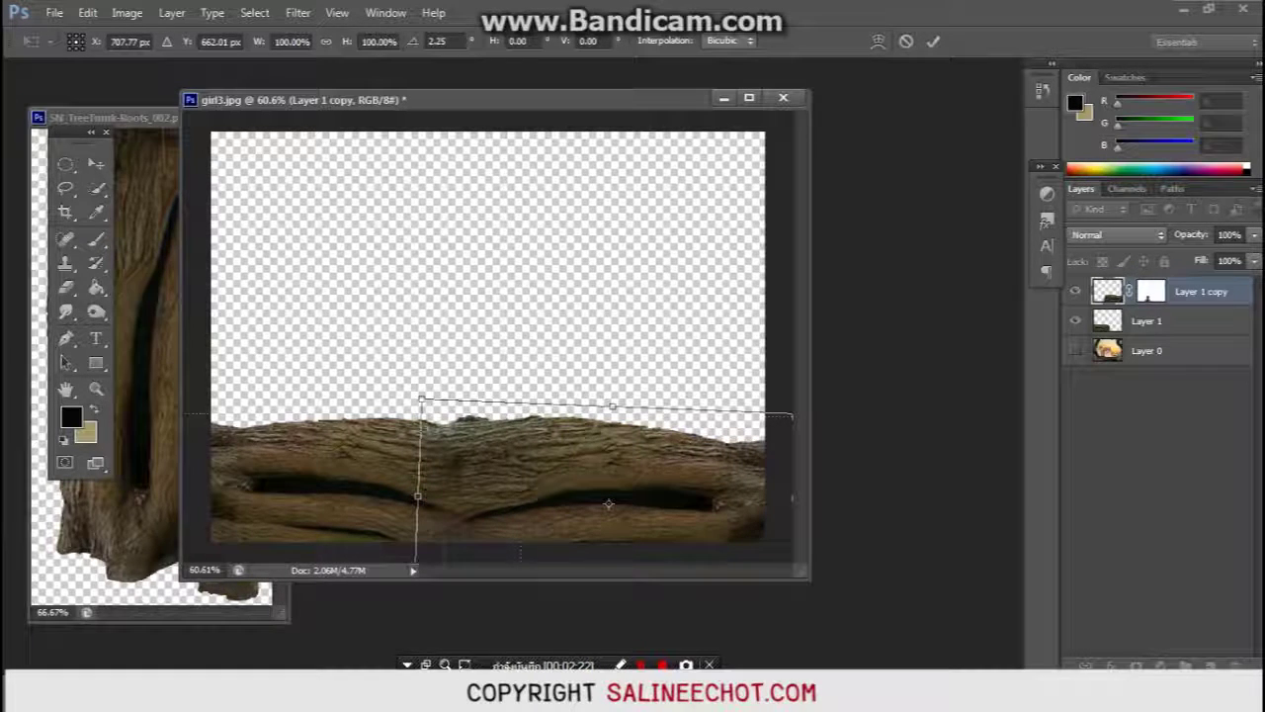
key("Return")
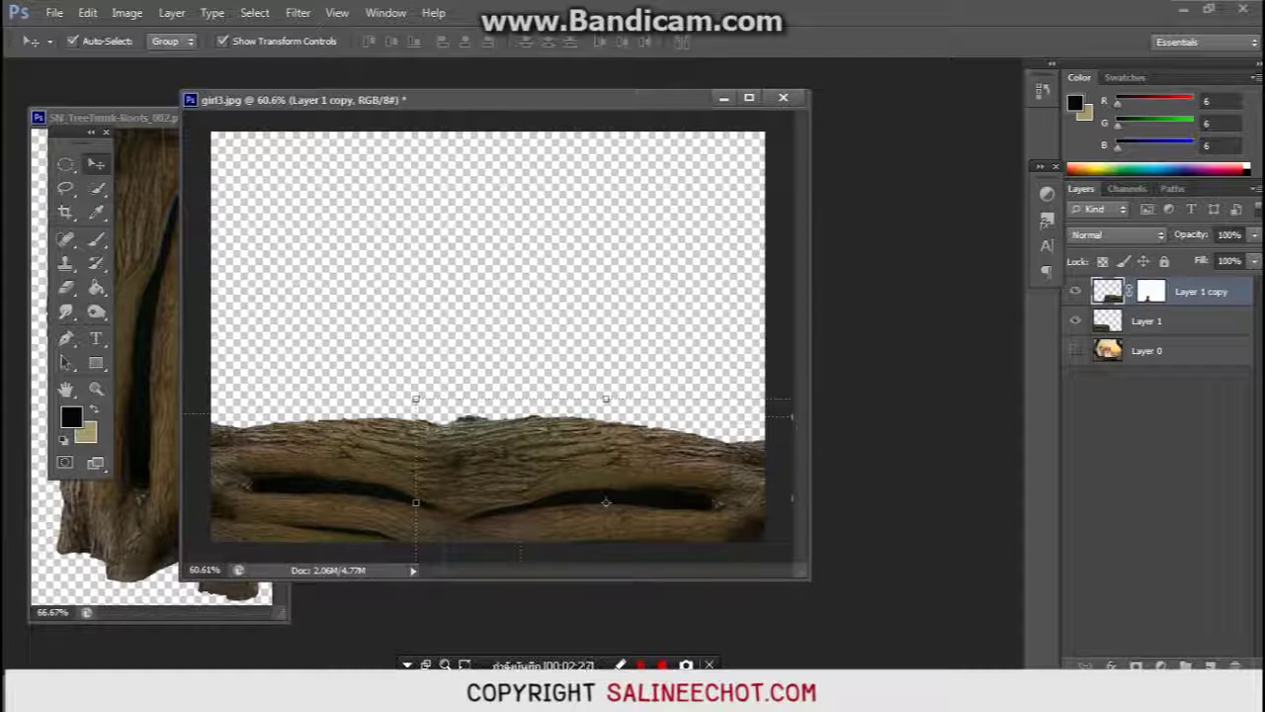
Step: Group both trunk layers as Group 1, nudge it down, and close the SN_TreeTrunk-Roots_002 document
left_click(482, 501, "shift")
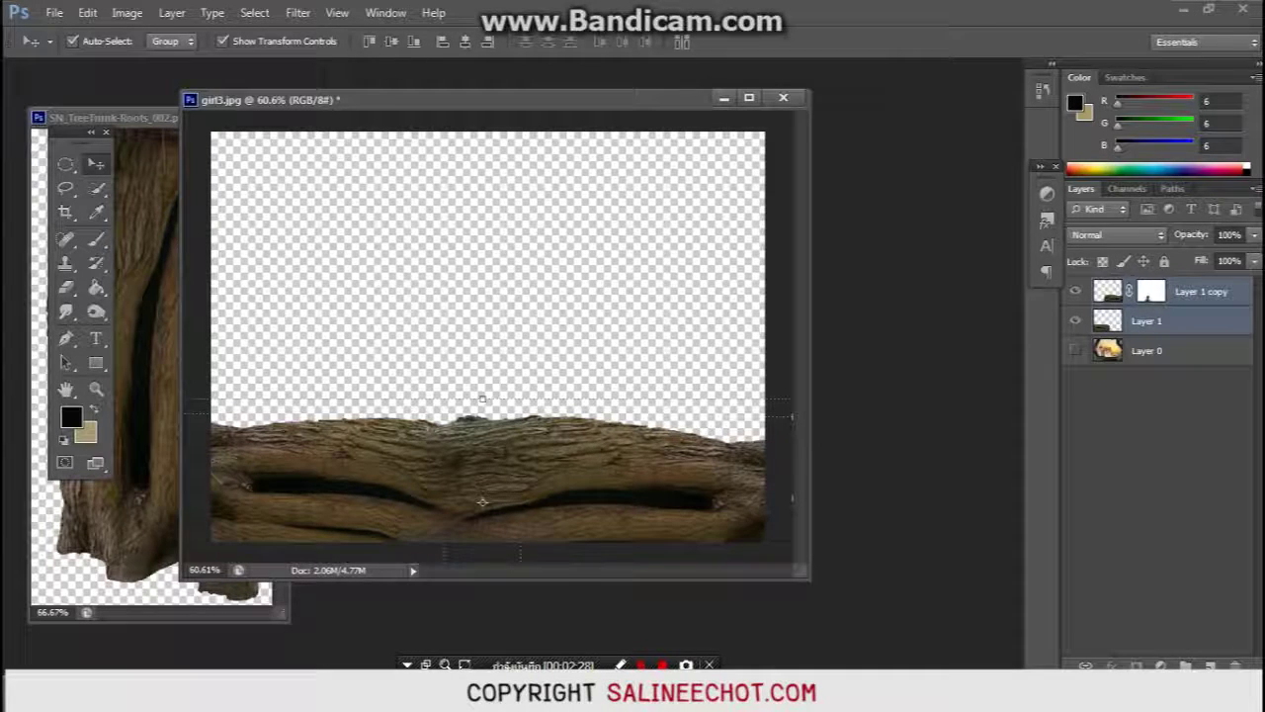
key("ctrl+g")
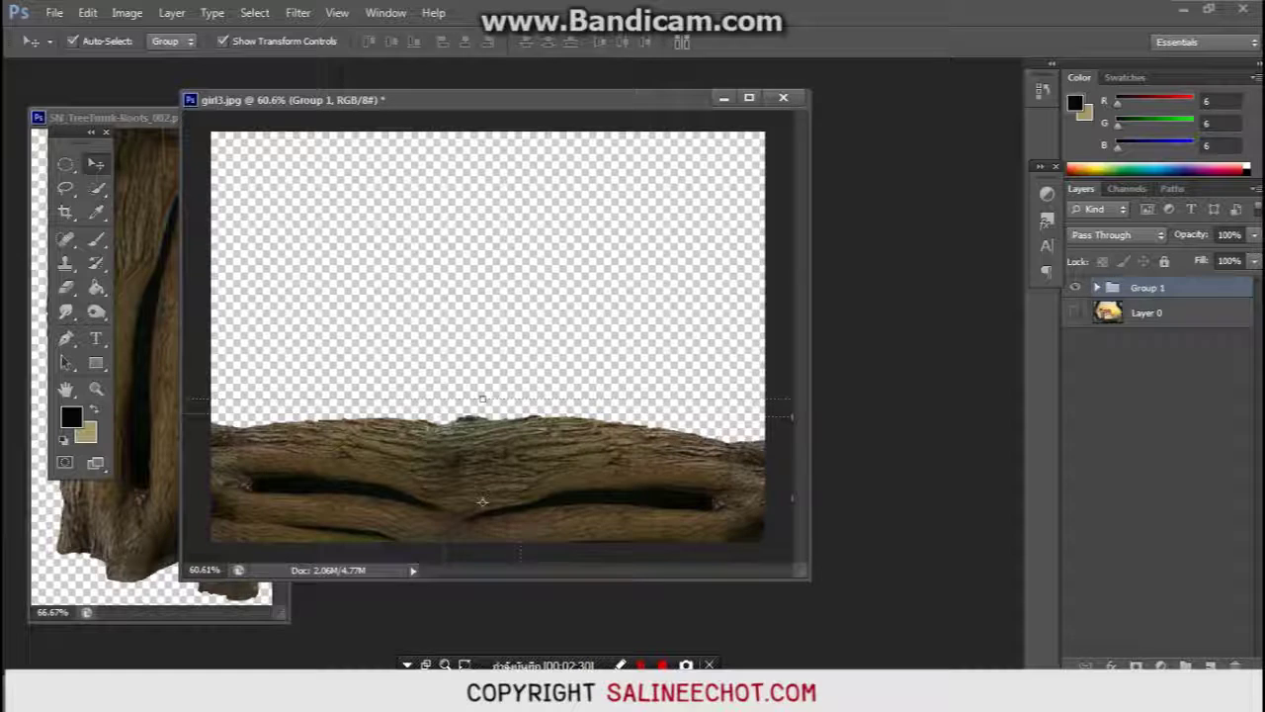
left_click_drag(481, 501, 482, 508)
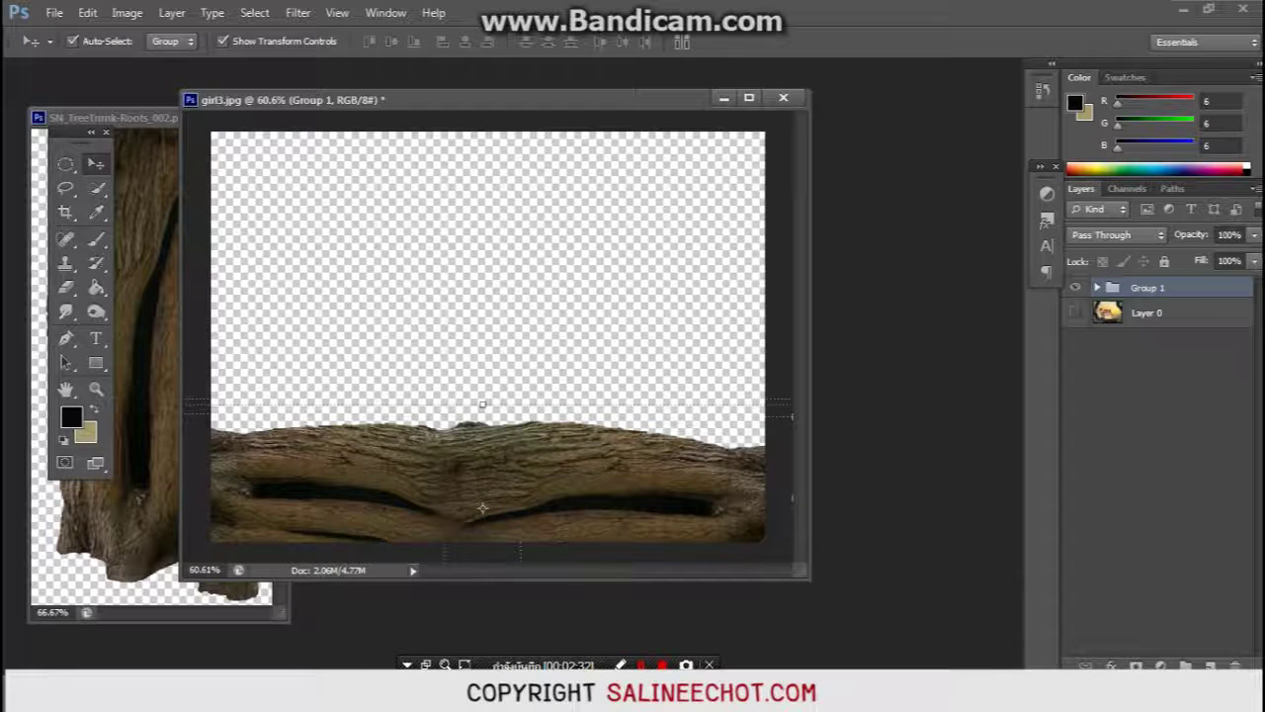
left_click(524, 410)
left_click_drag(415, 99, 551, 113)
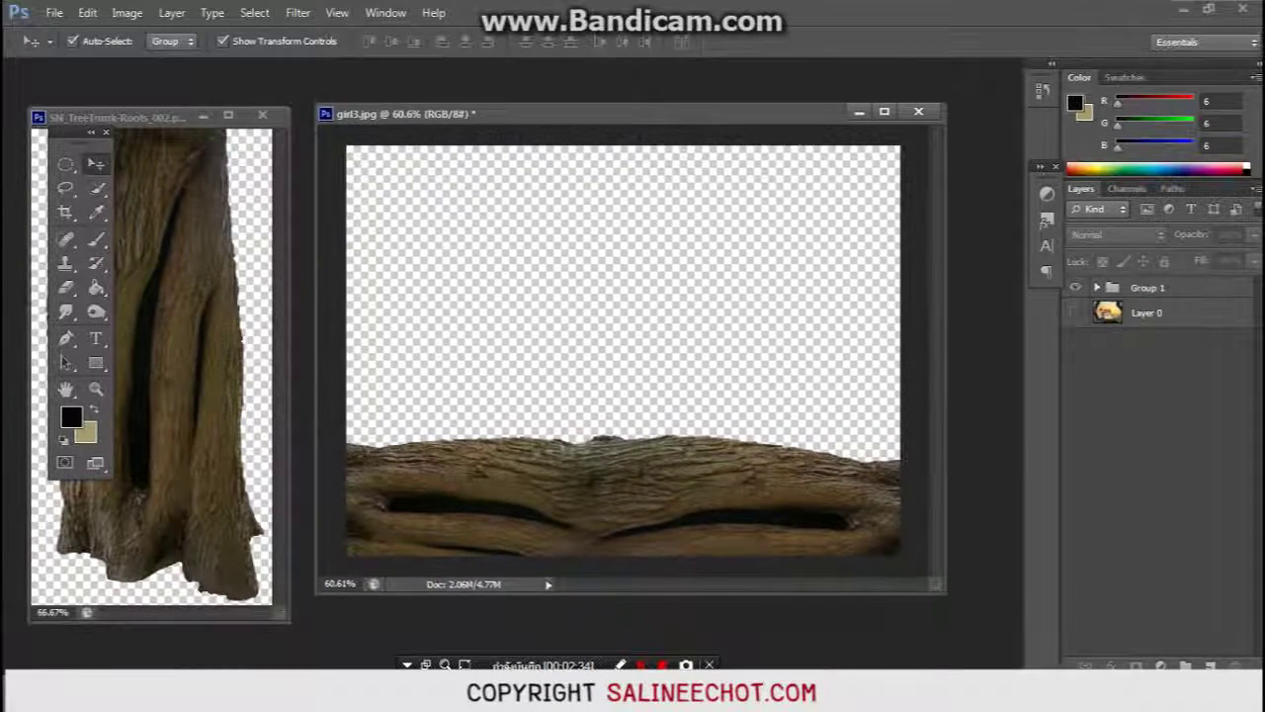
left_click(262, 115)
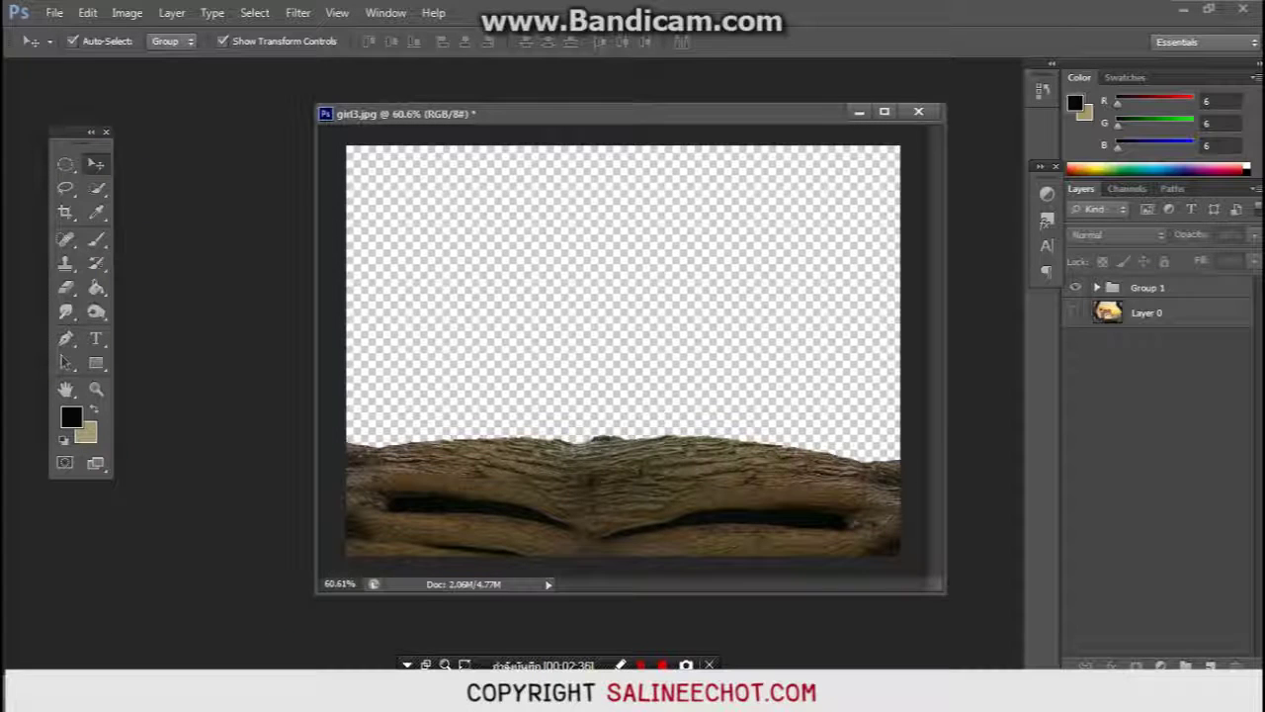
Step: Drag Cute-Child-New from the Girl folder into Photoshop as its own document
key("alt+Tab")
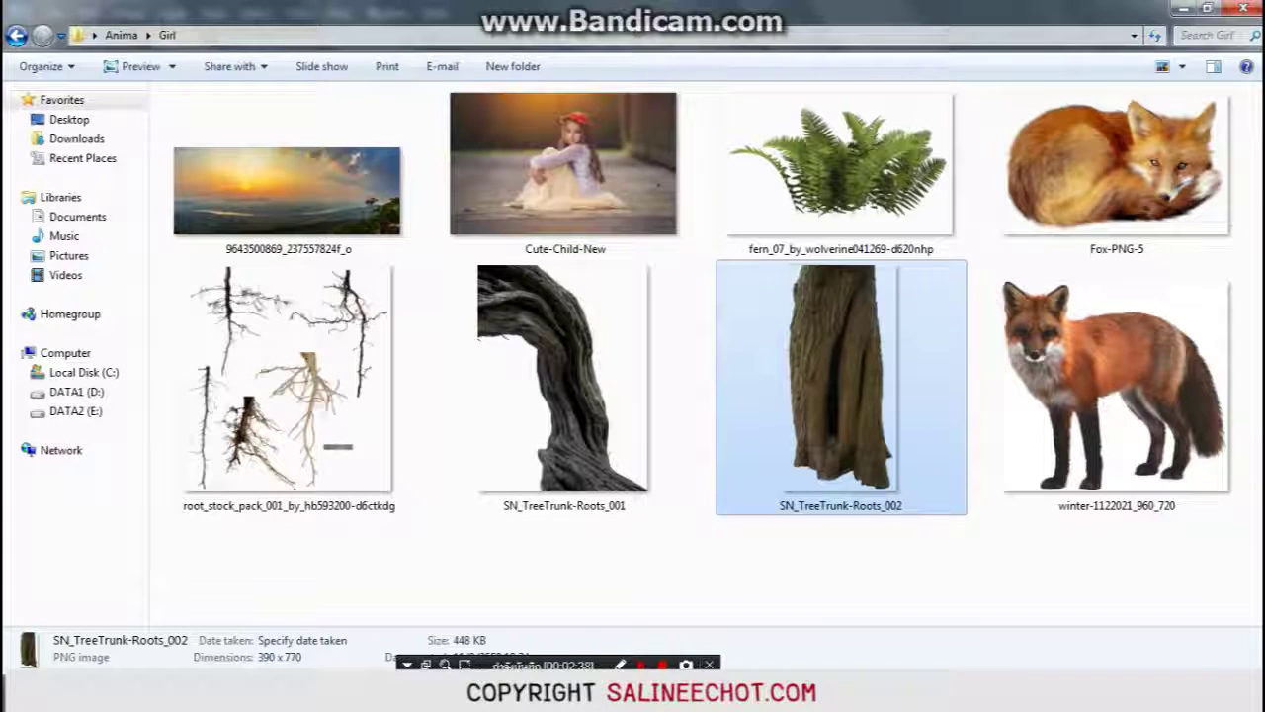
left_click(564, 164)
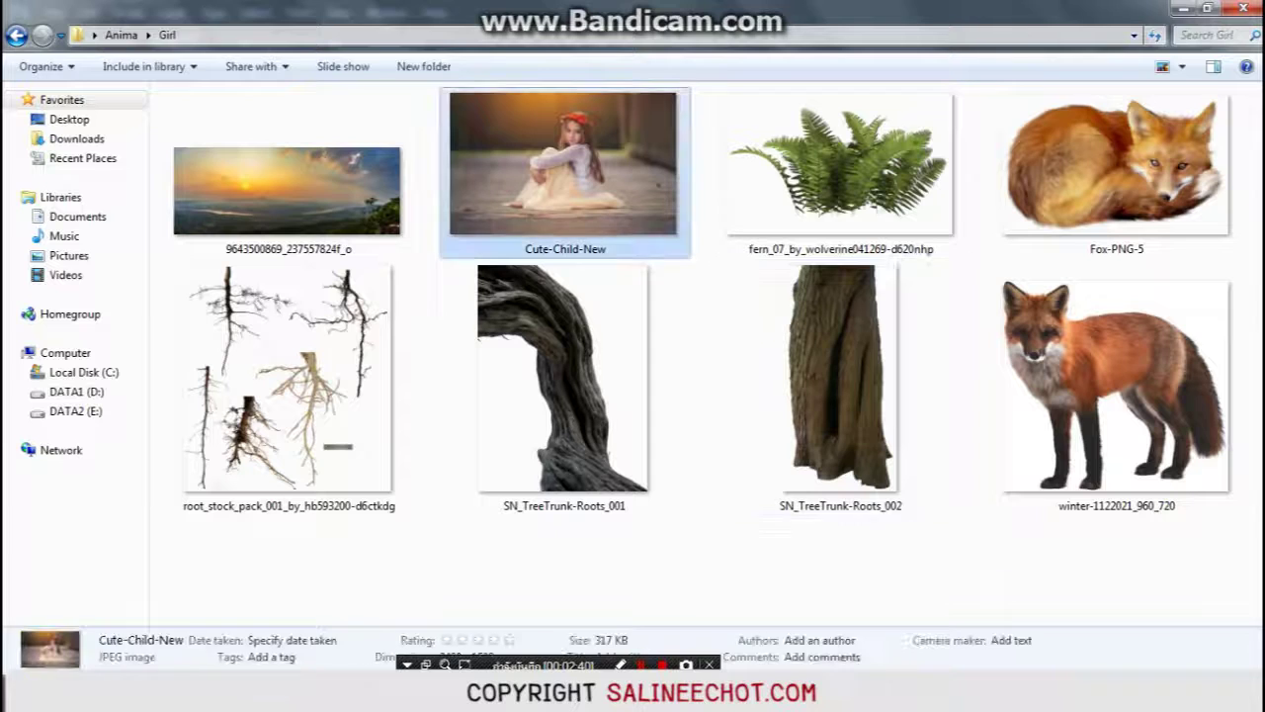
left_click(1116, 386)
left_click(564, 163)
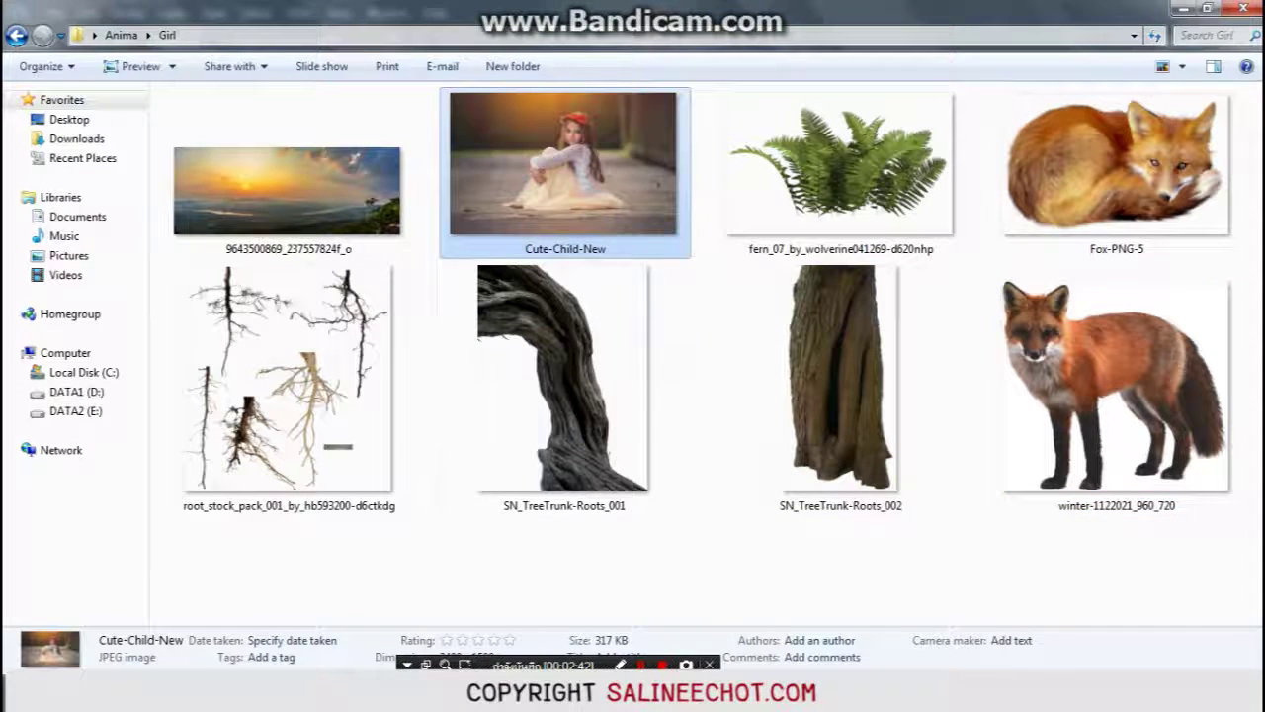
left_click_drag(563, 163, 183, 657)
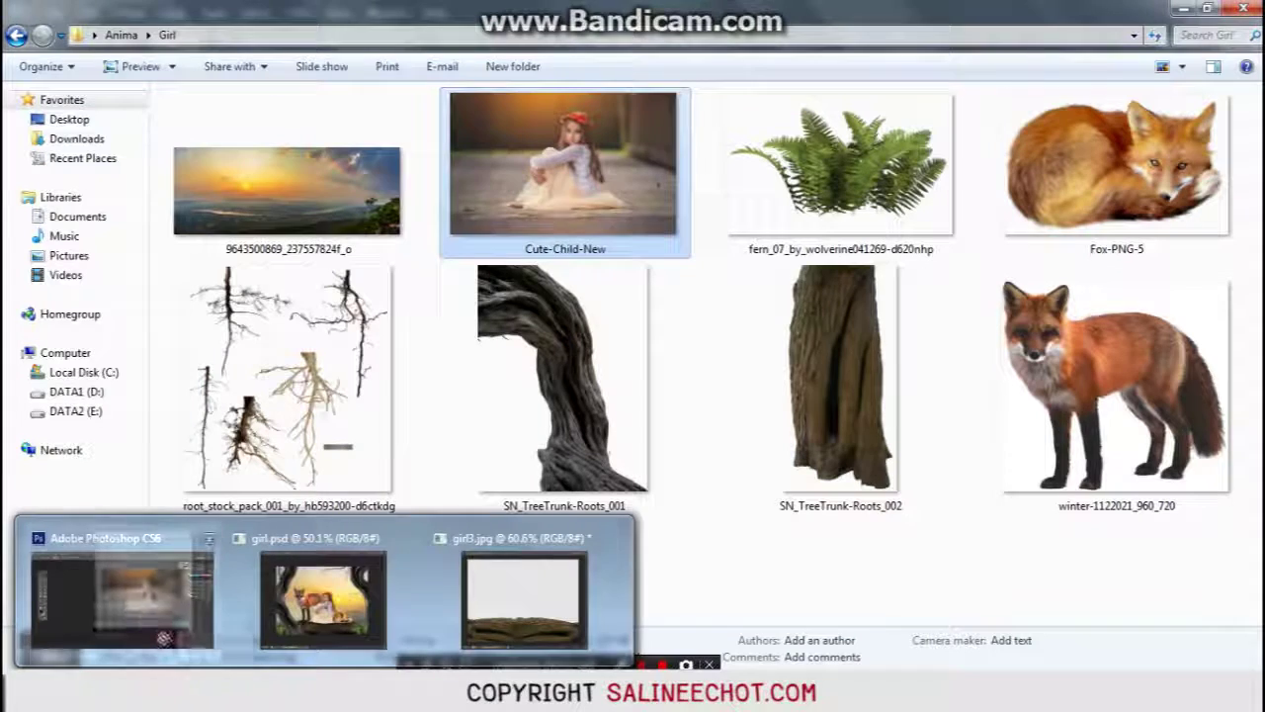
mouse_move(188, 660)
left_mouse_down()
mouse_move(157, 630)
mouse_move(182, 350)
left_mouse_up()
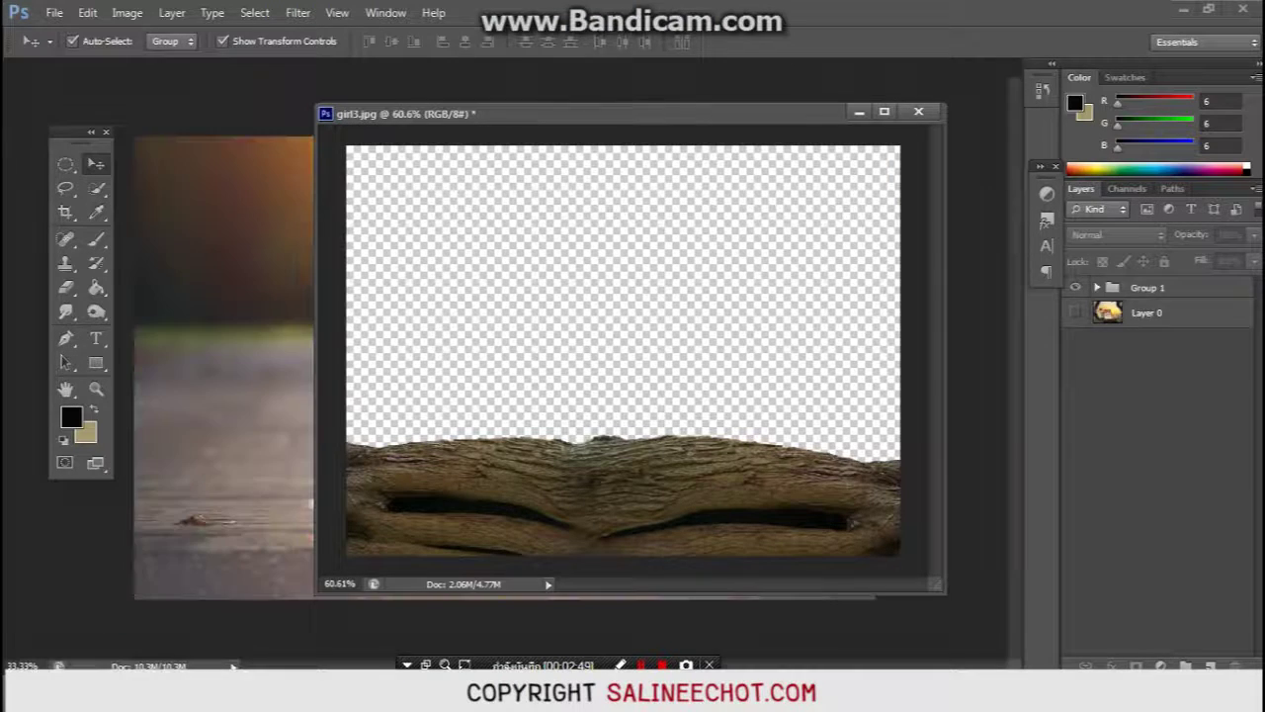
left_click_drag(104, 68, 287, 103)
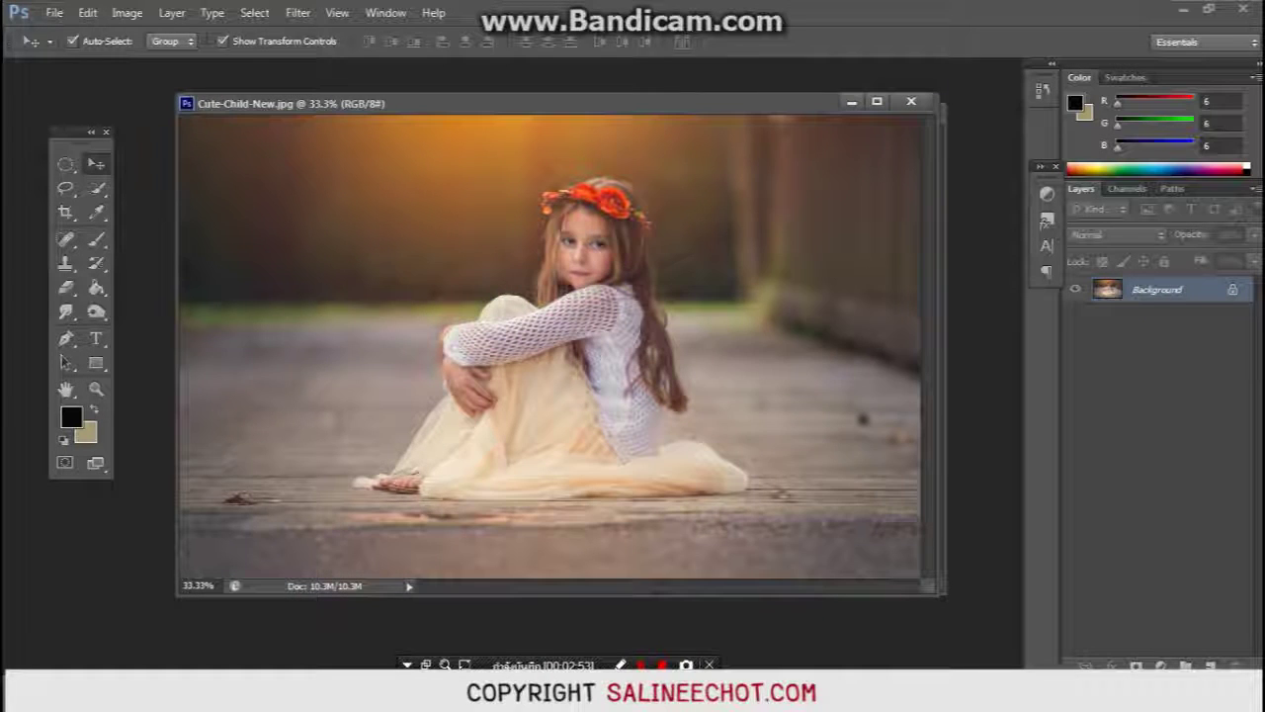
Step: Unlock the background as Layer 0 and quick-select the girl from head and hair down to her feet
double_click(1151, 289)
left_click(791, 213)
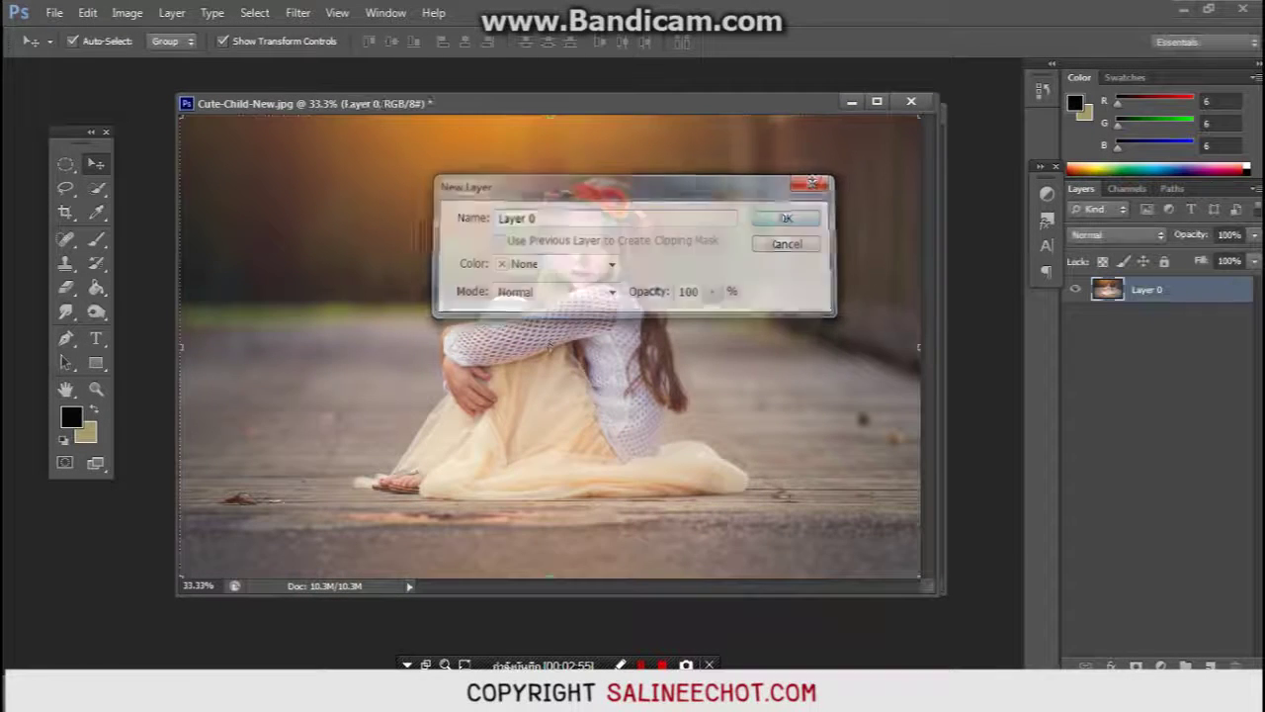
key("w")
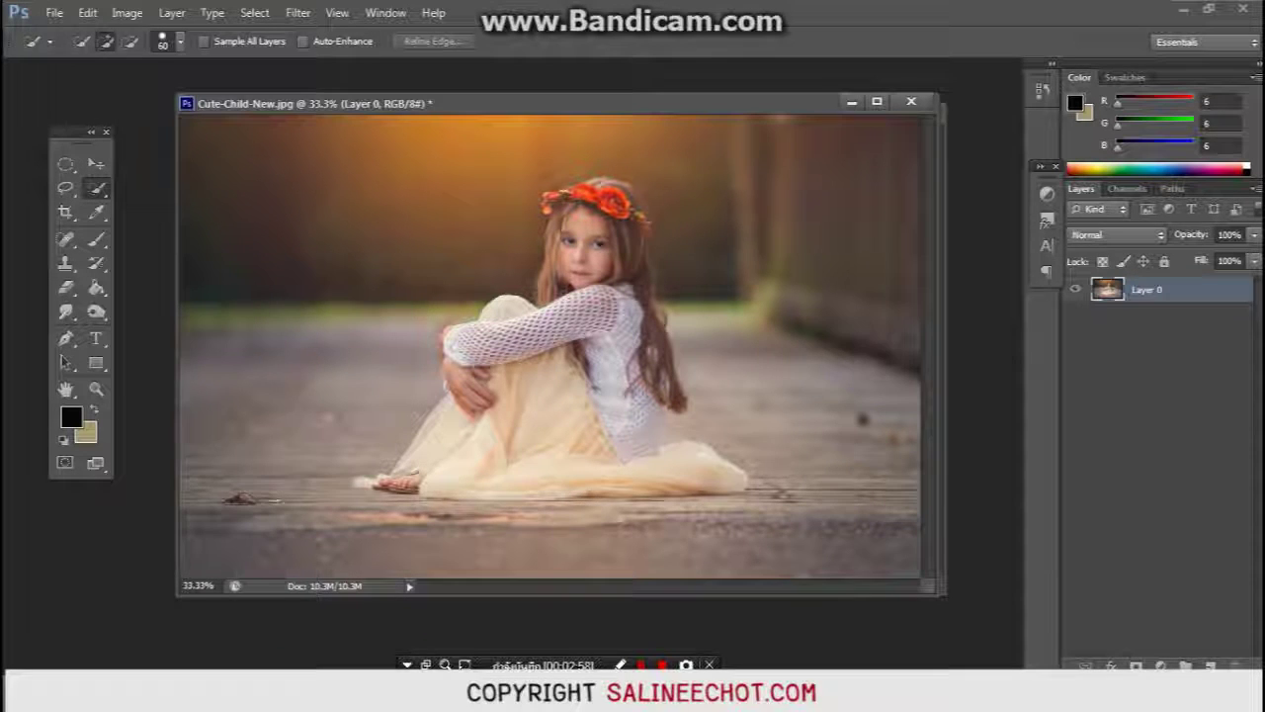
left_click_drag(546, 247, 584, 198)
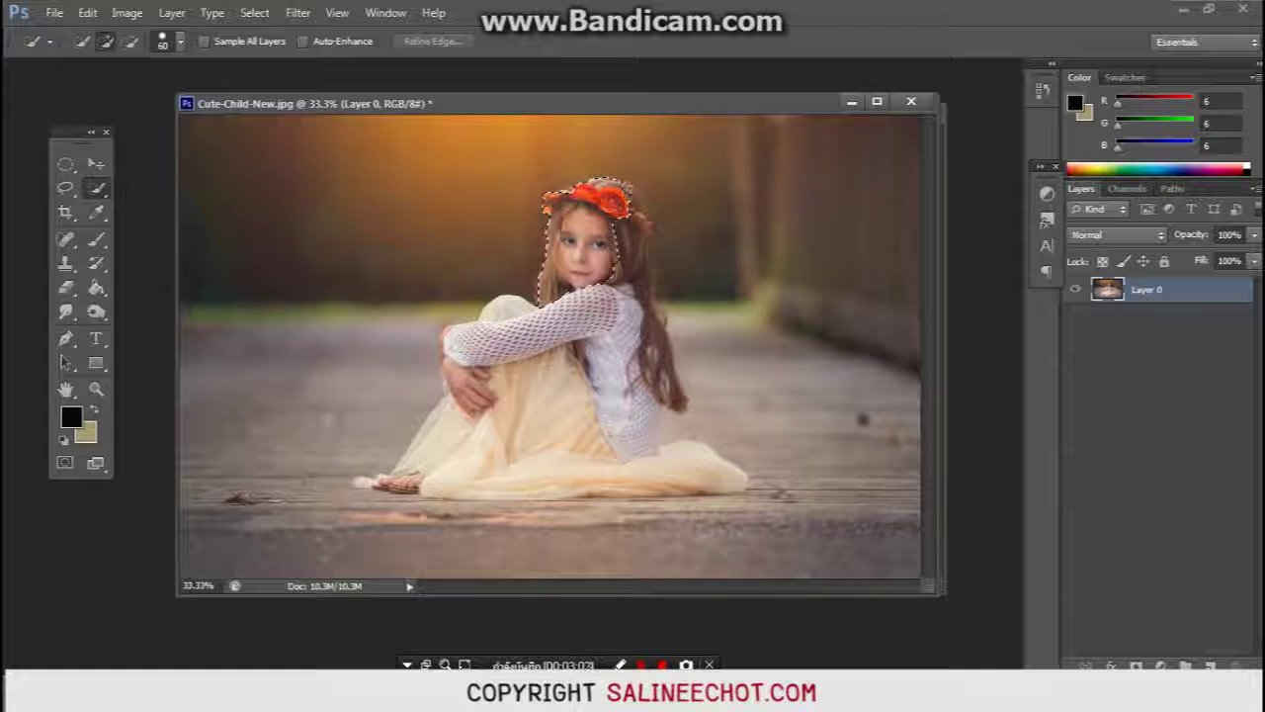
left_click_drag(641, 202, 623, 255)
mouse_move(637, 263)
left_mouse_down()
mouse_move(621, 287)
mouse_move(661, 382)
left_mouse_up()
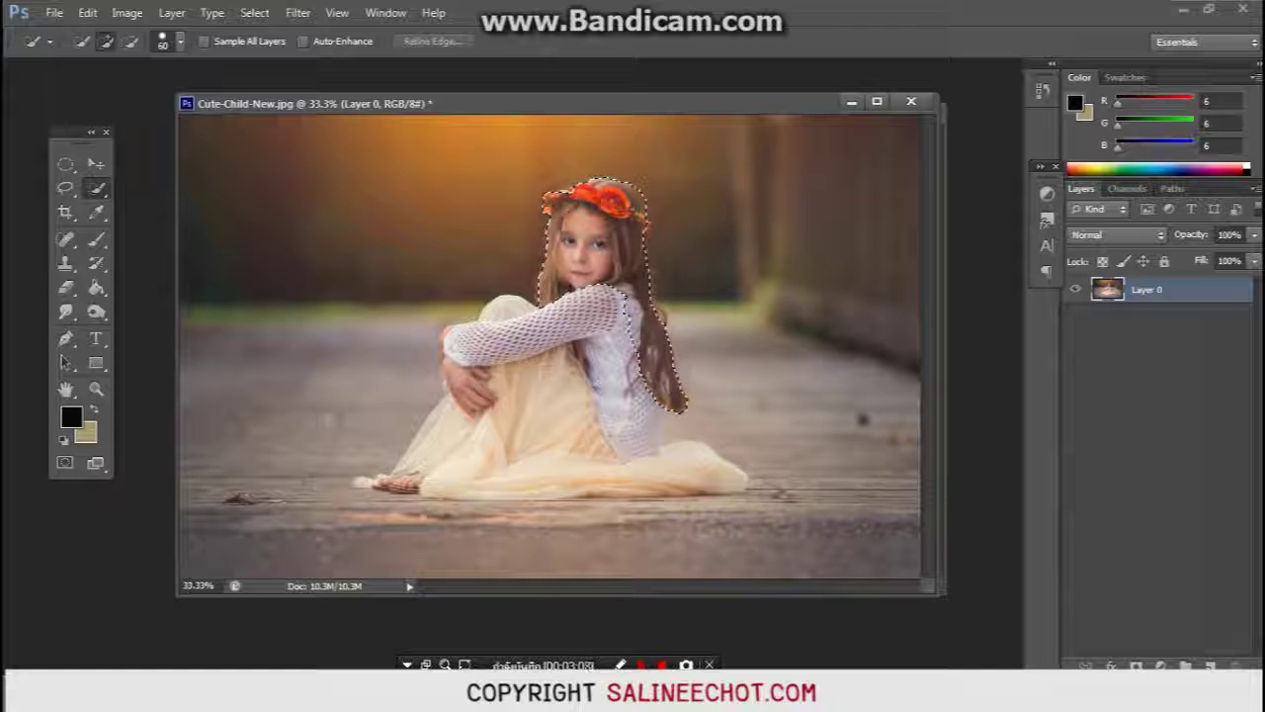
mouse_move(661, 408)
left_mouse_down()
mouse_move(586, 326)
mouse_move(534, 455)
mouse_move(494, 356)
mouse_move(637, 444)
mouse_move(722, 474)
left_mouse_up()
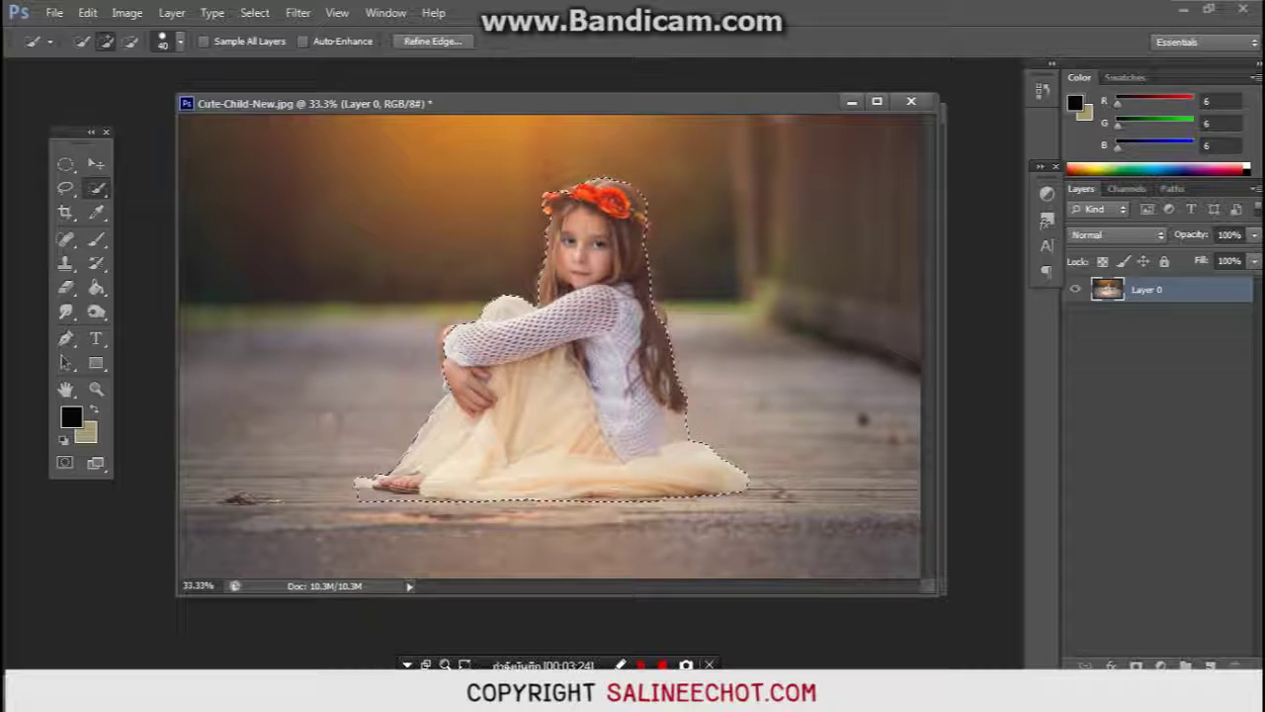
Step: Subtract the floor patch by the dress's lower left and open Refine Edge
key("alt")
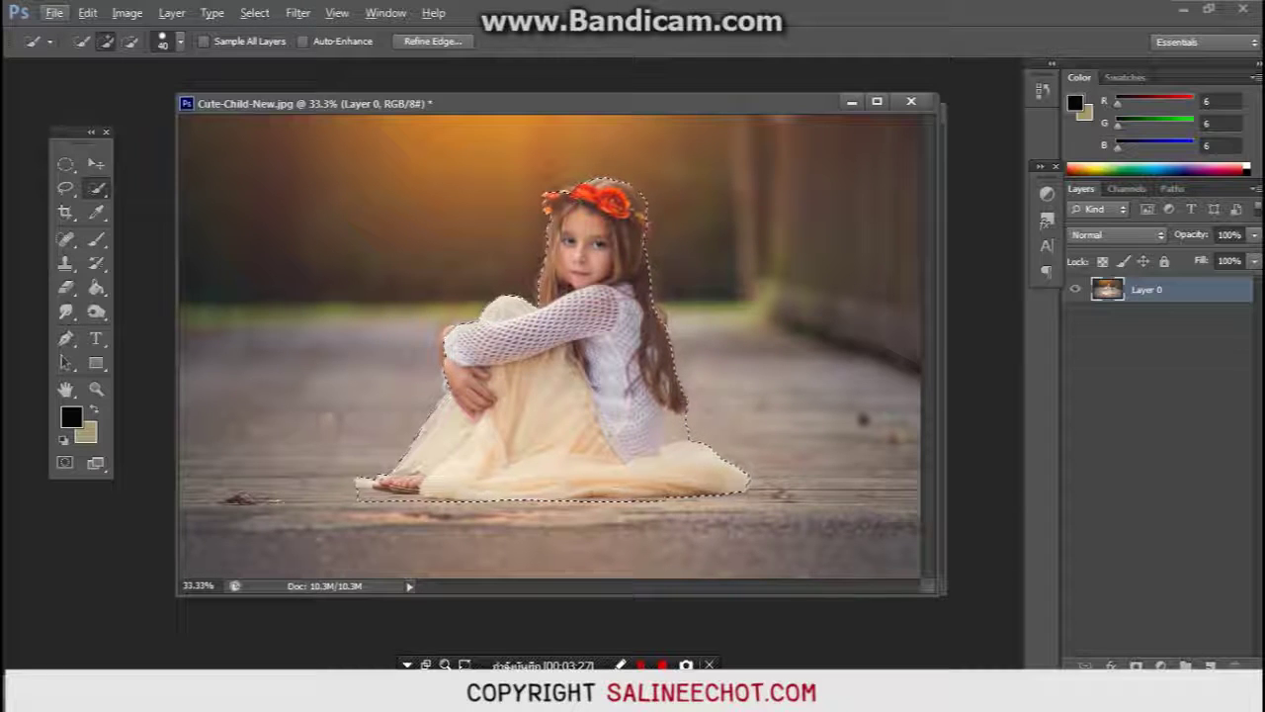
key("alt")
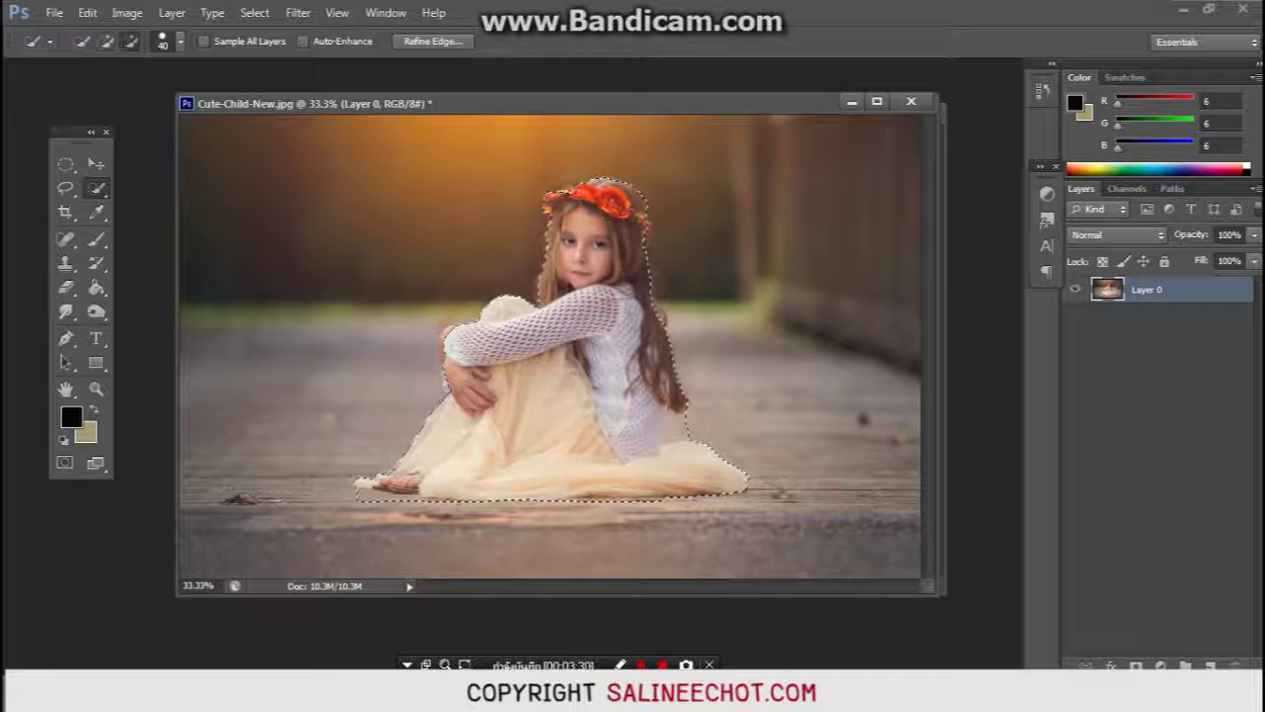
left_click_drag(425, 426, 420, 445)
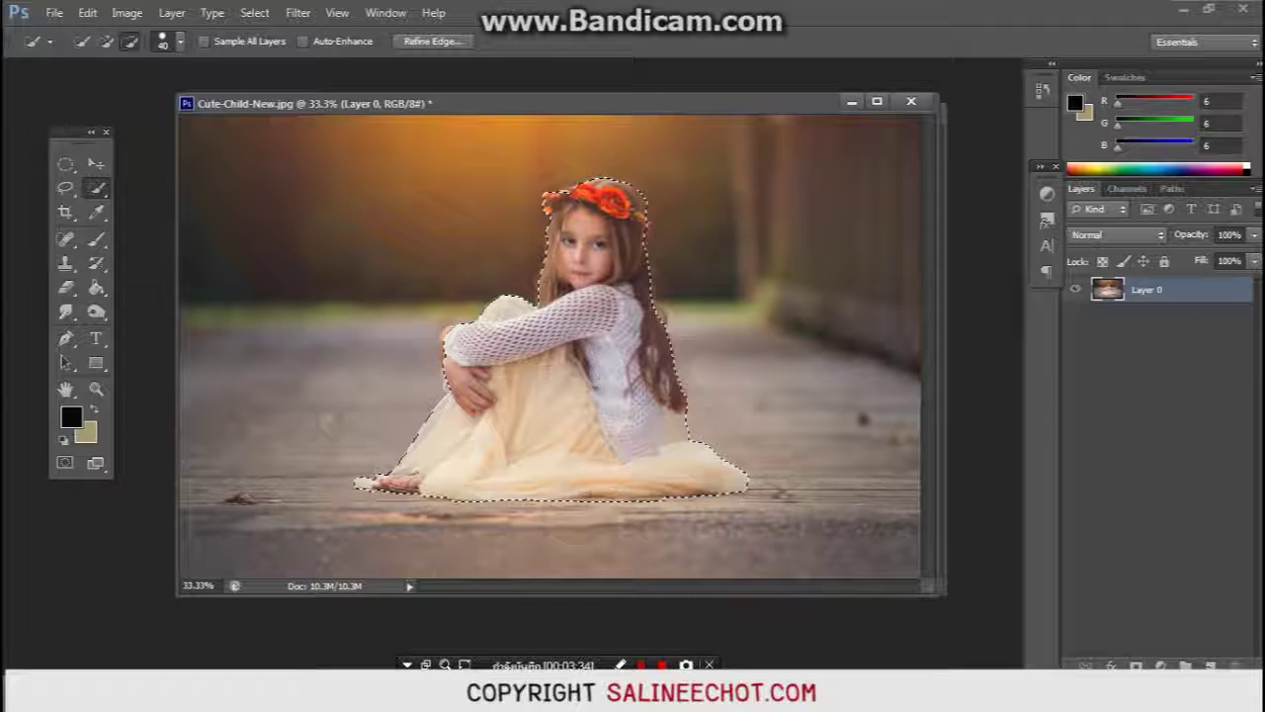
key("alt")
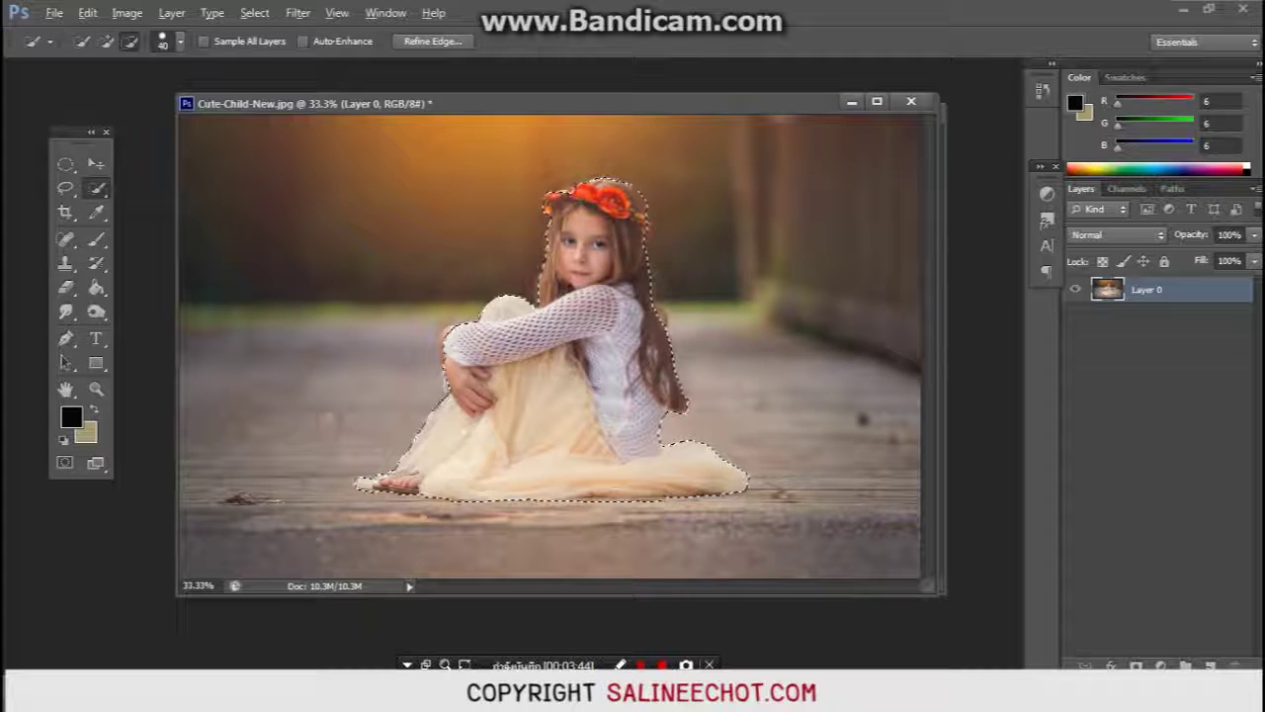
scroll(445, 327, "up", 2, "alt")
scroll(445, 326, "up", 2, "alt")
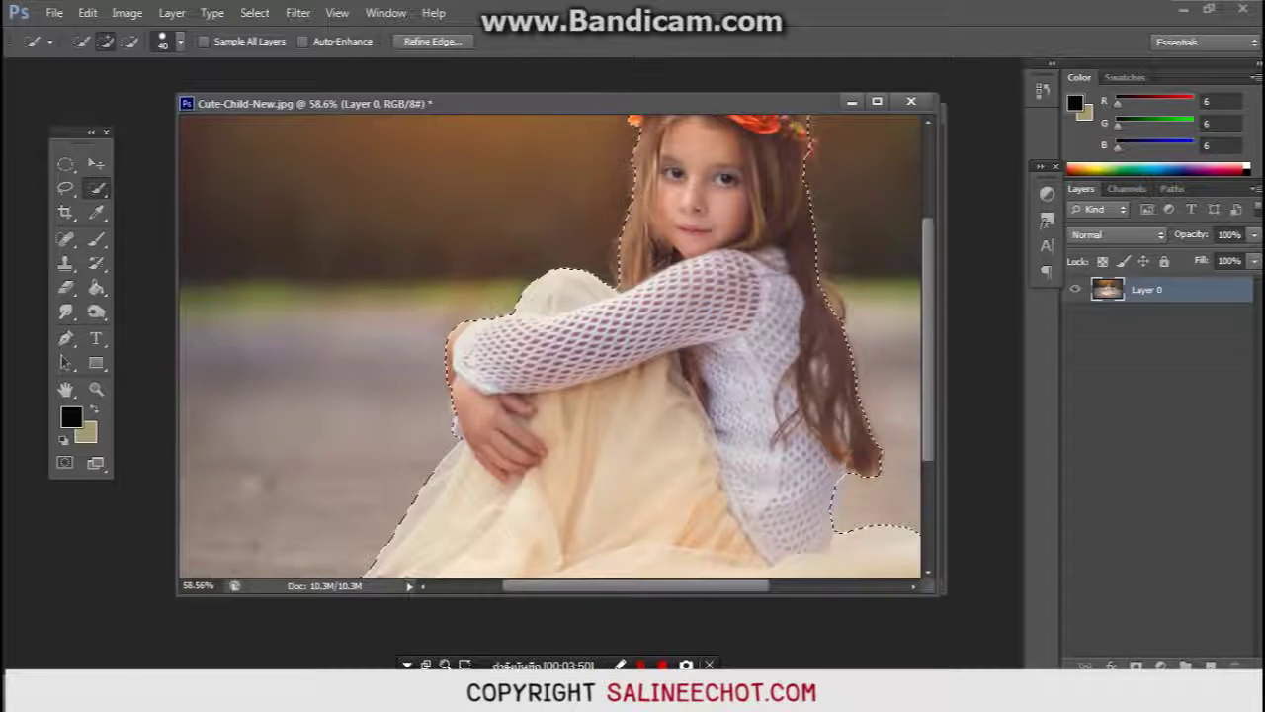
scroll(551, 346, "up", 3)
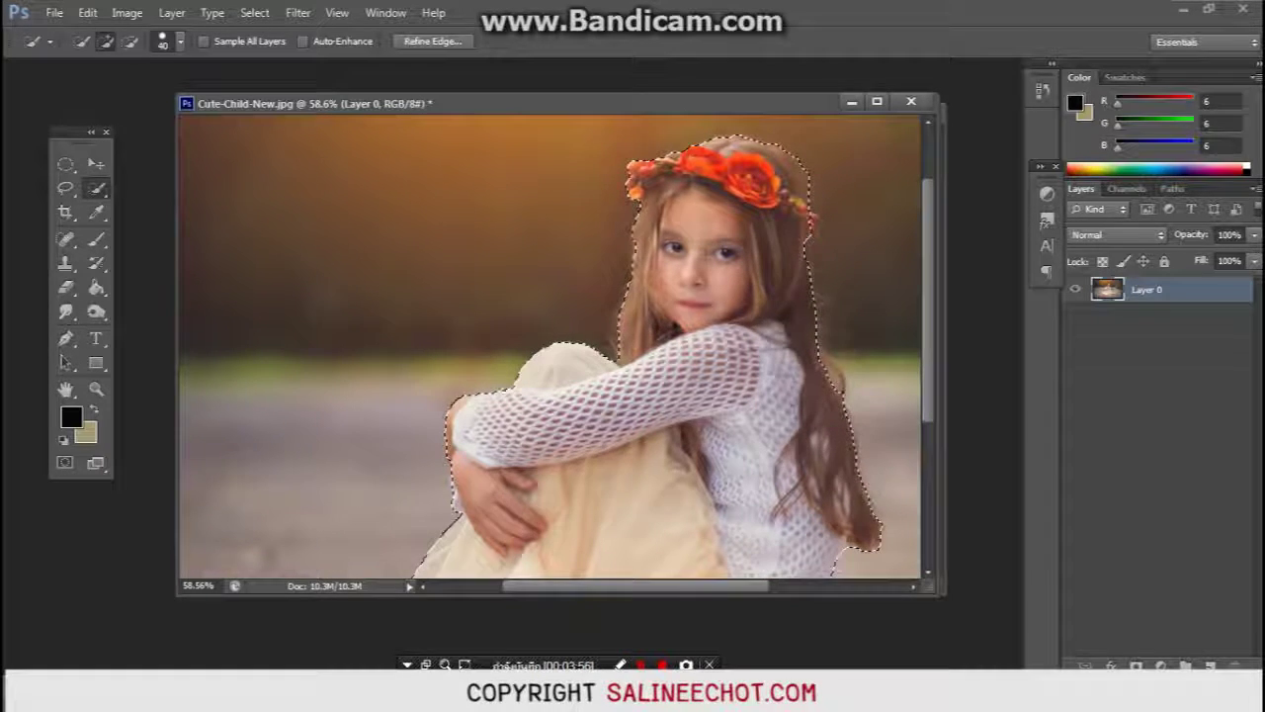
scroll(761, 326, "down", 1)
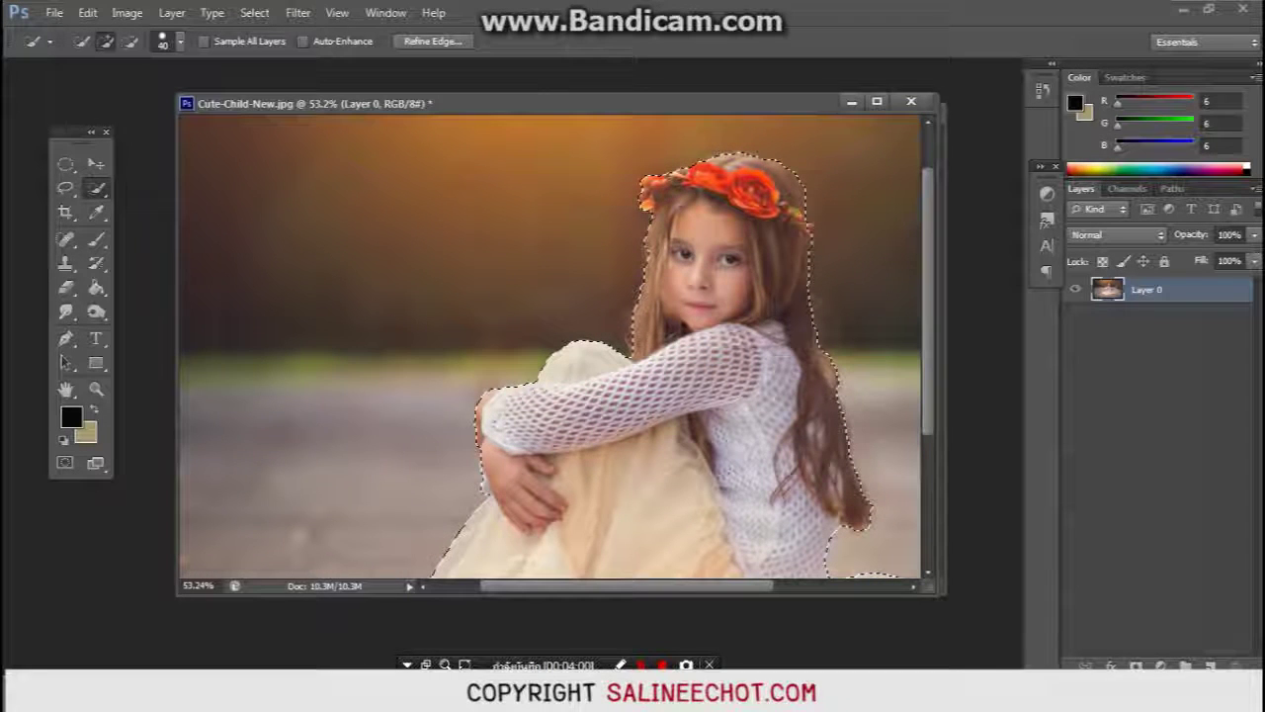
scroll(554, 346, "down", 2)
scroll(553, 346, "down", 1)
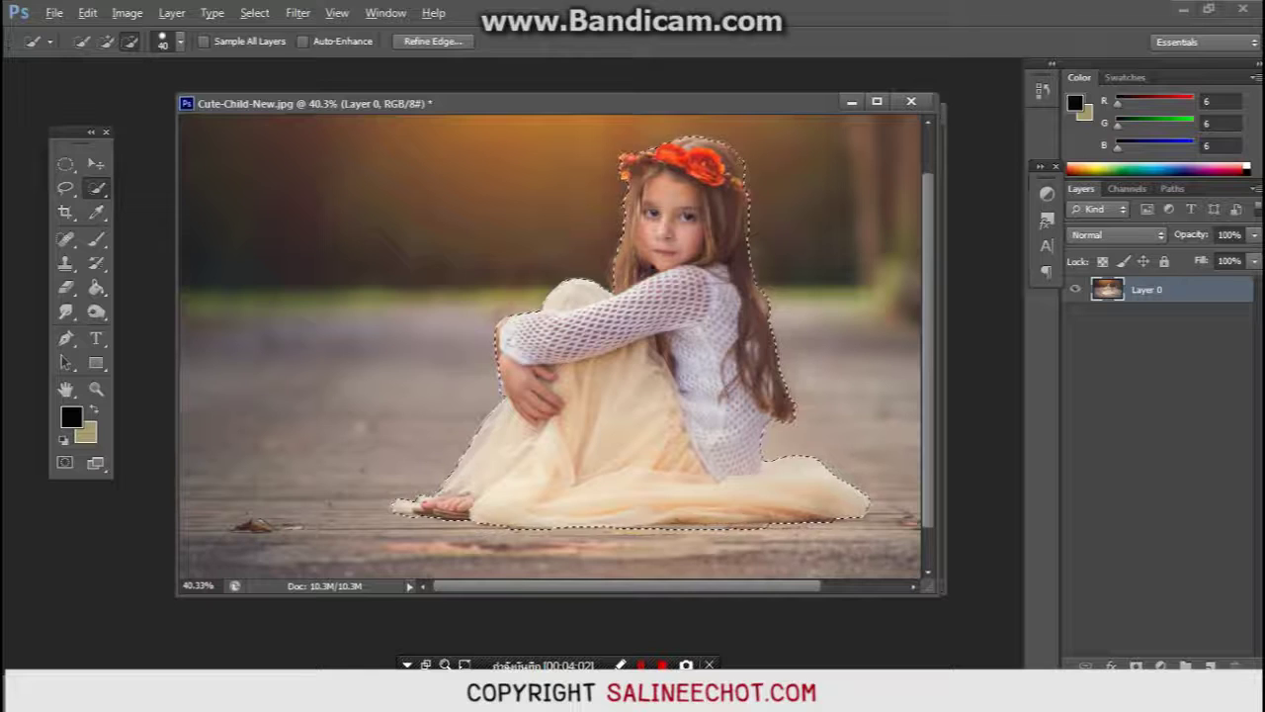
scroll(553, 346, "up", 1)
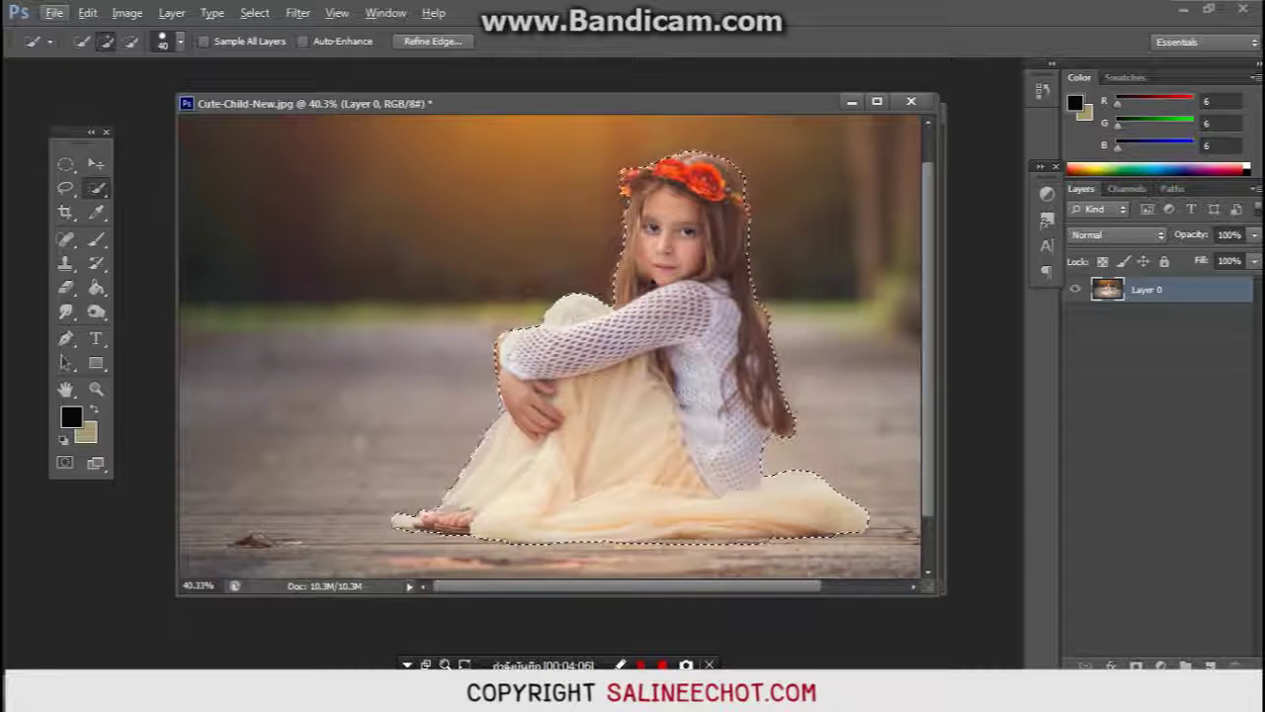
left_click(432, 40)
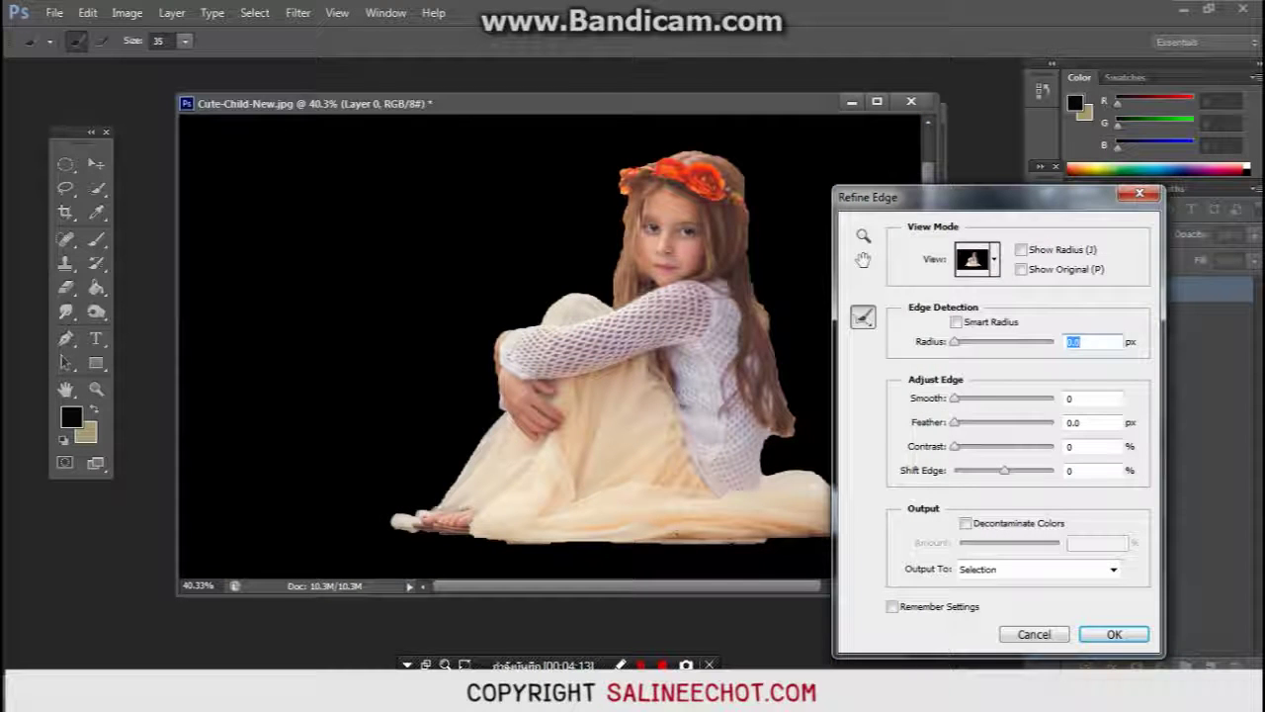
Step: Paint the Refine Radius over the girl's hair edges, including beside the flower crown
left_click_drag(624, 200, 608, 301)
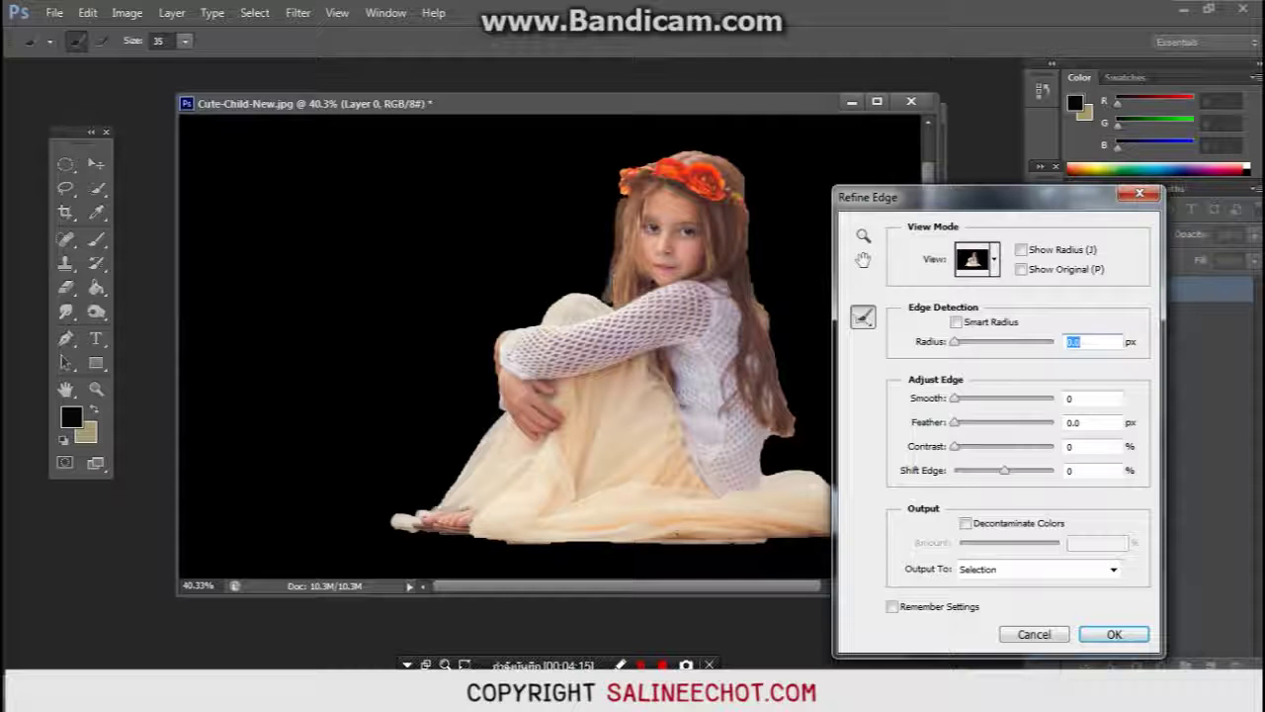
left_click_drag(622, 198, 613, 296)
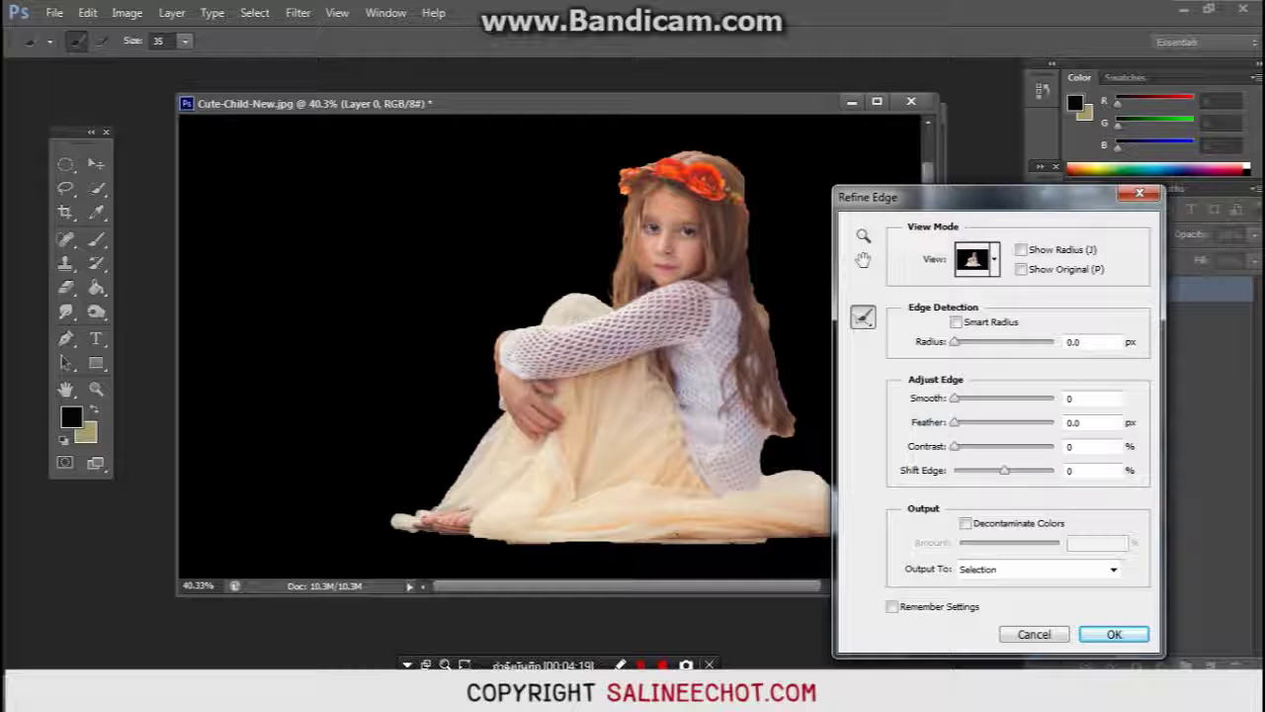
mouse_move(625, 199)
left_mouse_down()
mouse_move(623, 166)
mouse_move(678, 148)
mouse_move(731, 160)
mouse_move(752, 190)
mouse_move(752, 282)
mouse_move(797, 417)
left_mouse_up()
left_click_drag(759, 282, 779, 352)
mouse_move(795, 407)
left_mouse_down()
mouse_move(775, 452)
mouse_move(802, 427)
left_mouse_up()
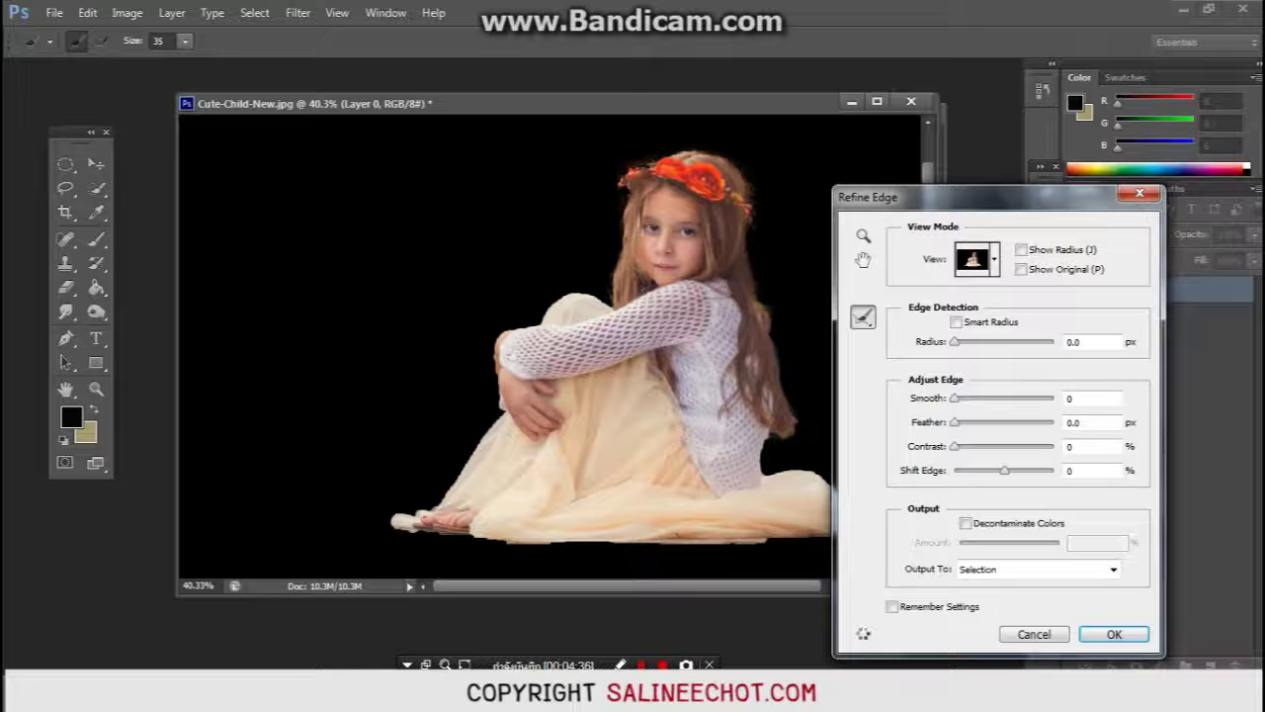
scroll(802, 420, "down", 1)
scroll(803, 420, "down", 1)
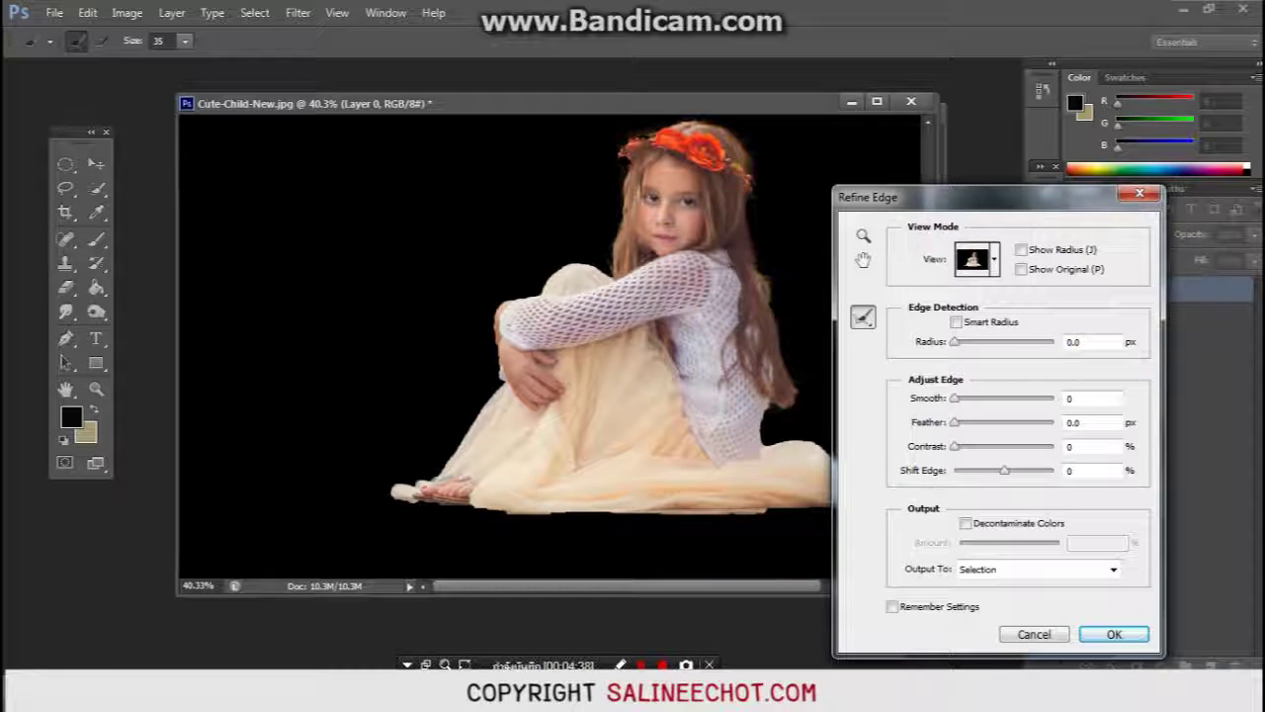
left_click_drag(890, 196, 975, 180)
left_click_drag(622, 155, 642, 134)
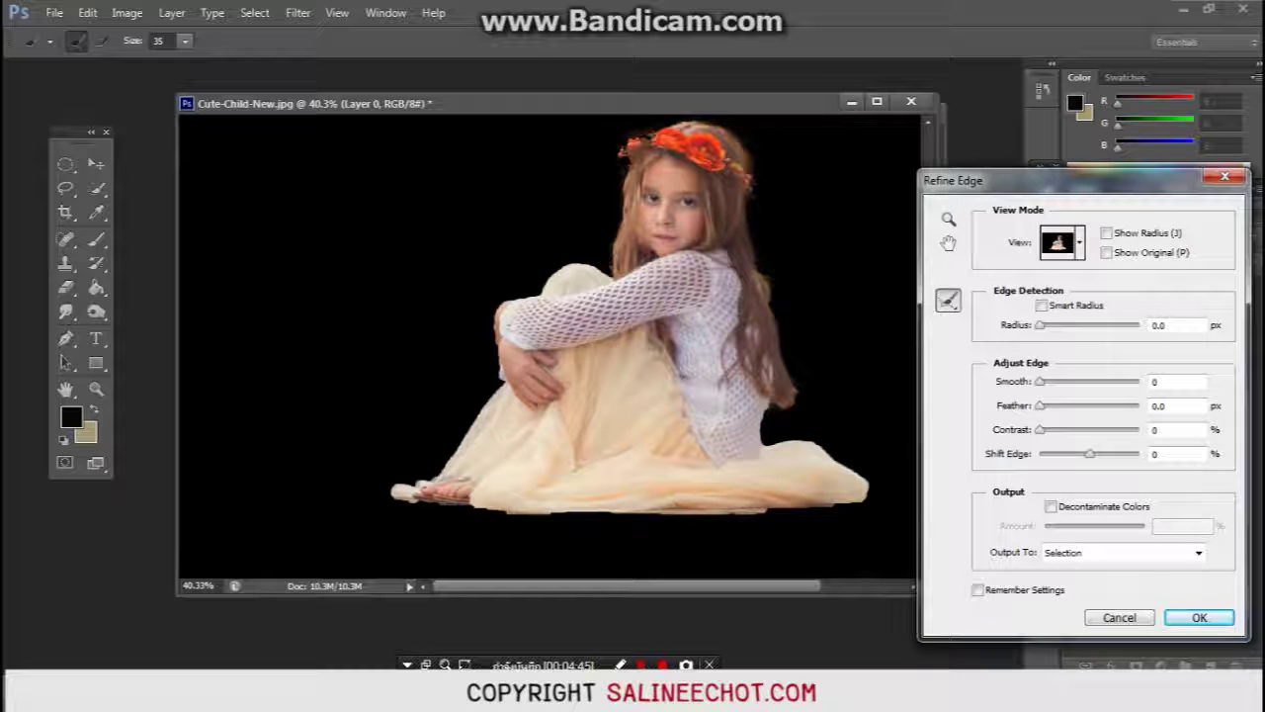
scroll(722, 198, "up", 1)
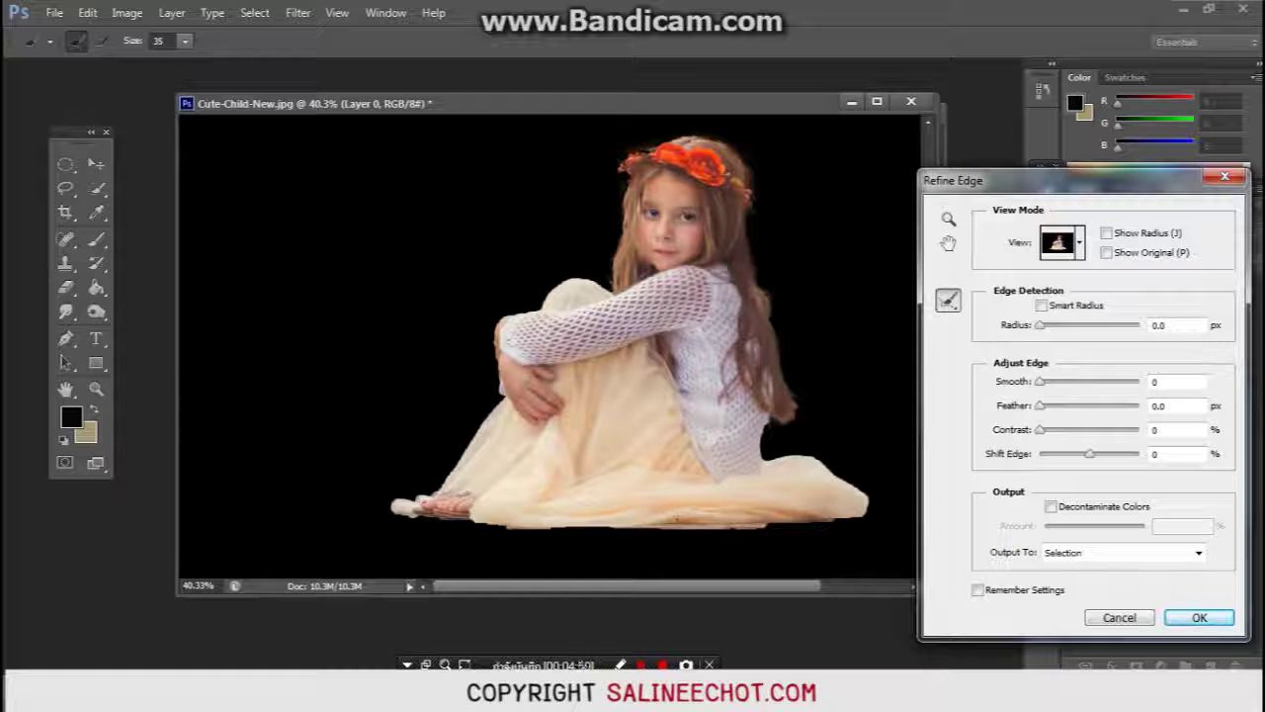
Step: Set Smooth to 7 and Feather to 2.1 px, with output to a new layer
key("Up")
key("Up")
key("Up")
key("Up")
key("Tab")
key("Up")
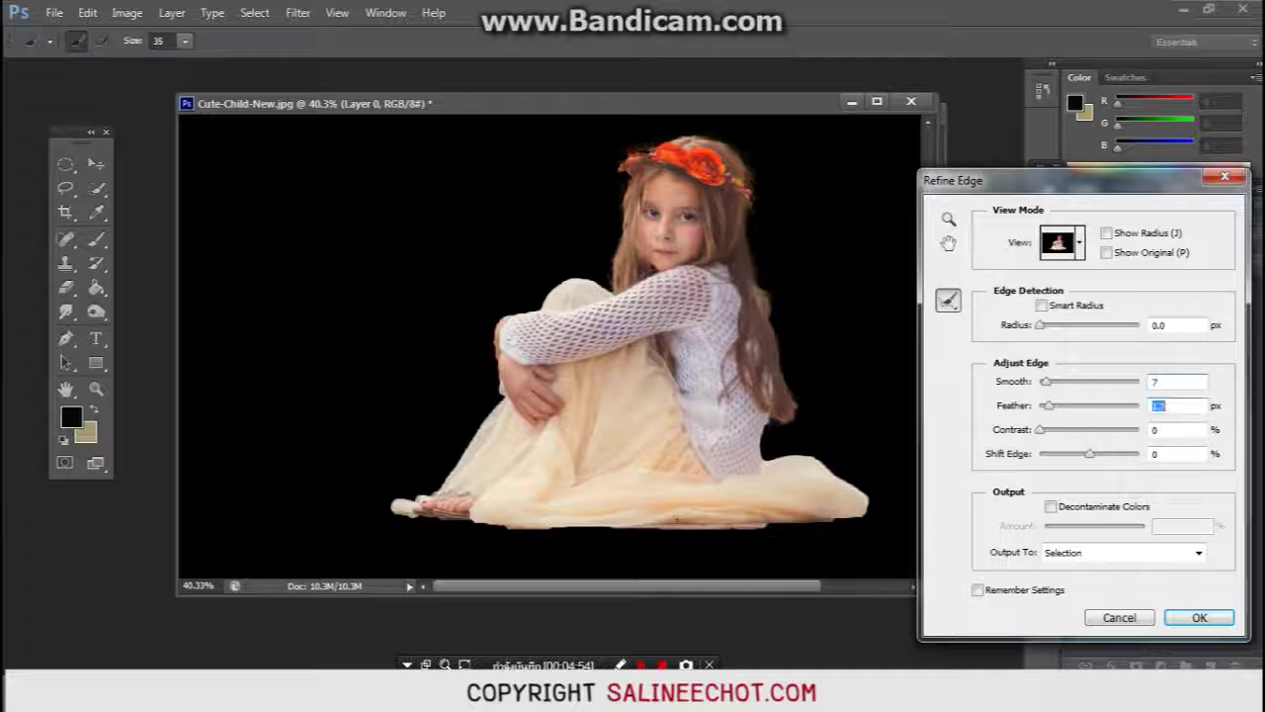
key("Up")
key("Up")
key("Up")
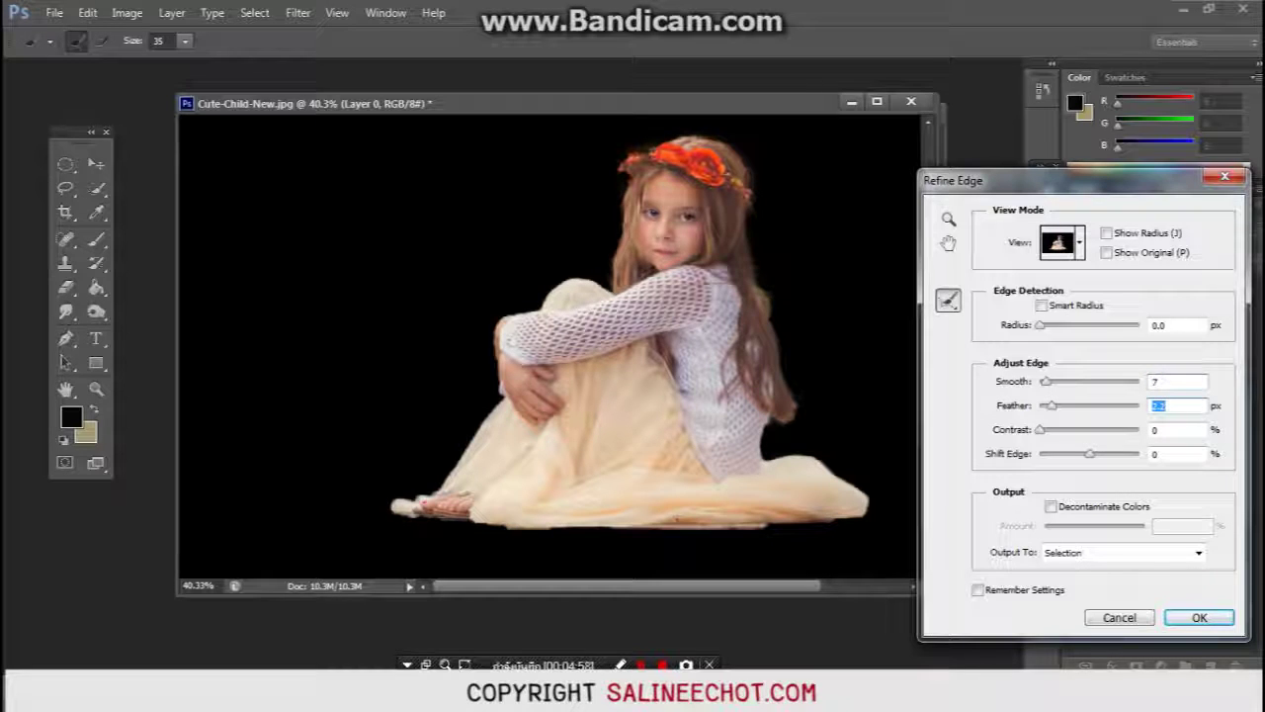
key("Up")
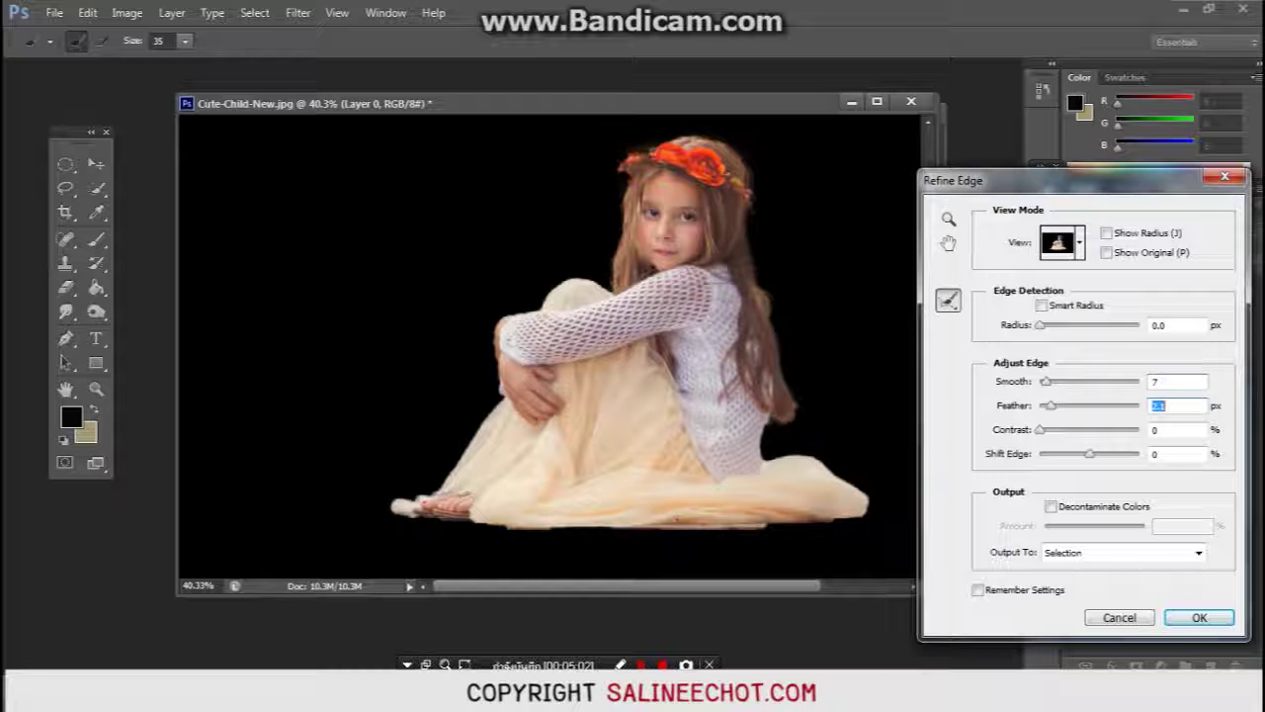
left_click(1198, 552)
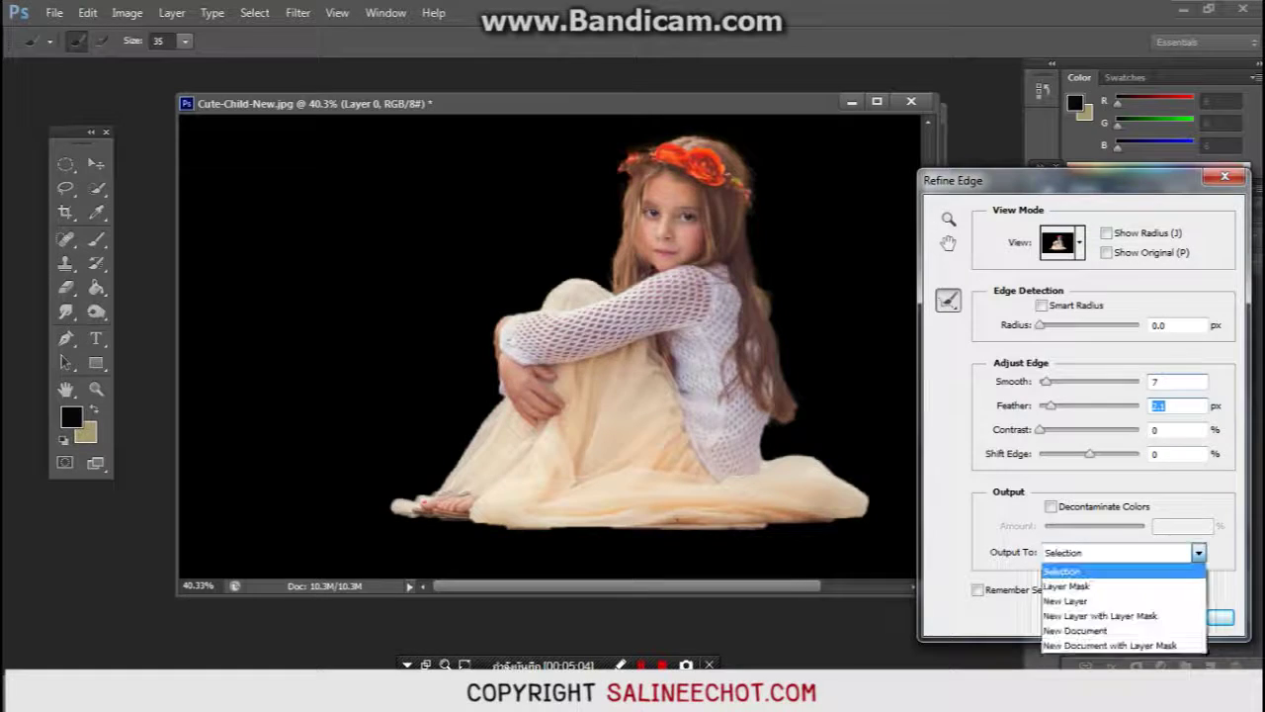
left_click(1065, 600)
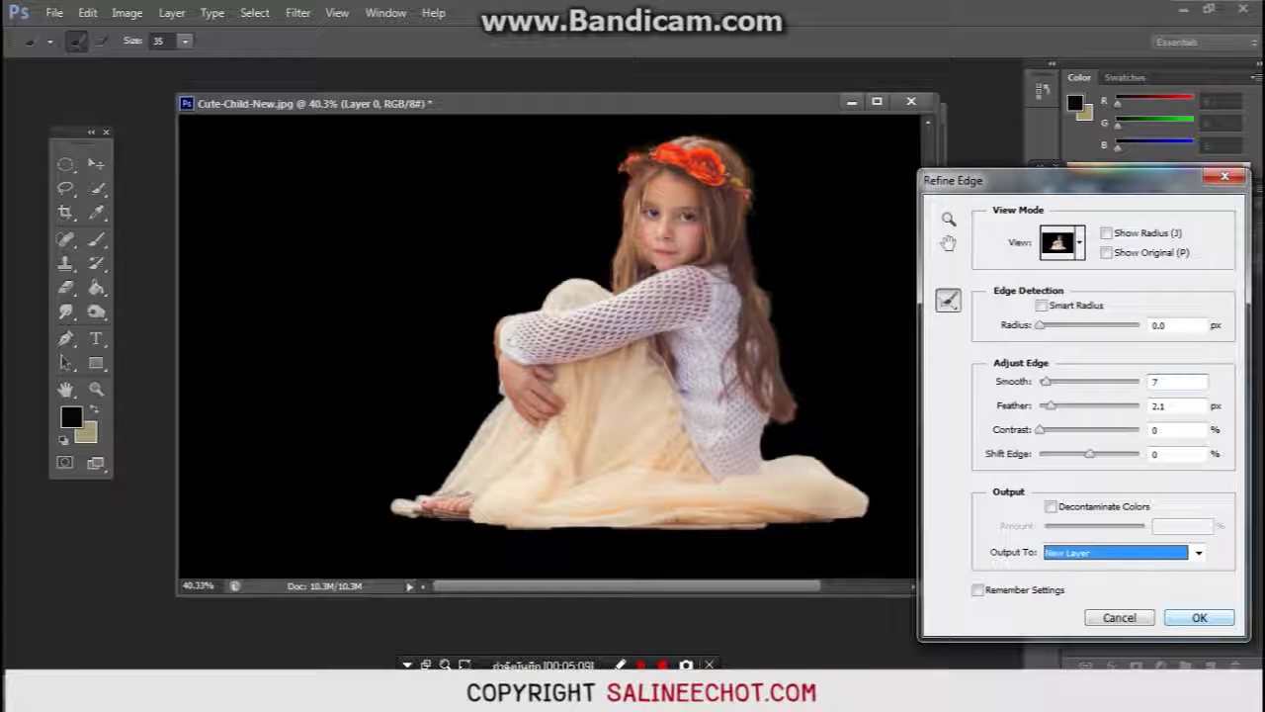
key("Return")
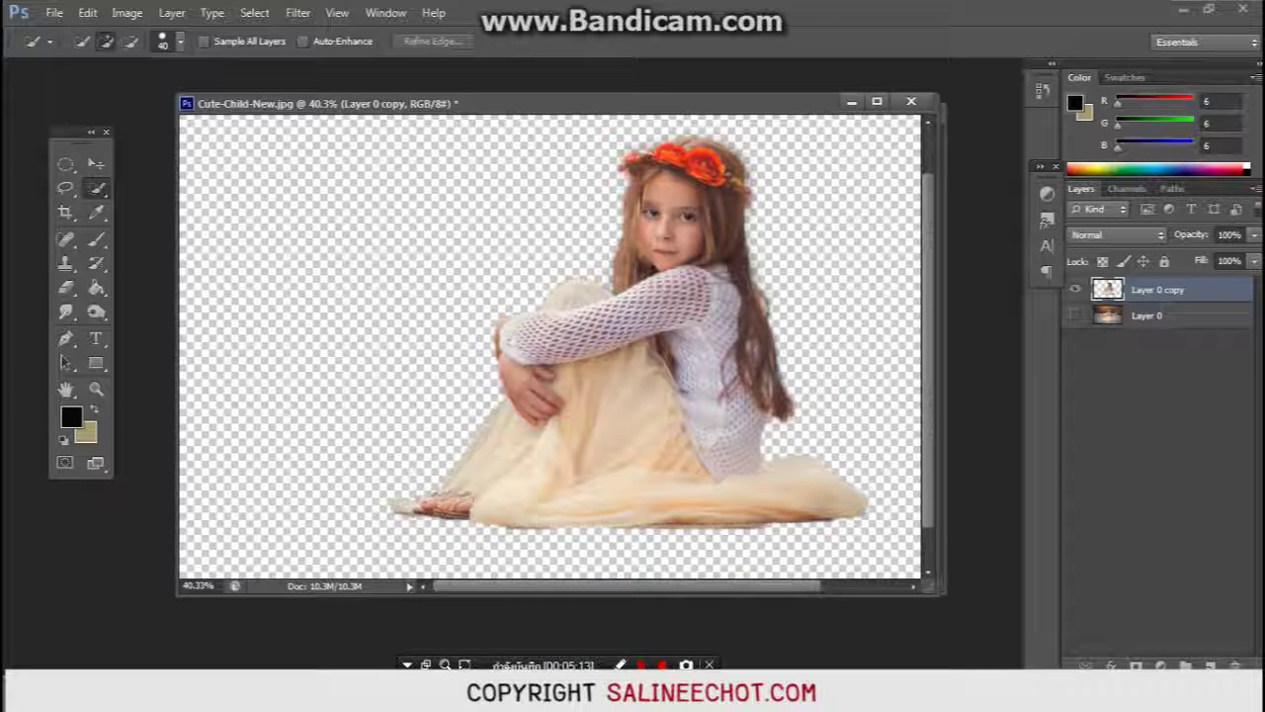
Step: Drag the cut-out girl's Layer 0 copy into girl3.jpg above the log scene
mouse_move(316, 102)
left_mouse_down()
mouse_move(646, 290)
mouse_move(40, 280)
mouse_move(365, 211)
mouse_move(302, 508)
mouse_move(293, 291)
left_mouse_up()
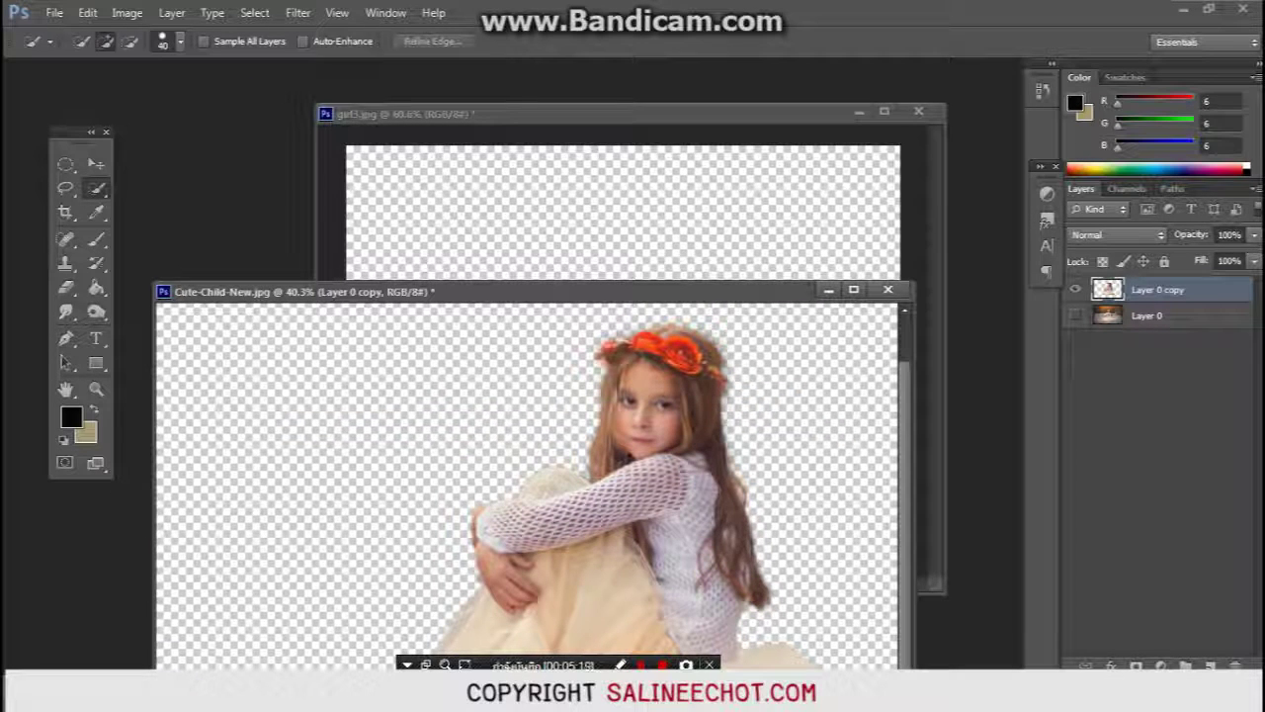
left_click_drag(1156, 290, 692, 297)
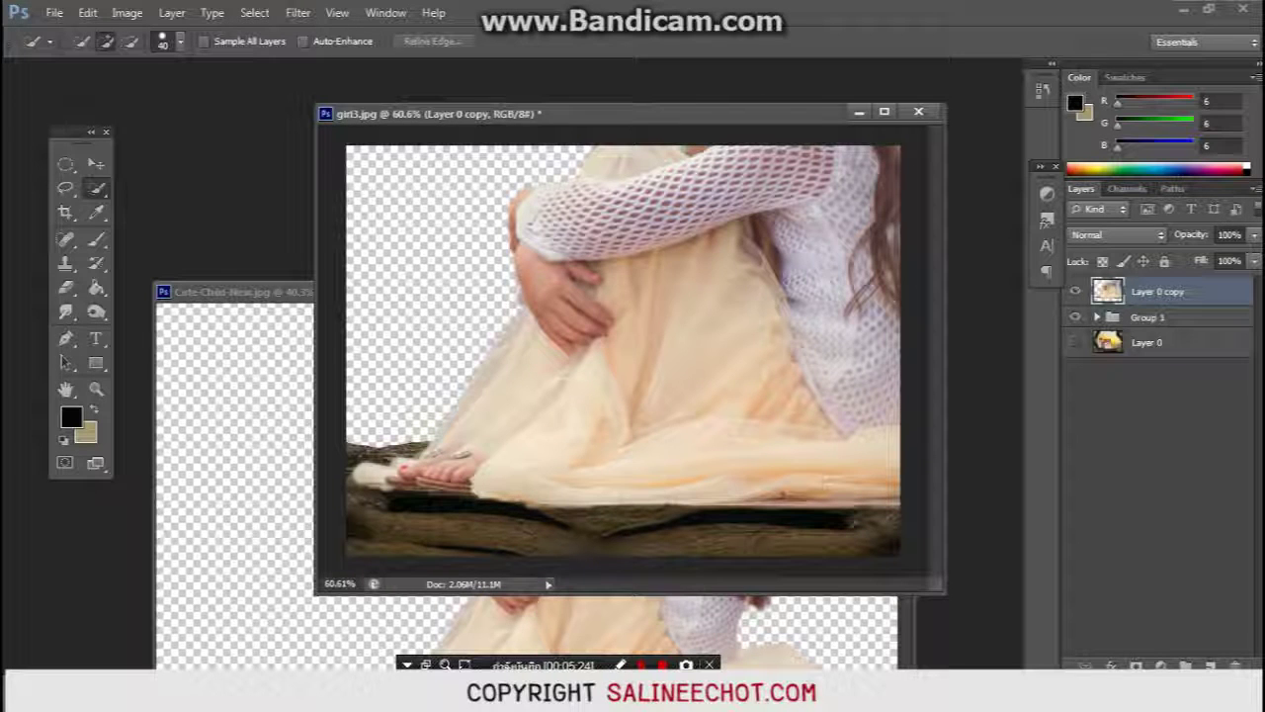
scroll(620, 351, "down", 2)
Step: Scale the girl layer down with a first free transform and commit it
key("v")
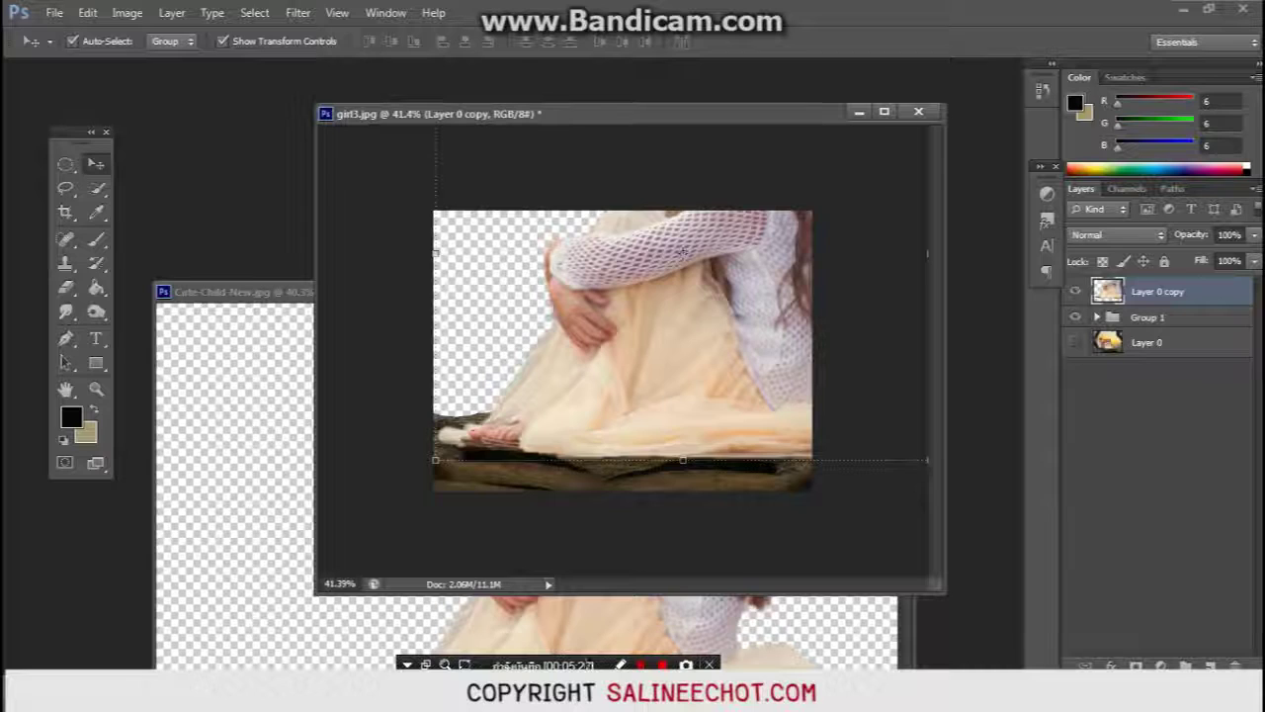
left_click_drag(681, 251, 584, 296)
key("ctrl+t")
scroll(616, 324, "down", 2)
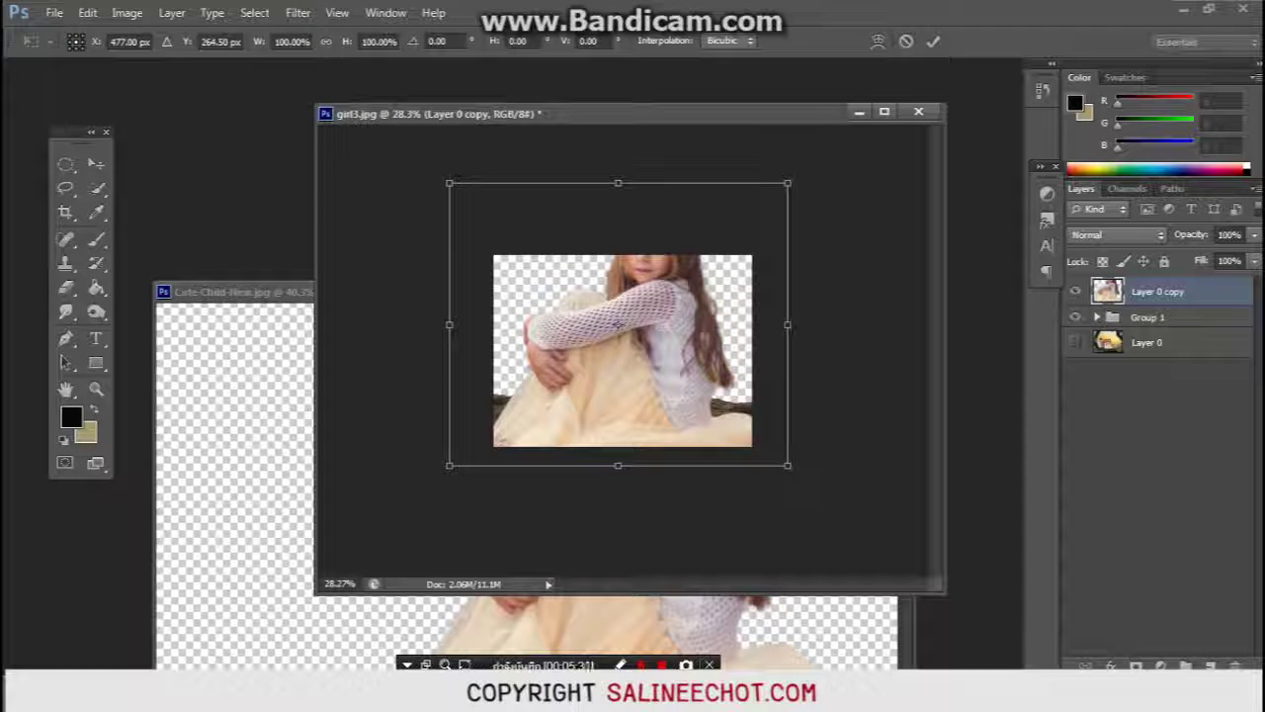
mouse_move(788, 183)
left_mouse_down()
mouse_move(692, 269)
mouse_move(629, 287)
left_mouse_up()
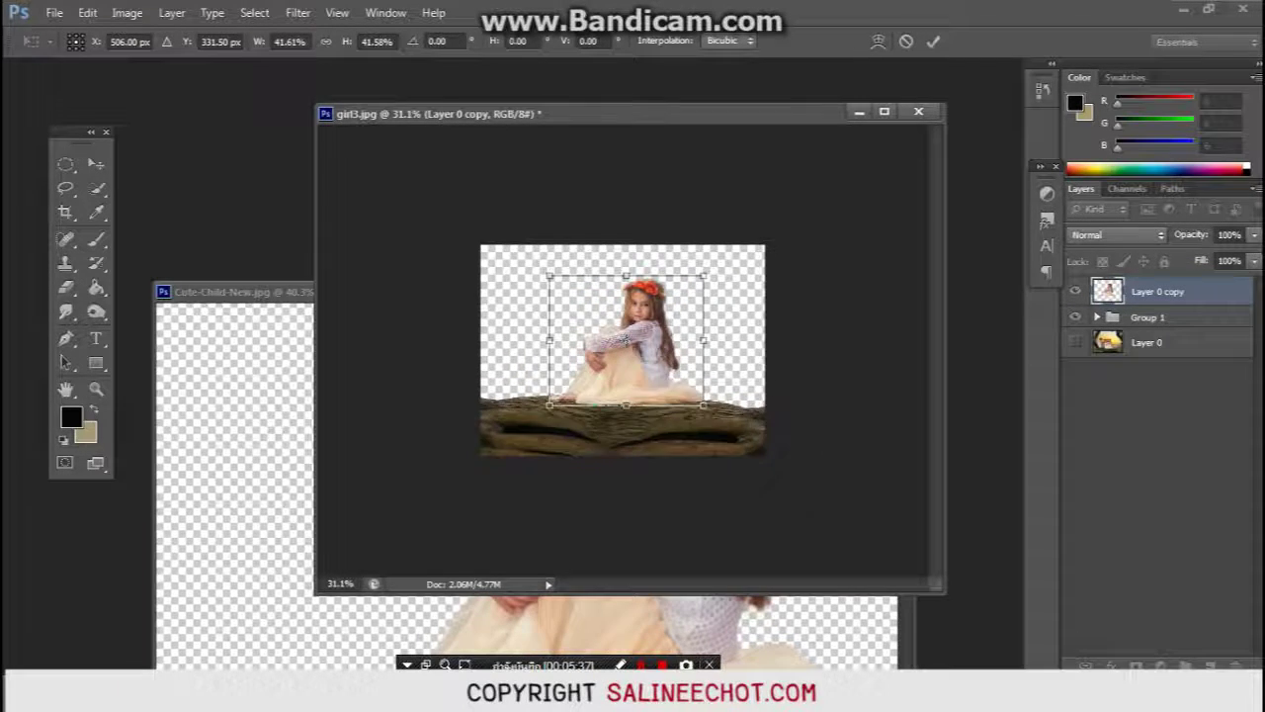
scroll(627, 338, "up", 2)
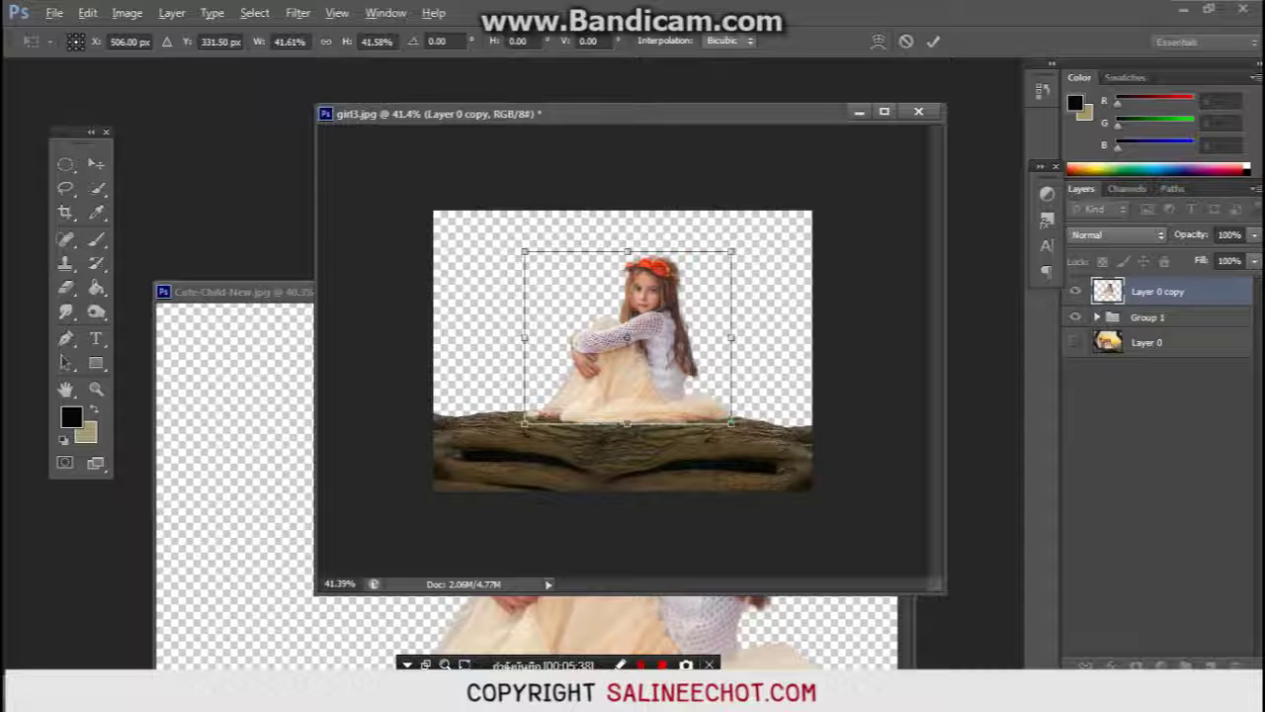
key("Return")
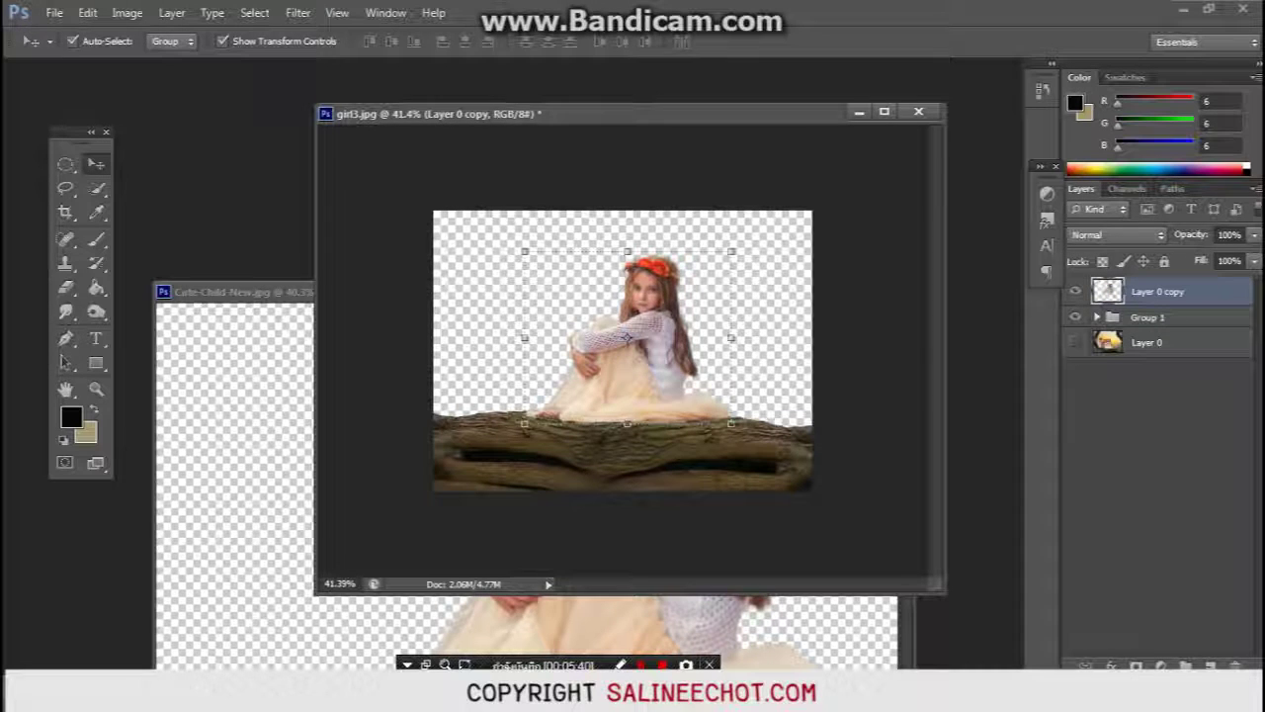
Step: Rescale the girl to about 82% and seat her centred on the log
key("ctrl+t")
left_click_drag(732, 251, 712, 282)
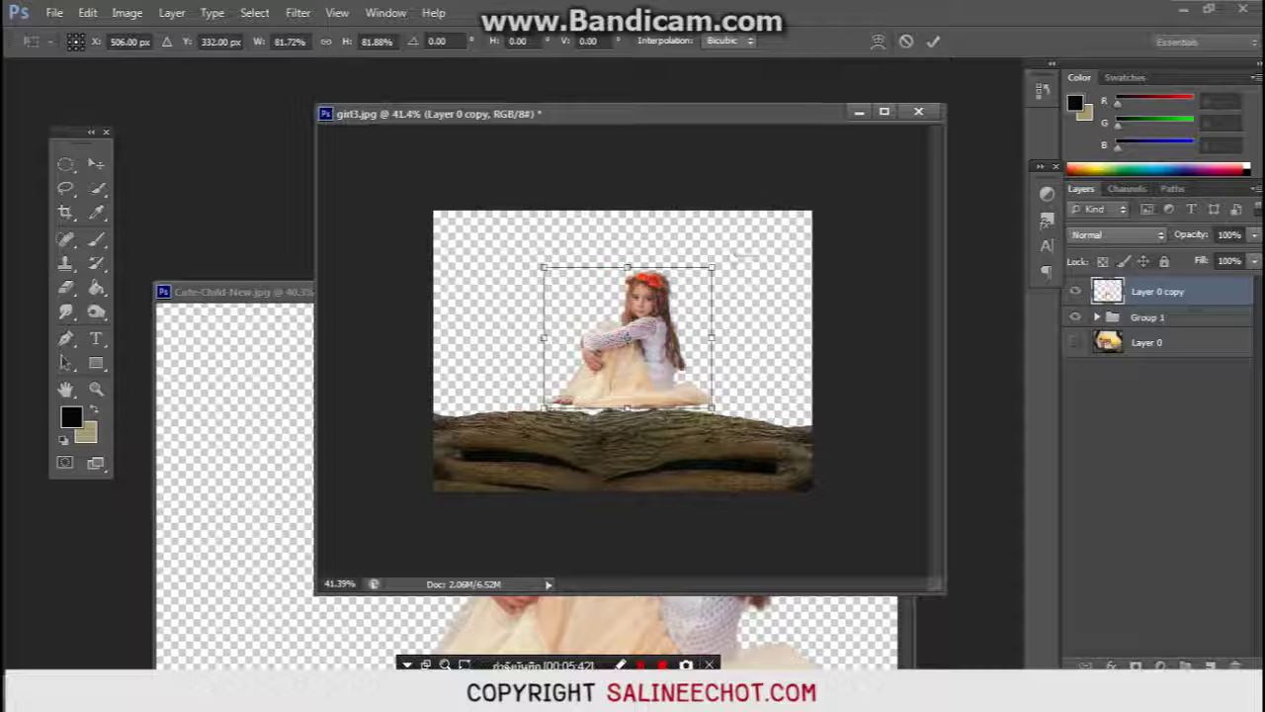
left_click_drag(627, 349, 633, 354)
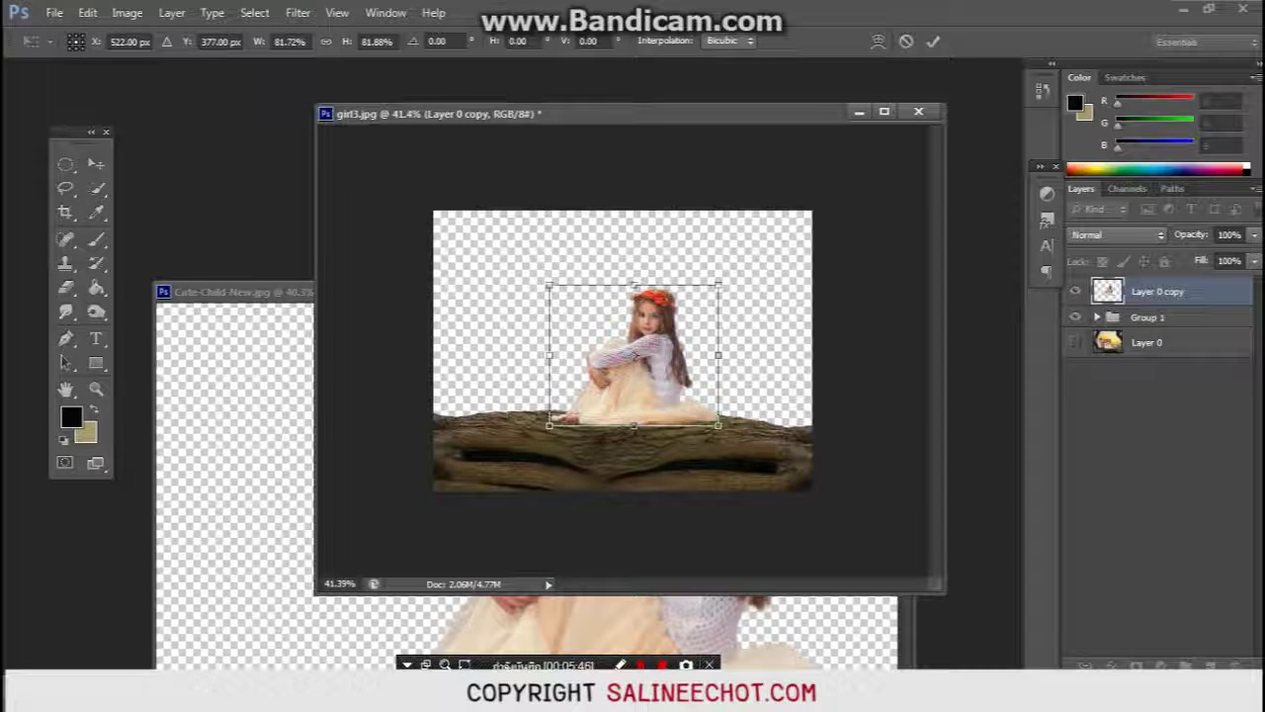
key("ctrl+plus")
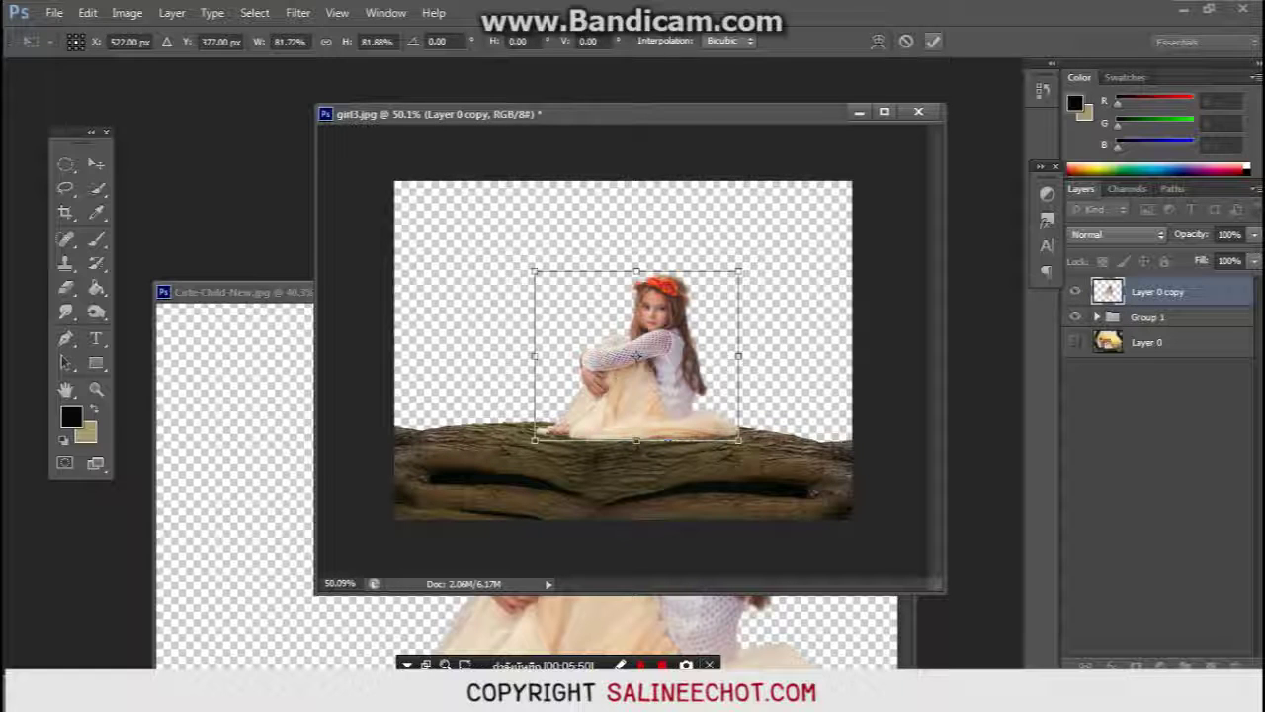
left_click(932, 41)
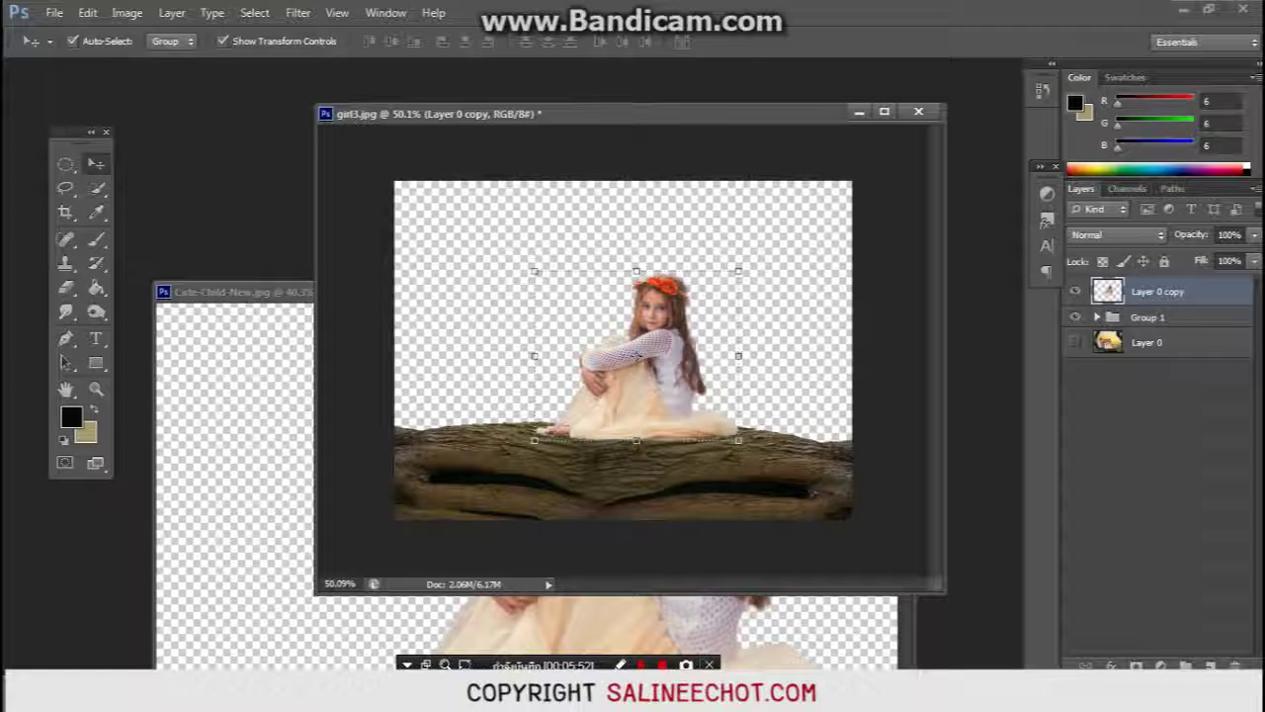
left_click(1157, 494)
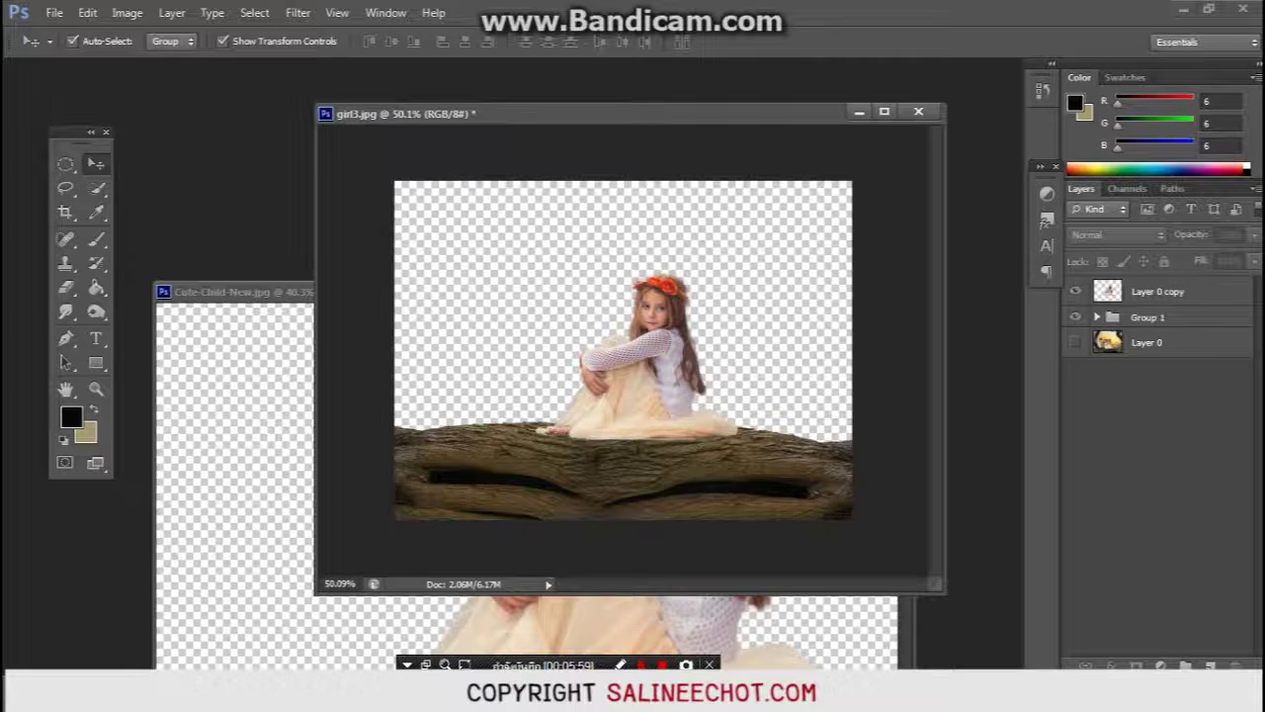
left_click(237, 292)
Step: Locate and preview the Fox-PNG-5 curled fox image in the Girl folder
left_click(832, 290)
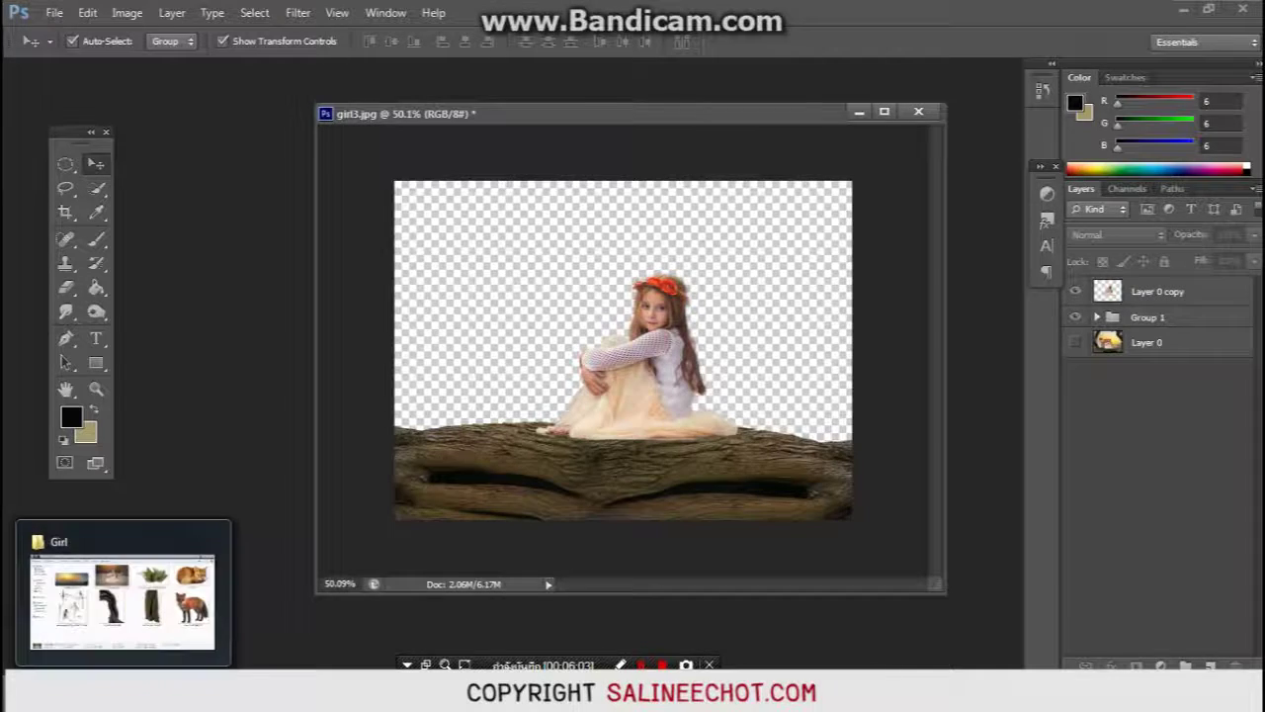
left_click(123, 593)
left_click(1117, 385)
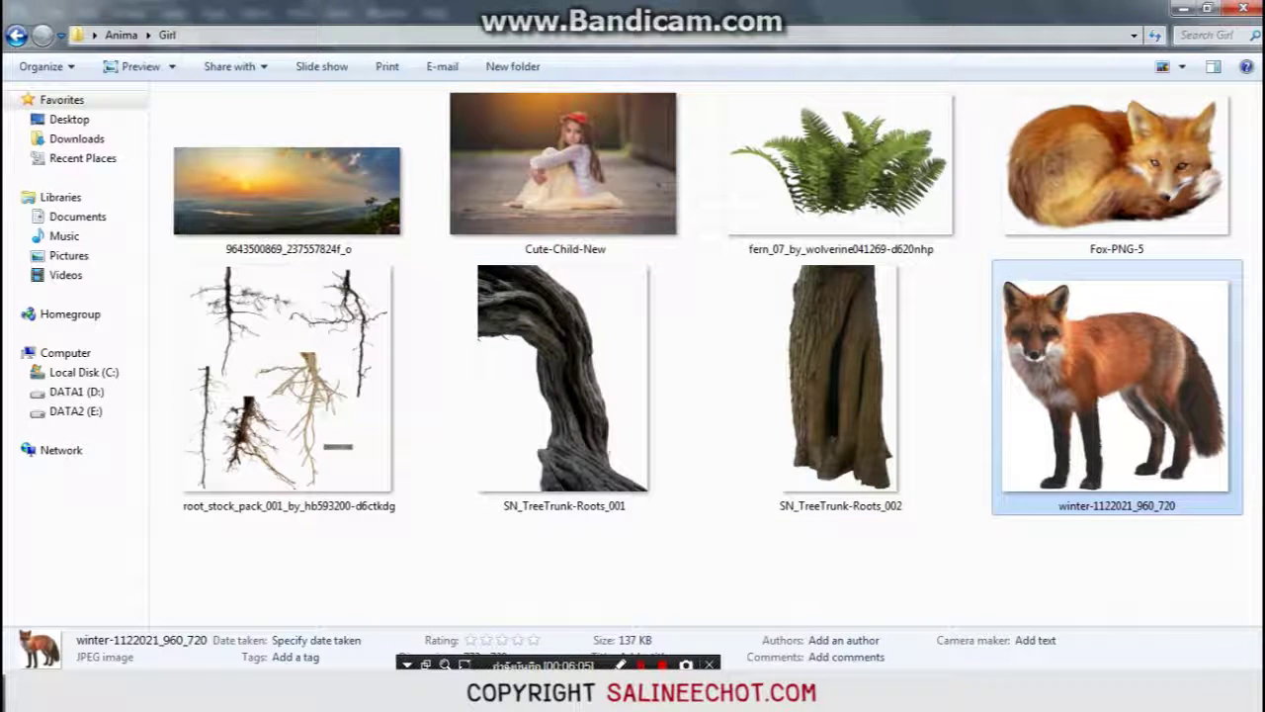
double_click(1117, 163)
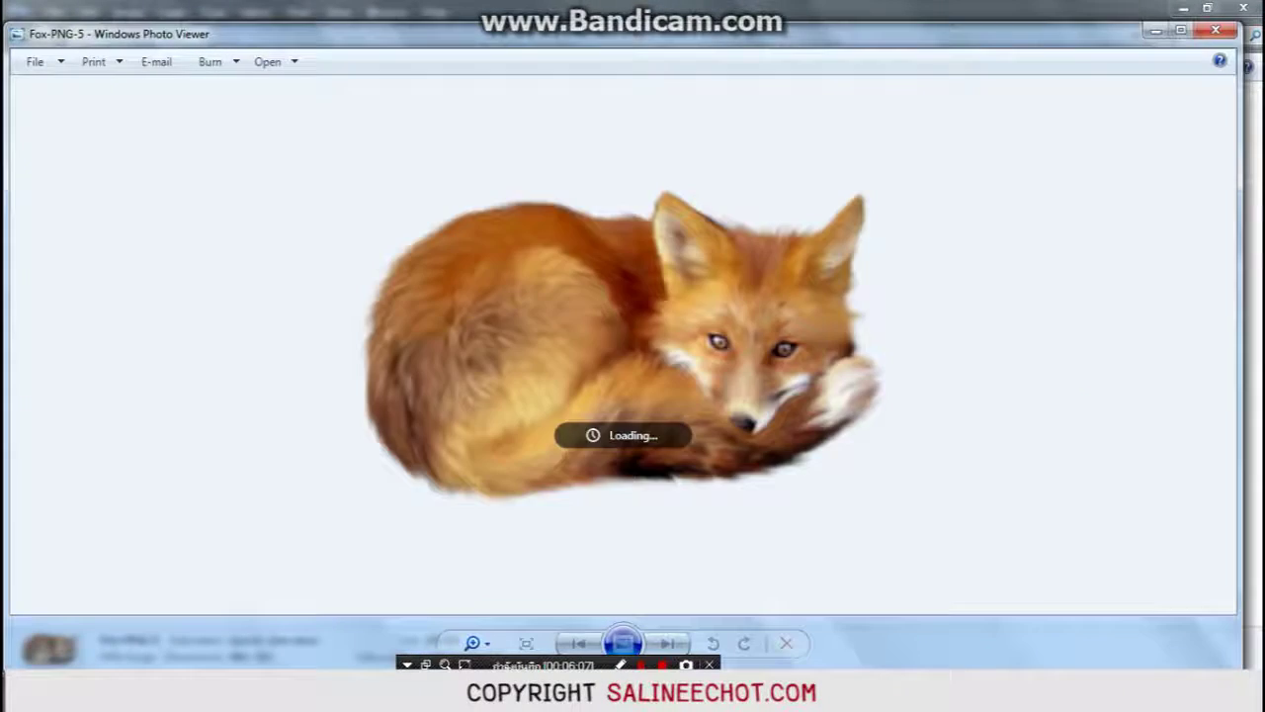
key("Escape")
Step: Open Fox-PNG-5 in Photoshop and copy the fox into girl3 beside the girl
left_click_drag(1152, 164, 143, 637)
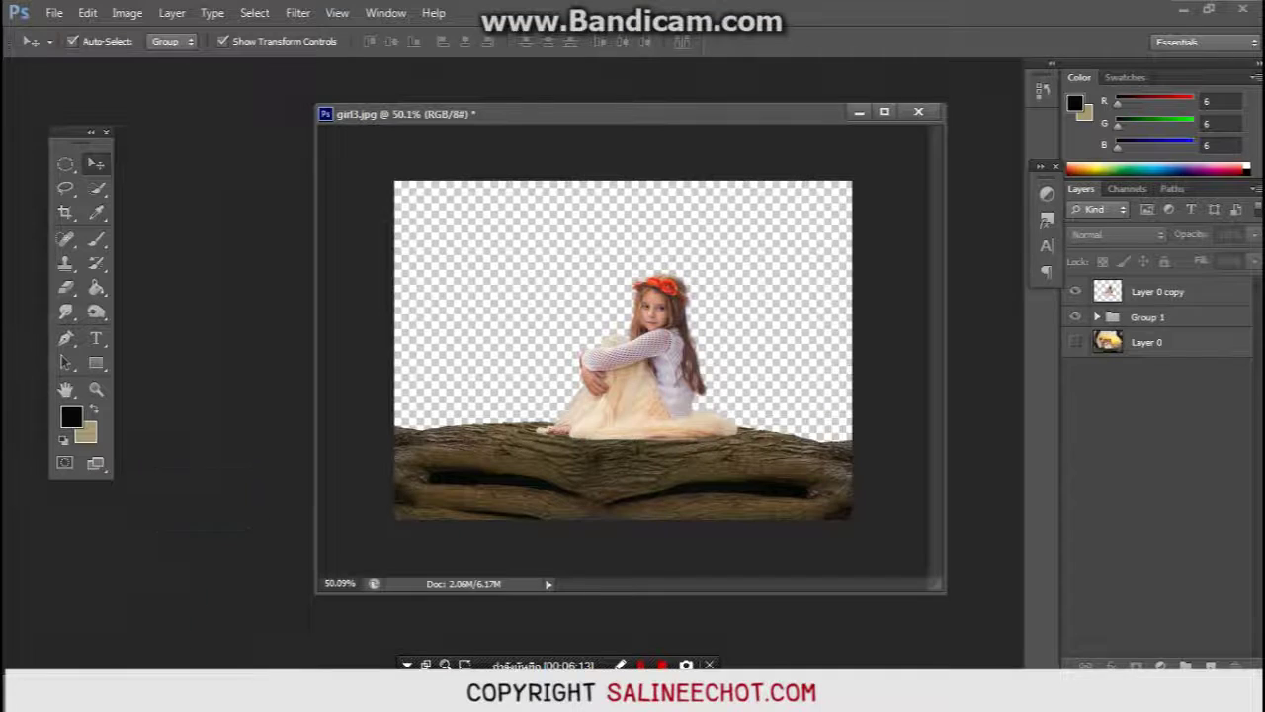
left_click_drag(144, 637, 144, 633)
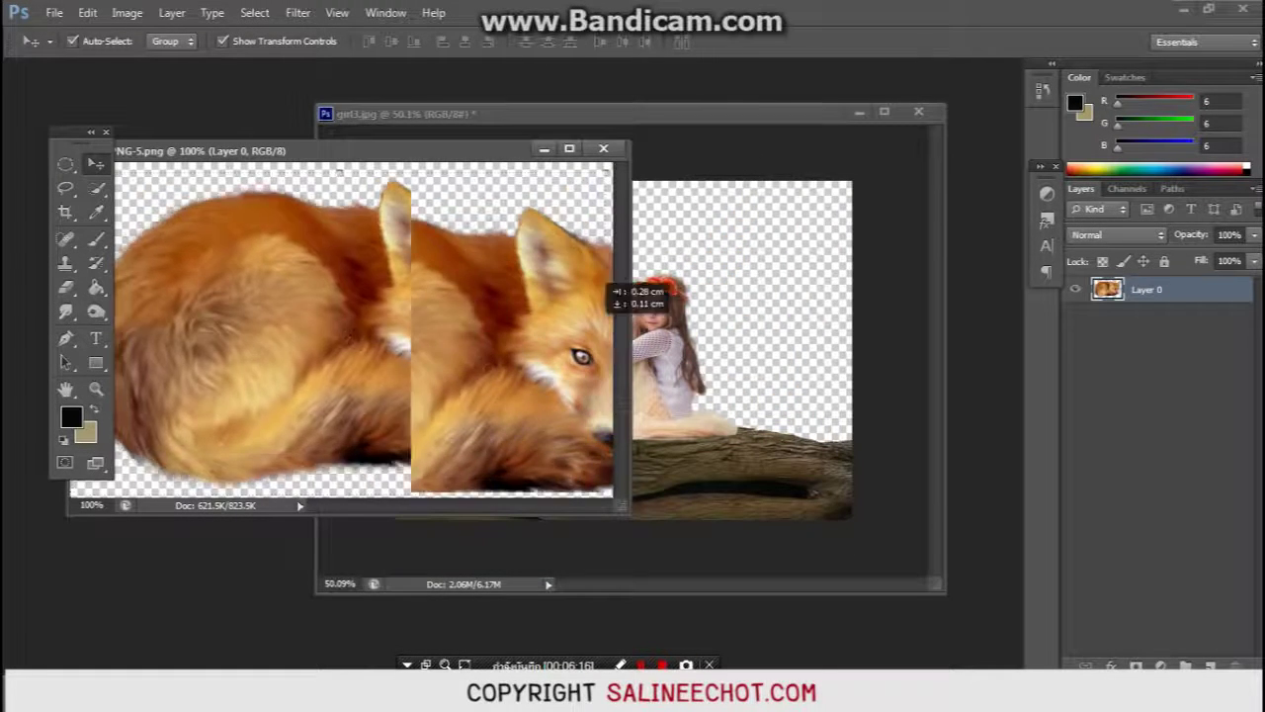
mouse_move(339, 334)
left_mouse_down()
mouse_move(748, 388)
mouse_move(720, 389)
left_mouse_up()
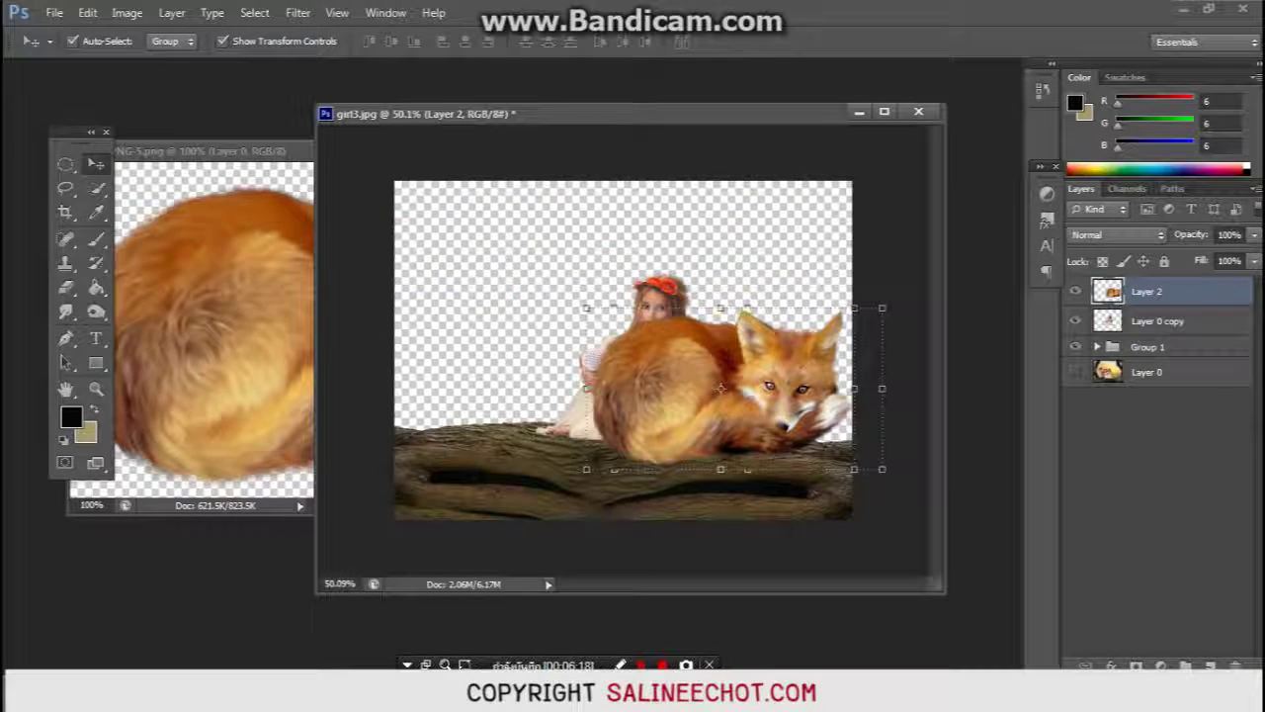
Step: Scale the curled fox to about 37%, then hide Layer 2 and select Layer 0 copy
key("ctrl+t")
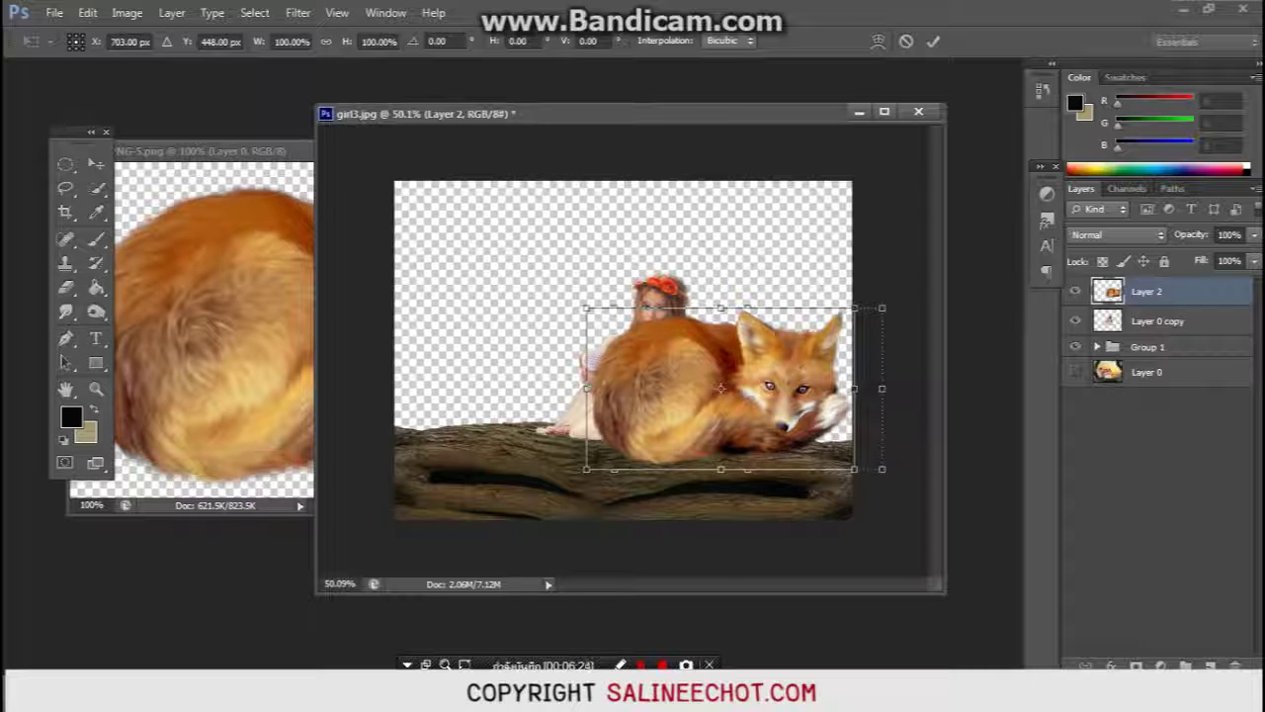
mouse_move(854, 308)
left_mouse_down()
mouse_move(770, 360)
mouse_move(753, 400)
left_mouse_up()
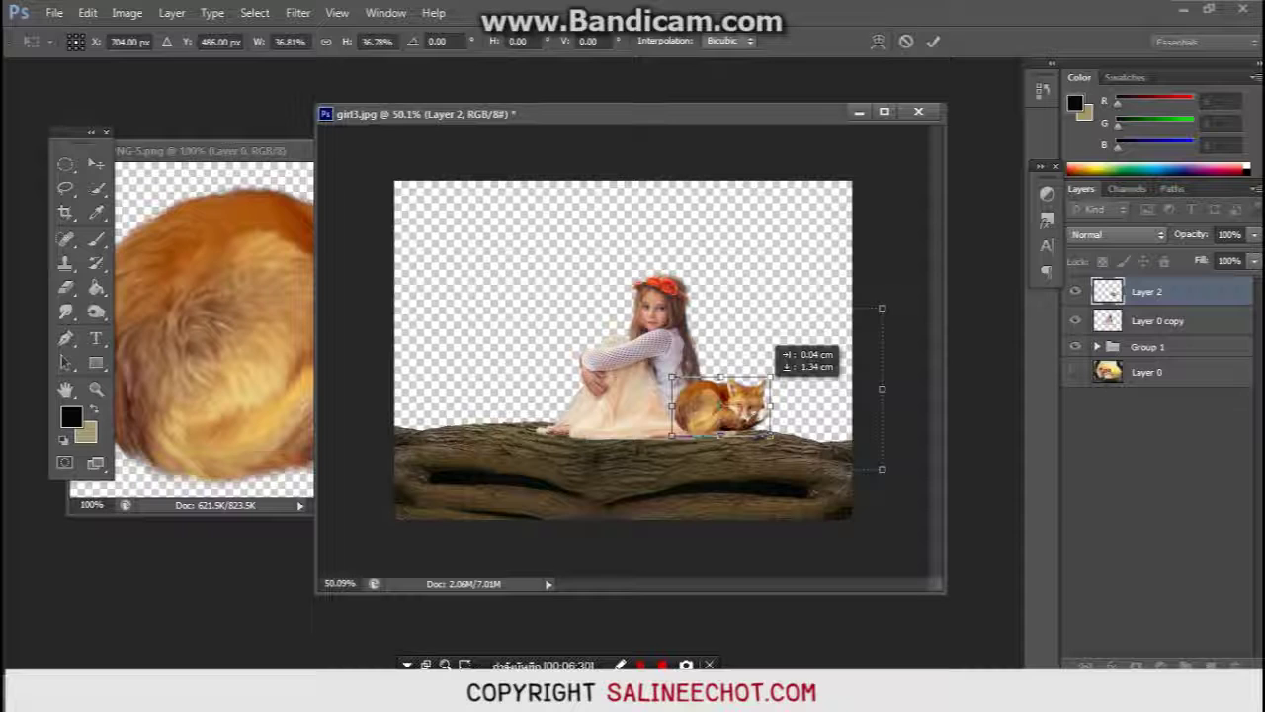
key("ctrl+plus")
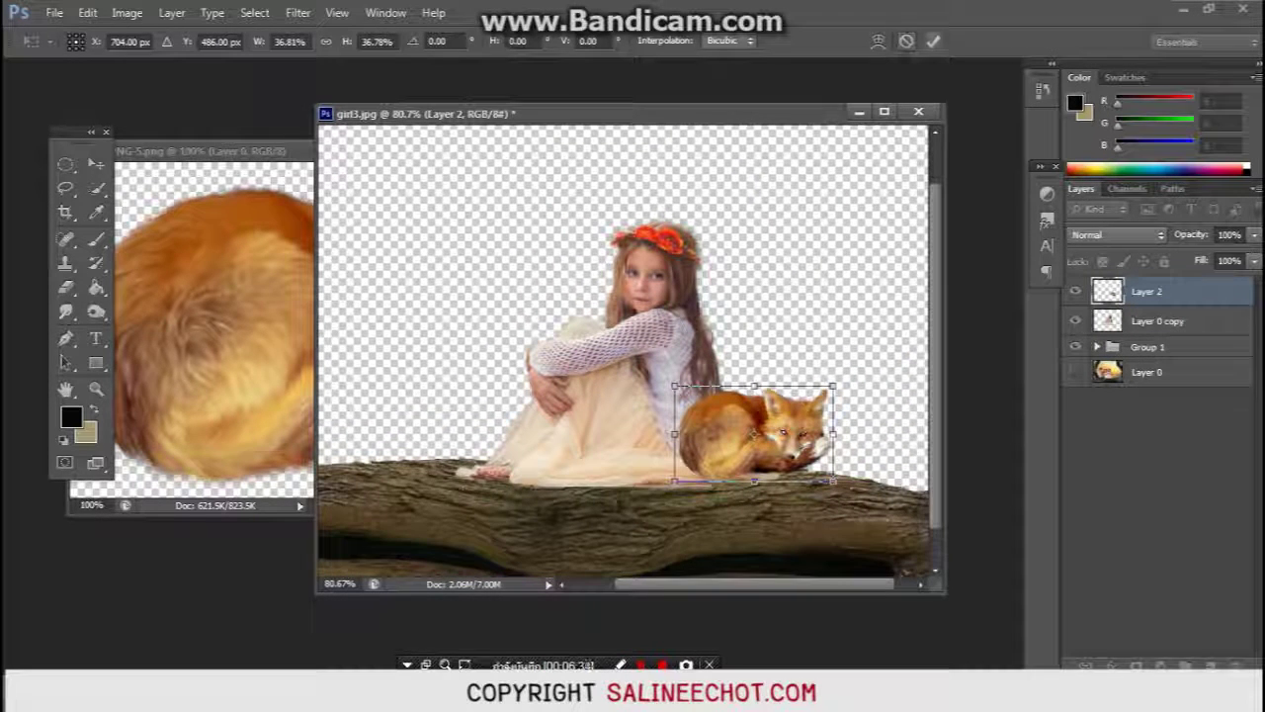
left_click(933, 41)
left_click(1076, 290)
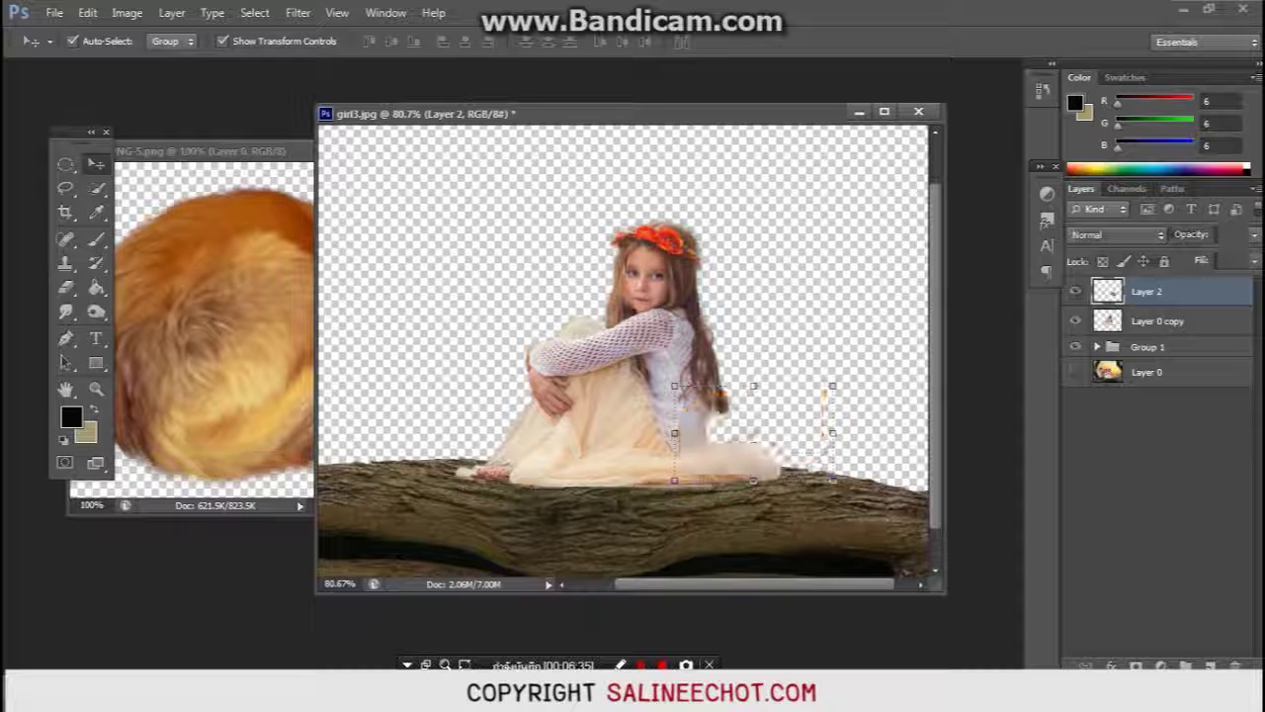
left_click(1157, 320)
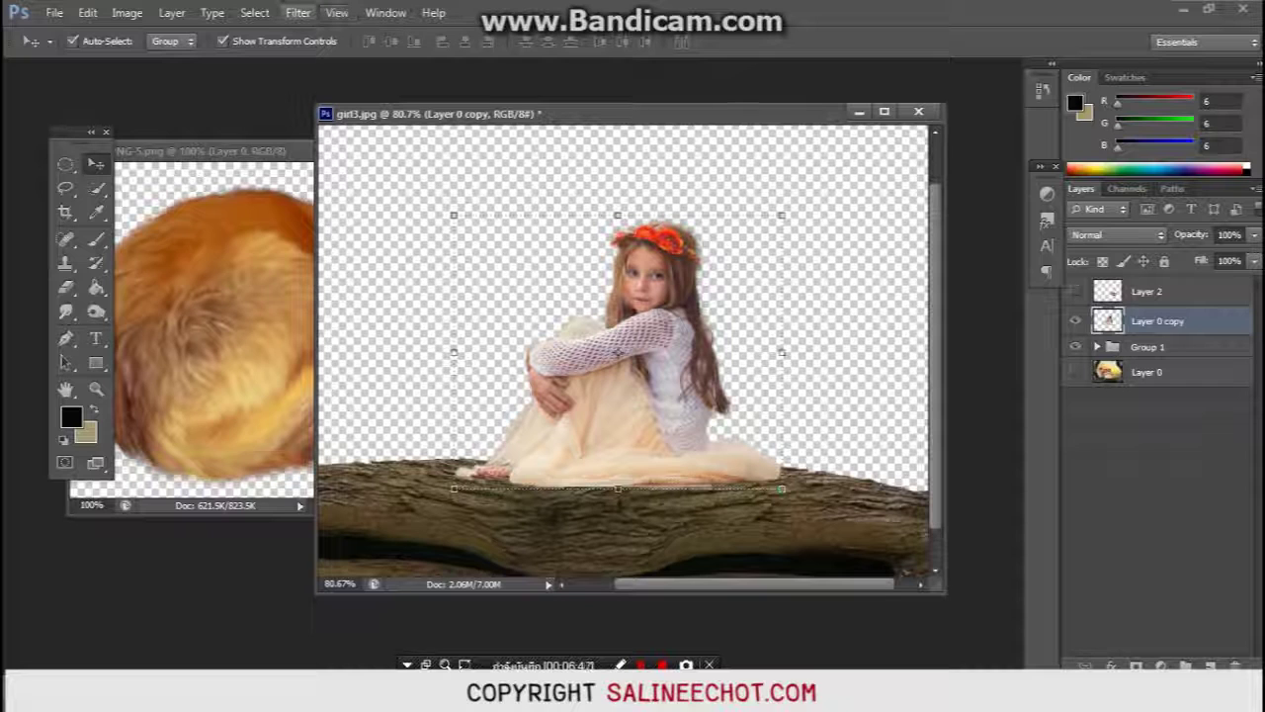
Step: Open Filter > Liquify on the girl layer with a brush size of about 60
left_click(297, 13)
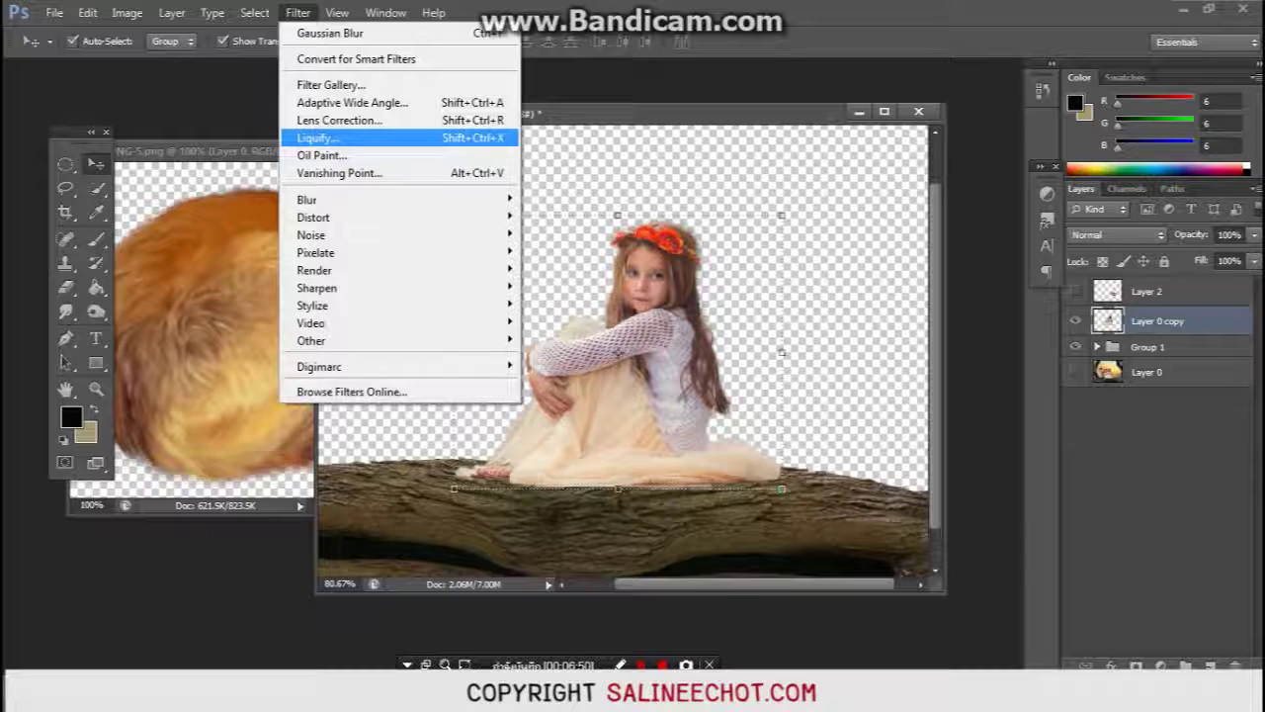
left_click(316, 137)
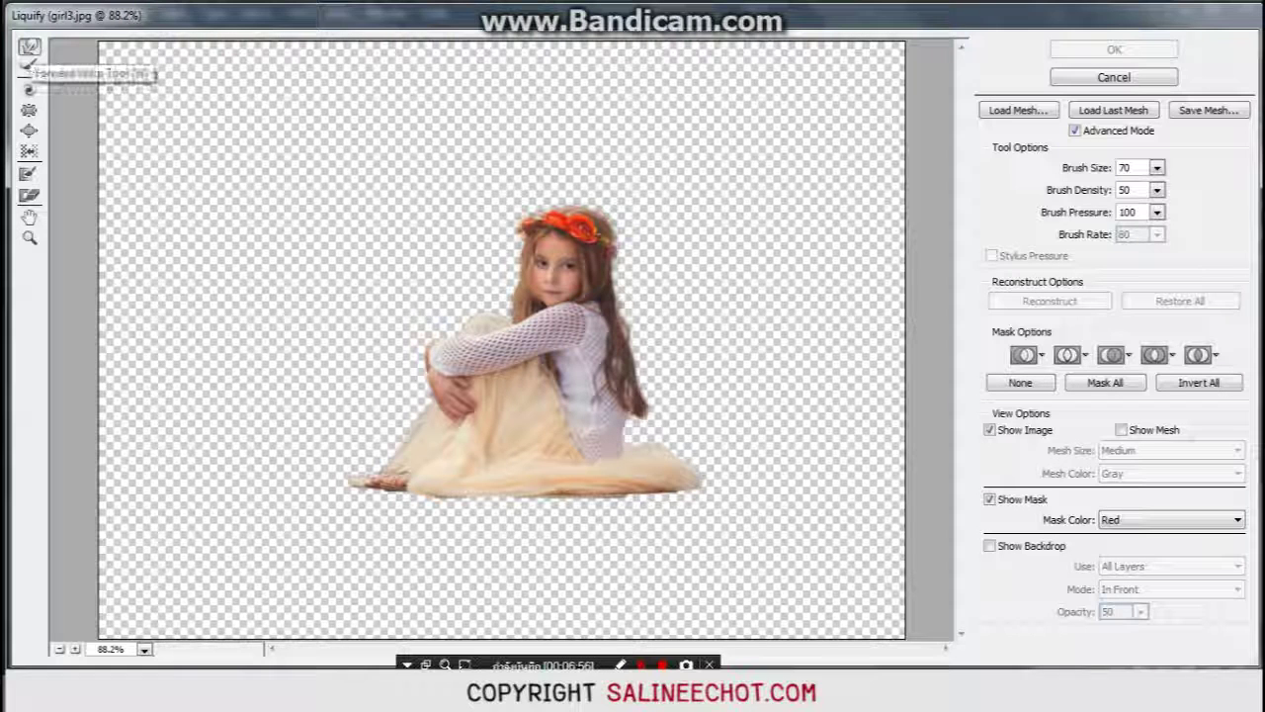
key("bracketleft")
key("bracketleft")
key("bracketleft")
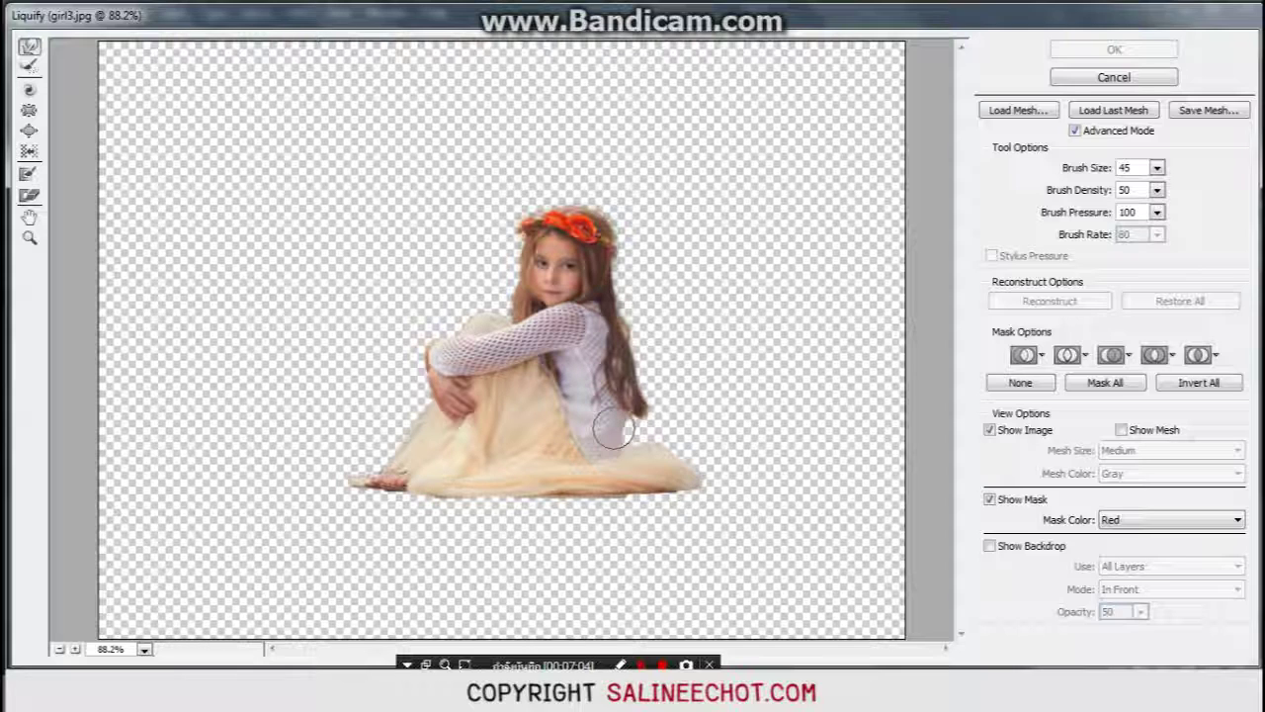
key("bracketleft")
key("bracketleft")
key("bracketleft")
key("bracketleft")
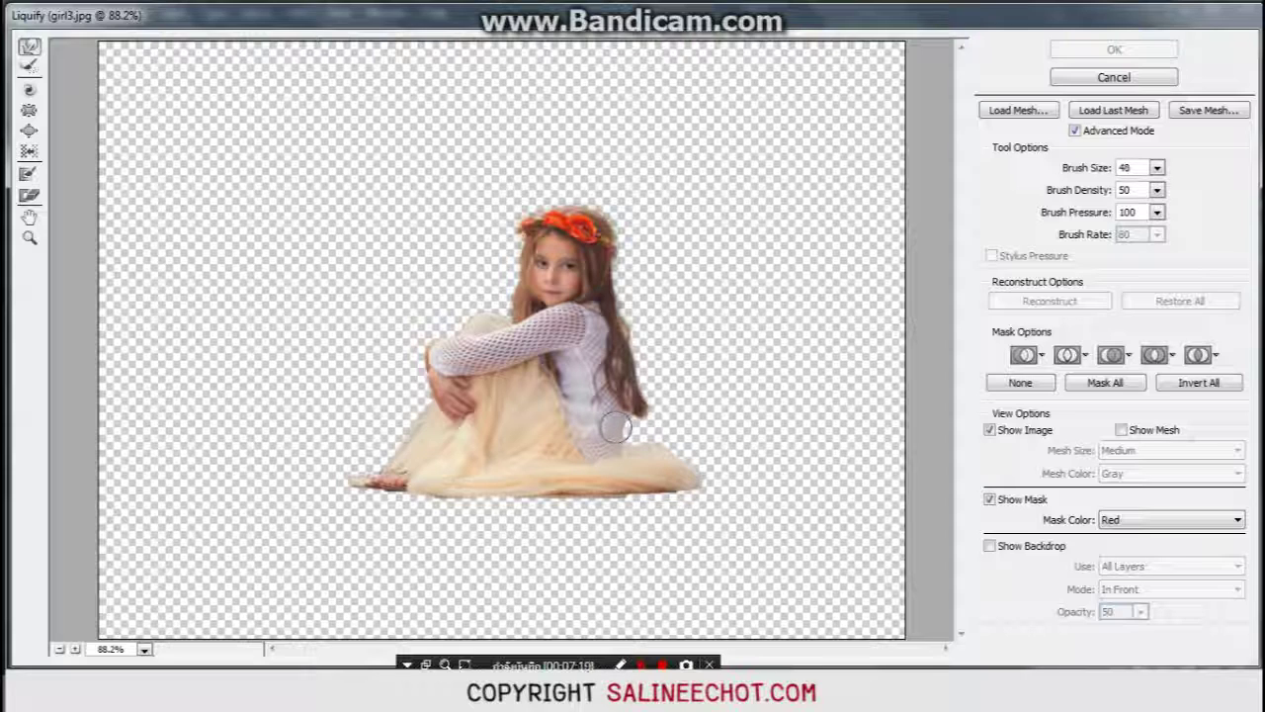
key("bracketleft")
key("bracketleft")
key("bracketright")
key("bracketright")
key("bracketright")
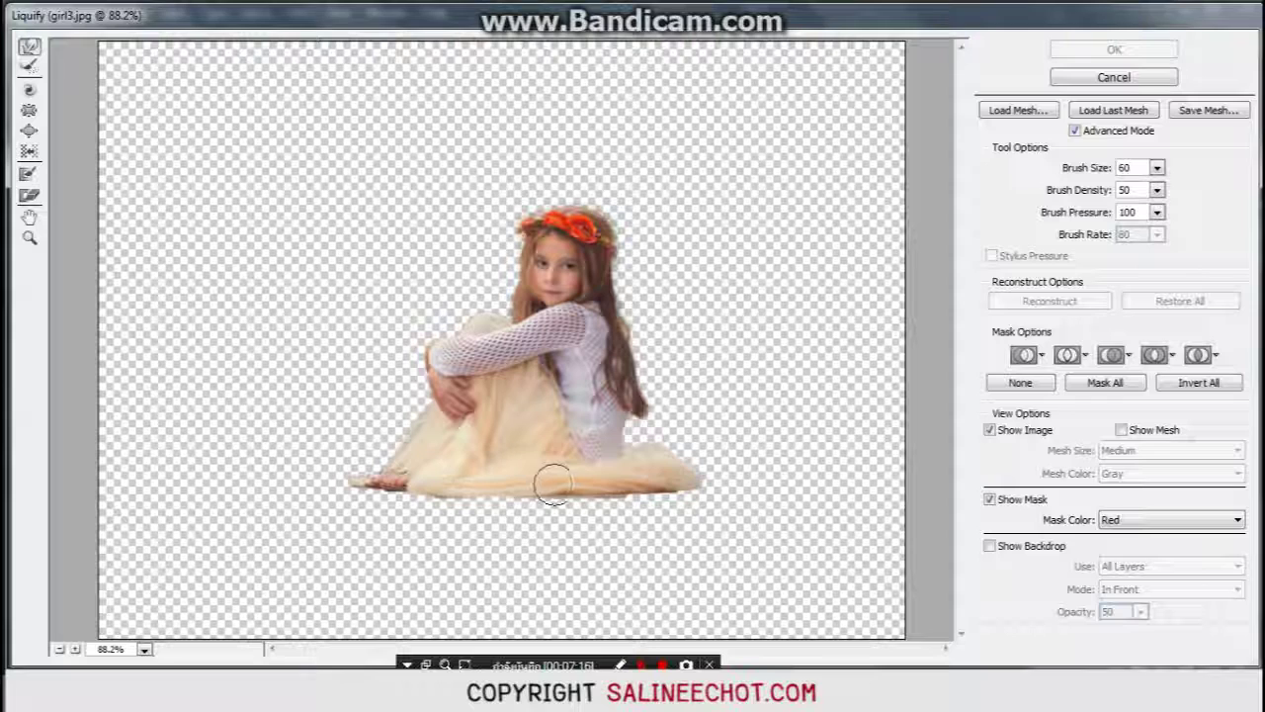
Step: Forward-warp the skirt's right tip further out along the log and apply
left_click_drag(567, 481, 737, 480)
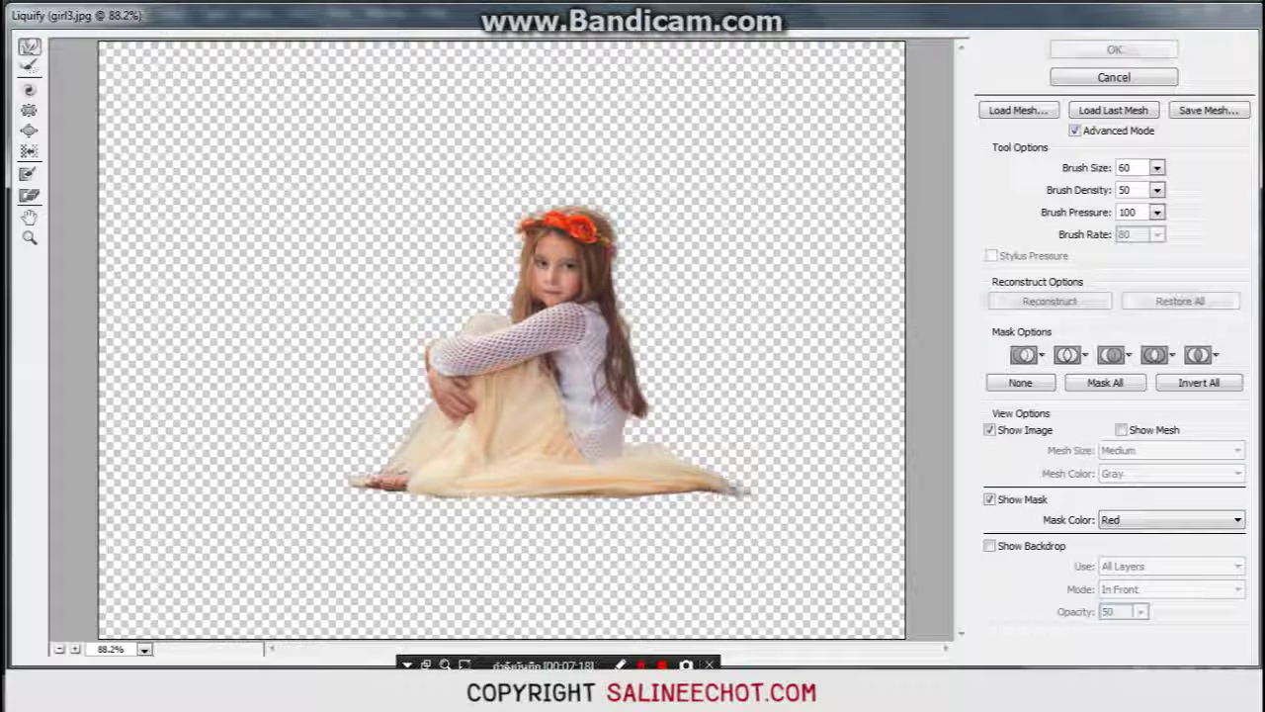
left_click_drag(655, 458, 804, 458)
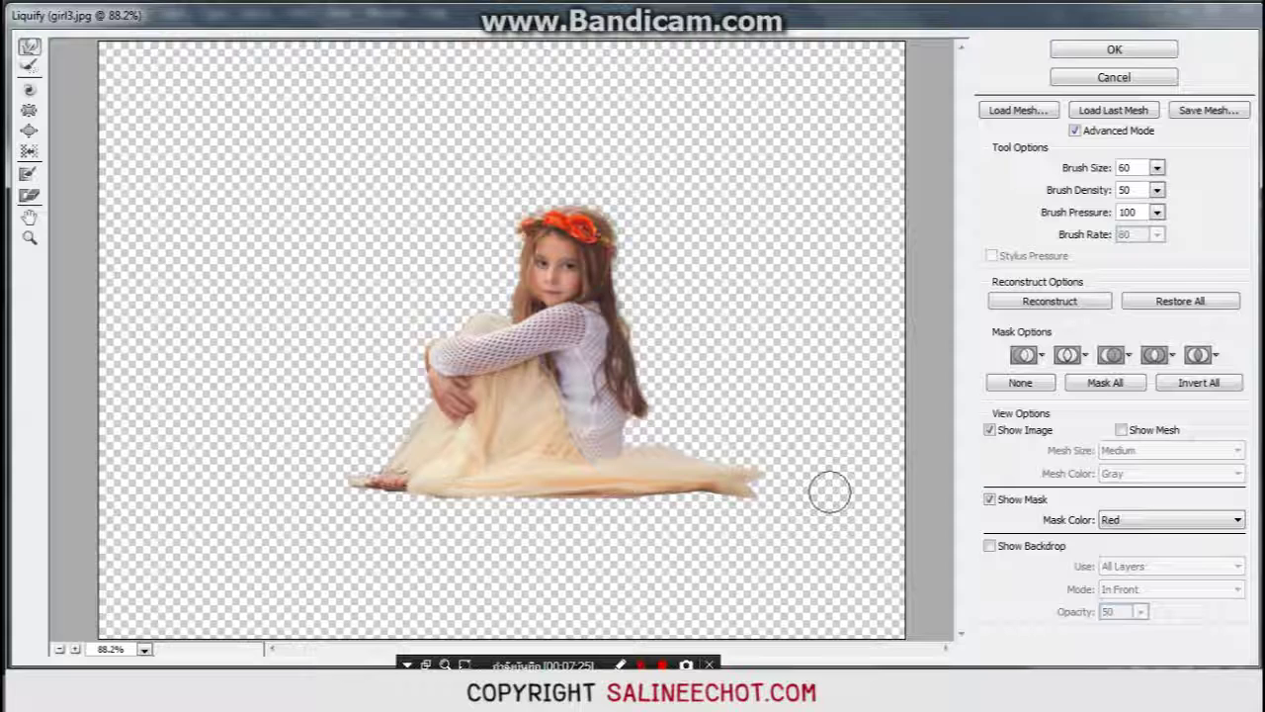
key("ctrl+alt+z")
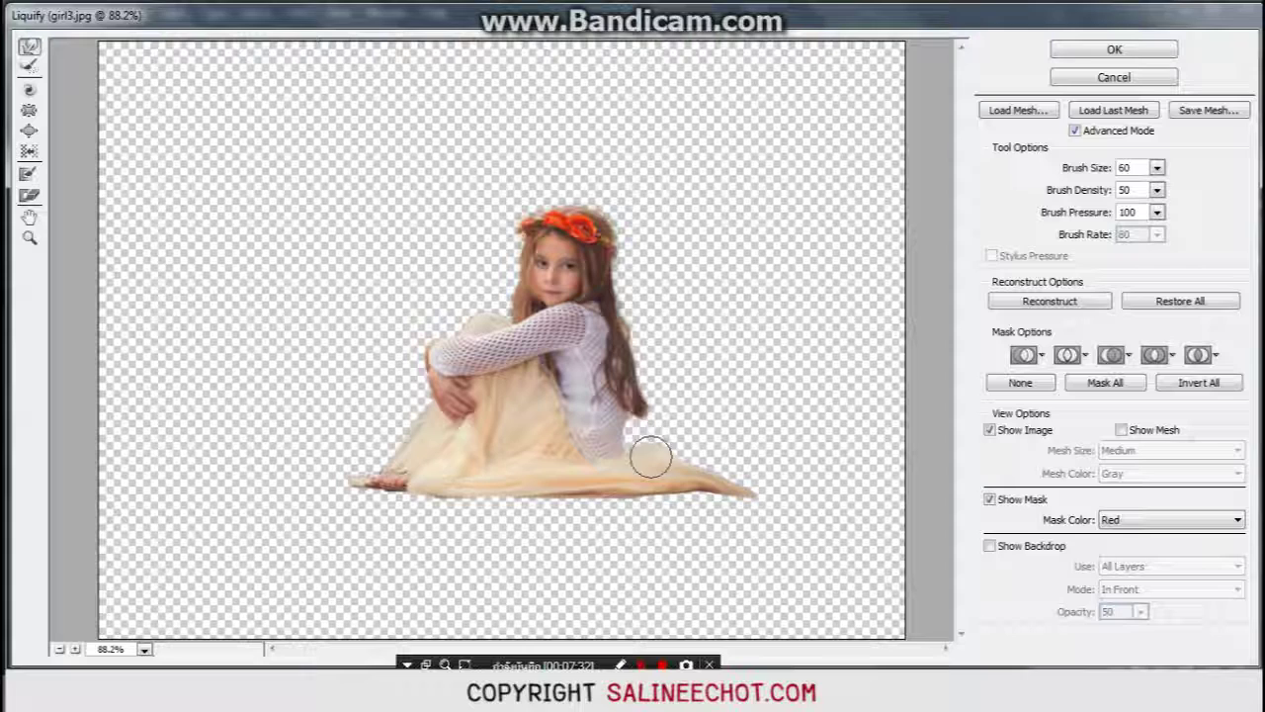
left_click_drag(525, 485, 593, 491)
left_click_drag(692, 486, 806, 493)
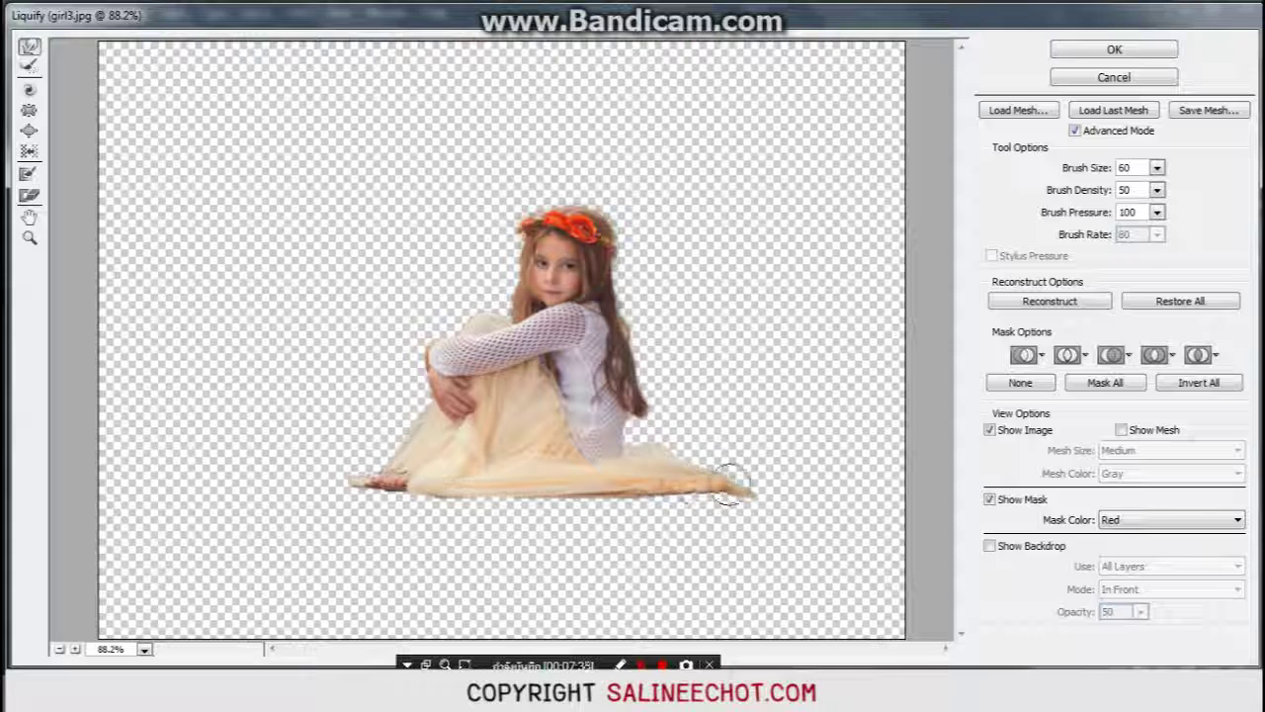
key("ctrl+z")
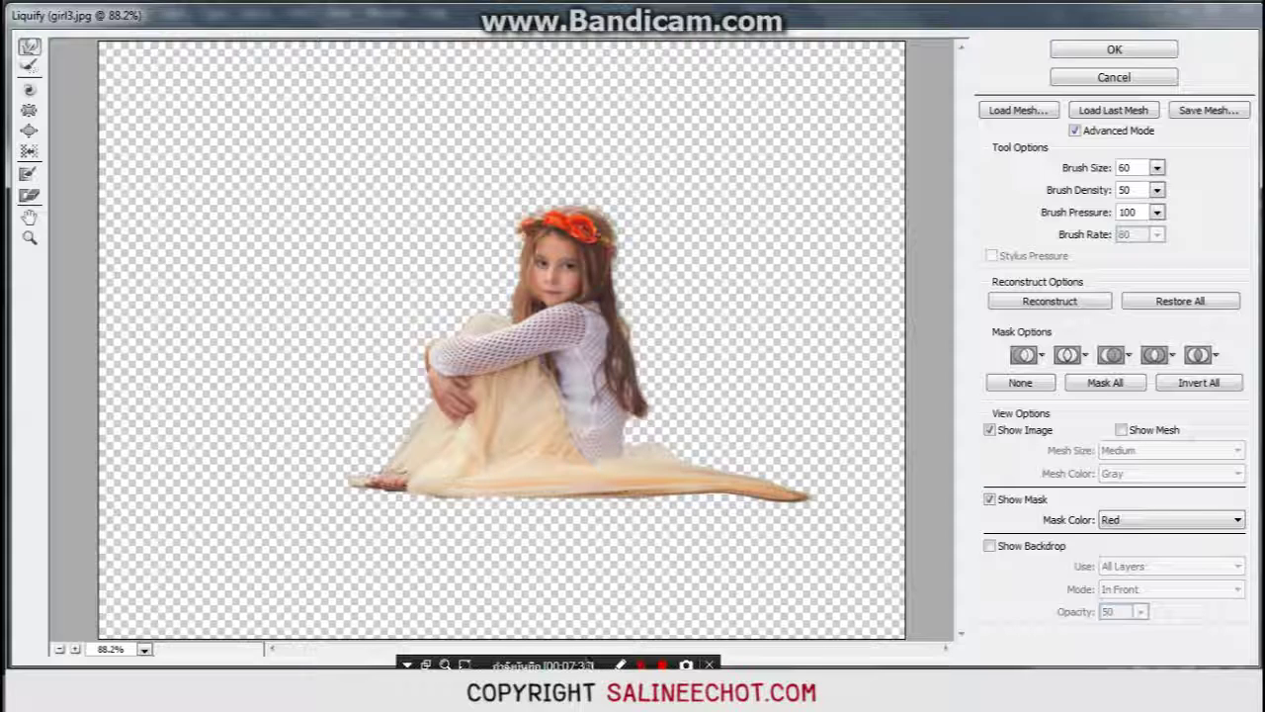
left_click_drag(652, 478, 797, 486)
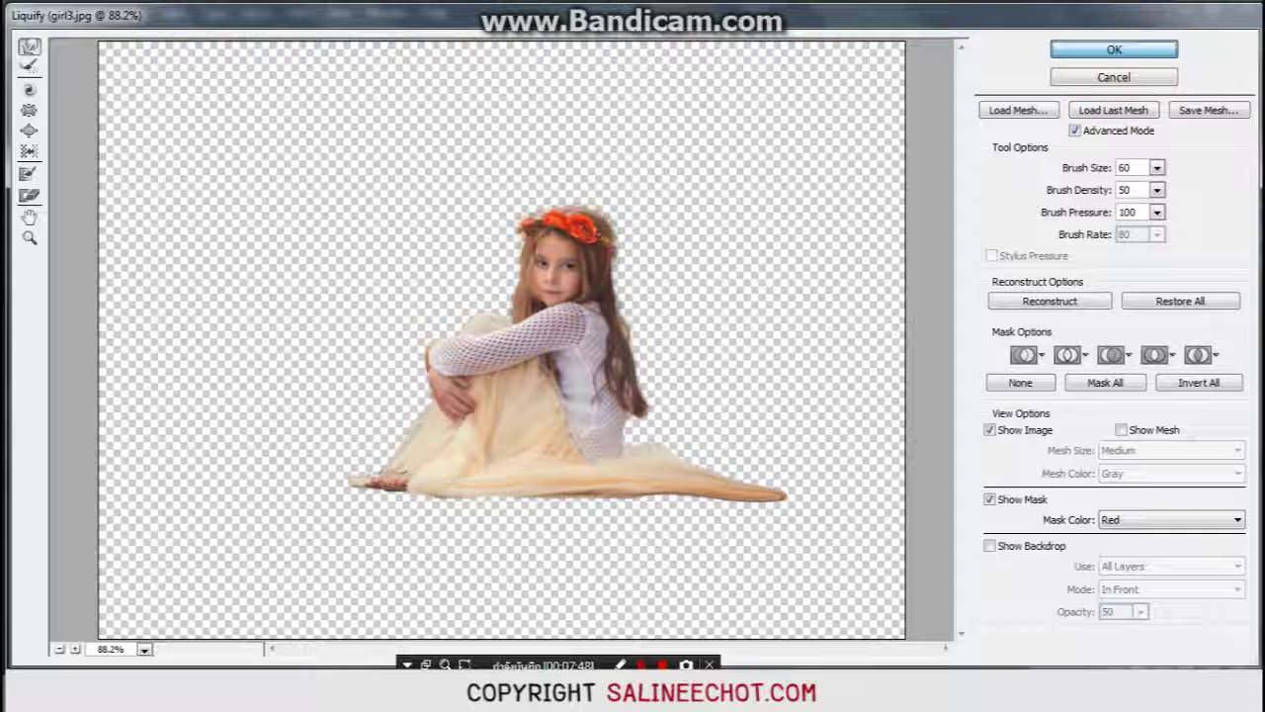
left_click(1114, 50)
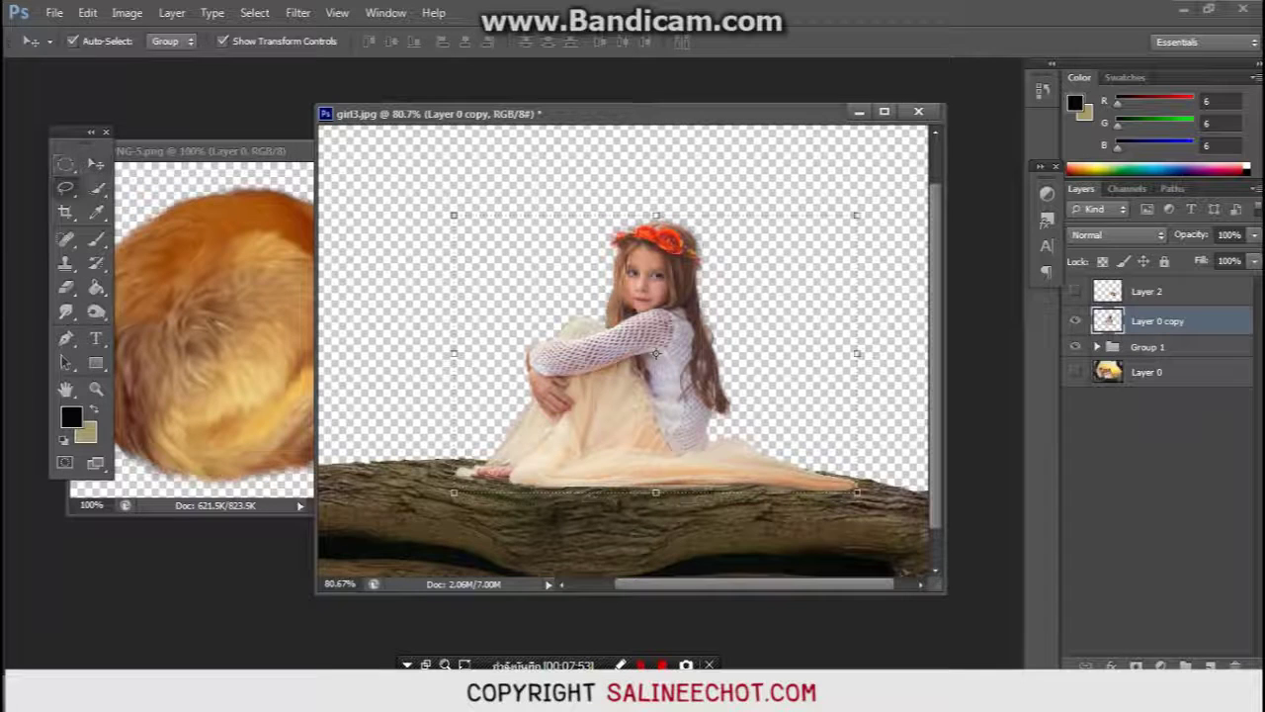
Step: Lasso the skirt tip over the log and copy it onto new Layer 3
left_click(65, 188)
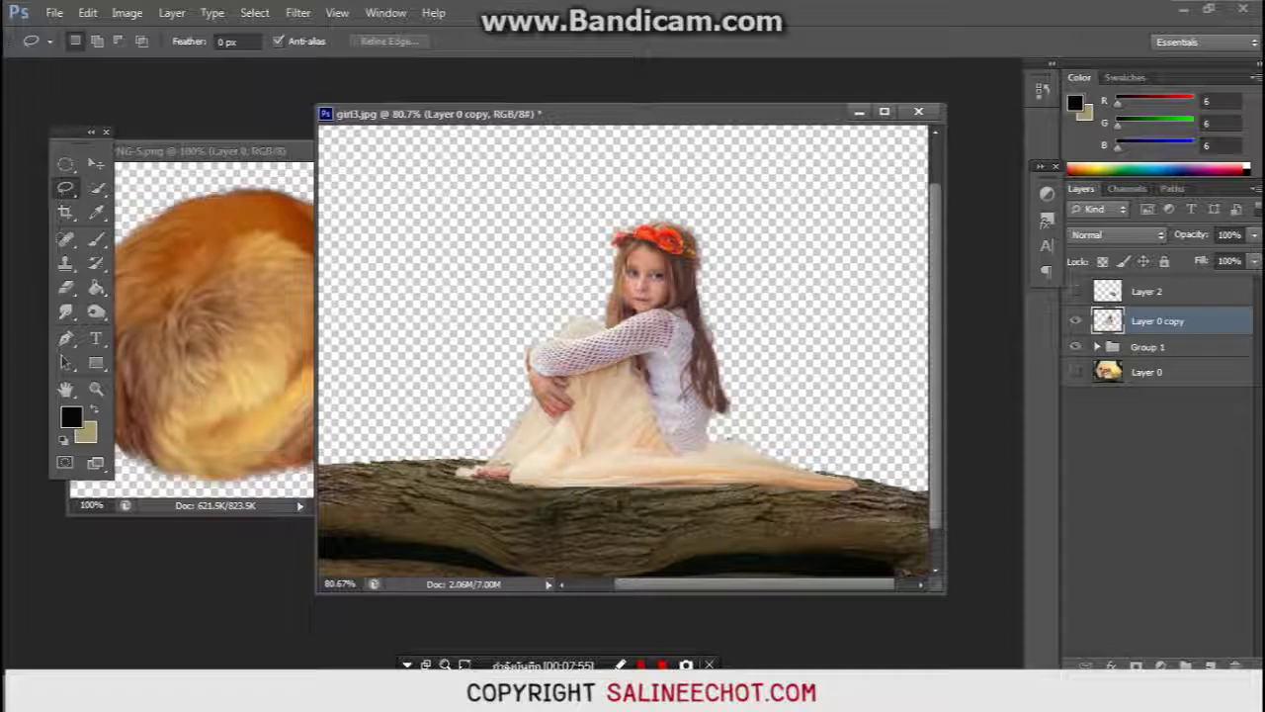
mouse_move(695, 472)
left_mouse_down()
mouse_move(682, 483)
mouse_move(695, 473)
left_mouse_up()
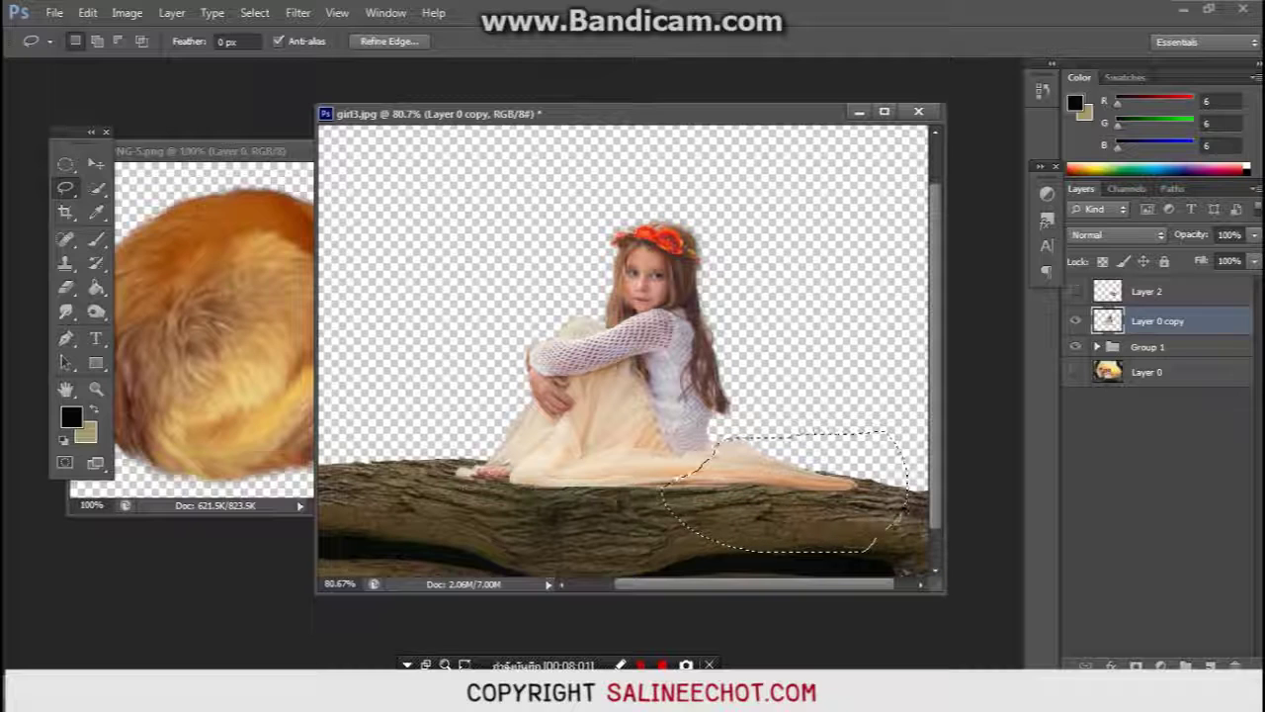
key("ctrl+shift+alt+n")
key("ctrl+d")
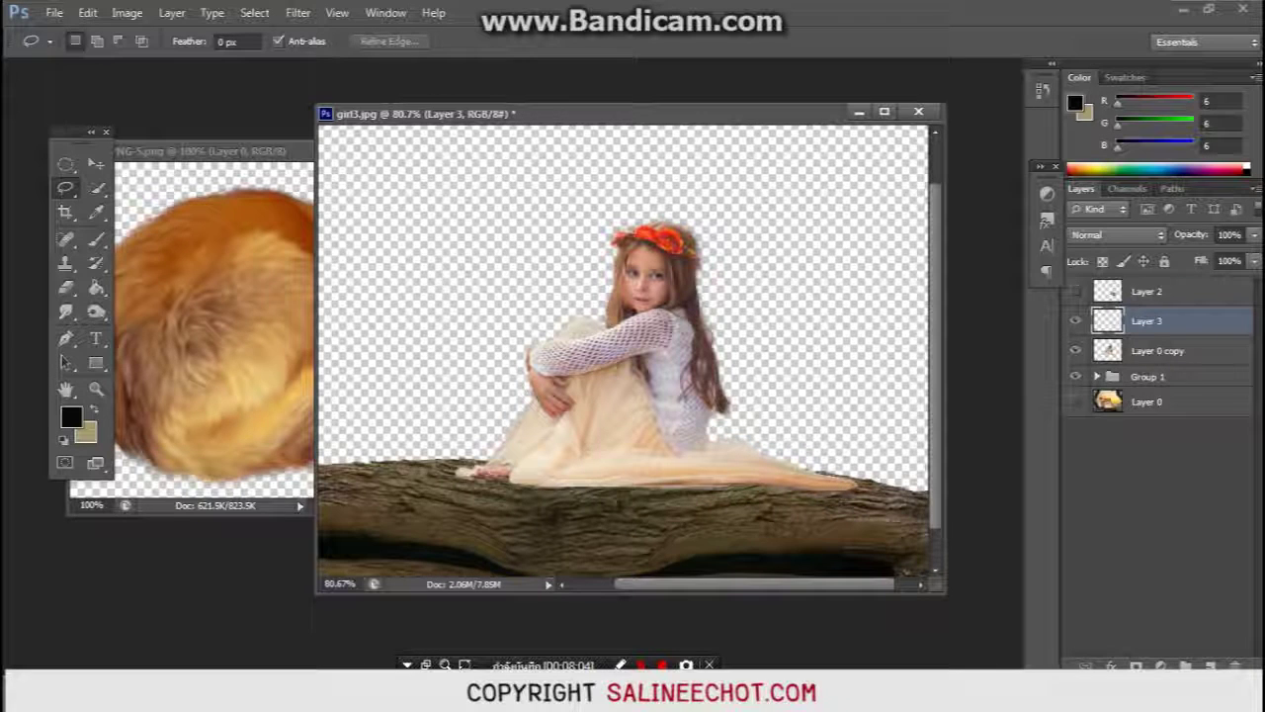
left_click(1075, 320)
left_click(1076, 321)
key("Delete")
left_click_drag(717, 443, 714, 450)
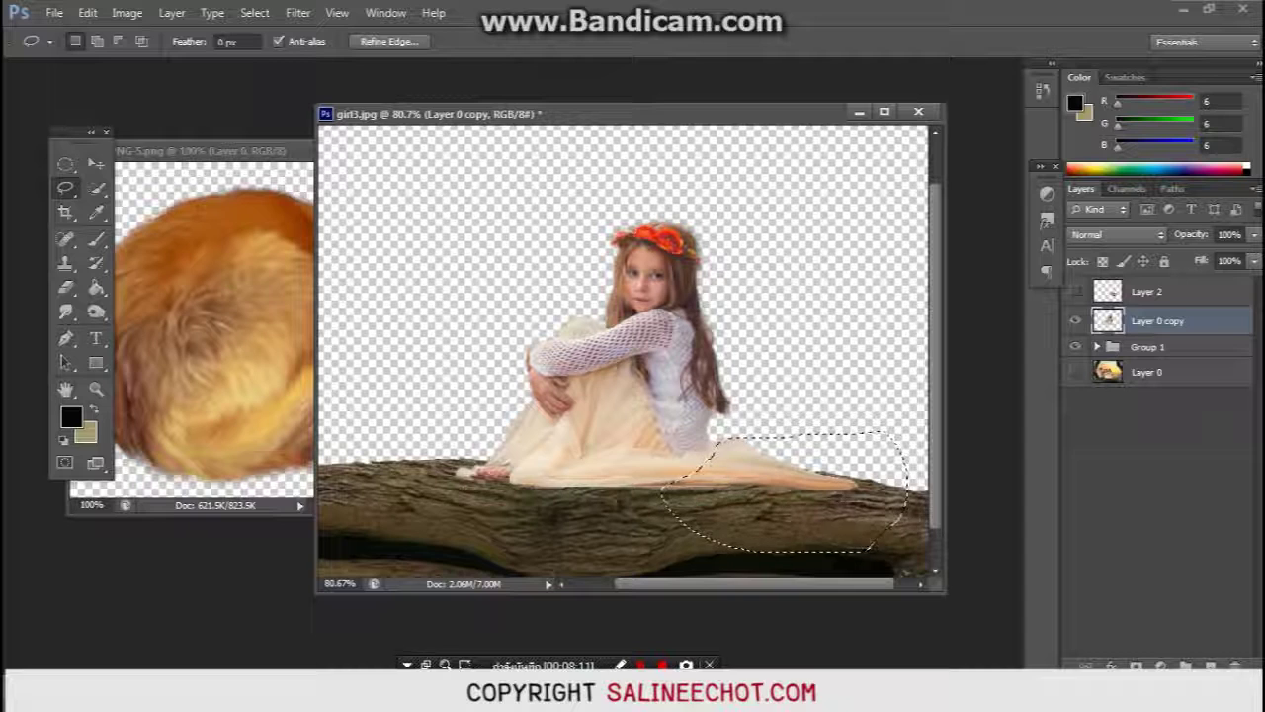
key("ctrl+j")
key("v")
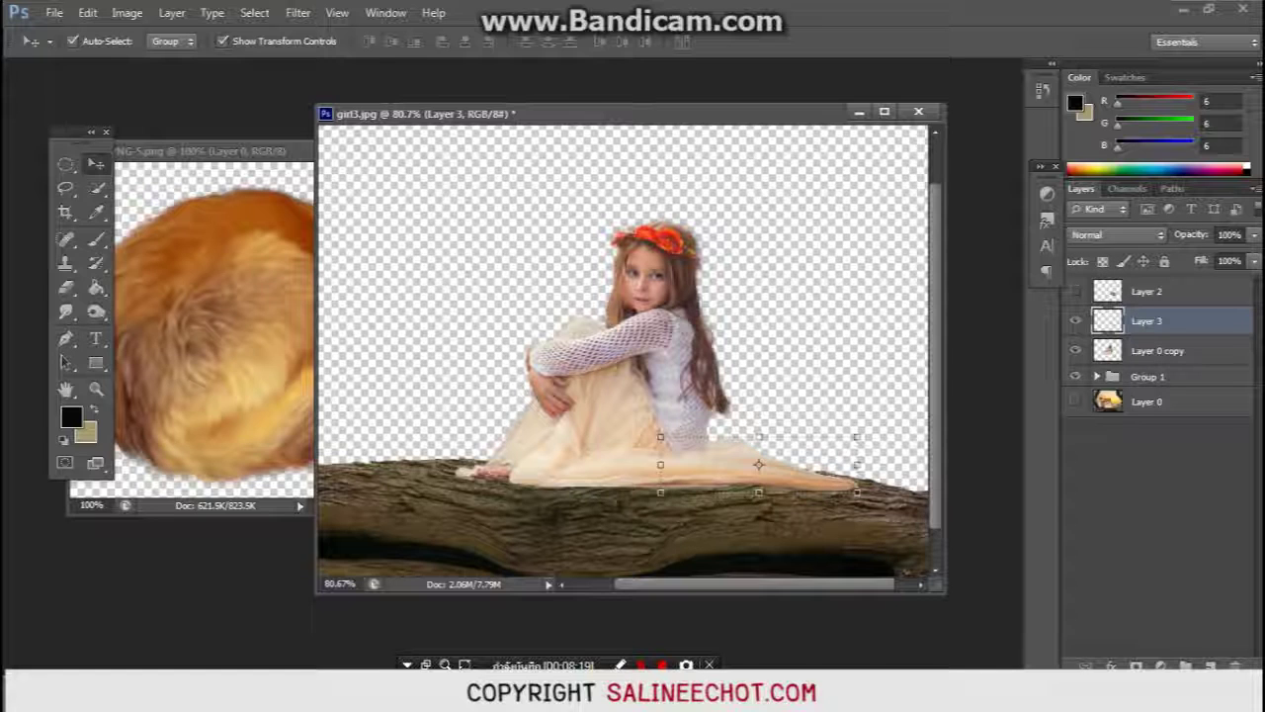
Step: Warp the copied skirt piece so its hem bows down over the log
key("ctrl+t")
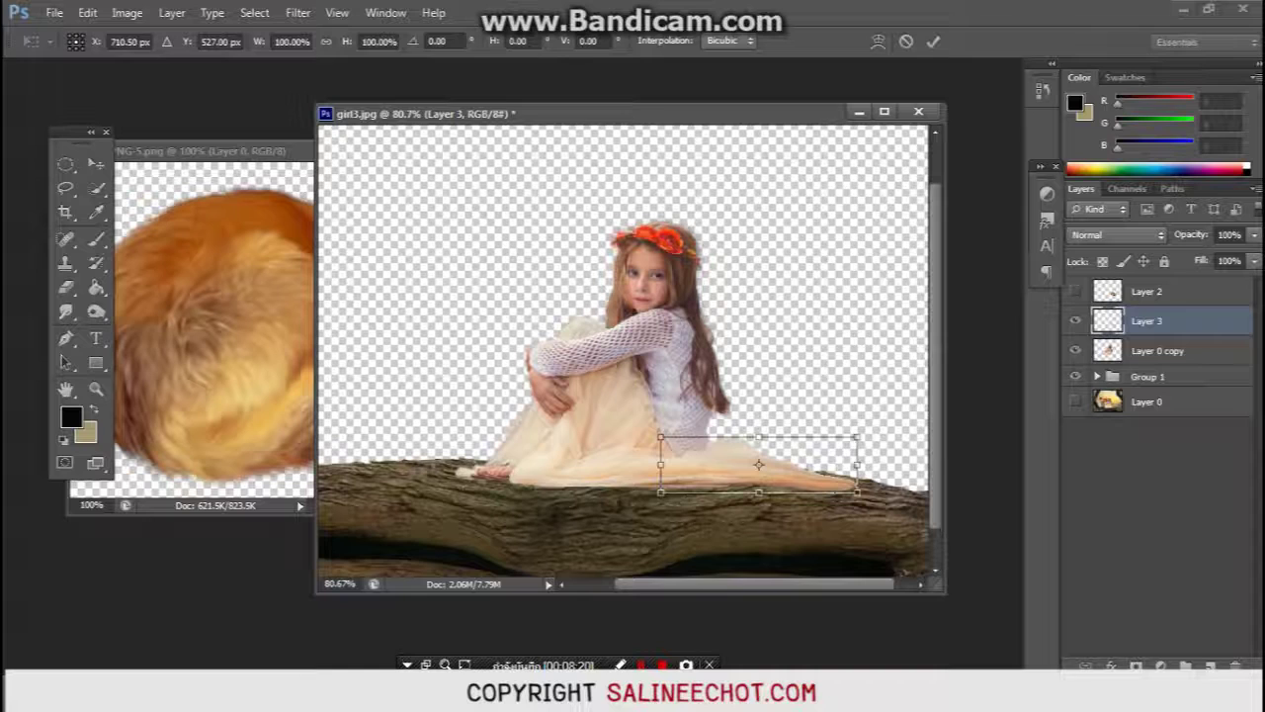
right_click(781, 477)
left_click(830, 296)
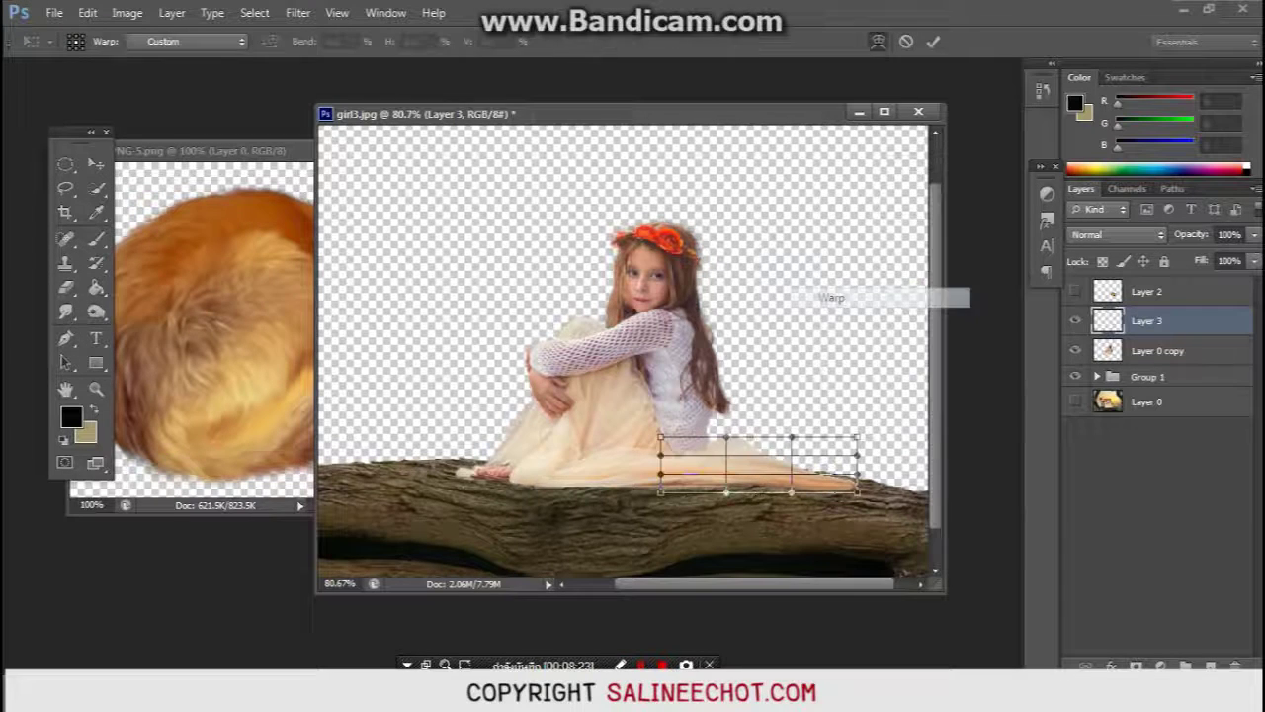
left_click_drag(661, 454, 647, 455)
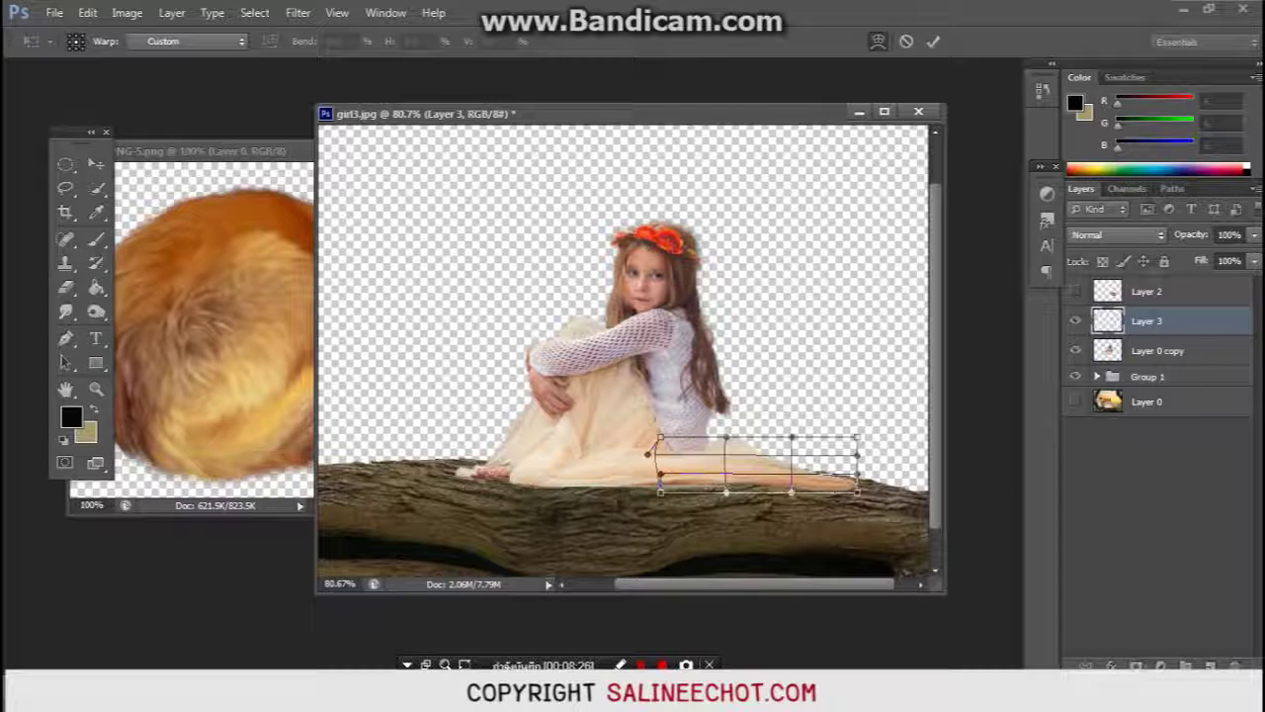
left_click_drag(858, 492, 860, 500)
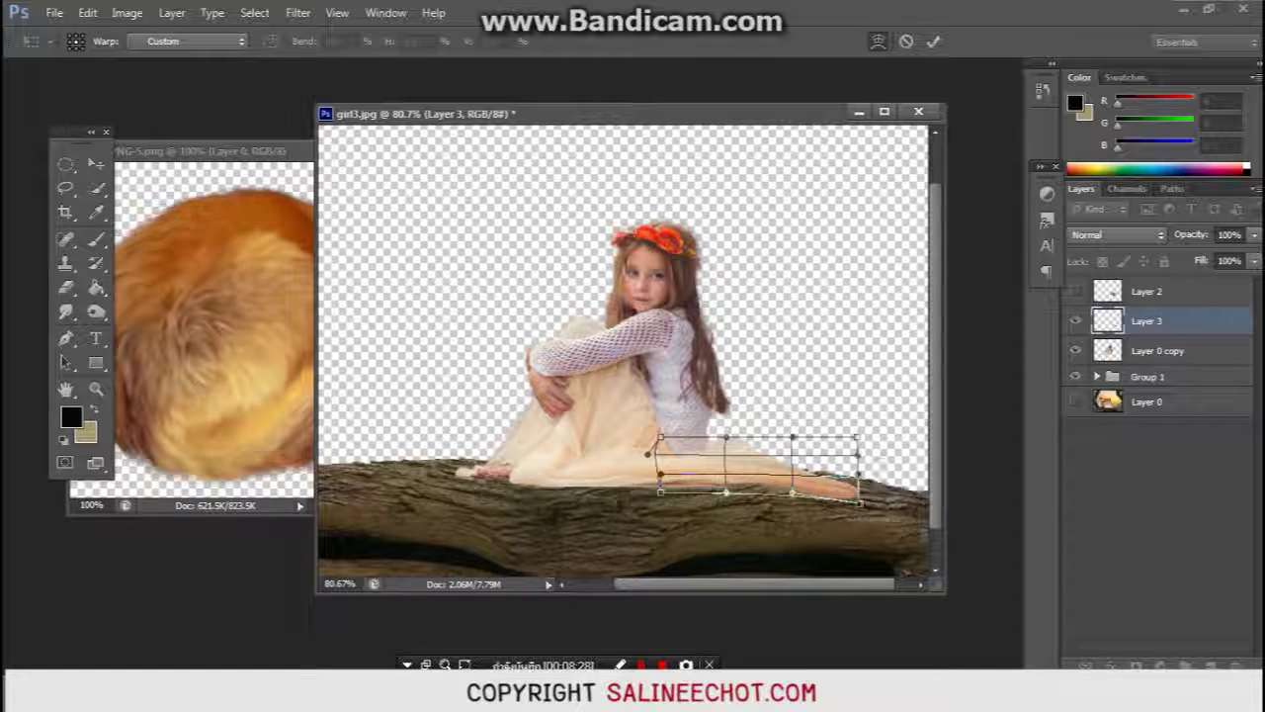
left_click_drag(859, 499, 865, 488)
mouse_move(751, 491)
left_mouse_down()
mouse_move(752, 506)
mouse_move(700, 507)
left_mouse_up()
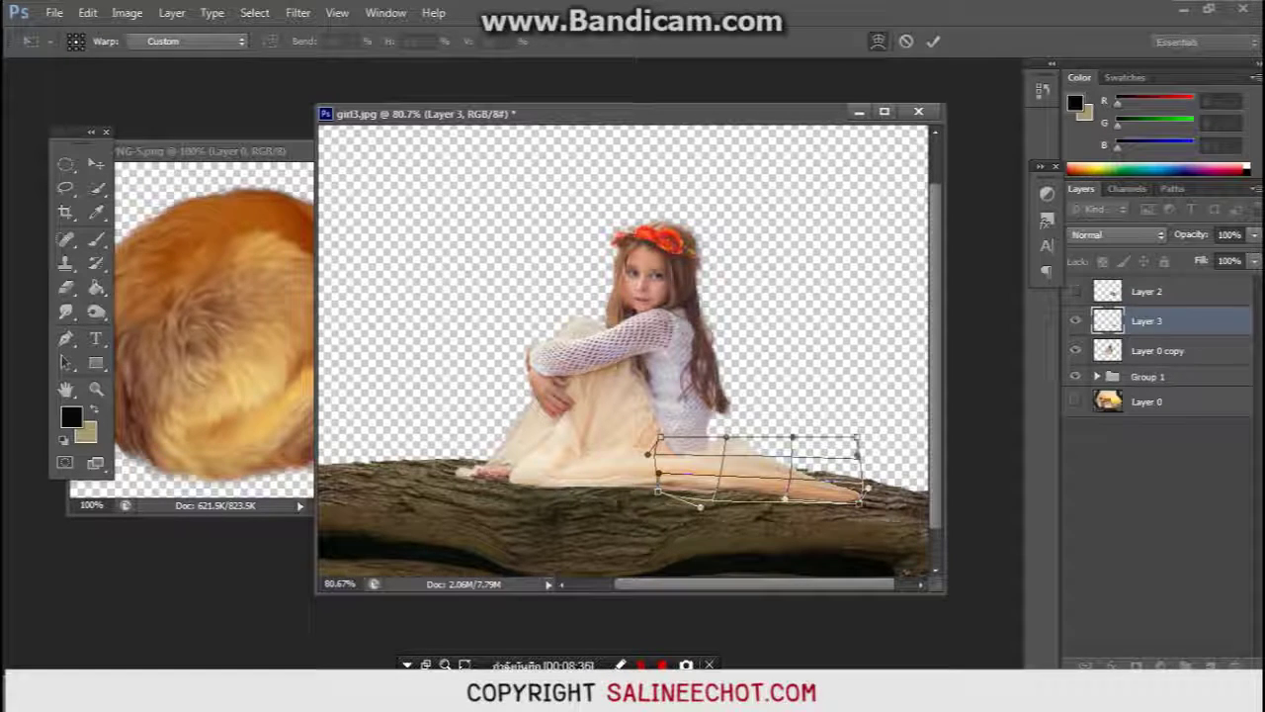
key("Return")
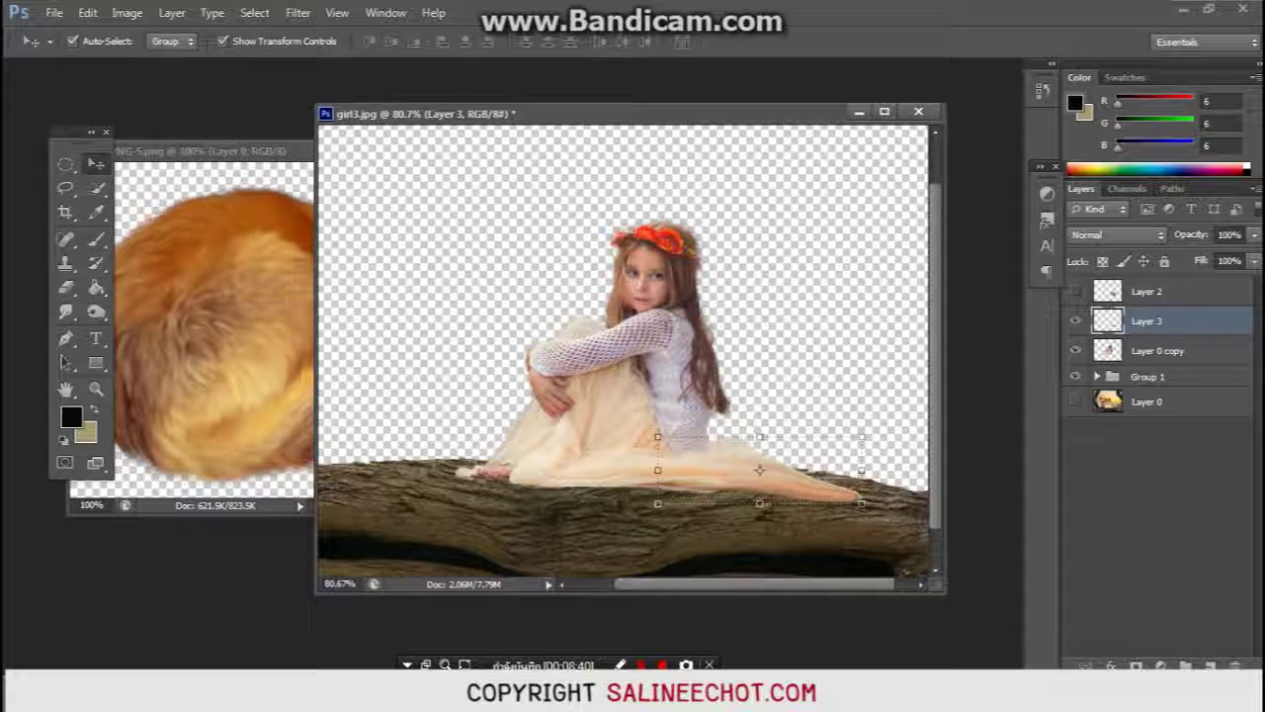
Step: Show the fox layer again and lower the fox so it sits on the log
left_click(1075, 291)
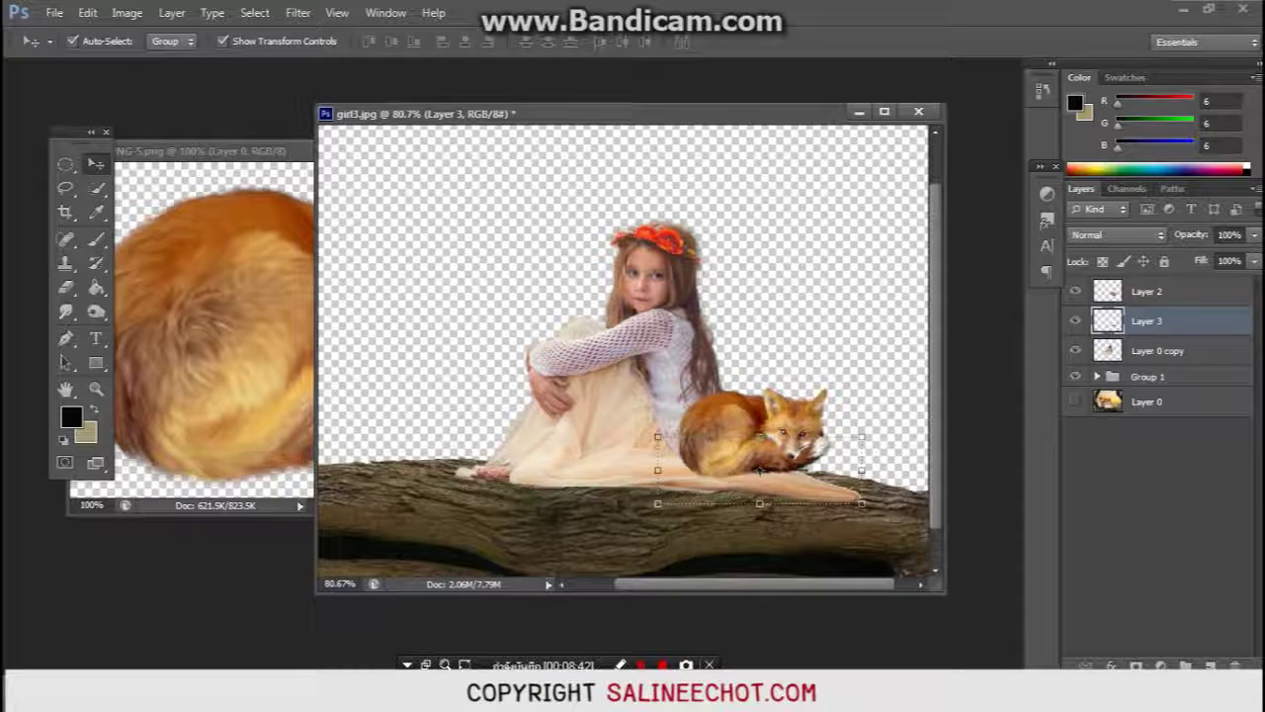
key("ctrl+t")
left_click(933, 40)
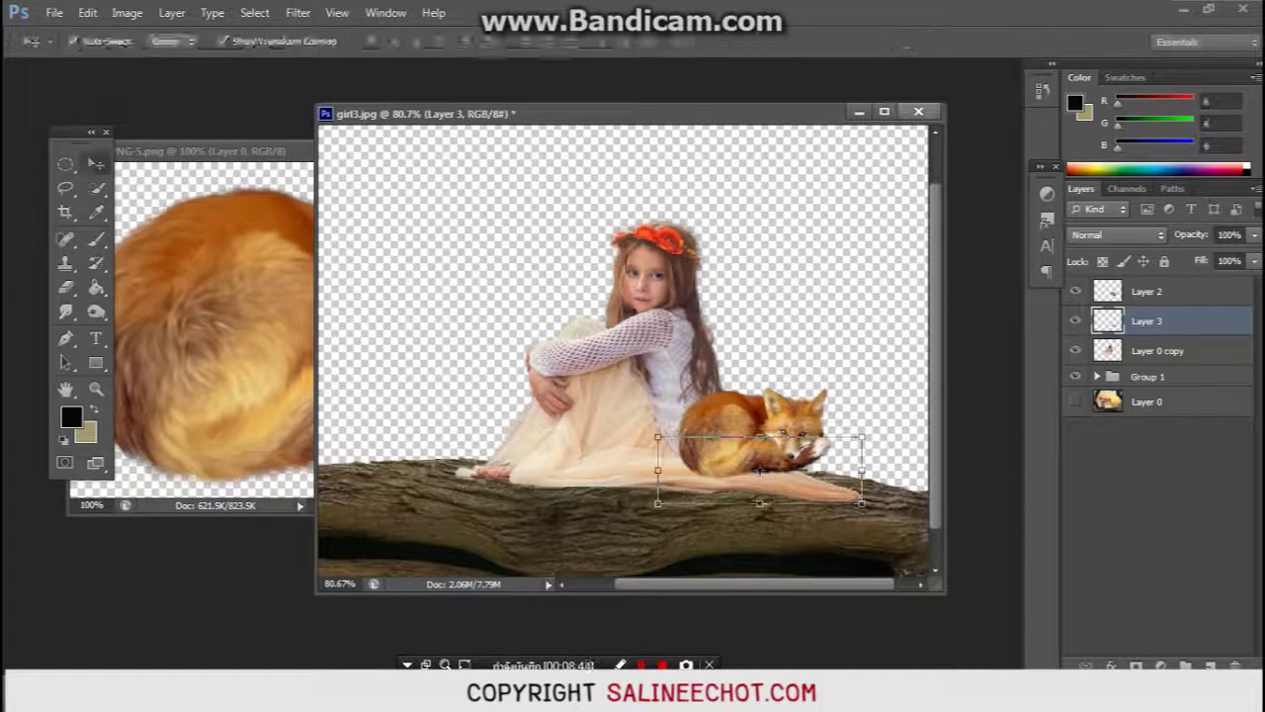
left_click(1146, 291)
left_click_drag(806, 356, 805, 377)
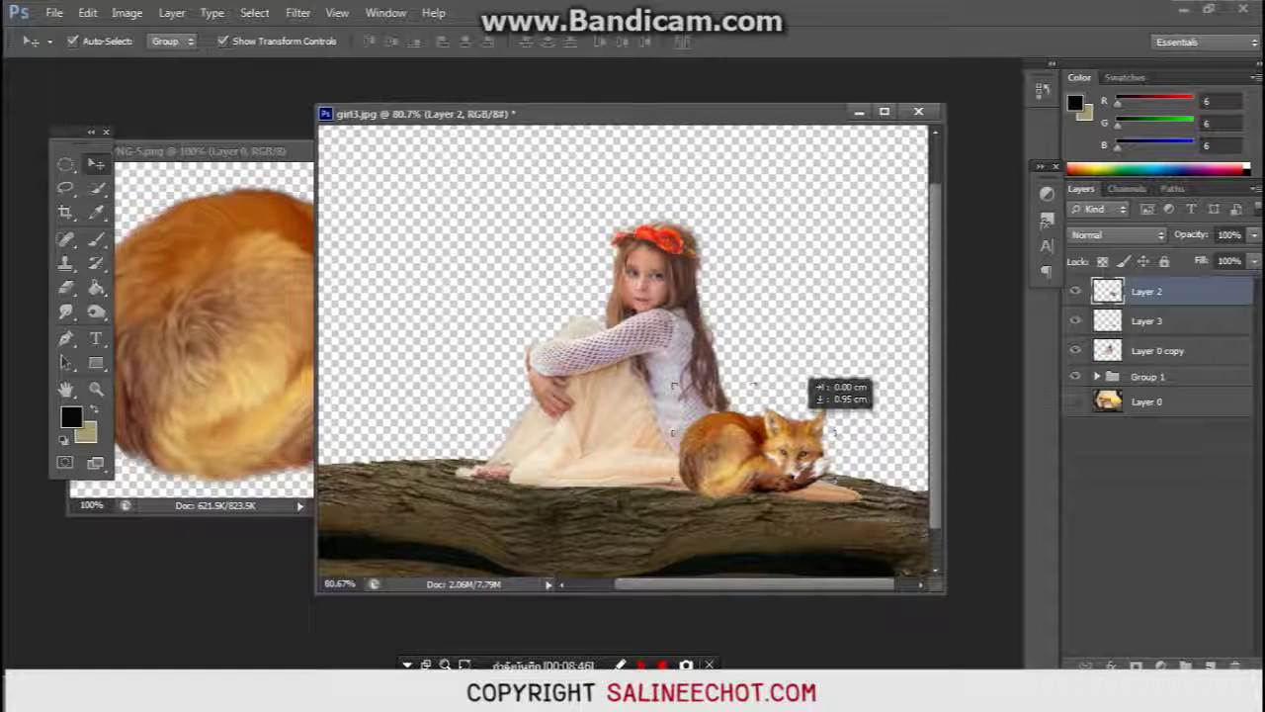
key("ctrl+e")
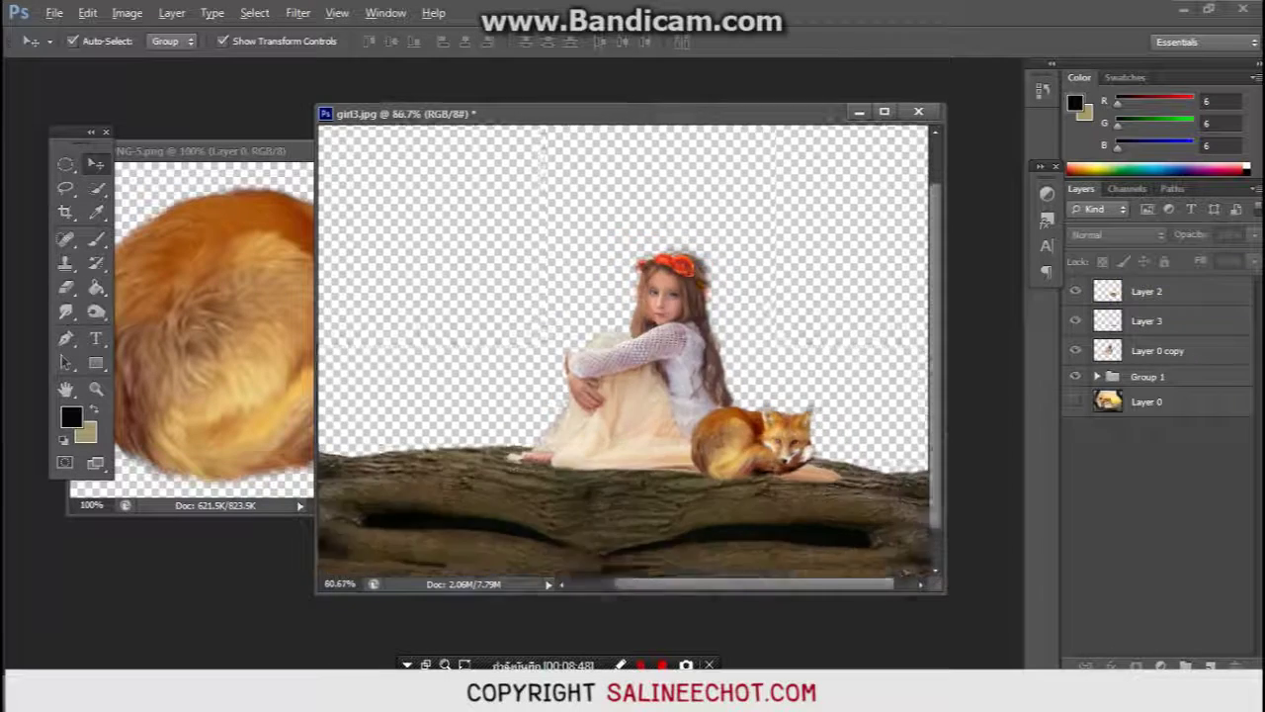
Step: Select the fox layer and duplicate it as Layer 2 copy
scroll(622, 346, "down", 2)
scroll(623, 346, "up", 2)
scroll(623, 346, "down", 3)
scroll(623, 351, "down", 2)
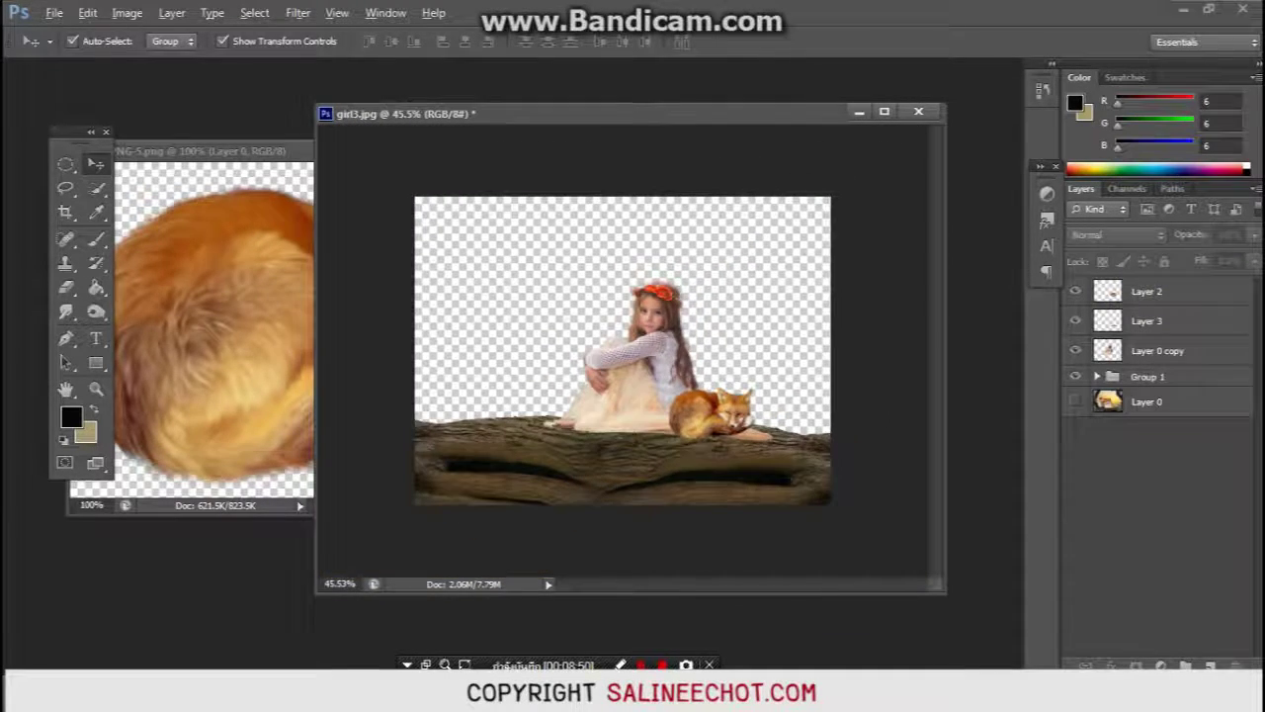
scroll(622, 351, "up", 2)
scroll(623, 351, "down", 1)
scroll(622, 351, "down", 1)
scroll(623, 351, "up", 1)
scroll(623, 350, "up", 1)
scroll(623, 351, "up", 1)
scroll(623, 351, "up", 2)
left_click(737, 455)
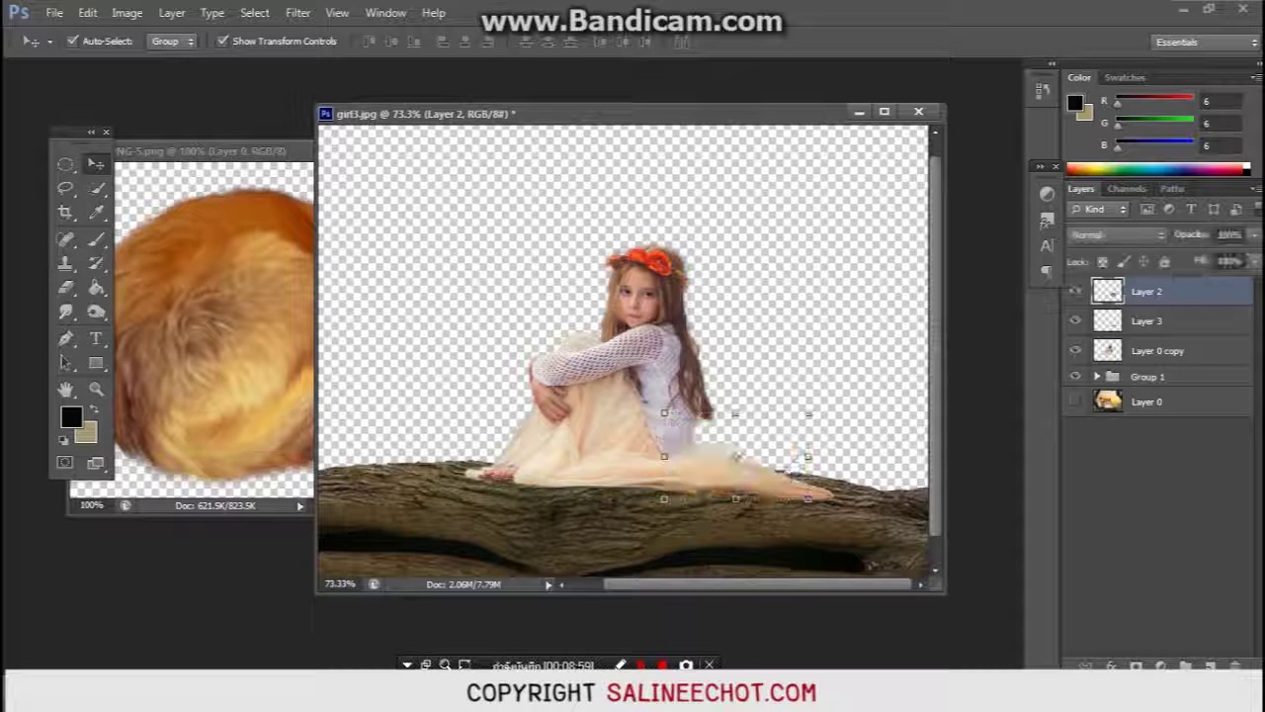
key("ctrl+j")
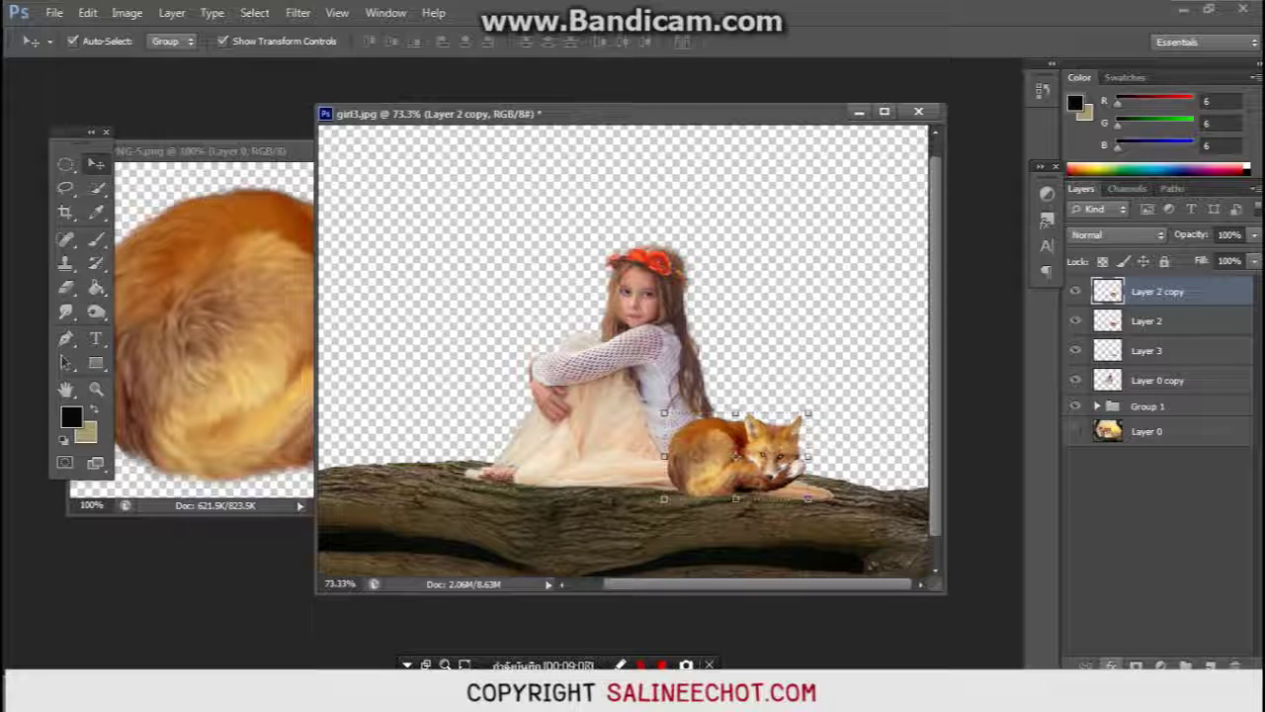
left_click(1111, 665)
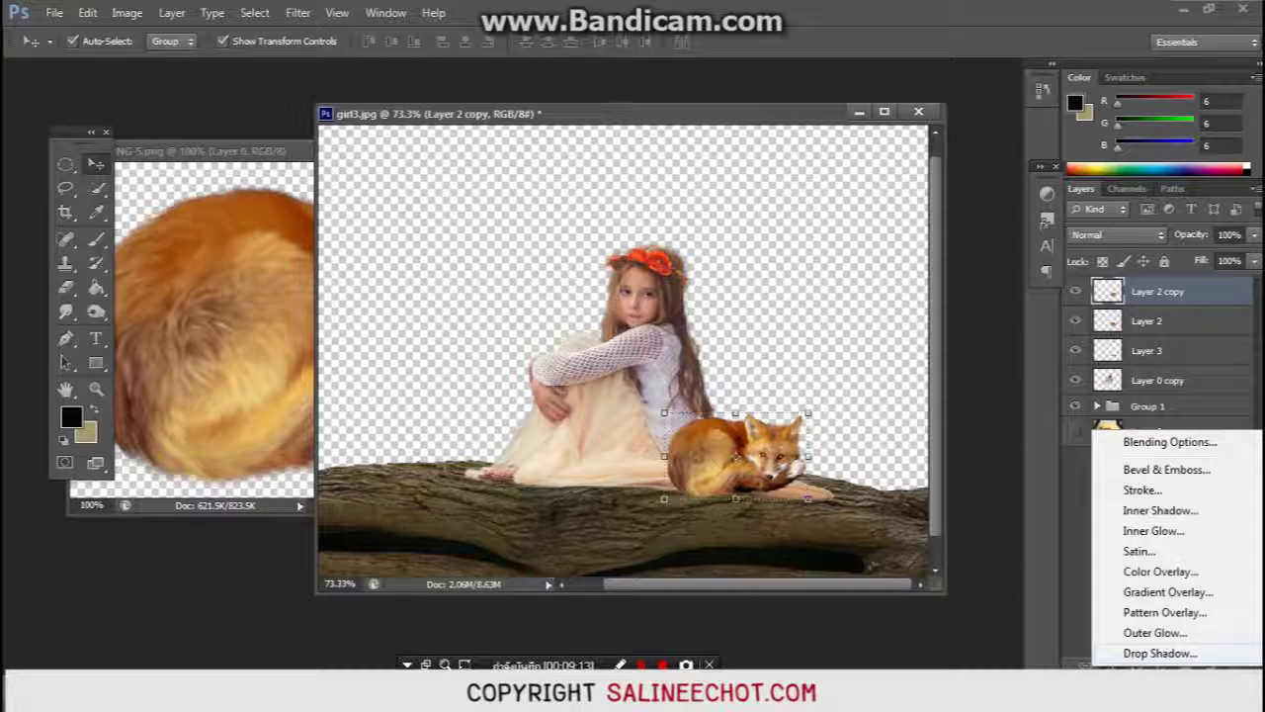
Step: Give Layer 2 copy a near-black (0d0a0a) Color Overlay
left_click(1161, 571)
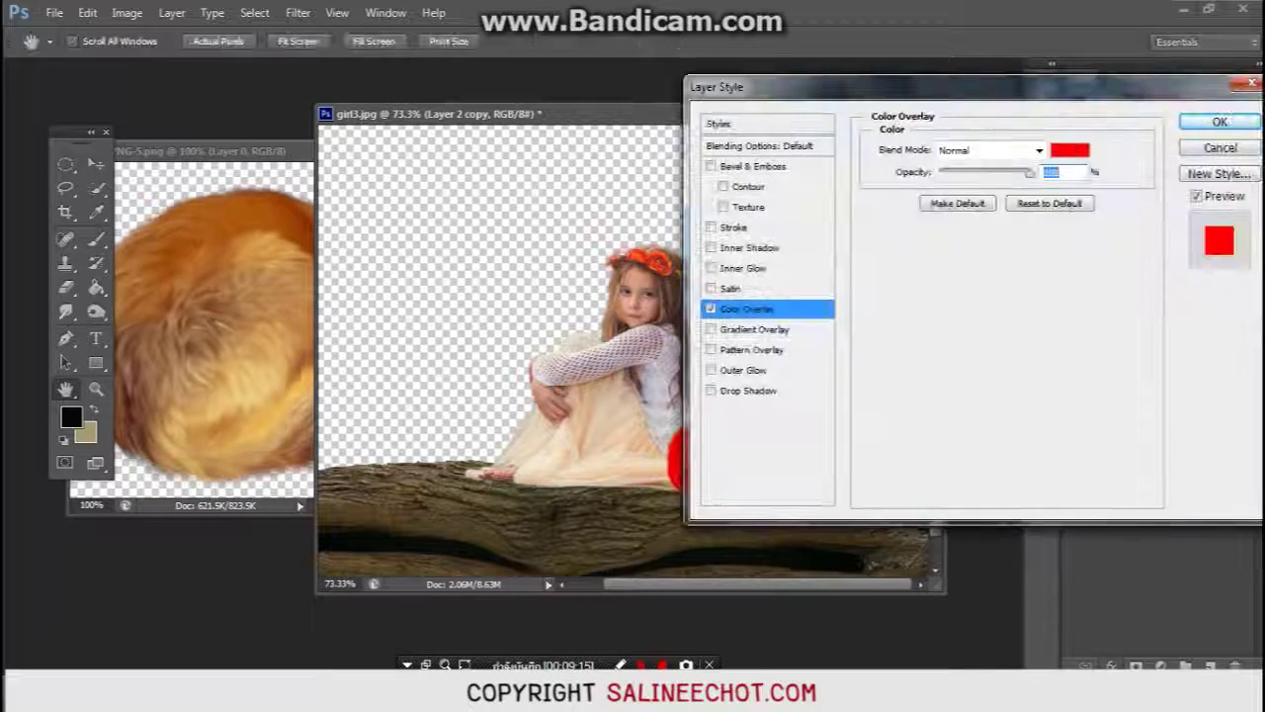
left_click(1070, 150)
left_click(929, 499)
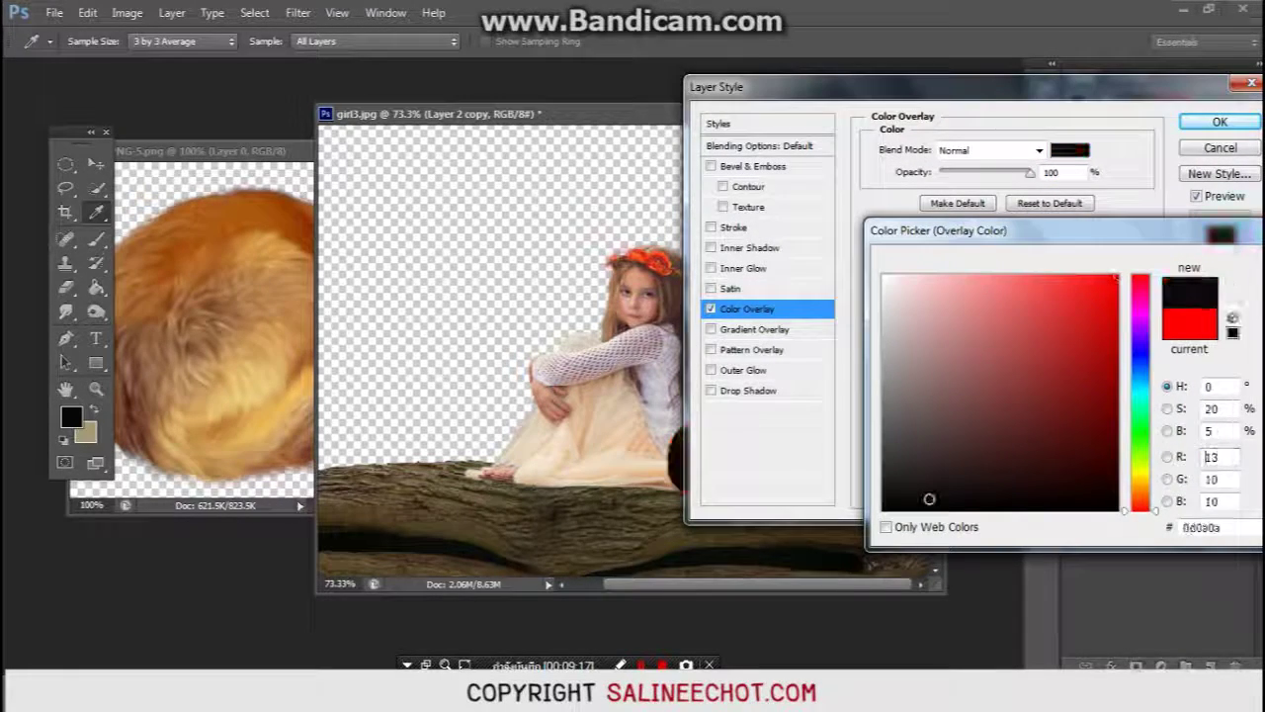
left_click_drag(988, 231, 767, 223)
left_click(1095, 256)
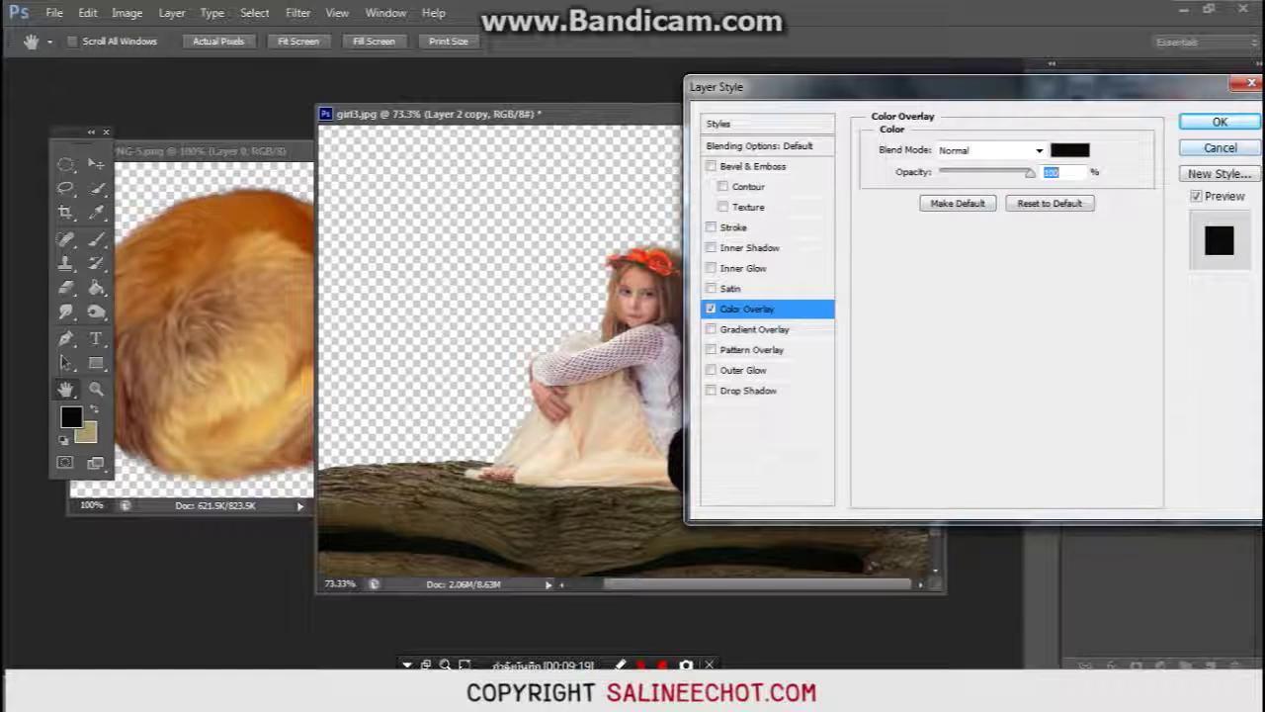
left_click(1219, 121)
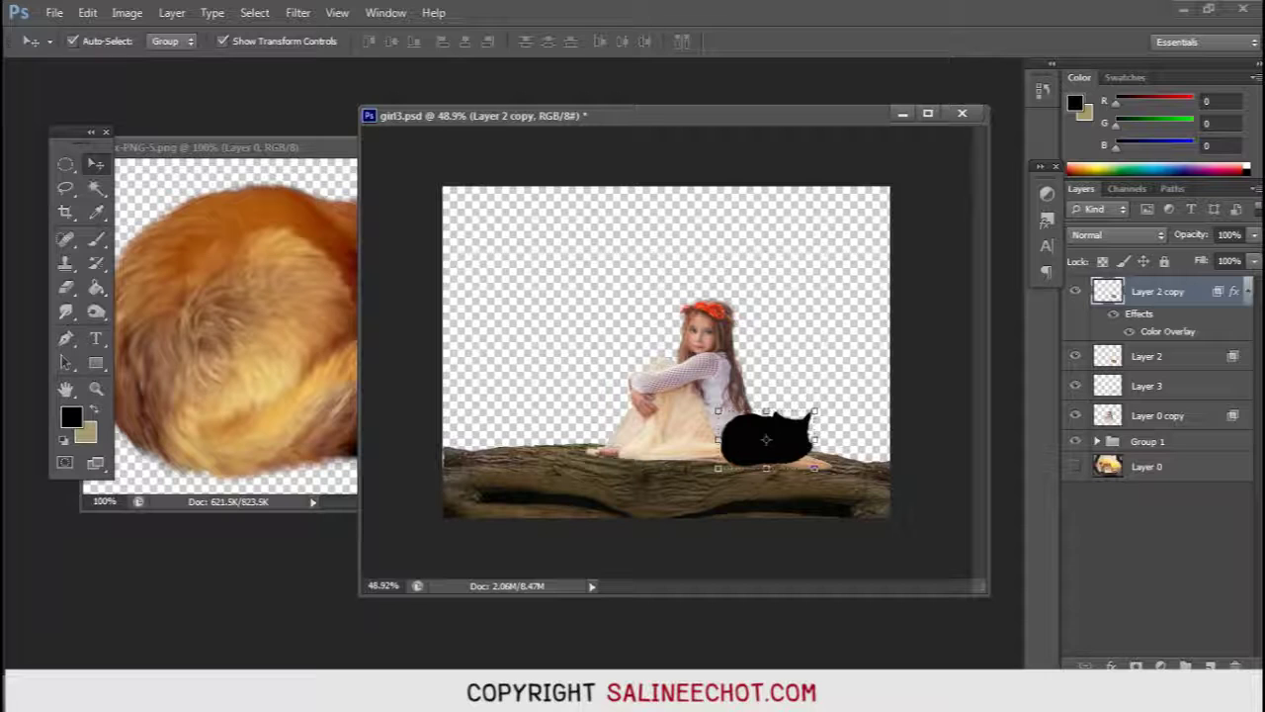
Step: Flip the black fox copy under the fox, below Layer 2, at 44% opacity
key("ctrl+t")
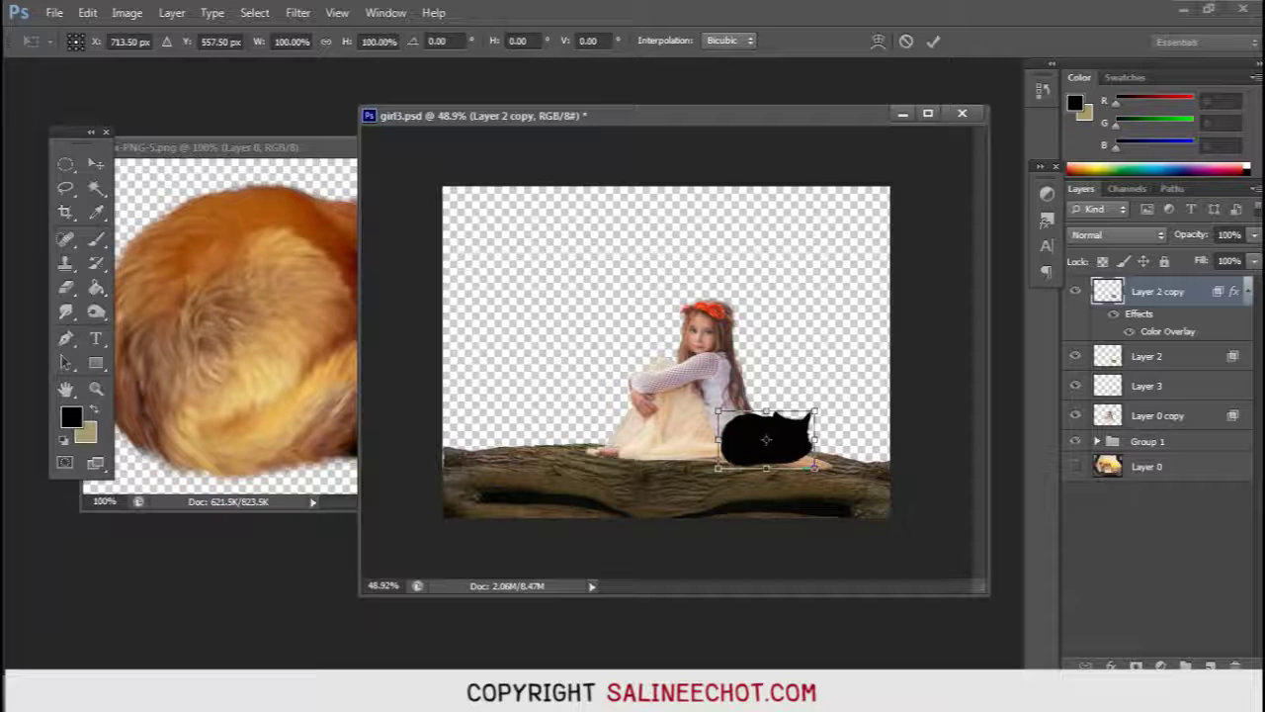
left_click_drag(766, 409, 767, 512)
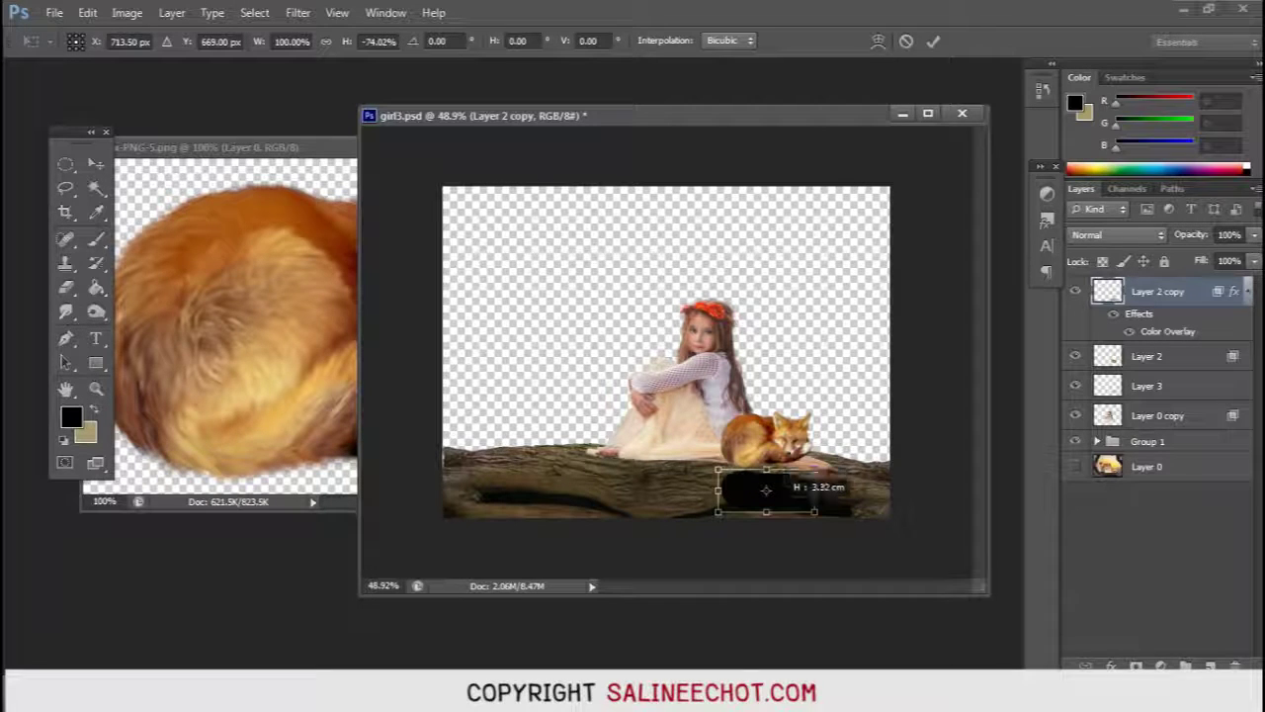
left_click_drag(766, 494, 770, 483)
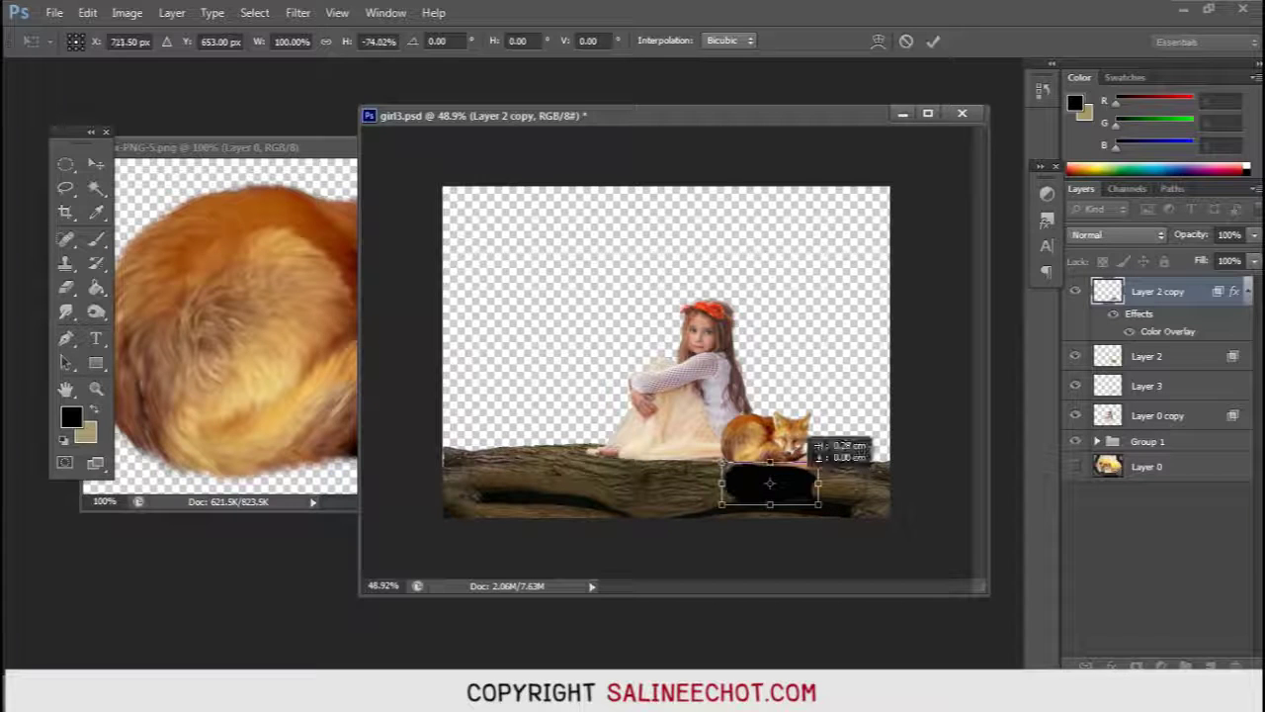
key("Return")
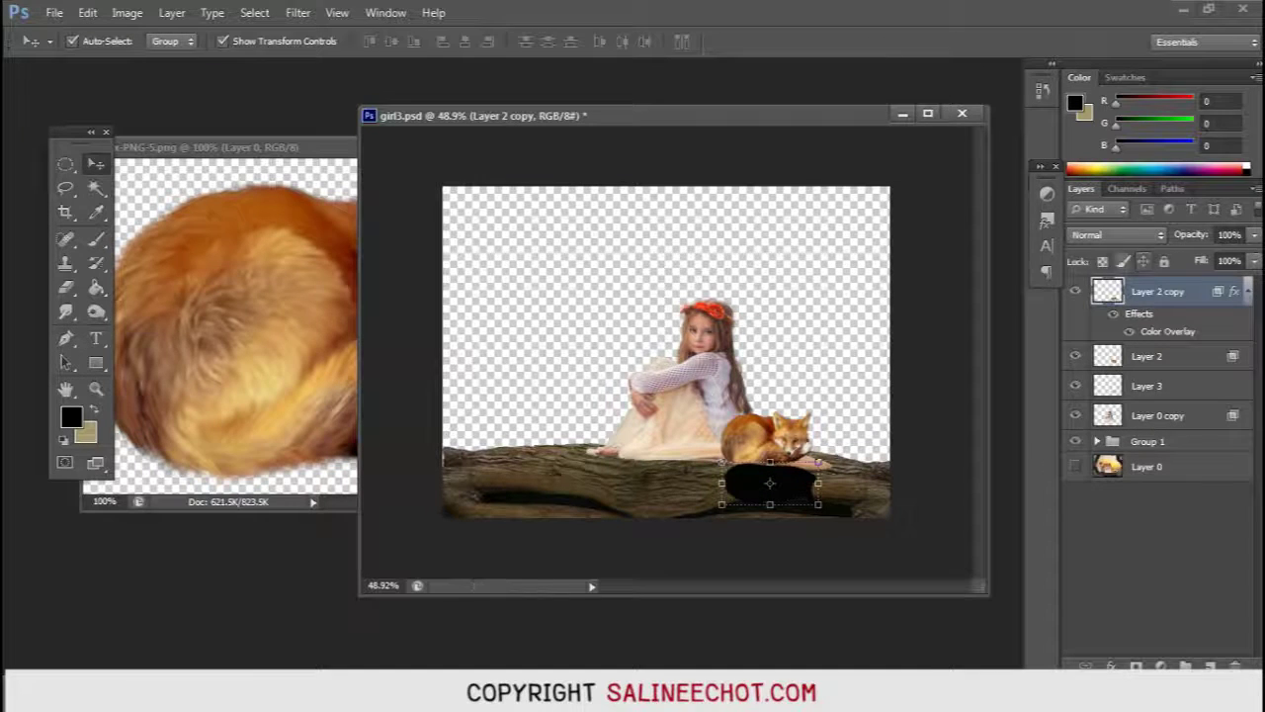
key("ctrl+bracketleft")
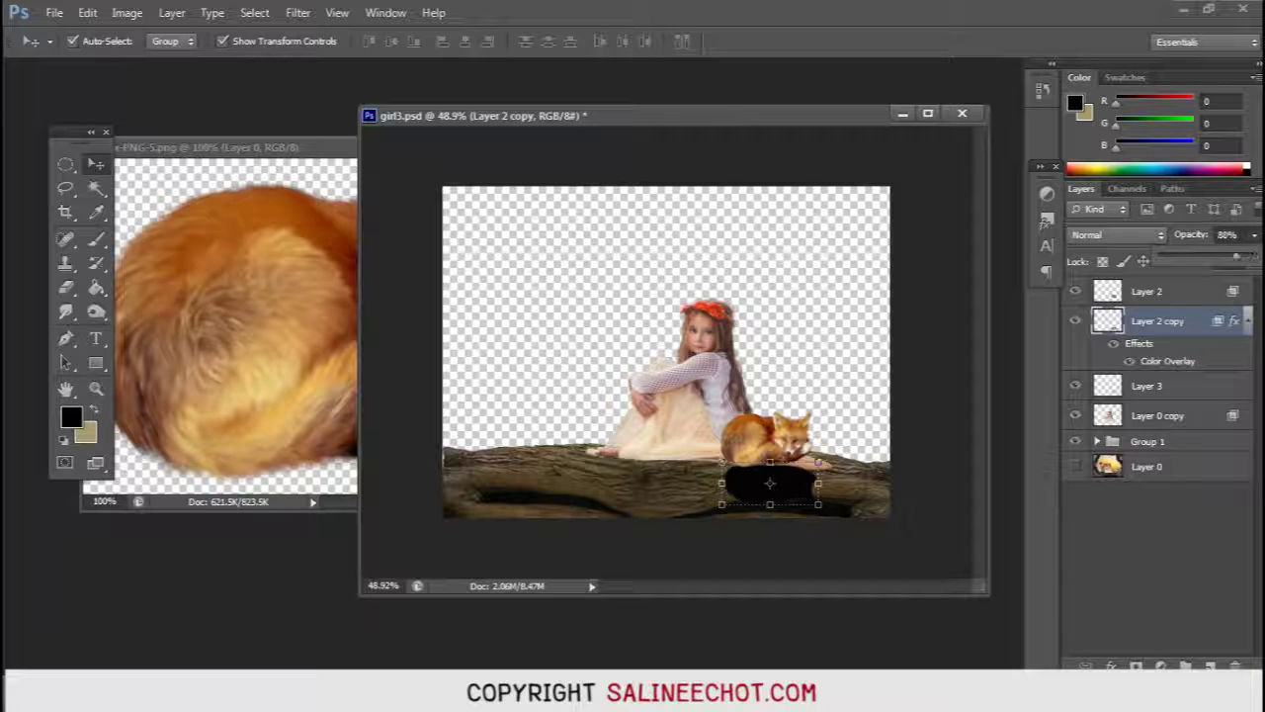
left_click_drag(1236, 256, 1223, 256)
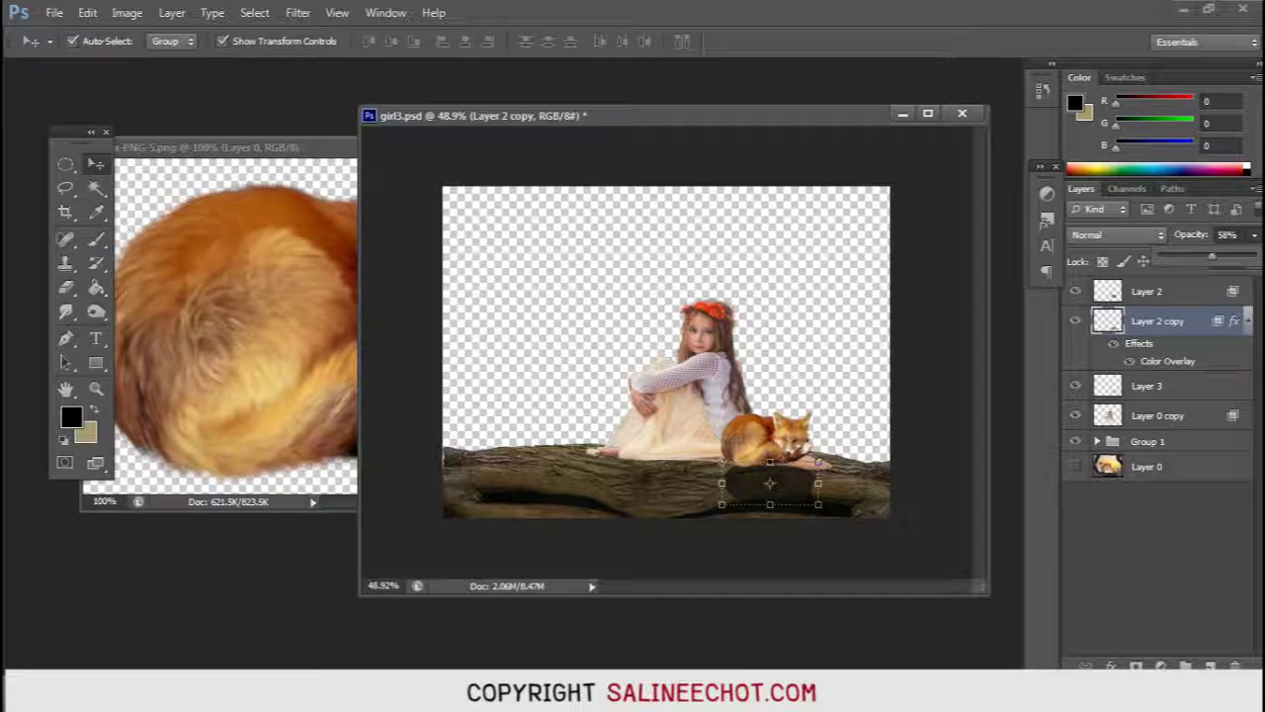
left_click_drag(1210, 256, 1199, 256)
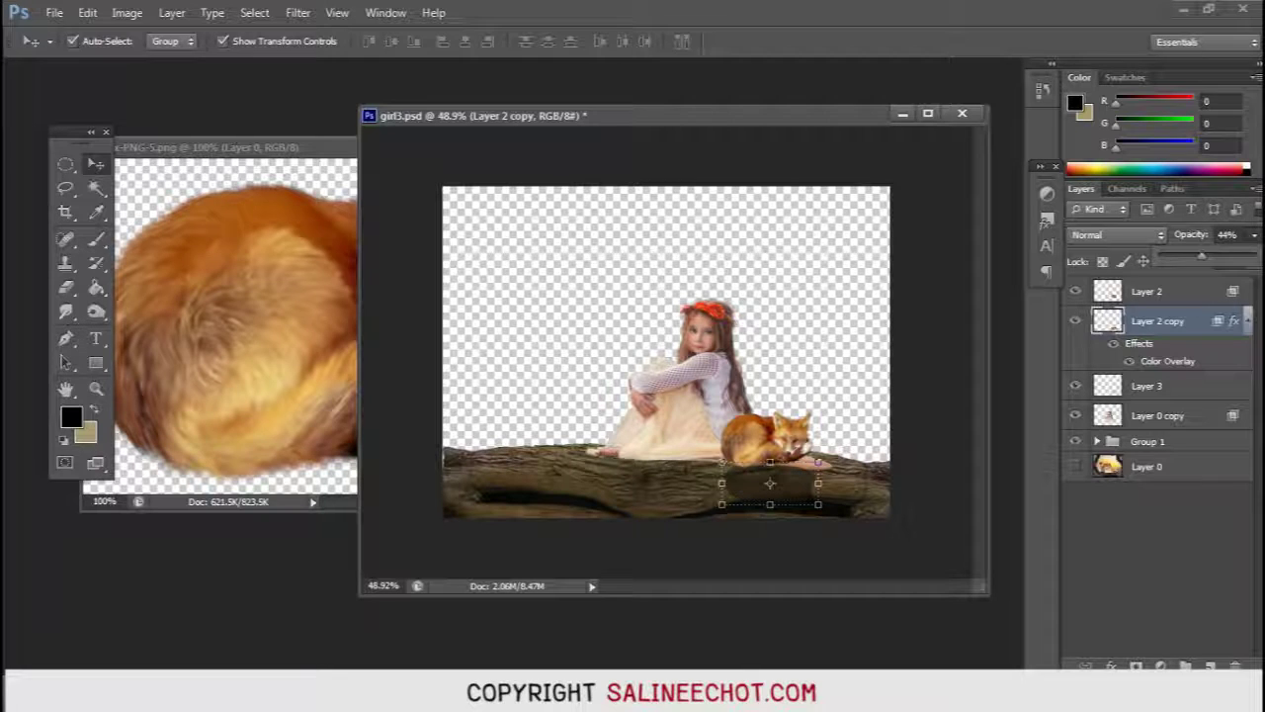
key("Return")
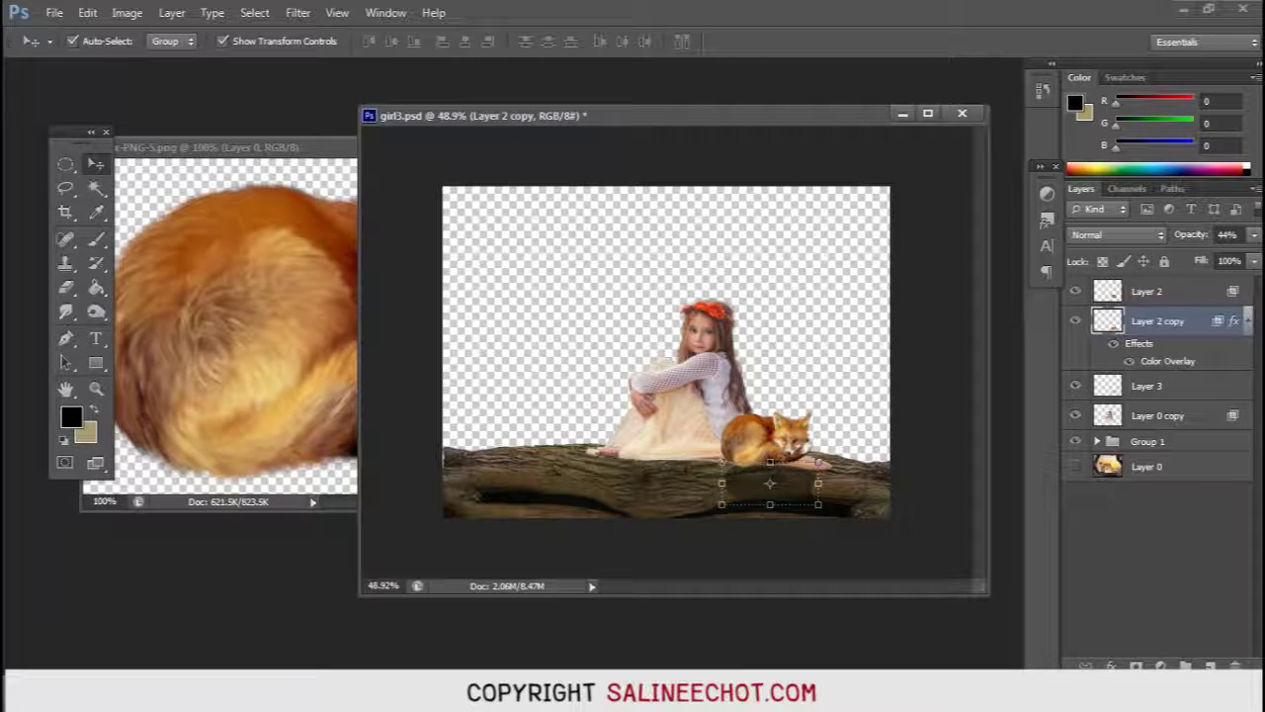
Step: Apply a 9.4-pixel Gaussian Blur to the shadow
left_click(298, 11)
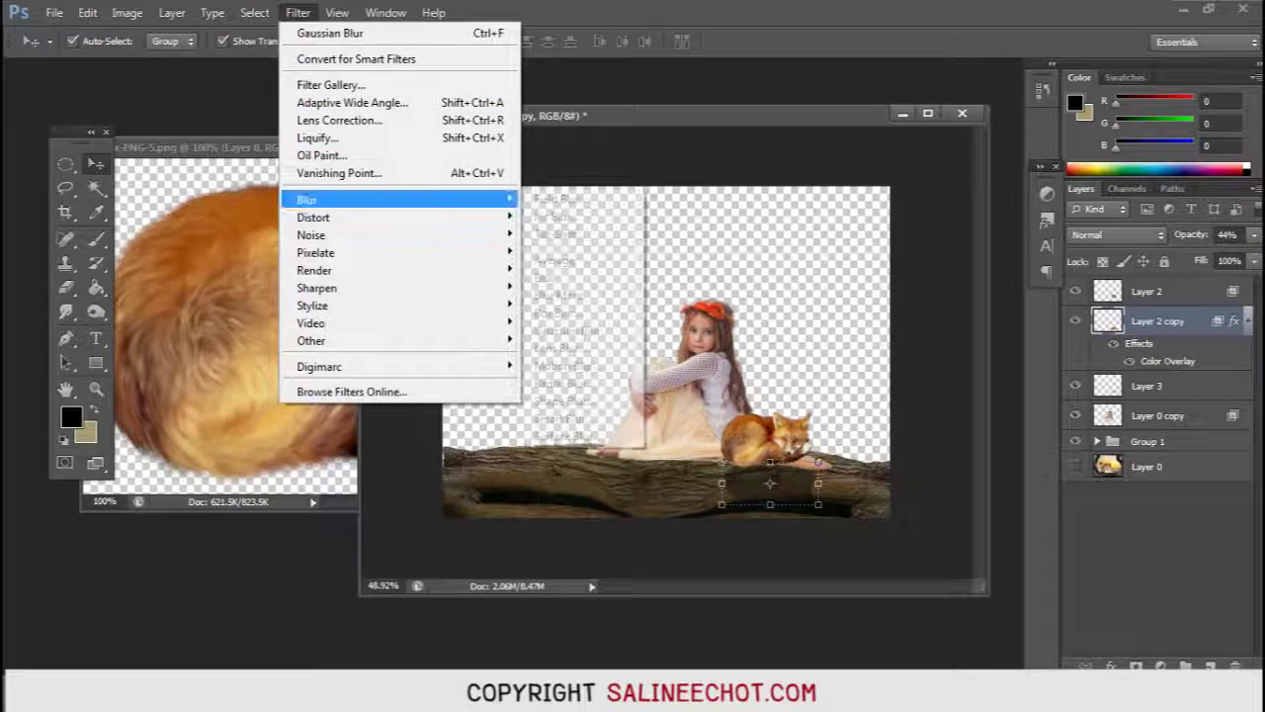
mouse_move(307, 200)
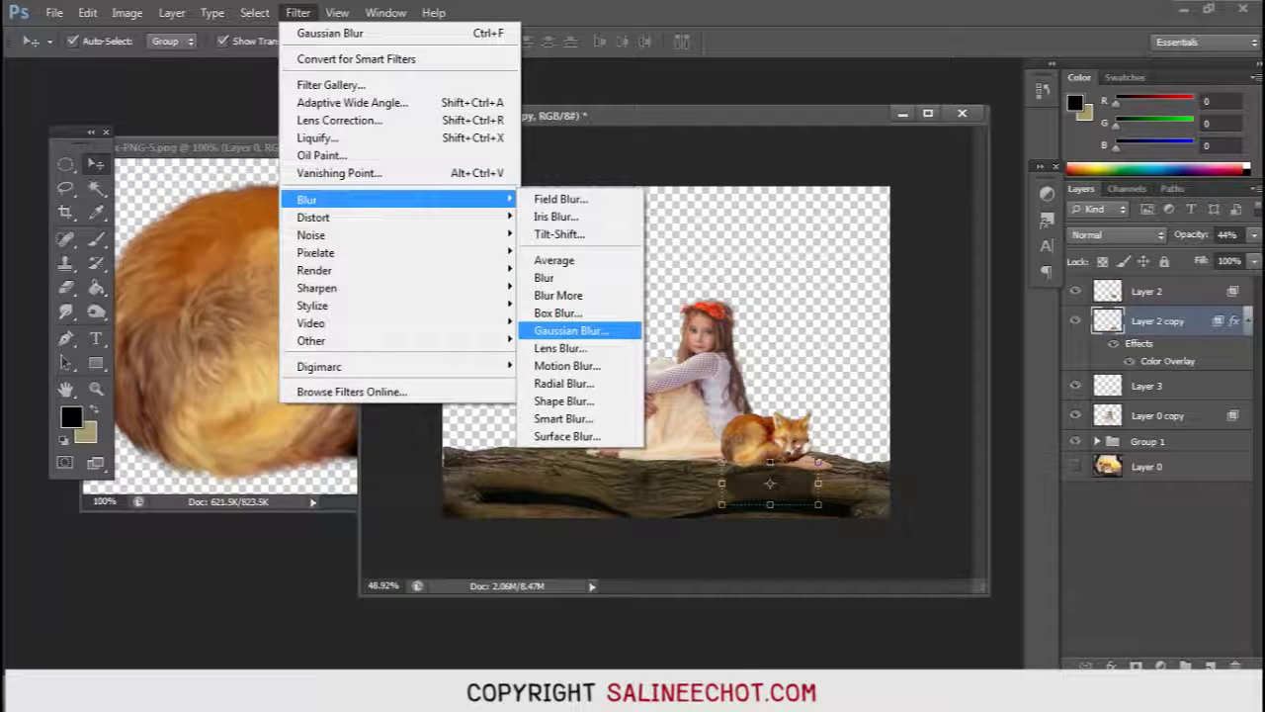
left_click(572, 330)
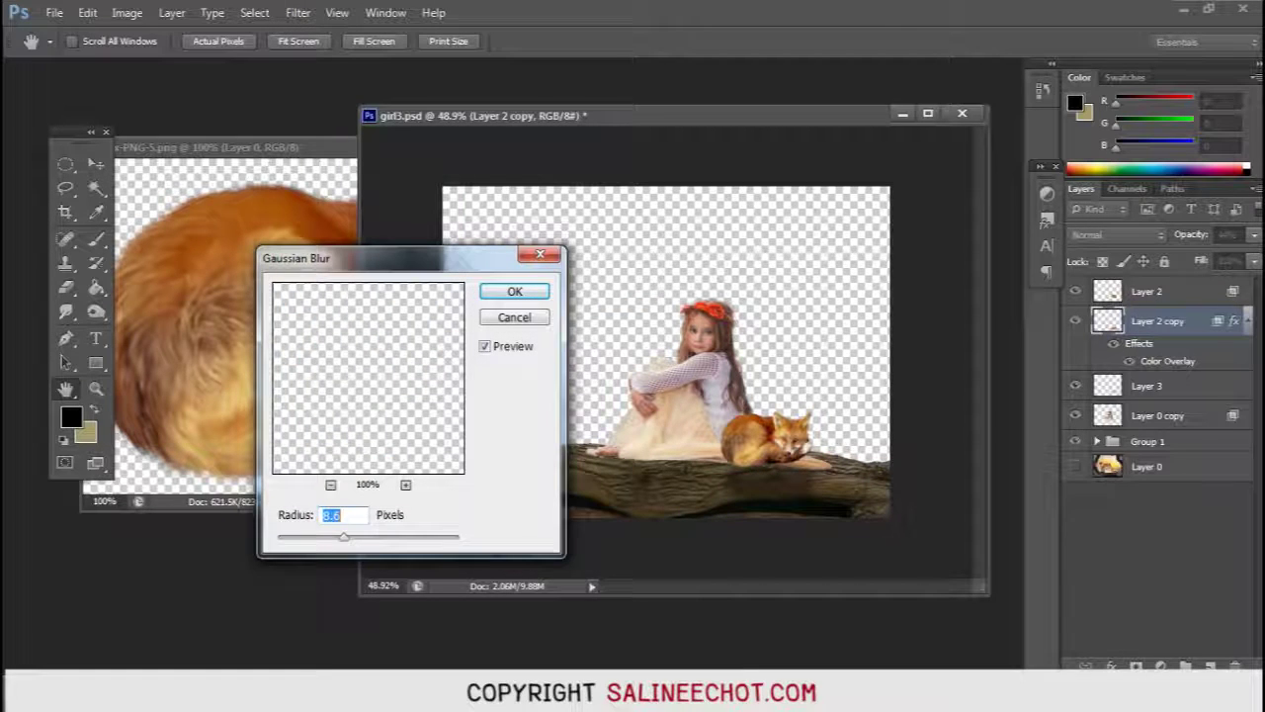
key("Down")
key("Down")
key("Down")
key("Down")
key("Down")
key("Down")
key("shift+Up")
key("shift+Up")
key("shift+Up")
key("Up")
key("Up")
key("Up")
key("shift+Down")
key("shift+Down")
key("shift+Down")
key("Down")
key("Down")
key("Down")
key("Return")
key("v")
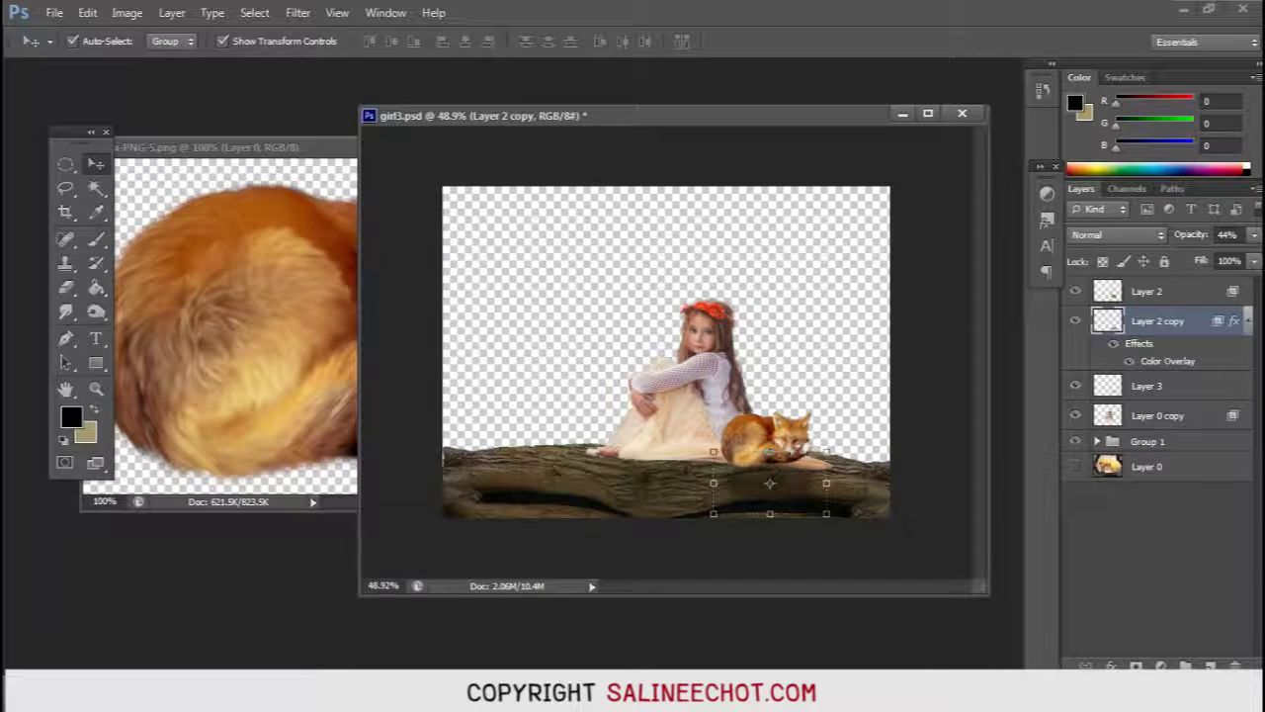
Step: Squash the blurred shadow's height to about 87%, then select the girl's layer
key("ctrl+t")
left_click_drag(770, 513, 770, 505)
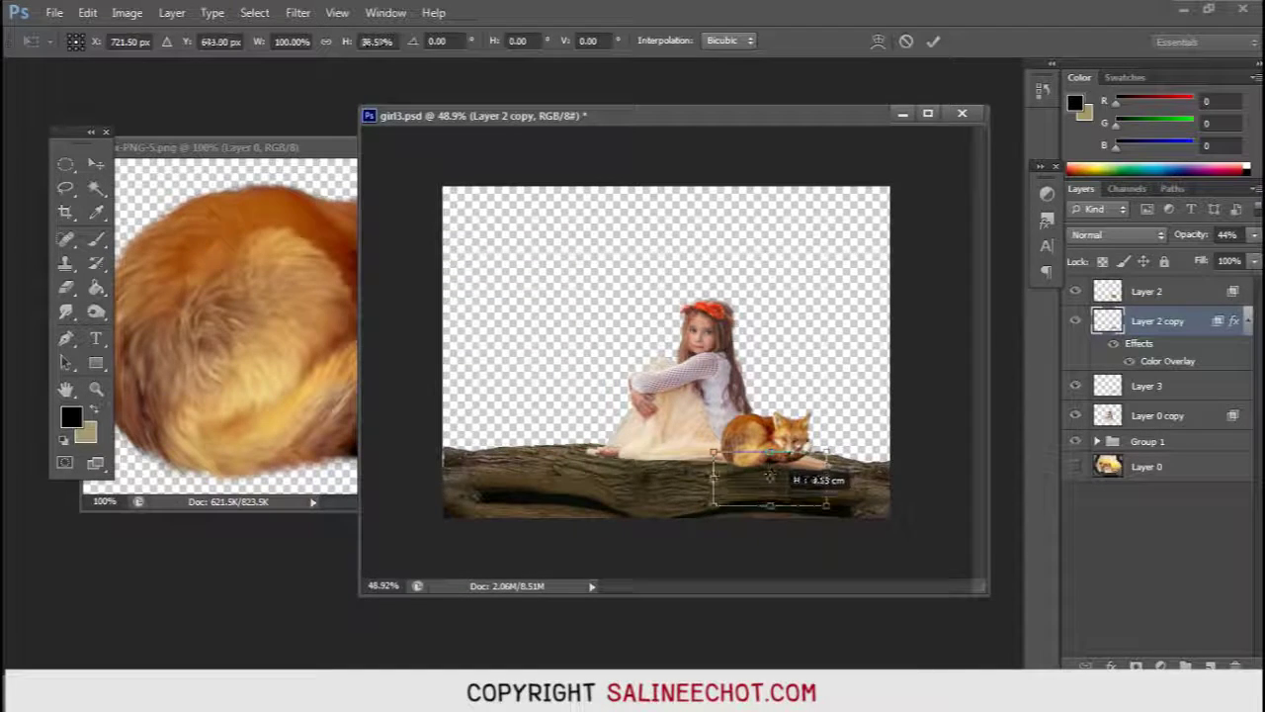
left_click(933, 41)
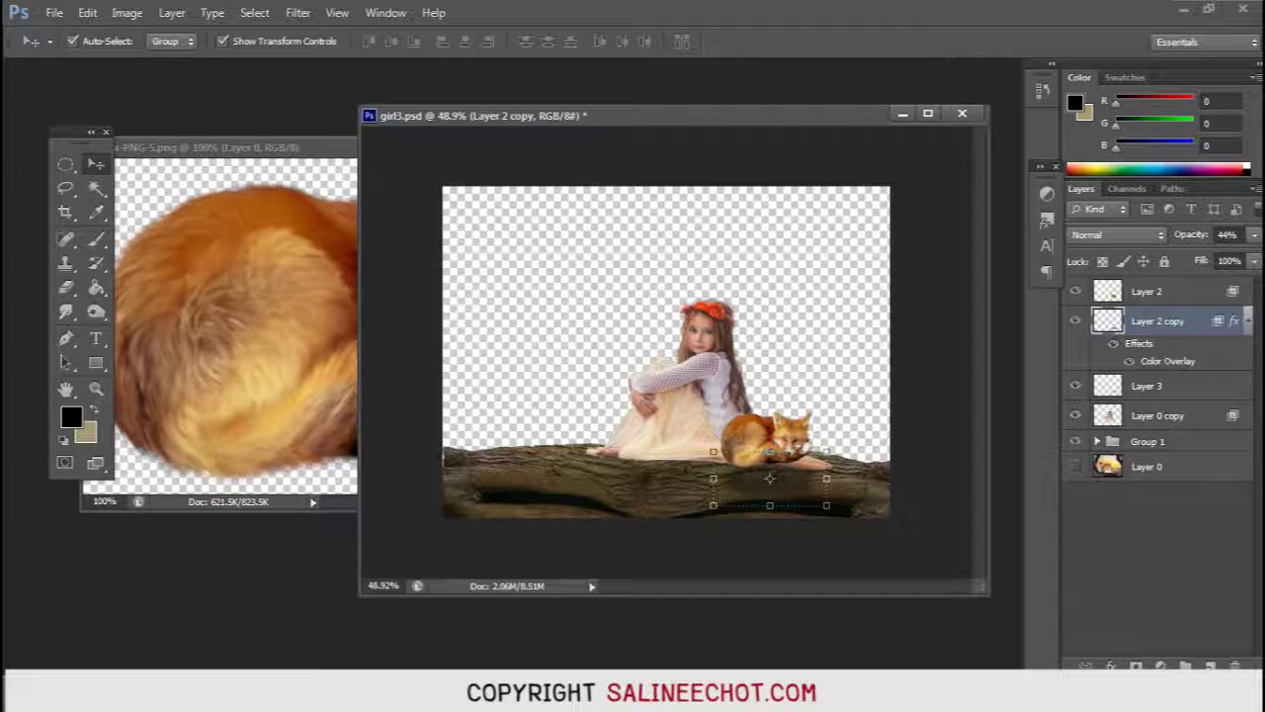
left_click(671, 376)
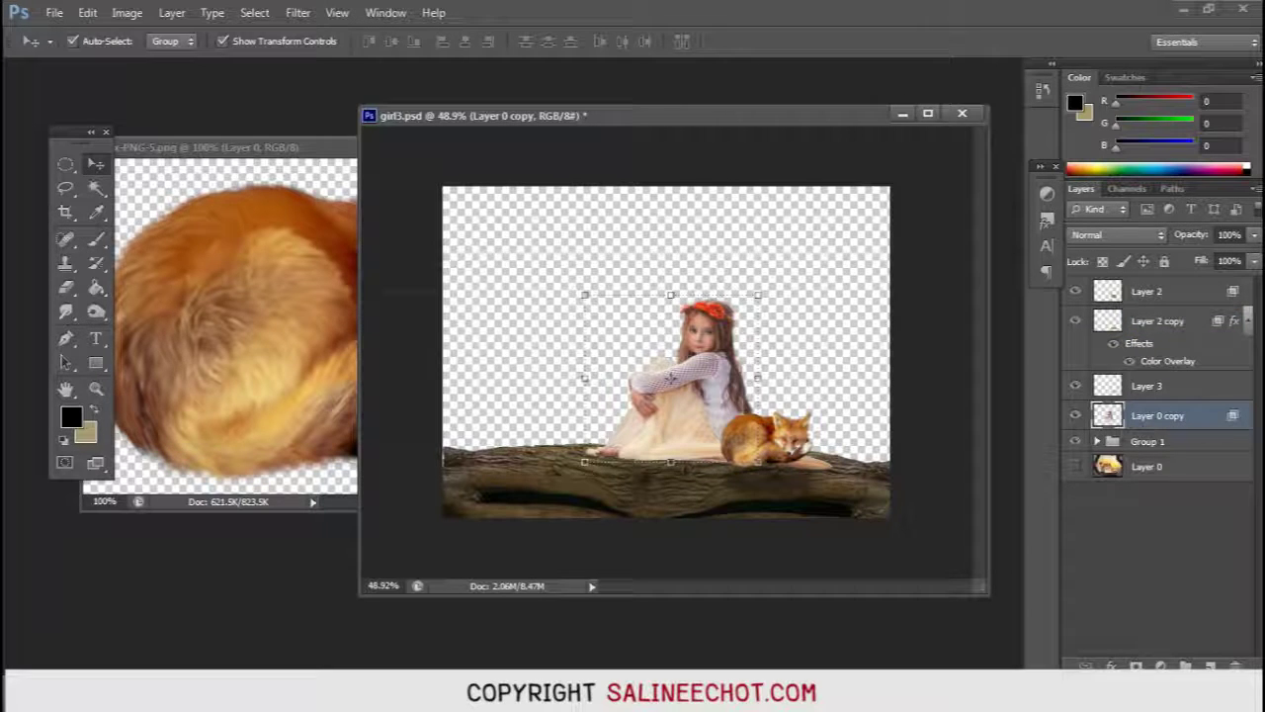
Step: Duplicate the girl's layer and give the copy a near-black Color Overlay
key("ctrl+j")
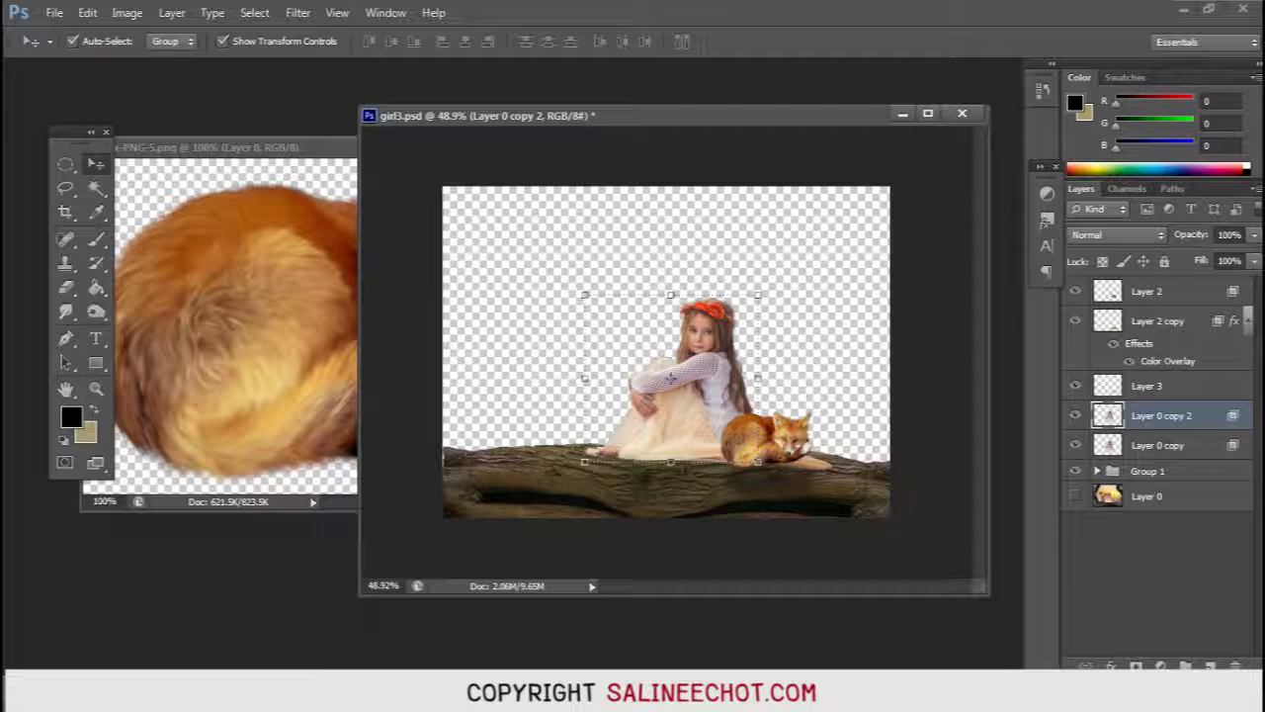
left_click(1110, 666)
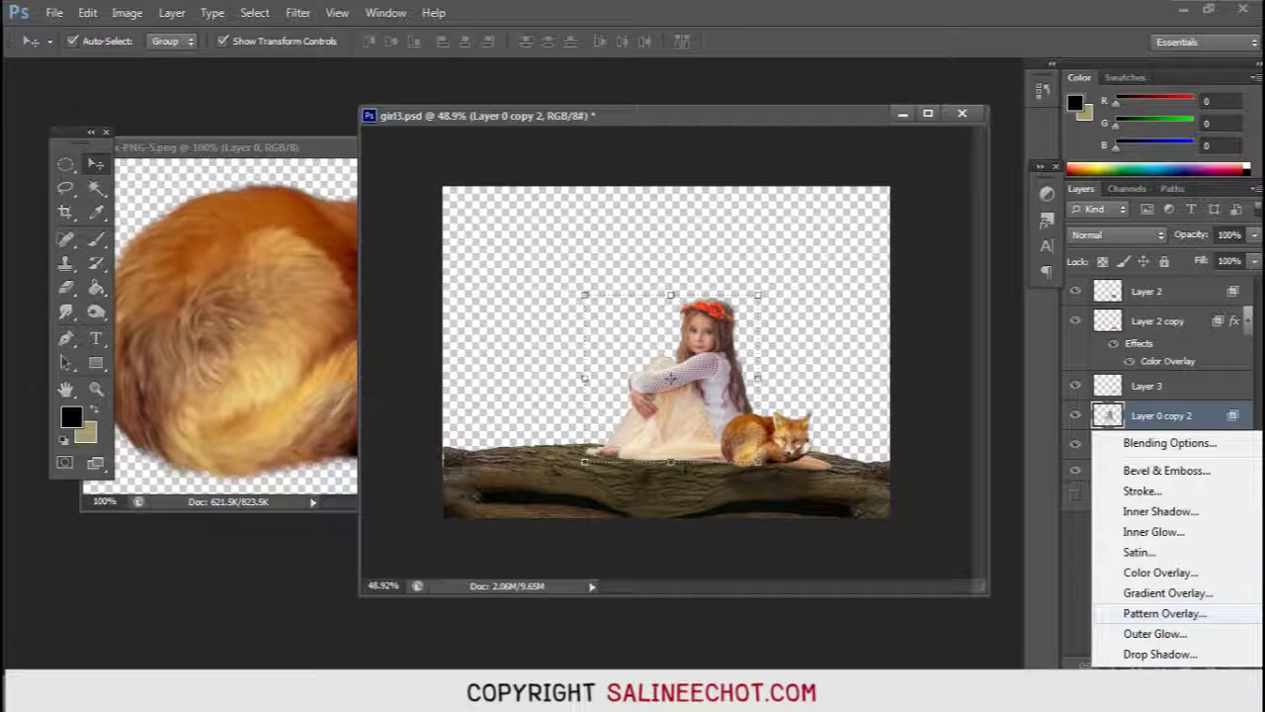
left_click(1161, 572)
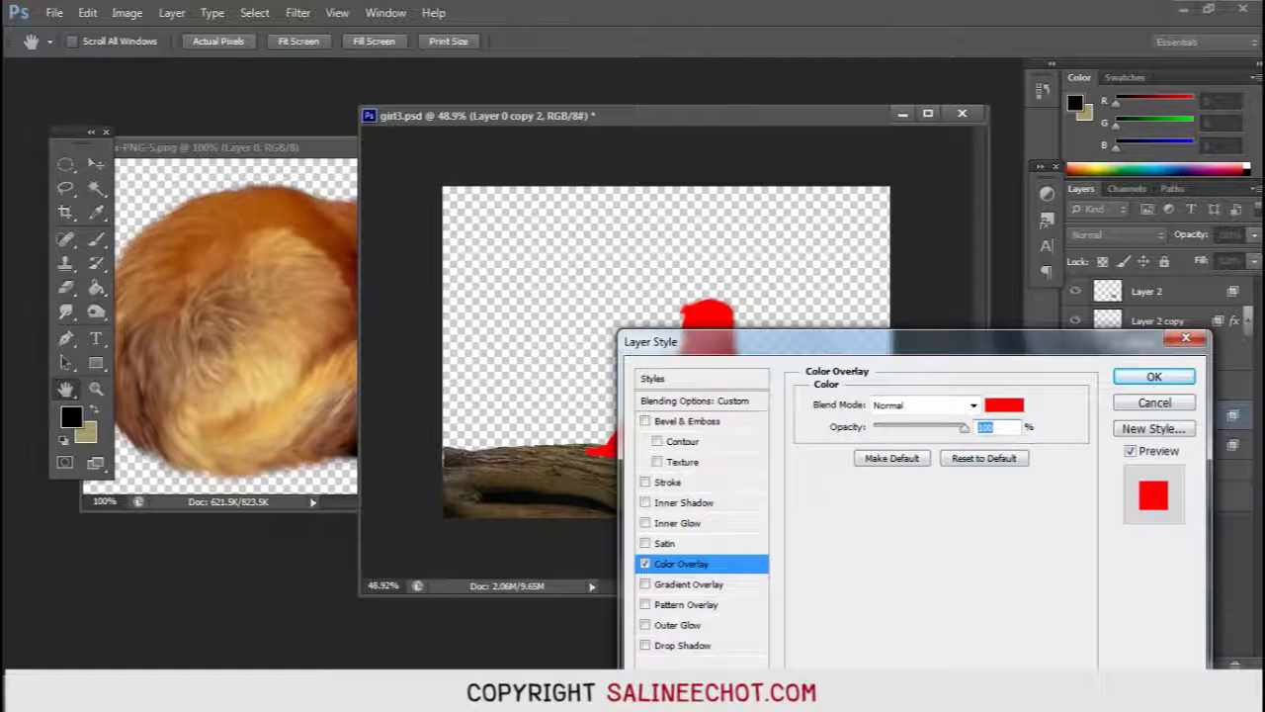
left_click(1004, 404)
left_click(714, 528)
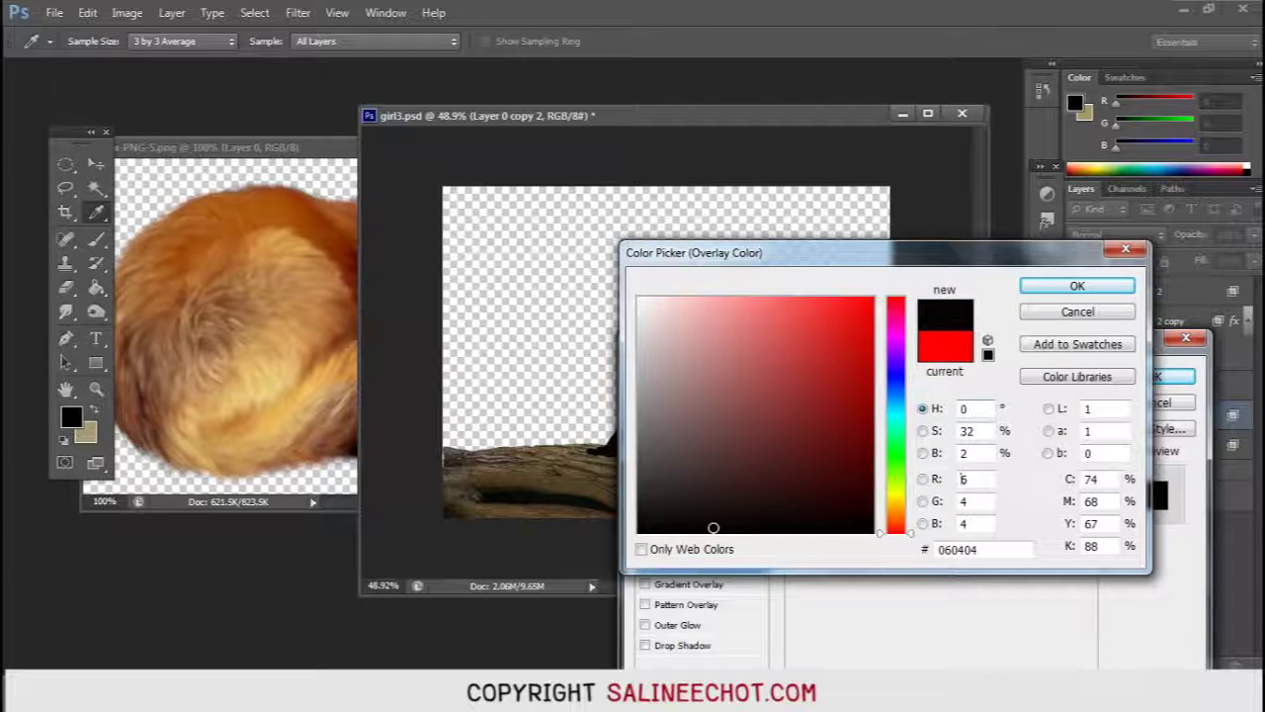
key("Return")
key("Return")
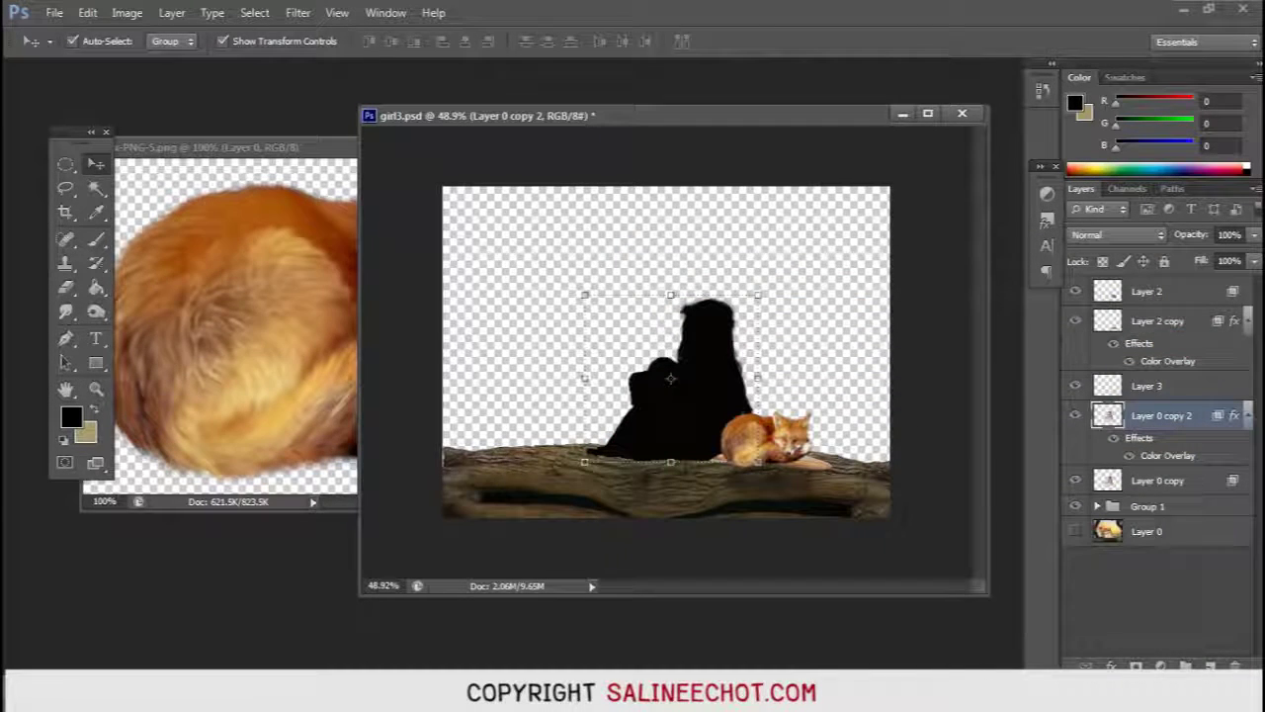
Step: Flip and squash the black silhouette beneath the girl across the log
key("ctrl+t")
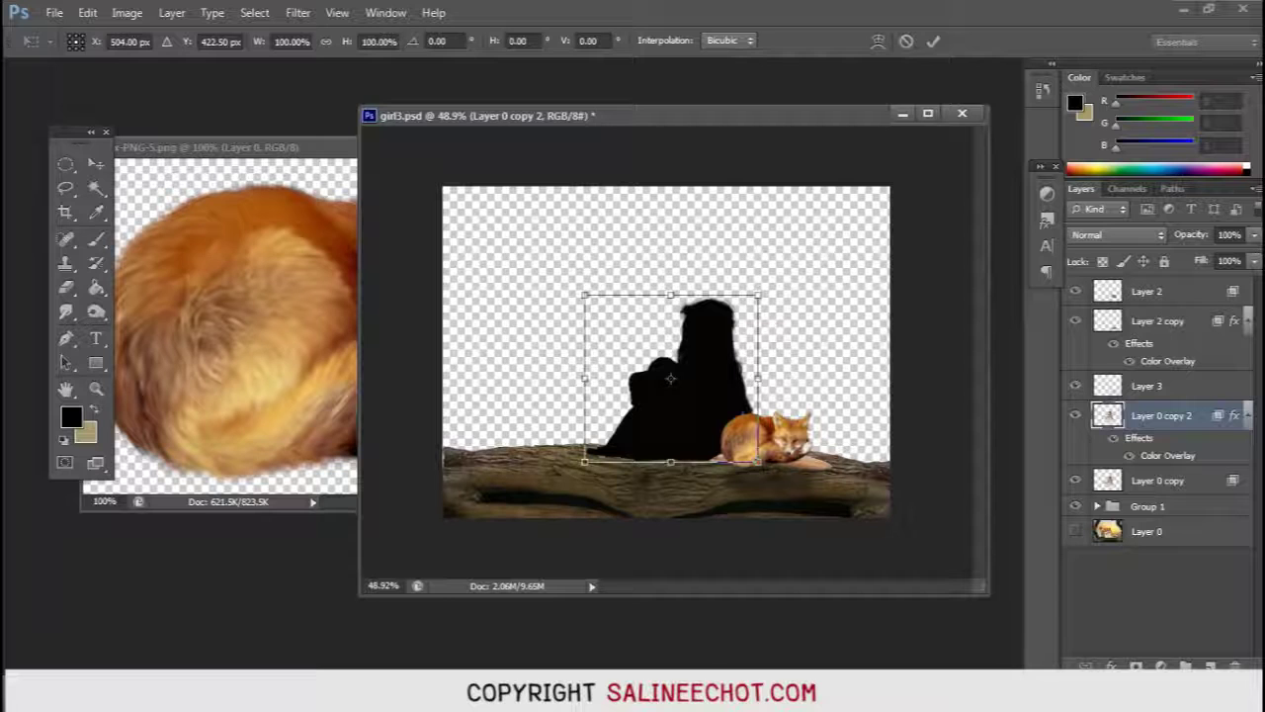
left_click_drag(670, 294, 670, 517)
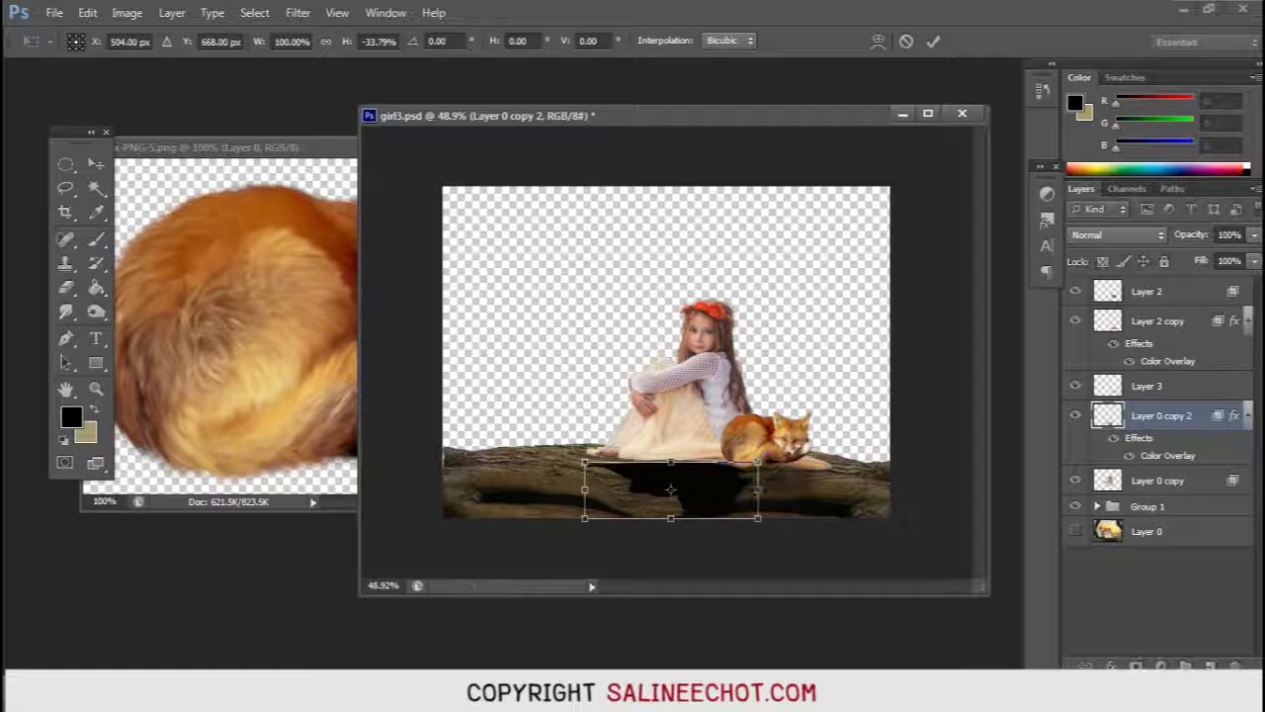
key("Return")
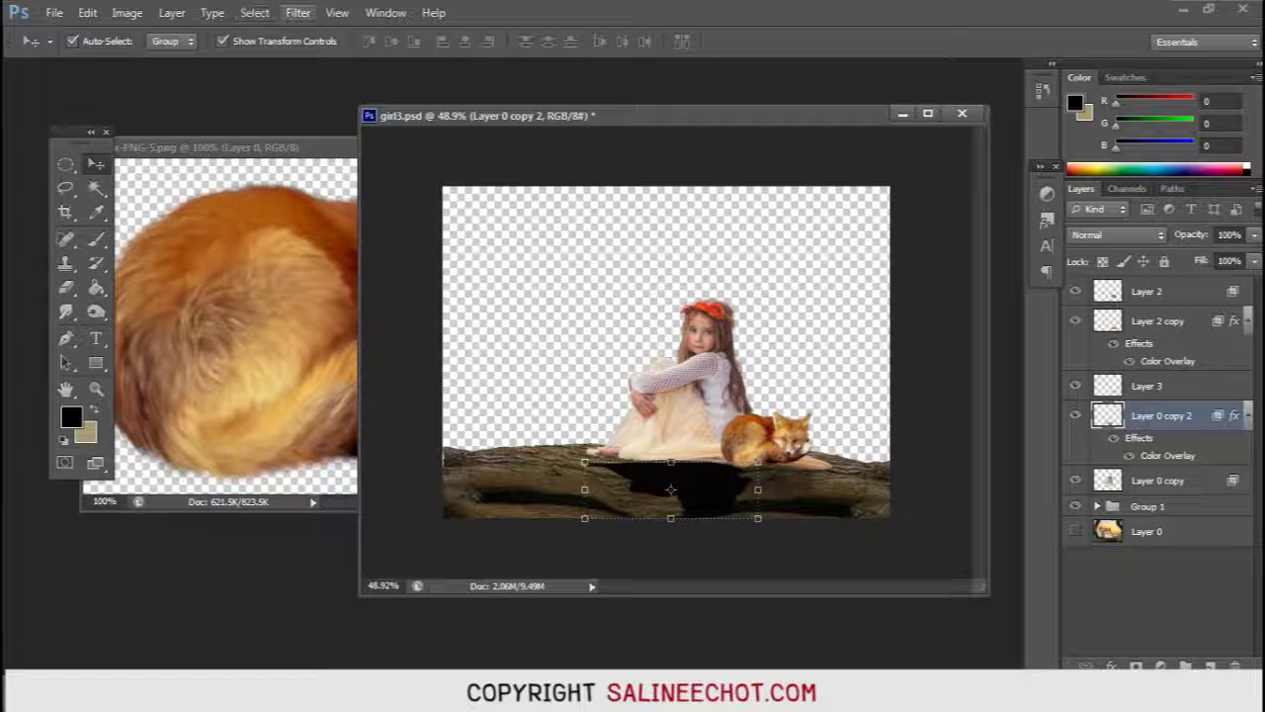
Step: Apply a Gaussian Blur to the girl's black shadow
left_click(298, 13)
mouse_move(307, 200)
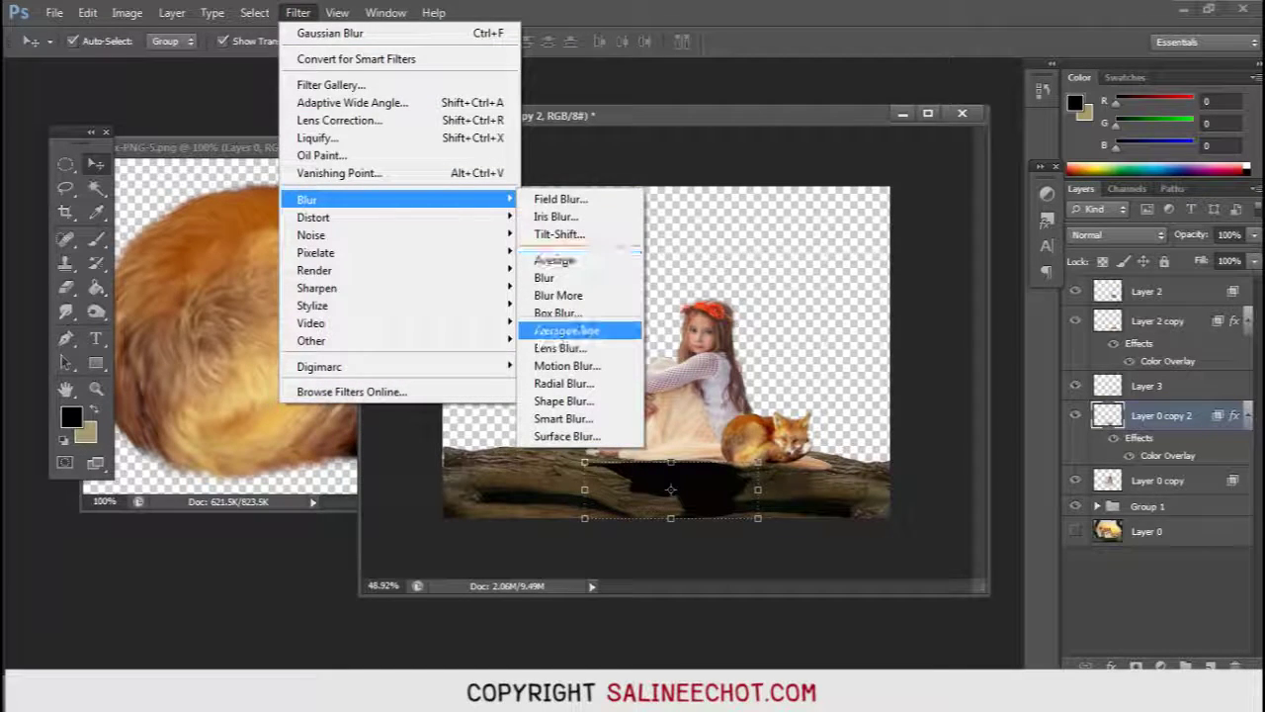
left_click(570, 330)
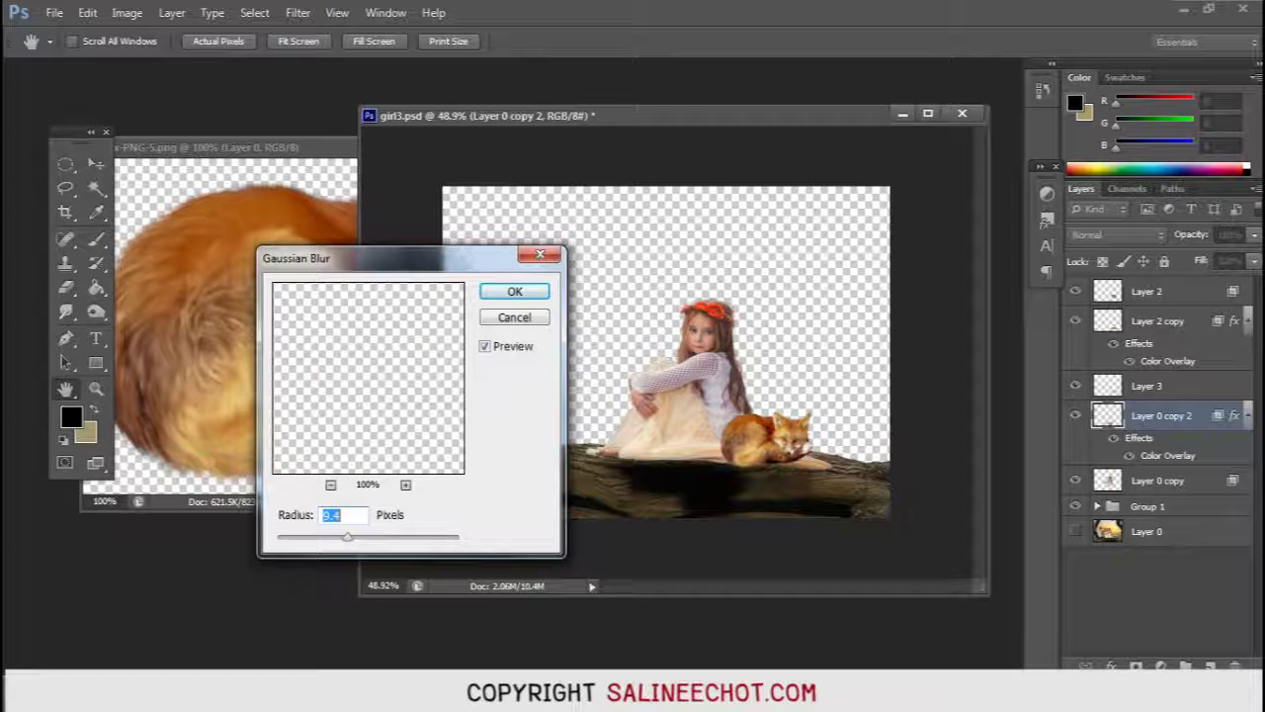
key("Return")
key("v")
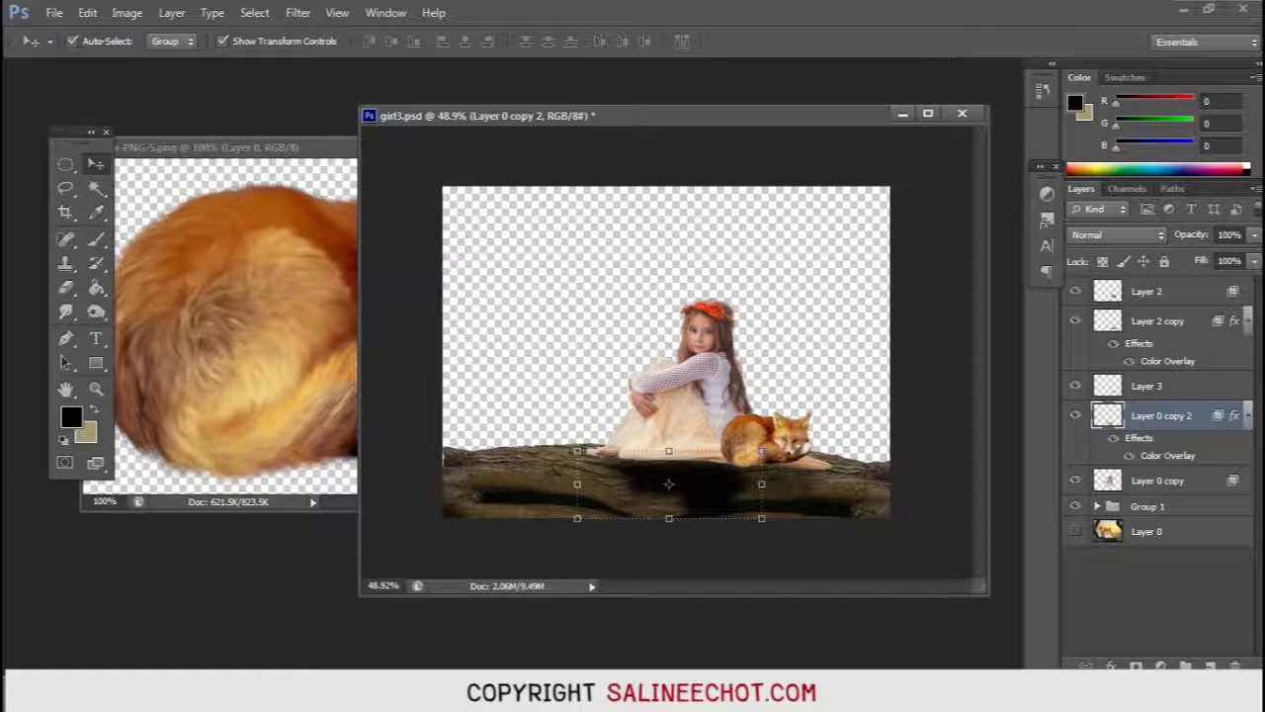
Step: Lower the shadow's opacity to 54% and squash it to 81% height
left_click(1254, 235)
left_click_drag(1253, 257, 1210, 256)
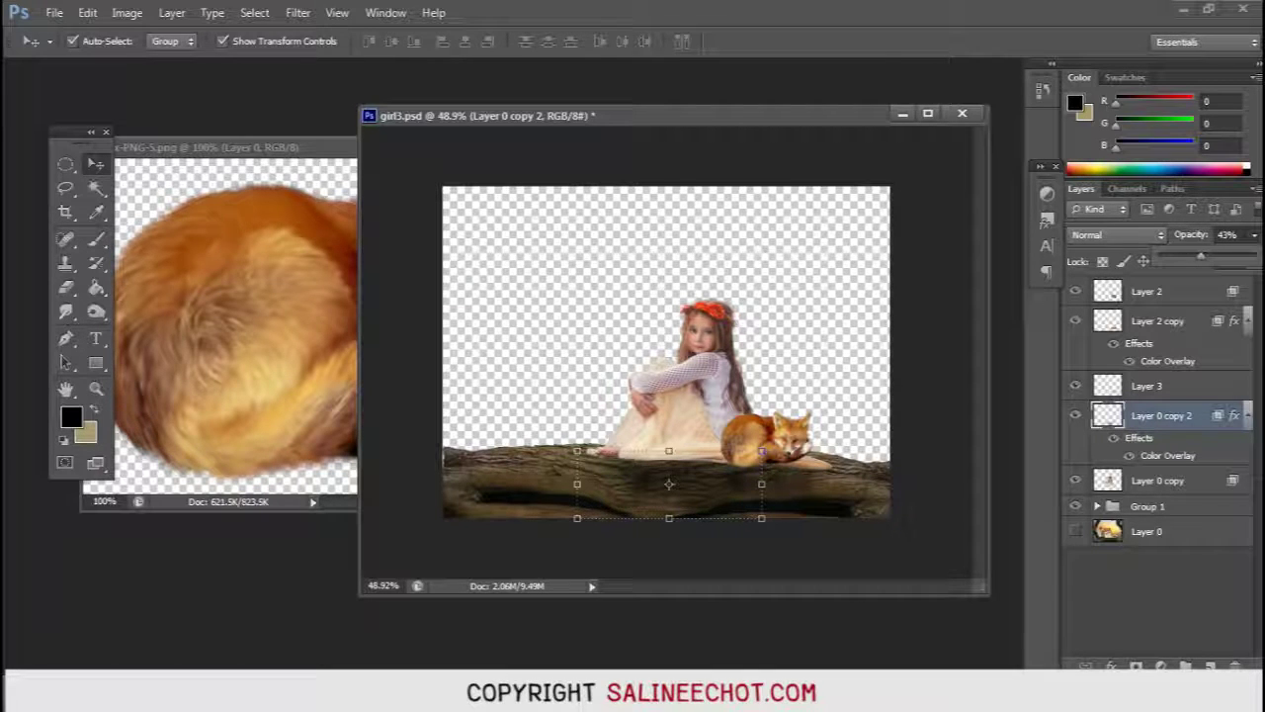
key("ctrl+t")
left_click_drag(669, 517, 669, 505)
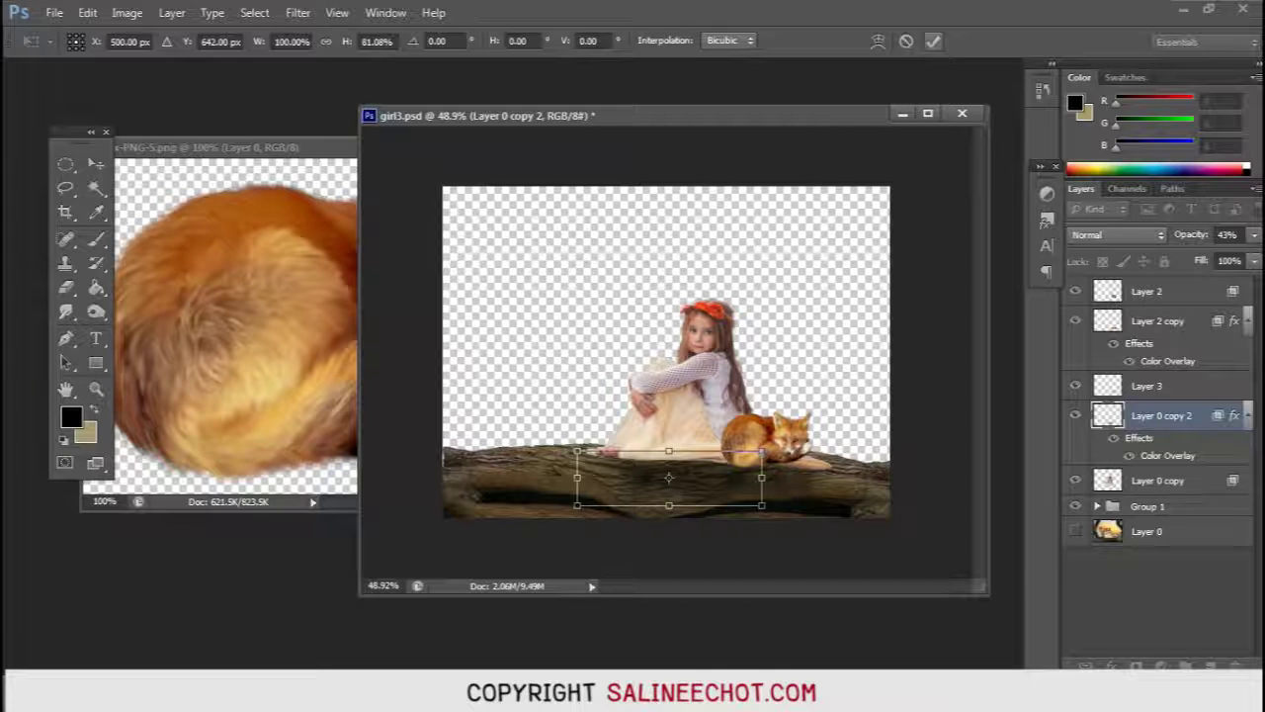
key("Return")
Step: Lower the shadow's fill to 55% and fade its opacity to about 38%
left_click(1254, 261)
mouse_move(1235, 282)
left_mouse_down()
mouse_move(1185, 282)
mouse_move(1201, 256)
left_mouse_up()
left_click(1253, 234)
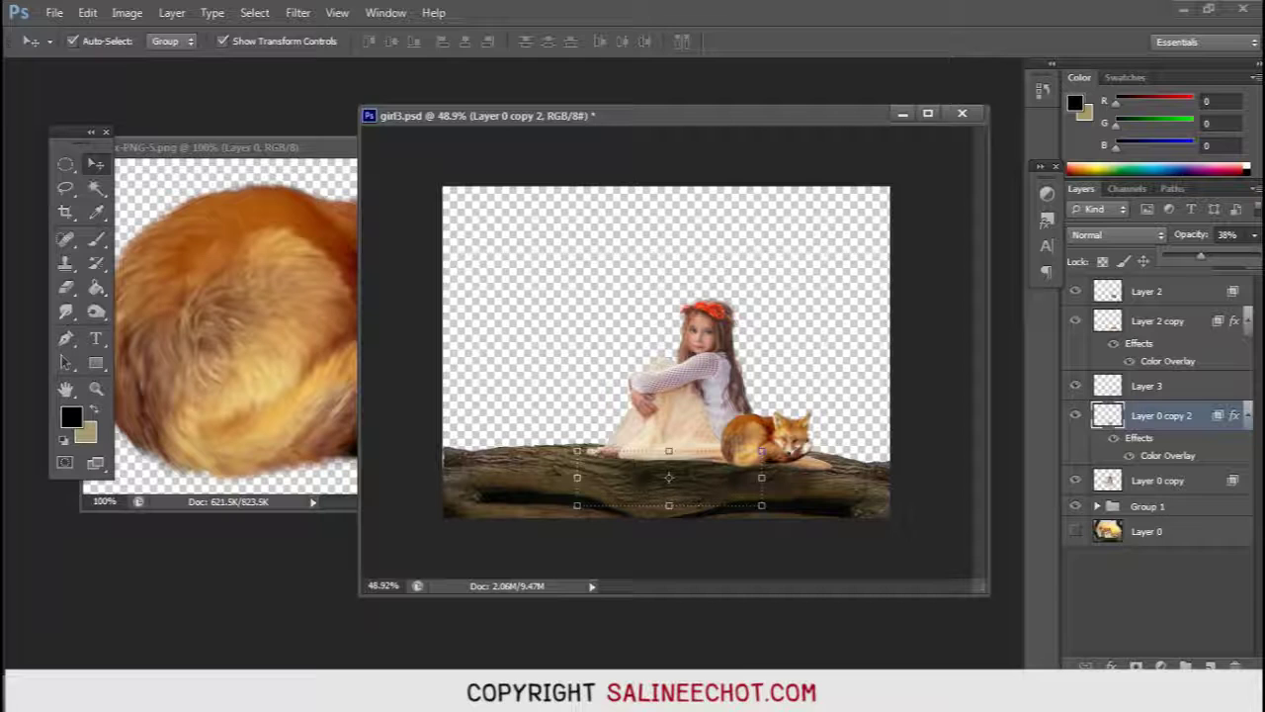
key("Return")
left_click(1156, 603)
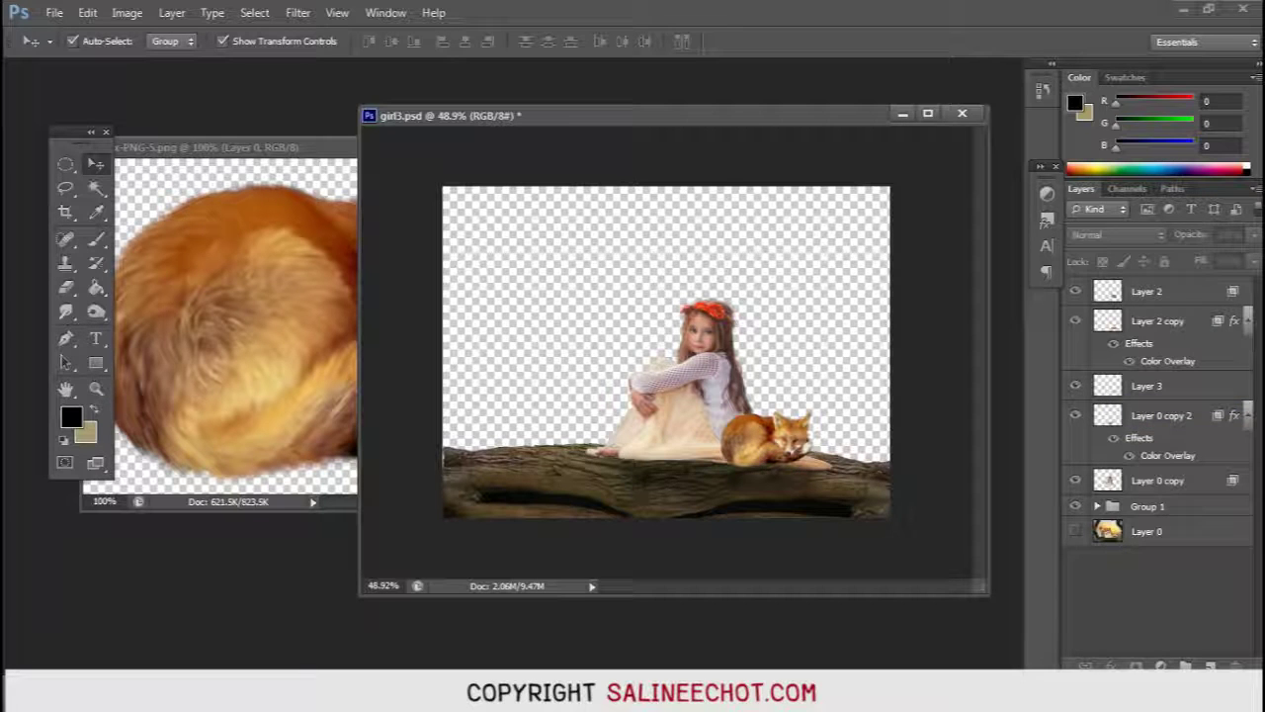
Step: Close Fox-PNG-5 and drag winter-1122021_960_720.jpg from Explorer into Photoshop
left_click_drag(227, 146, 178, 154)
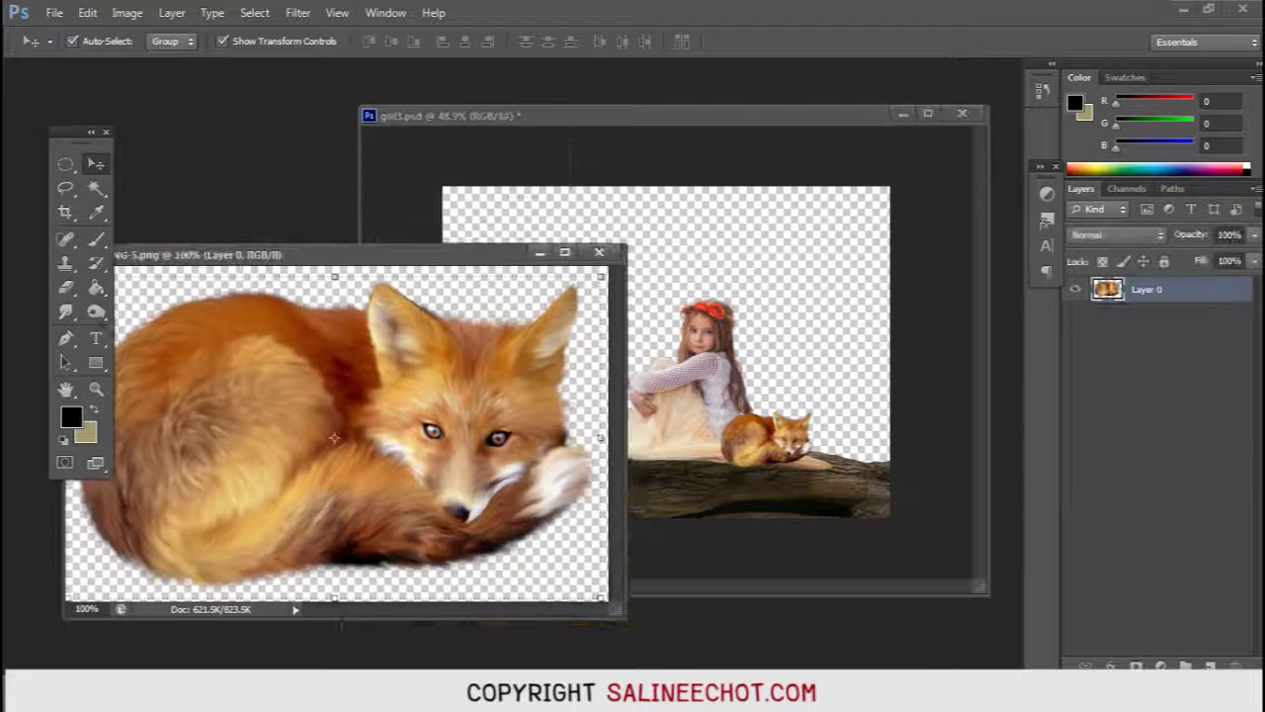
key("ctrl+w")
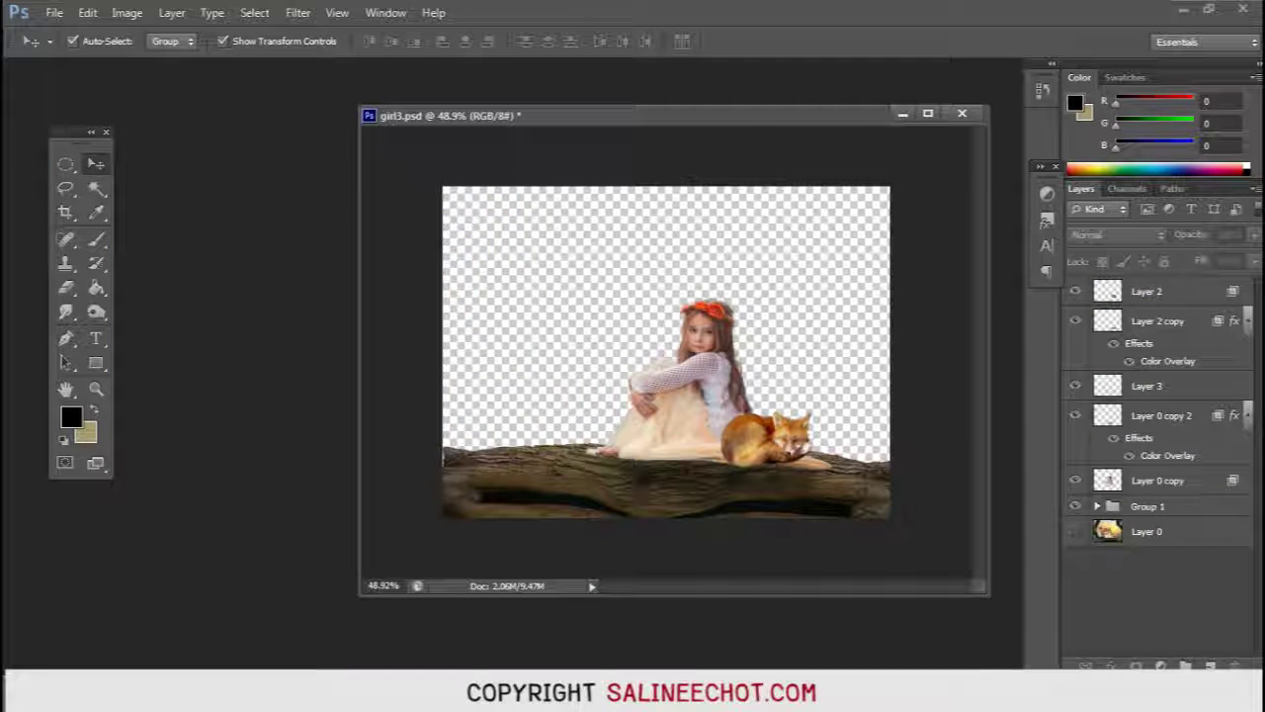
key("alt+Tab")
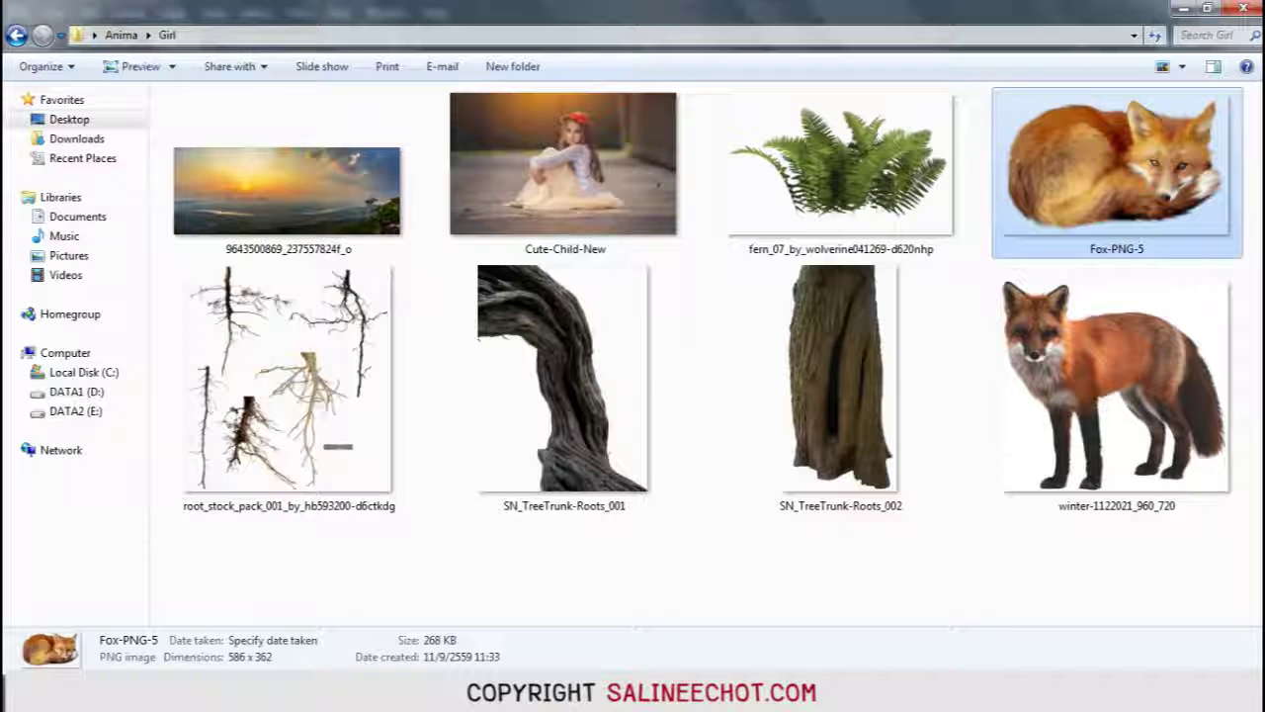
left_click_drag(1117, 385, 203, 643)
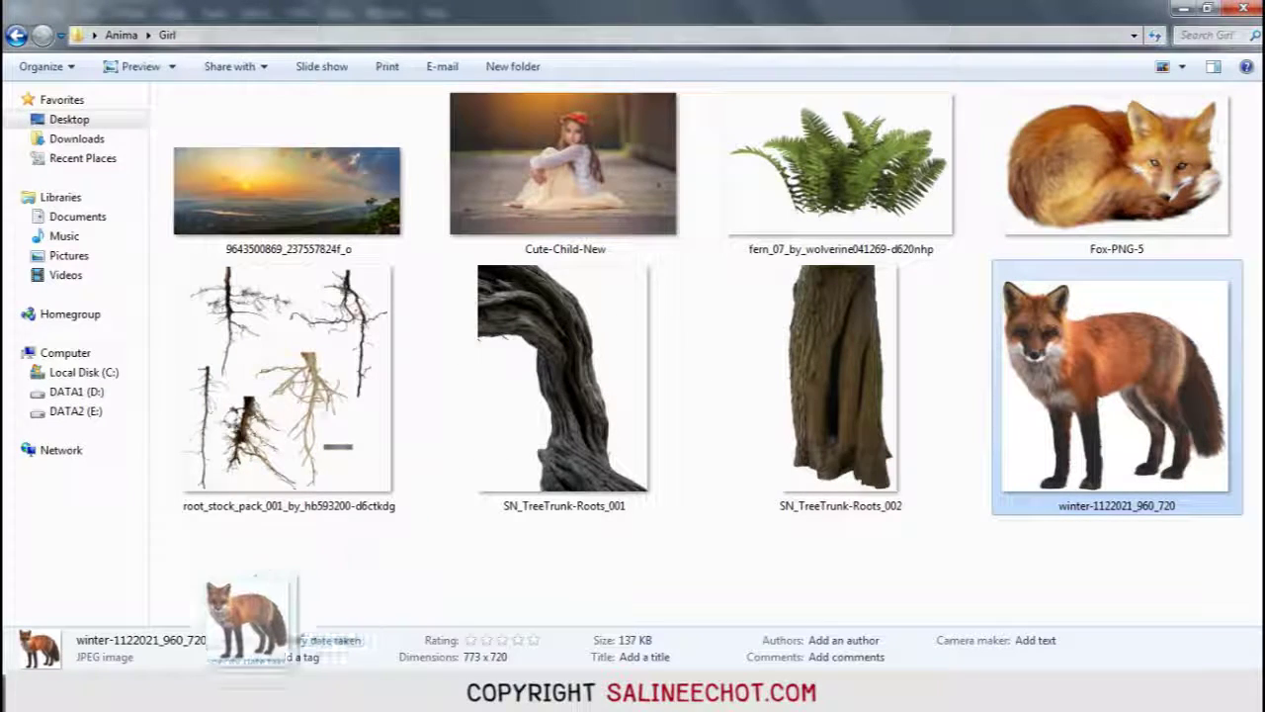
left_click_drag(203, 642, 273, 334)
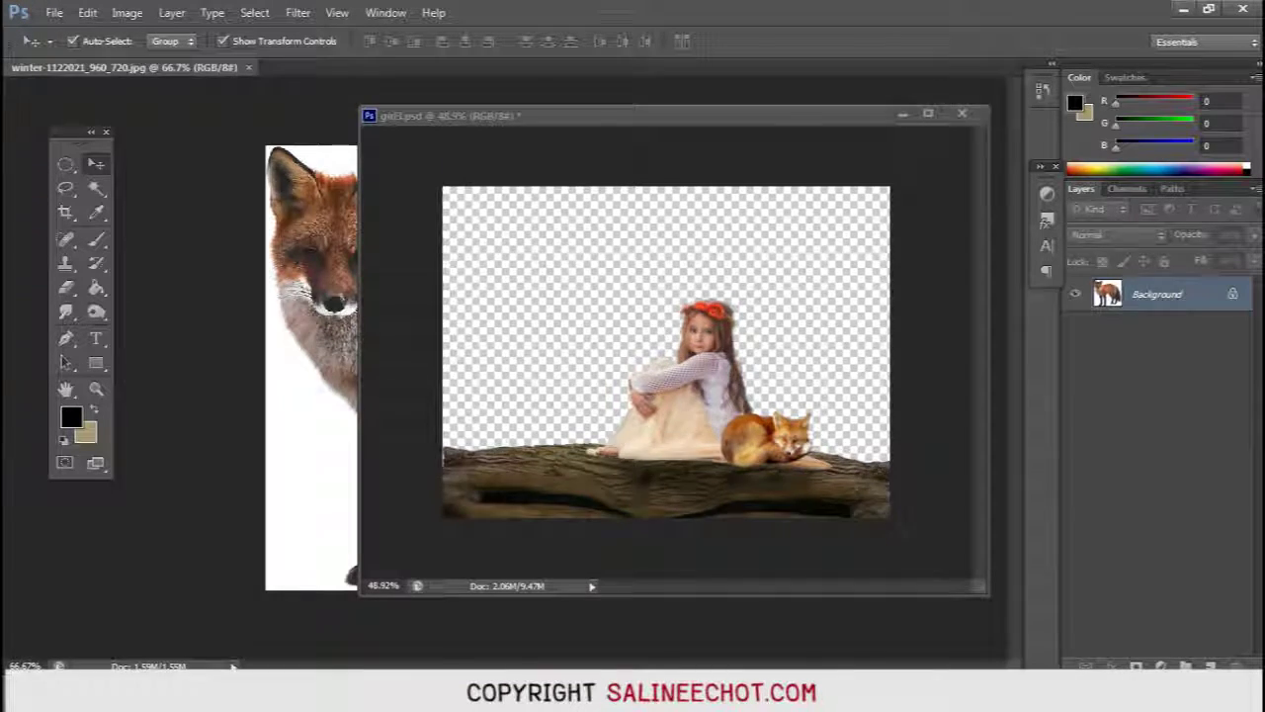
Step: Unlock the winter fox photo's background as Layer 0
left_click_drag(296, 163, 325, 106)
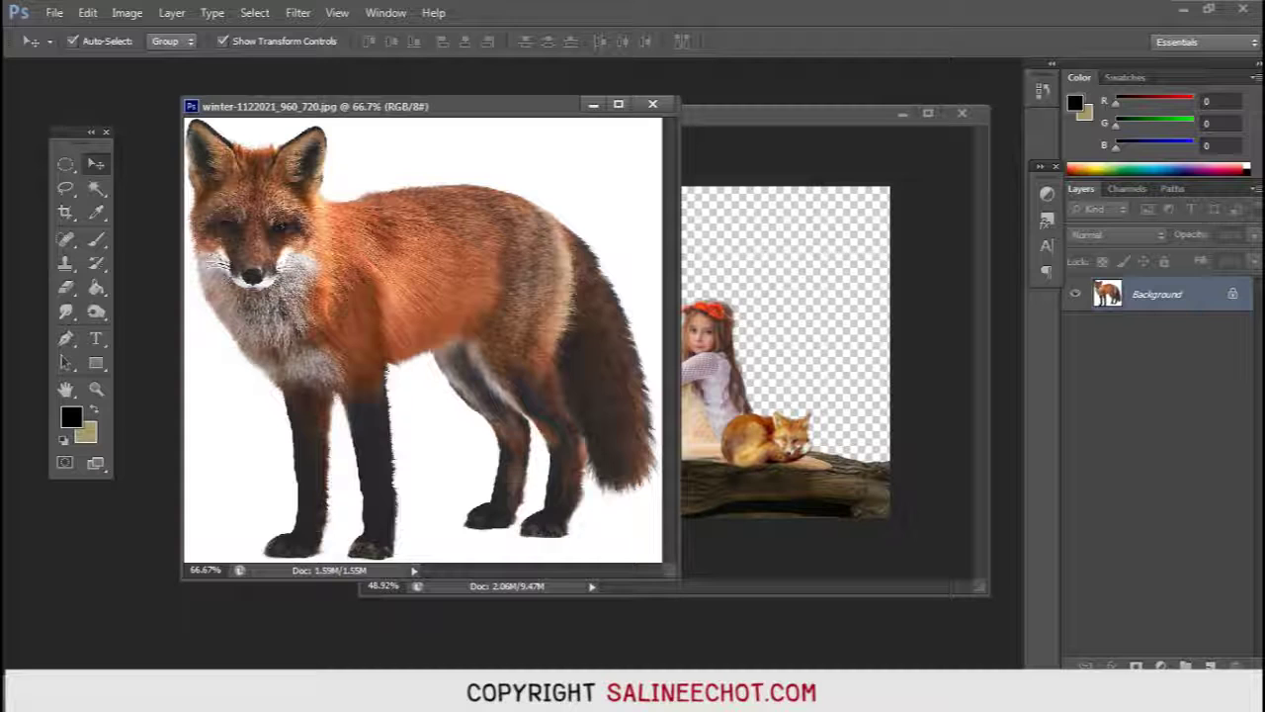
double_click(1156, 293)
key("Return")
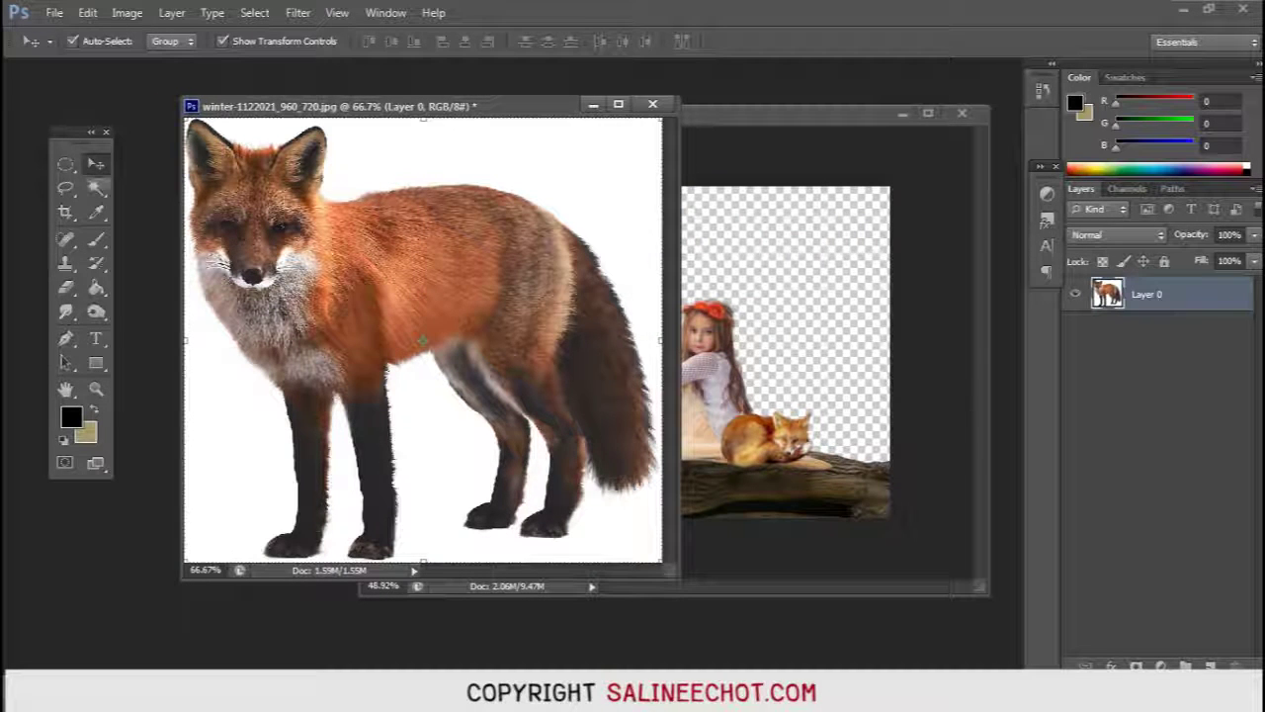
Step: Magic-wand the white background and invert the selection to the standing fox
key("w")
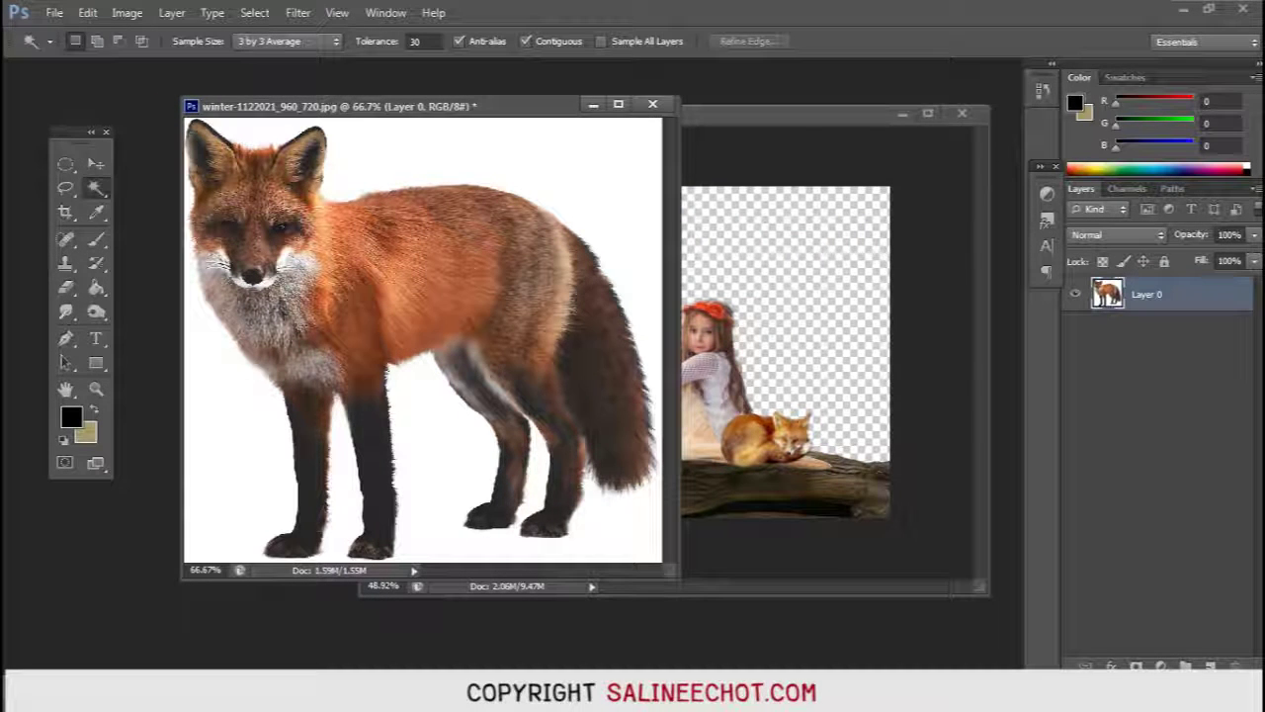
left_click(465, 148)
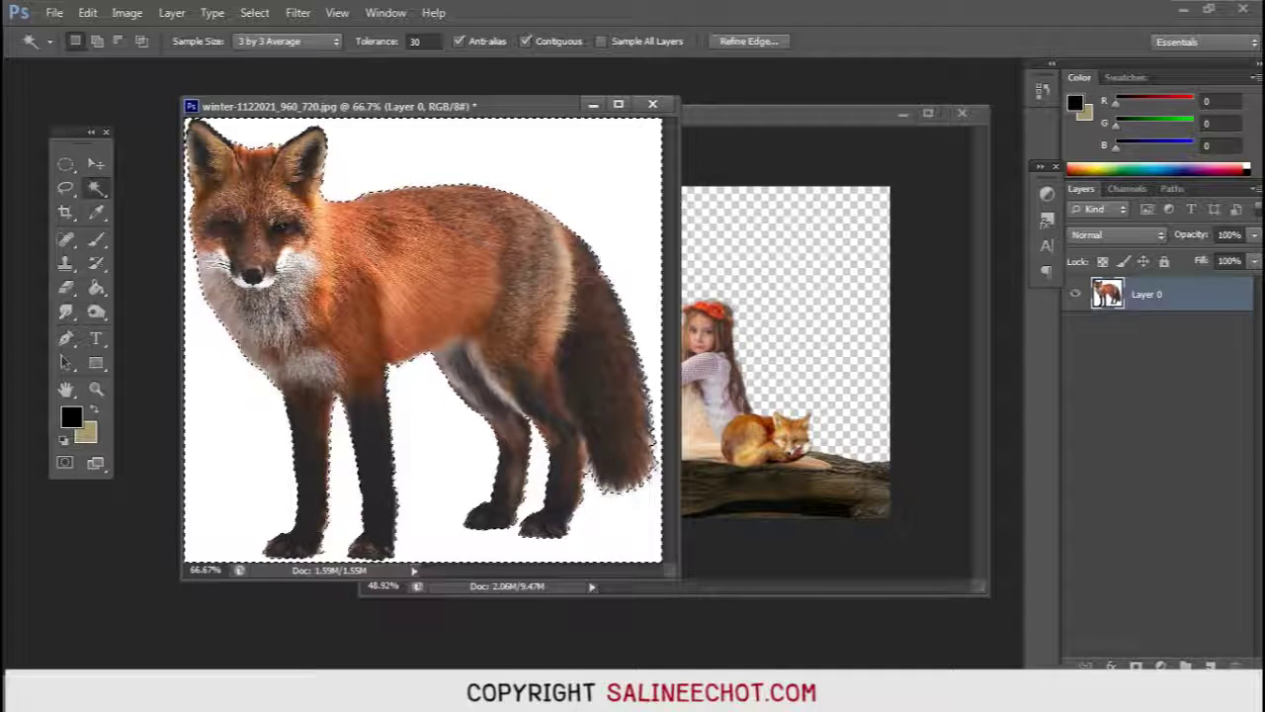
left_click(96, 41)
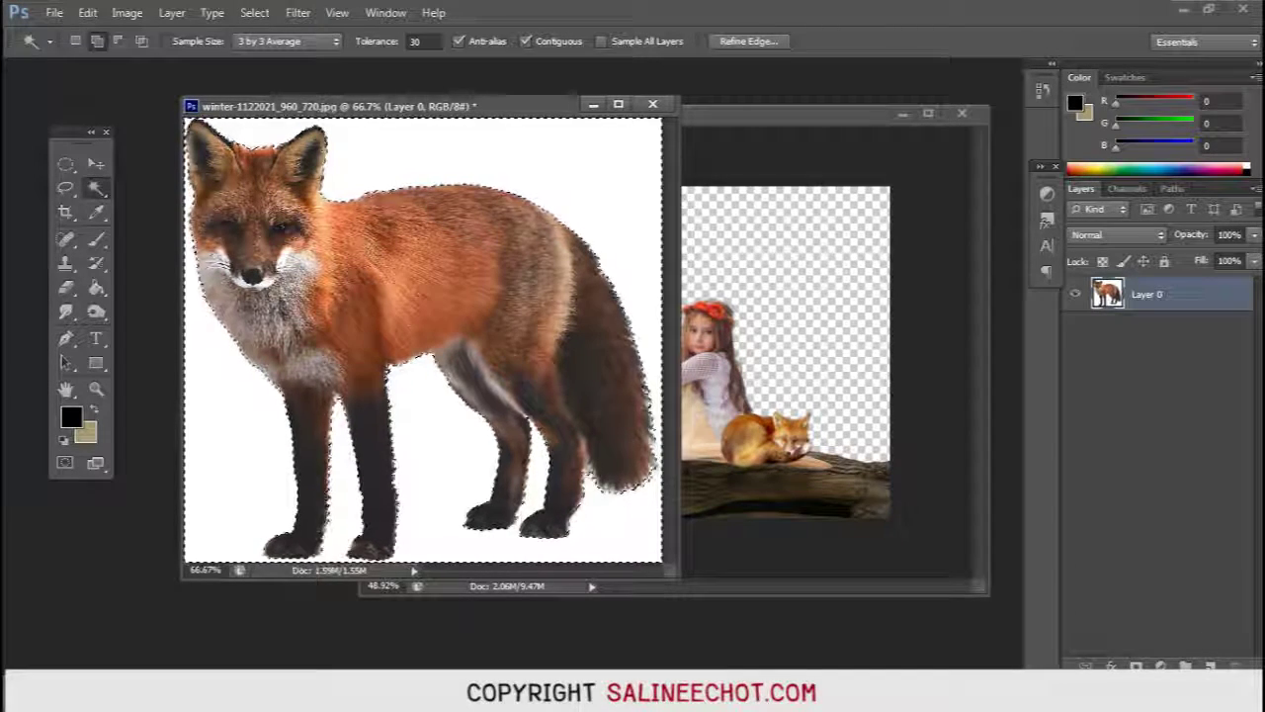
key("ctrl+shift+i")
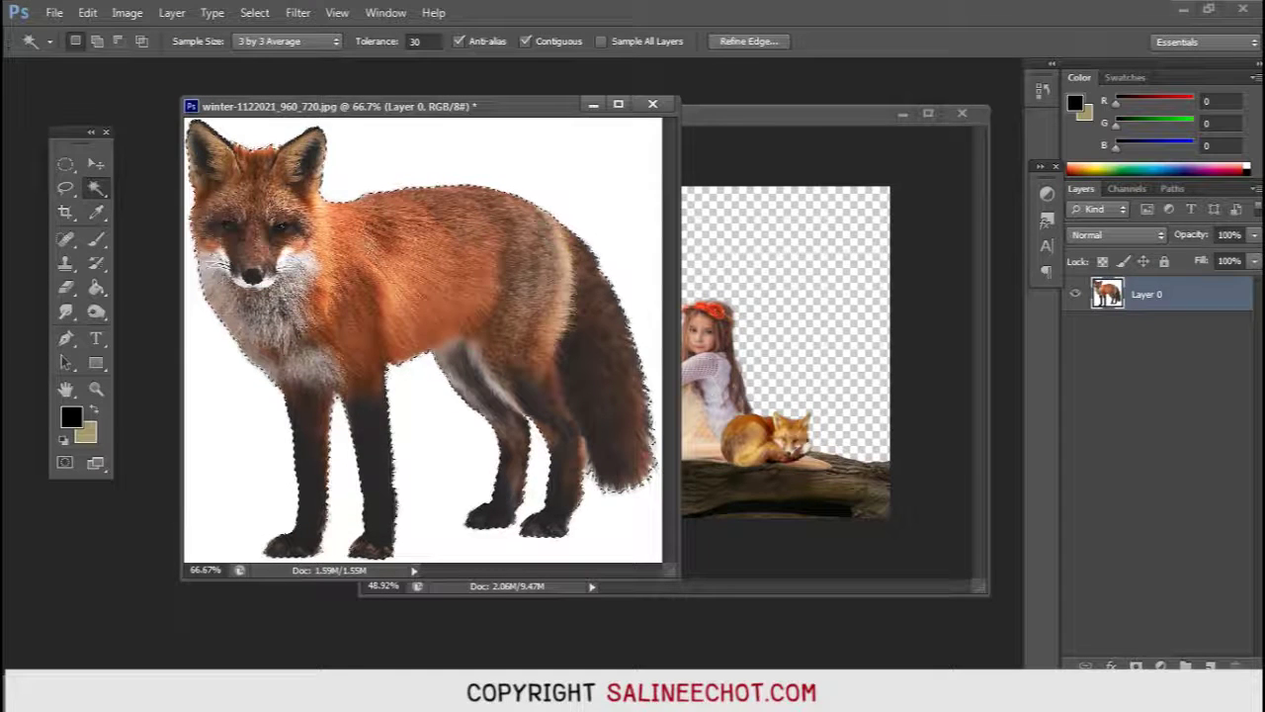
left_click(748, 40)
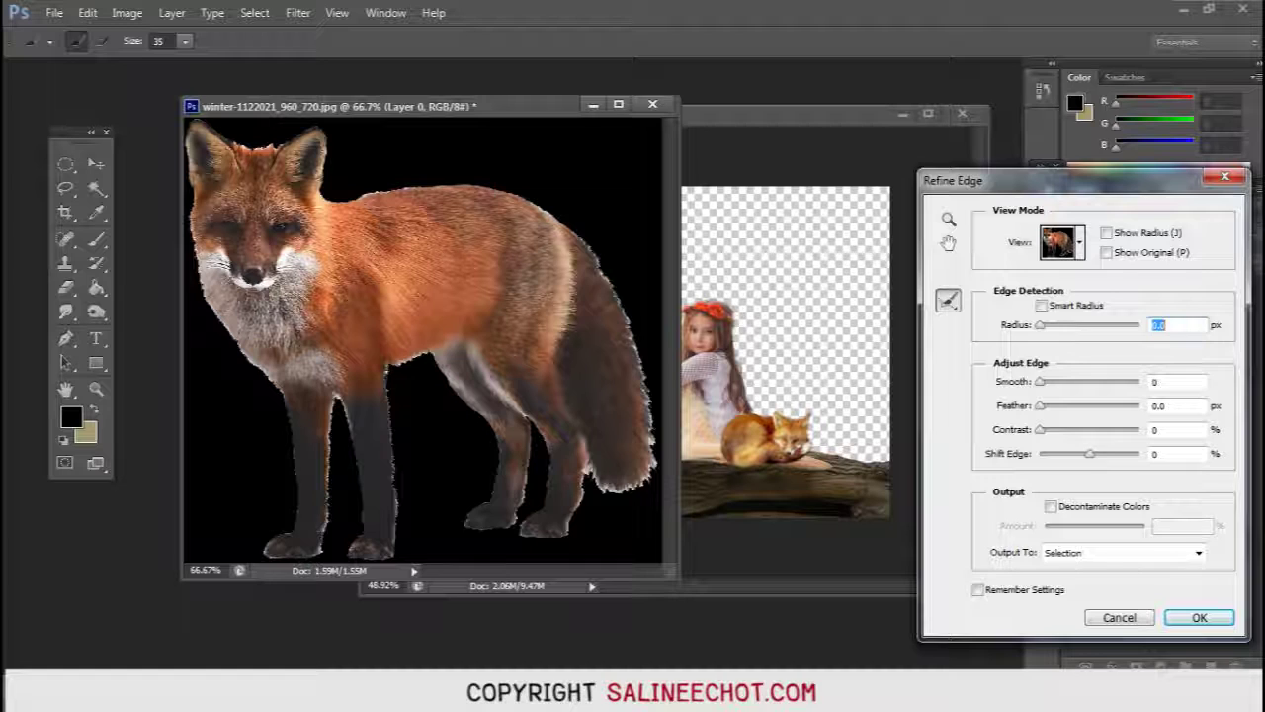
Step: Paint Refine Radius along the fox's back, hind feet, front leg, head and chest fur
mouse_move(329, 139)
left_mouse_down()
mouse_move(440, 182)
mouse_move(654, 421)
mouse_move(654, 460)
mouse_move(586, 487)
left_mouse_up()
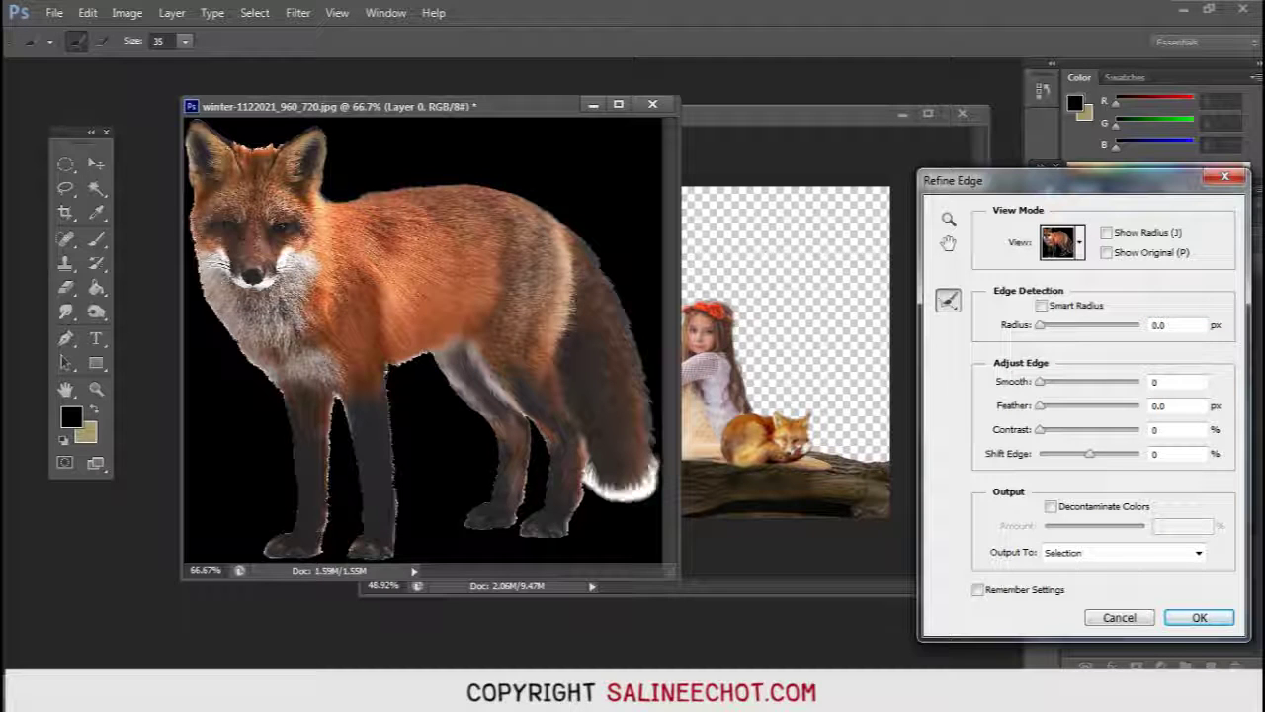
mouse_move(588, 477)
left_mouse_down()
mouse_move(570, 541)
mouse_move(519, 539)
mouse_move(539, 430)
left_mouse_up()
mouse_move(506, 534)
left_mouse_down()
mouse_move(473, 540)
mouse_move(457, 499)
mouse_move(489, 453)
mouse_move(430, 356)
mouse_move(395, 411)
mouse_move(396, 555)
mouse_move(358, 559)
mouse_move(343, 410)
mouse_move(331, 543)
mouse_move(253, 554)
mouse_move(287, 500)
mouse_move(287, 420)
mouse_move(198, 292)
mouse_move(188, 168)
left_mouse_up()
left_click_drag(190, 123, 287, 139)
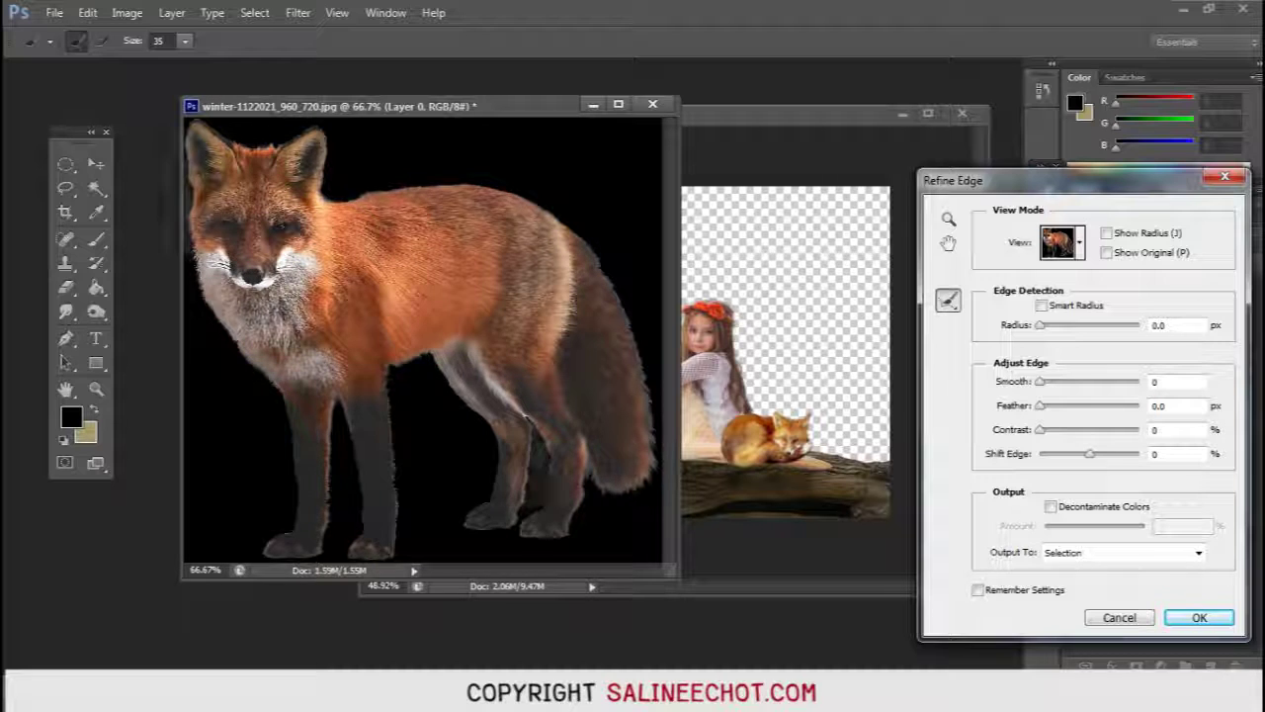
left_click_drag(406, 361, 425, 362)
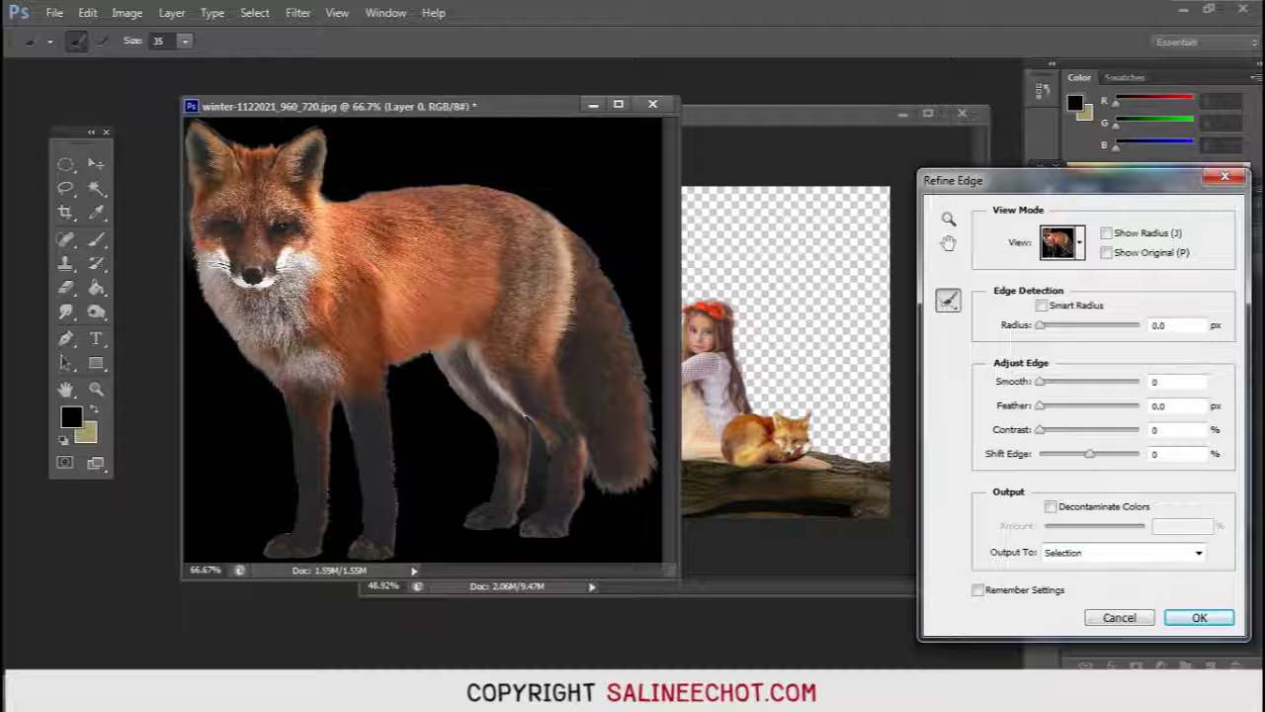
Step: Output the refined fox to a new layer after touching up the front-leg fur
left_click(1198, 553)
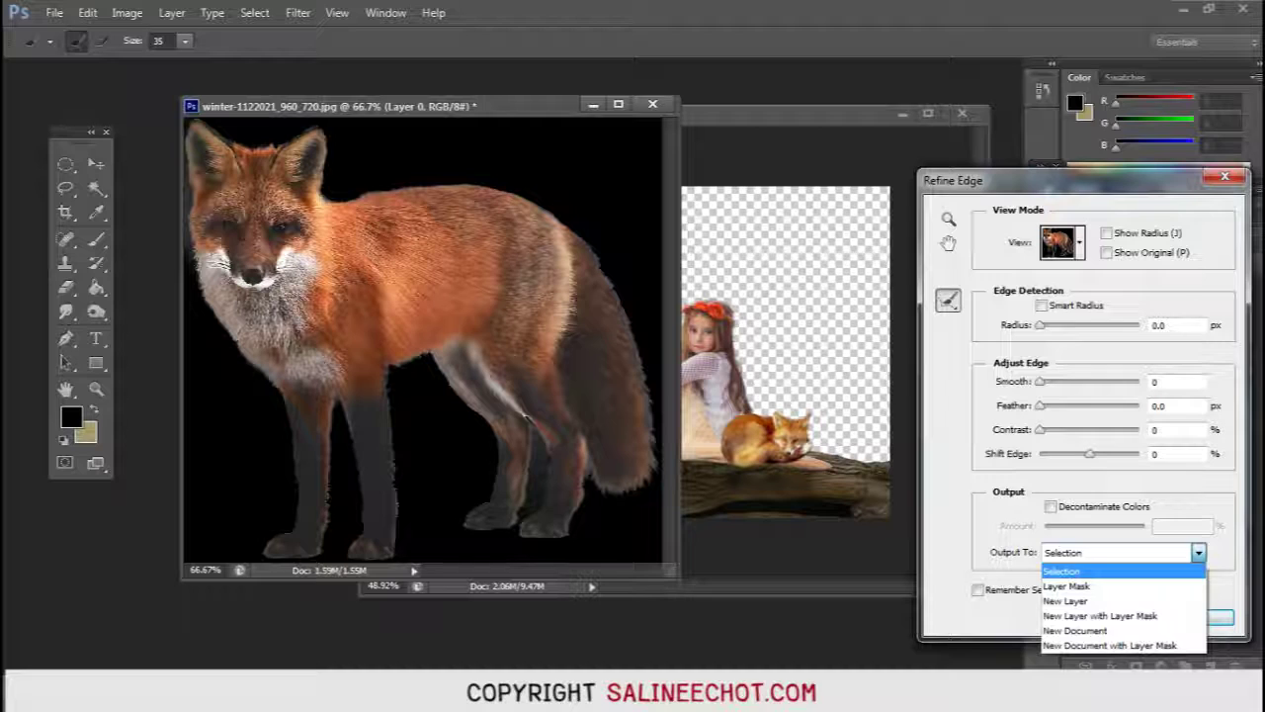
left_click(1078, 596)
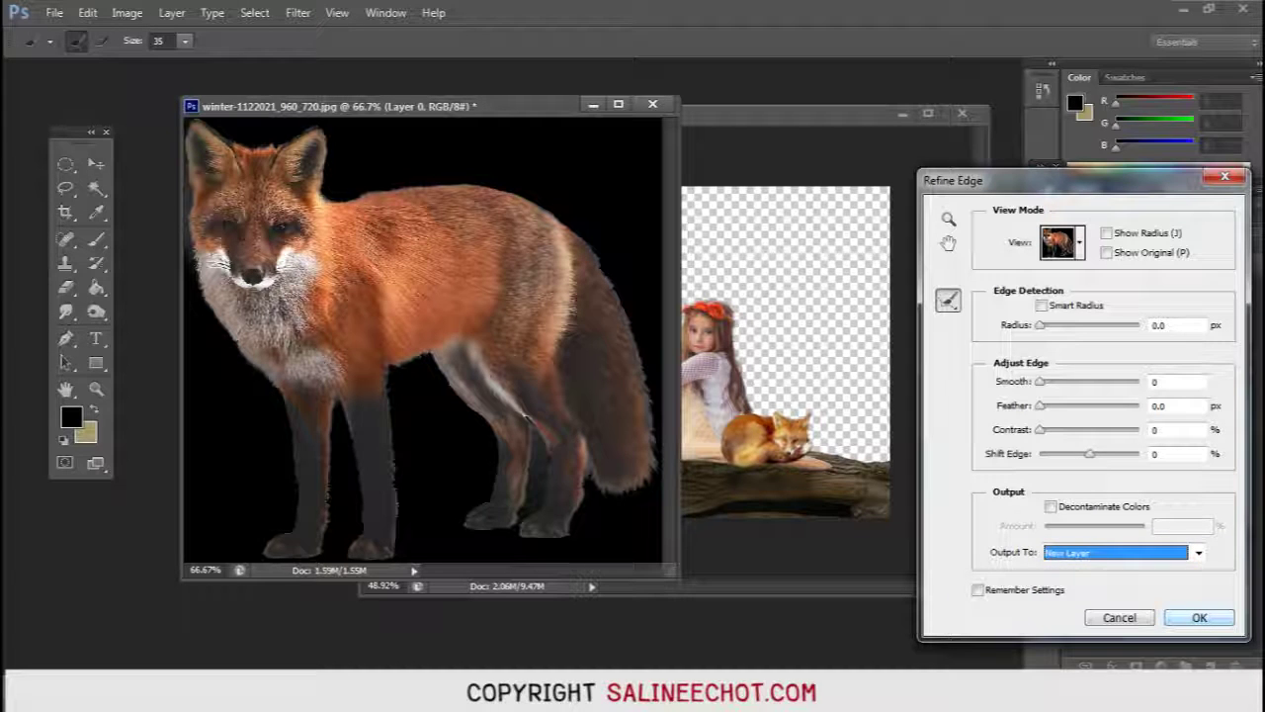
left_click_drag(281, 396, 290, 494)
left_click_drag(286, 440, 289, 516)
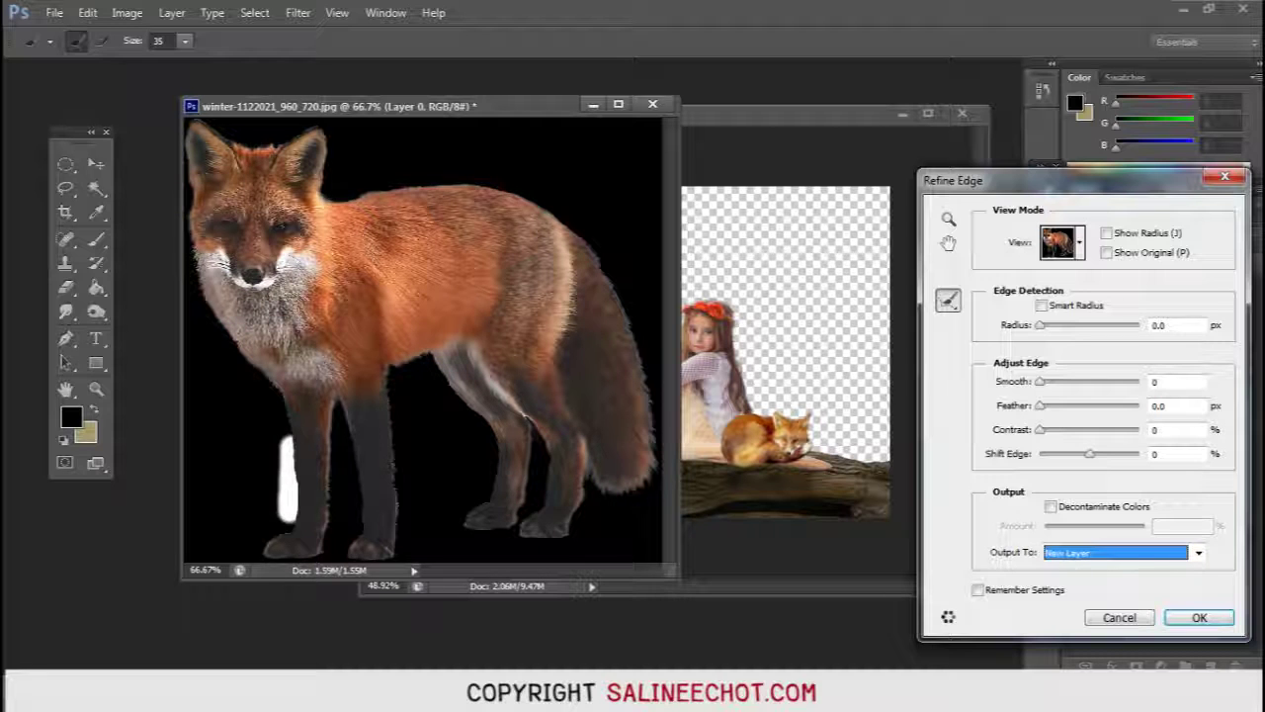
key("Return")
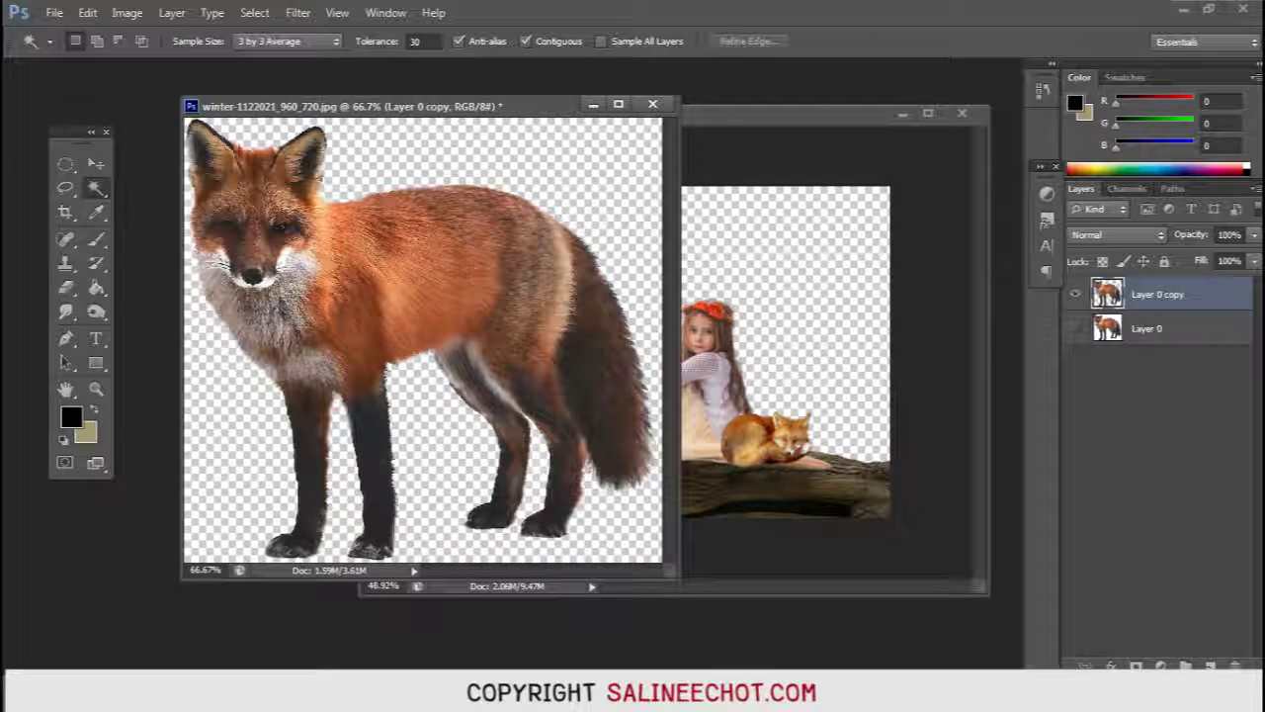
left_click_drag(346, 106, 375, 106)
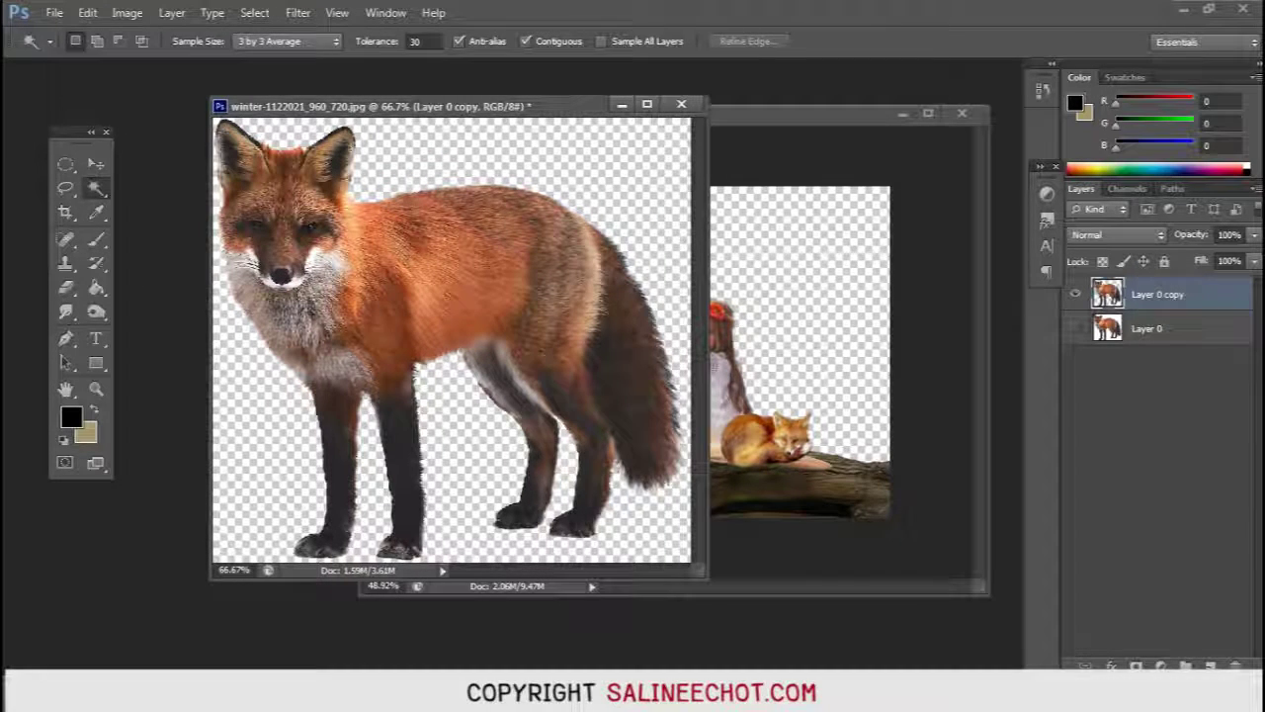
key("v")
key("ctrl+t")
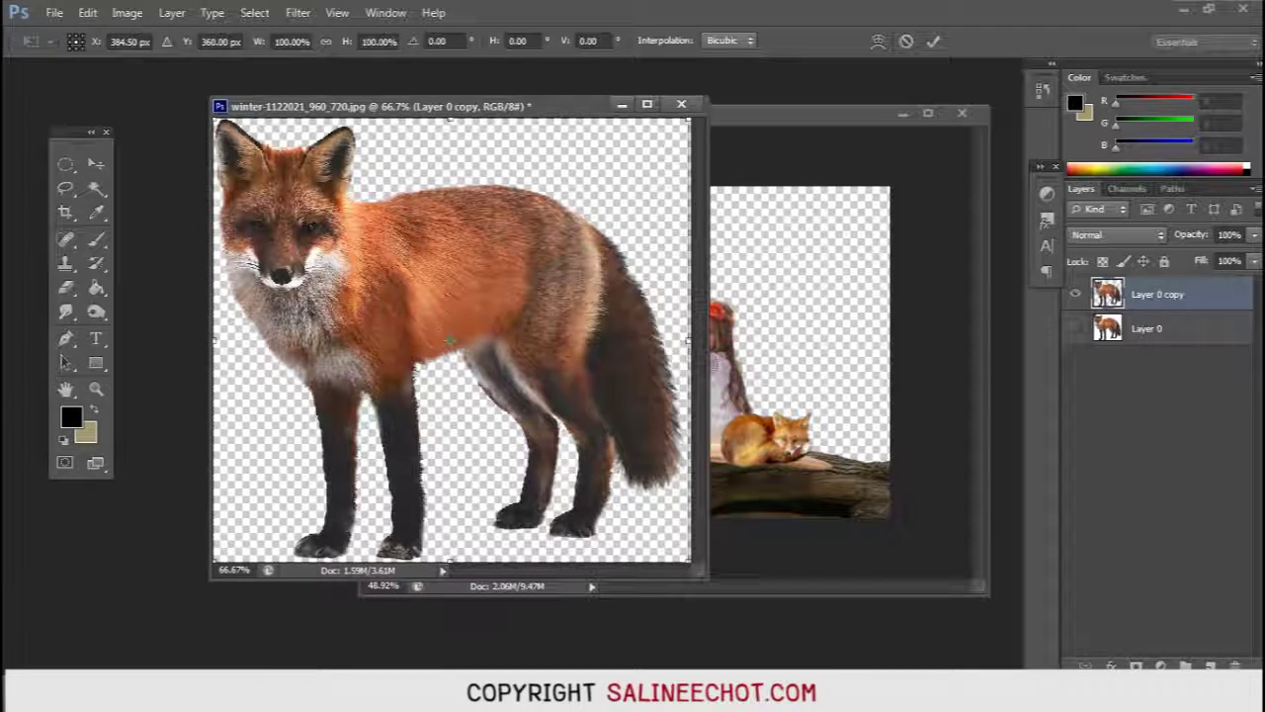
Step: Scale the fox to 86% and add a new layer beneath the fox copy
left_click_drag(690, 119, 655, 148)
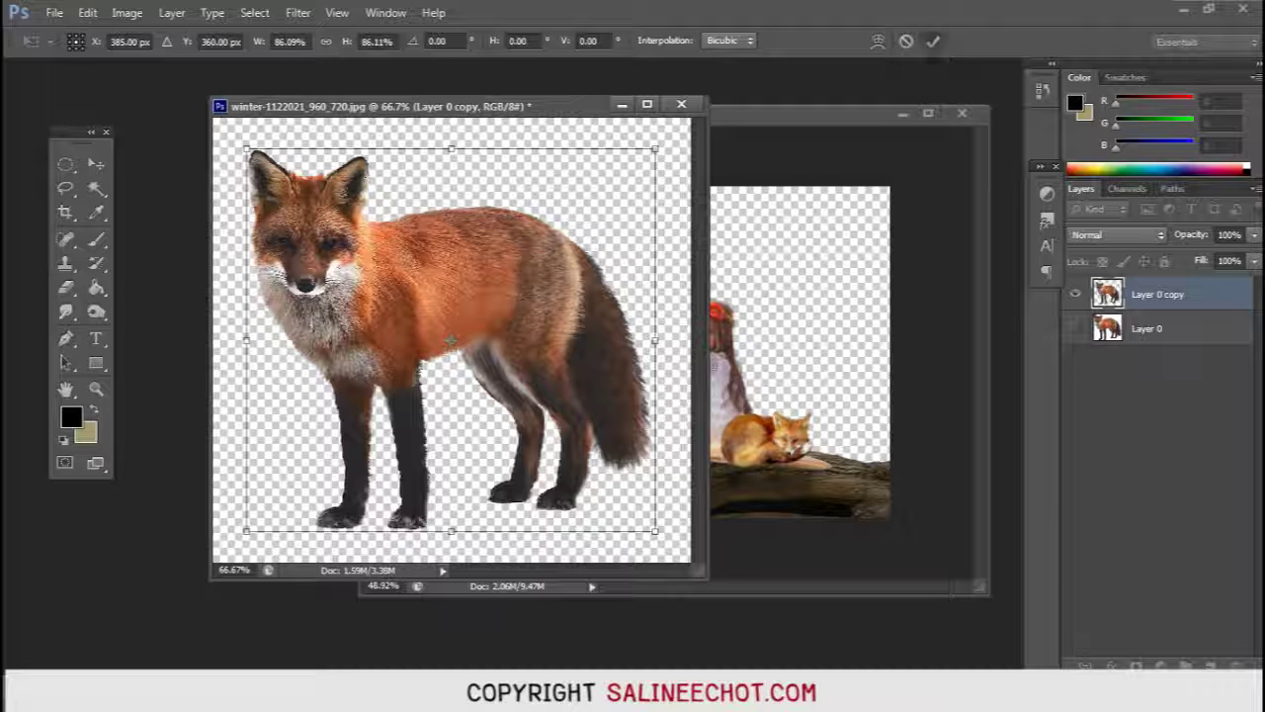
key("Return")
left_click(1208, 664)
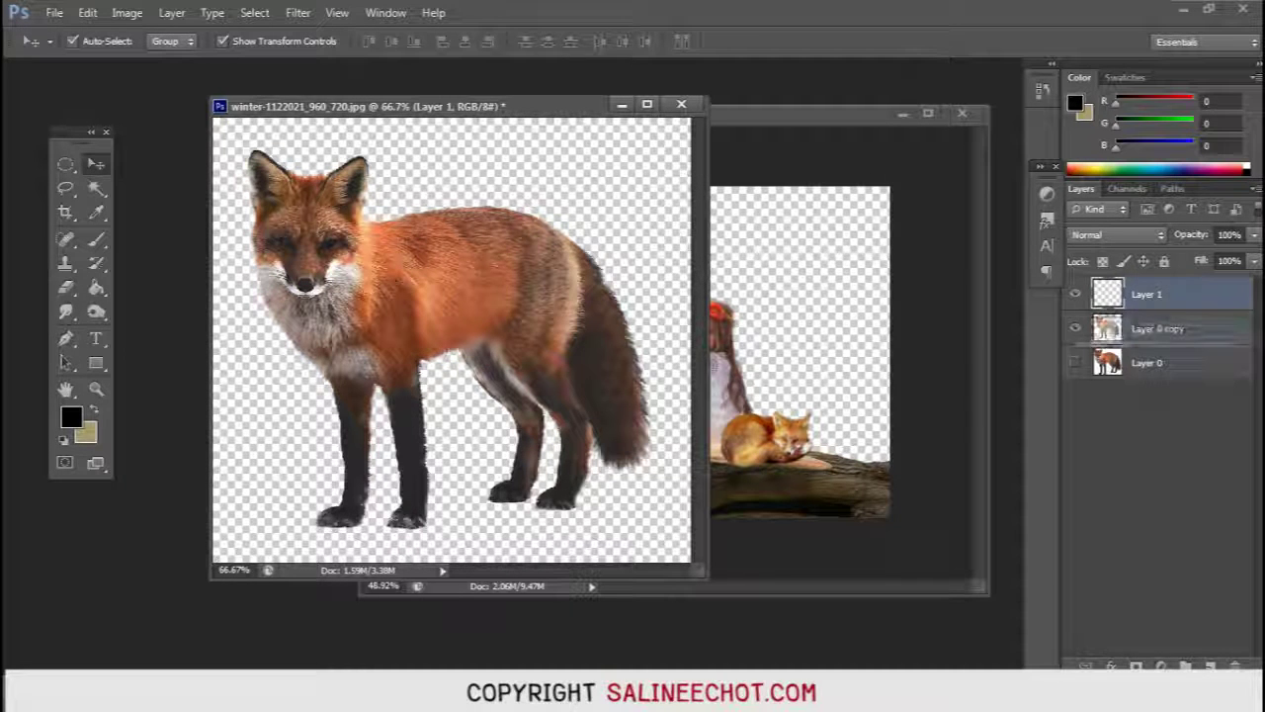
left_click_drag(1146, 293, 1147, 342)
Step: Fill the new layer with off-white #f3f0f0 using the Paint Bucket
left_click(71, 418)
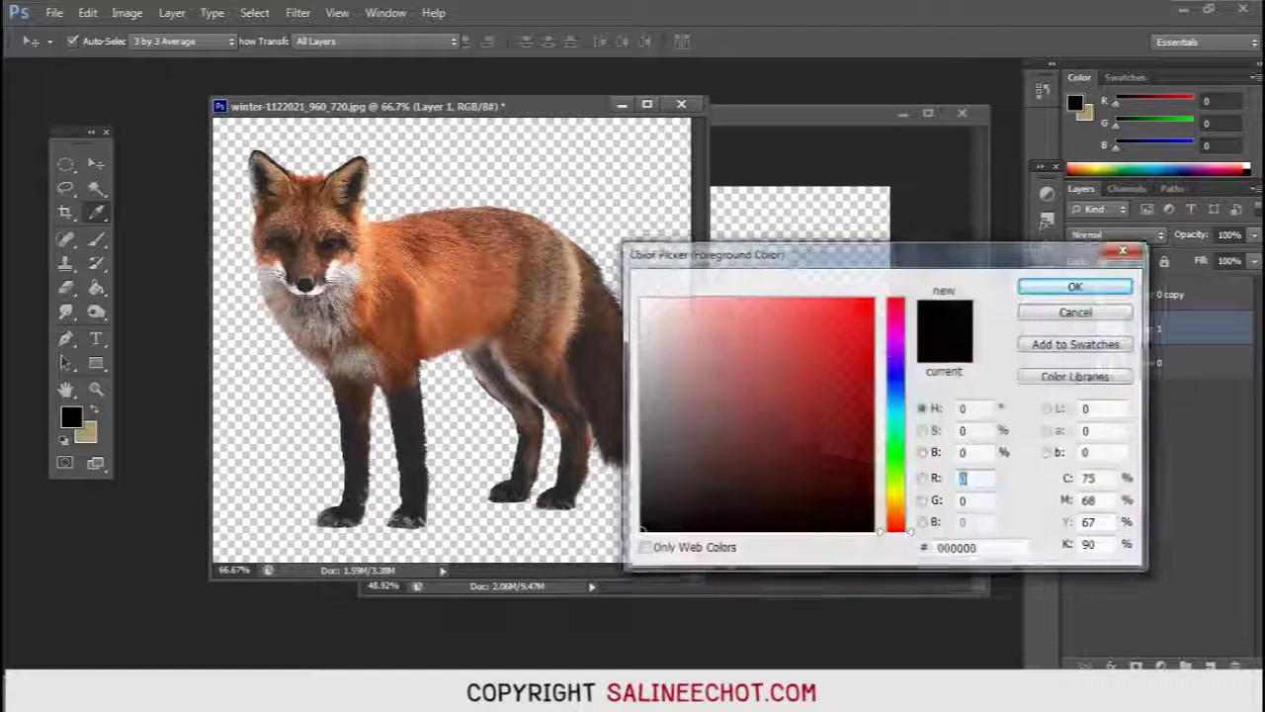
type("243")
key("Tab")
type("240")
key("Tab")
type("240")
key("Return")
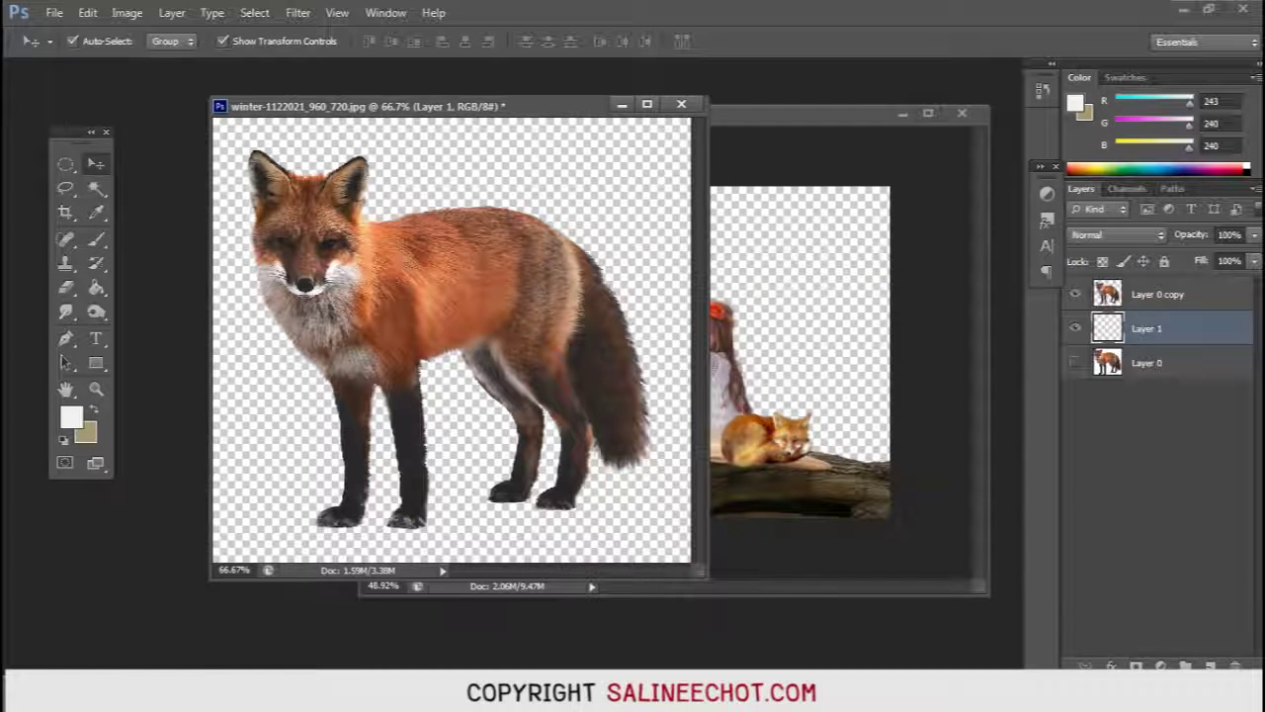
left_click(96, 287)
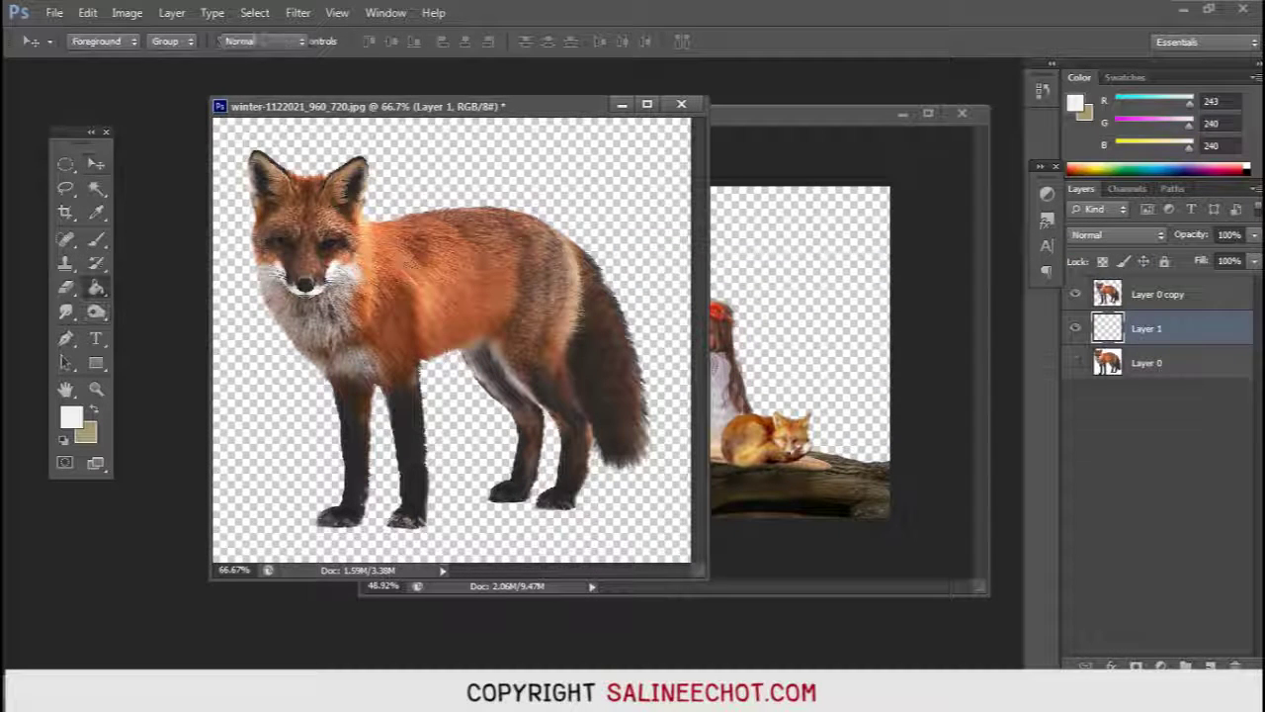
left_click(451, 340)
Step: Hide the fox copy layer and set the foreground colour to black
key("v")
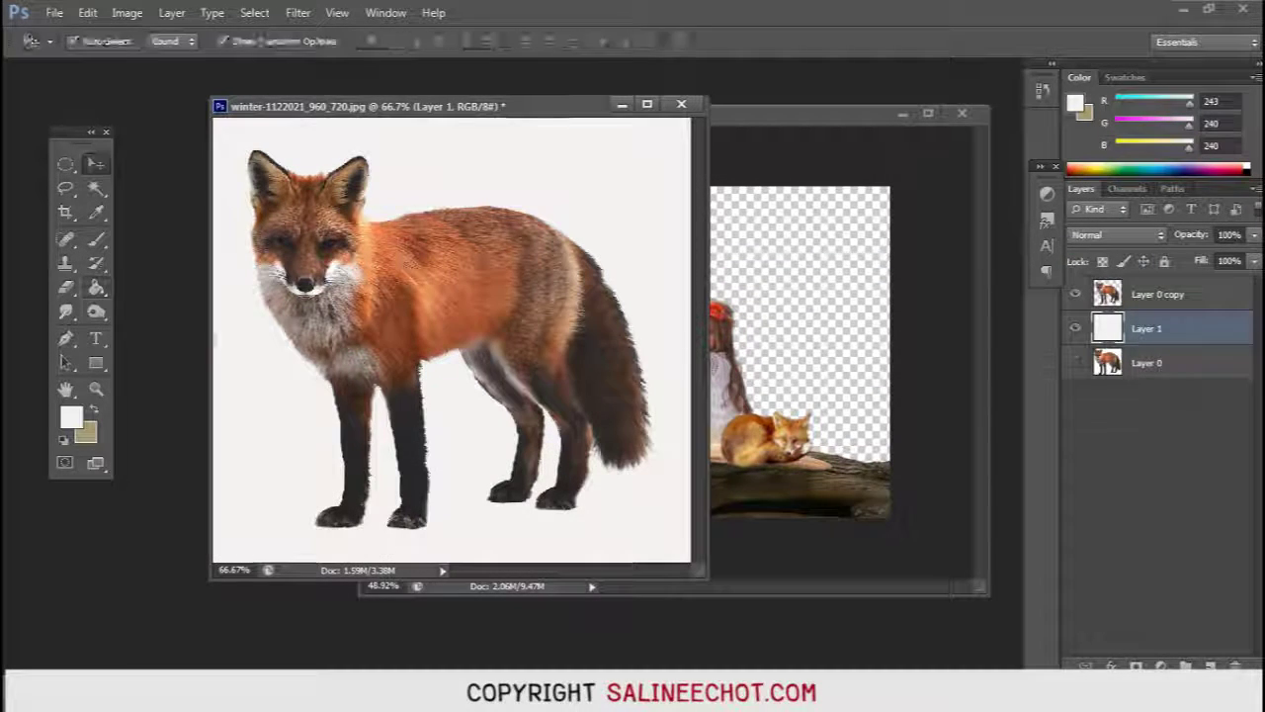
left_click(1075, 294)
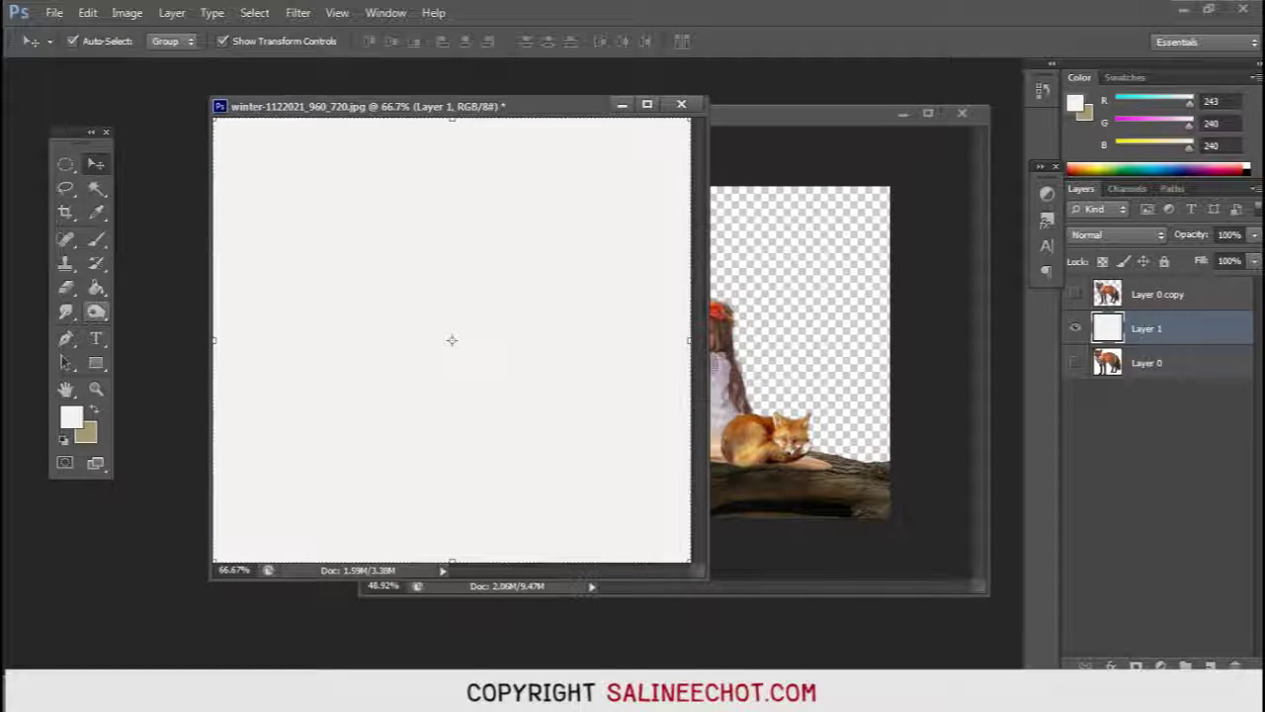
left_click(71, 417)
double_click(953, 548)
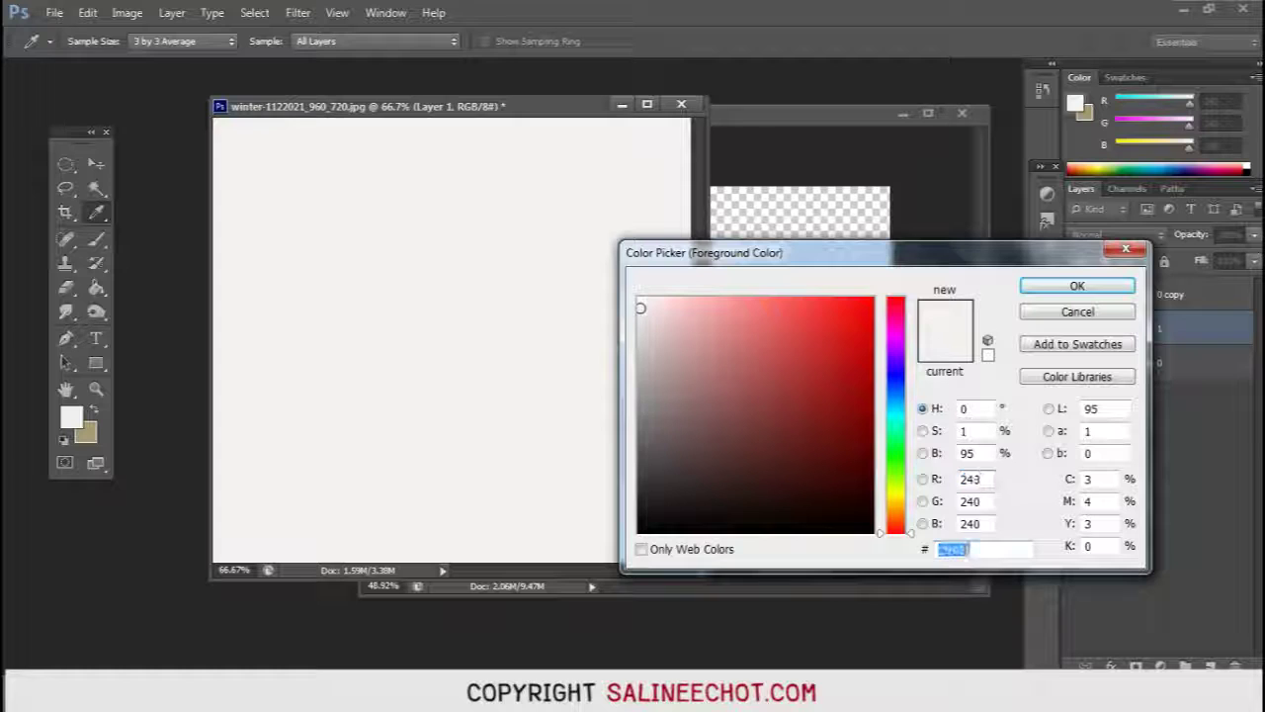
type("00000")
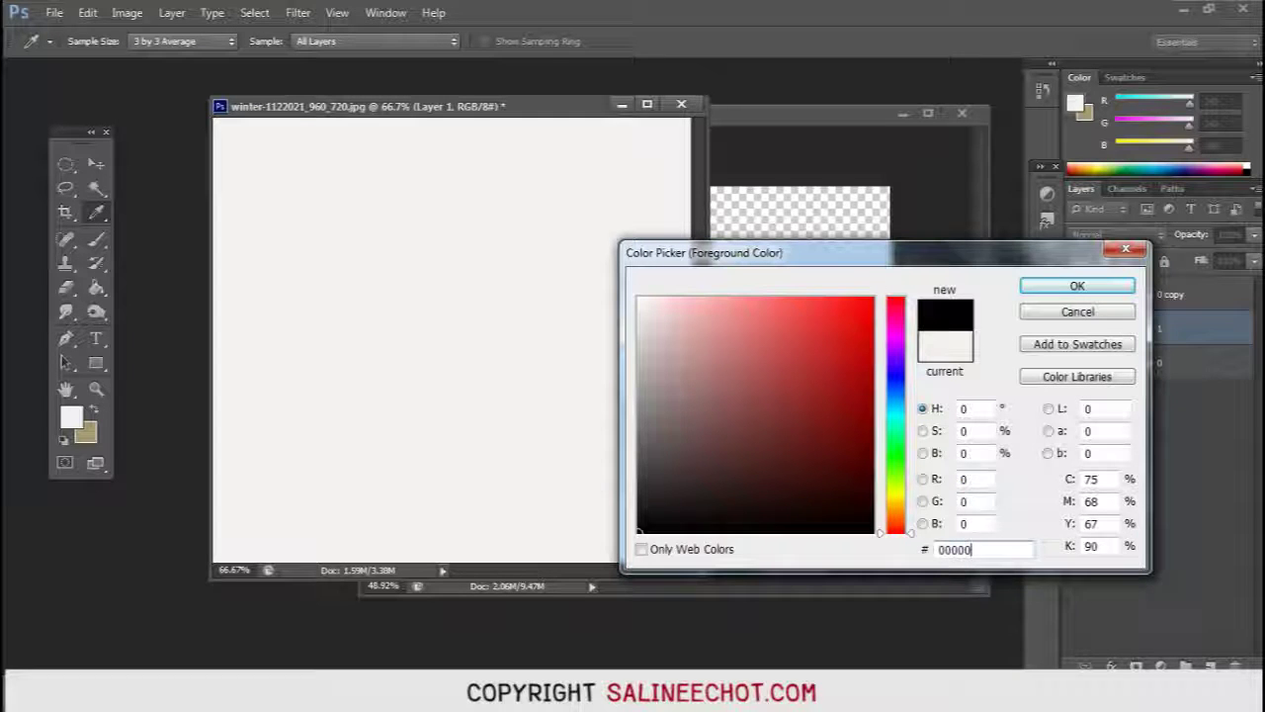
key("Return")
key("b")
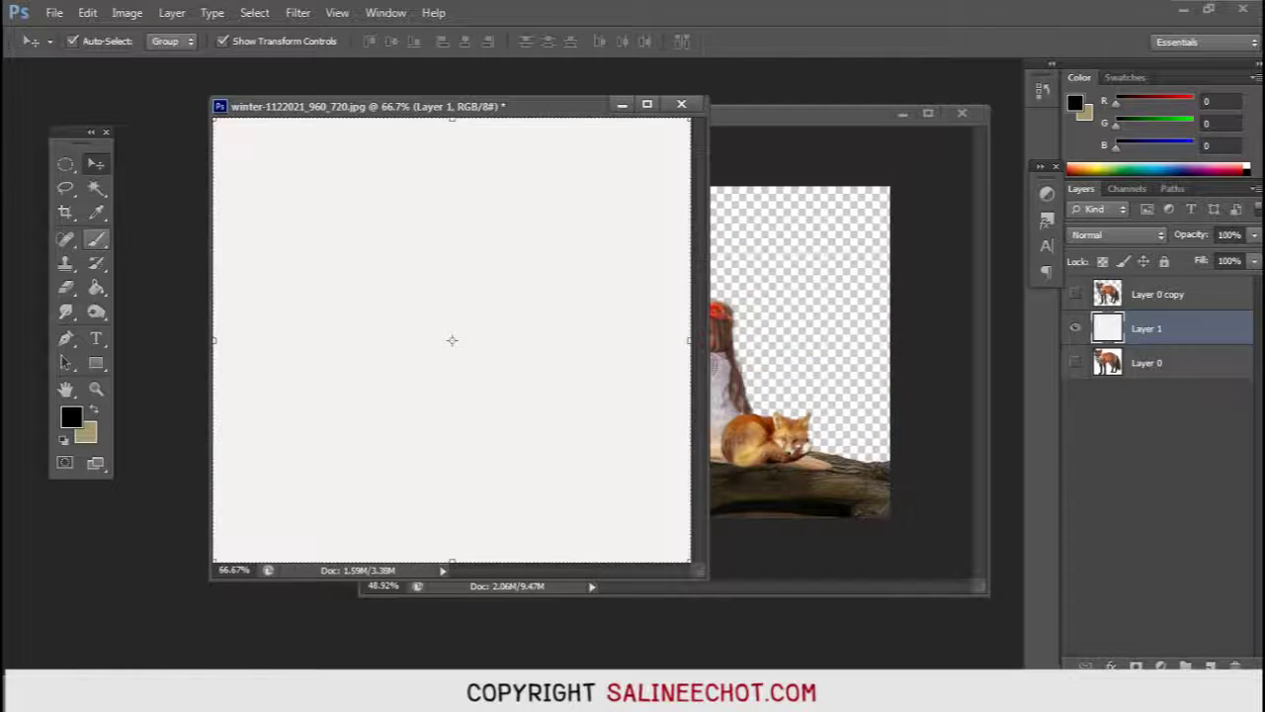
Step: Choose the hard round brush at 100% flow and opacity, sized to 90 px
left_click(95, 43)
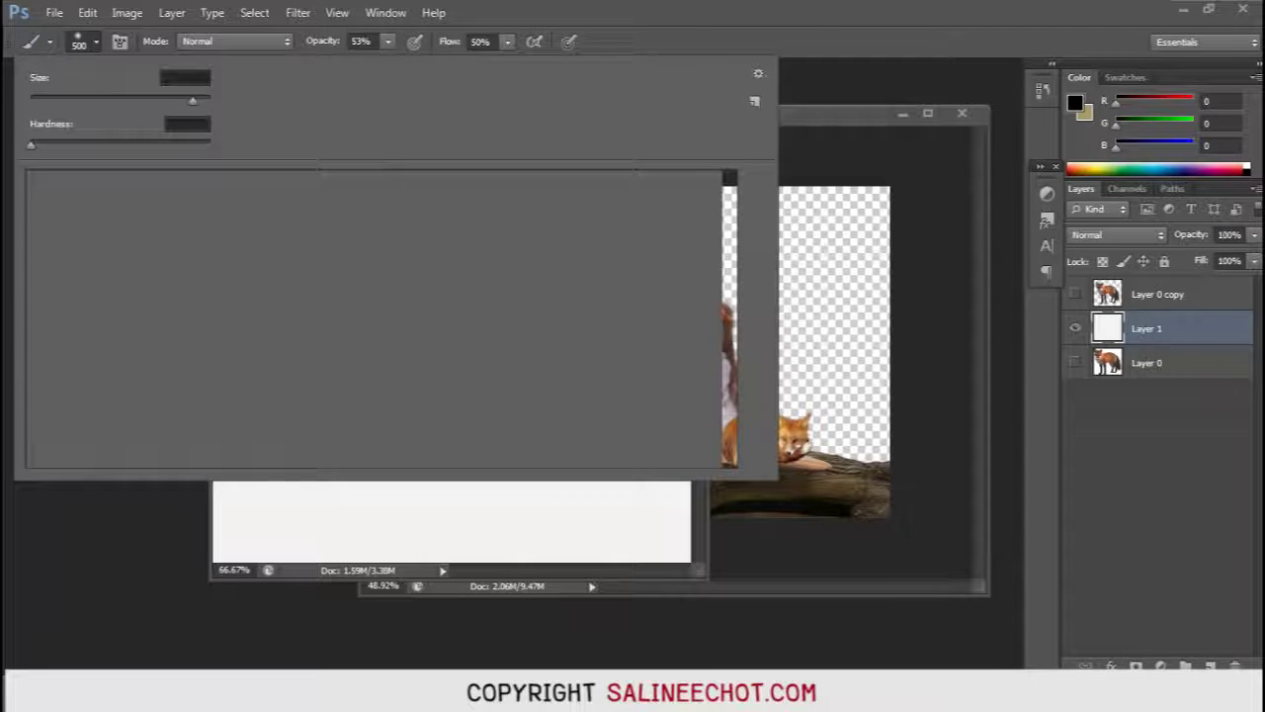
left_click(70, 185)
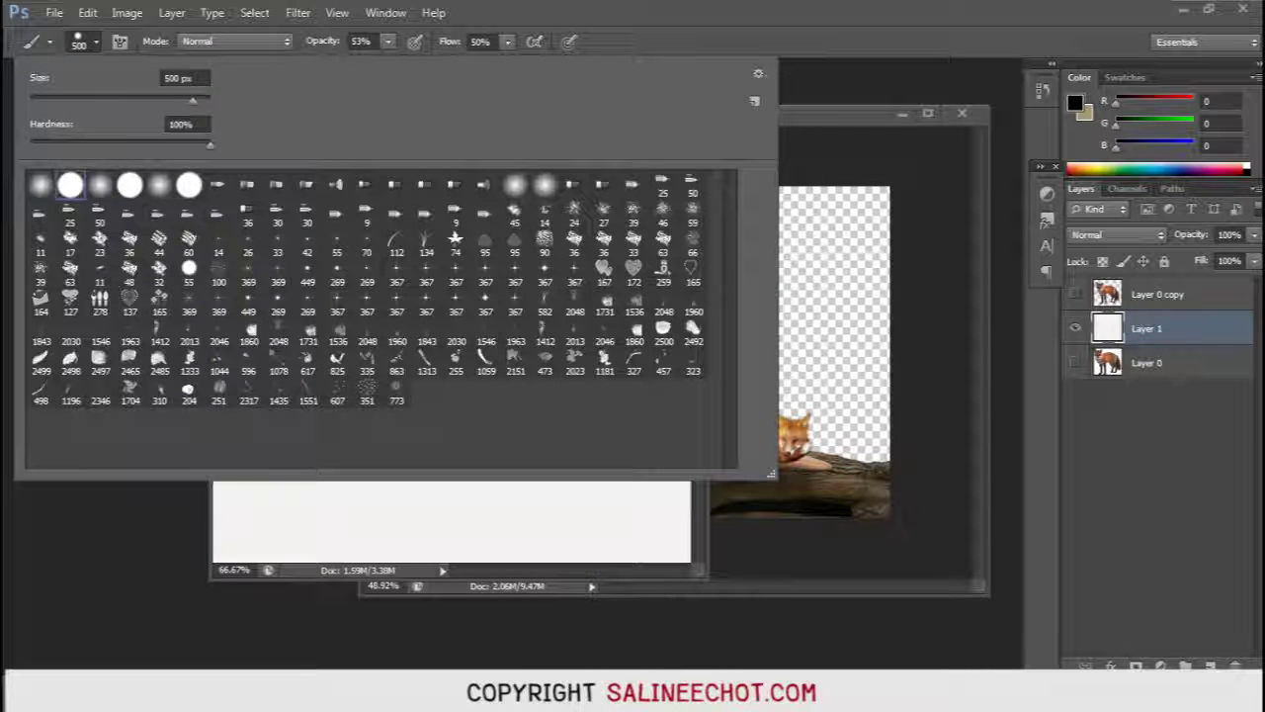
key("Return")
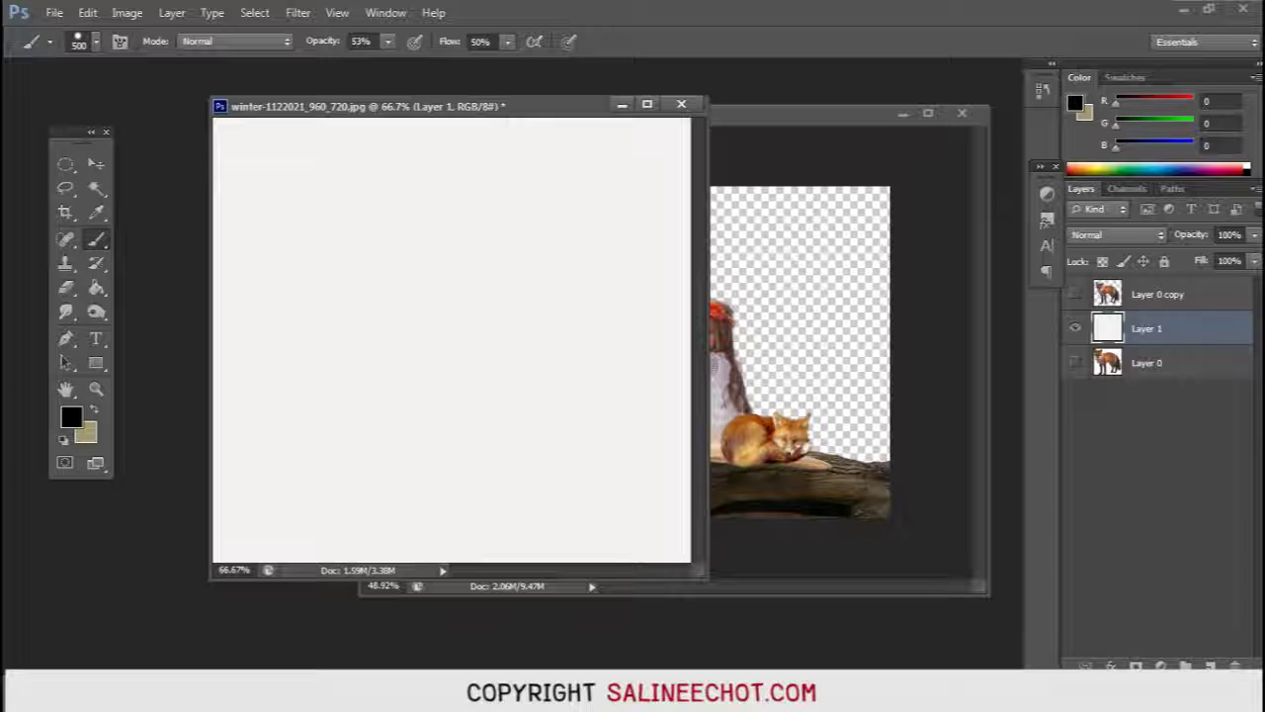
left_click(507, 42)
left_click_drag(507, 63, 555, 63)
left_click(387, 42)
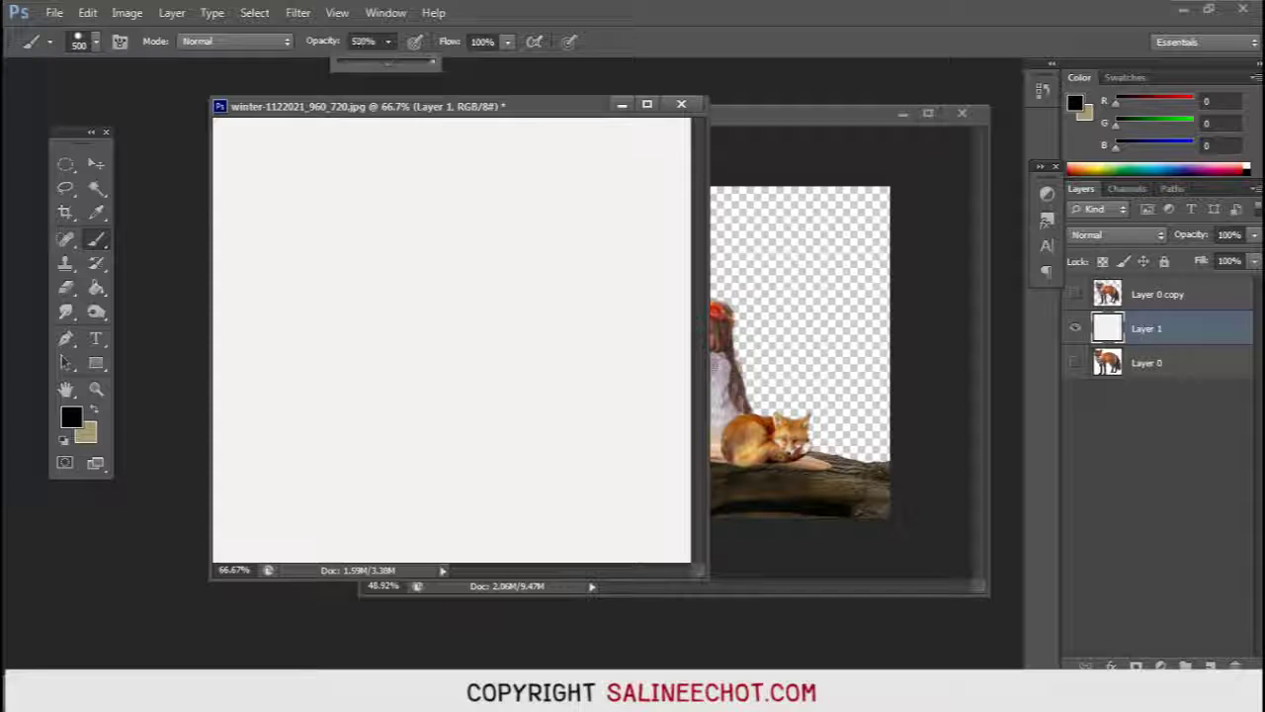
type("100")
key("Return")
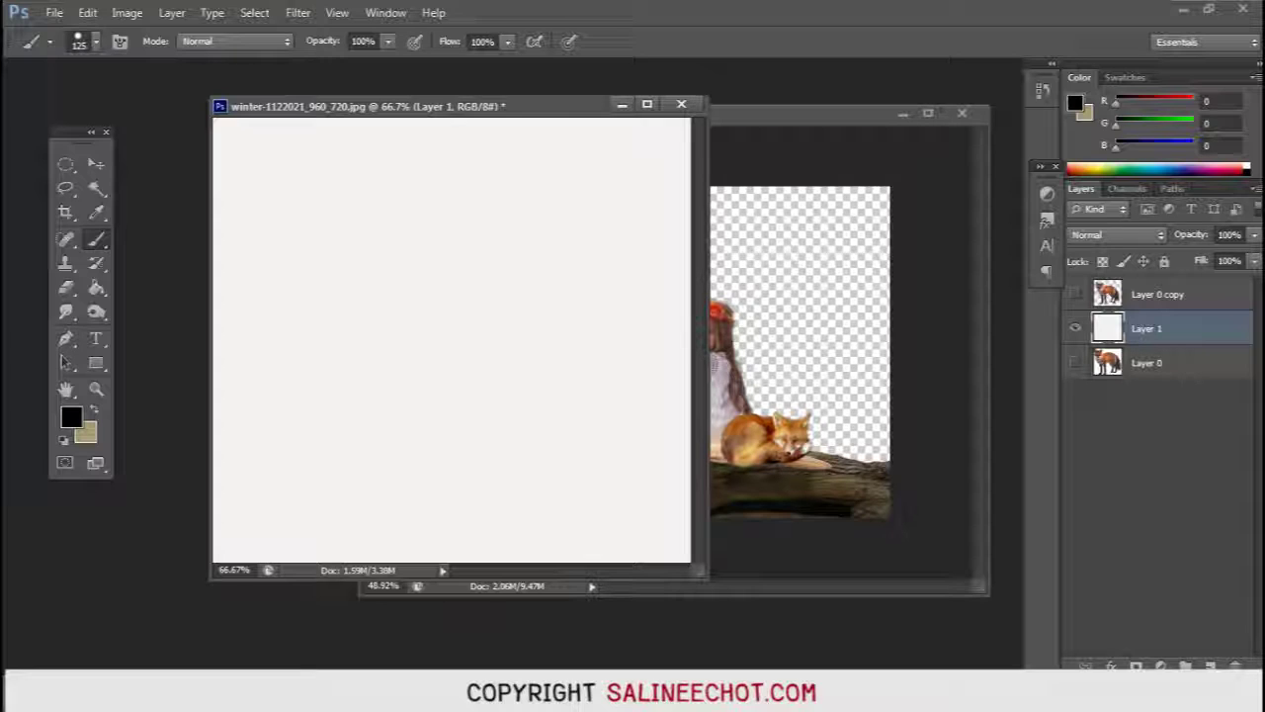
key("bracketleft")
key("bracketleft")
key("bracketright")
key("bracketleft")
key("bracketleft")
Step: Add a new layer and test black dots at 30 and 50 px, undoing them
left_click(1210, 667)
left_click(366, 276)
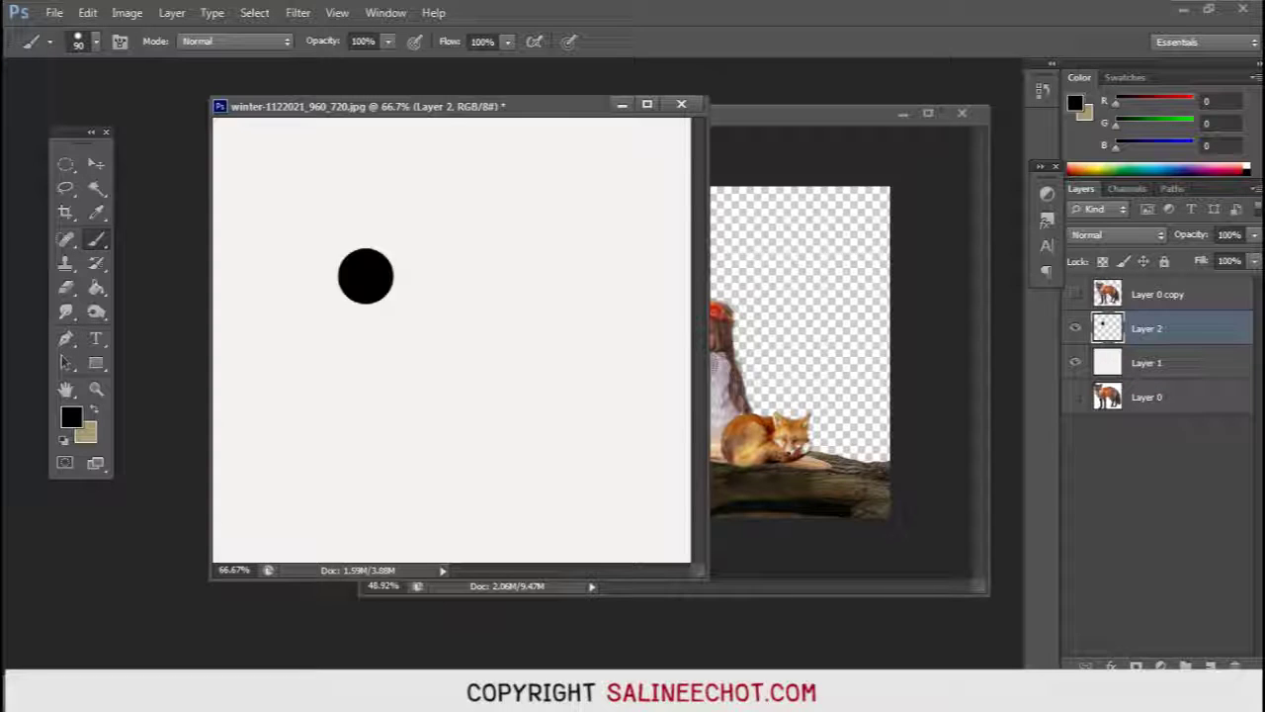
key("ctrl+z")
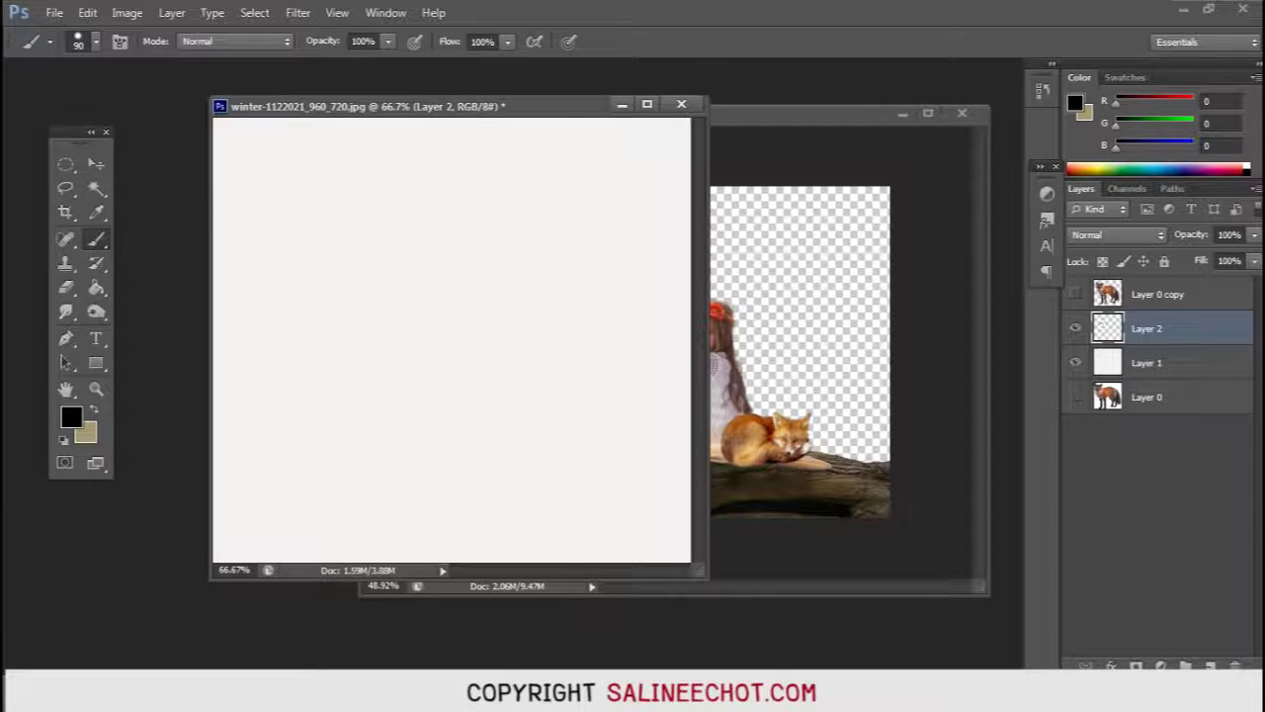
key("bracketright")
key("bracketright")
left_click(364, 285)
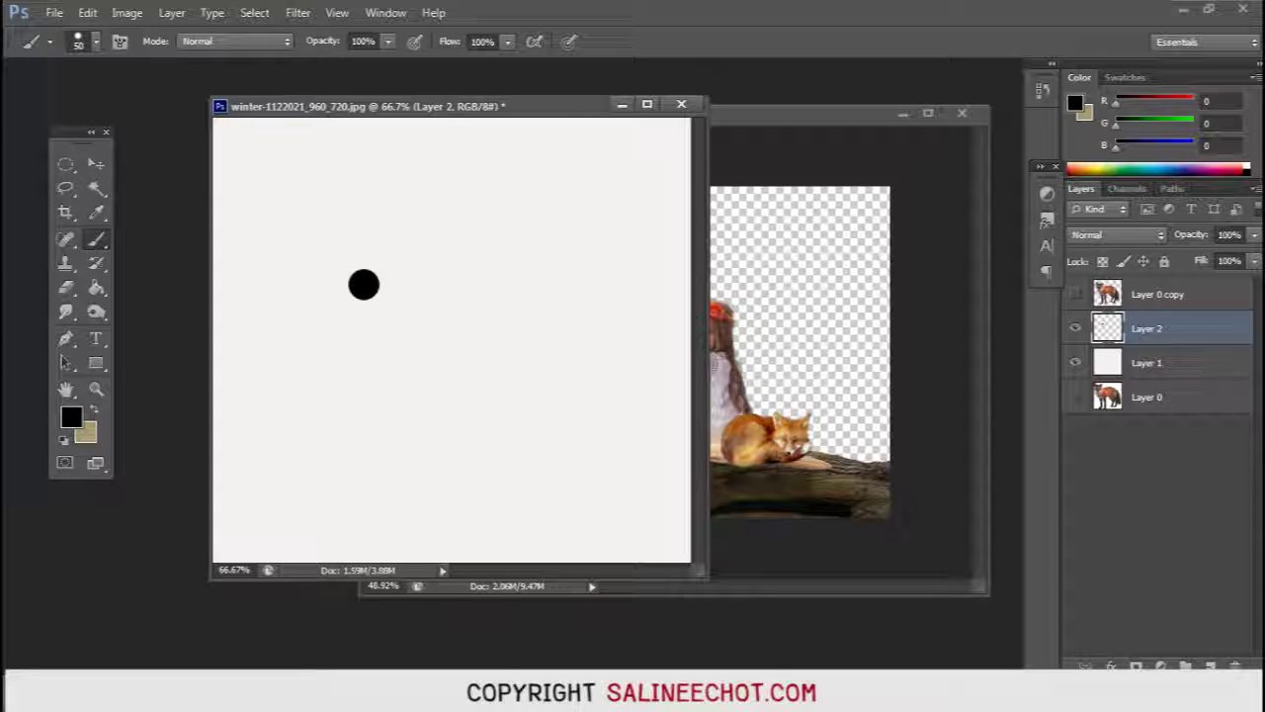
key("ctrl+z")
key("bracketleft")
key("bracketleft")
Step: Stamp about two dozen 30 px black dots into a rough circular cluster
left_click(385, 278)
left_click(431, 280)
left_click(475, 301)
left_click(493, 358)
left_click(422, 348)
left_click(440, 311)
left_click(459, 342)
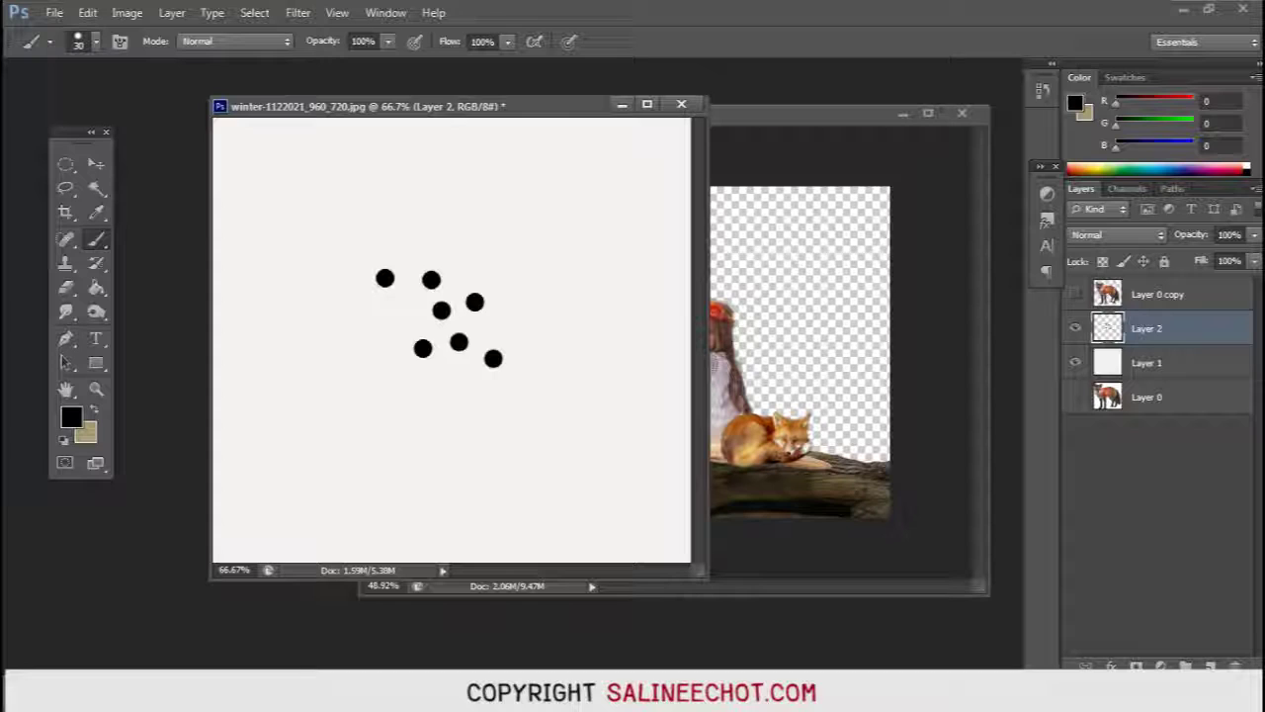
left_click(382, 317)
left_click(355, 306)
left_click(338, 354)
left_click(386, 355)
left_click(421, 385)
left_click(460, 382)
left_click(392, 399)
left_click(440, 422)
left_click(479, 403)
left_click(356, 411)
left_click(397, 431)
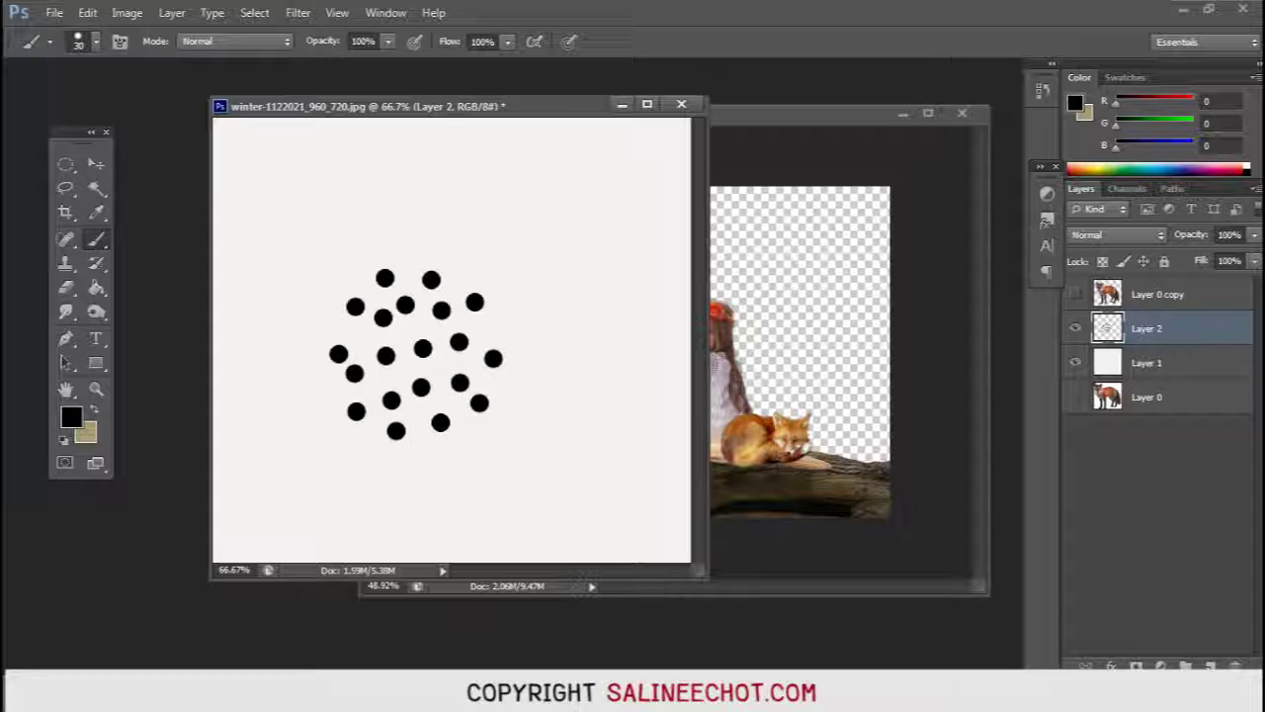
left_click(330, 391)
left_click(324, 326)
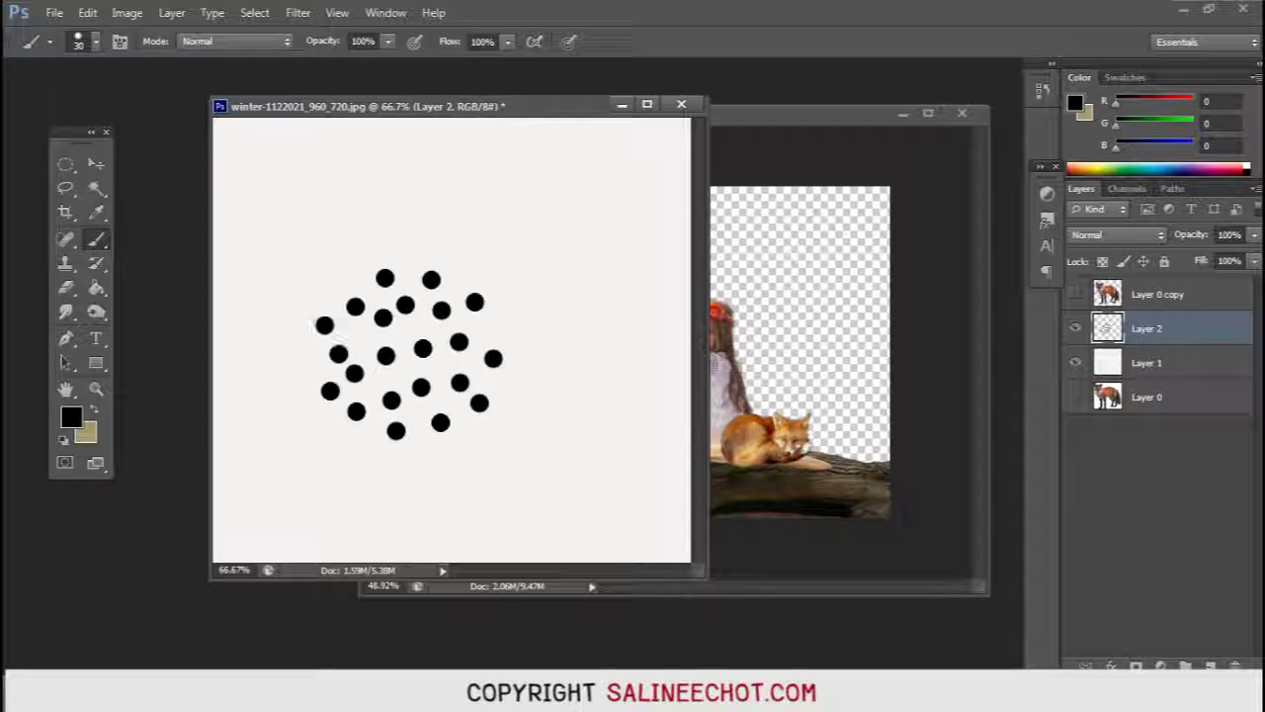
left_click(365, 342)
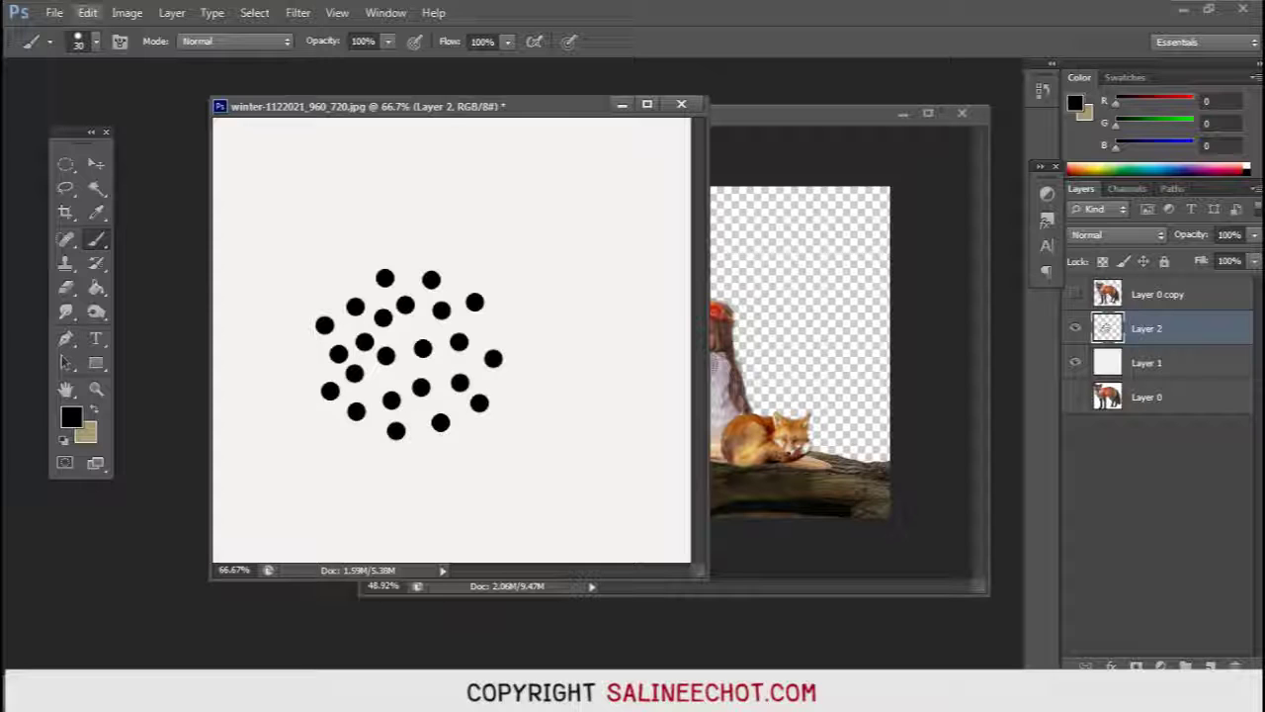
left_click(87, 12)
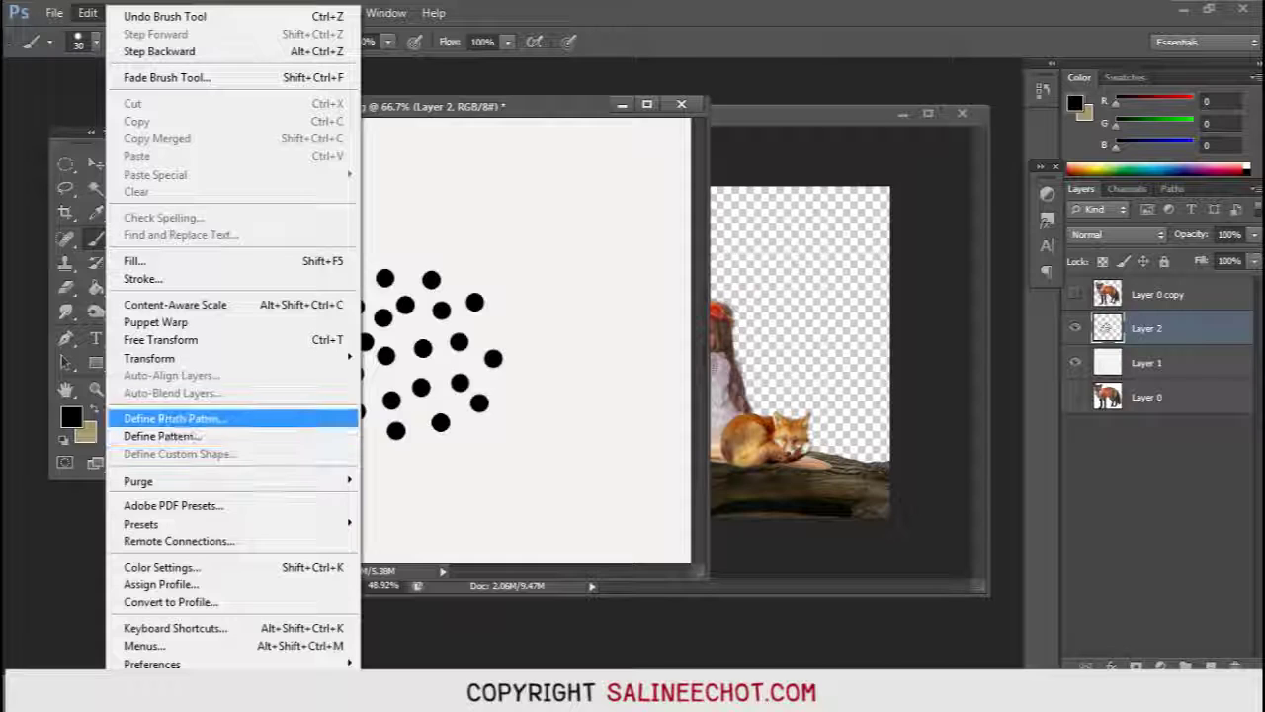
Step: Define the dot cluster as a brush preset named 'bu'
left_click(173, 418)
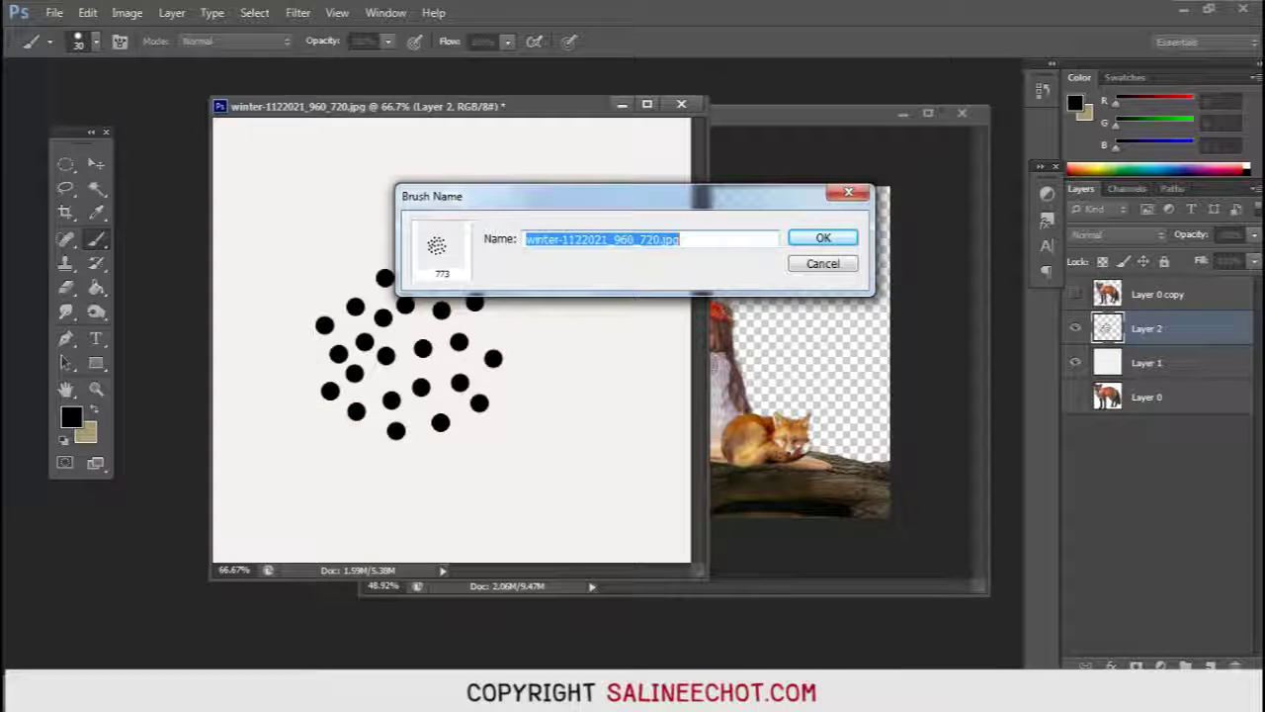
type("bu")
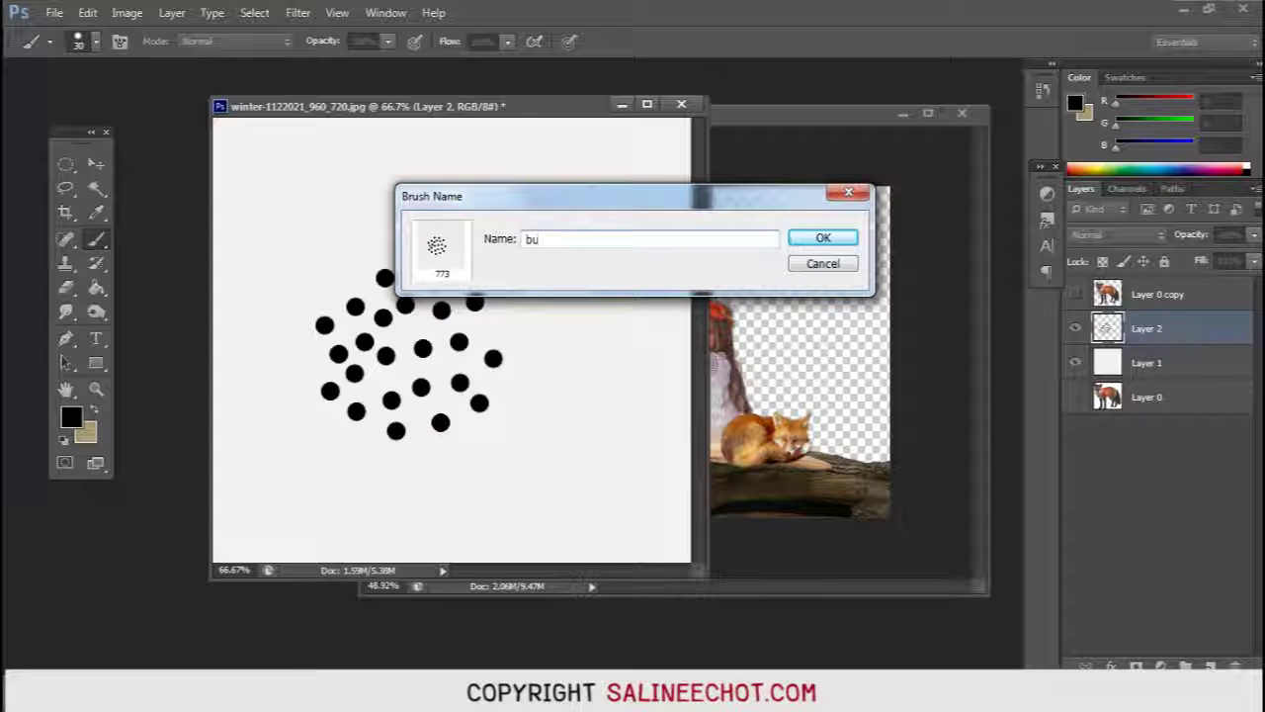
key("Return")
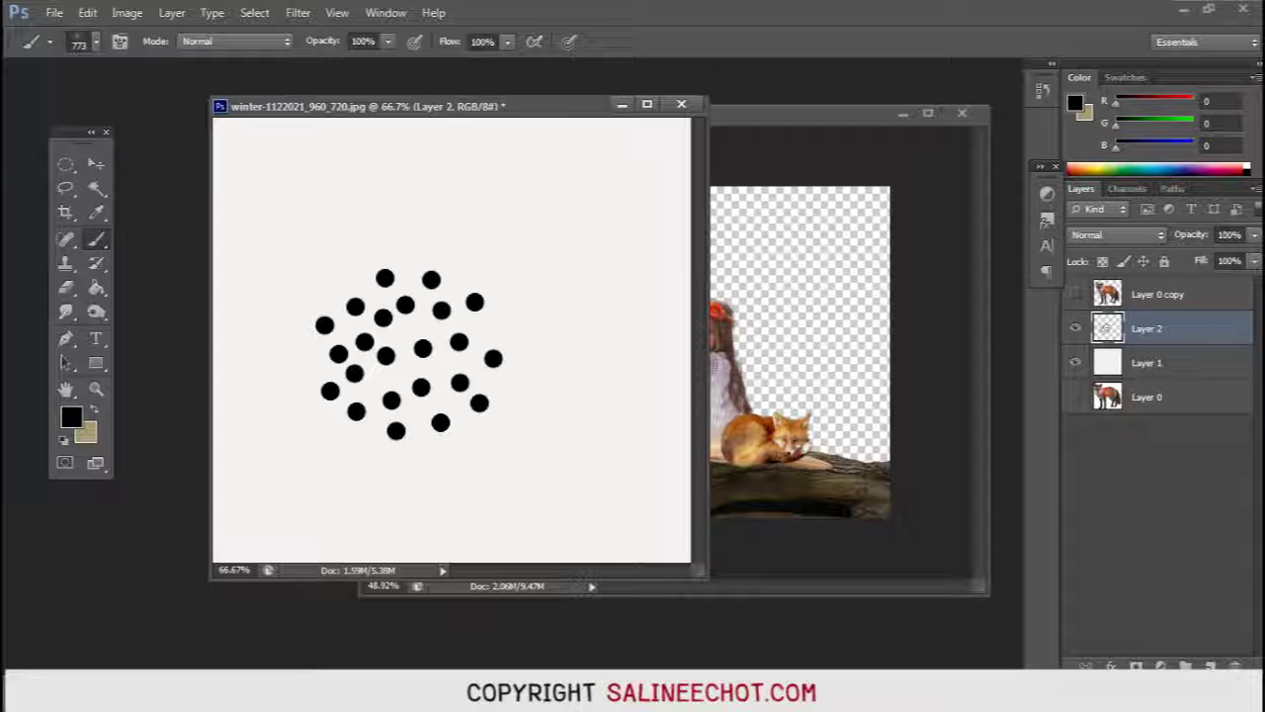
left_click(89, 41)
Step: Hide the dots layer, then show and select the standing fox layer
left_click(1075, 328)
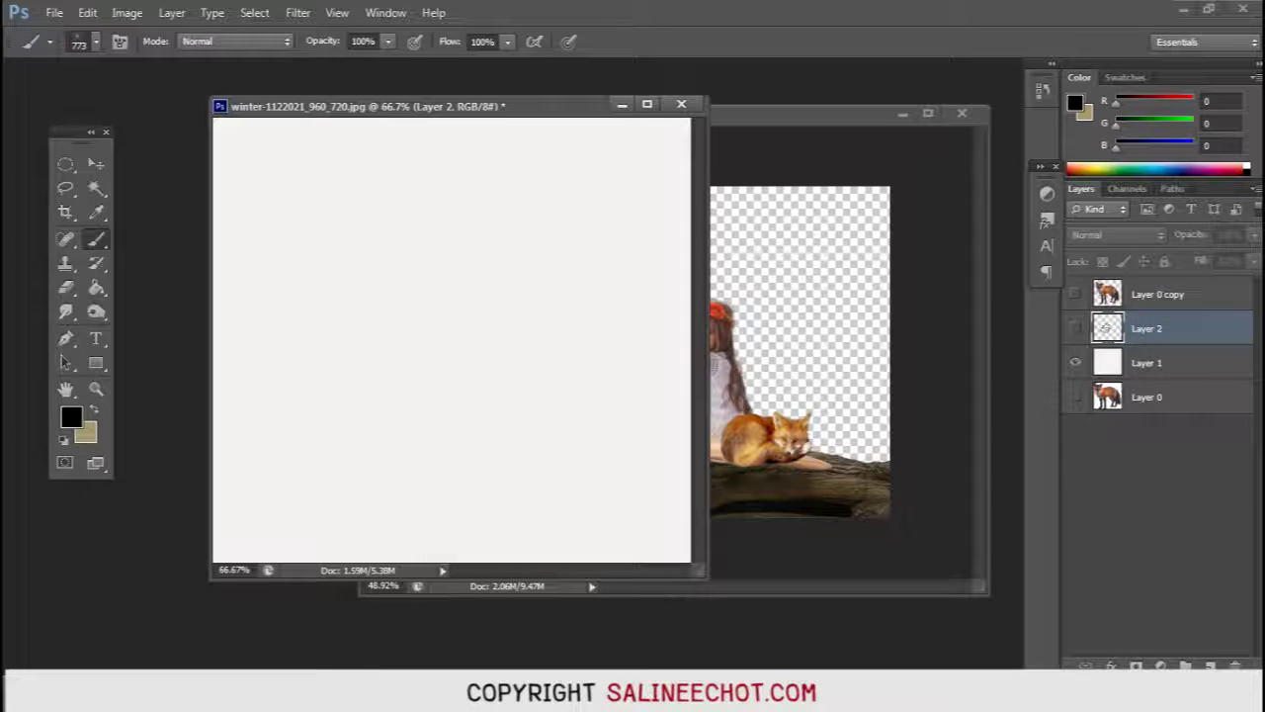
left_click(1075, 293)
left_click(1157, 293)
Step: Smudge the fur along the fox's back with the Smudge tool at 47% strength
key("r")
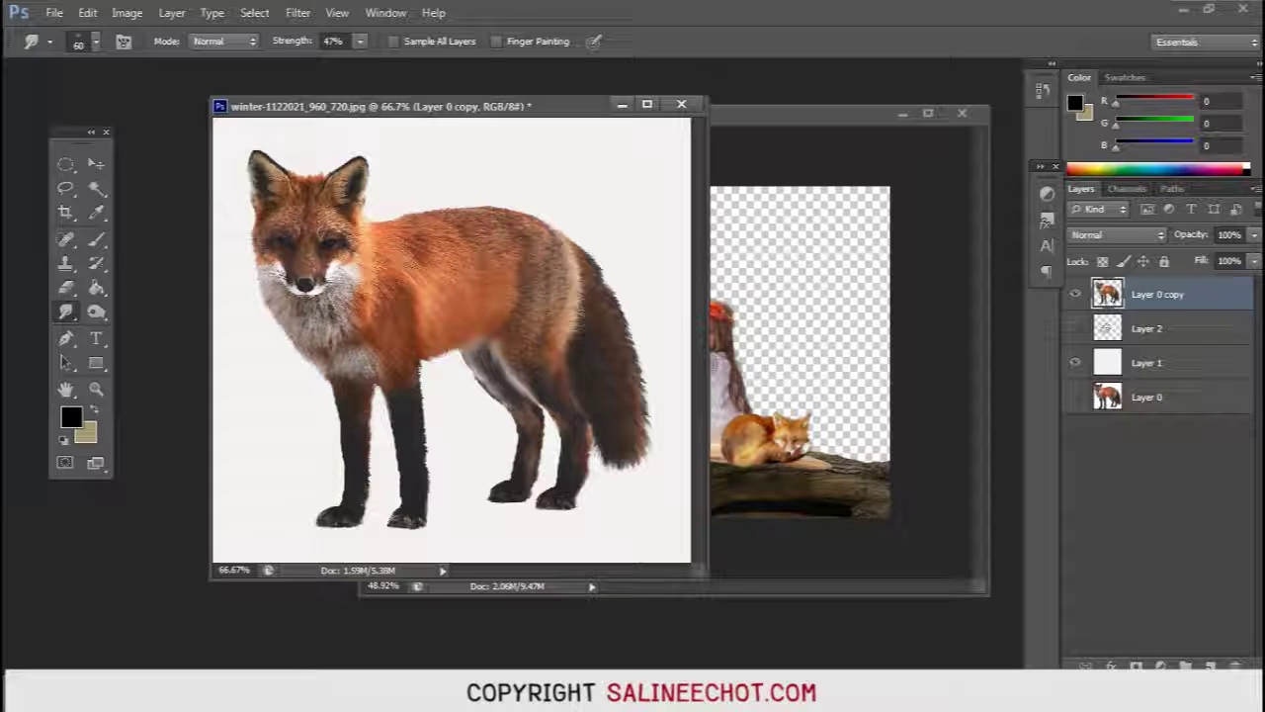
left_click(324, 41)
key("Return")
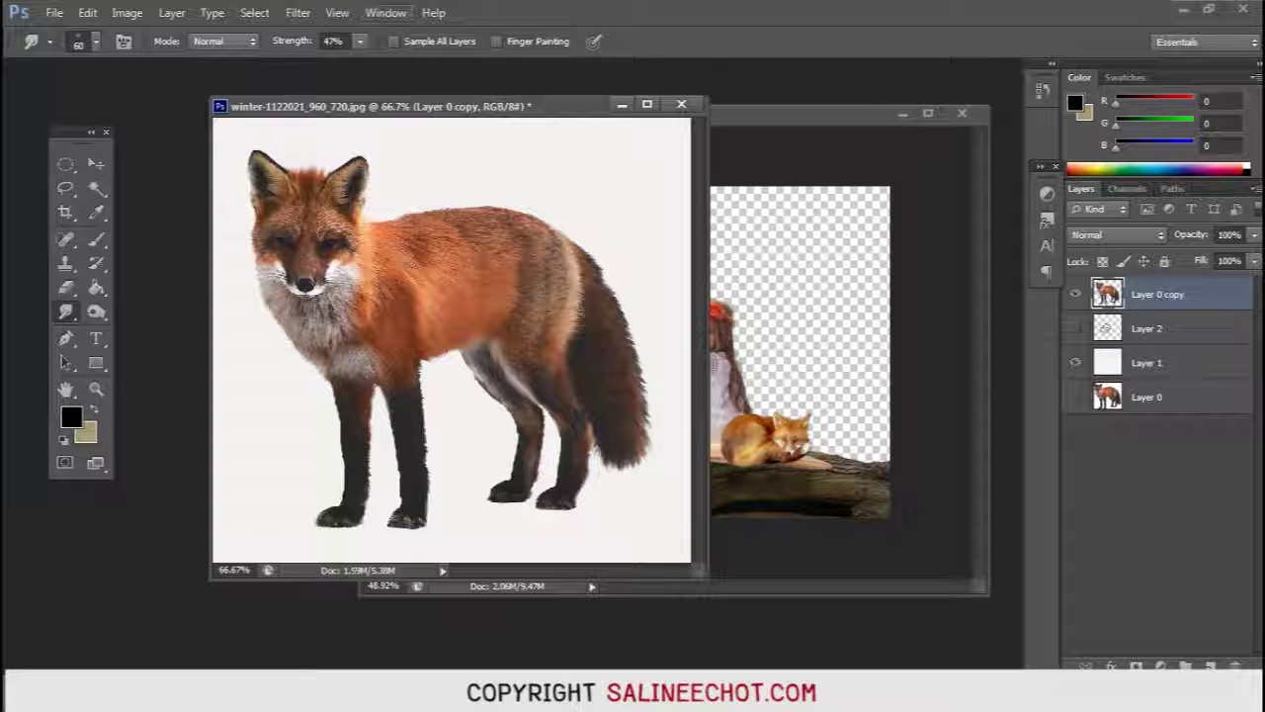
scroll(366, 206, "up", 2)
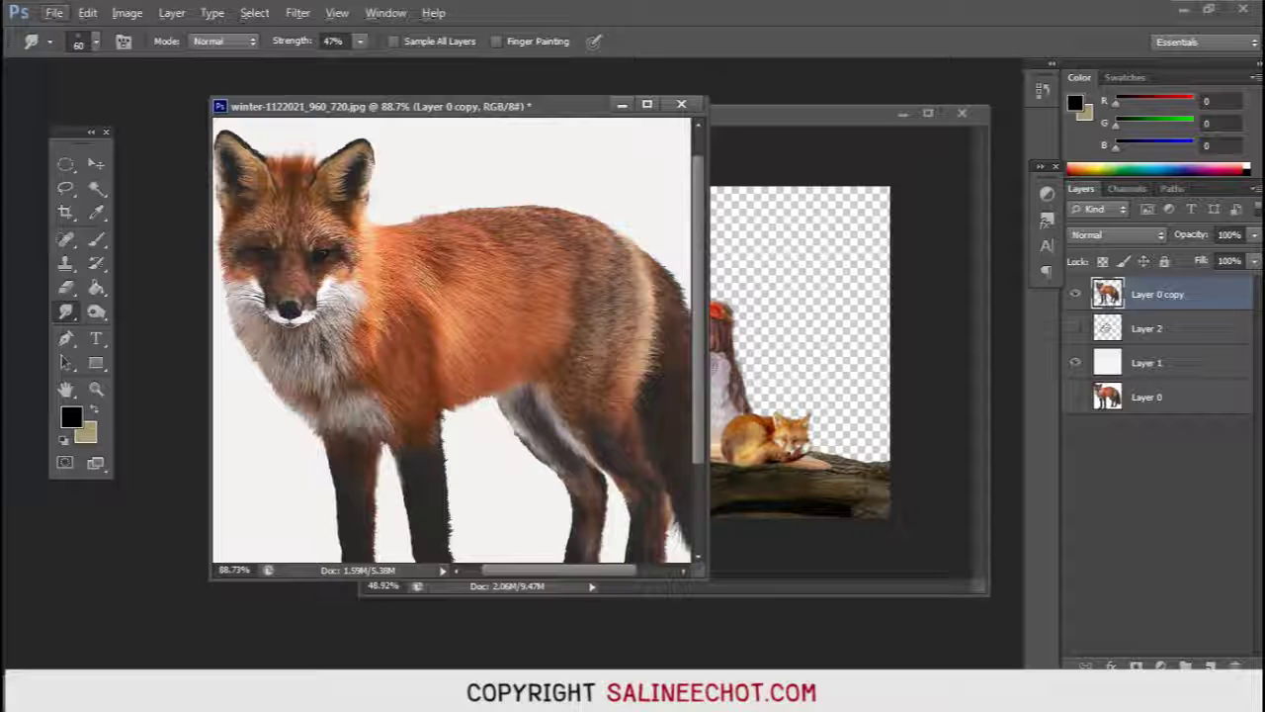
left_click_drag(384, 224, 435, 212)
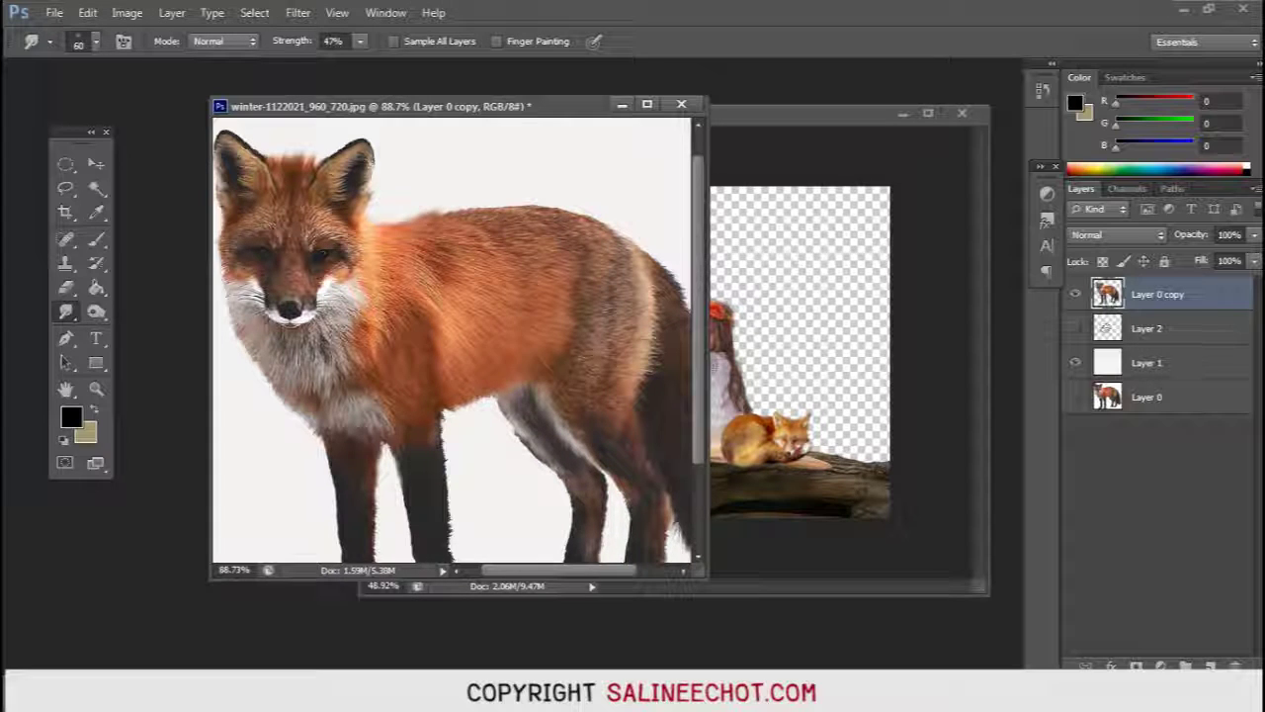
mouse_move(439, 215)
left_mouse_down()
mouse_move(599, 206)
mouse_move(639, 226)
mouse_move(661, 263)
mouse_move(658, 247)
left_mouse_up()
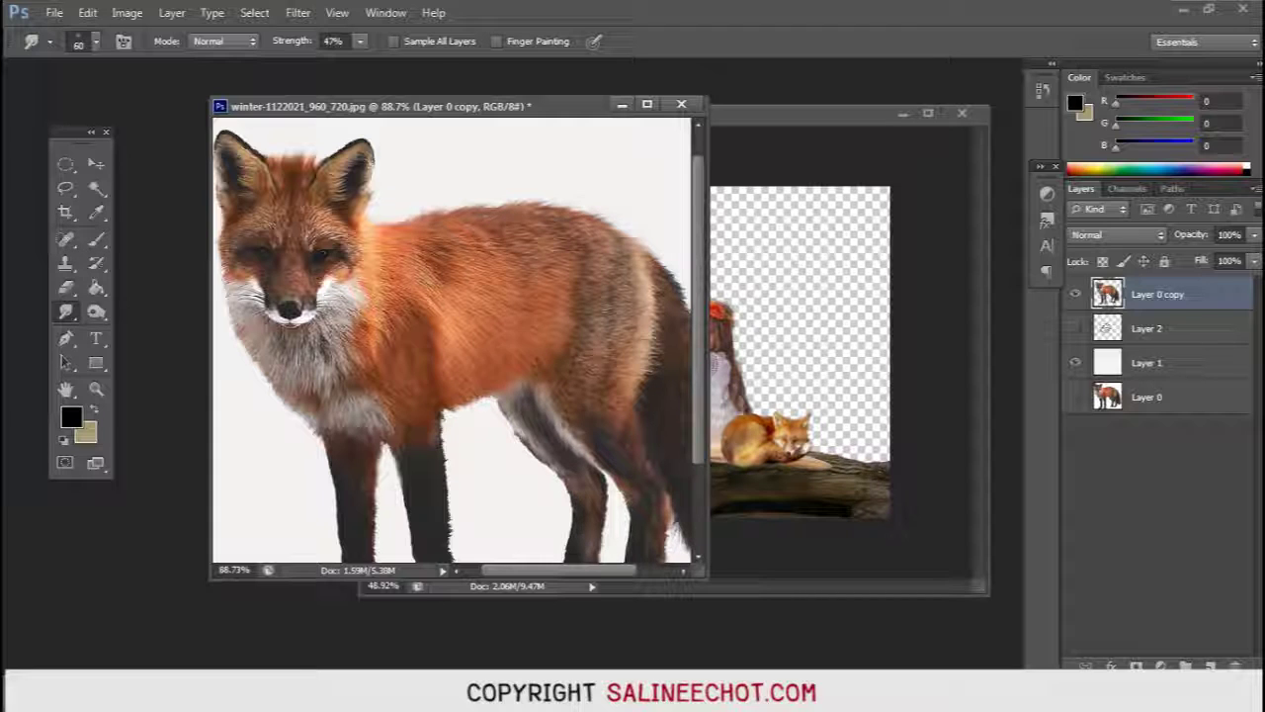
Step: Smudge the fur edges on the fox's ear, cheeks and forehead
scroll(452, 353, "left", 2)
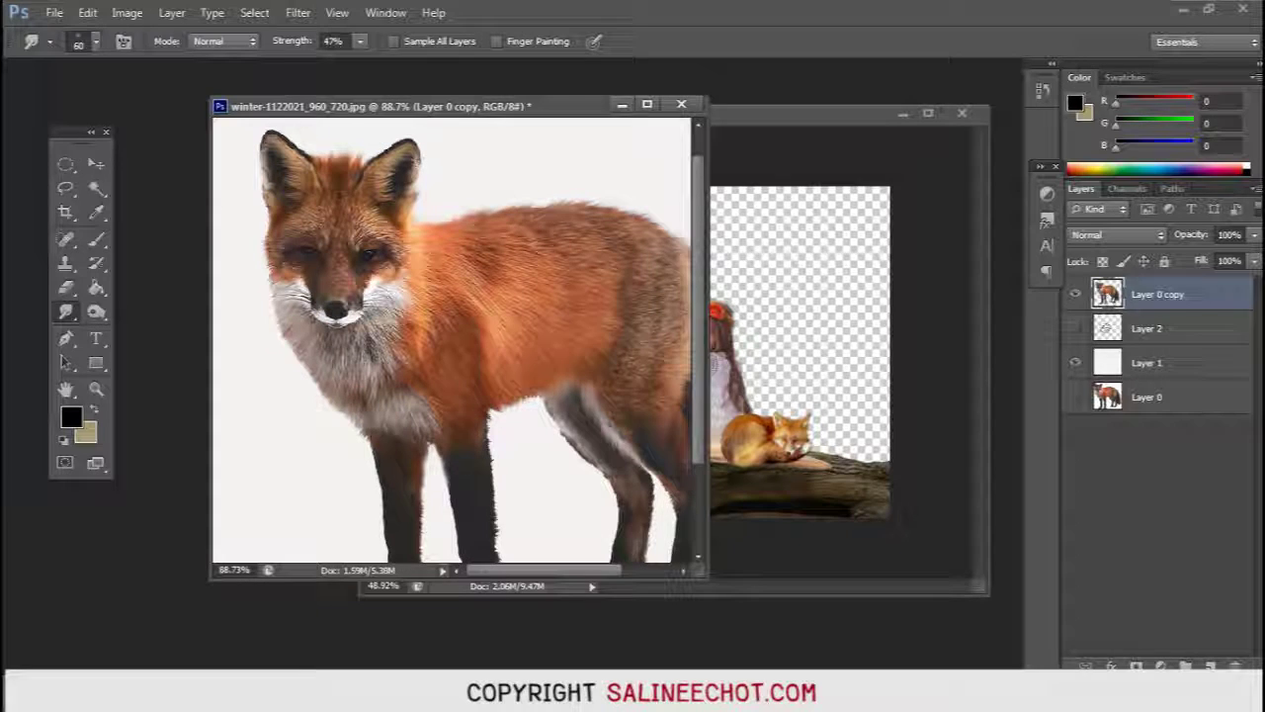
left_click_drag(267, 192, 265, 281)
left_click_drag(267, 223, 266, 249)
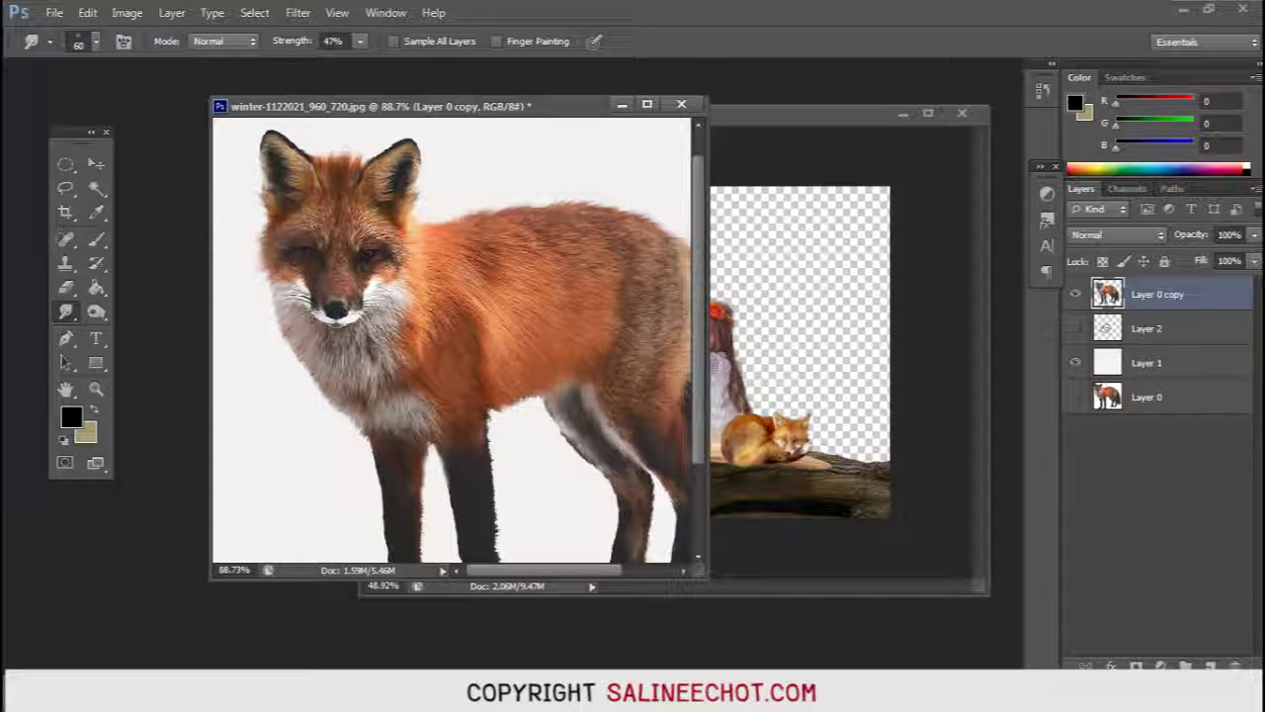
mouse_move(387, 213)
left_mouse_down()
mouse_move(368, 235)
mouse_move(407, 246)
left_mouse_up()
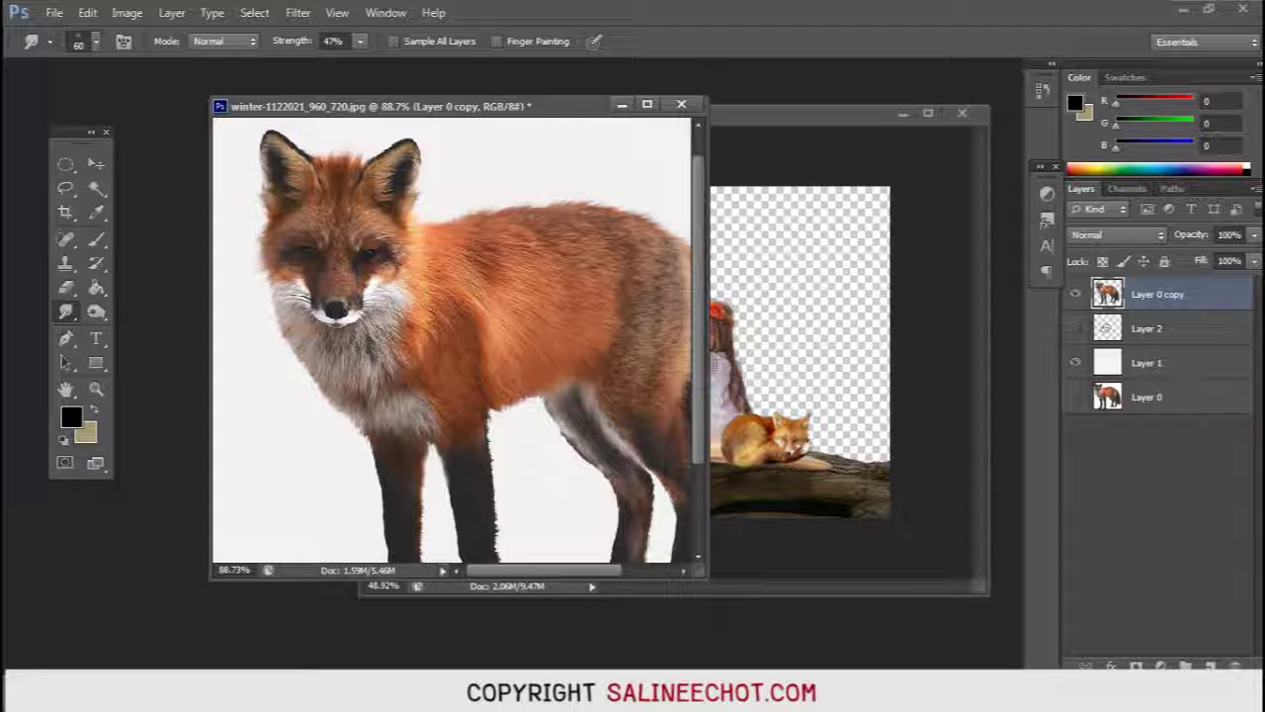
mouse_move(271, 286)
left_mouse_down()
mouse_move(278, 330)
mouse_move(313, 385)
mouse_move(341, 393)
mouse_move(334, 409)
mouse_move(371, 453)
left_mouse_up()
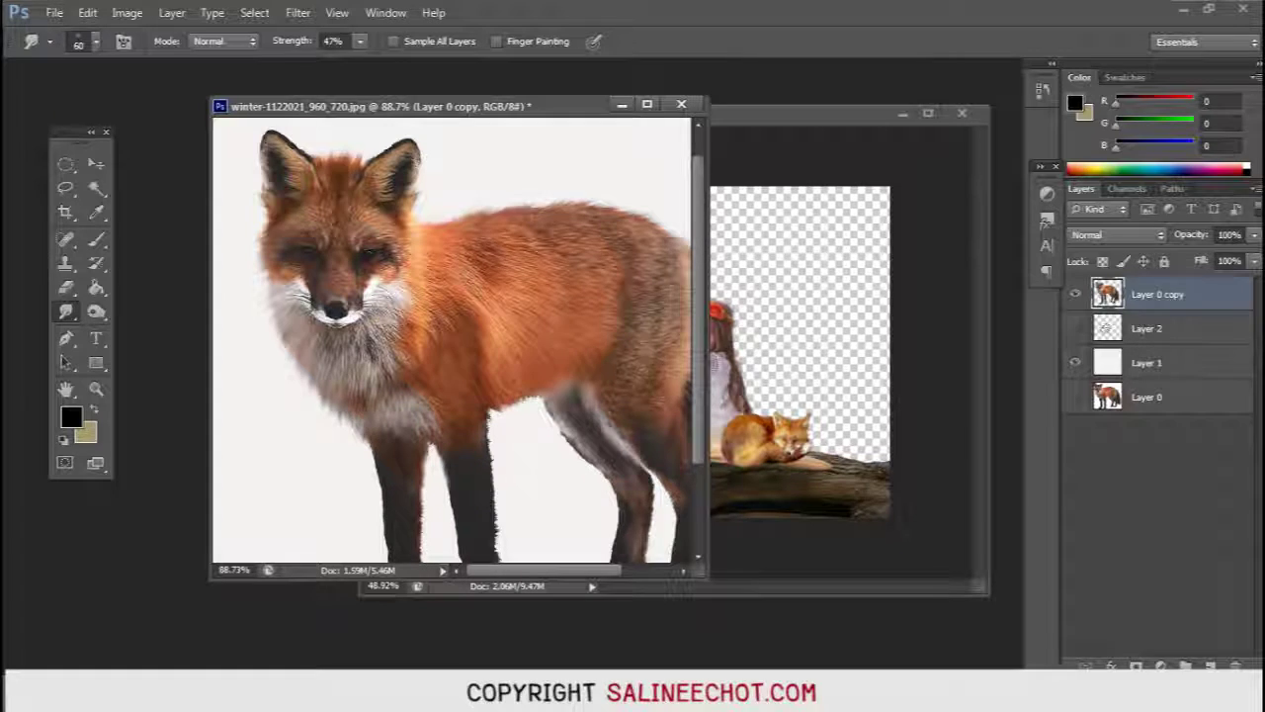
Step: Smudge the fur along the lower chest, the first front leg and its paw
scroll(480, 339, "down", 1)
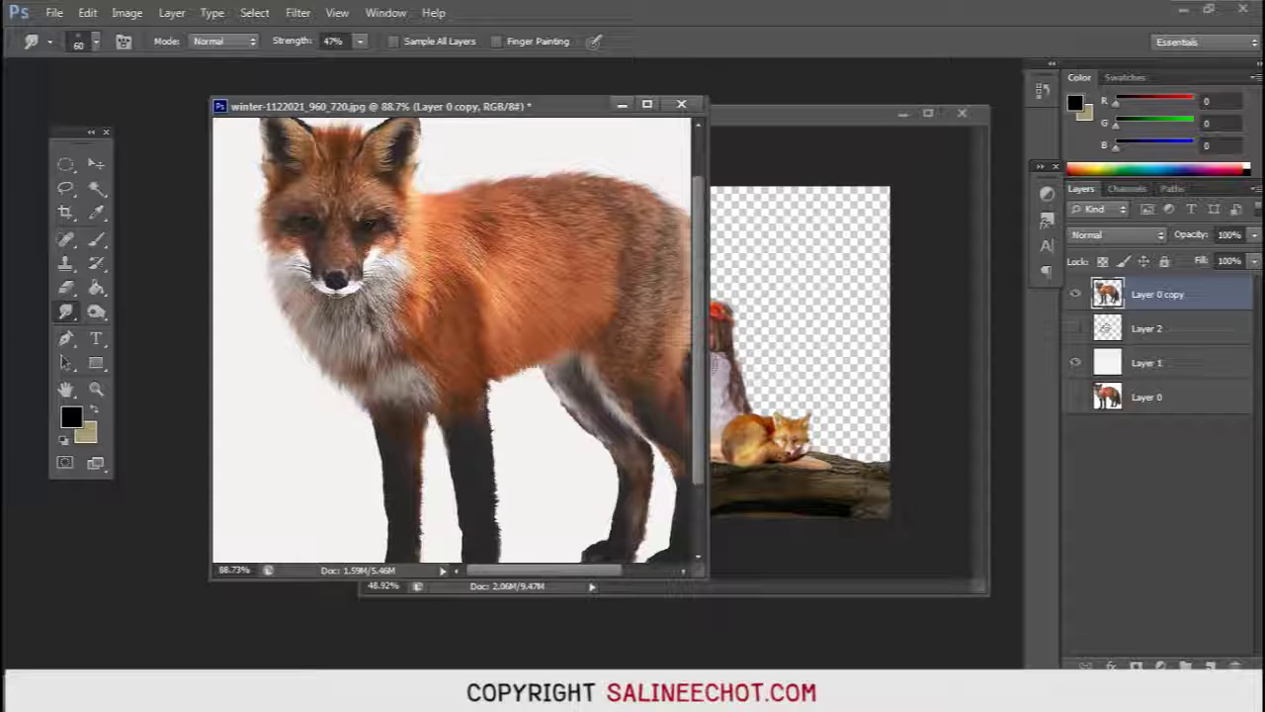
left_click_drag(350, 388, 381, 481)
left_click_drag(370, 433, 386, 516)
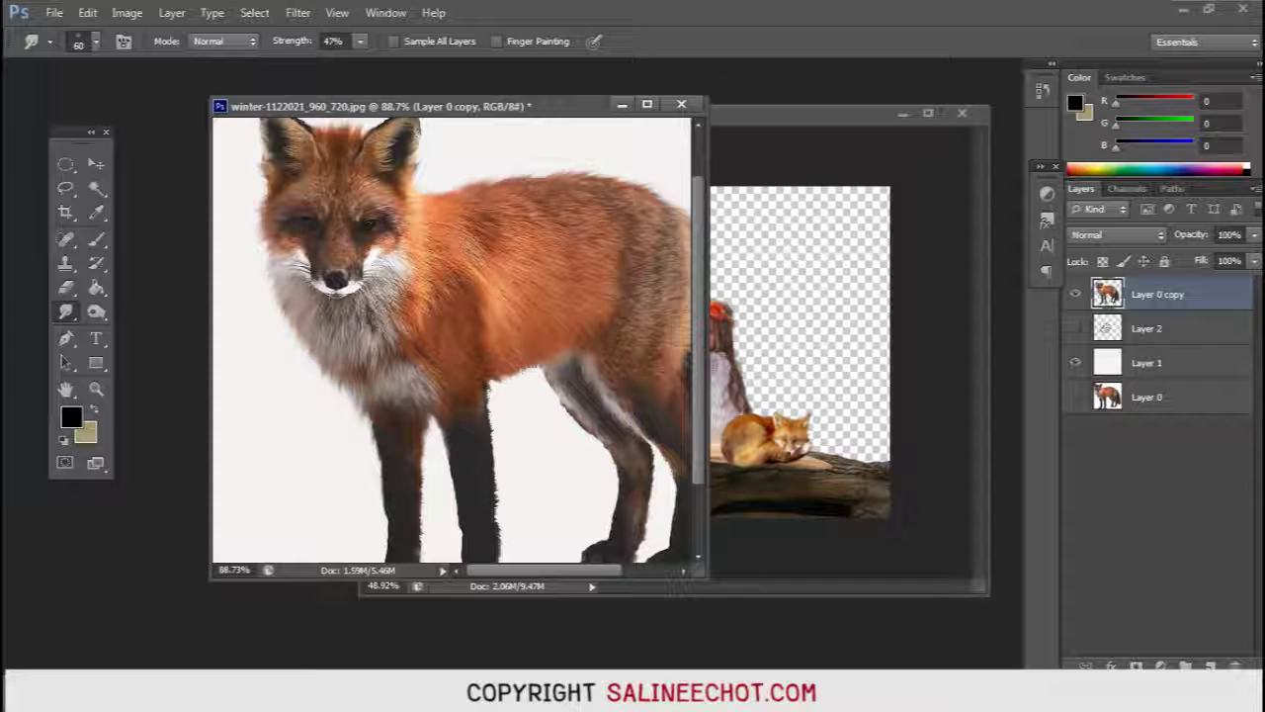
scroll(424, 393, "down", 3)
left_click_drag(425, 413, 423, 440)
left_click_drag(423, 371, 422, 398)
mouse_move(416, 477)
left_mouse_down()
mouse_move(416, 504)
mouse_move(376, 519)
left_mouse_up()
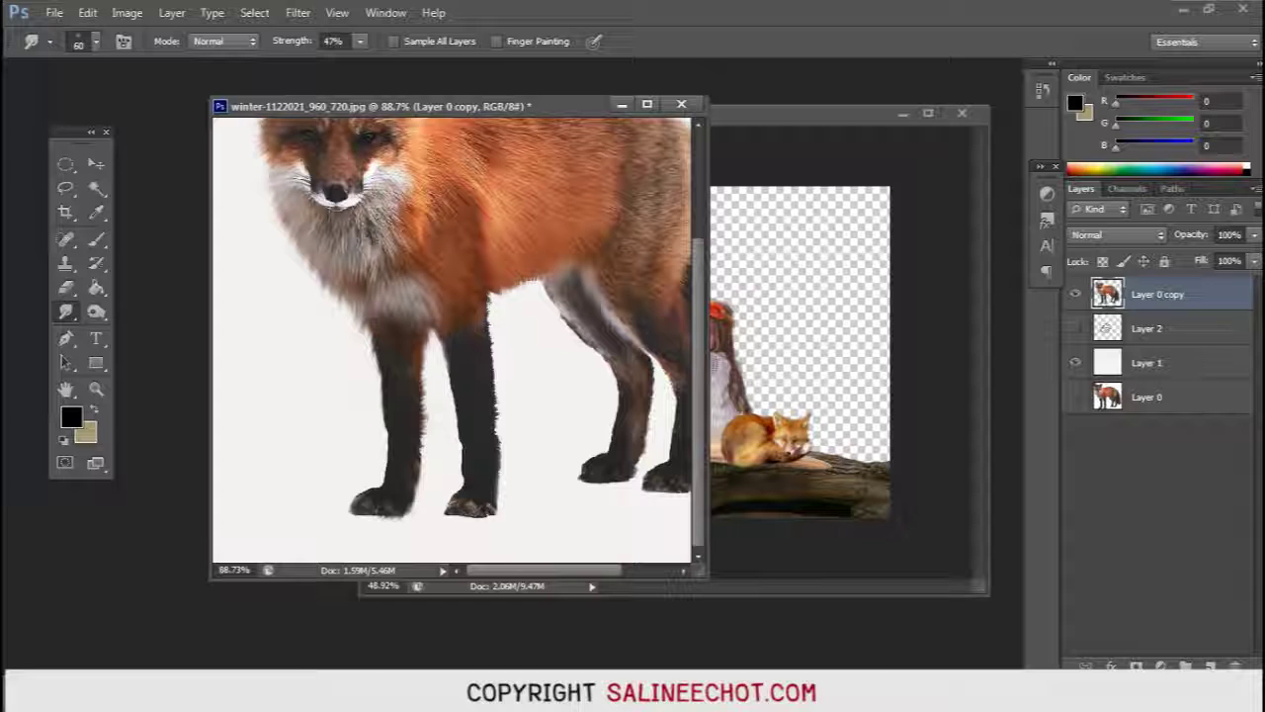
Step: Soften both edges of the second front leg with short smudge strokes
left_click_drag(460, 437, 459, 475)
left_click_drag(498, 395, 500, 492)
left_click_drag(495, 344, 494, 384)
left_click_drag(488, 309, 489, 340)
mouse_move(516, 287)
left_mouse_down()
mouse_move(490, 306)
mouse_move(522, 285)
mouse_move(510, 298)
left_mouse_up()
Step: Smudge the belly edge toward the hind leg, plus the hind leg and paw edges
scroll(452, 336, "right", 1)
scroll(452, 336, "right", 1)
scroll(452, 336, "right", 1)
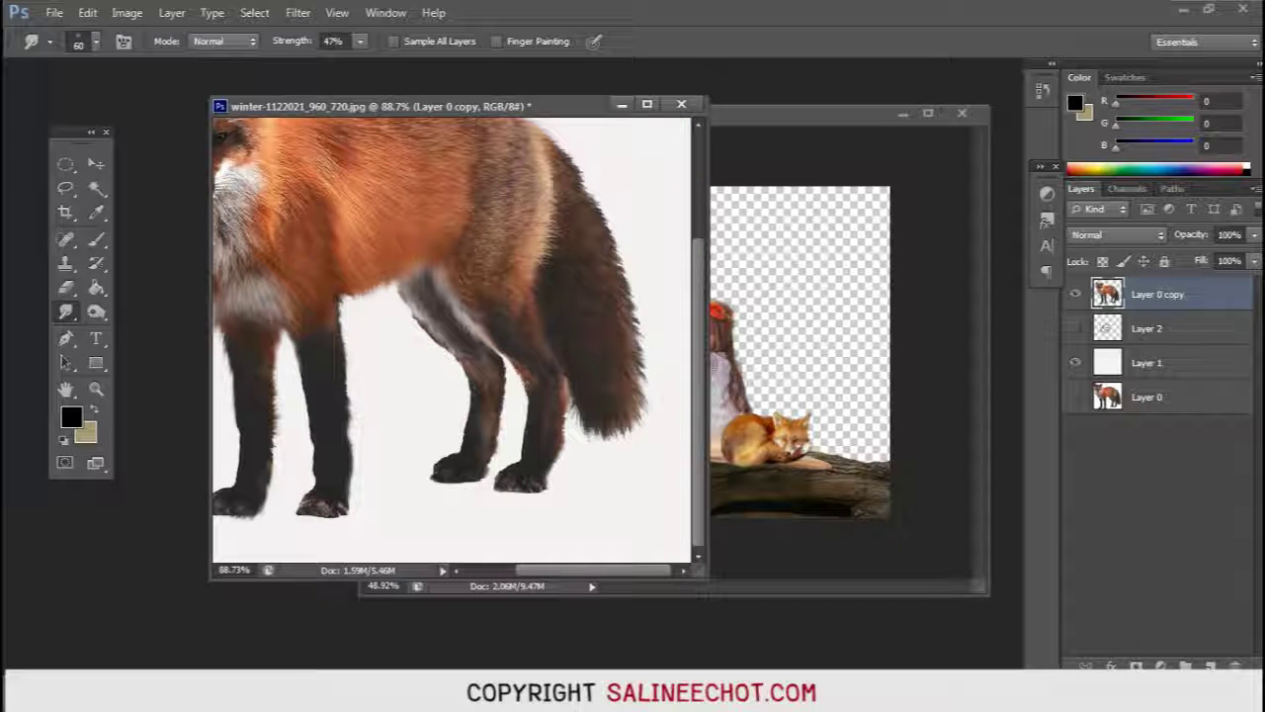
left_click_drag(381, 281, 435, 344)
mouse_move(403, 301)
left_mouse_down()
mouse_move(474, 393)
mouse_move(530, 397)
mouse_move(534, 442)
left_mouse_up()
left_click_drag(502, 402, 505, 427)
mouse_move(524, 419)
left_mouse_down()
mouse_move(526, 439)
mouse_move(491, 469)
left_mouse_up()
left_click_drag(480, 480, 465, 482)
Step: Pull fur outward at the tail tip and along the tail's right edge
mouse_move(566, 405)
left_mouse_down()
mouse_move(584, 435)
mouse_move(640, 447)
left_mouse_up()
left_click_drag(635, 398, 648, 439)
left_click_drag(637, 370, 650, 413)
left_click_drag(636, 332, 647, 387)
mouse_move(629, 298)
left_mouse_down()
mouse_move(644, 385)
mouse_move(644, 342)
mouse_move(629, 346)
mouse_move(638, 378)
left_mouse_up()
Step: Extend wispy fur along the tail's upper edge
scroll(642, 346, "up", 2)
left_click_drag(627, 330, 643, 382)
left_click_drag(605, 270, 619, 308)
left_click_drag(577, 227, 609, 287)
mouse_move(553, 202)
left_mouse_down()
mouse_move(593, 259)
mouse_move(672, 306)
left_mouse_up()
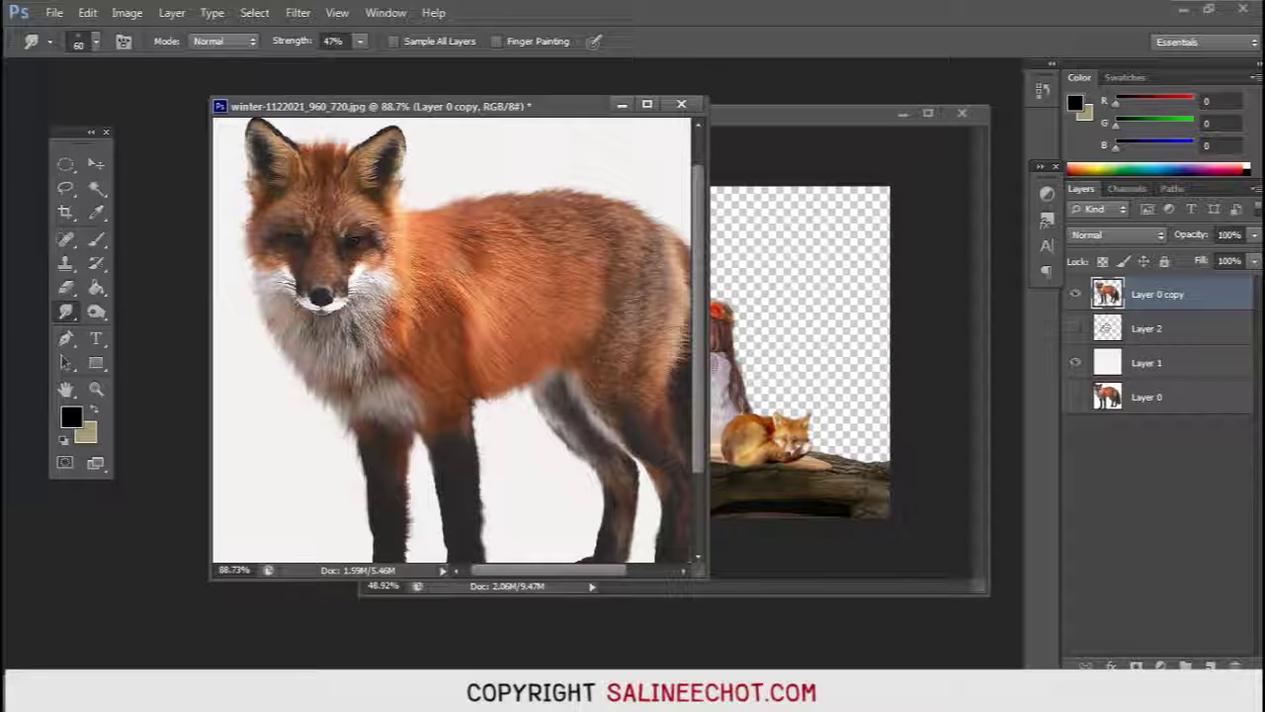
Step: Blend the shoulder fur and smear the chest fur below the muzzle
left_click_drag(418, 320, 411, 343)
mouse_move(460, 238)
left_mouse_down()
mouse_move(516, 318)
mouse_move(494, 336)
mouse_move(489, 397)
left_mouse_up()
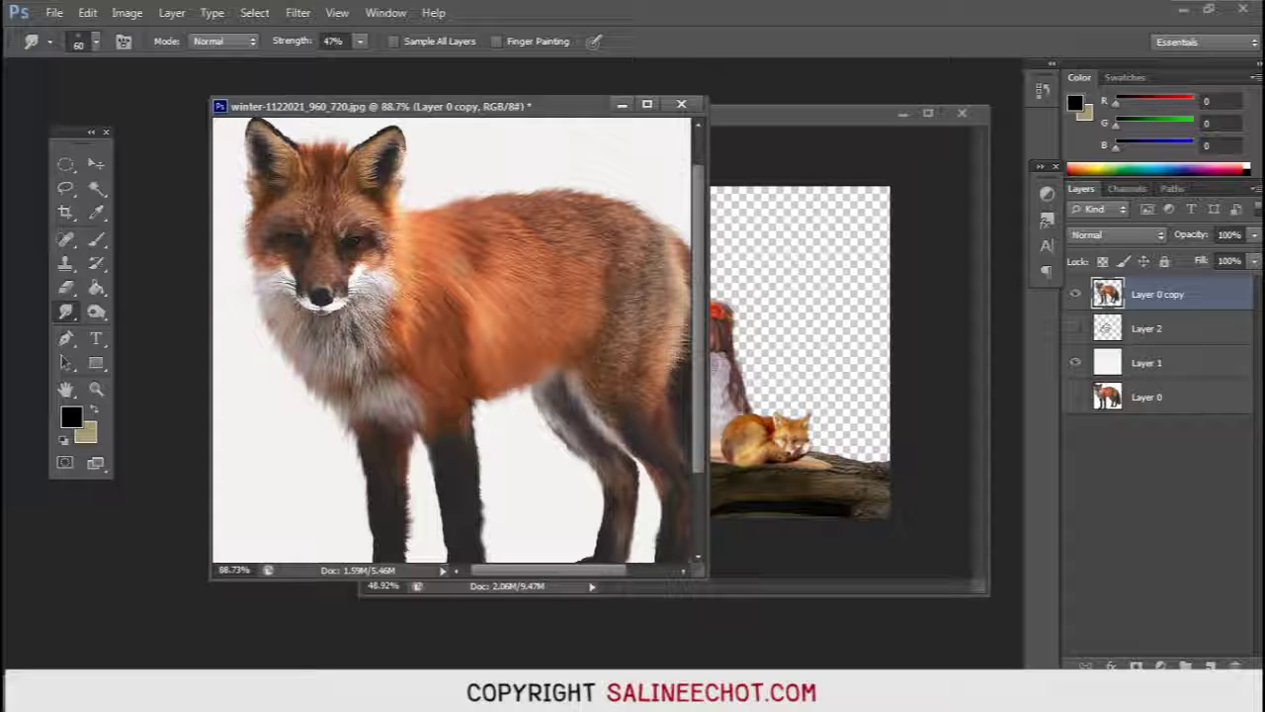
mouse_move(355, 322)
left_mouse_down()
mouse_move(372, 356)
mouse_move(387, 308)
mouse_move(353, 361)
mouse_move(328, 360)
mouse_move(302, 391)
left_mouse_up()
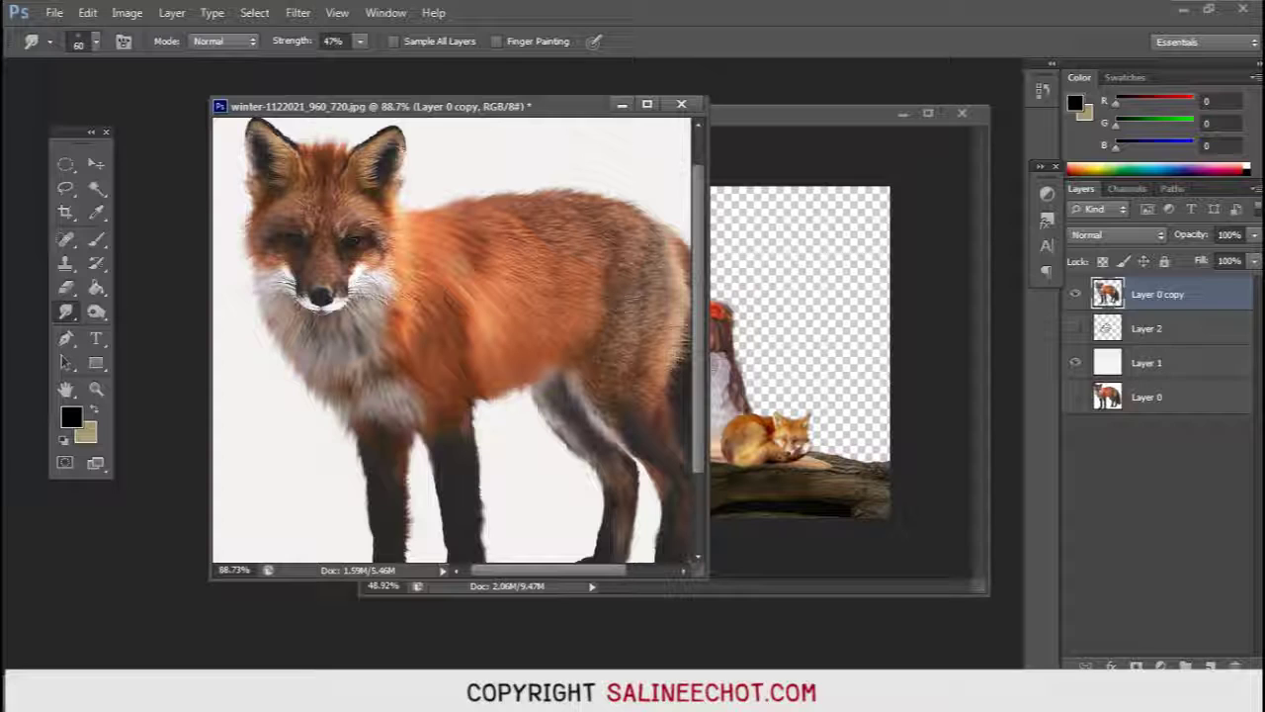
scroll(453, 339, "right", 3)
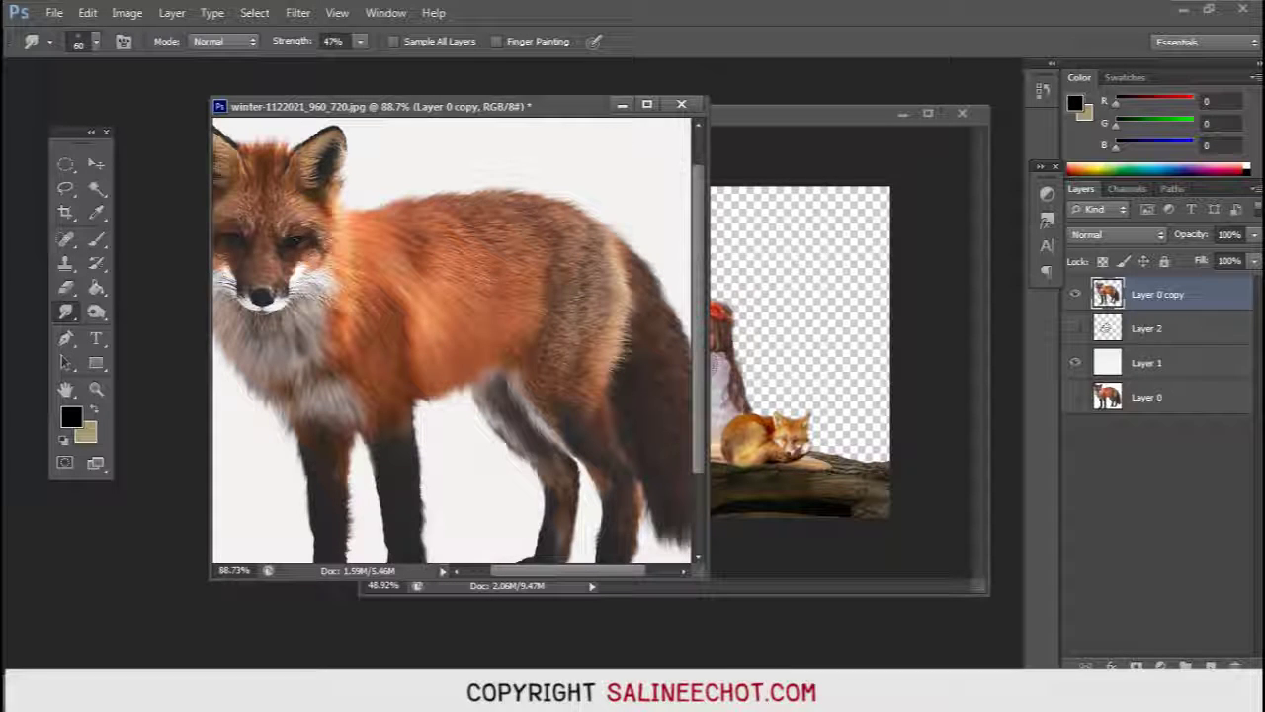
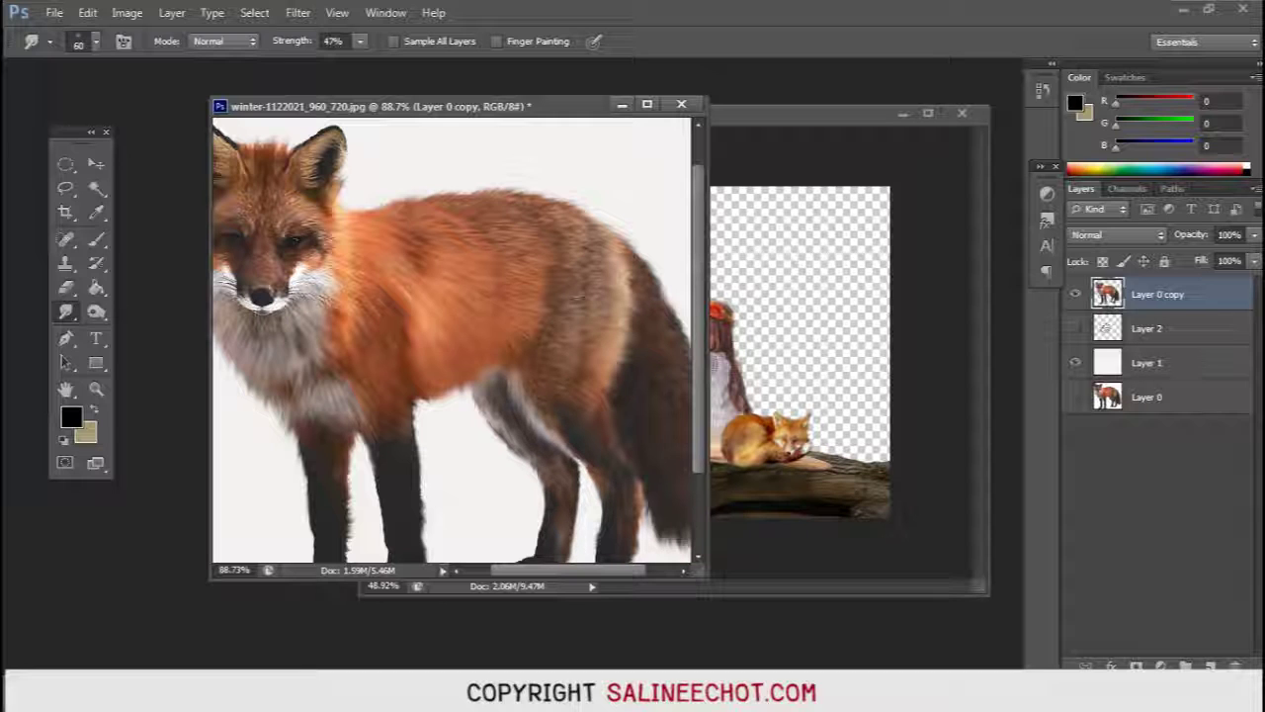
Step: Drag the standing fox from its source image into girl3.psd and position it
key("ctrl+0")
scroll(452, 339, "up", 2)
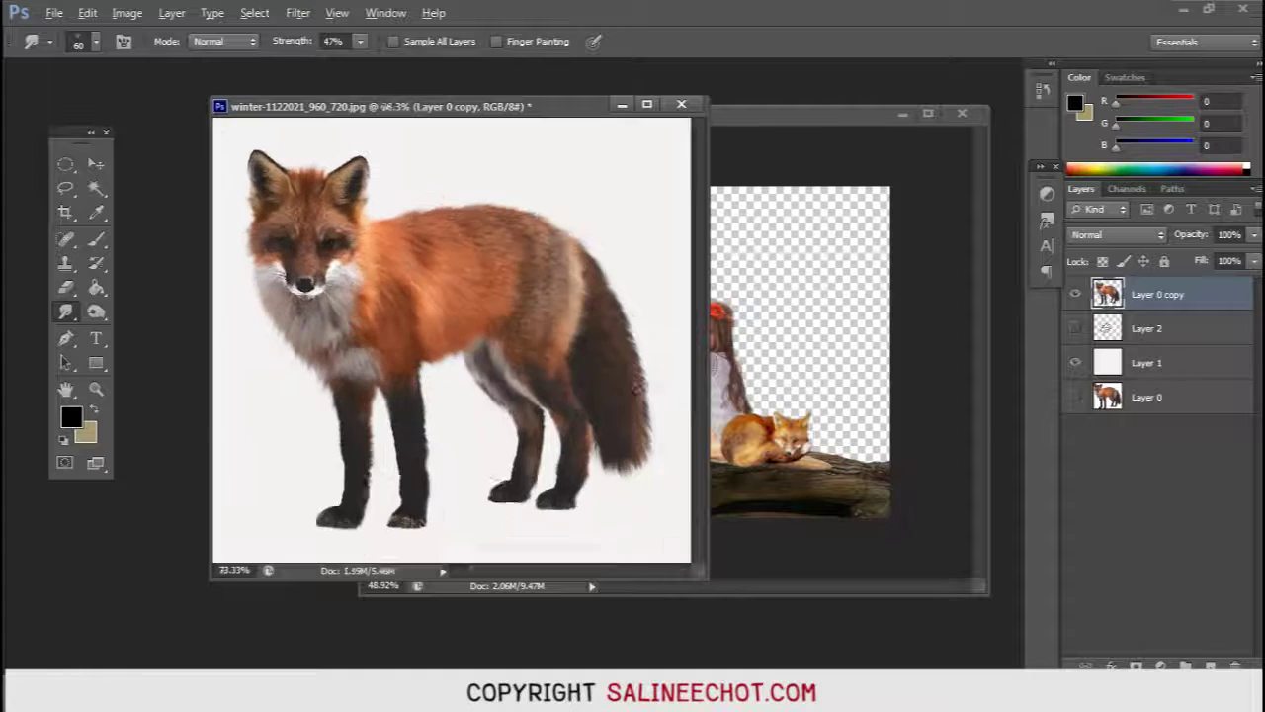
scroll(452, 339, "down", 1)
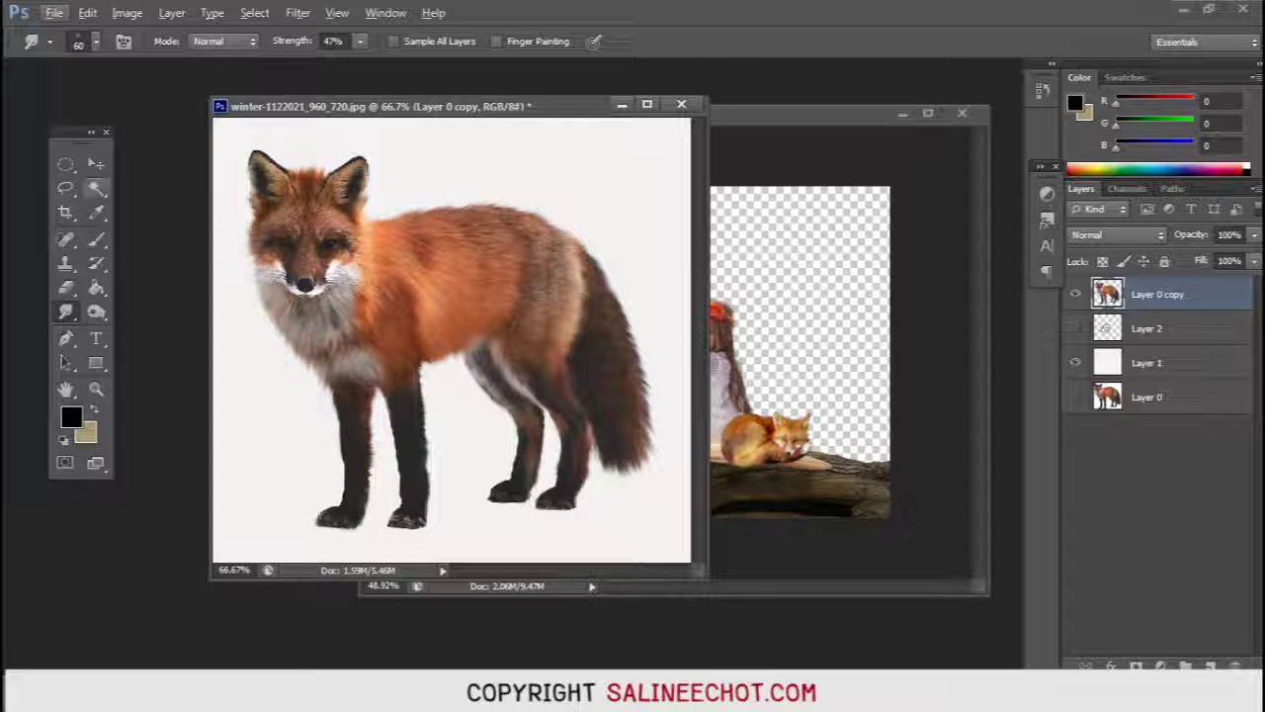
left_click(96, 163)
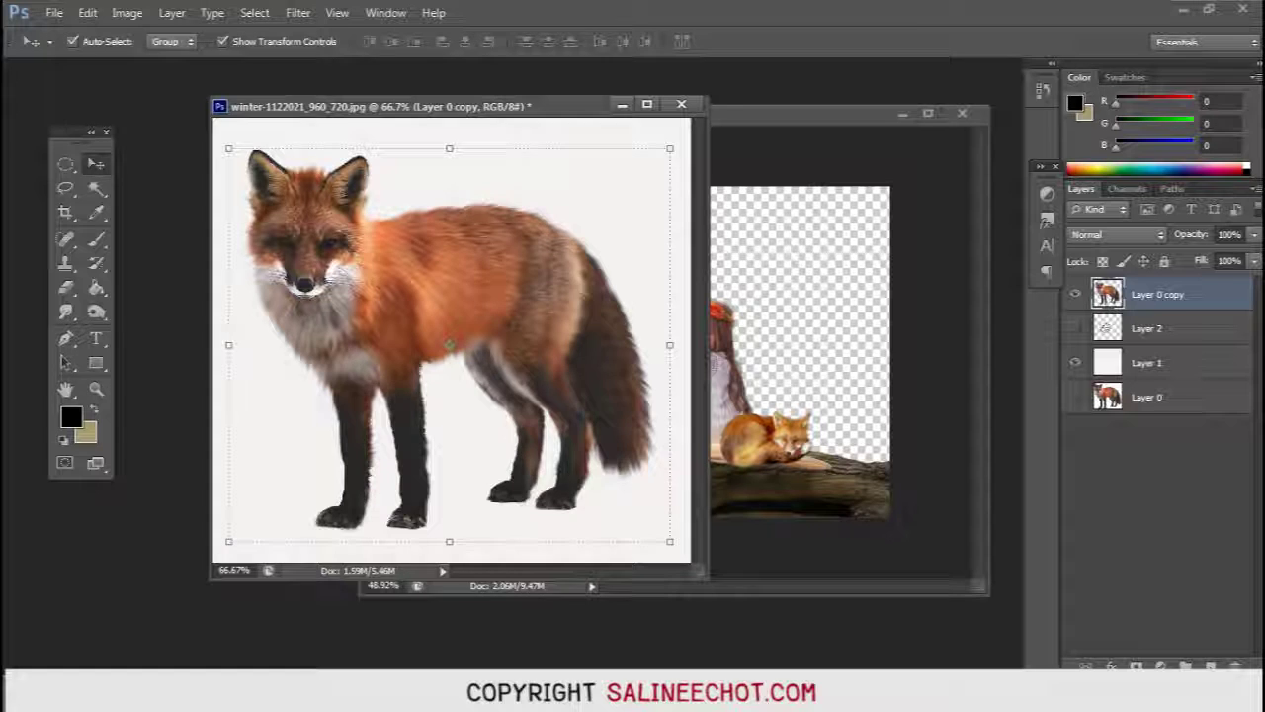
left_click_drag(593, 242, 870, 252)
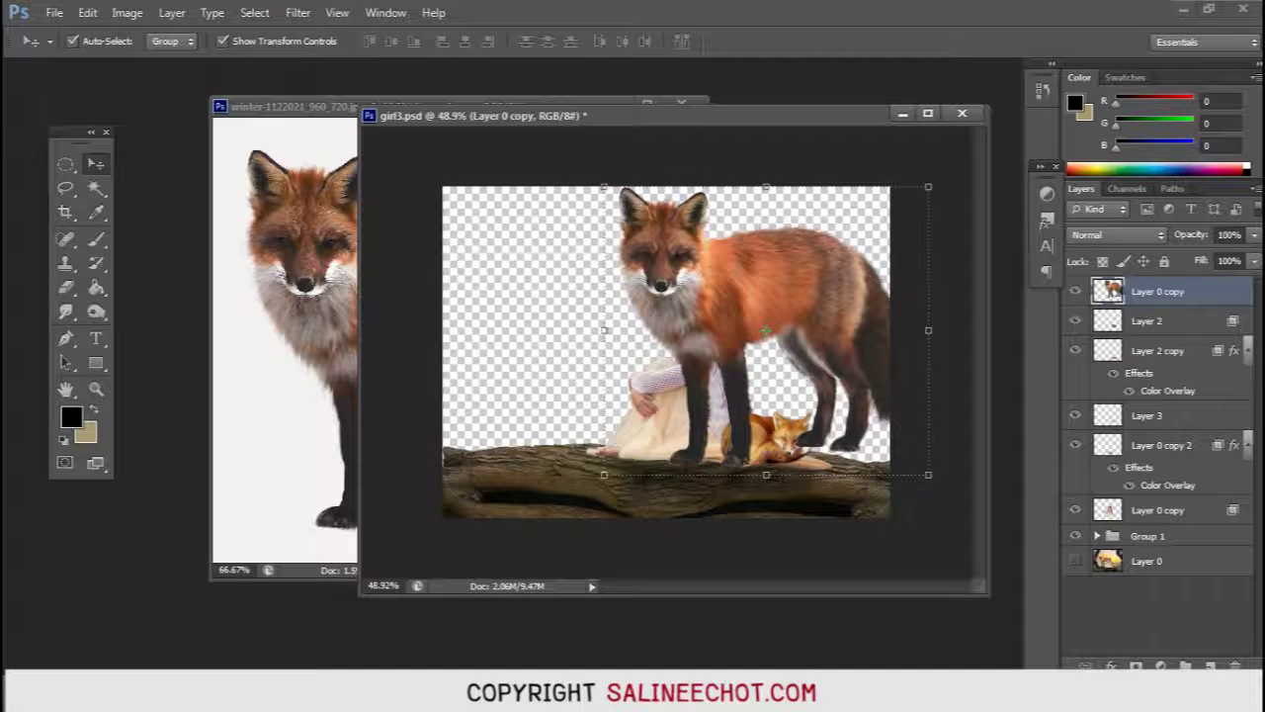
left_click_drag(766, 331, 669, 361)
Step: Scale the fox to about 61% and move its layer behind the girl
key("ctrl+t")
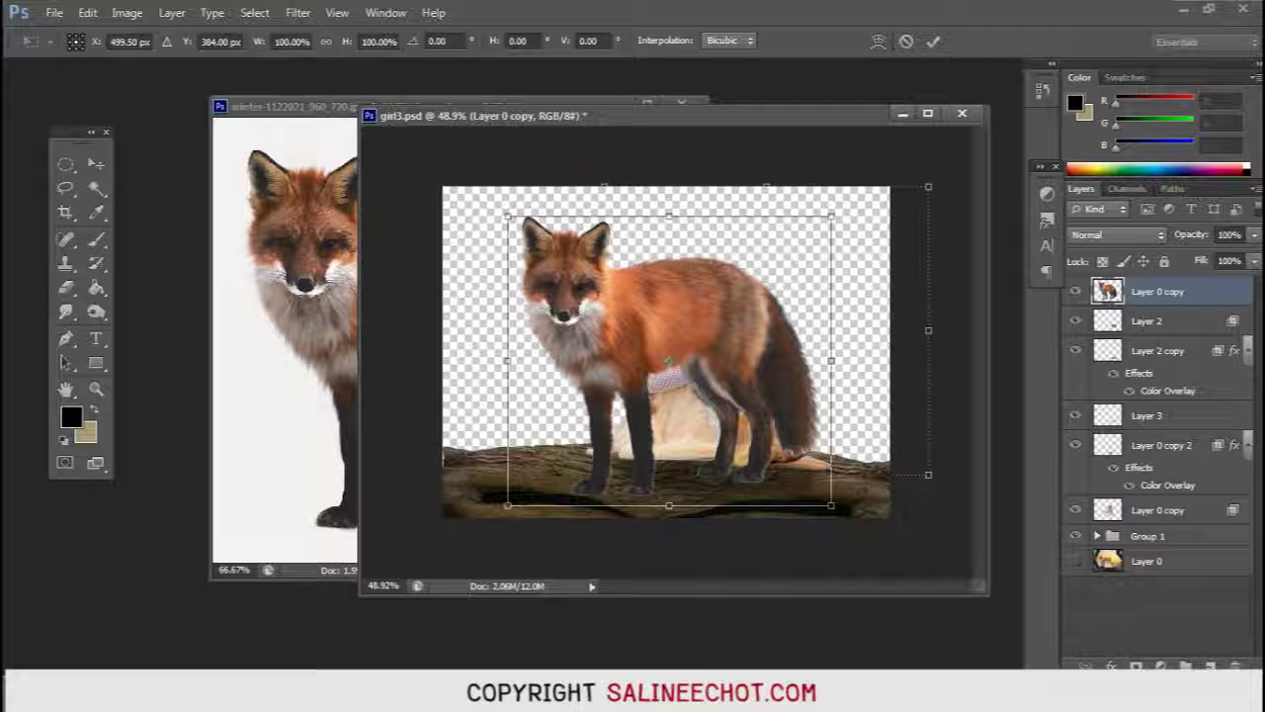
mouse_move(831, 215)
left_mouse_down()
mouse_move(776, 267)
mouse_move(692, 296)
left_mouse_up()
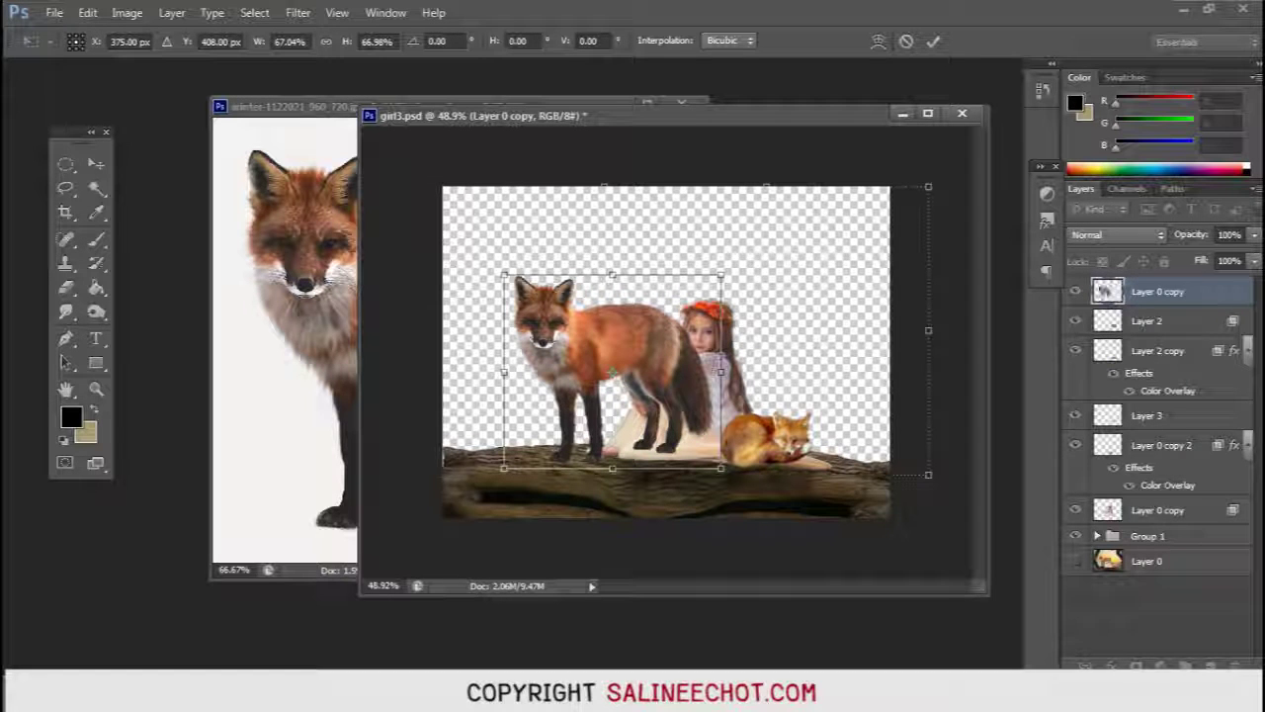
left_click_drag(722, 275, 712, 284)
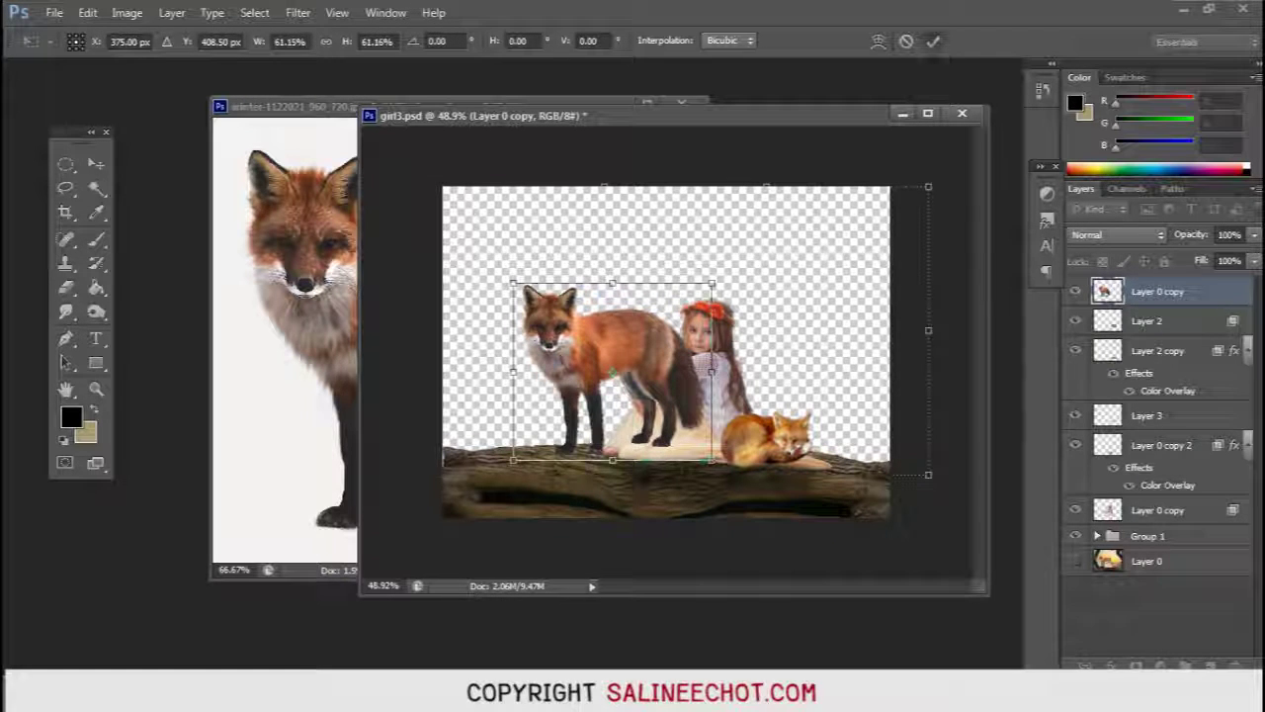
key("Return")
left_click_drag(1156, 290, 1157, 510)
left_click_drag(659, 323, 654, 331)
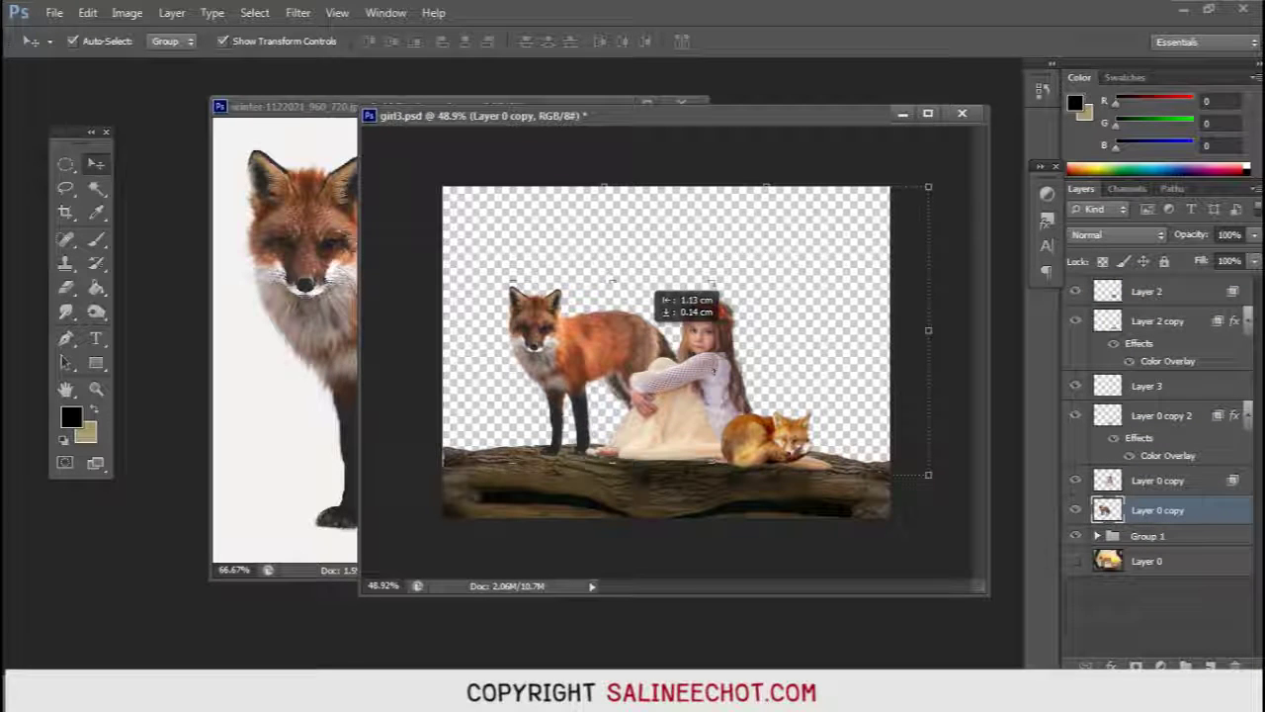
Step: Settle the standing fox further left with its feet on the log
left_click_drag(654, 331, 645, 341)
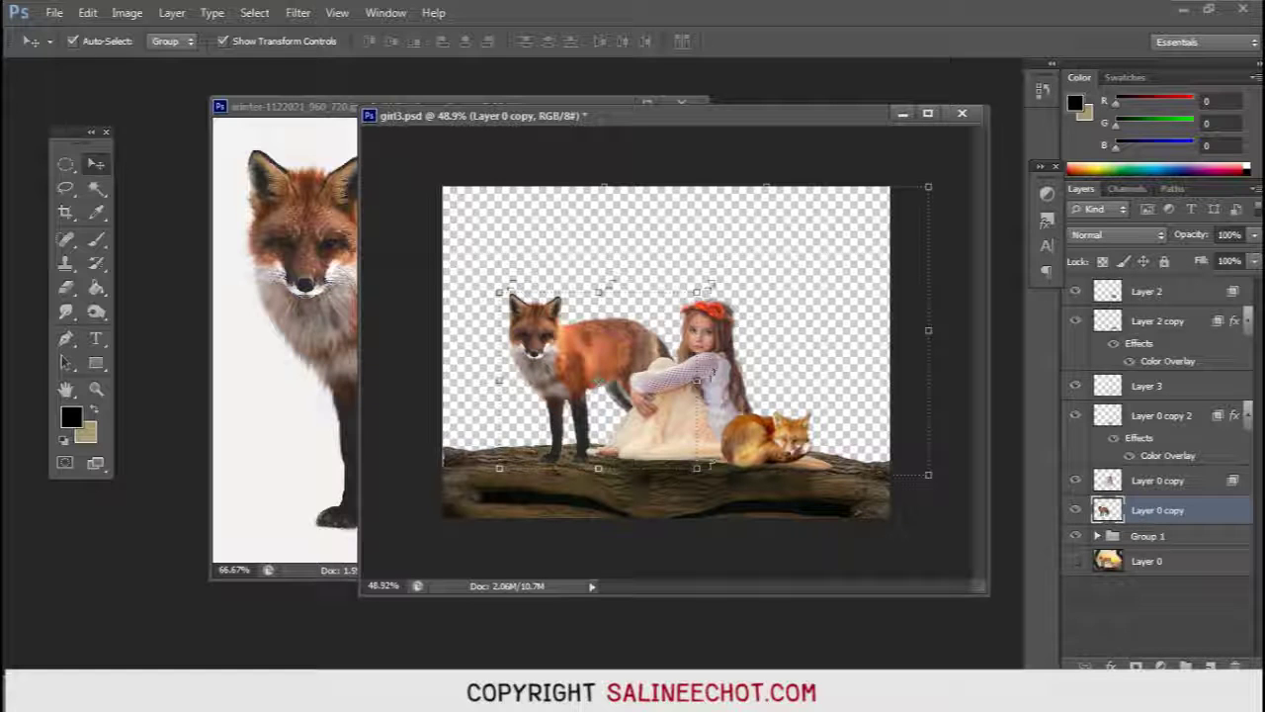
left_click_drag(652, 284, 652, 287)
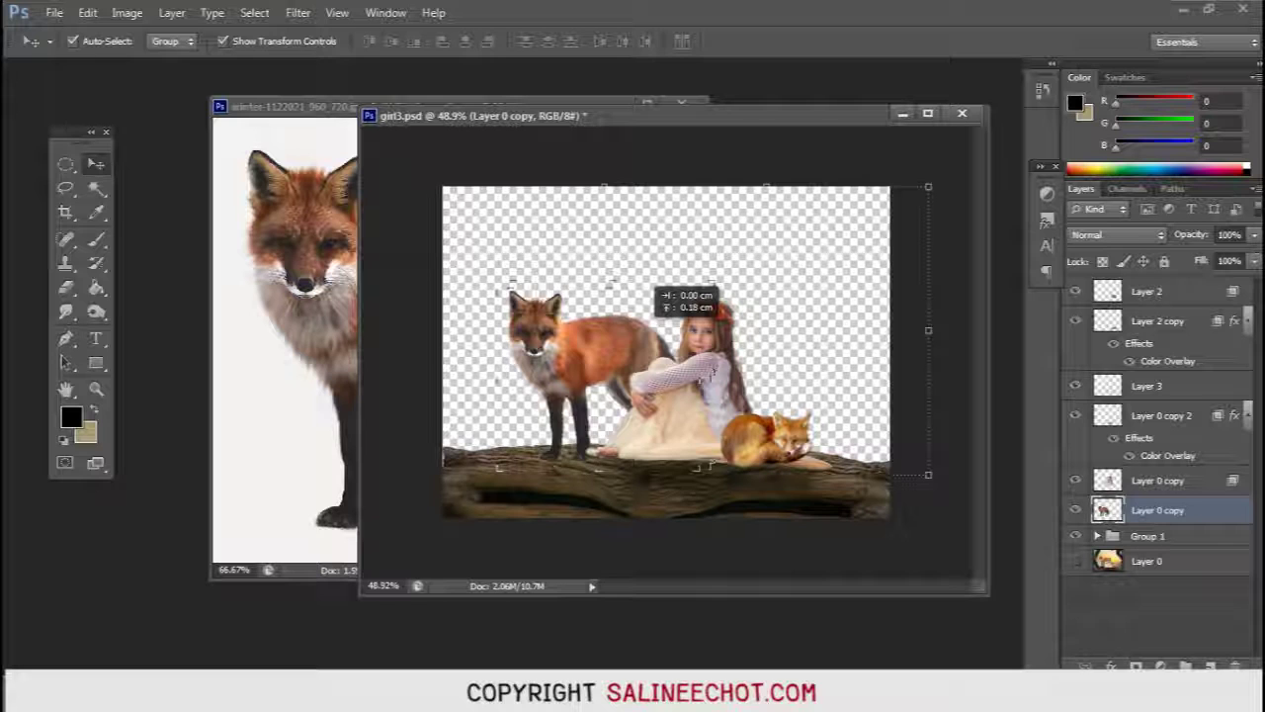
left_click_drag(652, 286, 653, 288)
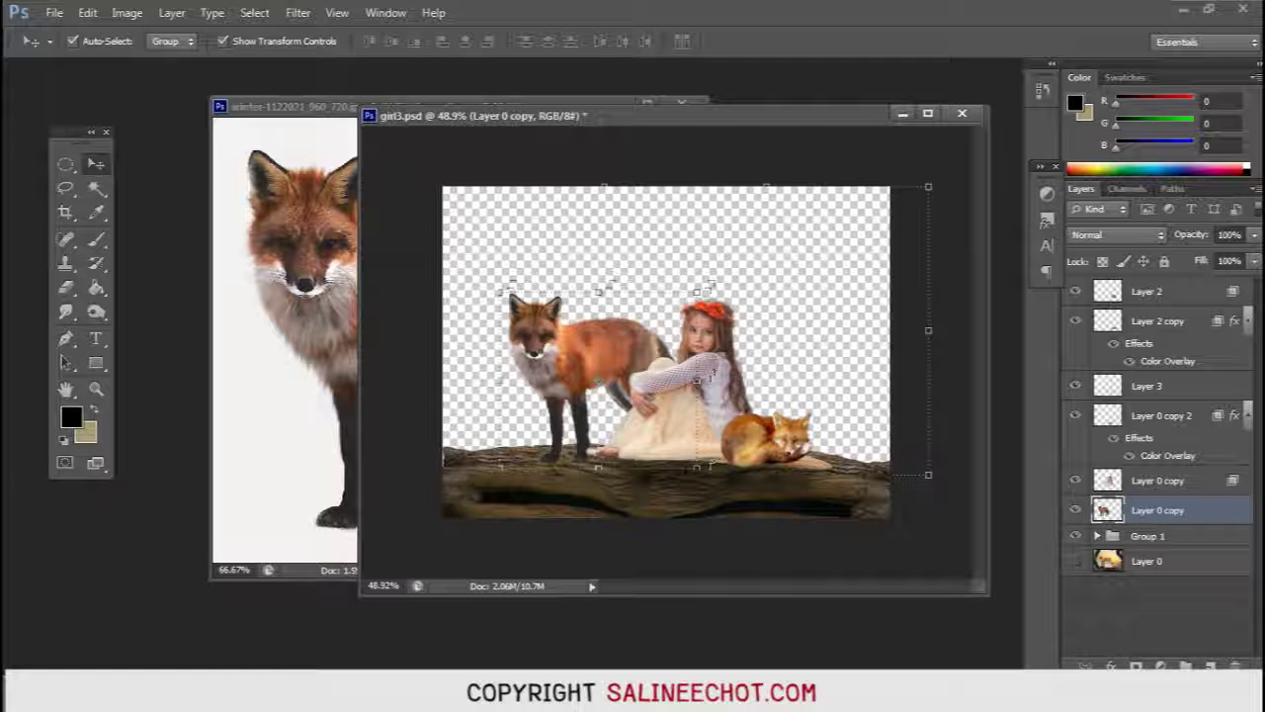
key("ctrl+t")
key("Return")
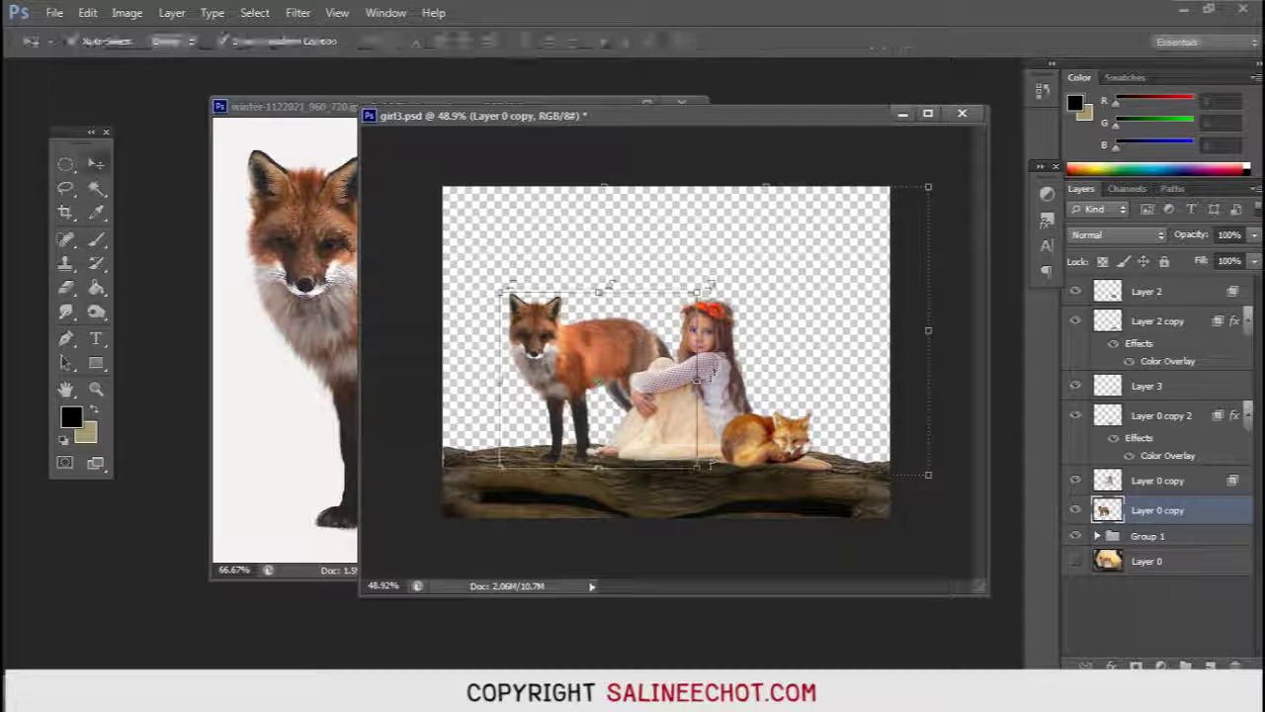
Step: Duplicate the fox layer and give the copy a black Color Overlay
key("ctrl+j")
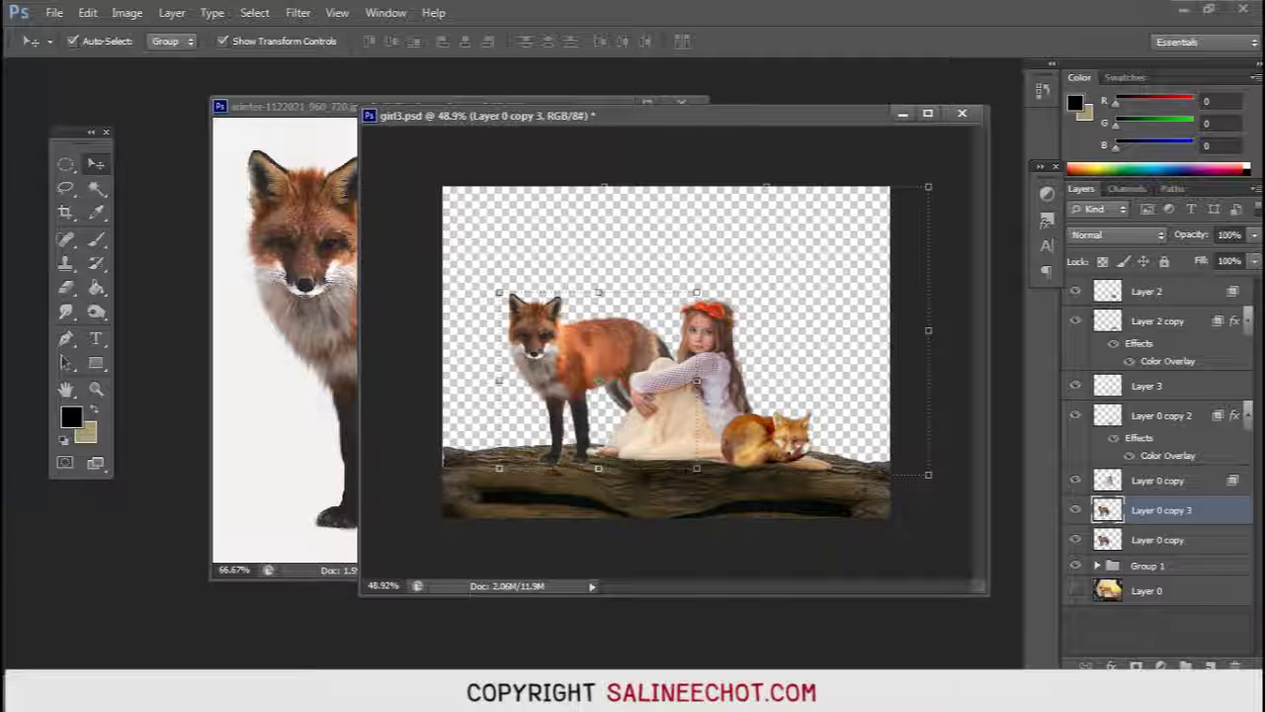
left_click(1111, 665)
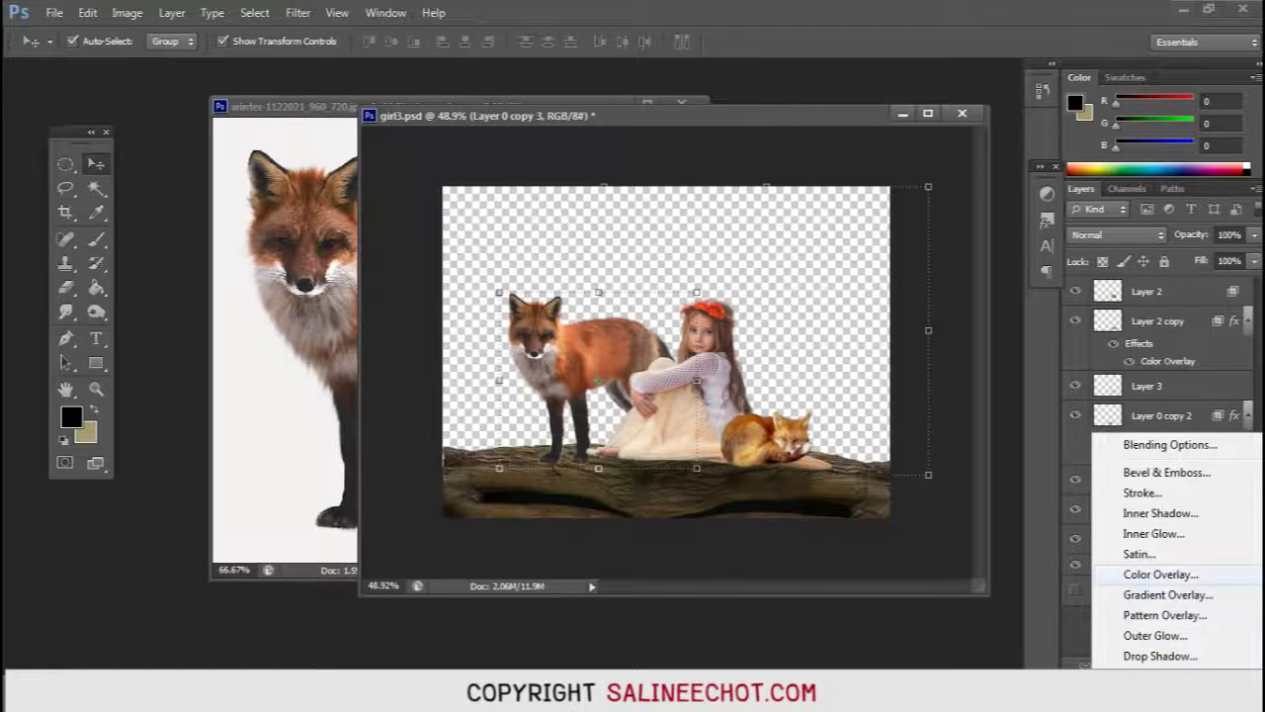
left_click(1161, 574)
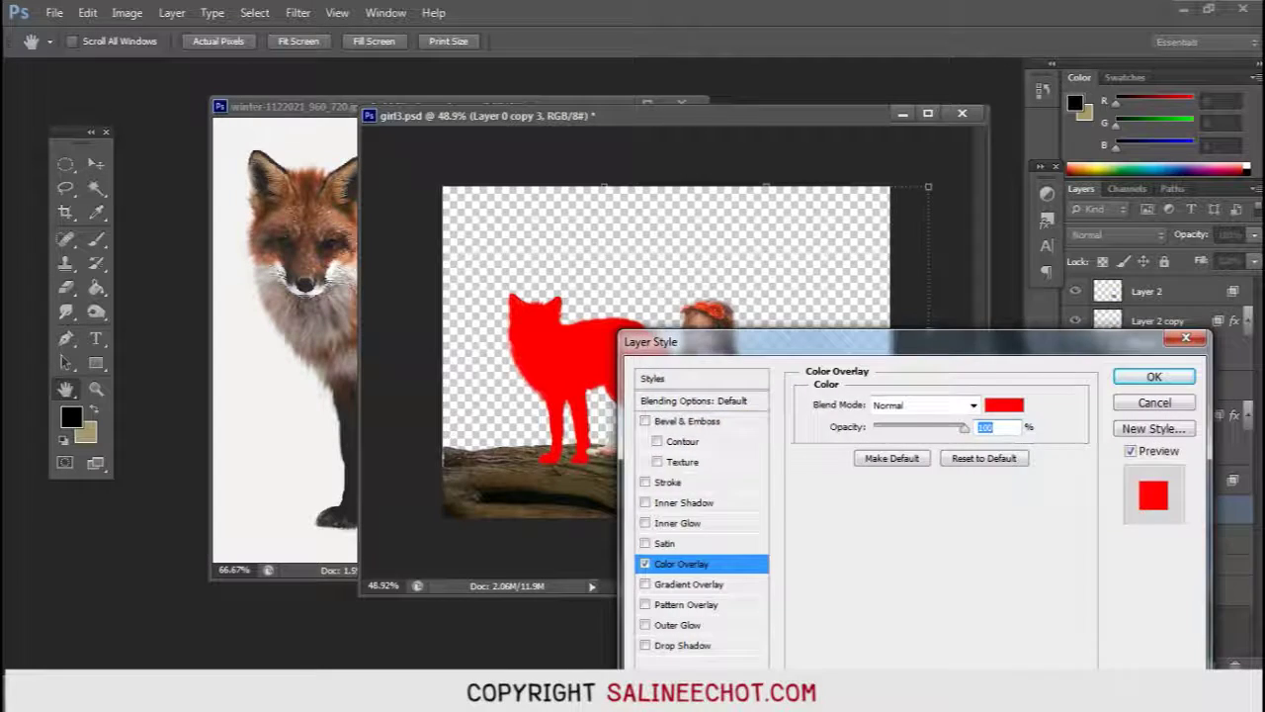
left_click(1004, 404)
left_click(802, 527)
key("Return")
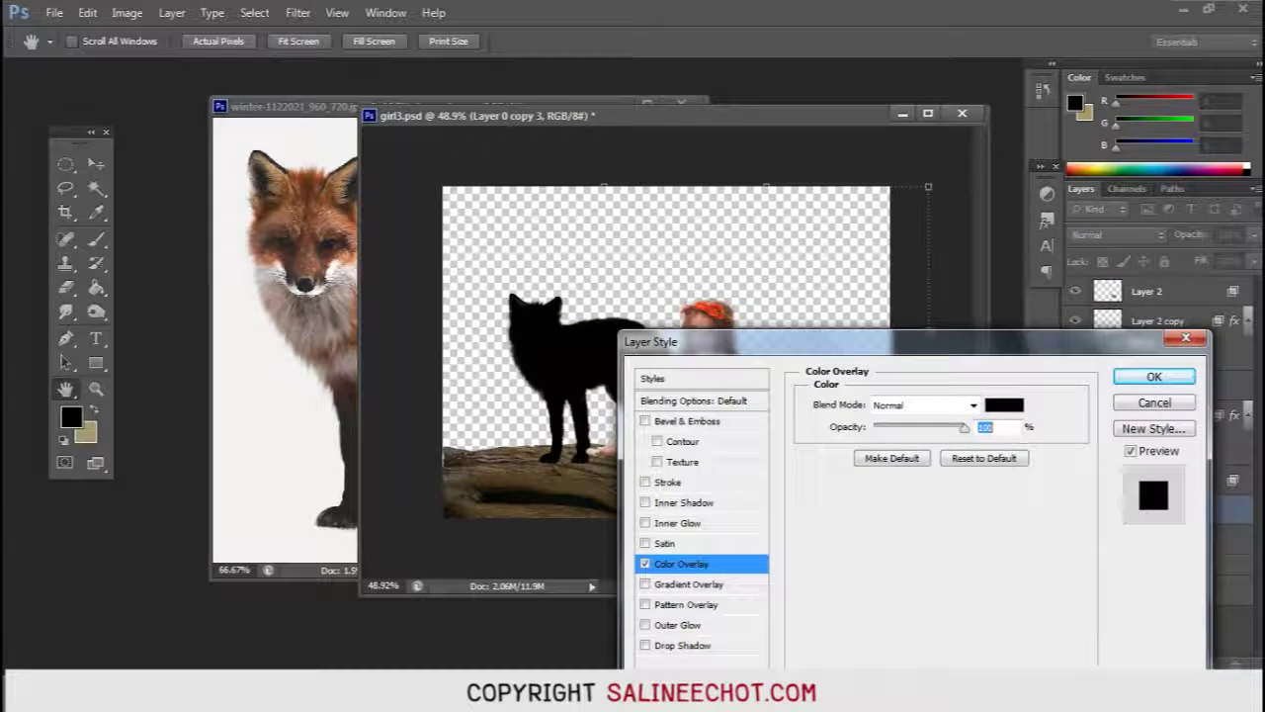
key("Return")
Step: Flip the black fox copy upside down below the log and stretch it as a shadow
key("ctrl+t")
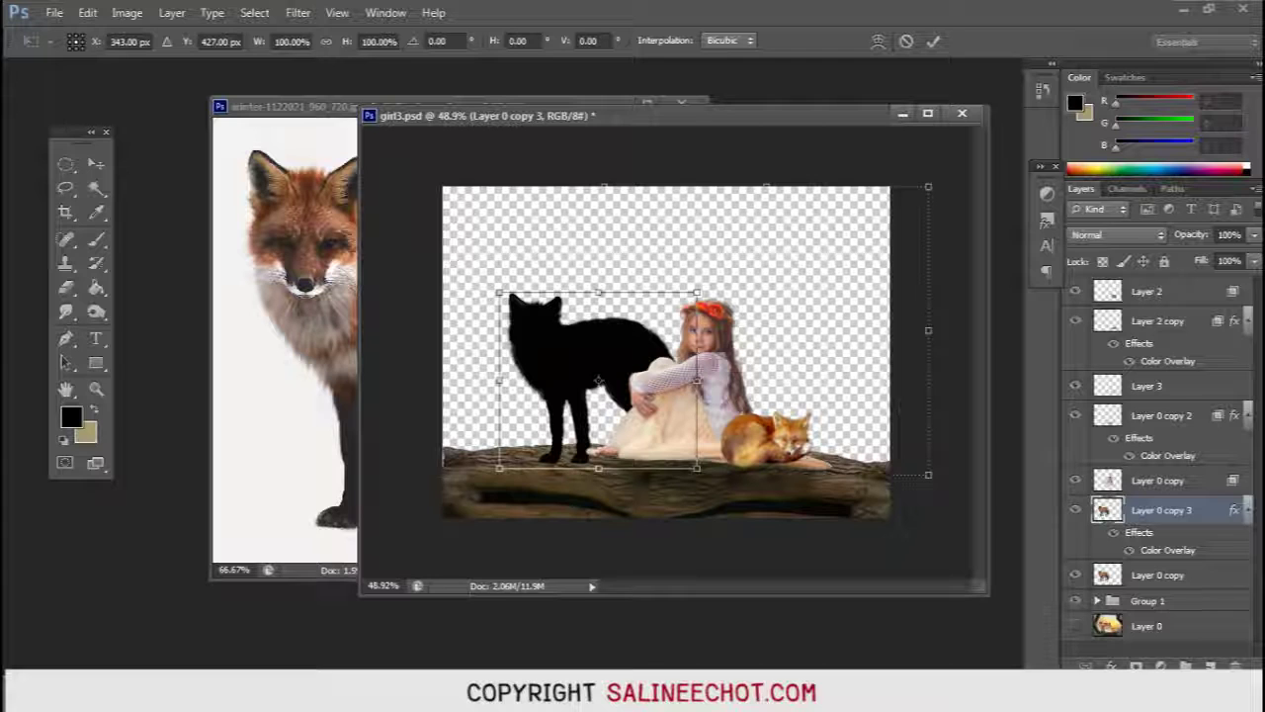
left_click_drag(598, 292, 598, 535)
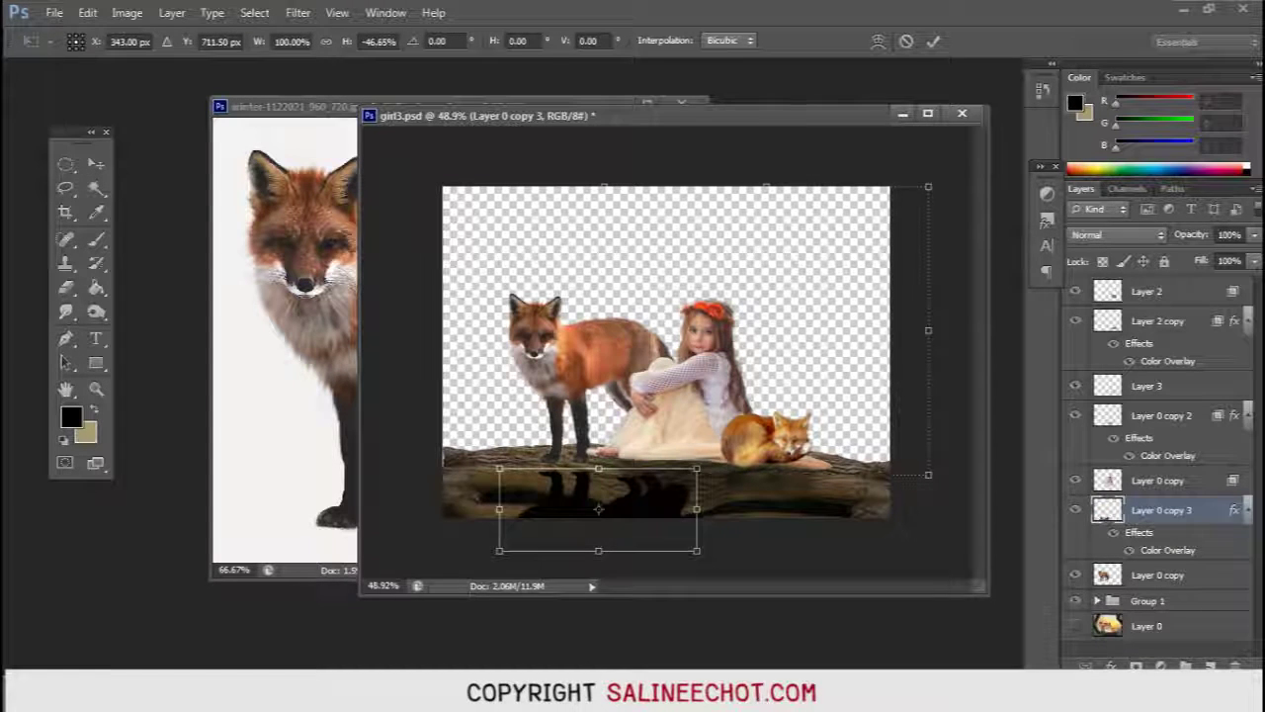
left_click_drag(698, 535, 697, 545)
left_click_drag(698, 465, 698, 462)
key("Return")
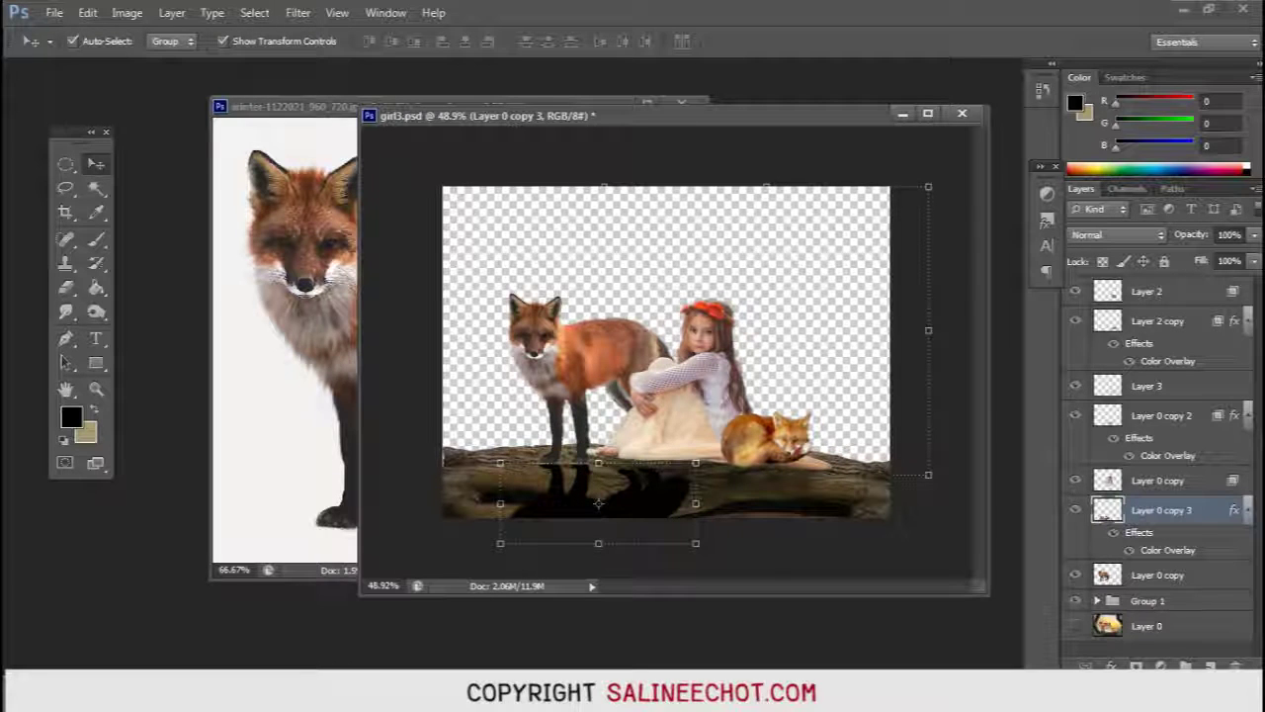
left_click(298, 12)
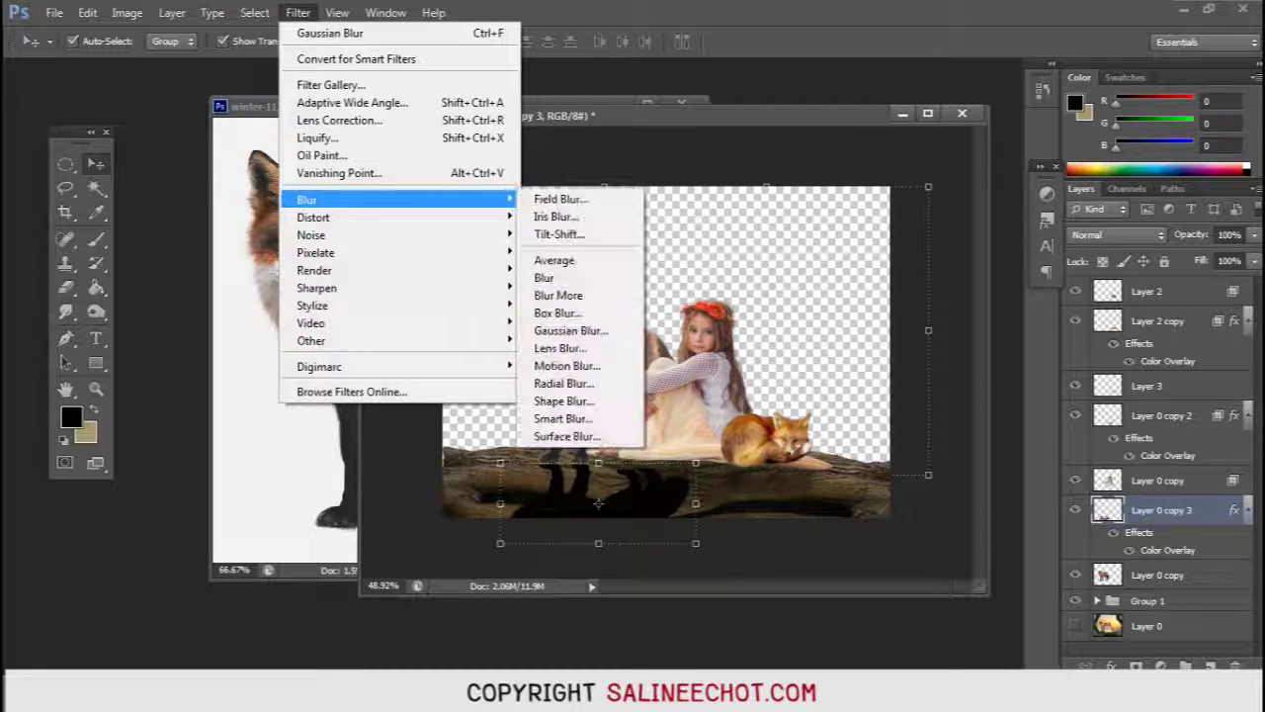
Step: Gaussian-blur the fox shadow, fade it to about 40% opacity and shorten it
left_click(570, 330)
left_click_drag(326, 258, 202, 238)
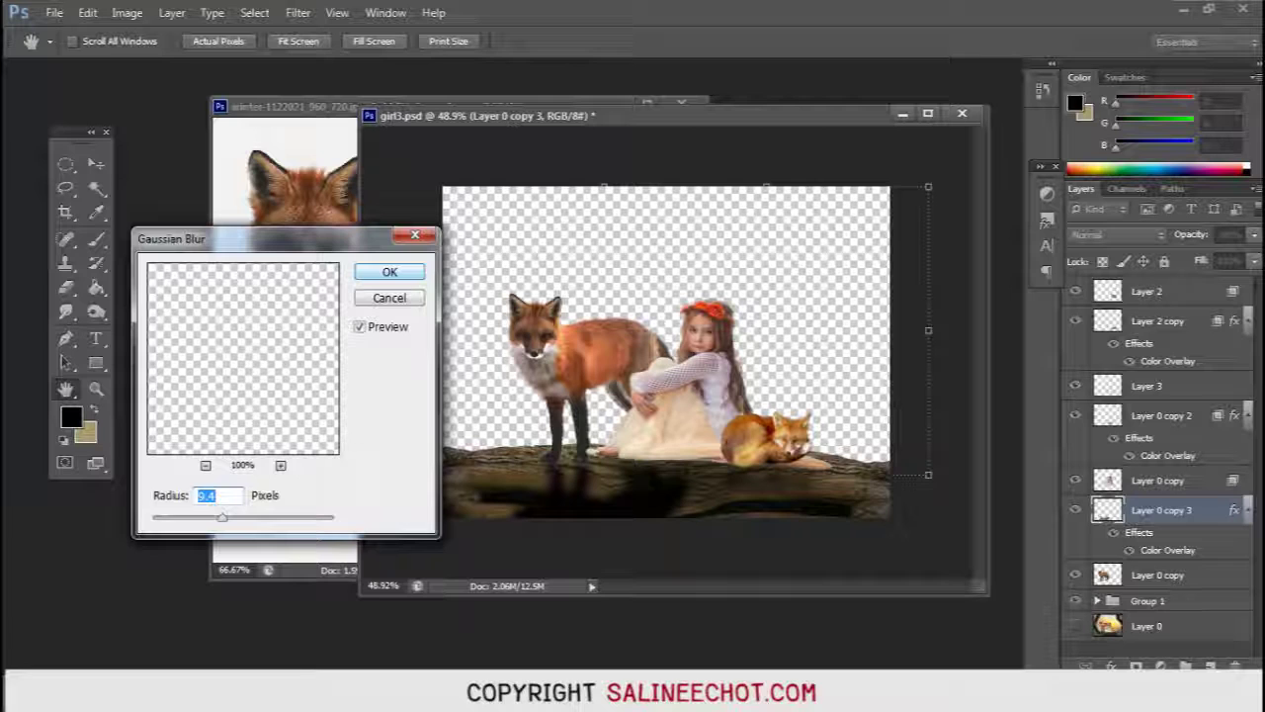
key("Return")
left_click(1253, 234)
left_click_drag(1247, 255, 1197, 255)
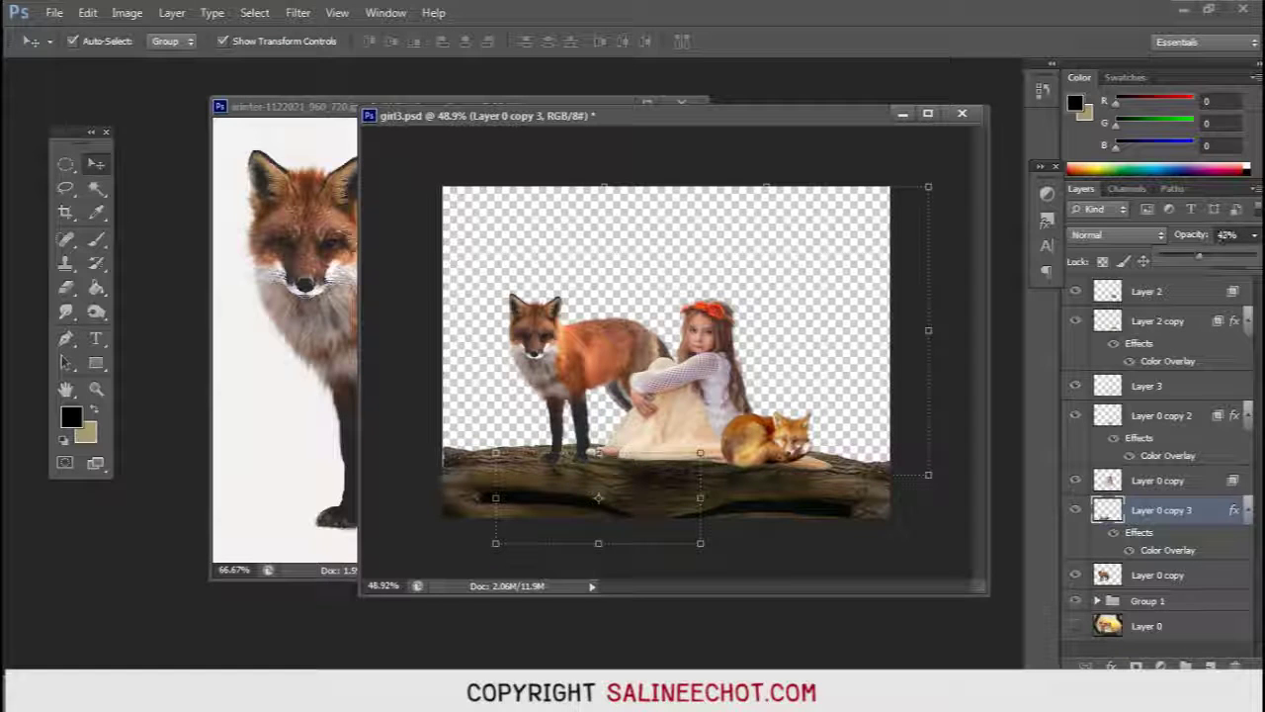
key("ctrl+t")
mouse_move(598, 543)
left_mouse_down()
mouse_move(598, 517)
mouse_move(598, 528)
left_mouse_up()
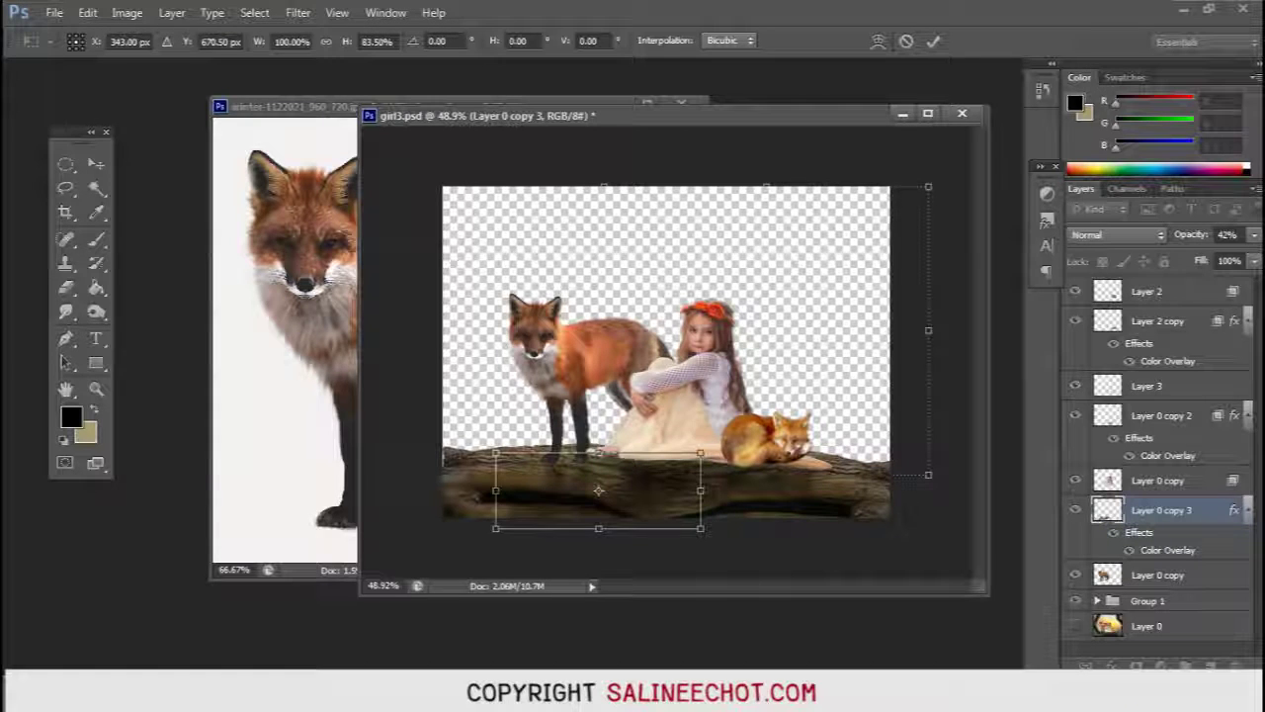
key("Return")
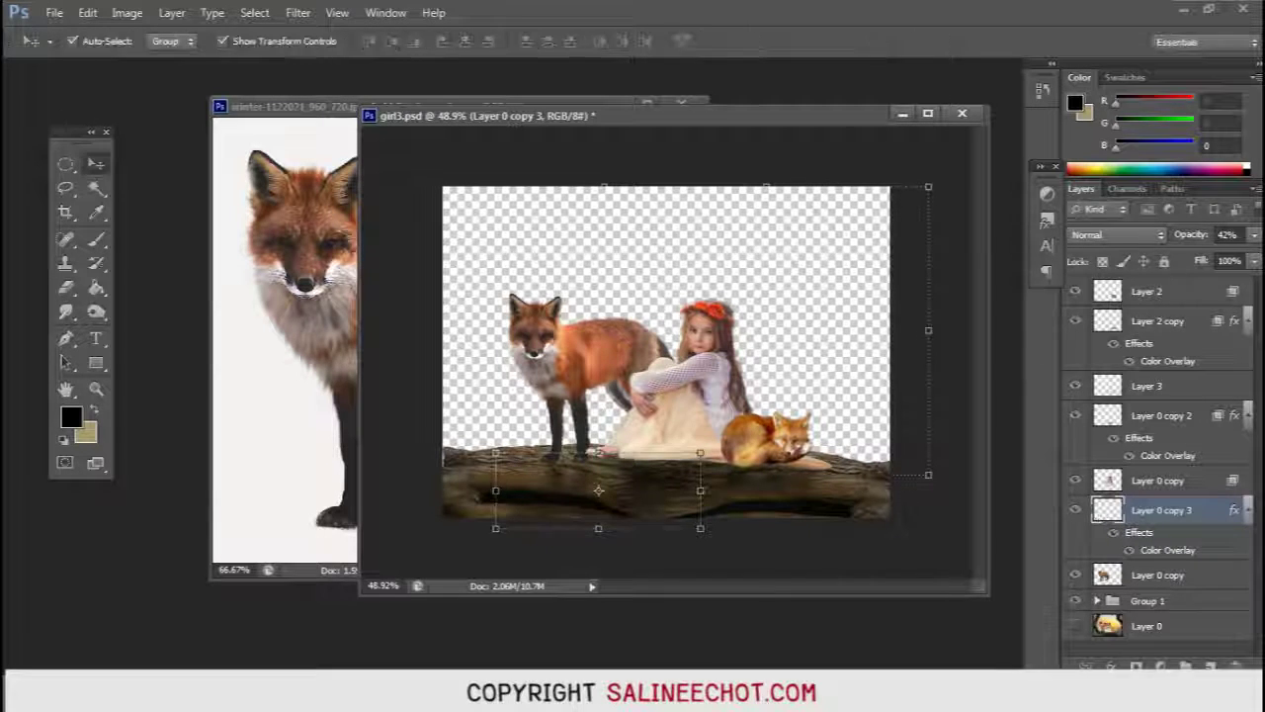
Step: Lower the opacity of Layer 0 copy 2 and position the small fox's shadow on the log
left_click(1162, 415)
left_click(1253, 235)
left_click_drag(1182, 256, 1164, 256)
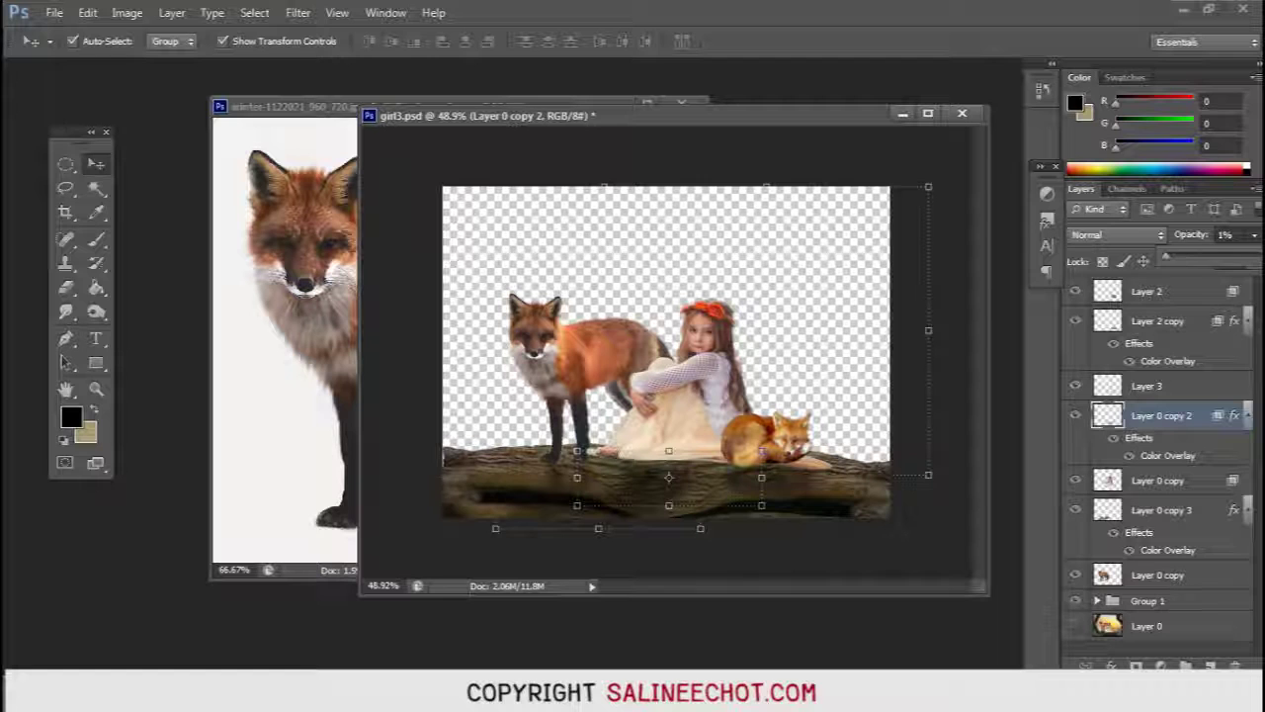
left_click(1157, 643)
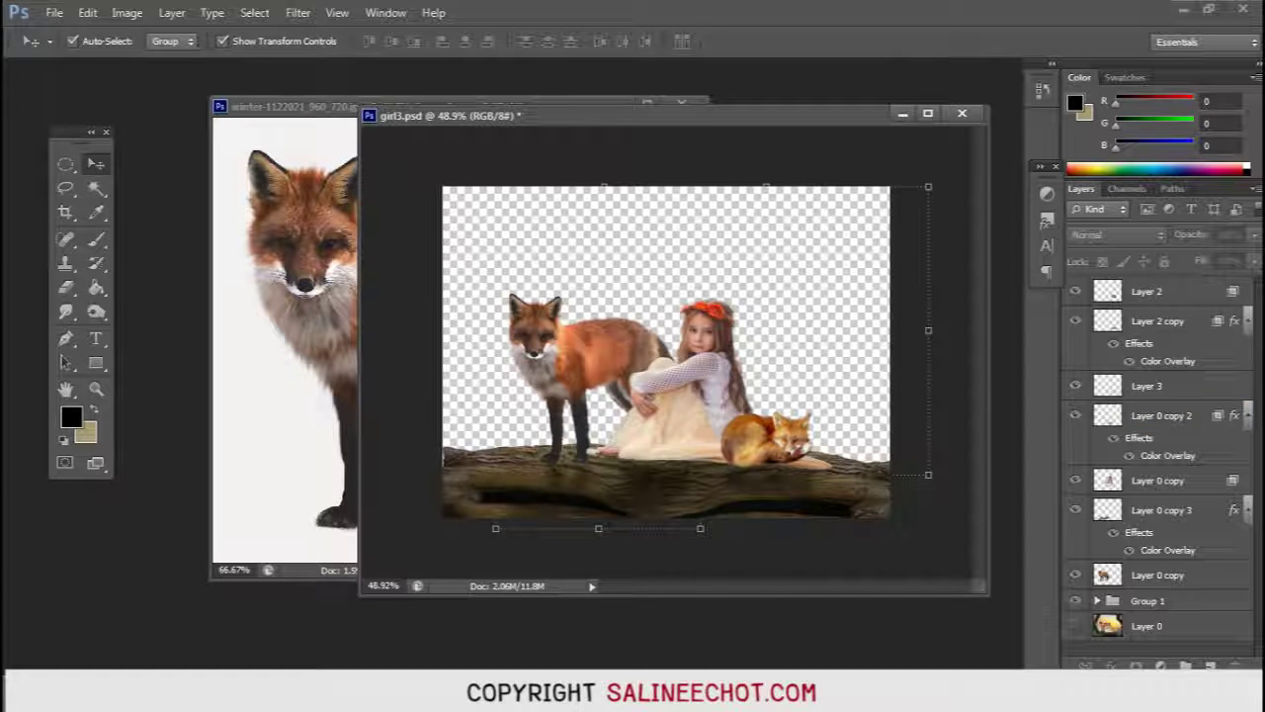
left_click(1162, 415)
mouse_move(643, 446)
left_mouse_down()
mouse_move(739, 478)
mouse_move(720, 454)
left_mouse_up()
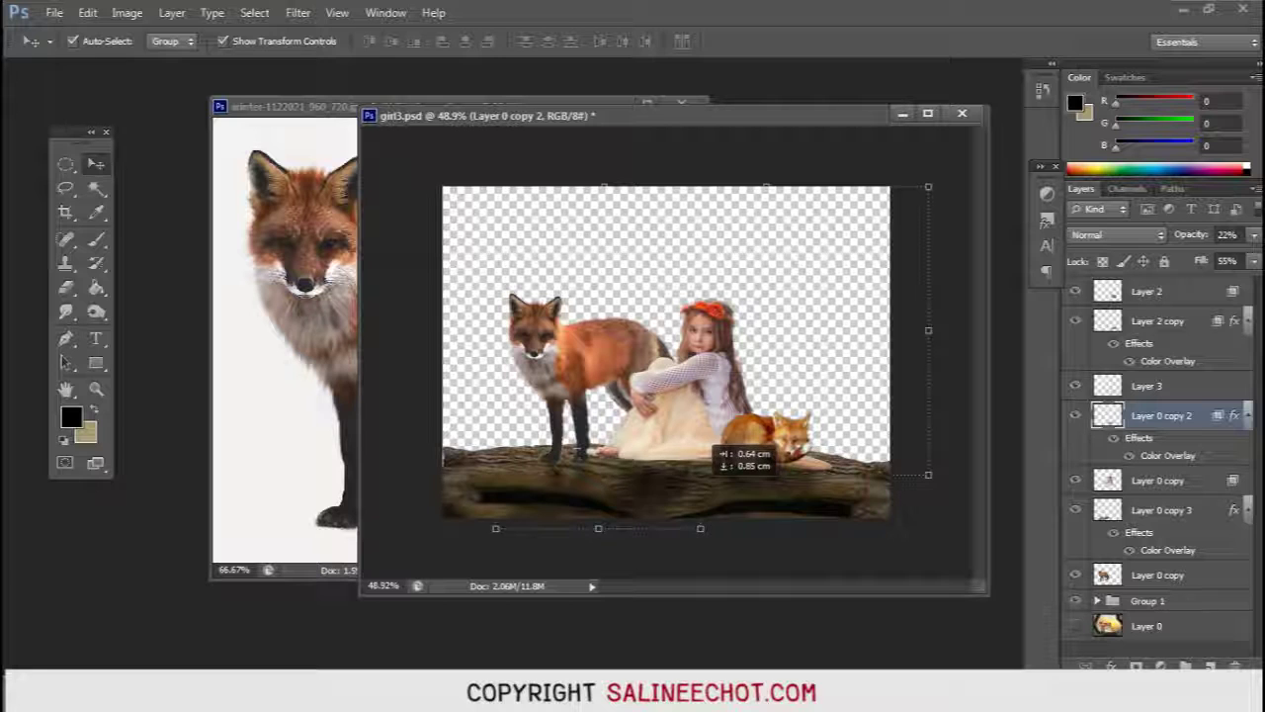
left_click_drag(716, 450, 725, 447)
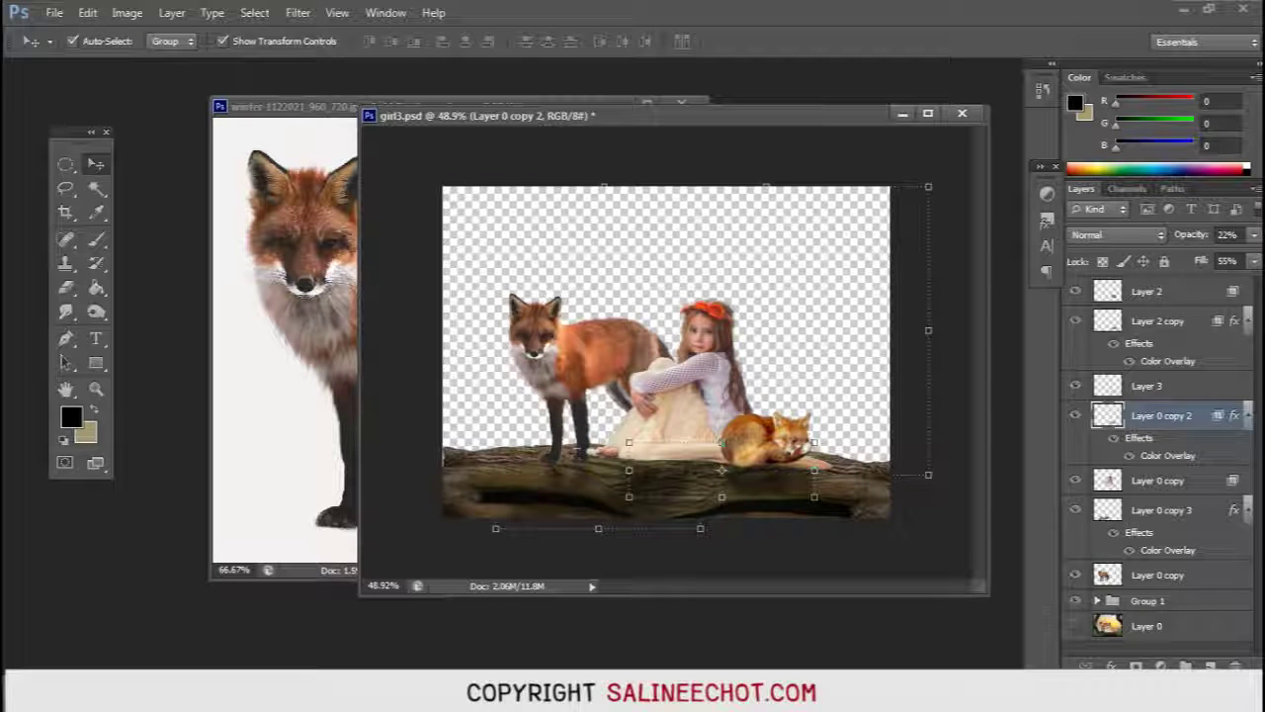
Step: Reposition the standing fox's shadow and add a layer mask to Layer 0 copy 3
left_click(1162, 510)
left_click_drag(633, 464, 653, 464)
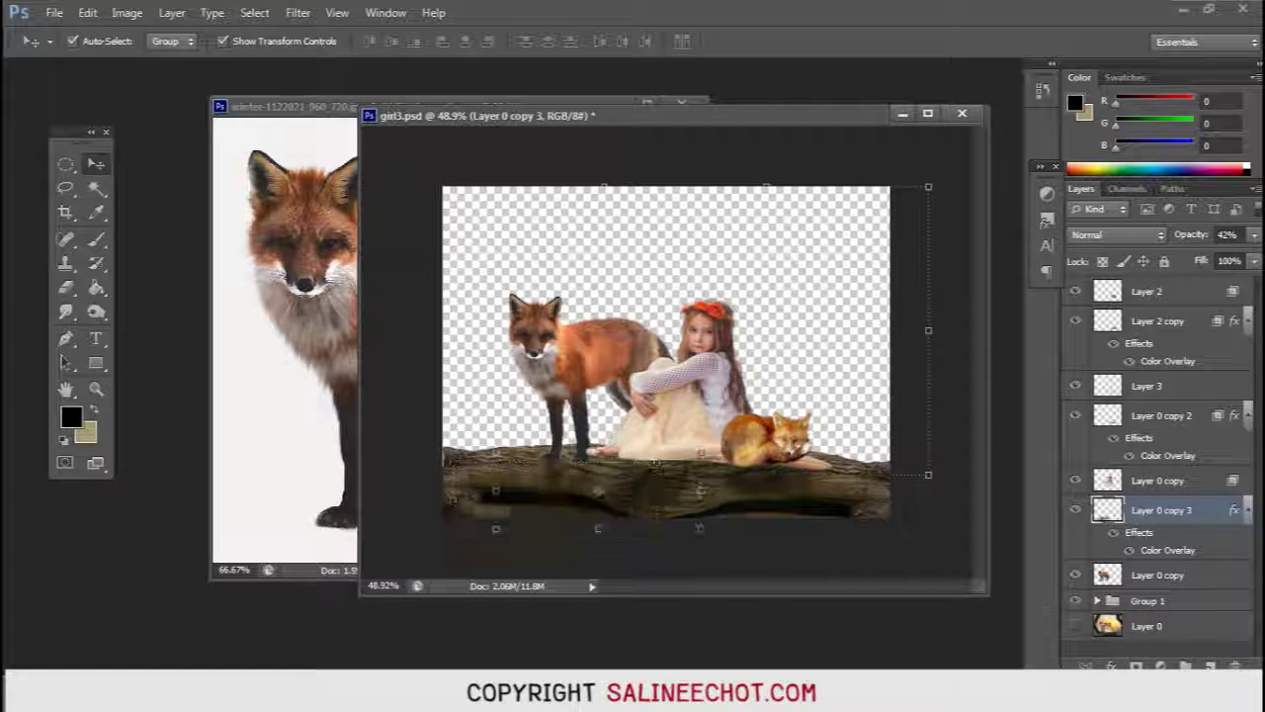
left_click(668, 456)
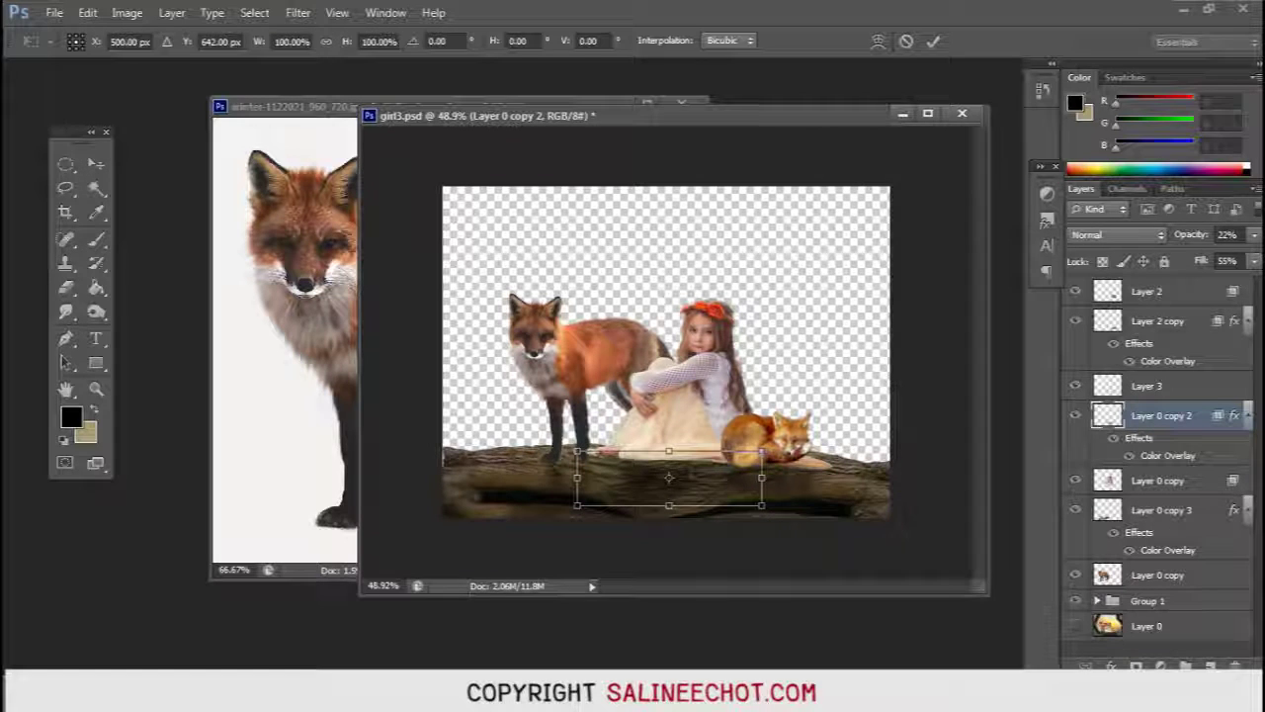
left_click(598, 490)
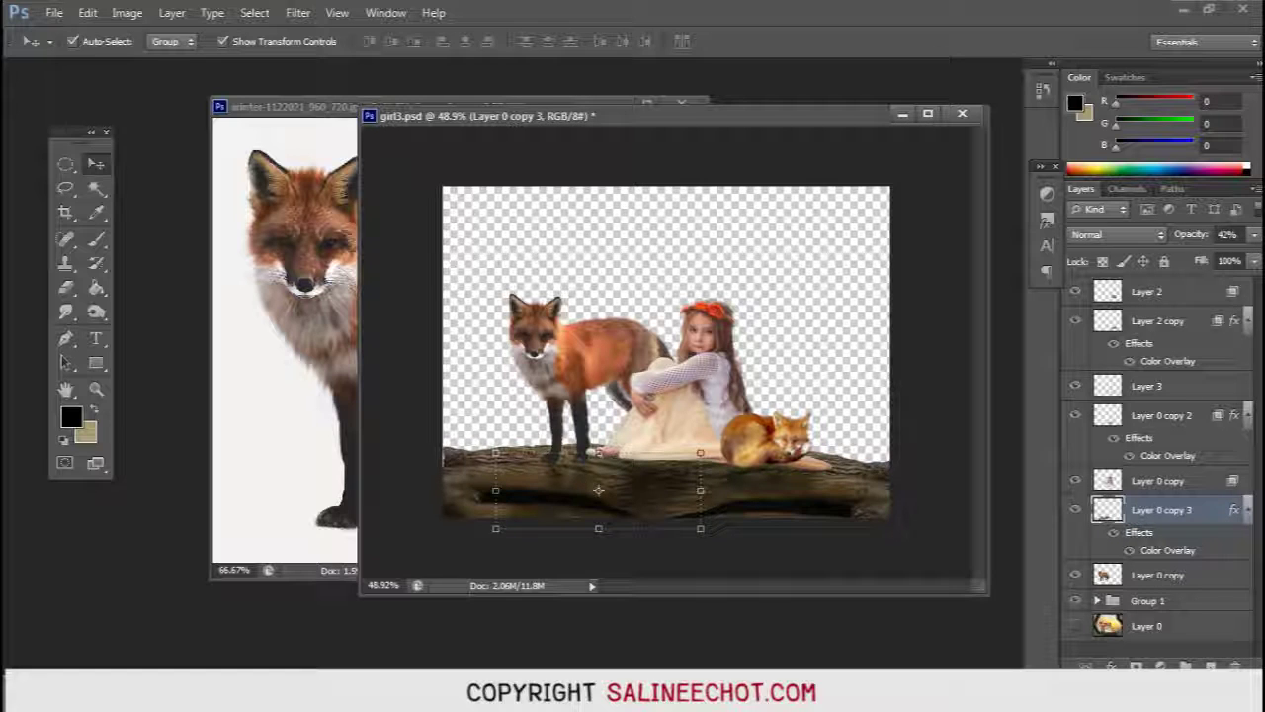
left_click(1135, 665)
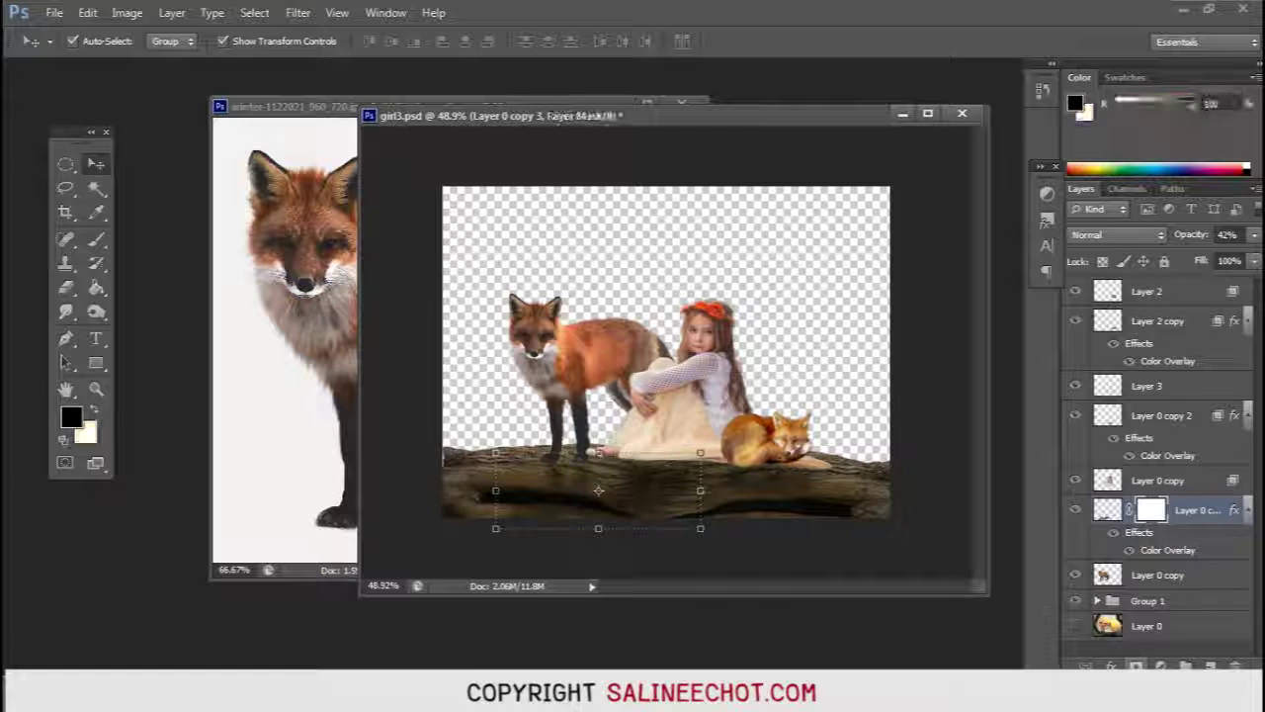
Step: Paint black on the shadow mask with a 200 px brush
left_click(96, 239)
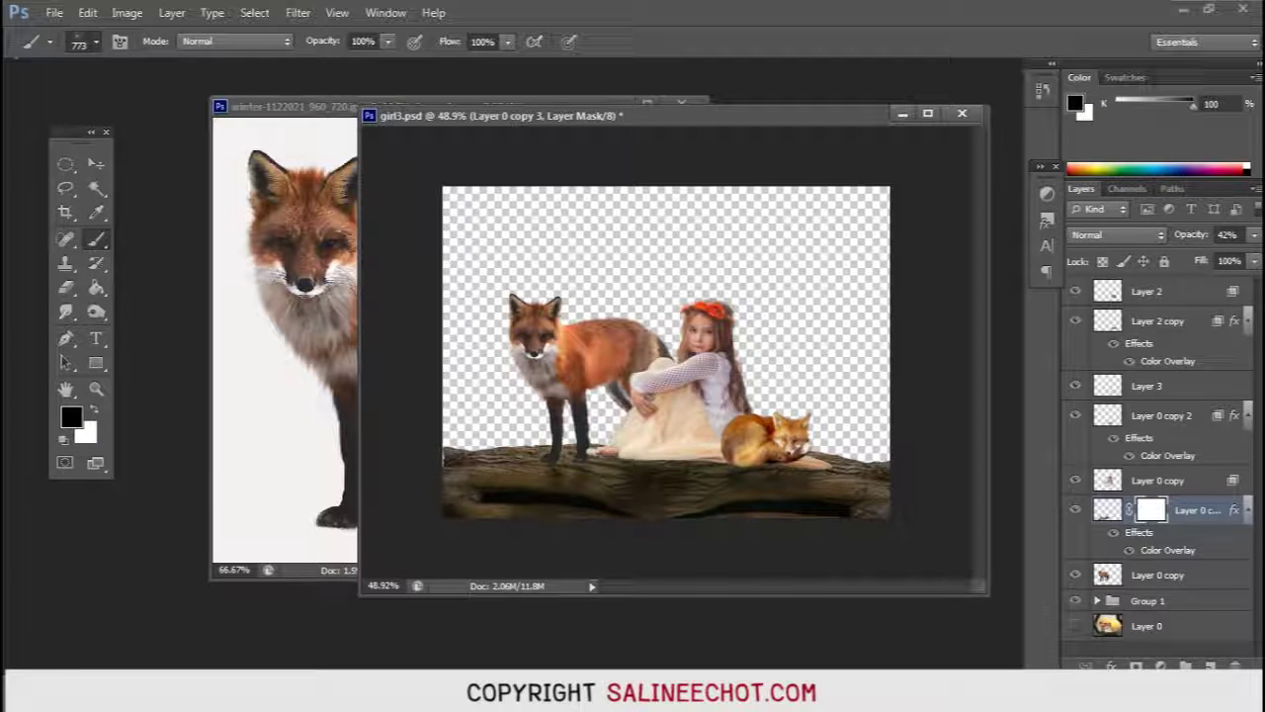
left_click(87, 41)
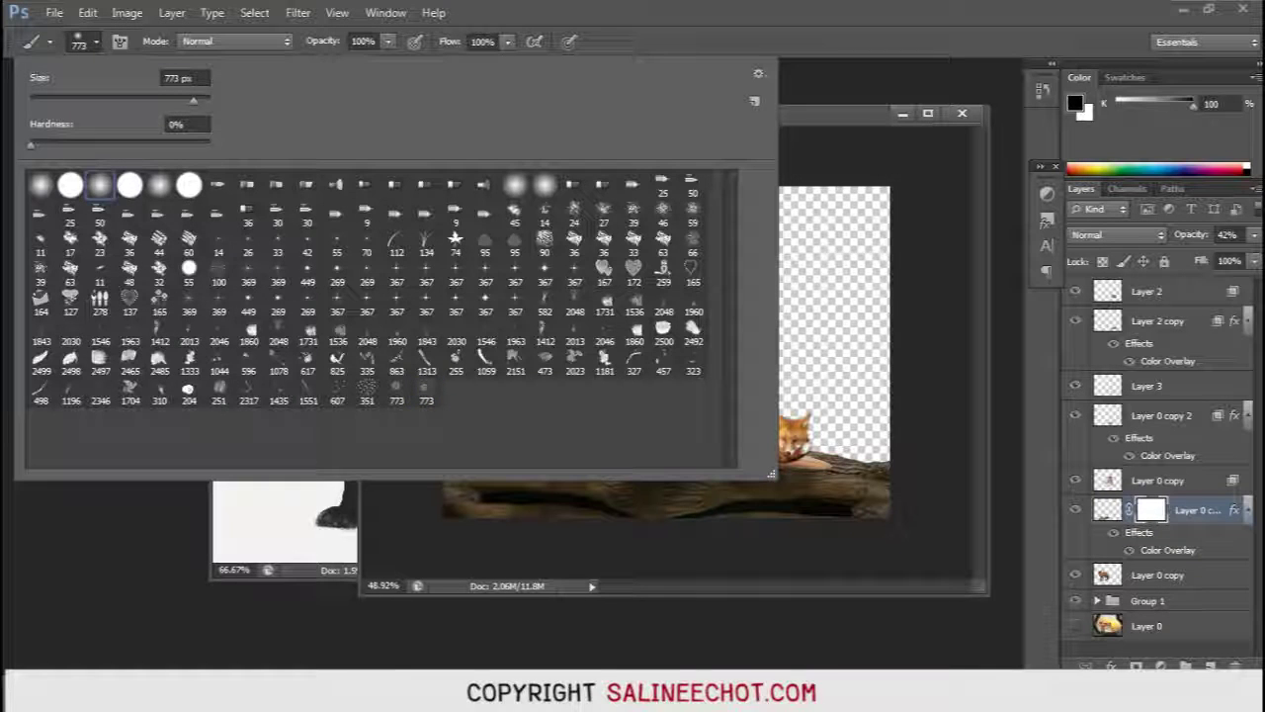
type("700")
key("Return")
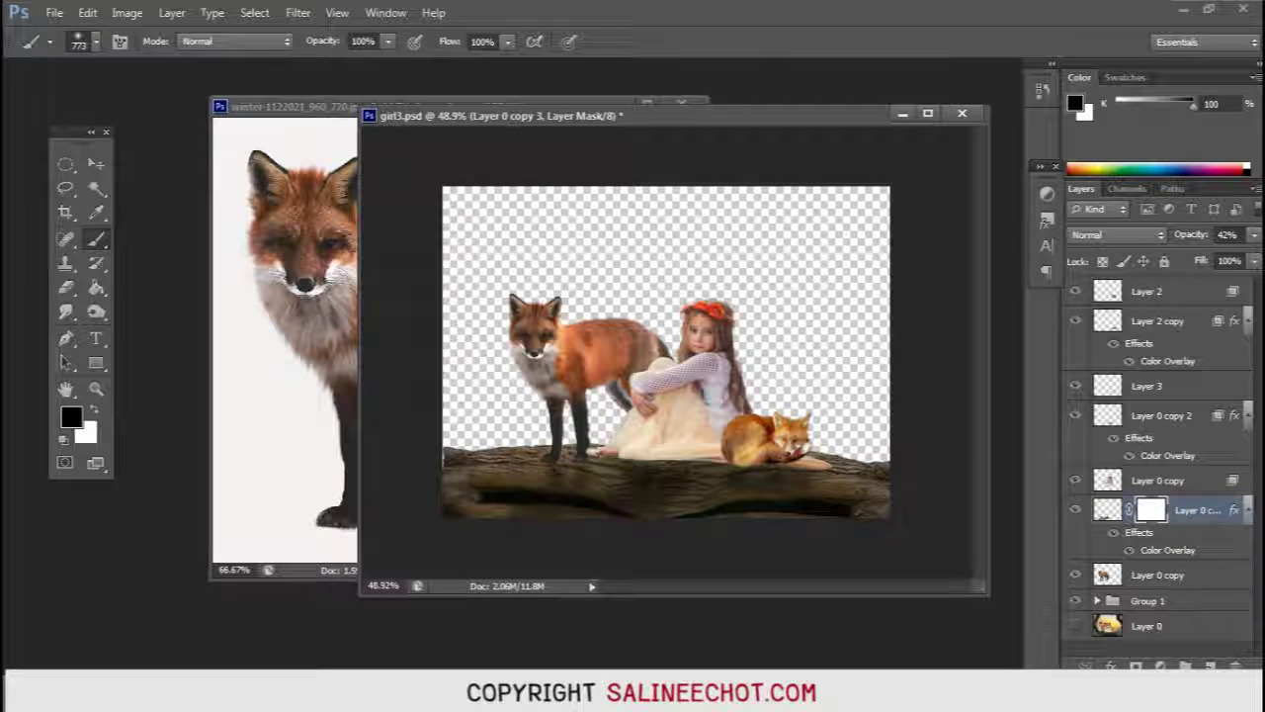
key("bracketleft")
key("bracketleft")
key("bracketleft")
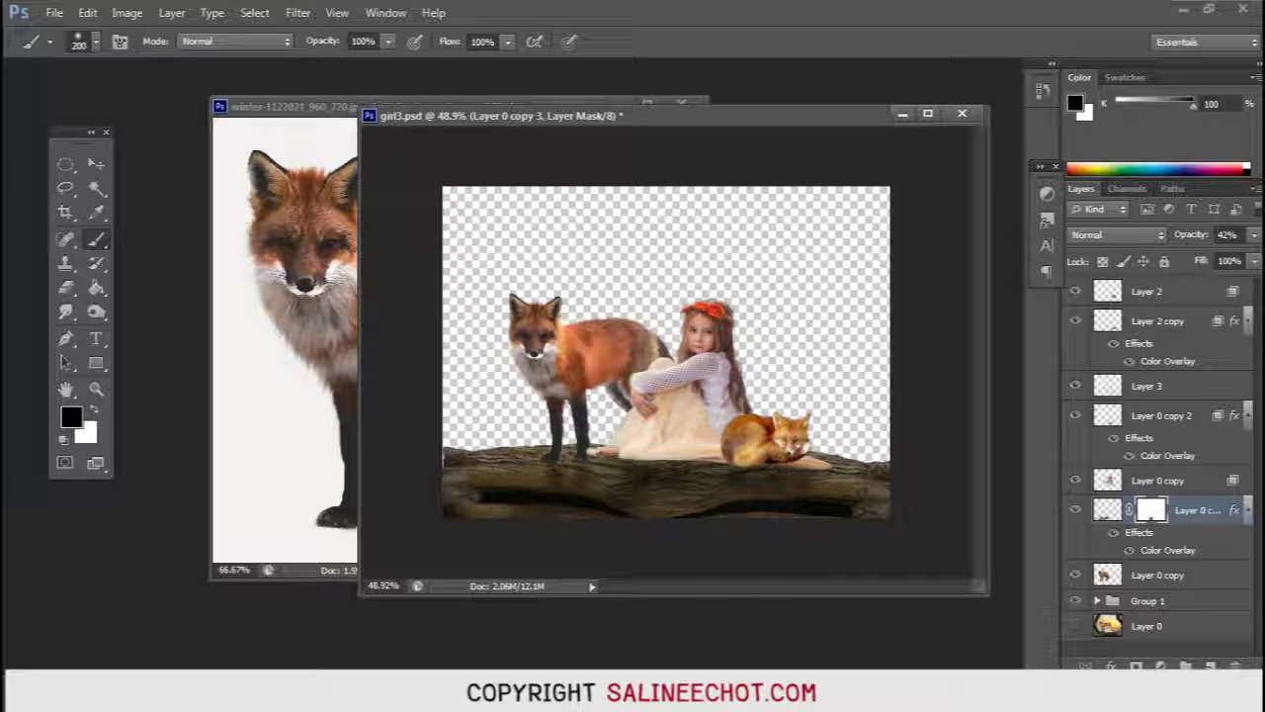
left_click(656, 498)
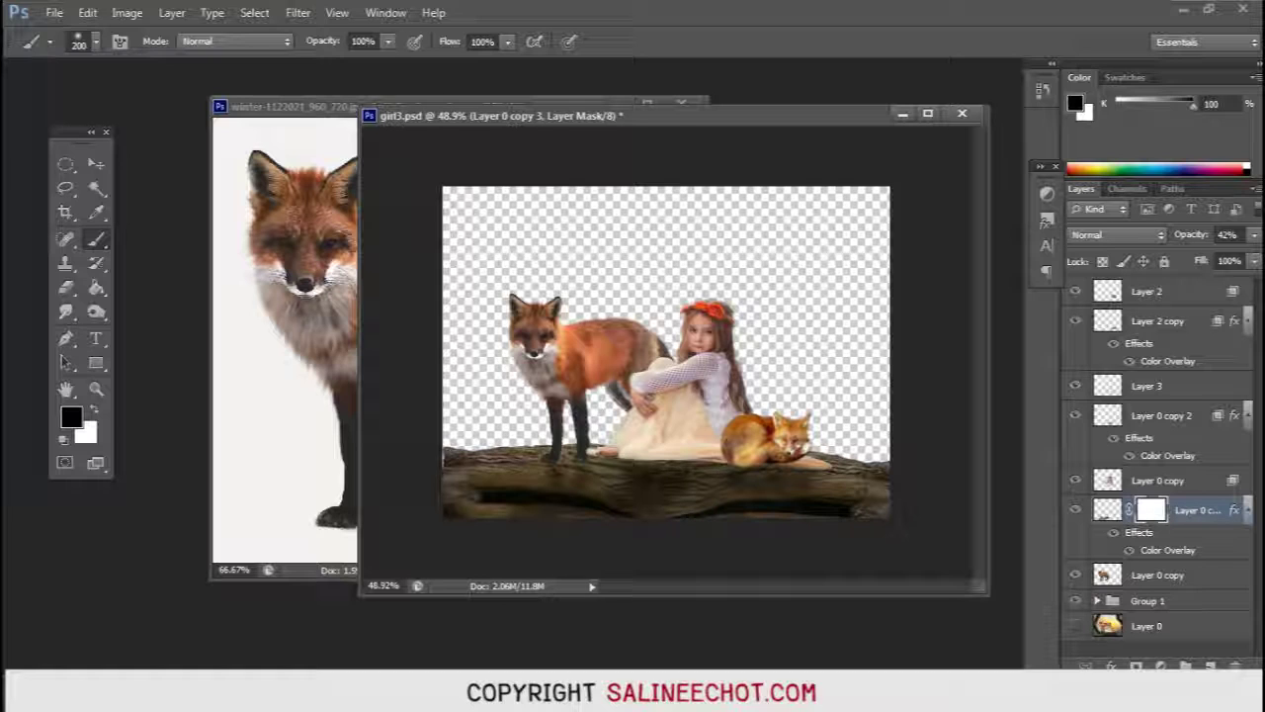
Step: Lower brush opacity and flow to about 57%, paint more of the mask, and return to the Move tool
left_click_drag(387, 41, 351, 62)
left_click_drag(507, 41, 473, 61)
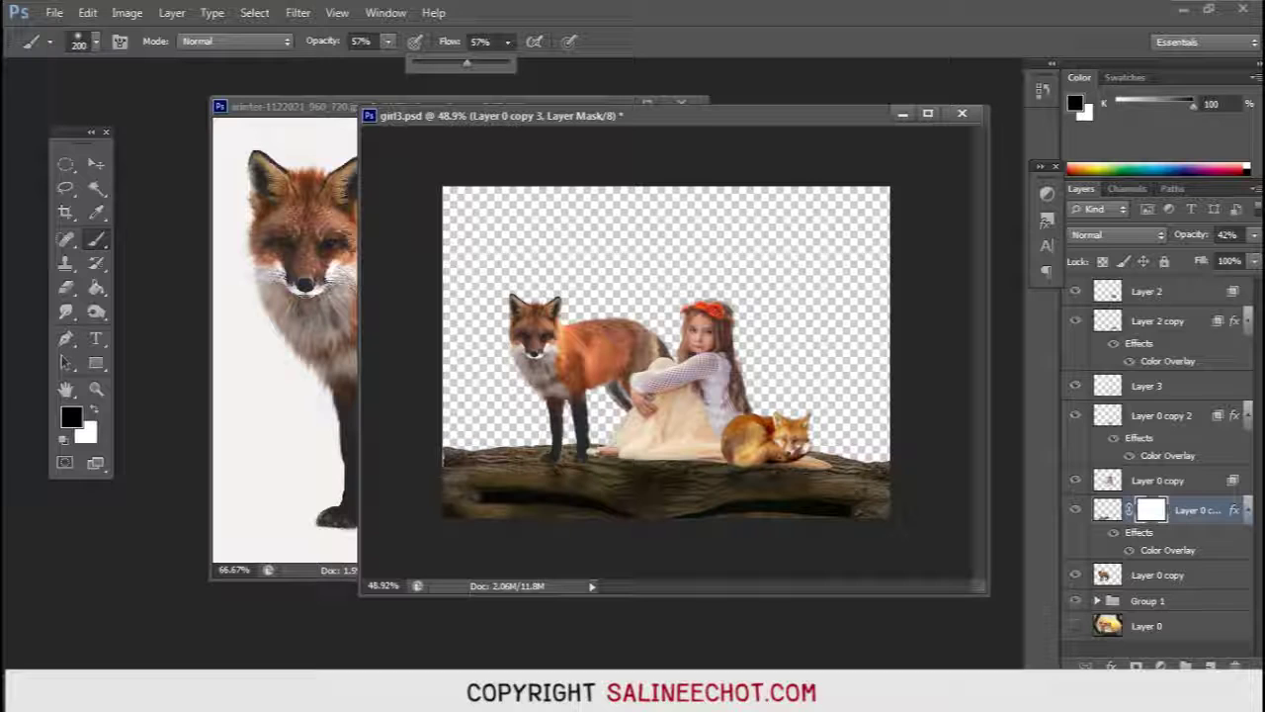
left_click_drag(467, 63, 467, 62)
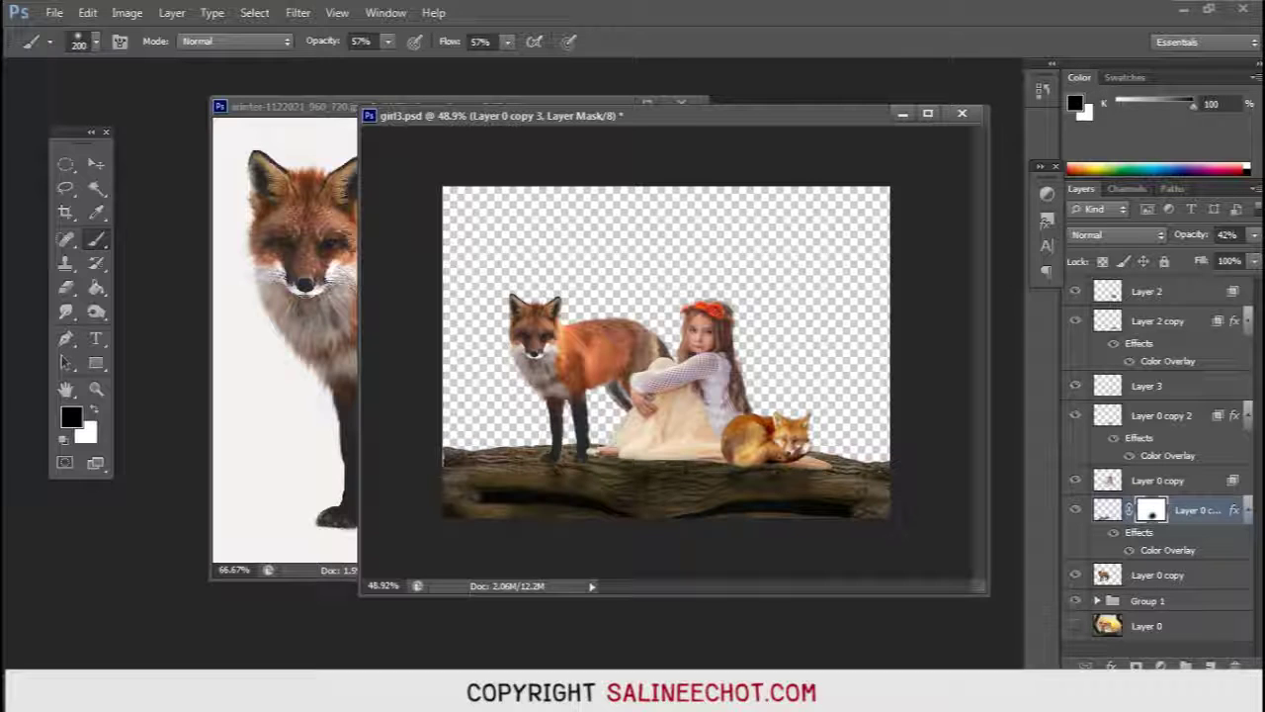
key("v")
key("ctrl+Tab")
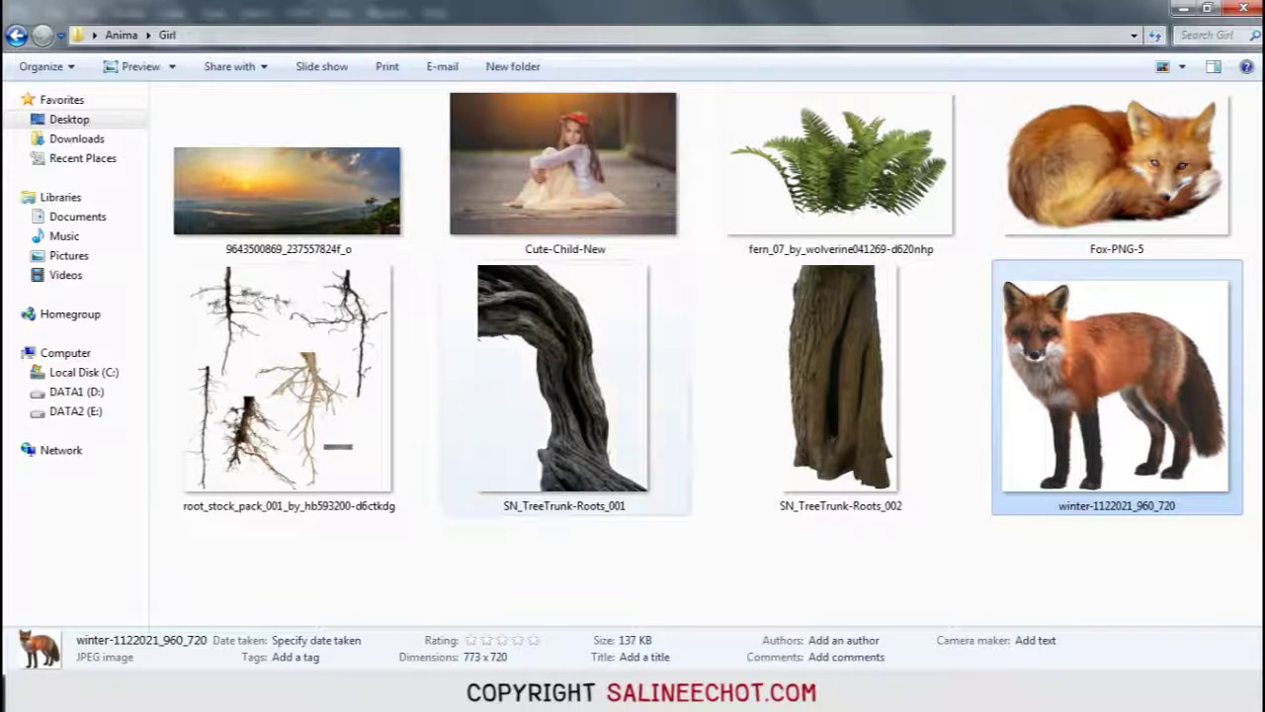
Step: Open SN_TreeTrunk-Roots_001.png and drag the trunk into girl3.psd as Layer 4
left_click(564, 376)
mouse_move(564, 375)
left_mouse_down()
mouse_move(554, 336)
mouse_move(226, 633)
mouse_move(99, 618)
mouse_move(245, 422)
left_mouse_up()
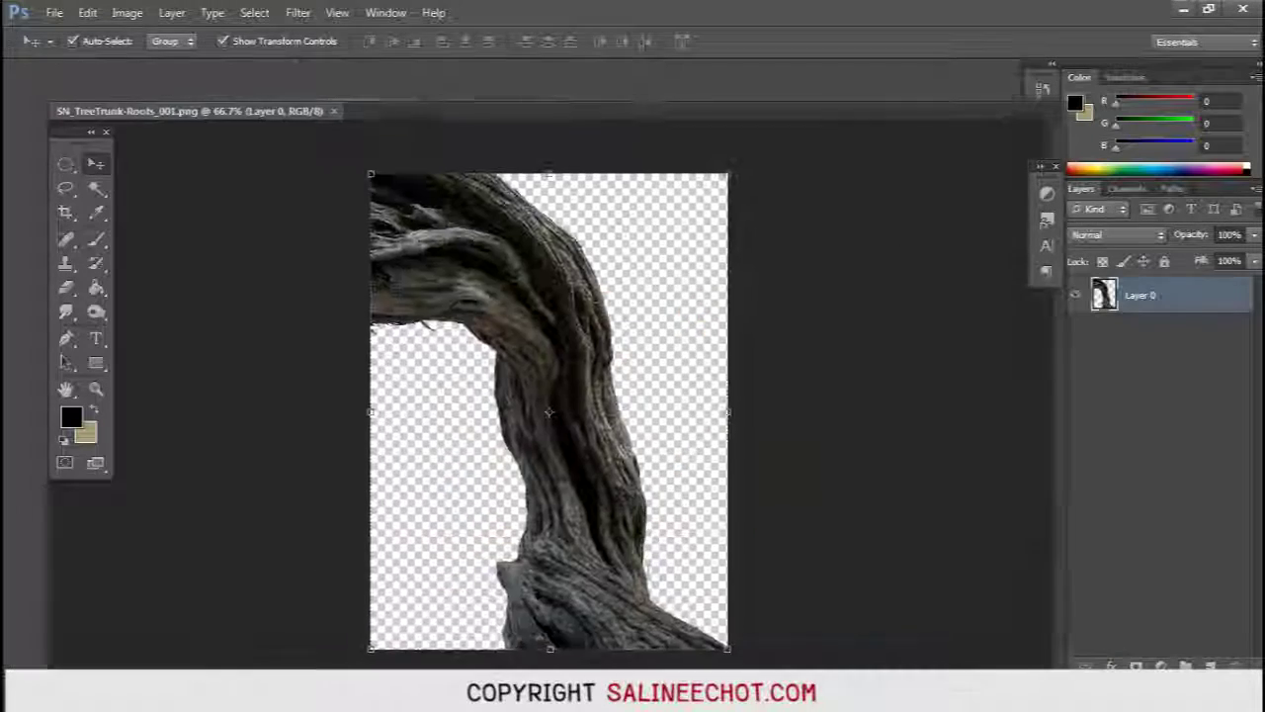
left_click_drag(148, 67, 198, 108)
left_click_drag(247, 395, 514, 395)
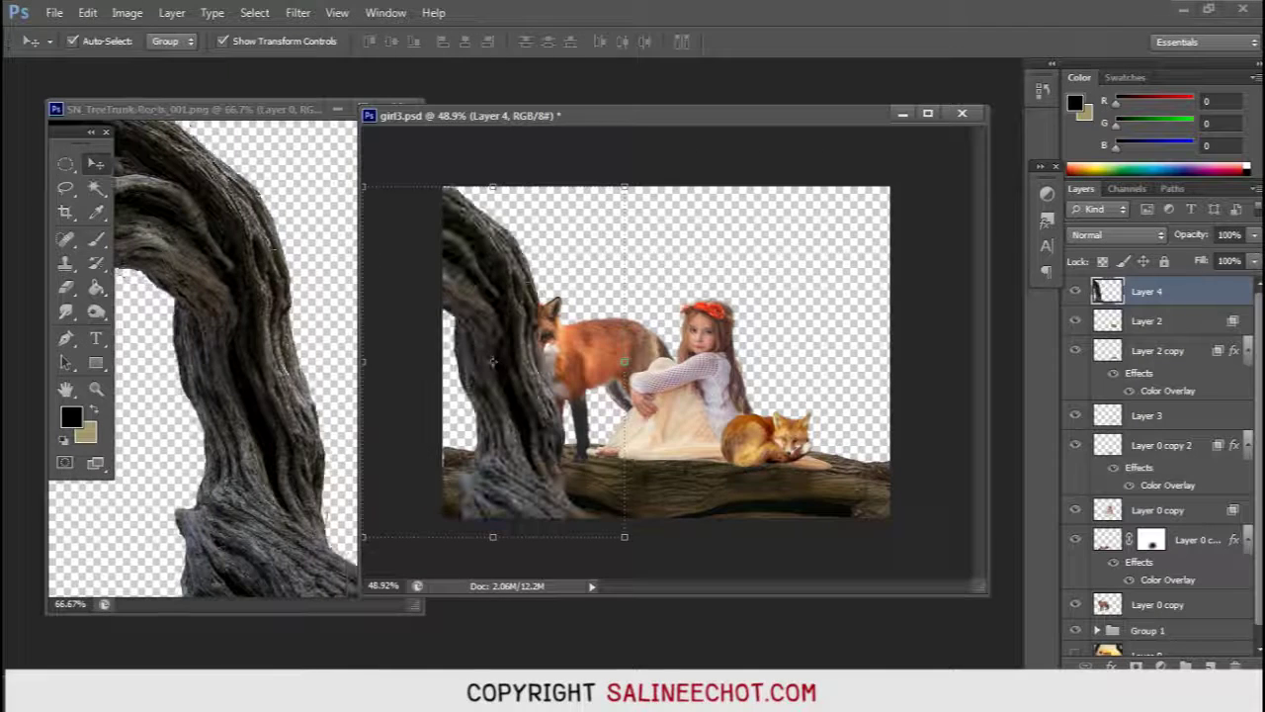
Step: Scale the trunk to about 63%, move it onto the log's left end and tilt it slightly
key("ctrl+t")
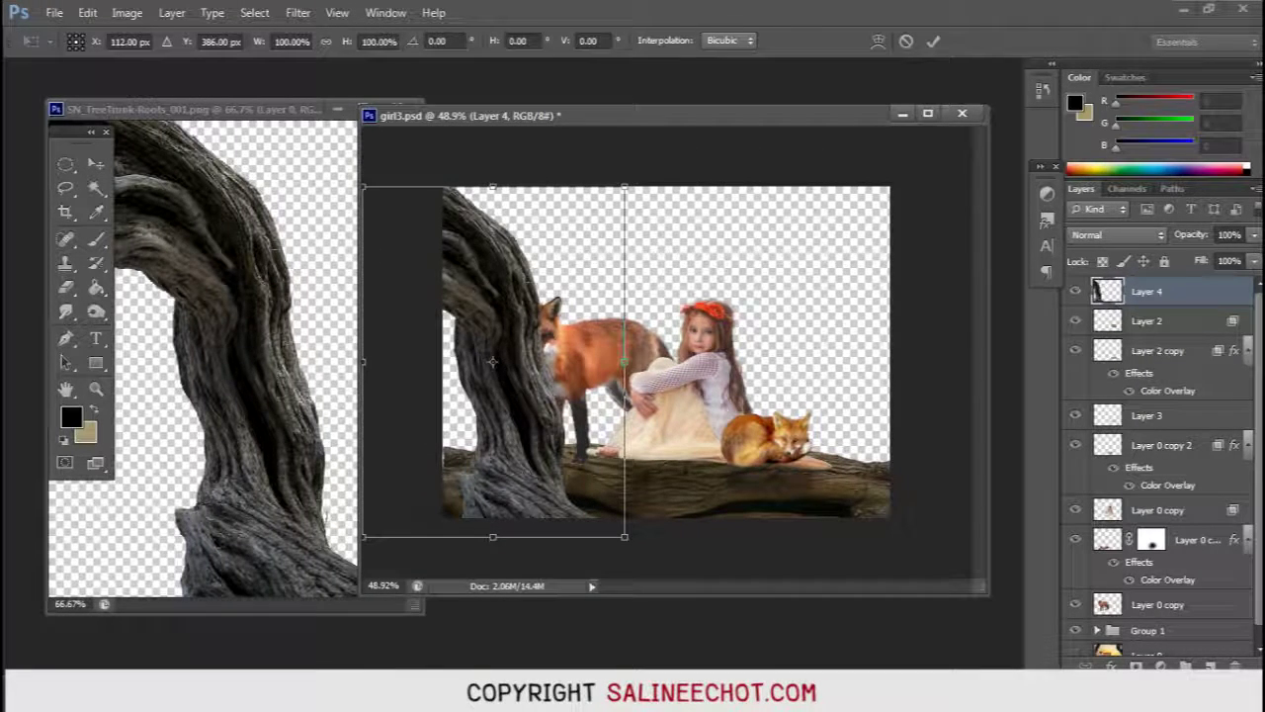
left_click_drag(625, 186, 577, 253)
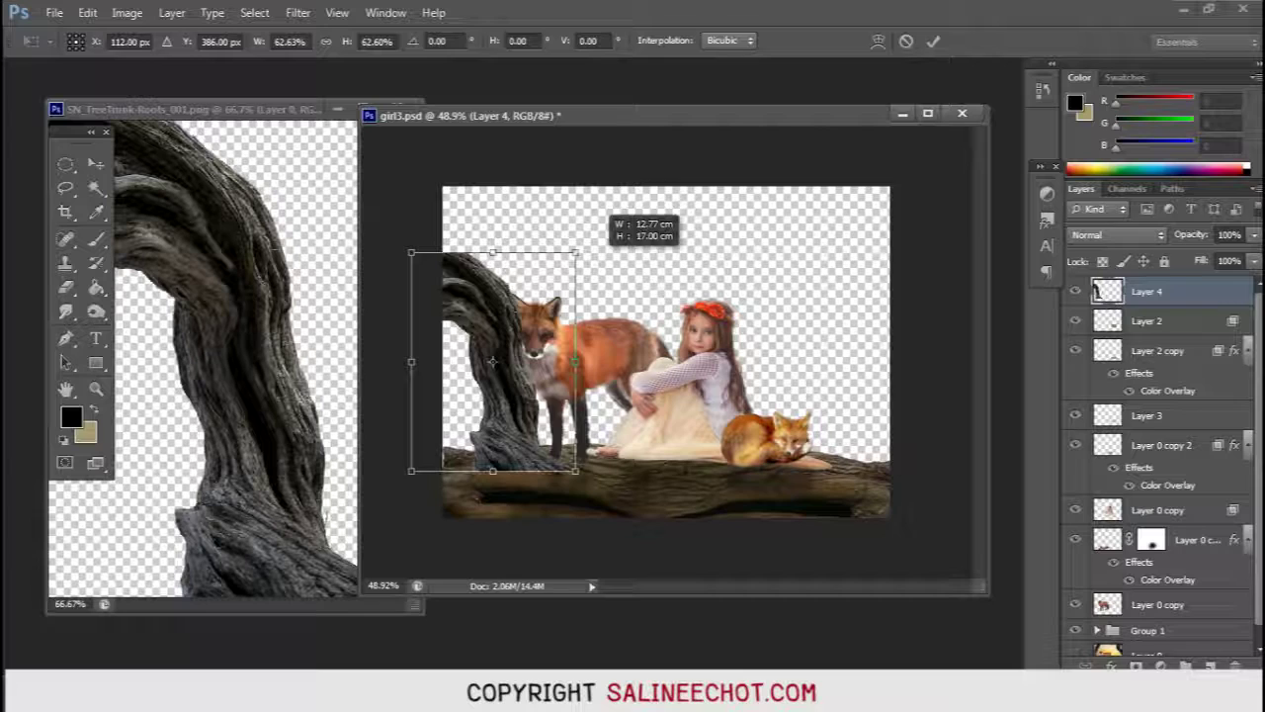
left_click_drag(514, 286, 524, 356)
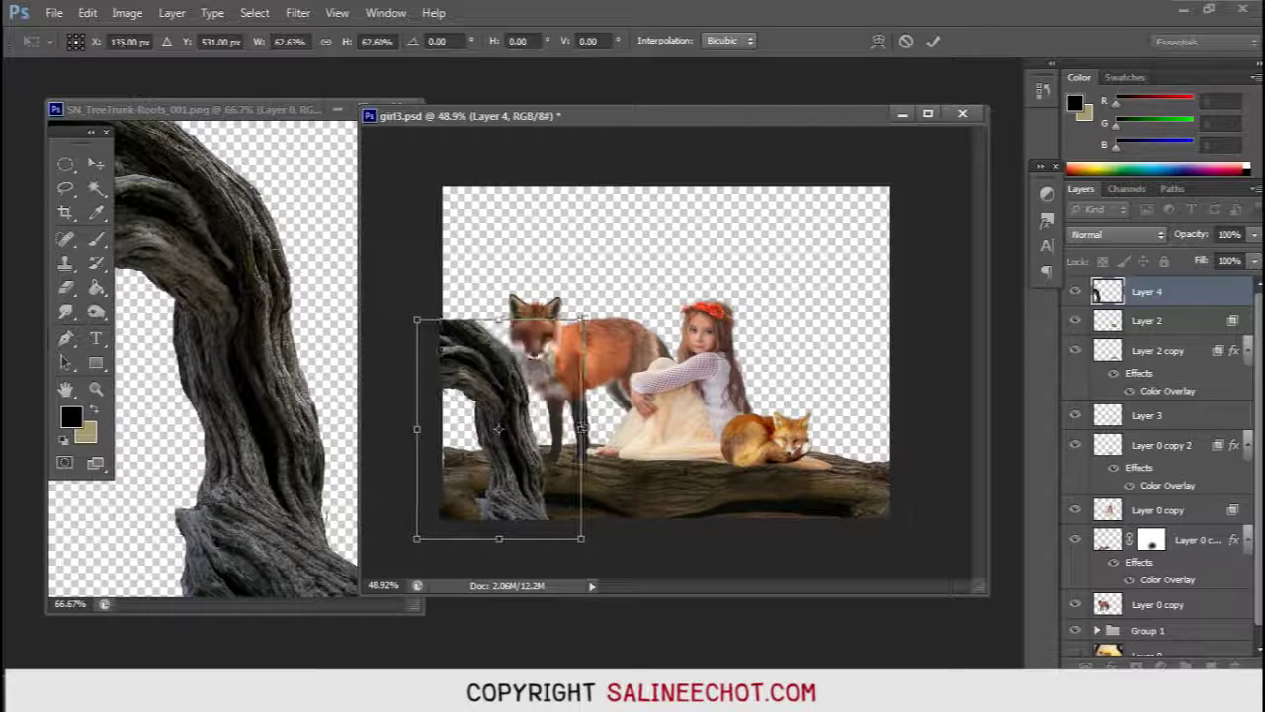
left_click_drag(605, 301, 593, 282)
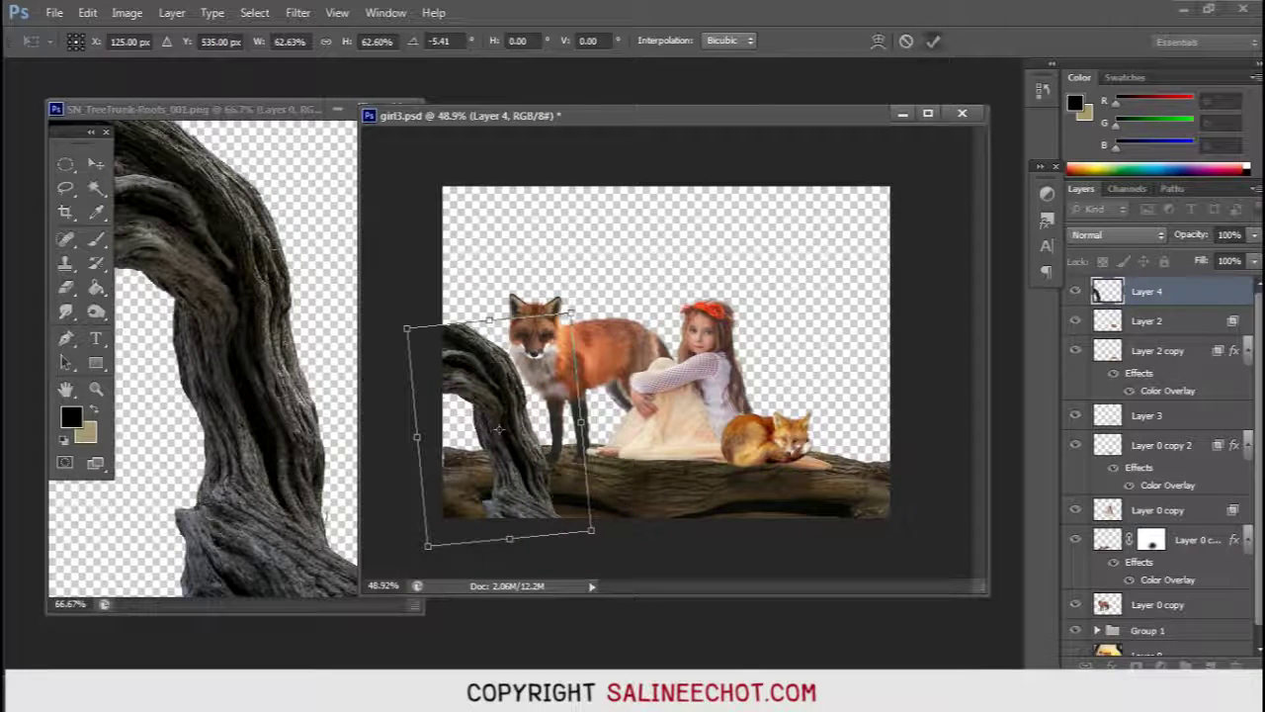
key("Return")
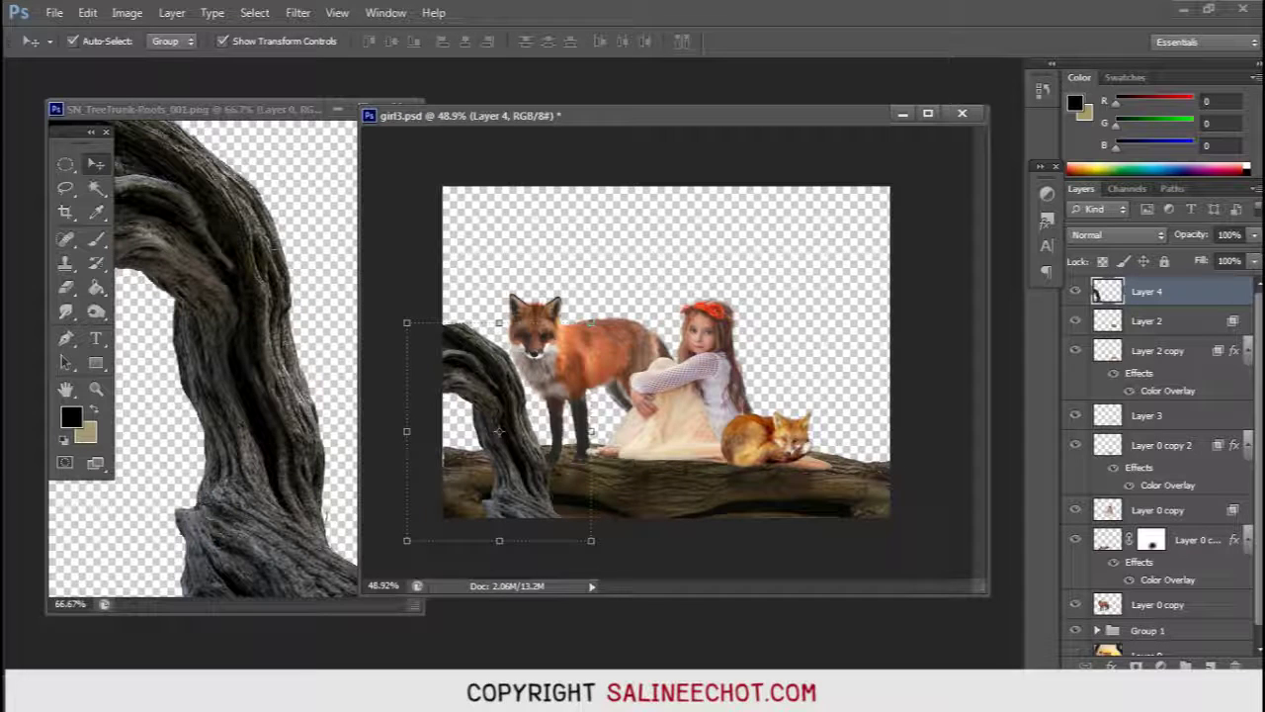
Step: Duplicate the trunk upward, rotate the copy, place it below Layer 4, and join the pieces
left_click_drag(499, 430, 495, 302)
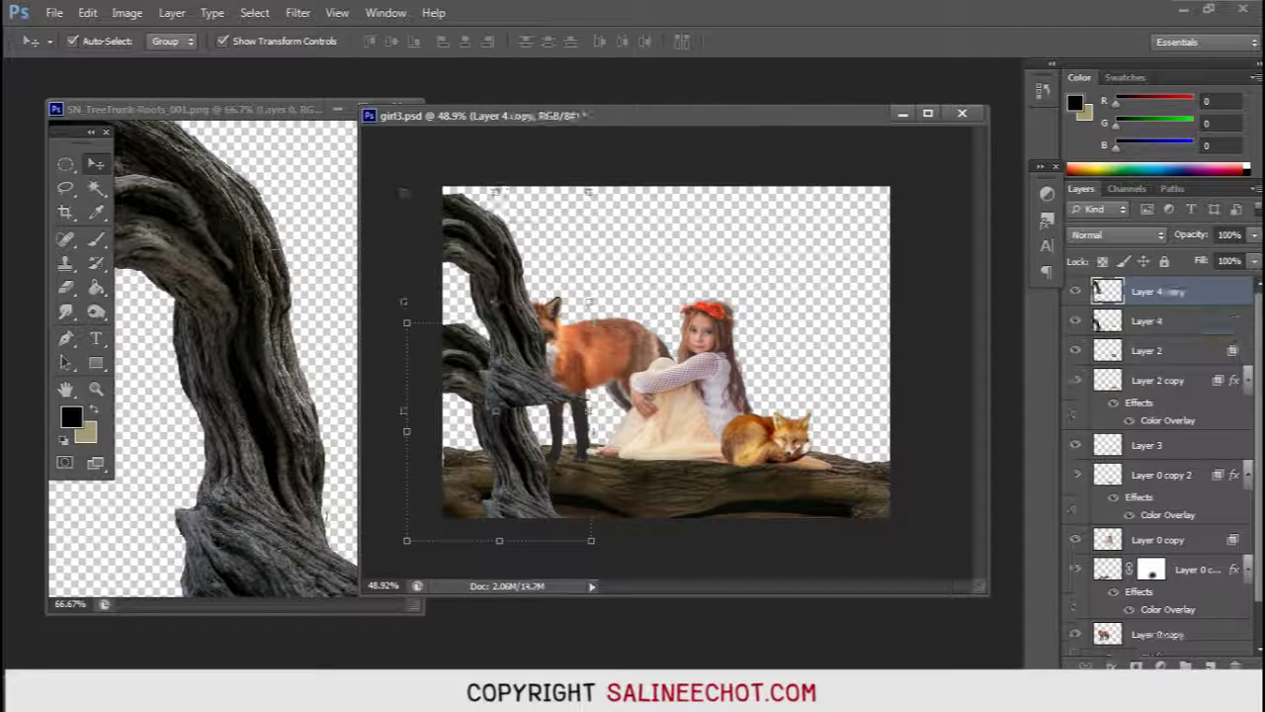
key("ctrl+t")
mouse_move(496, 300)
left_mouse_down()
mouse_move(491, 270)
mouse_move(521, 249)
mouse_move(499, 246)
left_mouse_up()
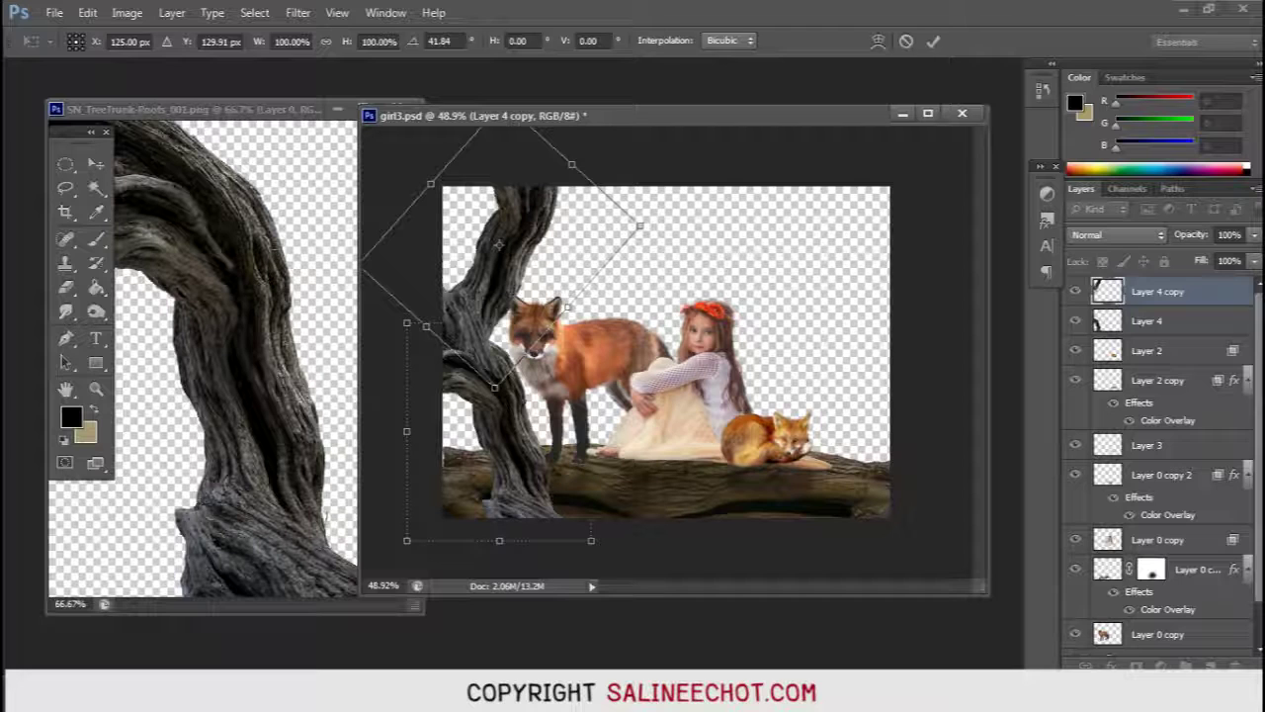
key("Return")
left_click_drag(503, 374, 512, 383)
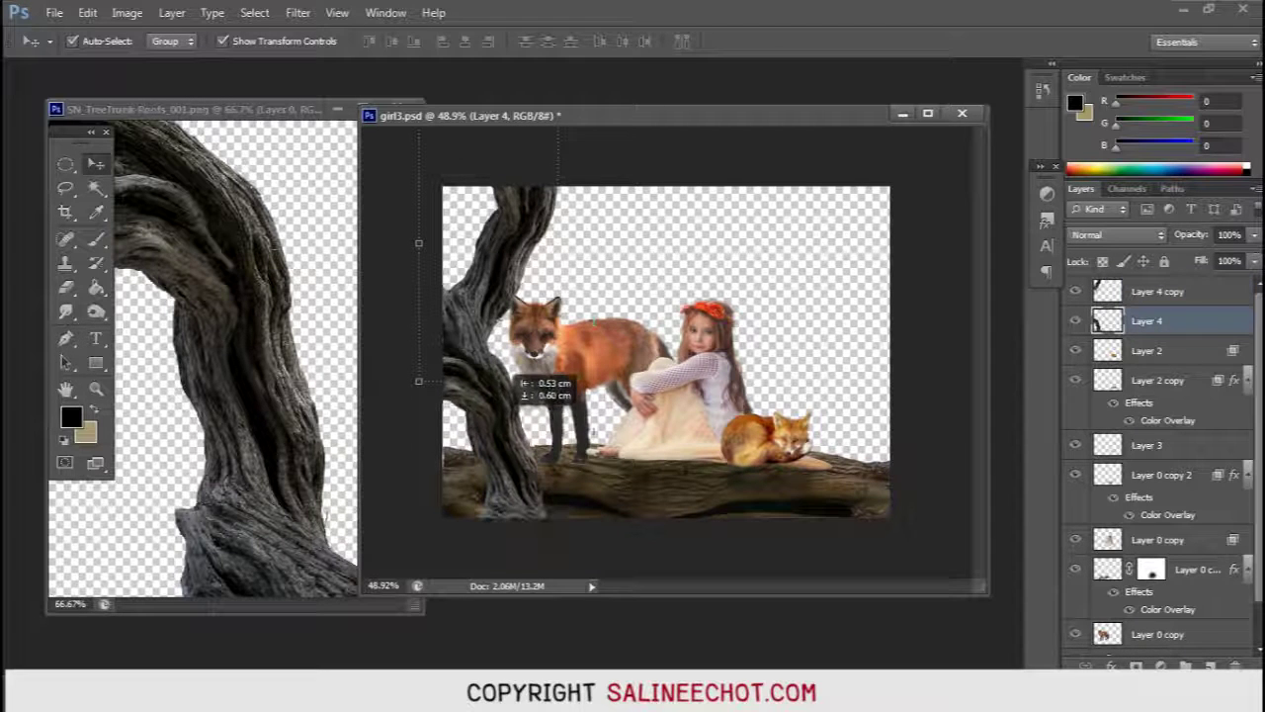
left_click(487, 242)
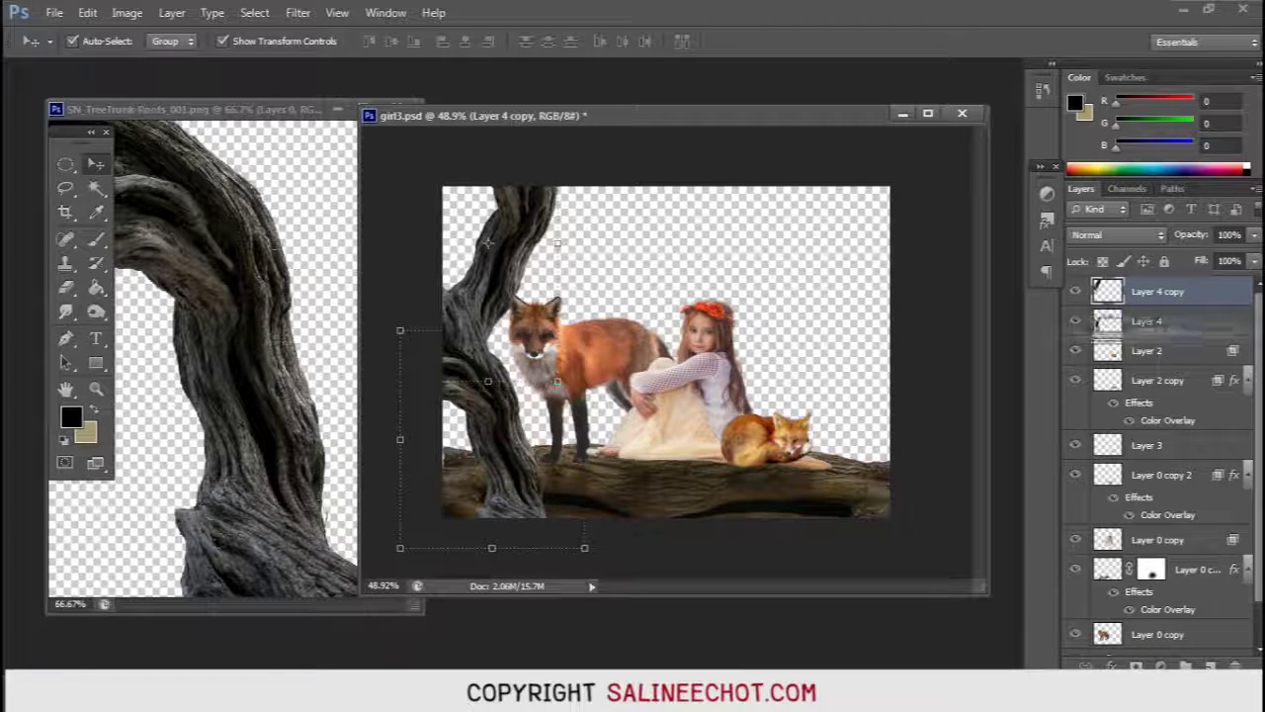
key("ctrl+bracketleft")
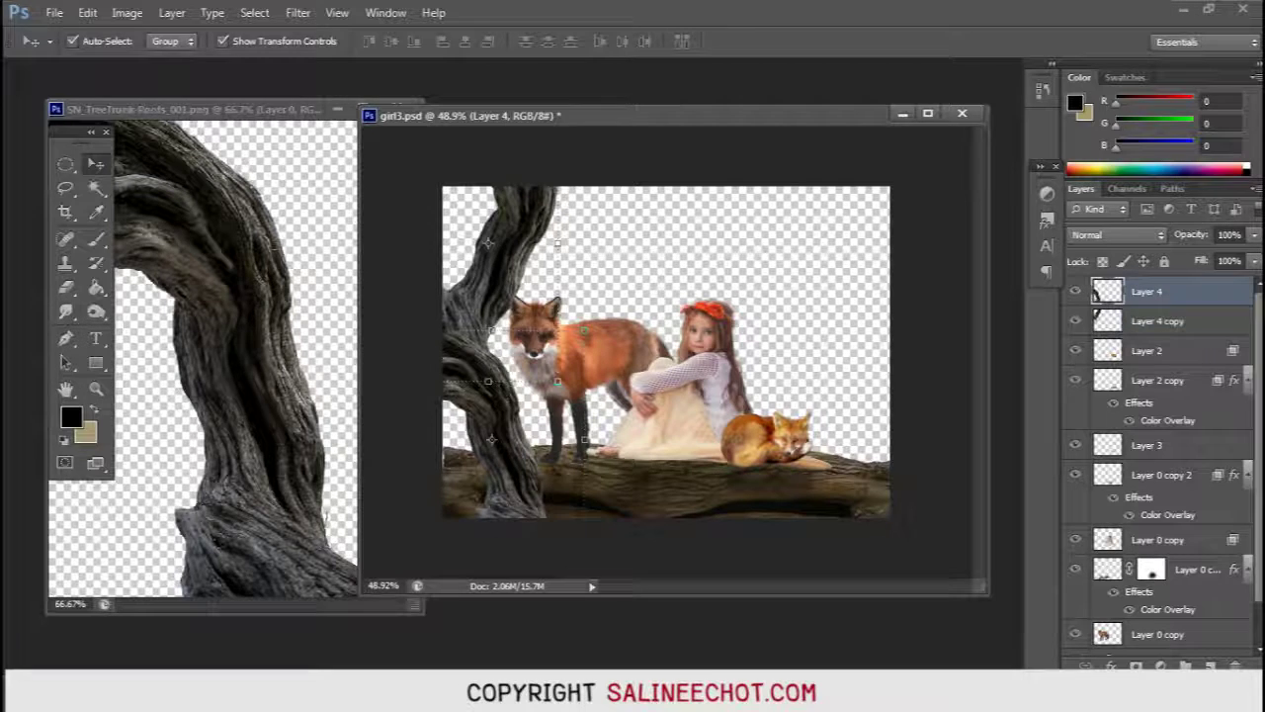
left_click_drag(512, 310, 504, 322)
left_click_drag(488, 242, 483, 249)
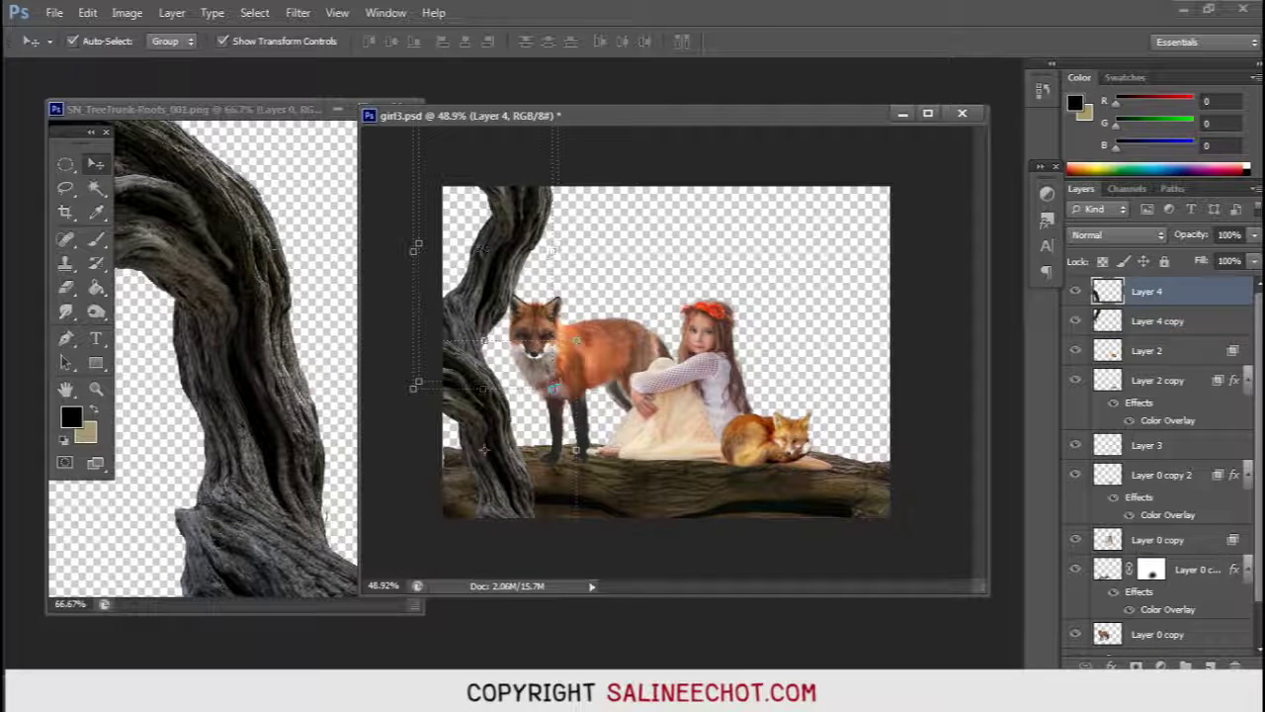
Step: Rotate Layer 4 about 9° counter-clockwise, then copy the trunk to the upper right
key("ctrl+t")
left_click_drag(576, 341, 593, 368)
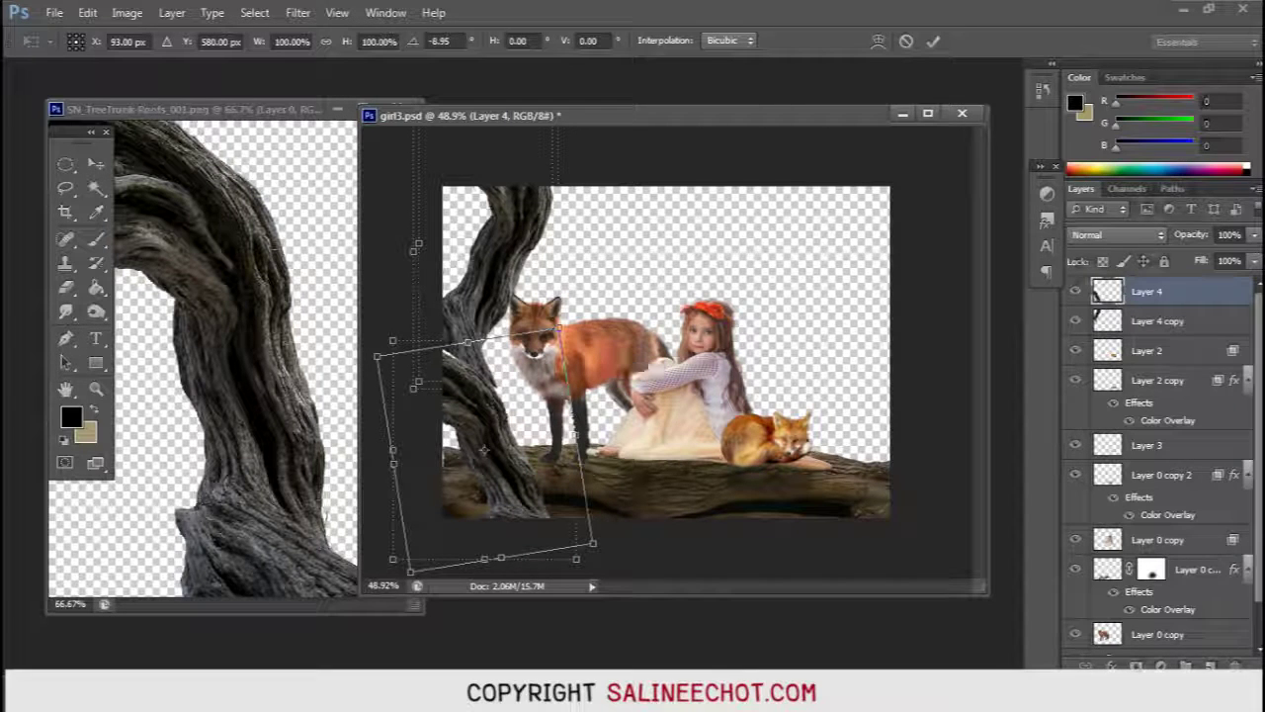
left_click_drag(484, 450, 494, 447)
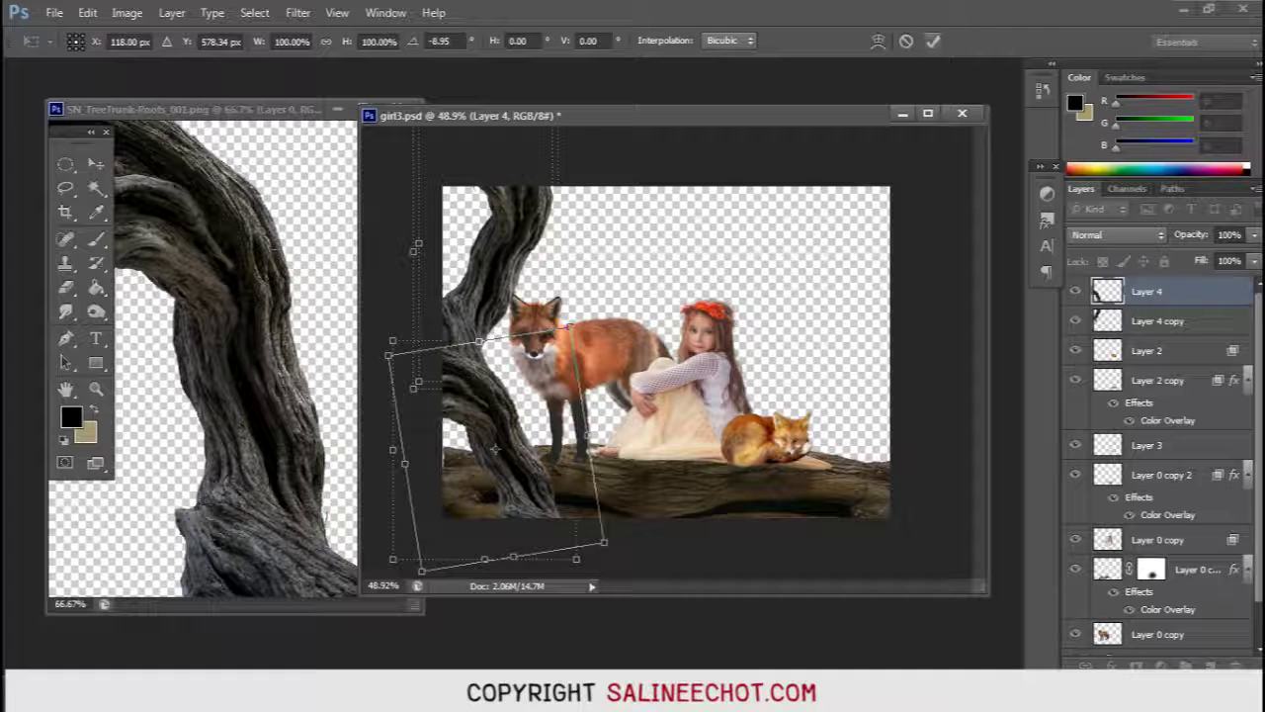
key("Return")
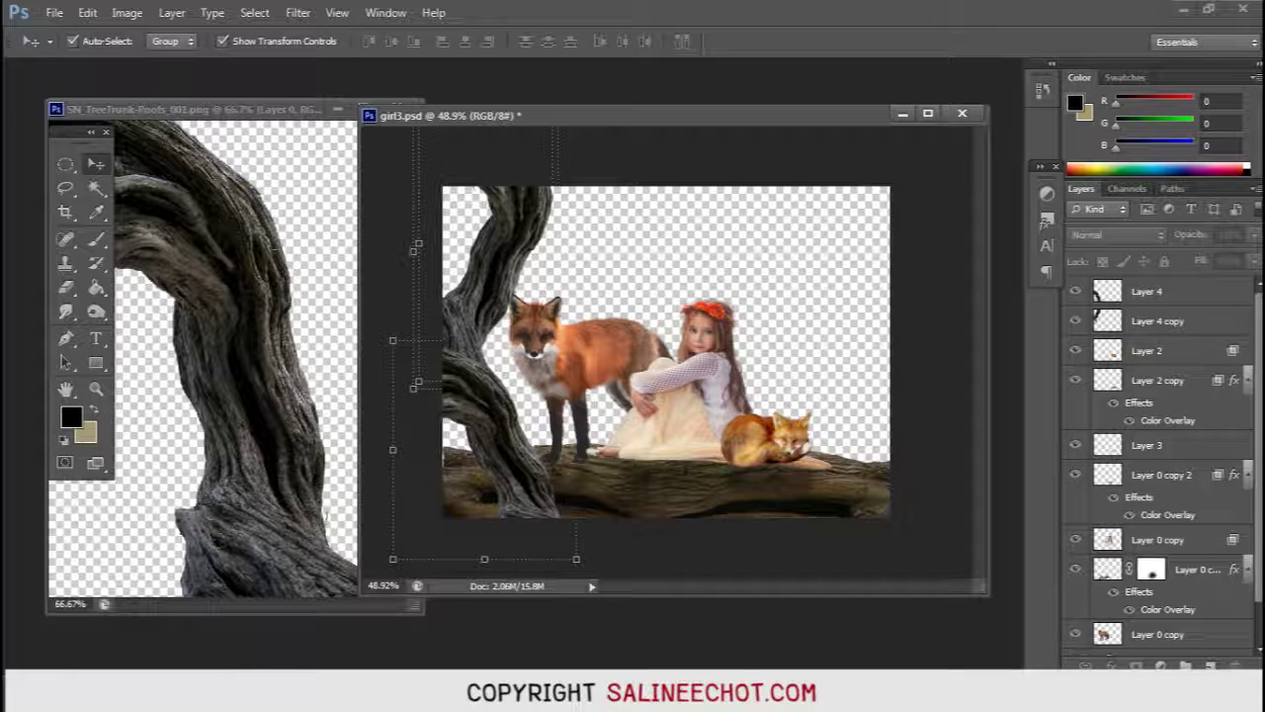
left_click_drag(519, 250, 847, 250)
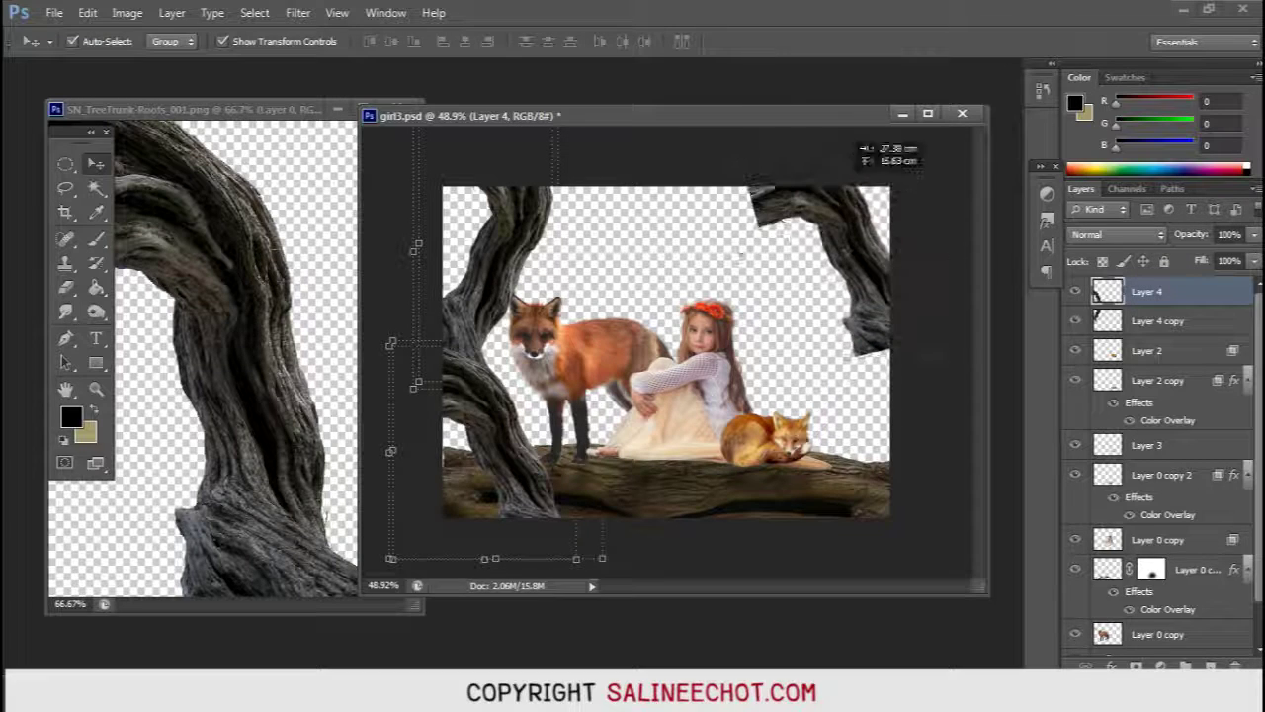
Step: Flip the trunk copy horizontally, rotate it about -69° and place it at the upper-right corner
key("ctrl+t")
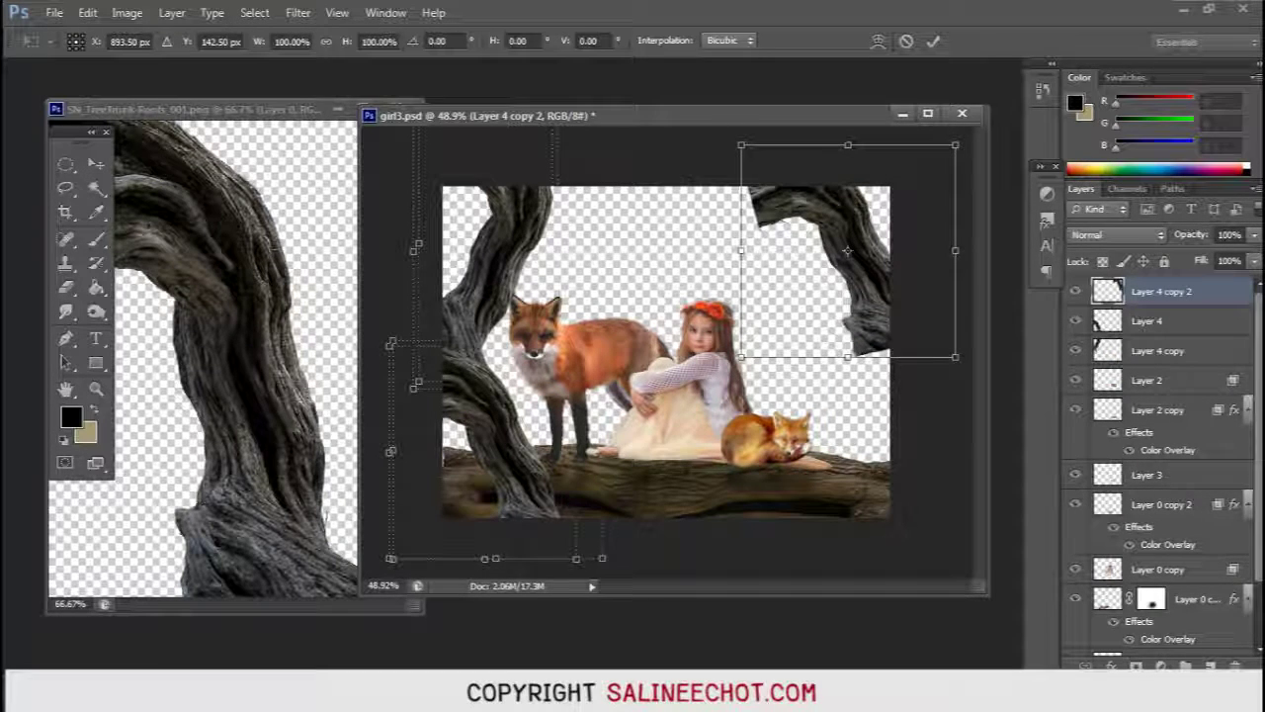
key("Return")
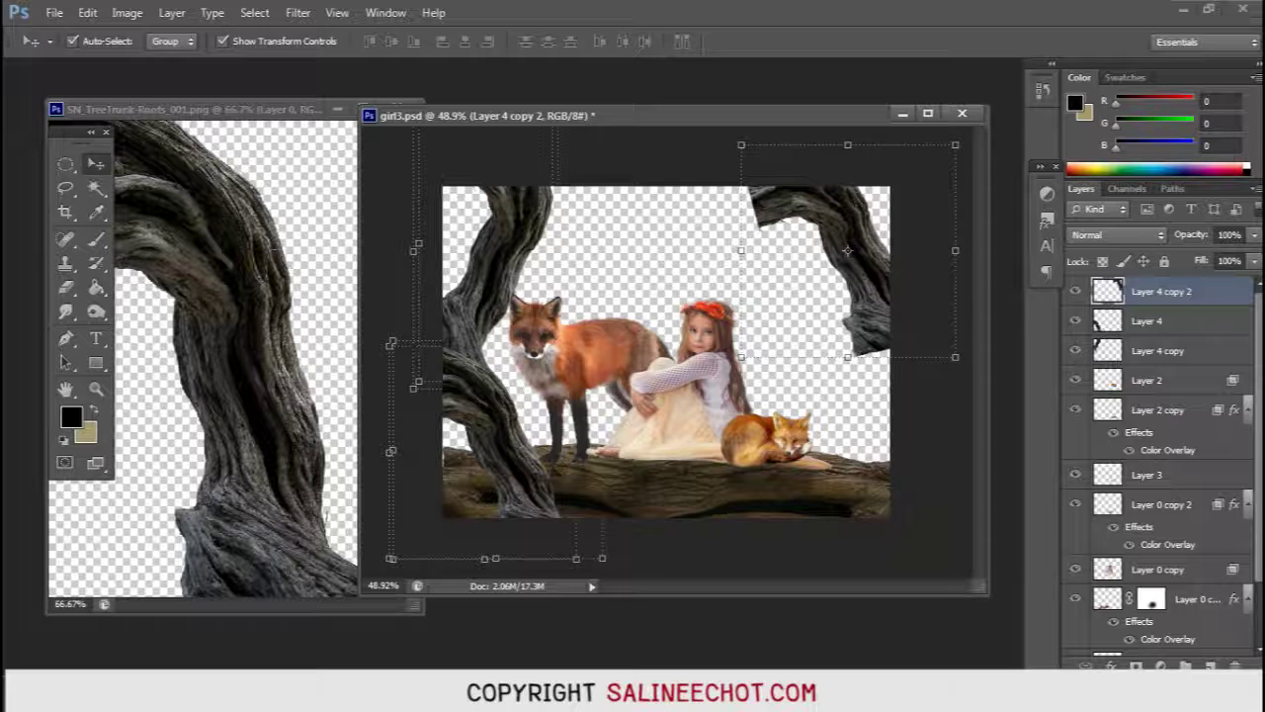
key("ctrl+t")
right_click(834, 223)
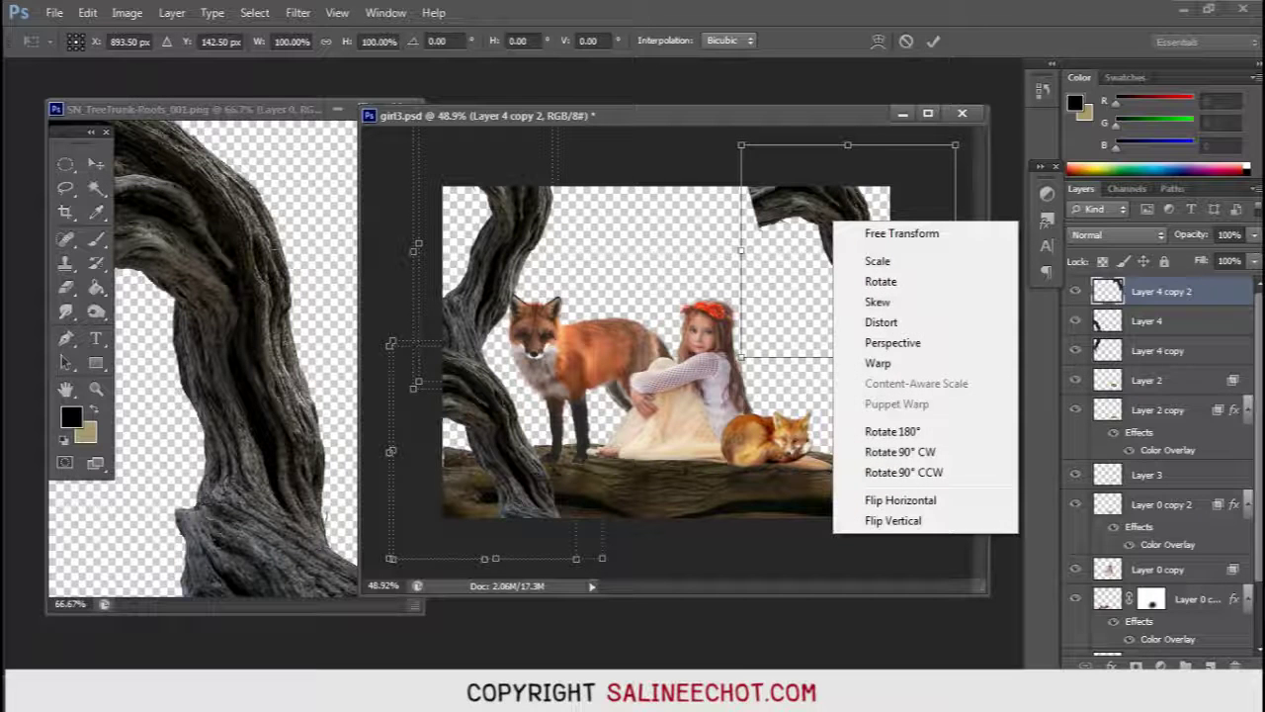
left_click(900, 500)
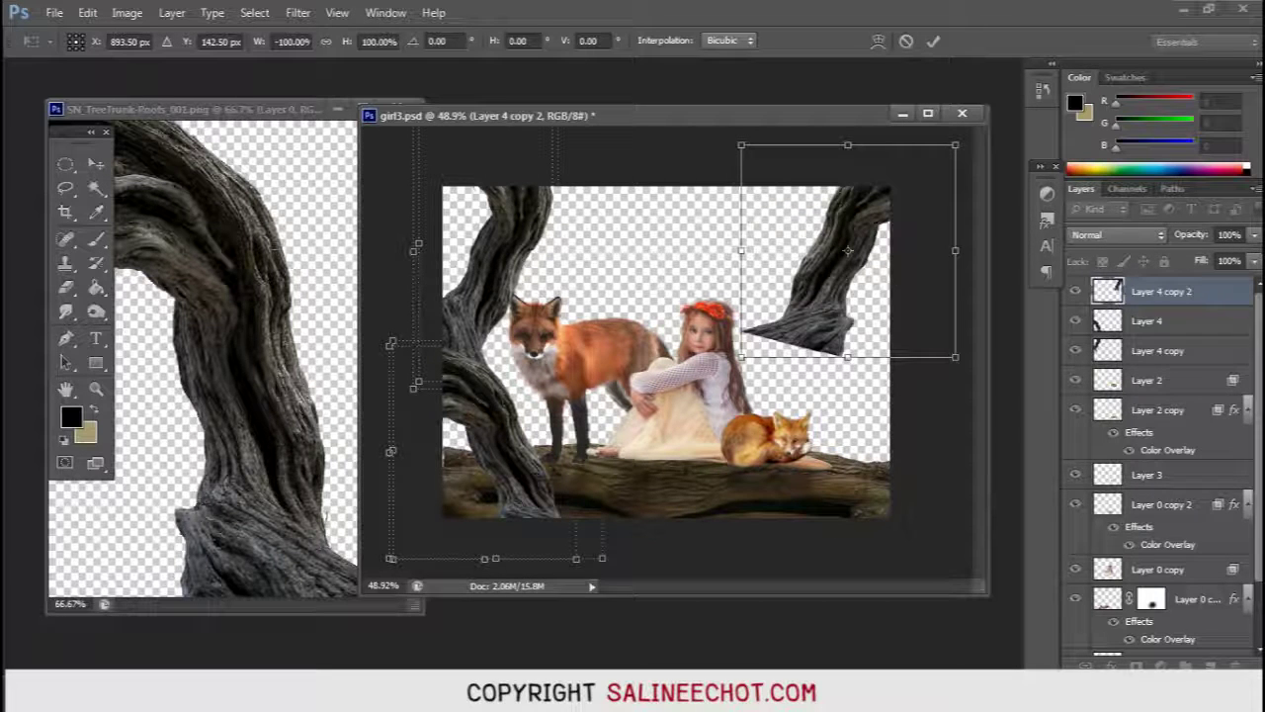
left_click_drag(949, 326, 835, 354)
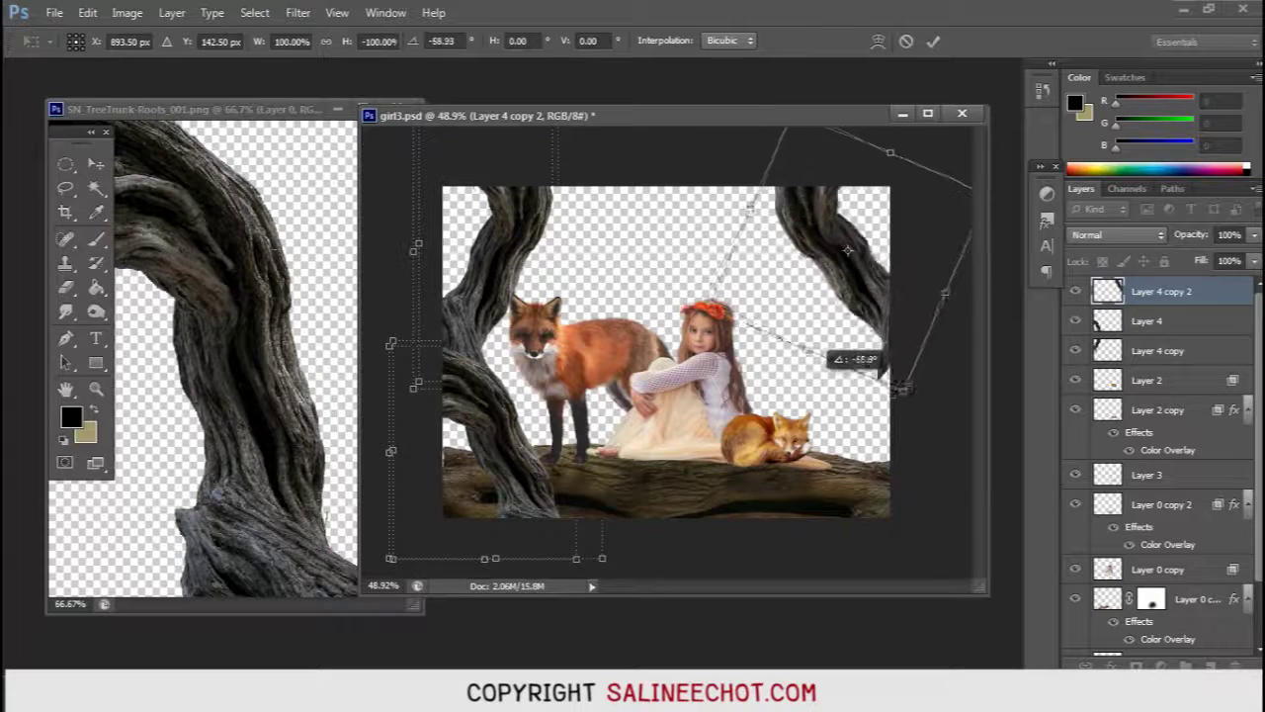
left_click_drag(811, 210, 815, 232)
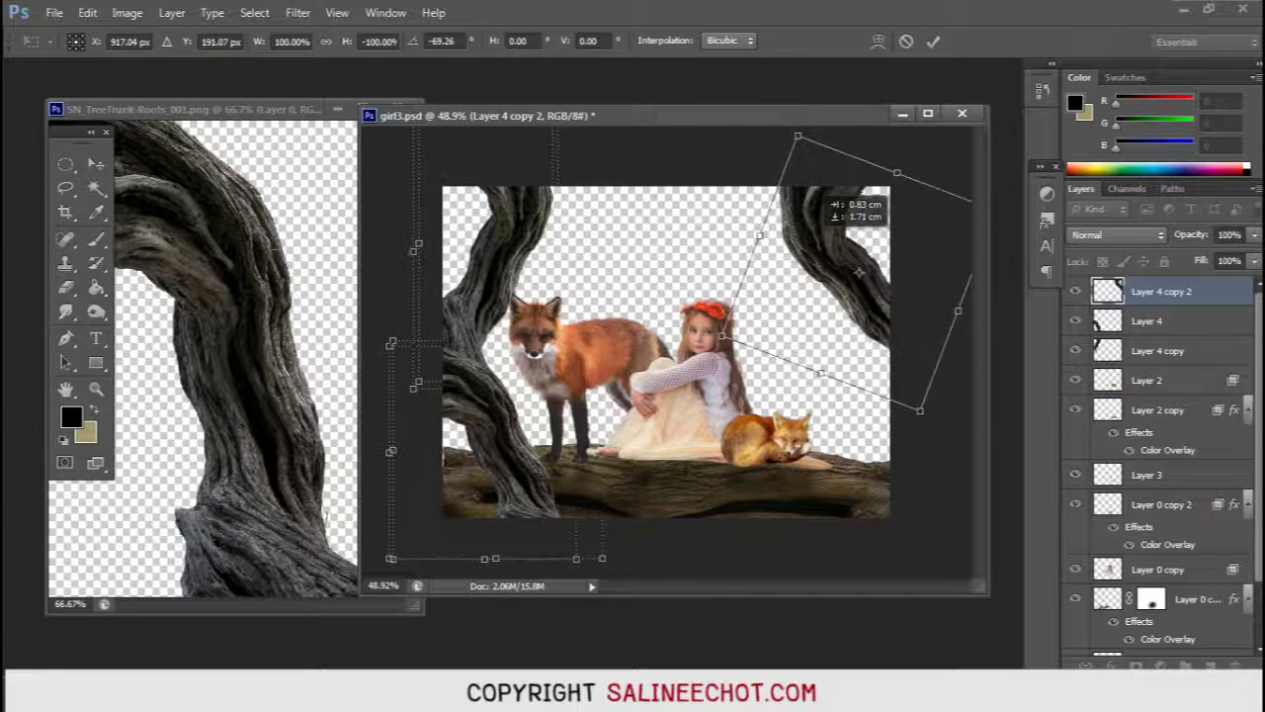
left_click_drag(851, 272, 859, 272)
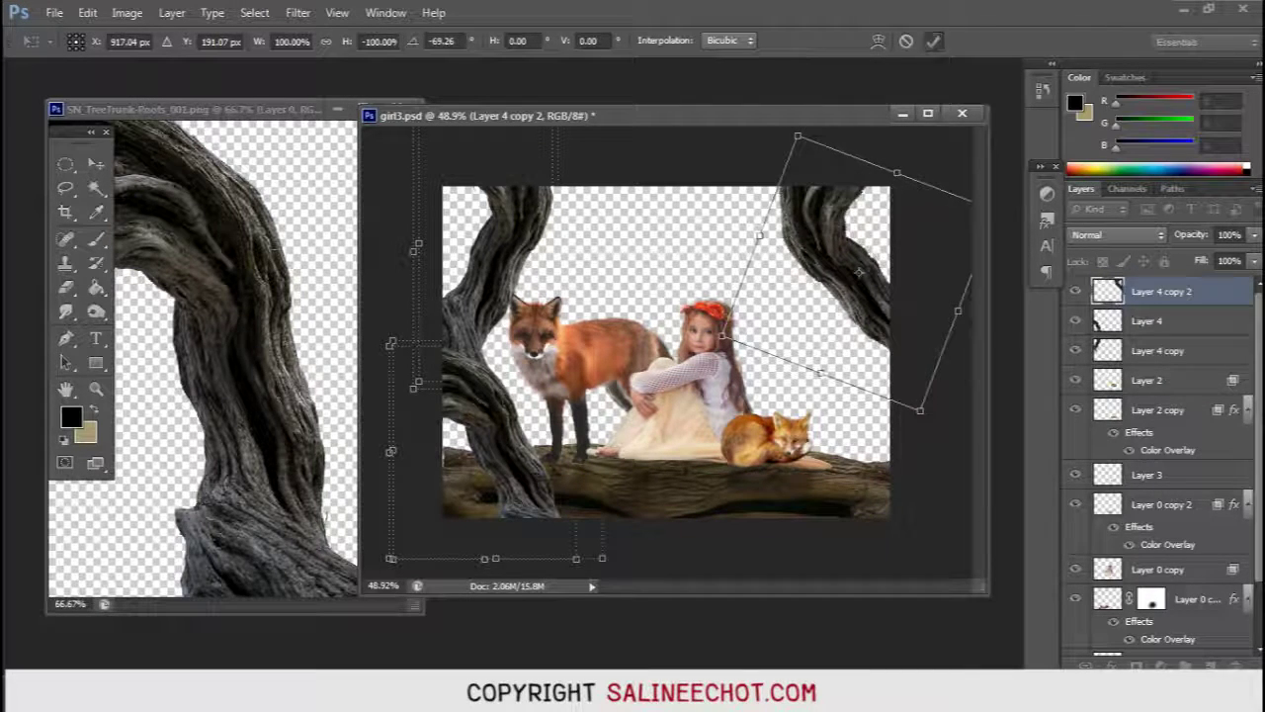
key("Return")
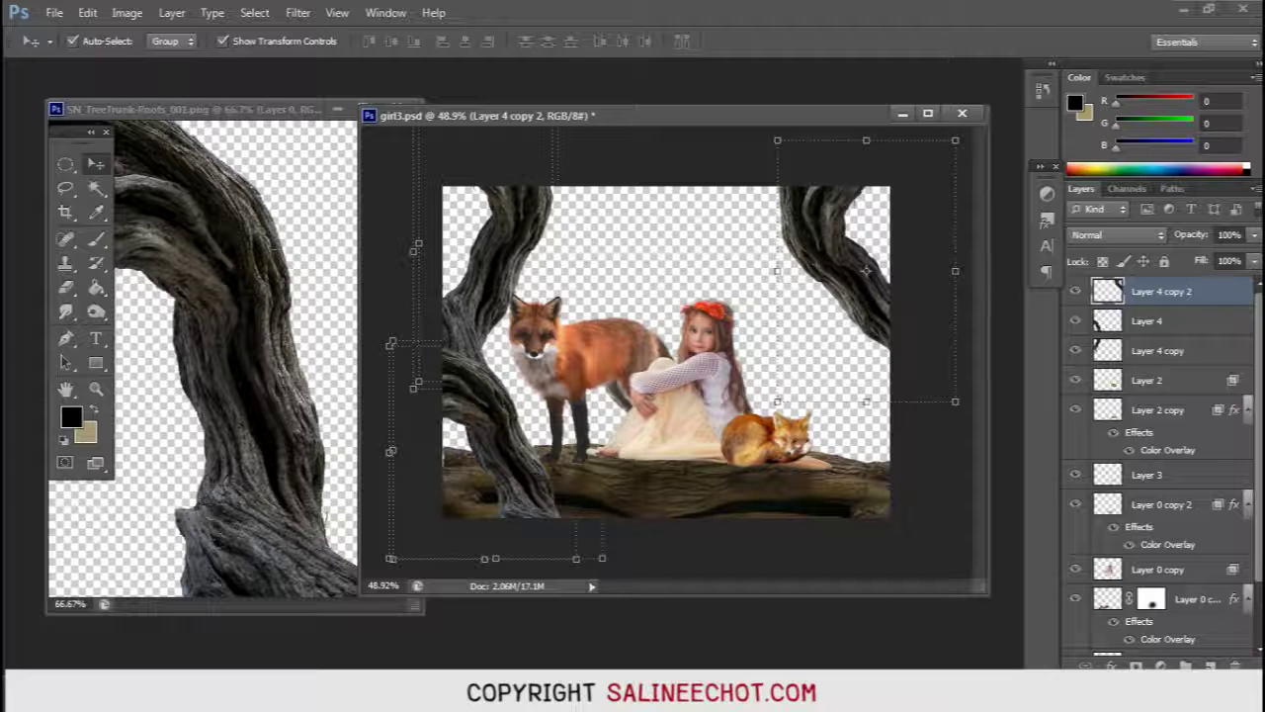
left_click_drag(600, 375, 615, 379)
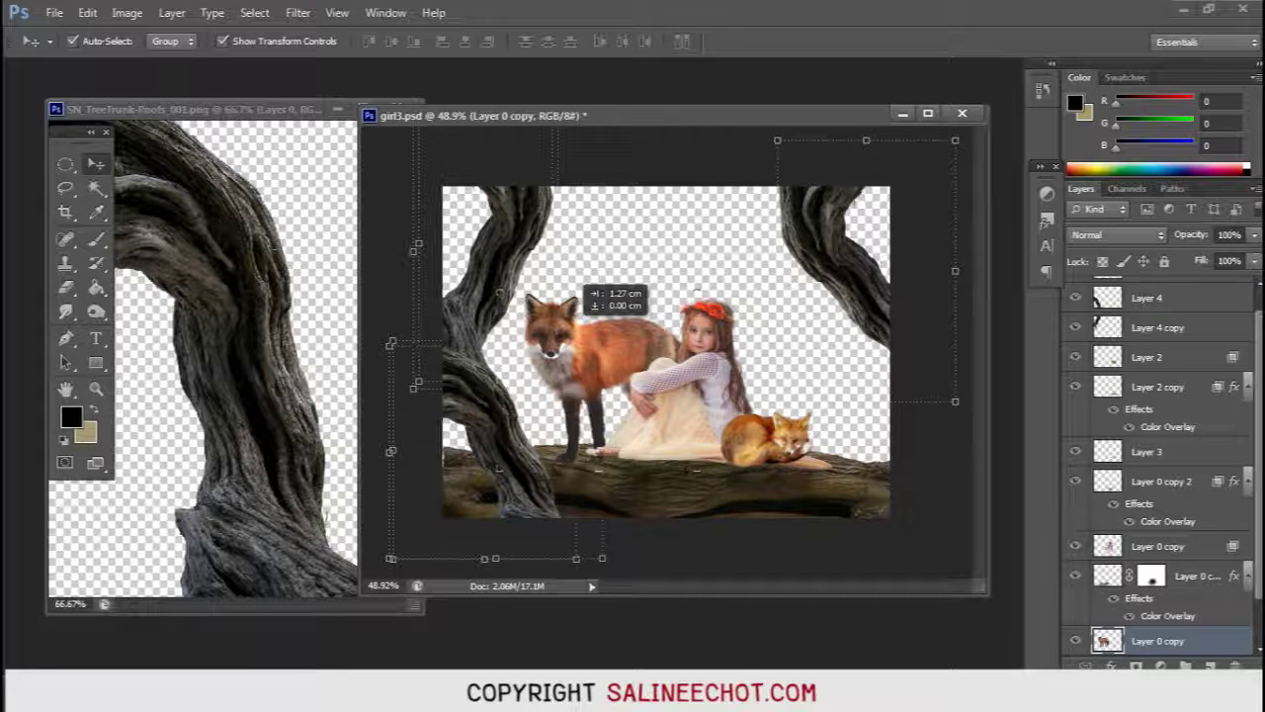
Step: Nudge the fox right, then scale both left trunk pieces to about 92% and move them left-down
left_click_drag(614, 380, 621, 382)
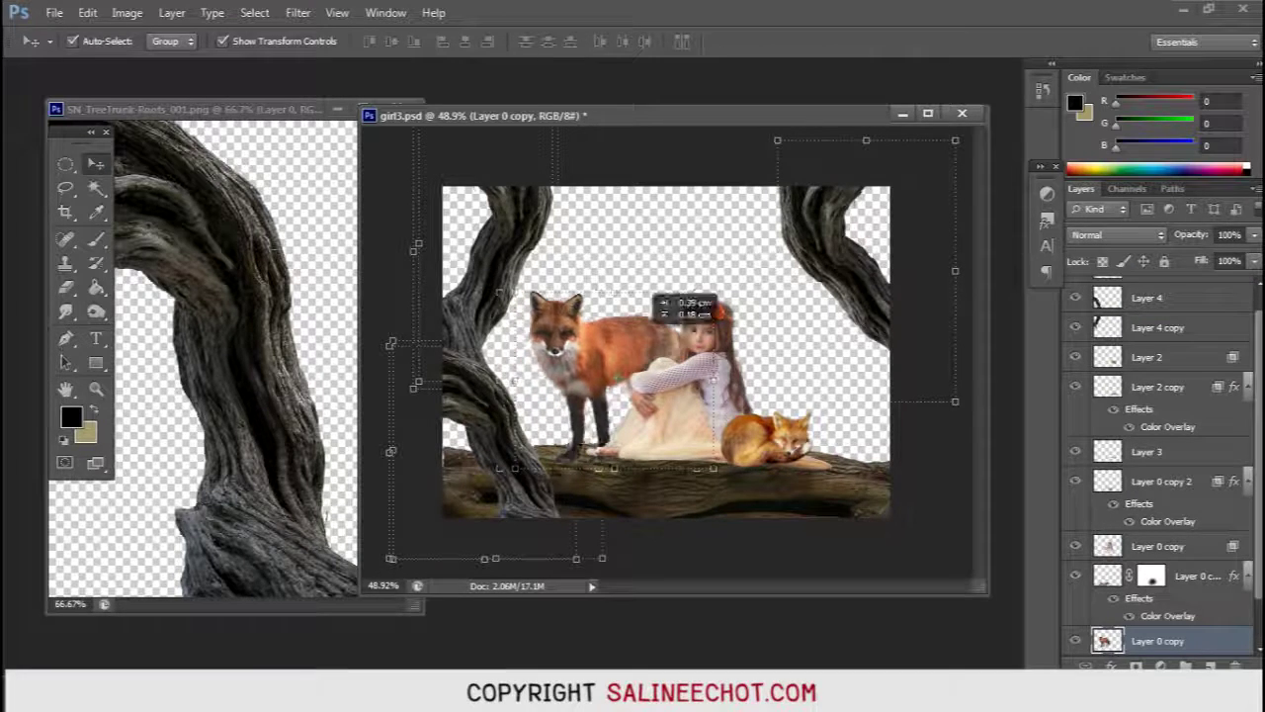
left_click(495, 453)
left_click(504, 292, "shift")
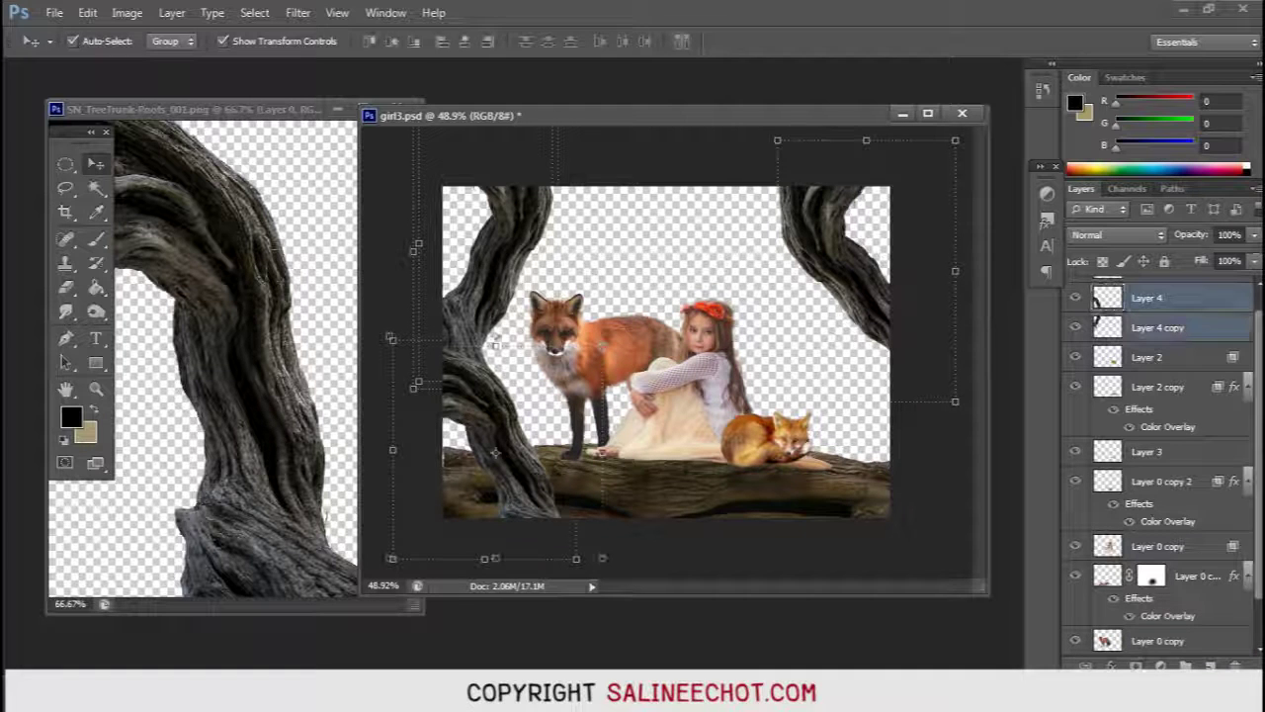
key("ctrl+t")
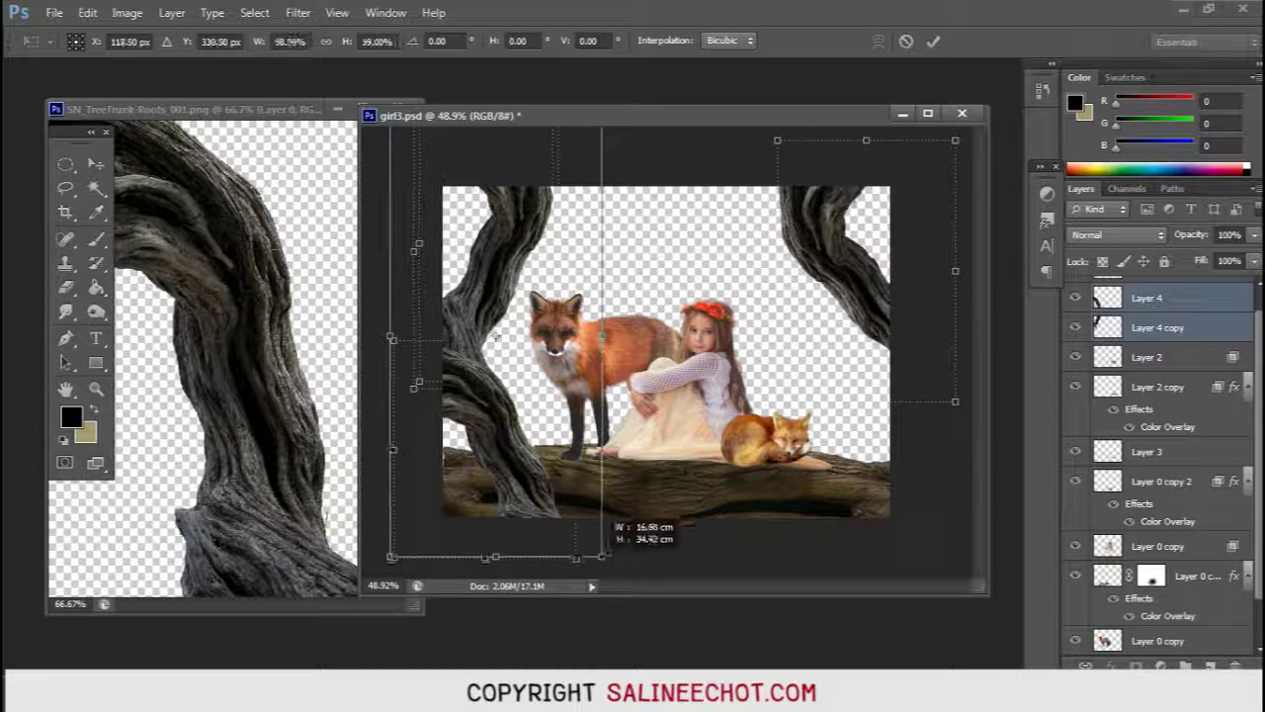
left_click_drag(611, 576, 594, 541)
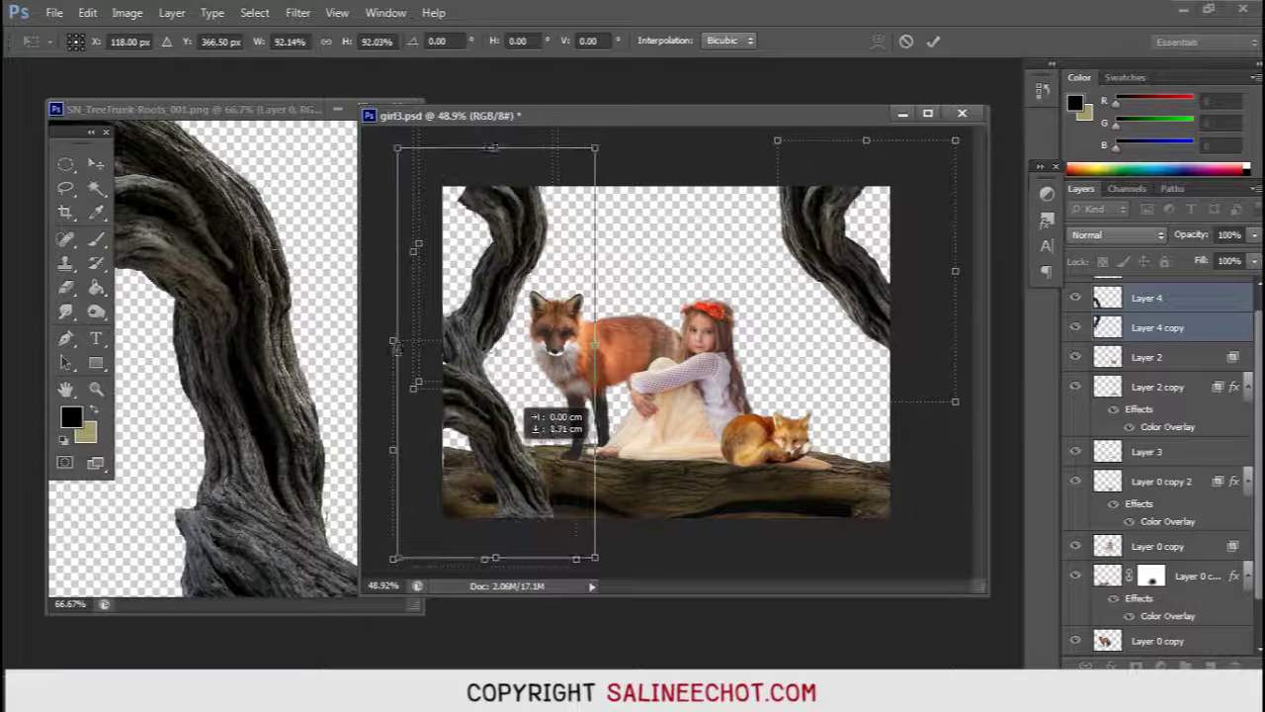
left_click_drag(496, 337, 482, 351)
key("Return")
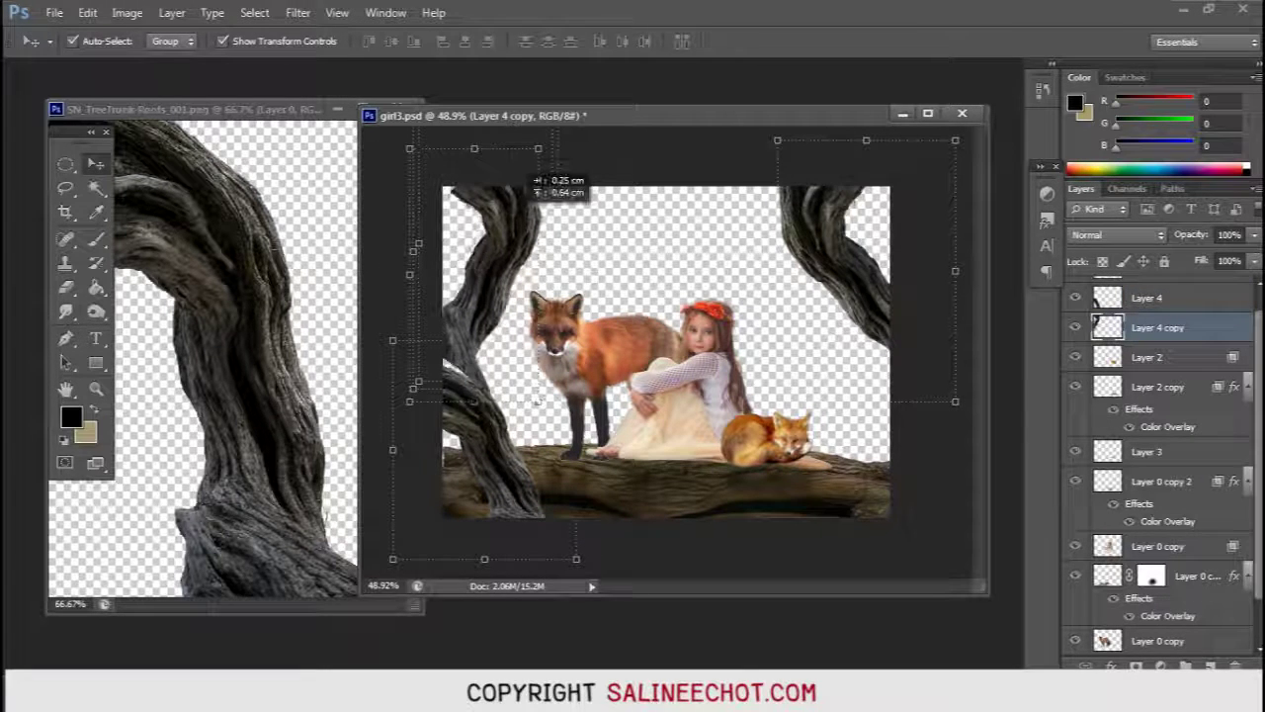
Step: Tilt the upper left trunk slightly and merge both left trunk layers into Layer 4
left_click_drag(470, 273, 475, 265)
key("ctrl+t")
left_click_drag(540, 145, 547, 143)
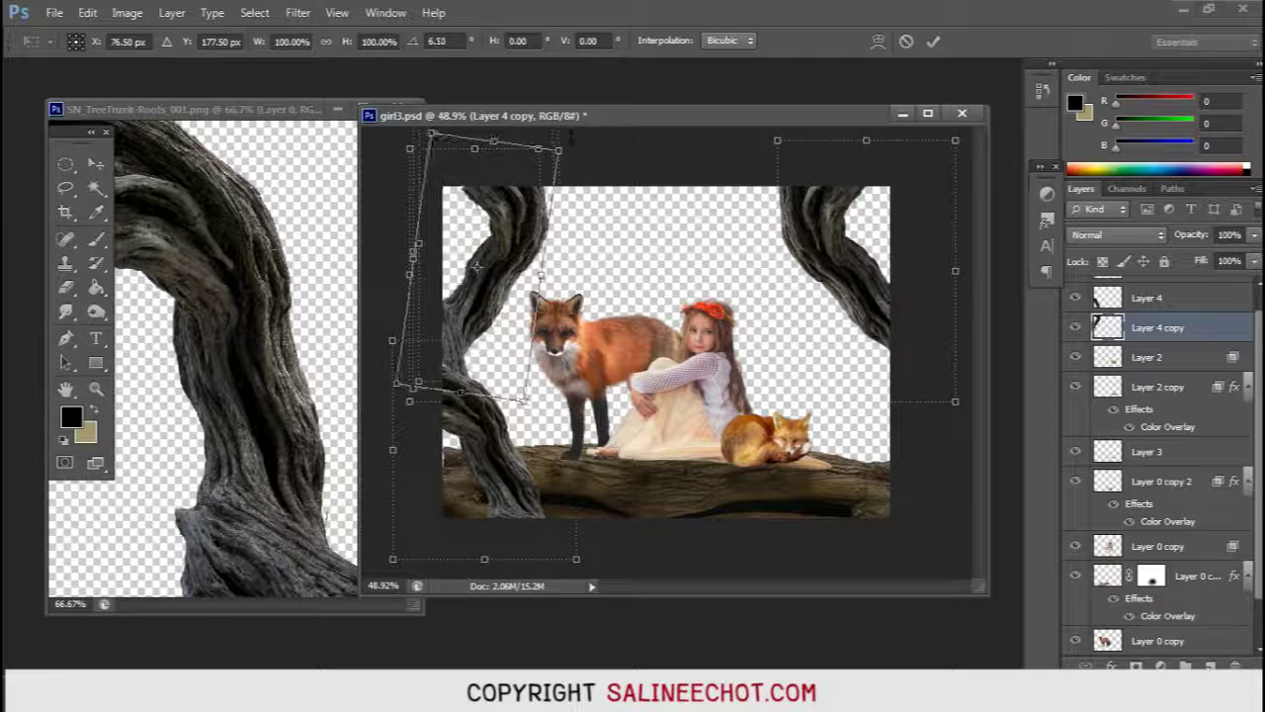
key("Return")
left_click(484, 460)
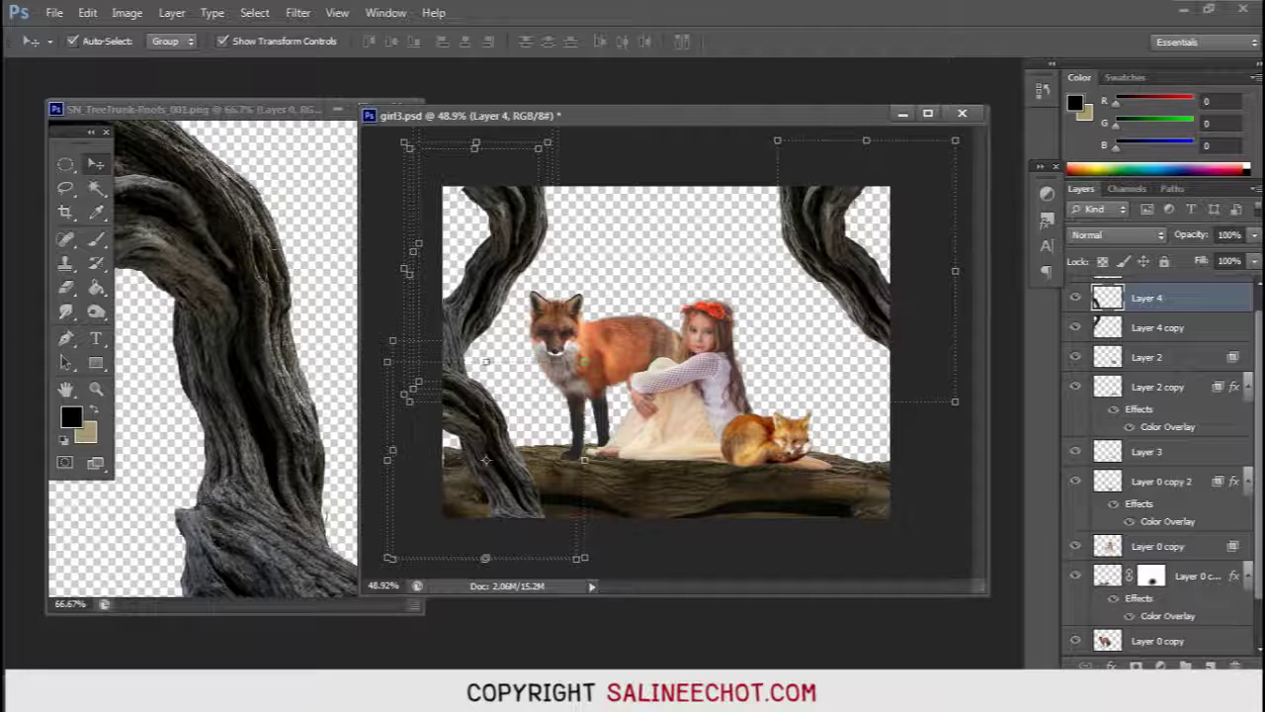
left_click(474, 265)
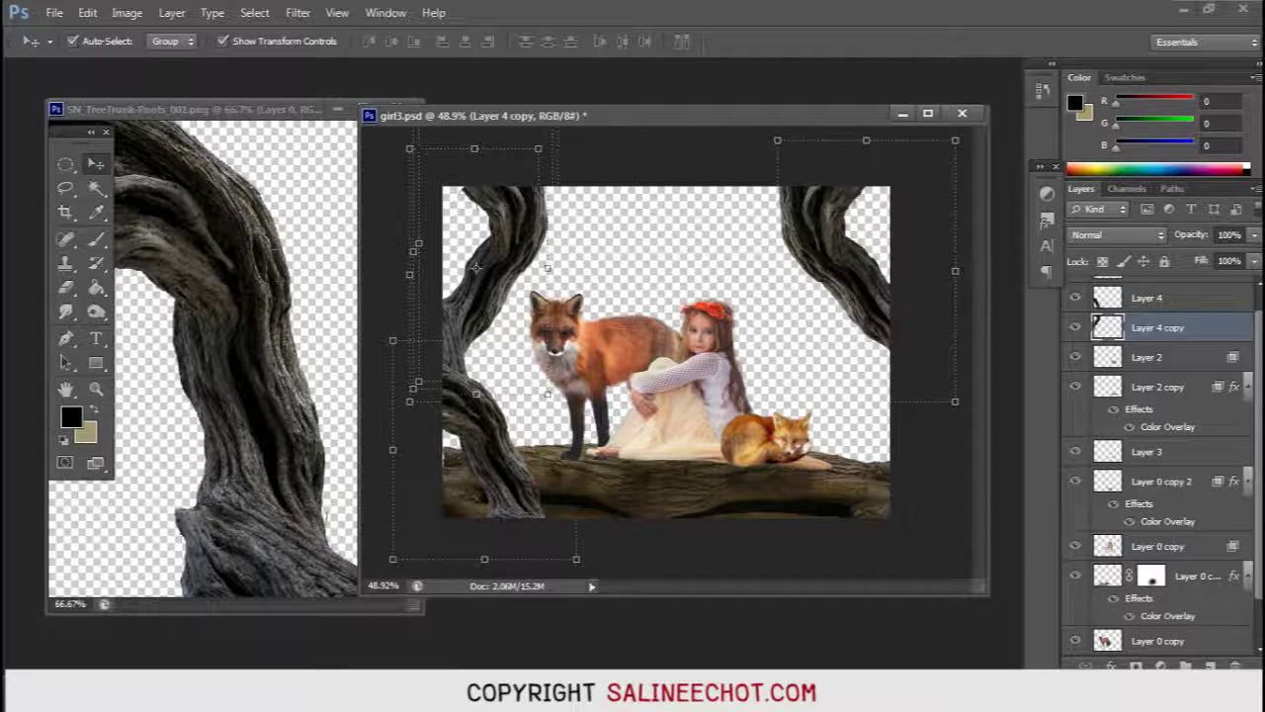
left_click(485, 348, "shift")
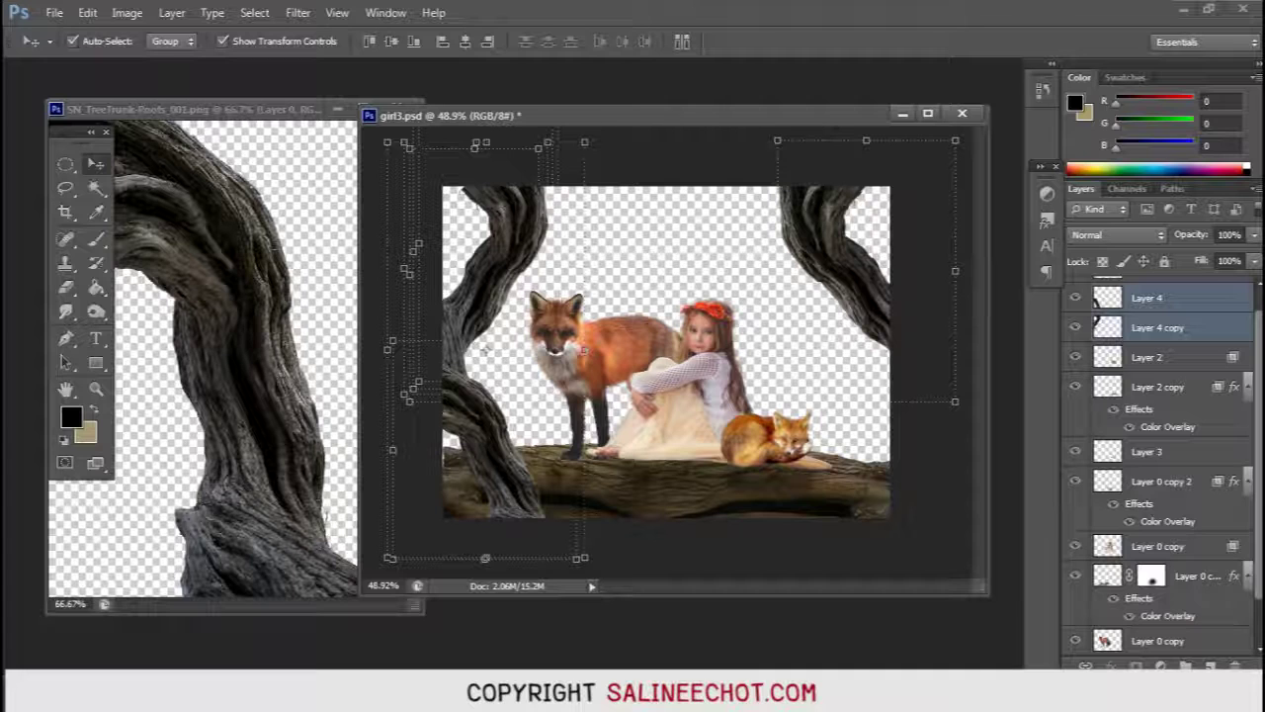
key("ctrl+e")
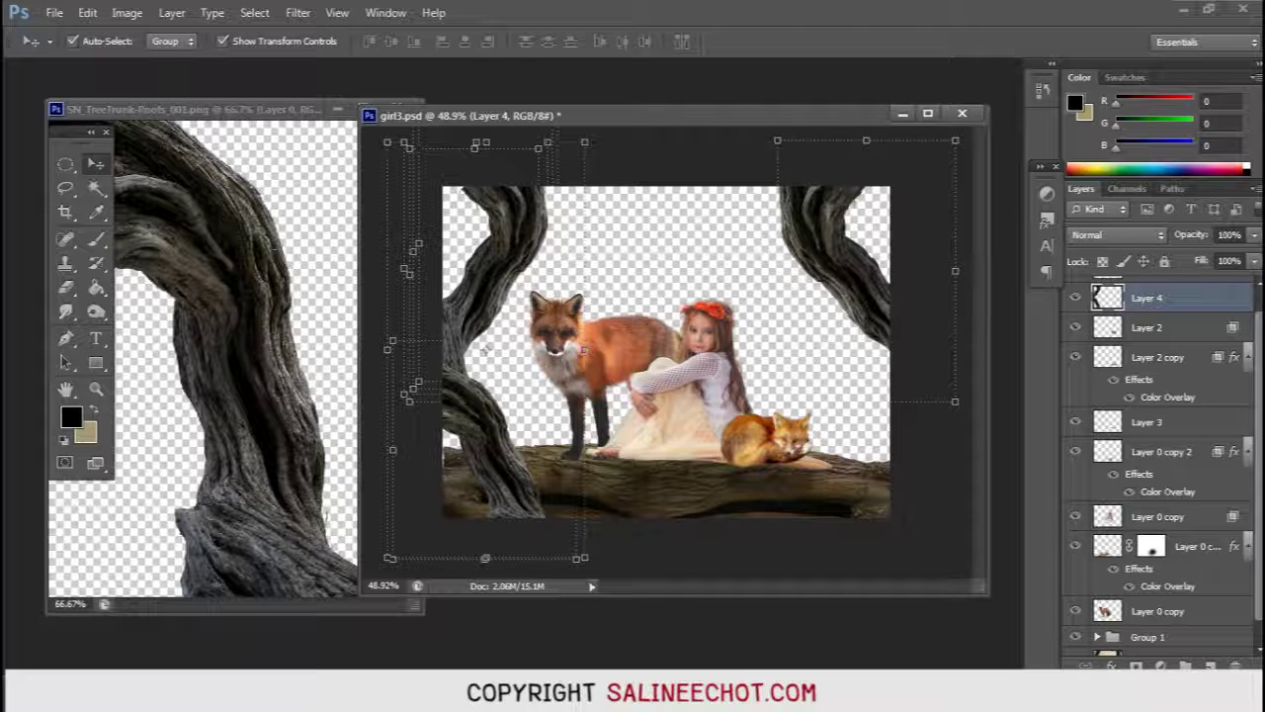
left_click(297, 12)
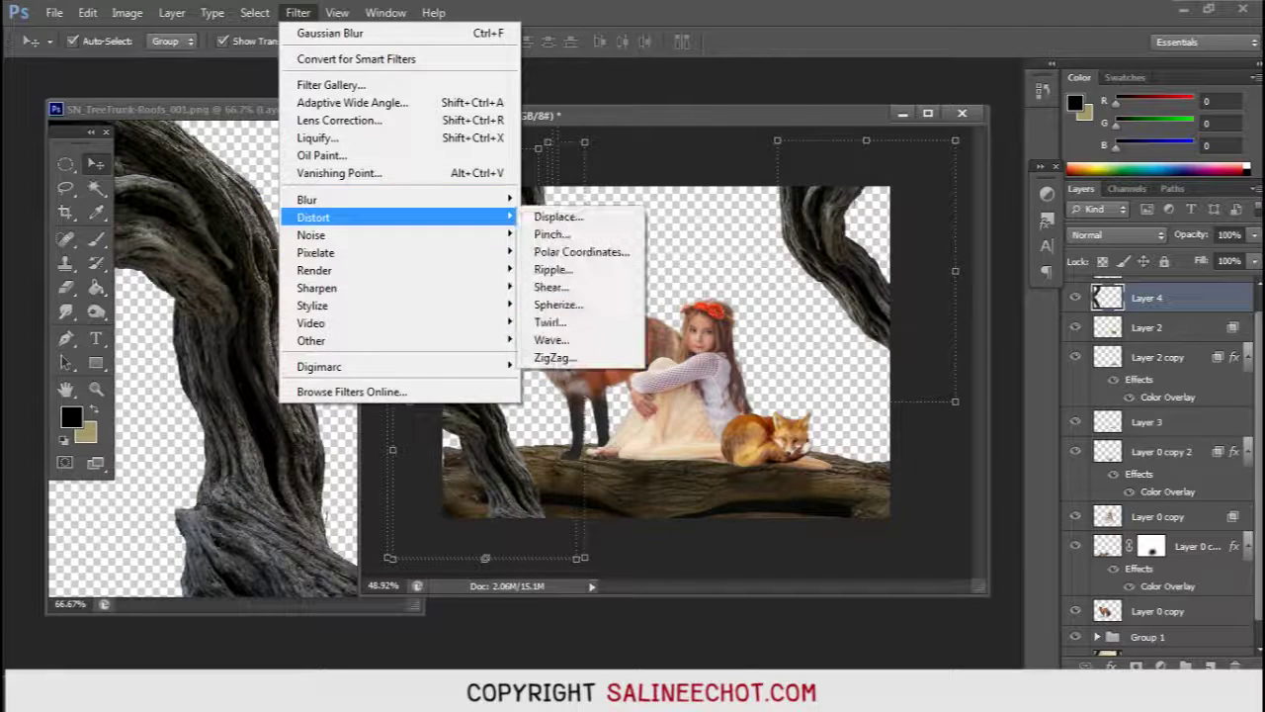
Step: Apply a 3.5-pixel Gaussian Blur to the left trunk on Layer 4
mouse_move(399, 198)
left_click(574, 330)
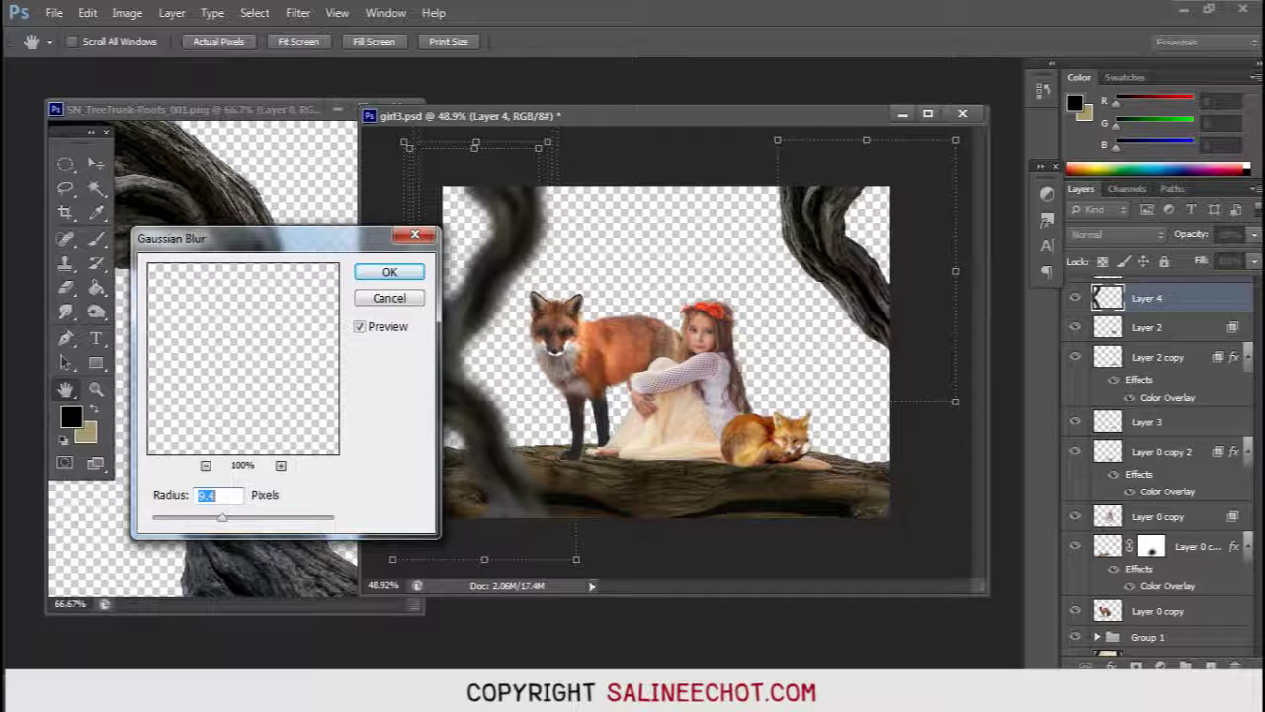
left_click_drag(247, 239, 222, 242)
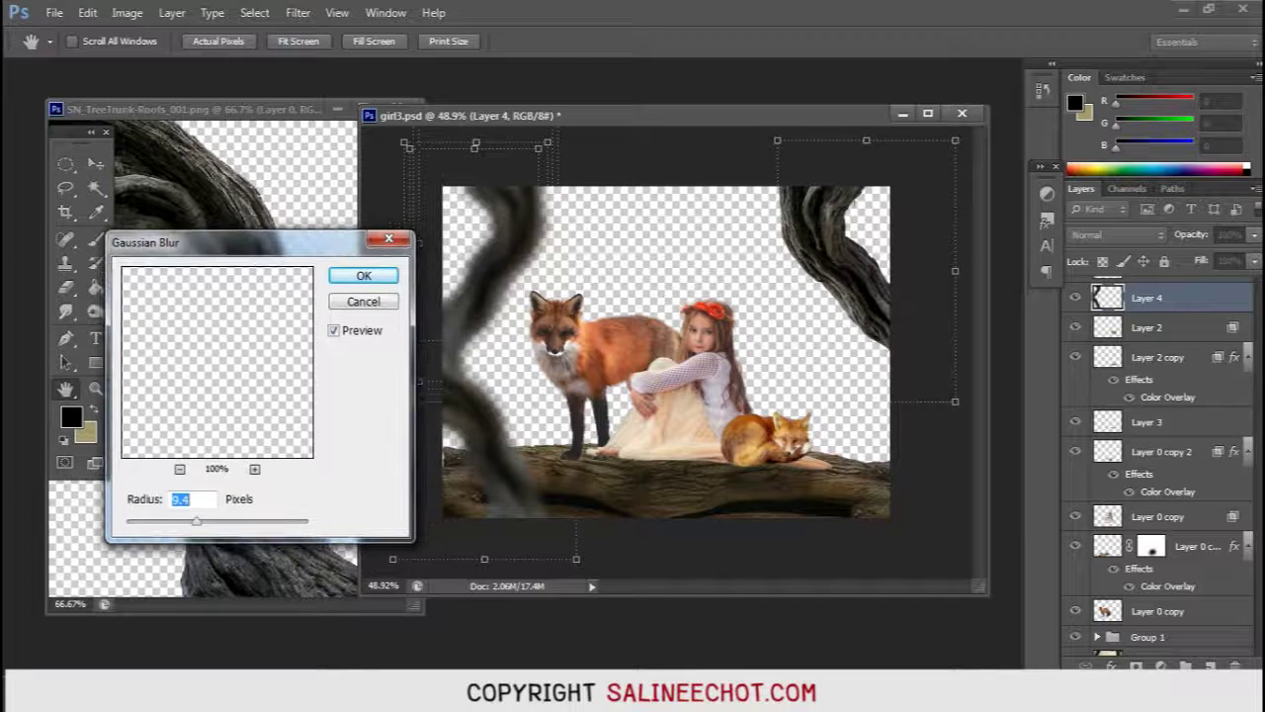
mouse_move(194, 521)
left_mouse_down()
mouse_move(142, 521)
mouse_move(160, 521)
left_mouse_up()
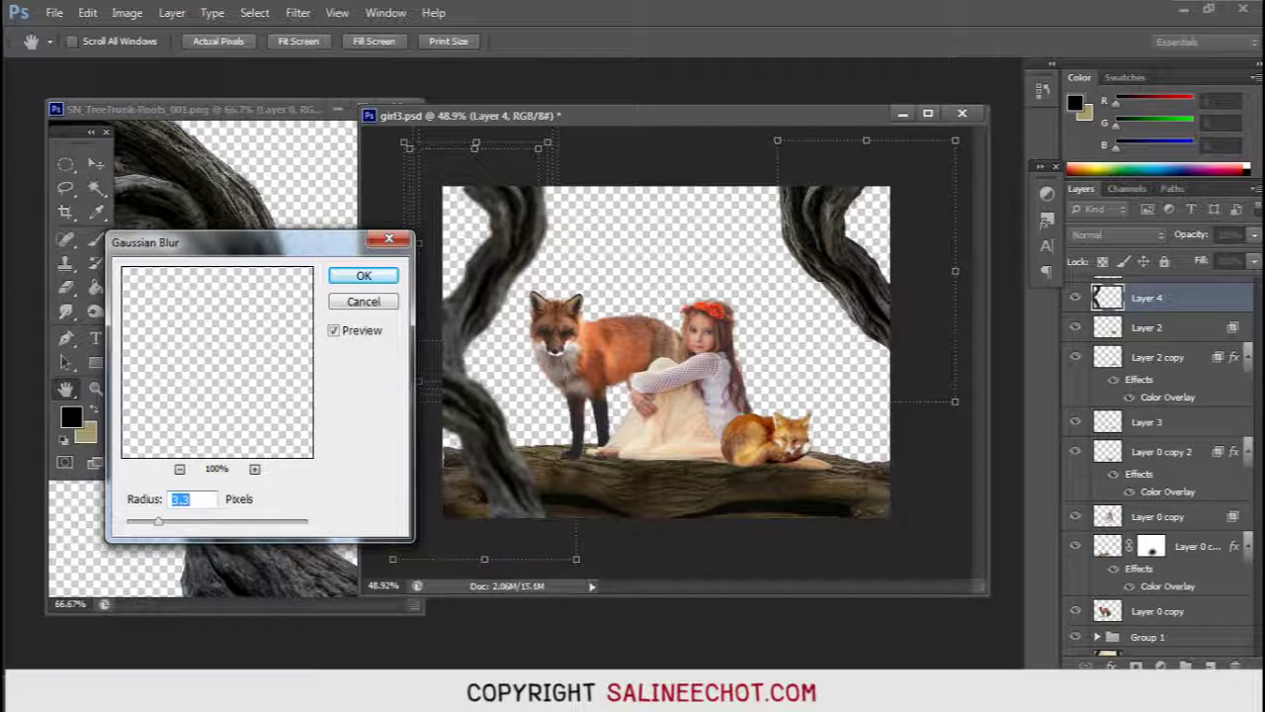
left_click_drag(159, 521, 161, 521)
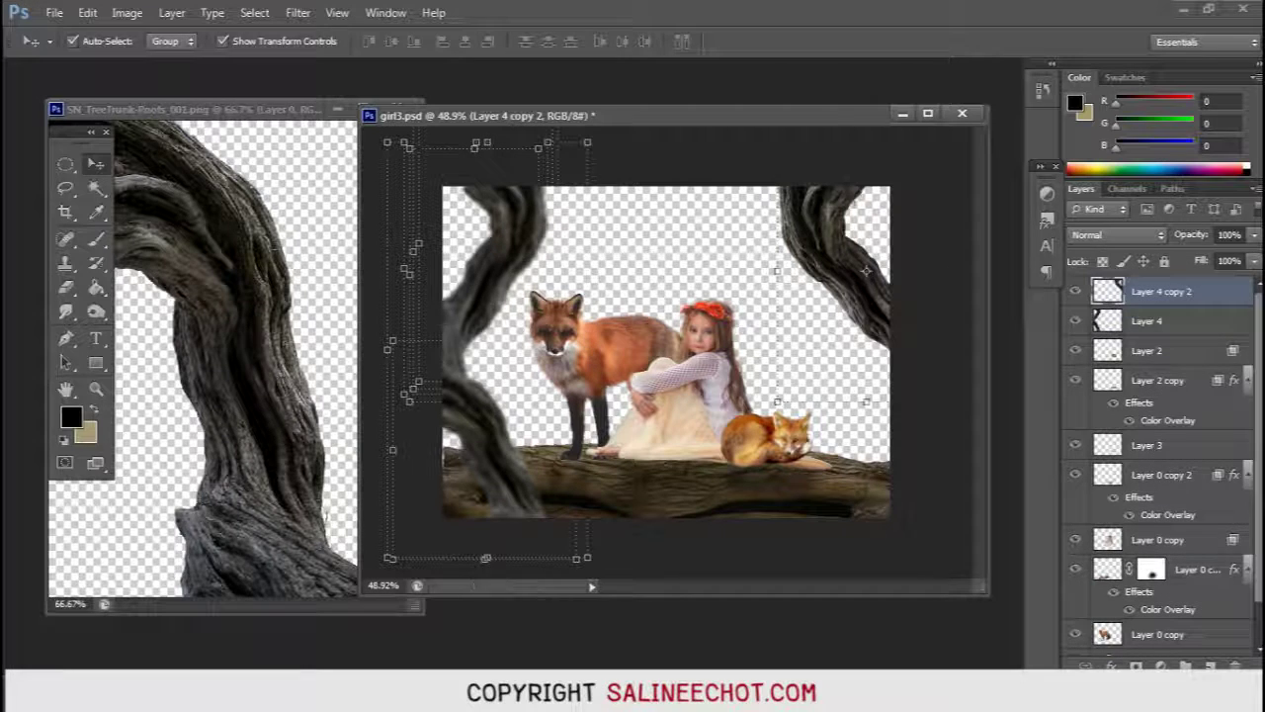
Step: Repeat the Gaussian Blur on Layer 4 copy 2 and close the trunk source image
left_click(297, 12)
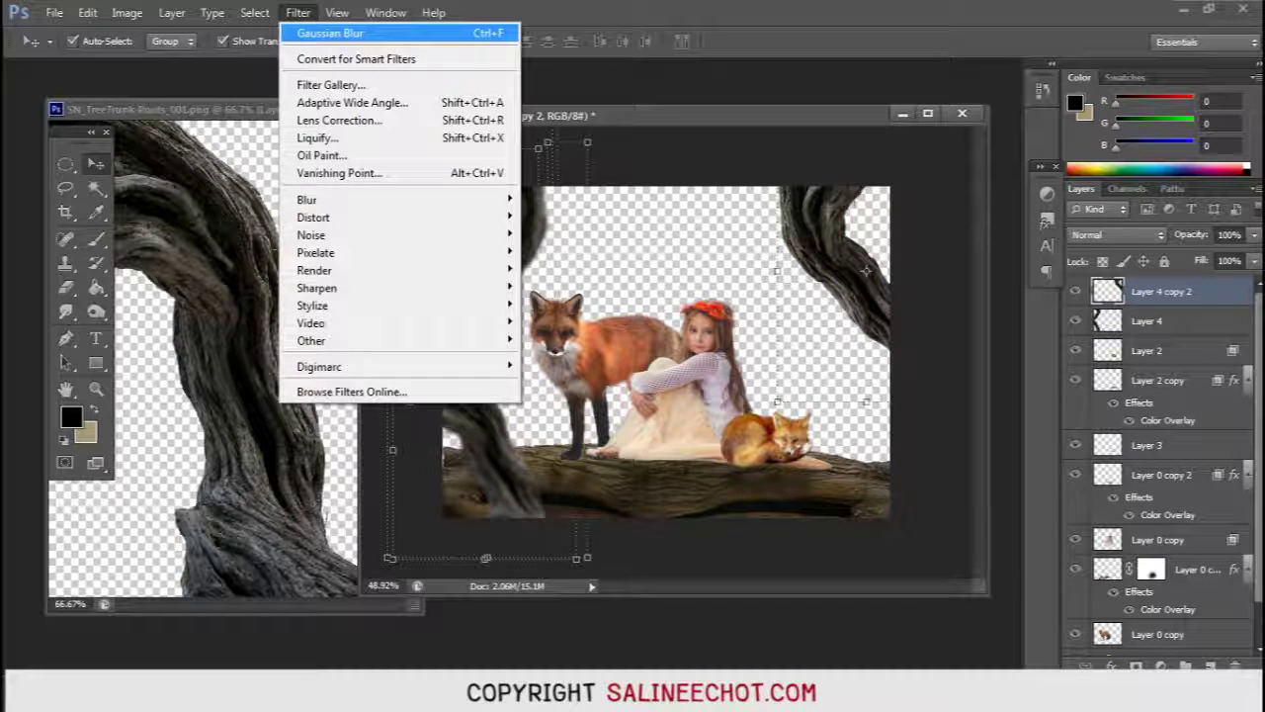
left_click(331, 33)
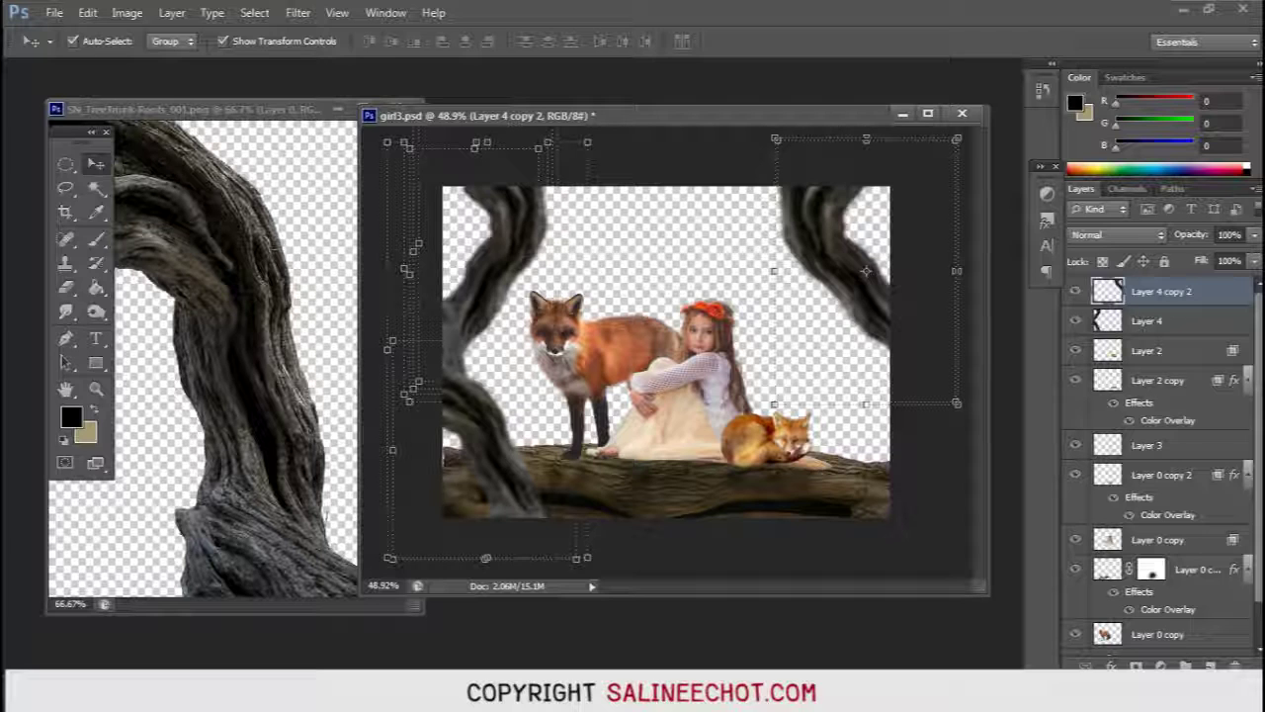
left_click(198, 109)
left_click(415, 109)
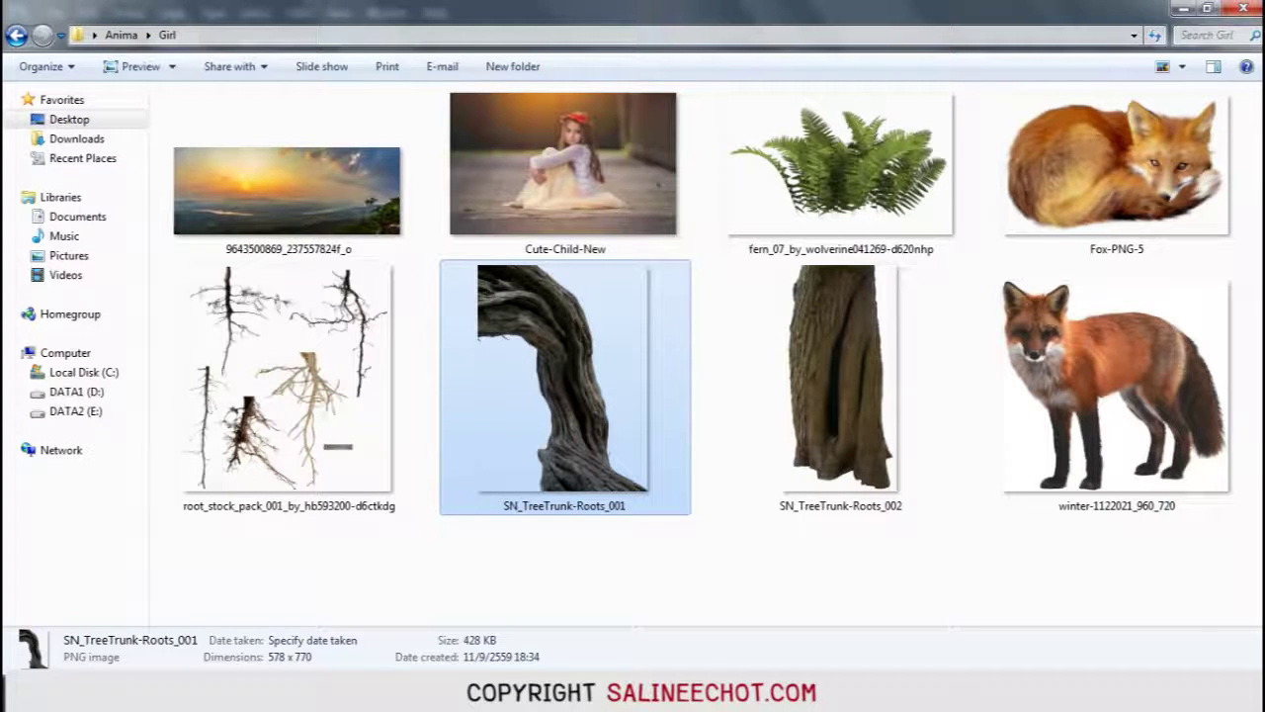
Step: Drag the sunset photo from the Girl folder onto the girl3.psd canvas as Layer 5
left_click(286, 173)
left_click_drag(356, 198, 99, 687)
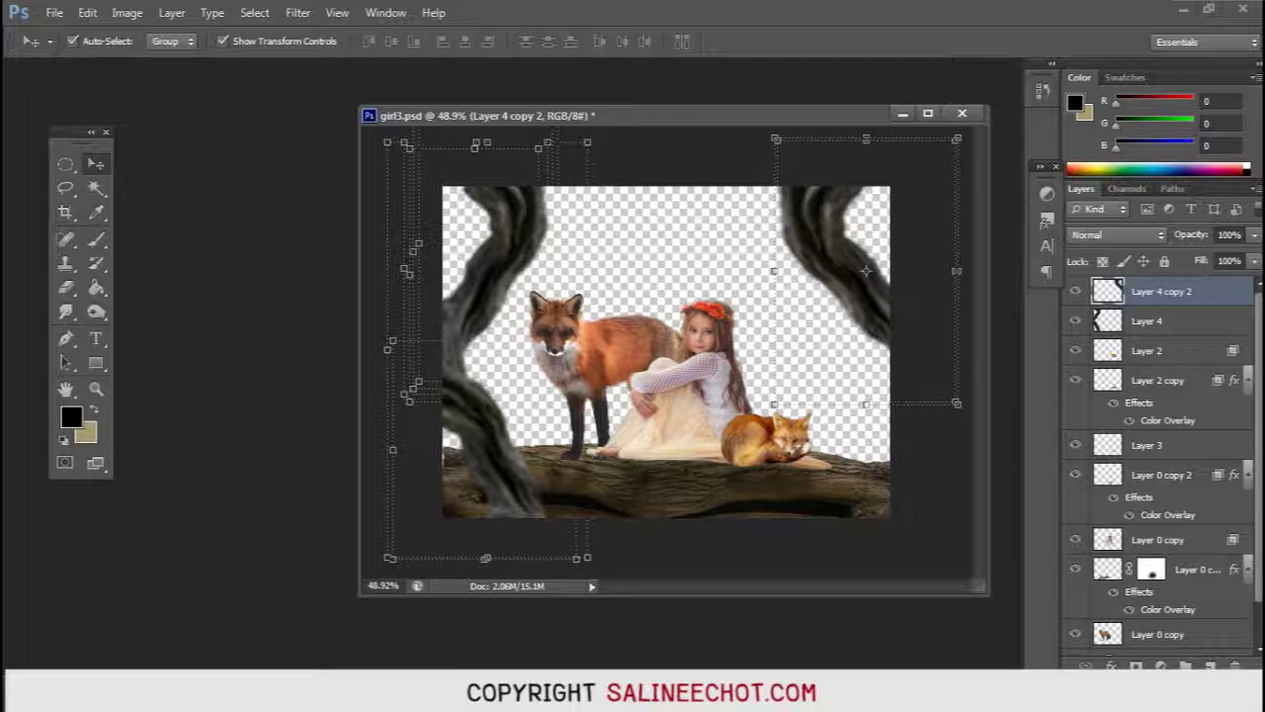
left_click_drag(163, 629, 866, 270)
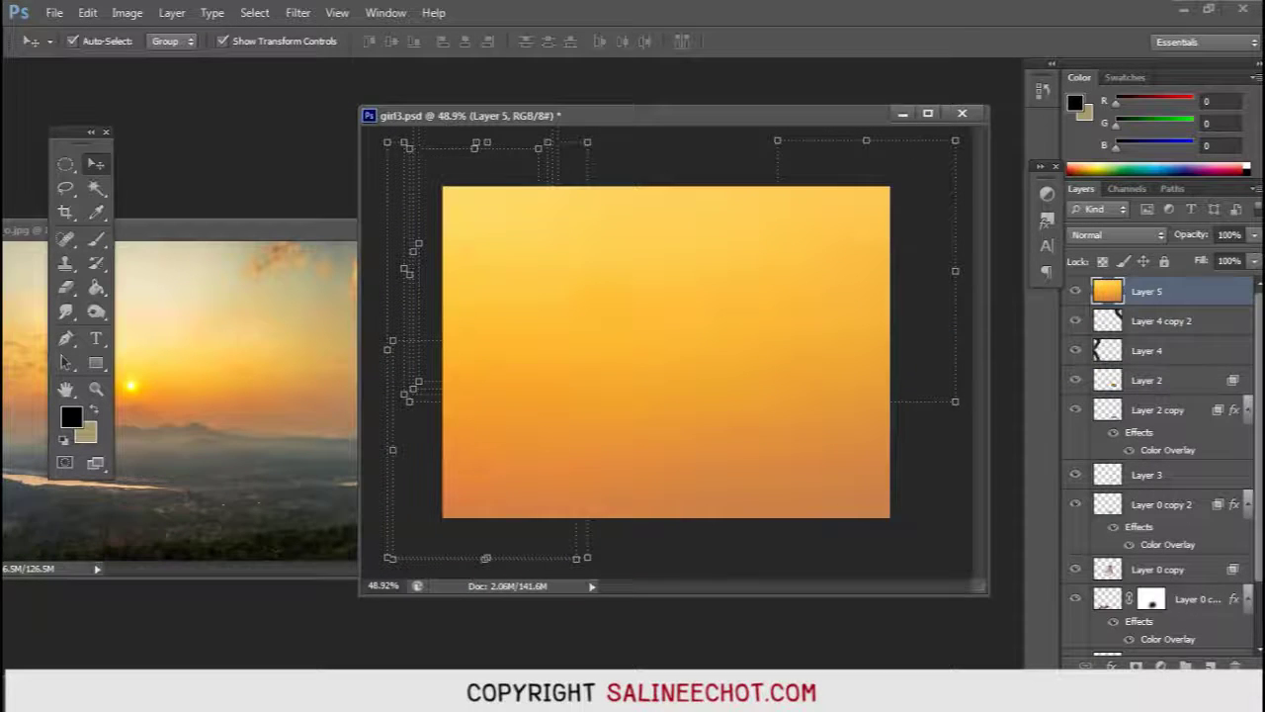
Step: Scale the pasted sunset Layer 5 to fill the canvas and move it just above Layer 0
key("ctrl+minus")
key("ctrl+minus")
key("ctrl+minus")
key("ctrl+minus")
key("ctrl+minus")
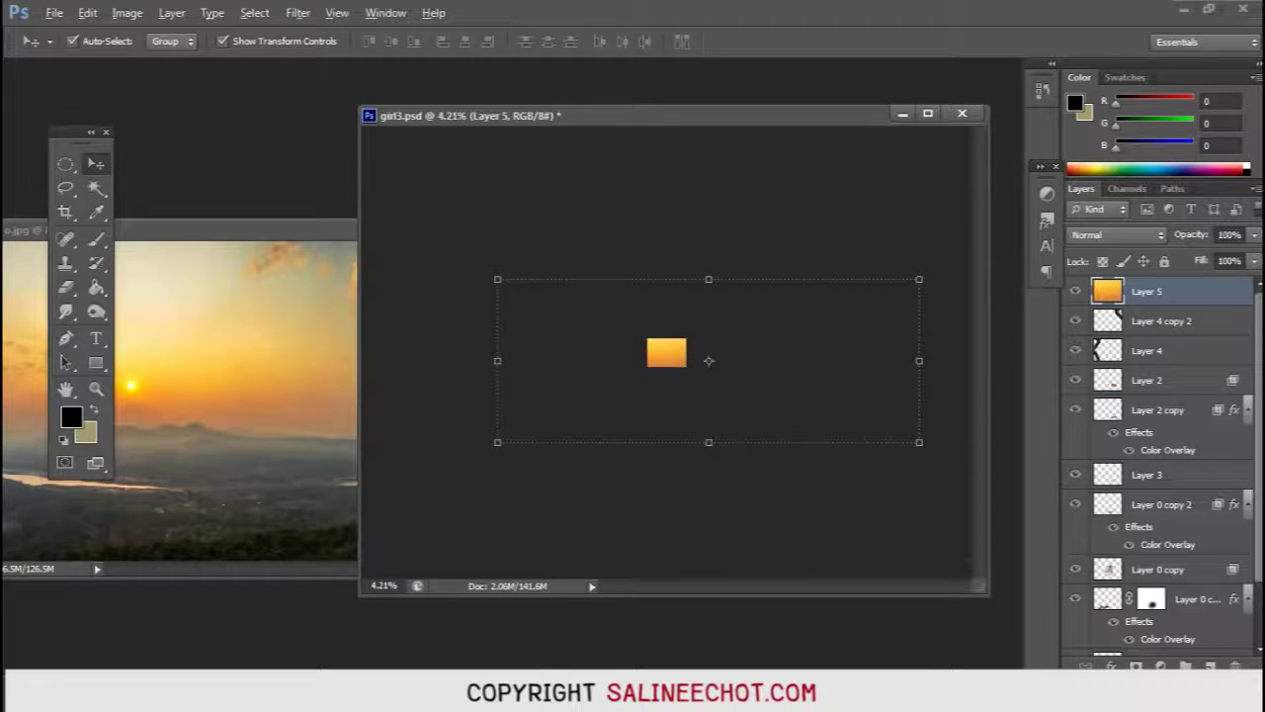
key("ctrl+t")
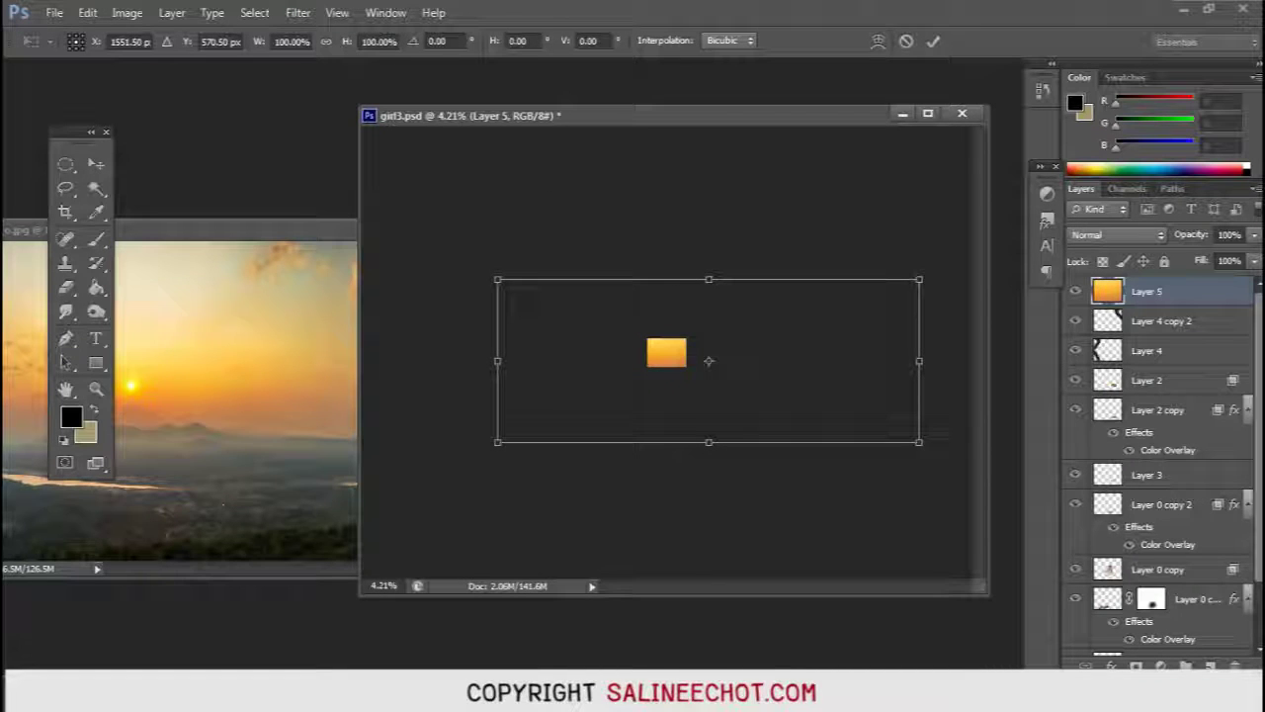
left_click_drag(919, 279, 778, 334)
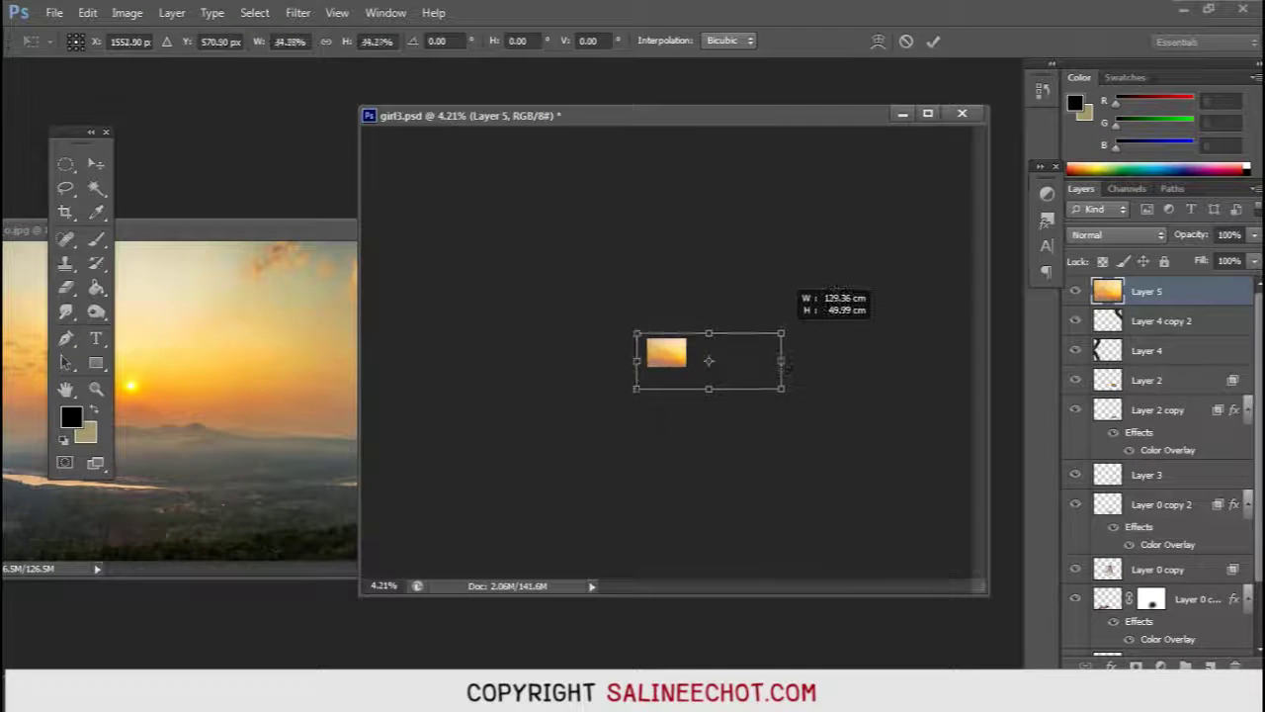
left_click_drag(709, 360, 693, 364)
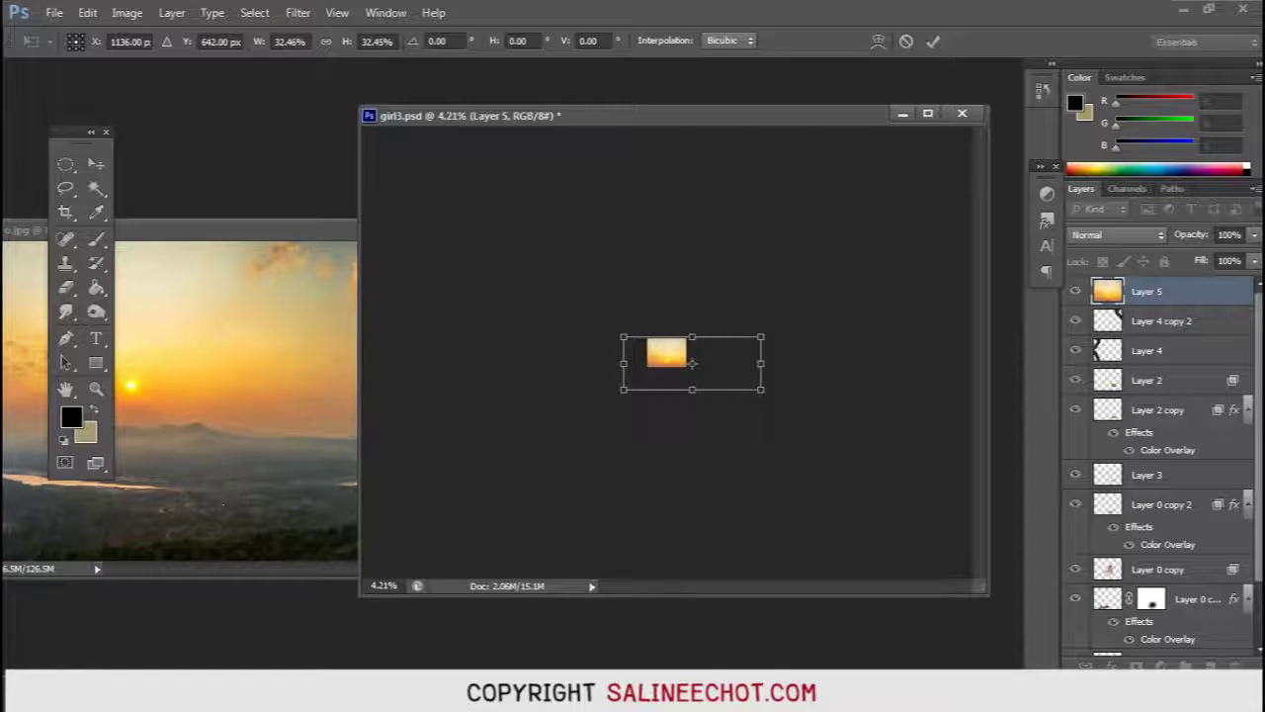
mouse_move(760, 337)
left_mouse_down()
mouse_move(728, 349)
mouse_move(578, 252)
left_mouse_up()
scroll(667, 352, "up", 5)
scroll(666, 349, "up", 2)
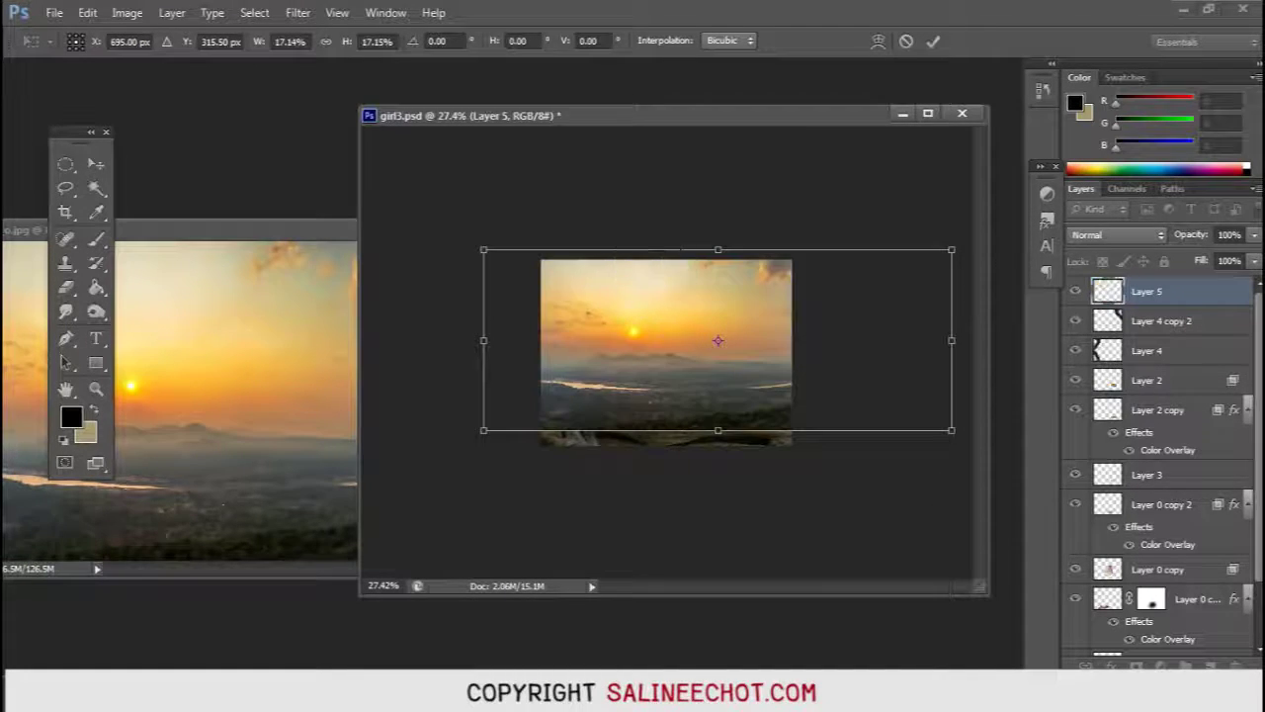
left_click_drag(951, 430, 1025, 457)
left_click_drag(628, 278, 702, 291)
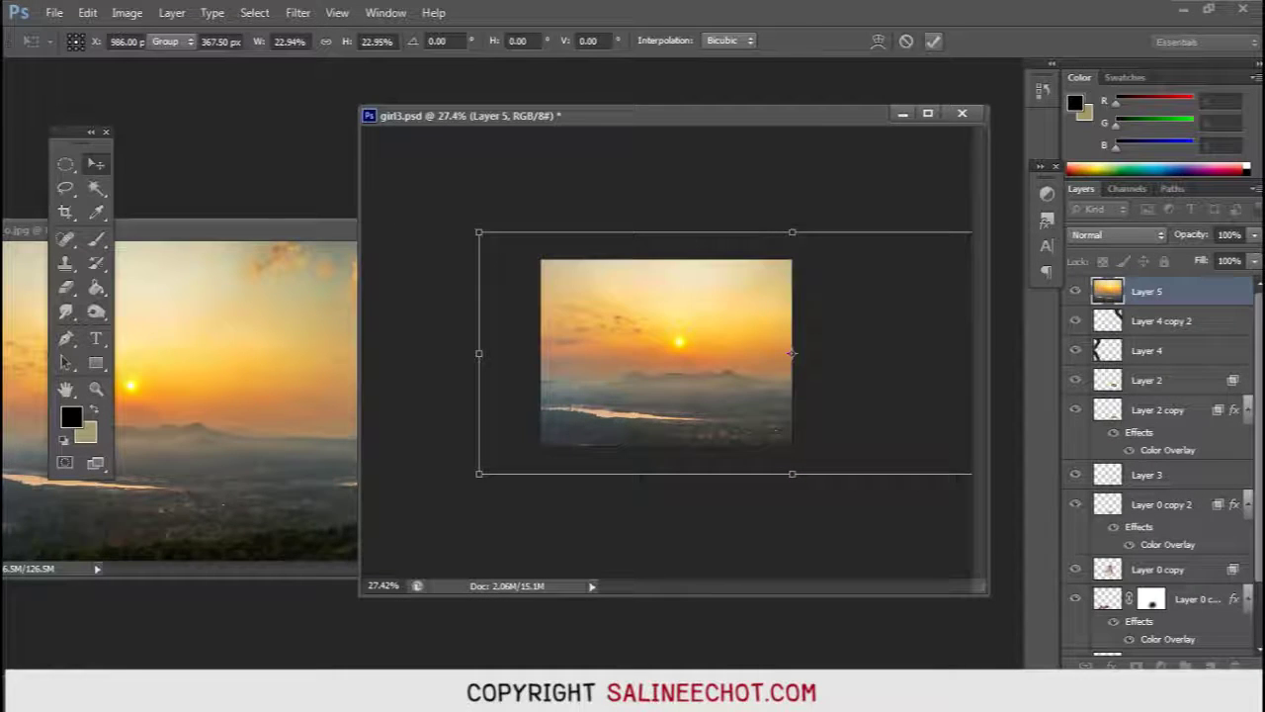
key("Return")
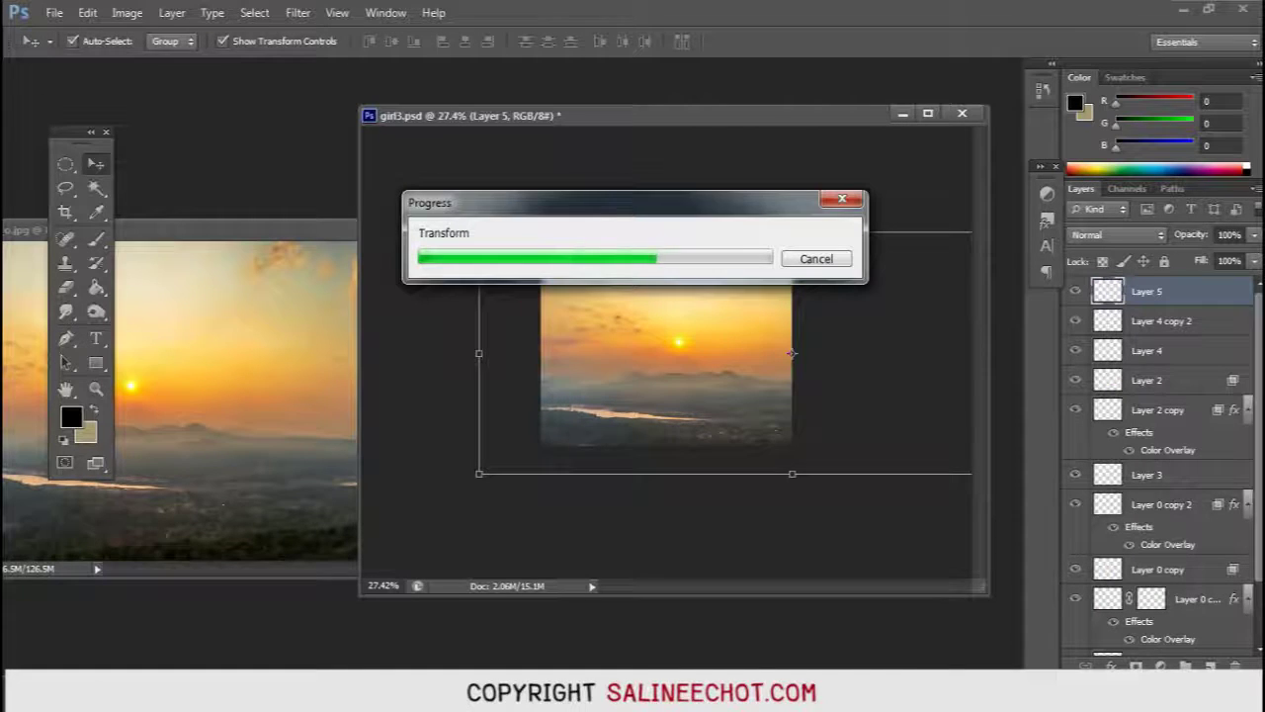
left_click_drag(1146, 290, 1147, 613)
scroll(791, 353, "up", 2)
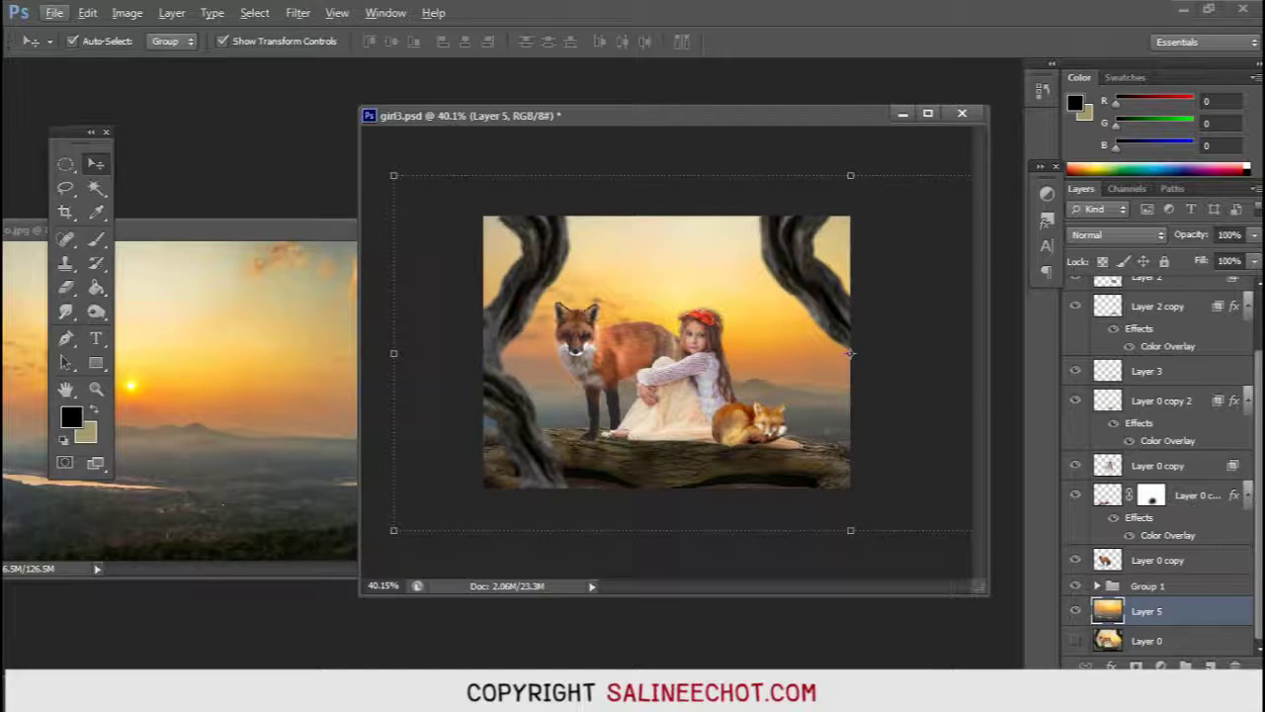
Step: Nudge the sunset into place, duplicate it, and give the copy a 19.6-pixel Gaussian Blur
left_click_drag(737, 311, 853, 352)
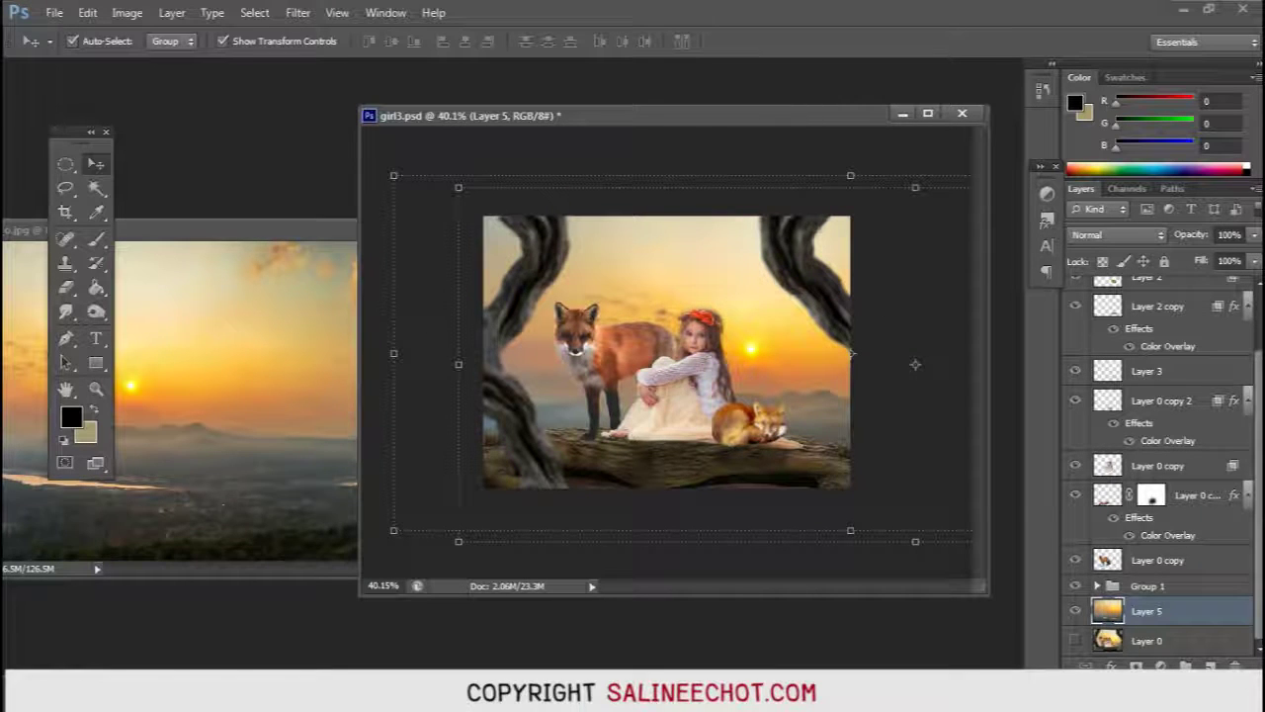
key("ctrl+j")
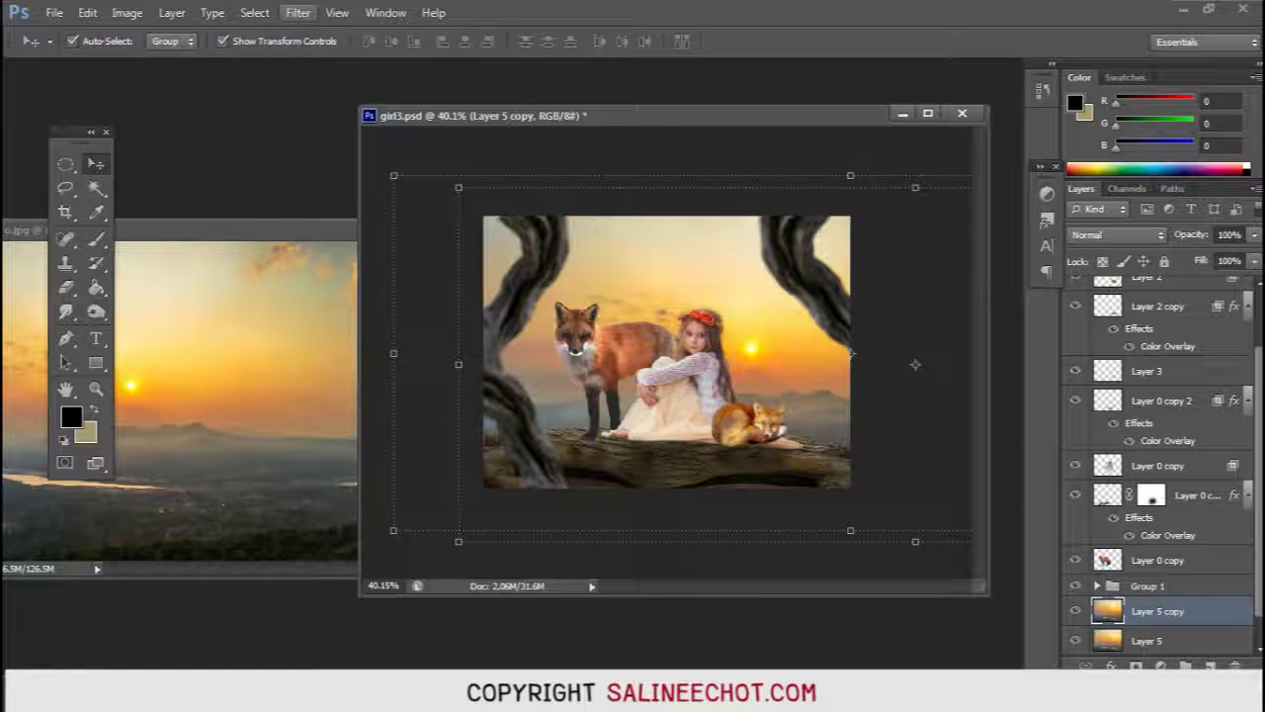
left_click(298, 11)
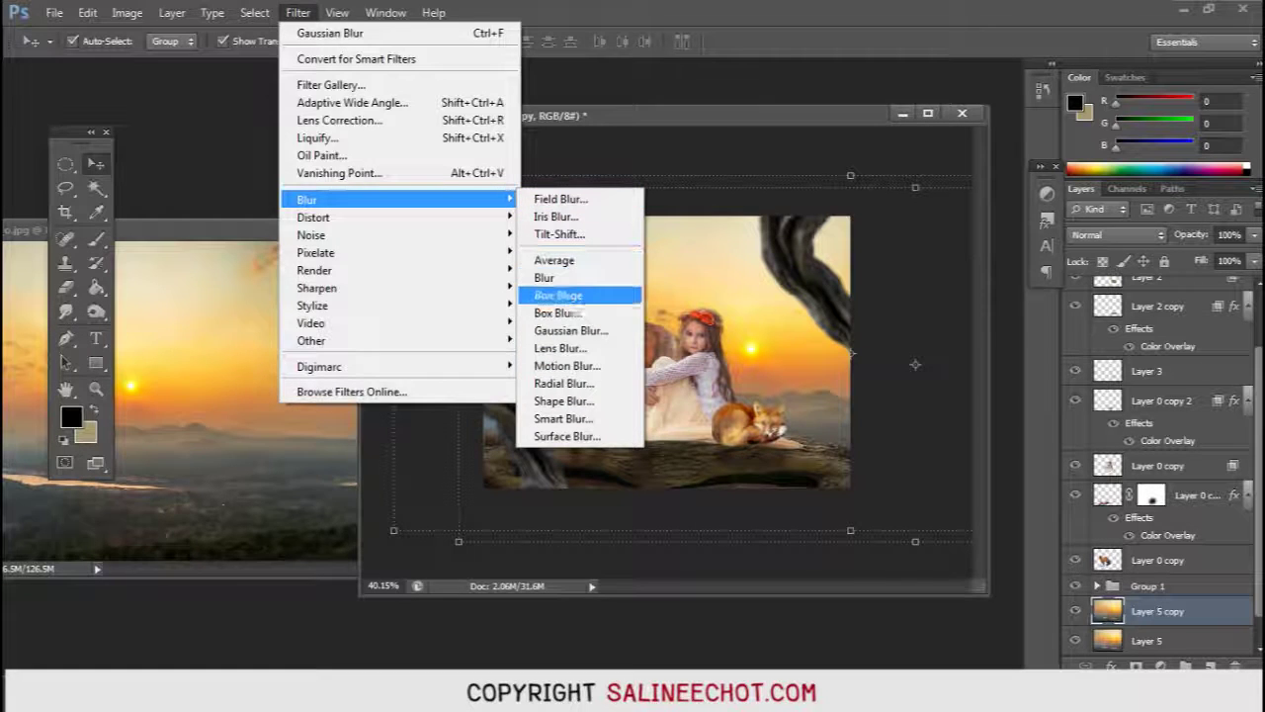
left_click(571, 330)
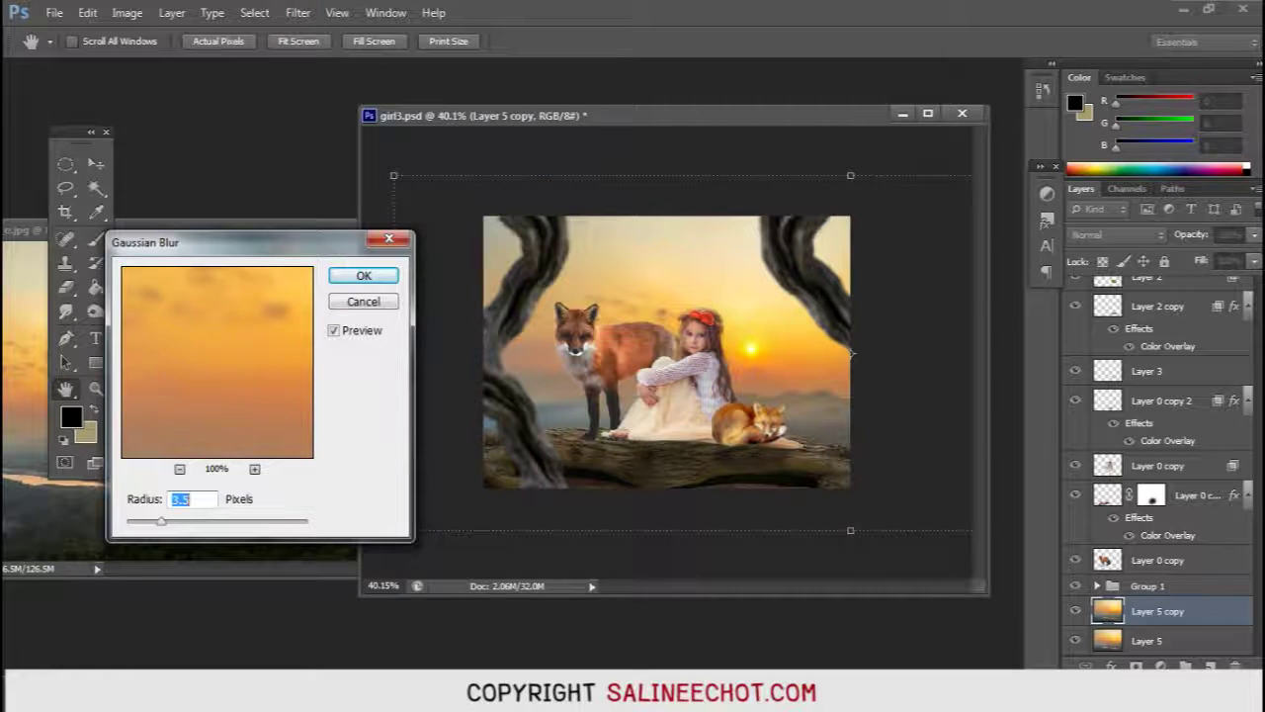
mouse_move(160, 521)
left_mouse_down()
mouse_move(228, 520)
mouse_move(205, 521)
left_mouse_up()
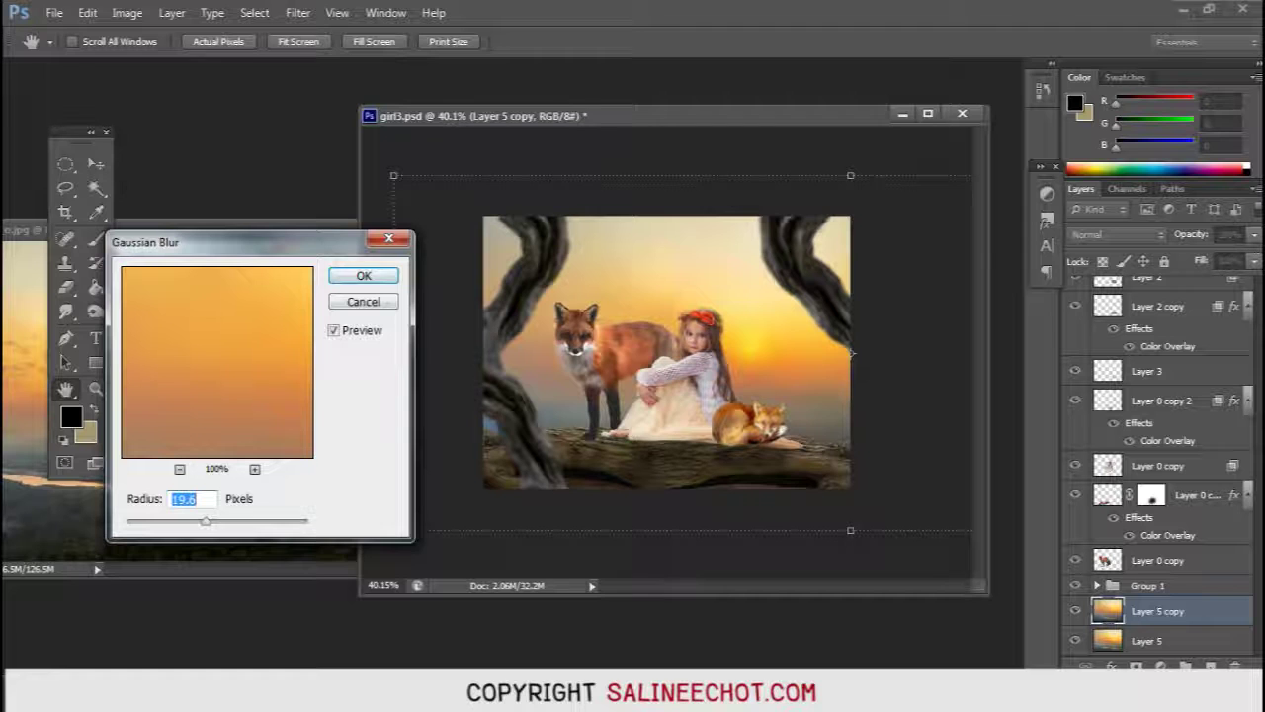
key("v")
left_click(364, 276)
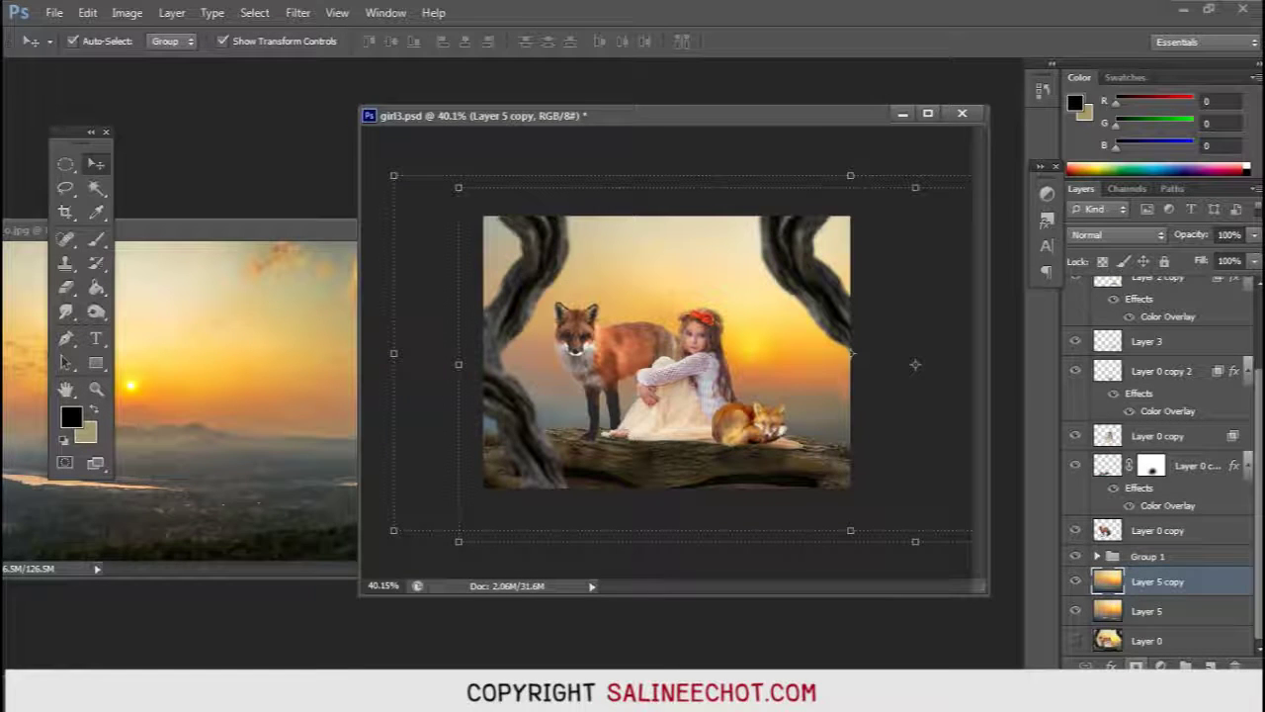
Step: Mask Layer 5 copy, painting black with a soft 200 px brush over the sun and horizon
left_click(1137, 665)
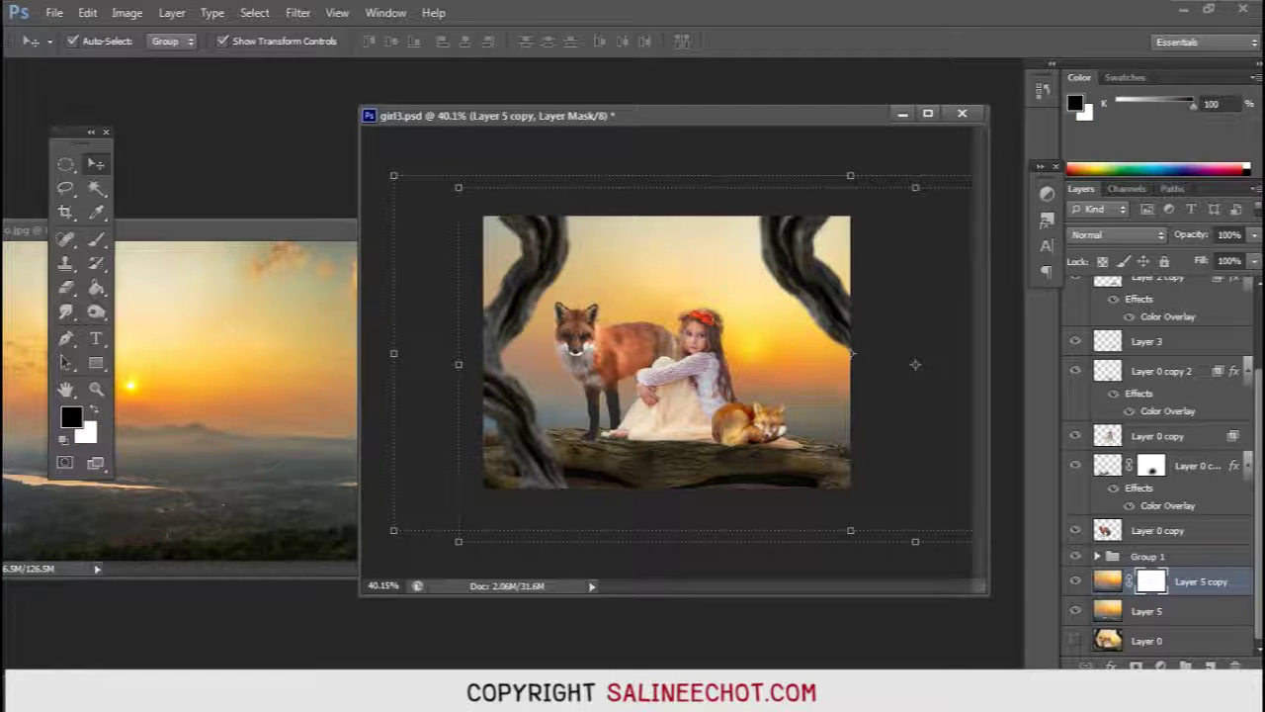
key("b")
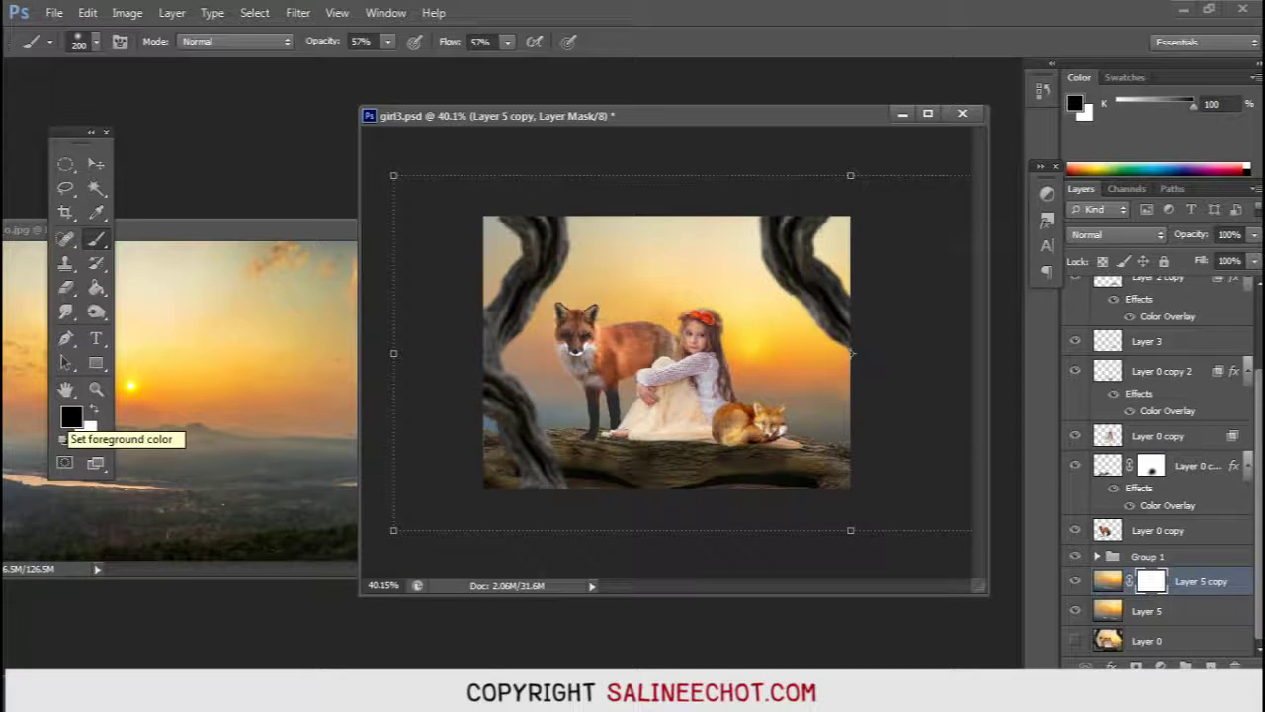
left_click(71, 418)
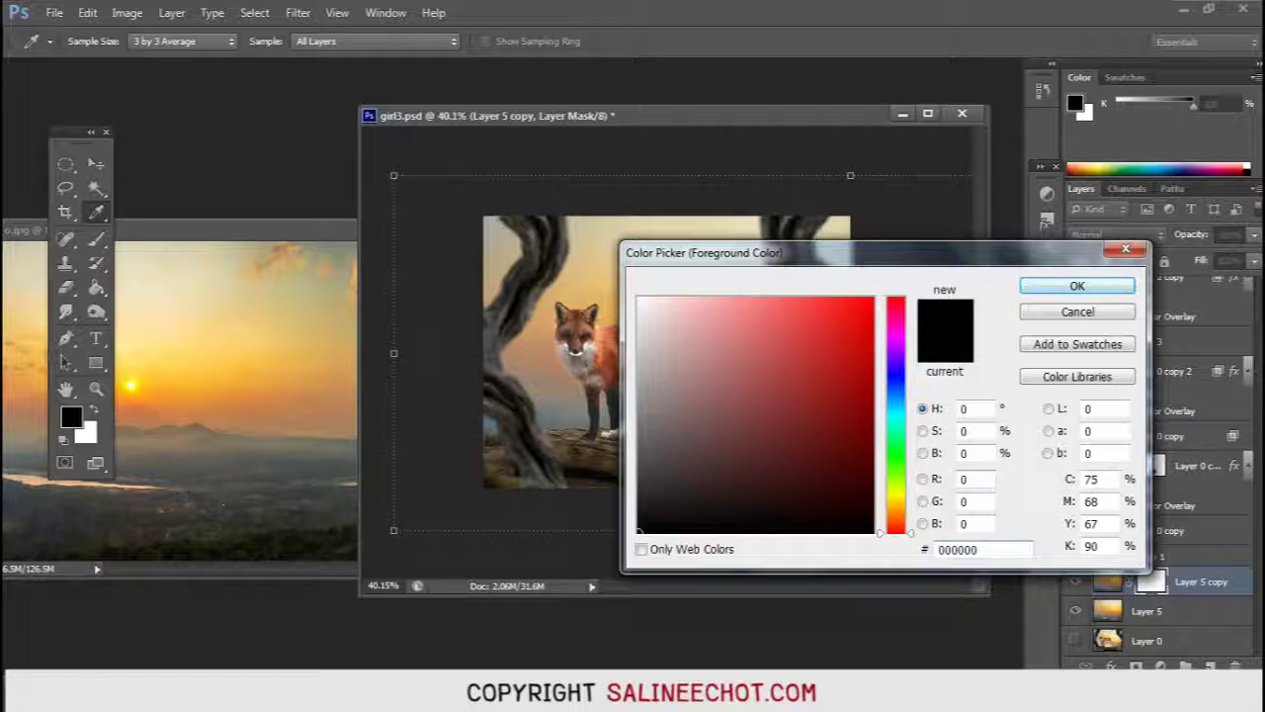
left_click(1078, 285)
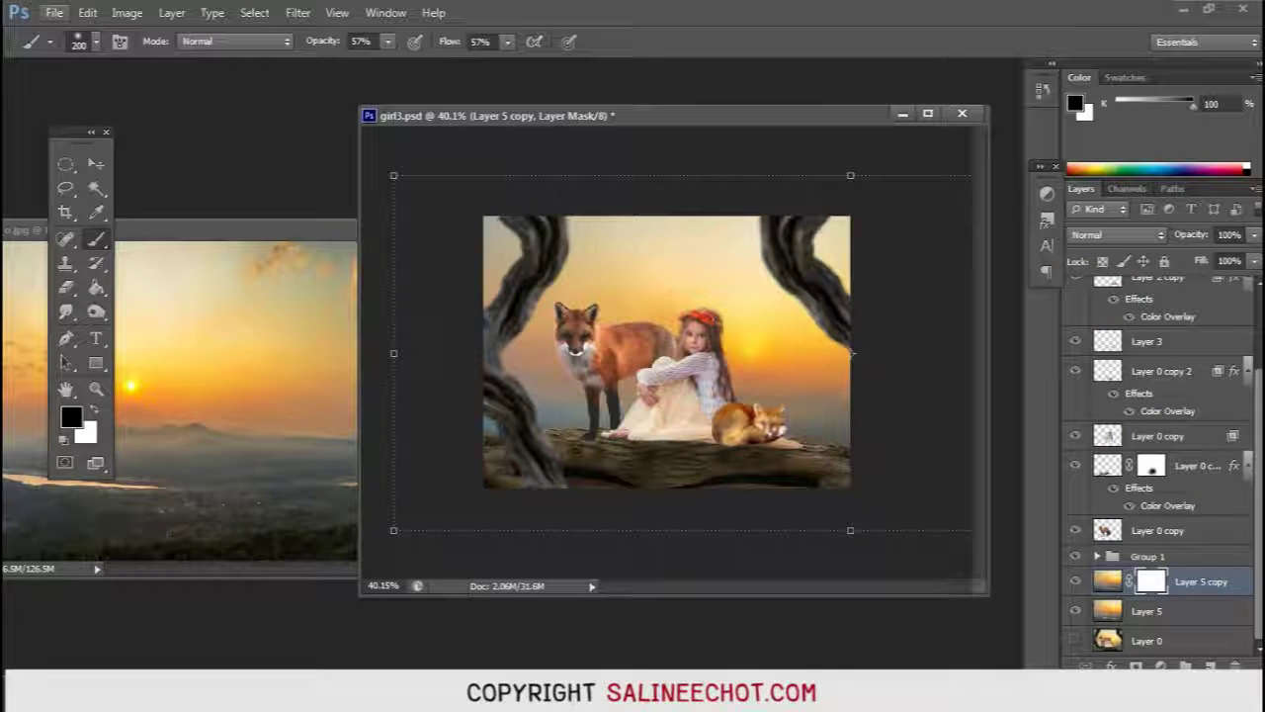
left_click(81, 42)
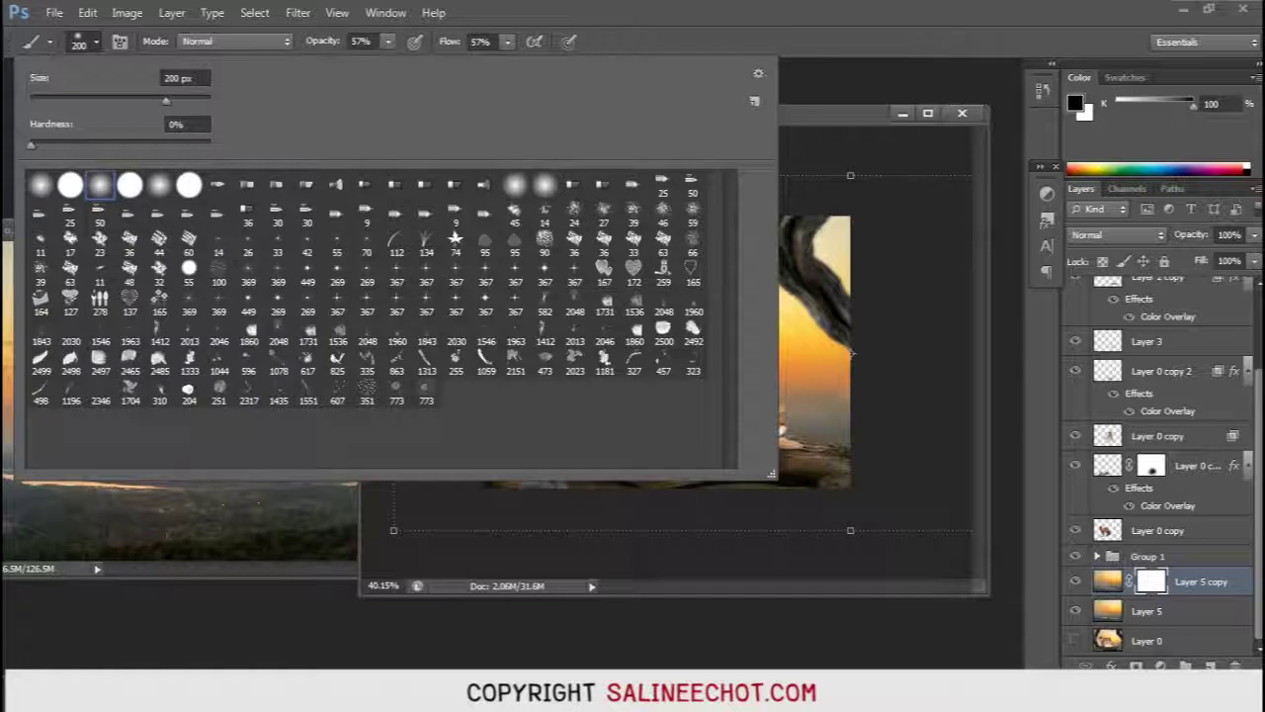
key("Return")
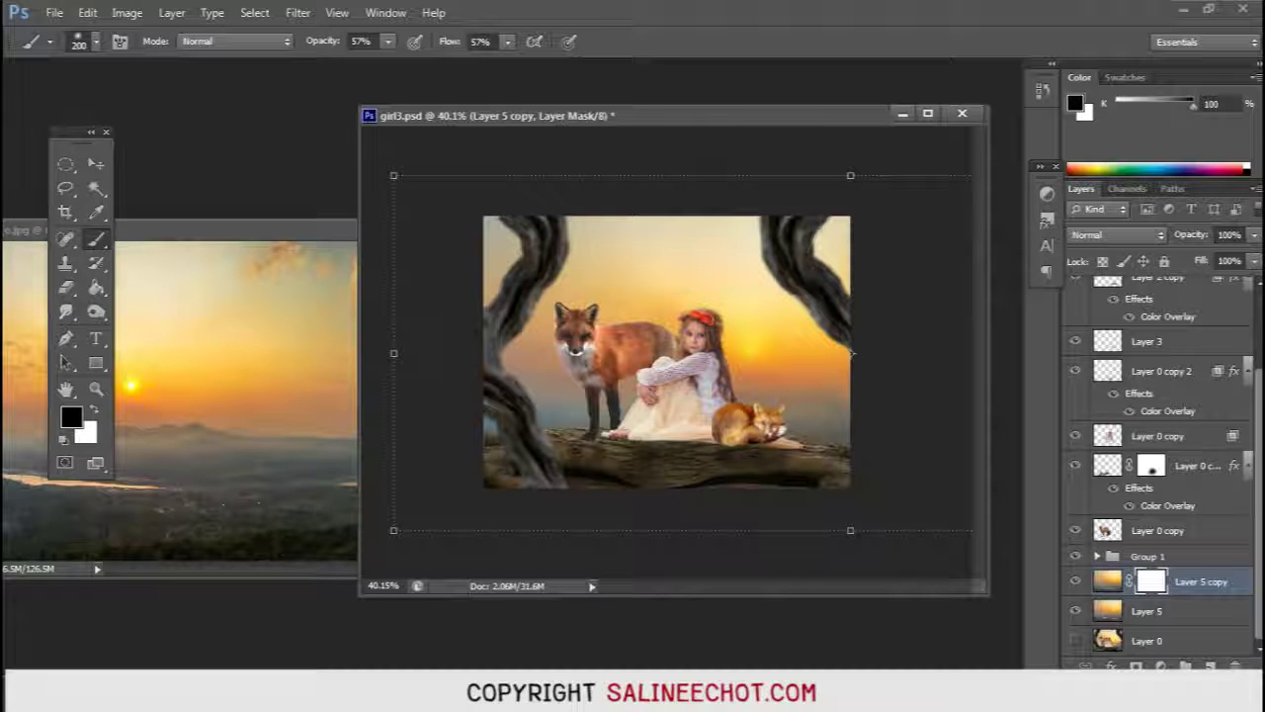
left_click(751, 347)
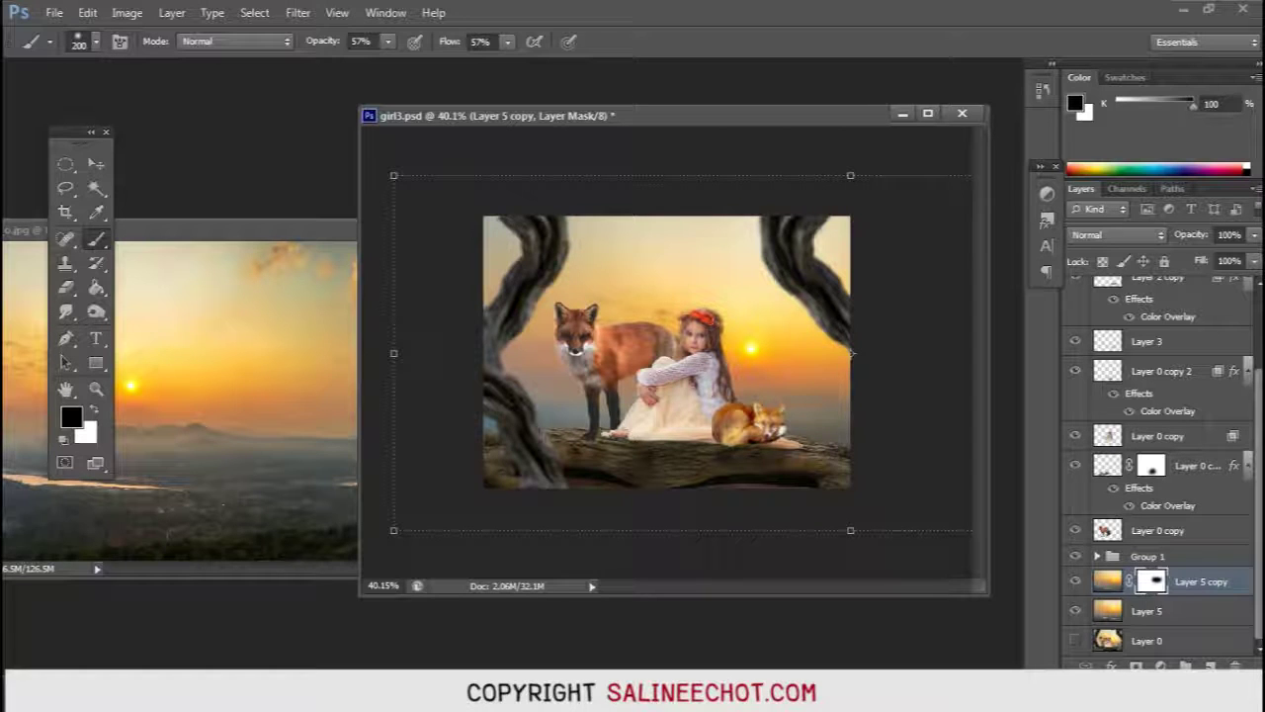
left_click_drag(416, 395, 830, 395)
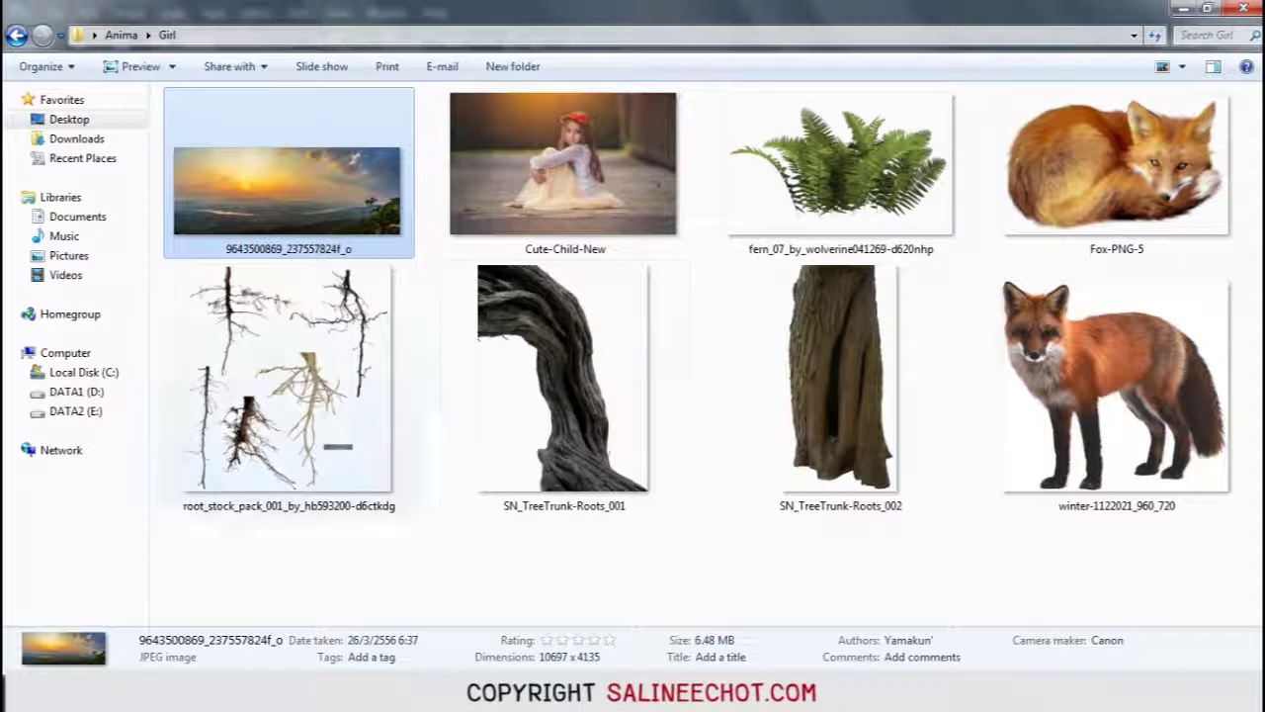
Step: Open fern_07_by_wolverine041269-d620nhp.png from the Girl folder in Photoshop
left_click_drag(841, 163, 179, 654)
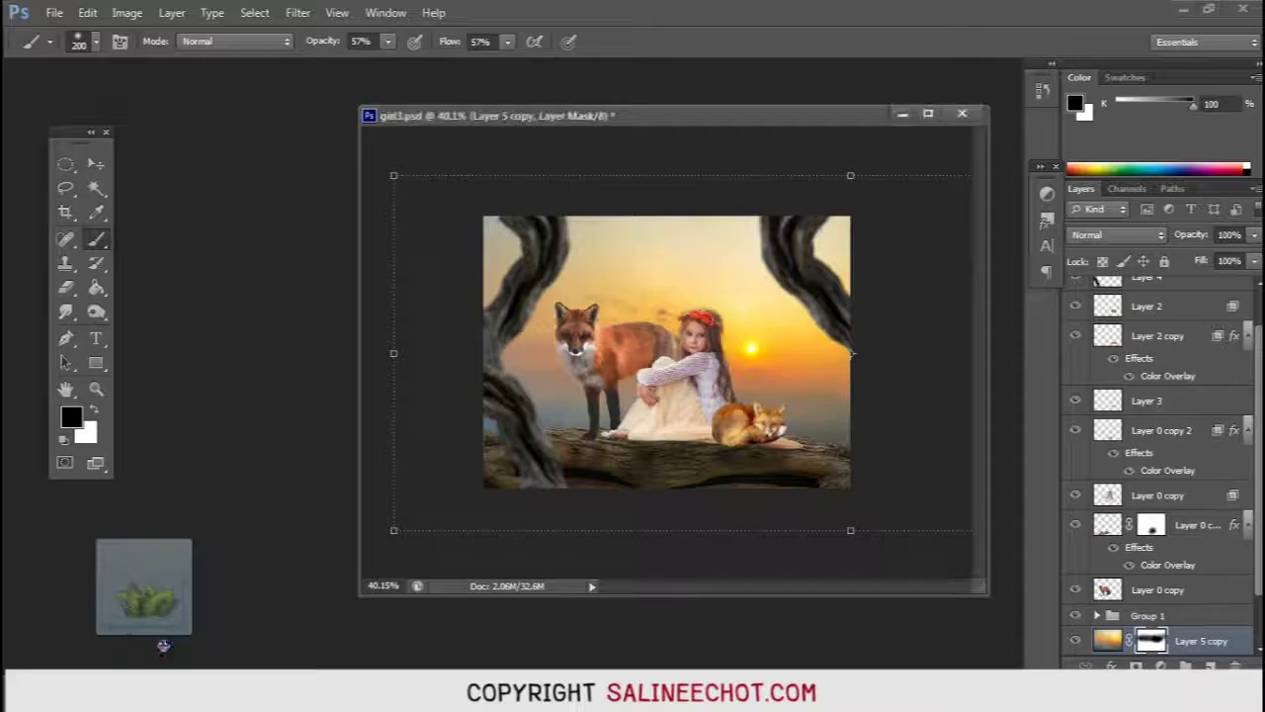
left_click_drag(179, 653, 232, 474)
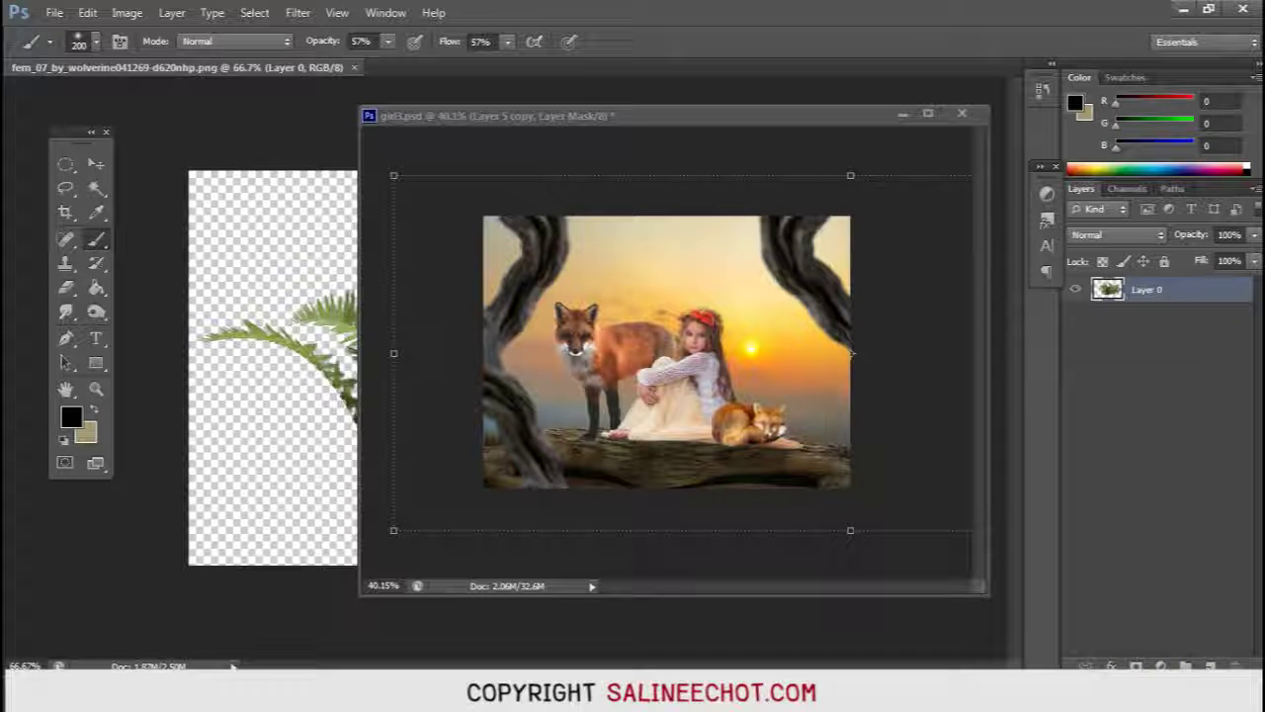
Step: Bring the fern into girl3.psd as Layer 6, shrunk to about 43% at the log's lower left
left_click(96, 164)
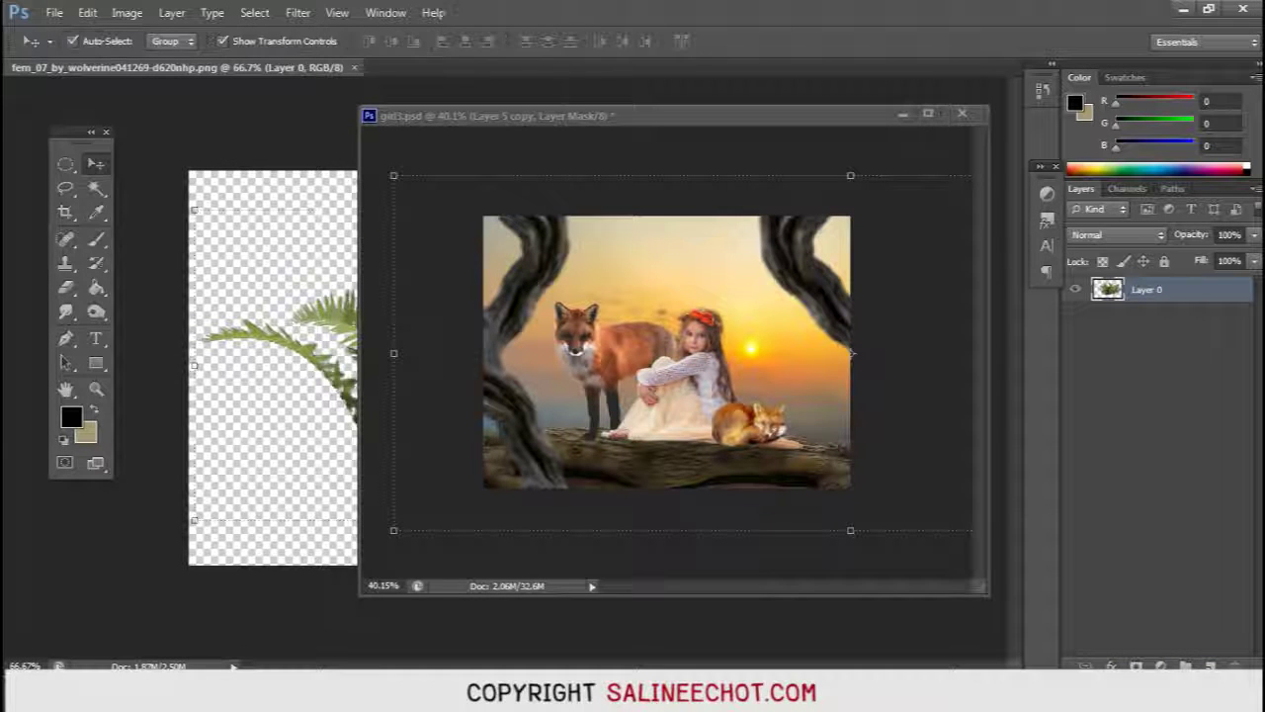
left_click_drag(178, 68, 232, 126)
mouse_move(553, 395)
left_mouse_down()
mouse_move(710, 377)
mouse_move(653, 394)
left_mouse_up()
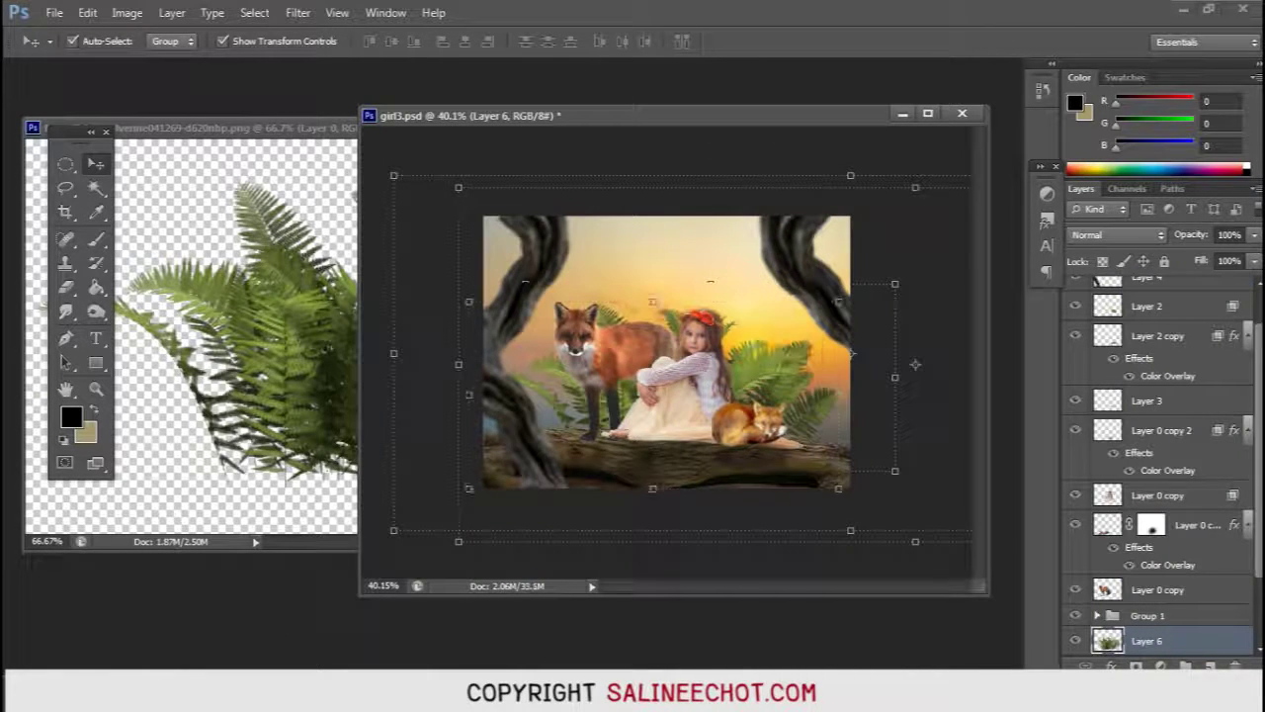
key("ctrl+bracketright")
key("ctrl+bracketright")
key("ctrl+bracketright")
key("ctrl+bracketright")
key("ctrl+bracketright")
left_click_drag(652, 393, 546, 423)
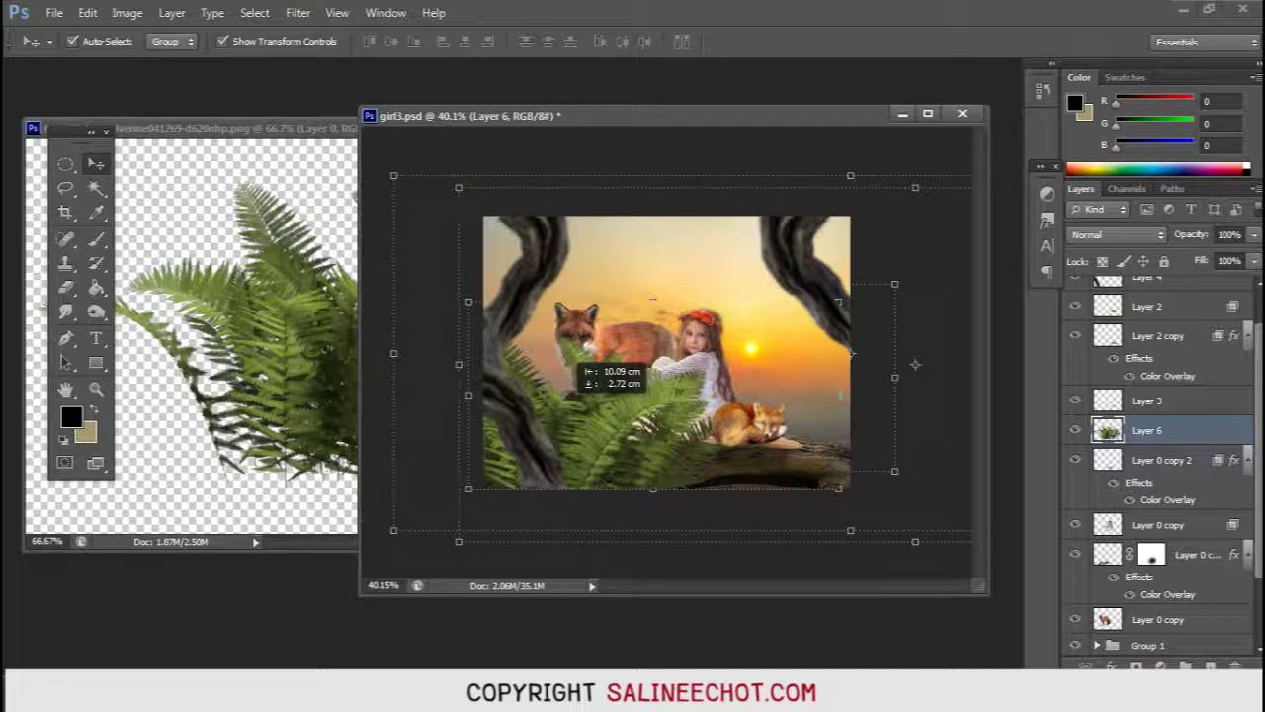
key("ctrl+t")
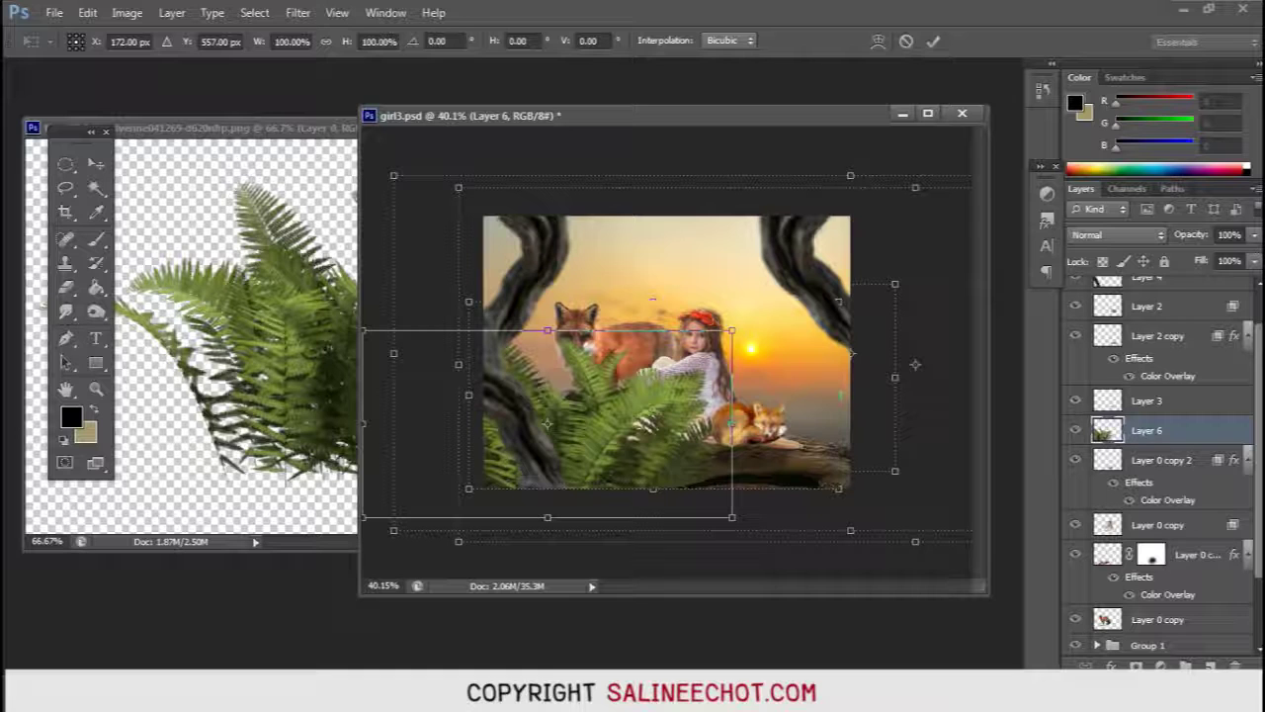
left_click_drag(732, 329, 611, 425)
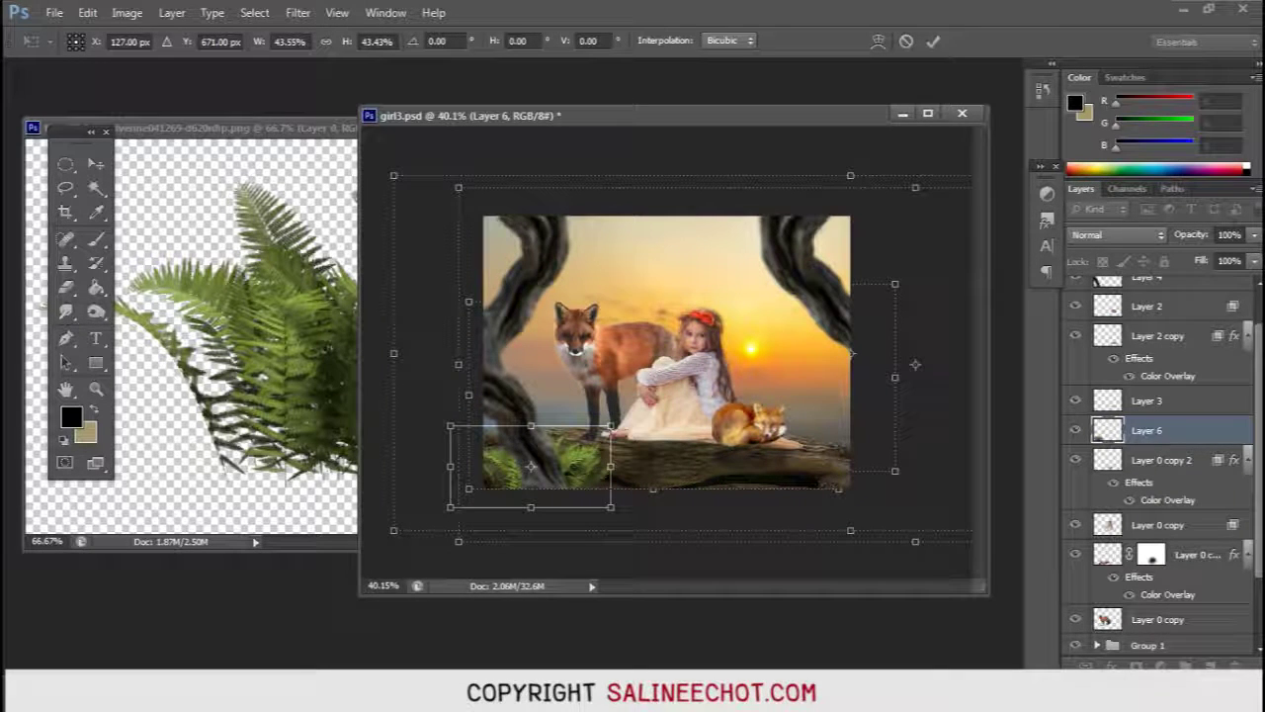
left_click_drag(611, 425, 604, 432)
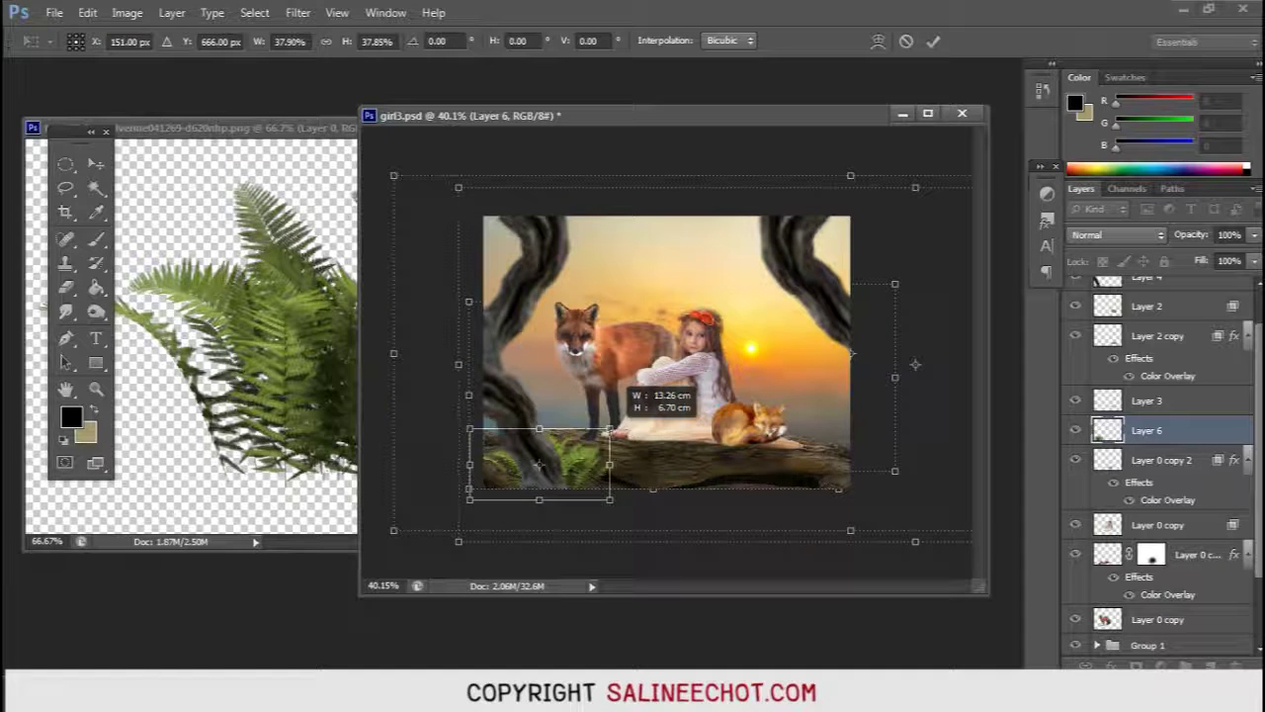
left_click_drag(539, 464, 533, 467)
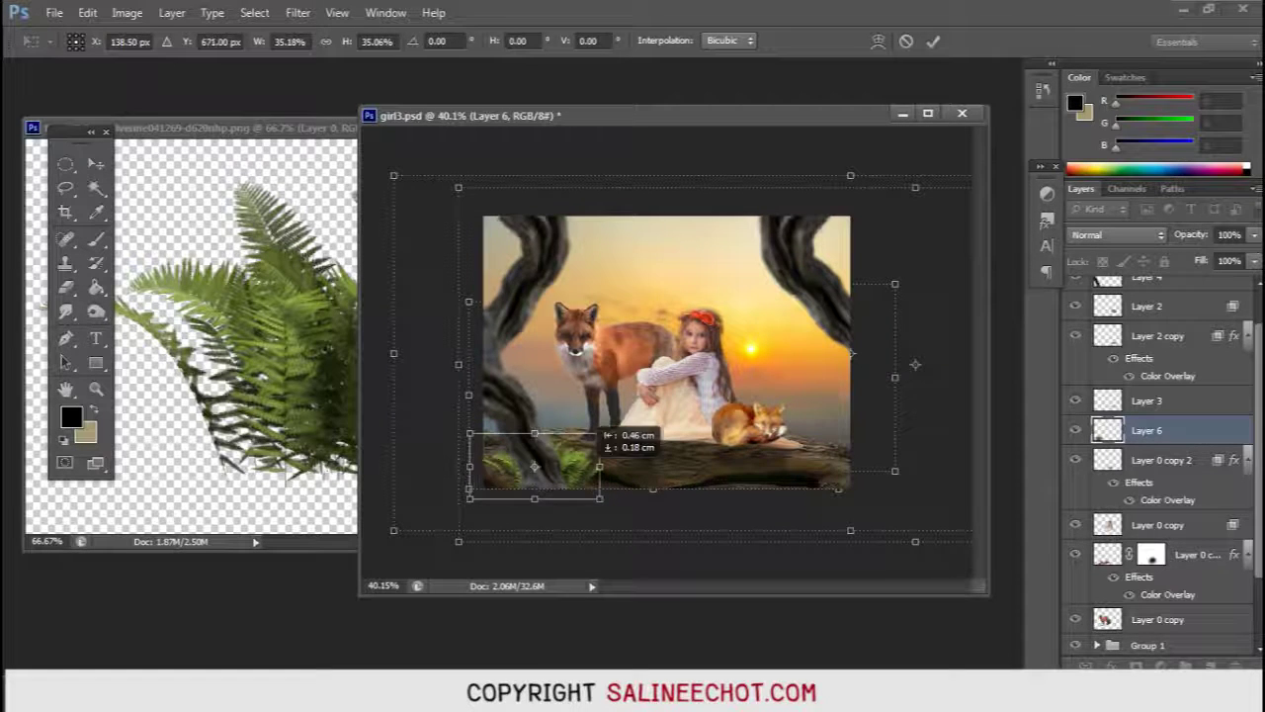
key("Return")
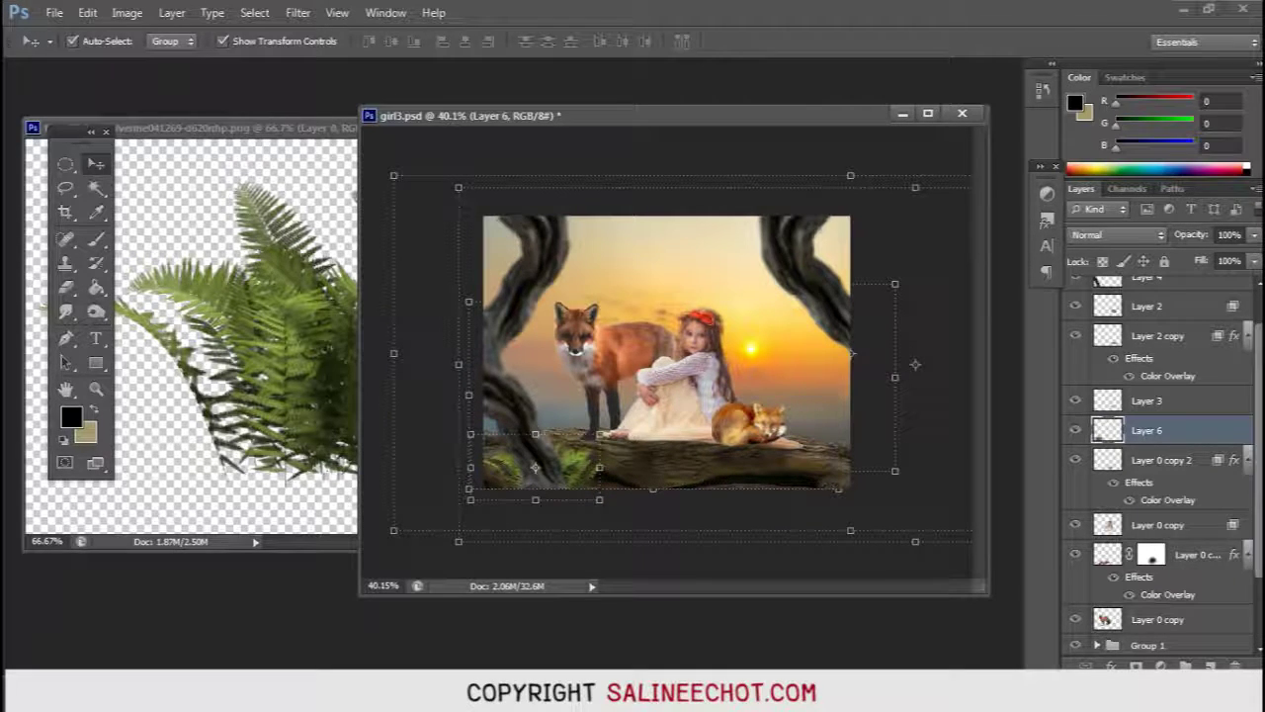
Step: Place a duplicate fern clump at the log's lower right
left_click_drag(534, 466, 828, 463)
left_click_drag(848, 418, 849, 420)
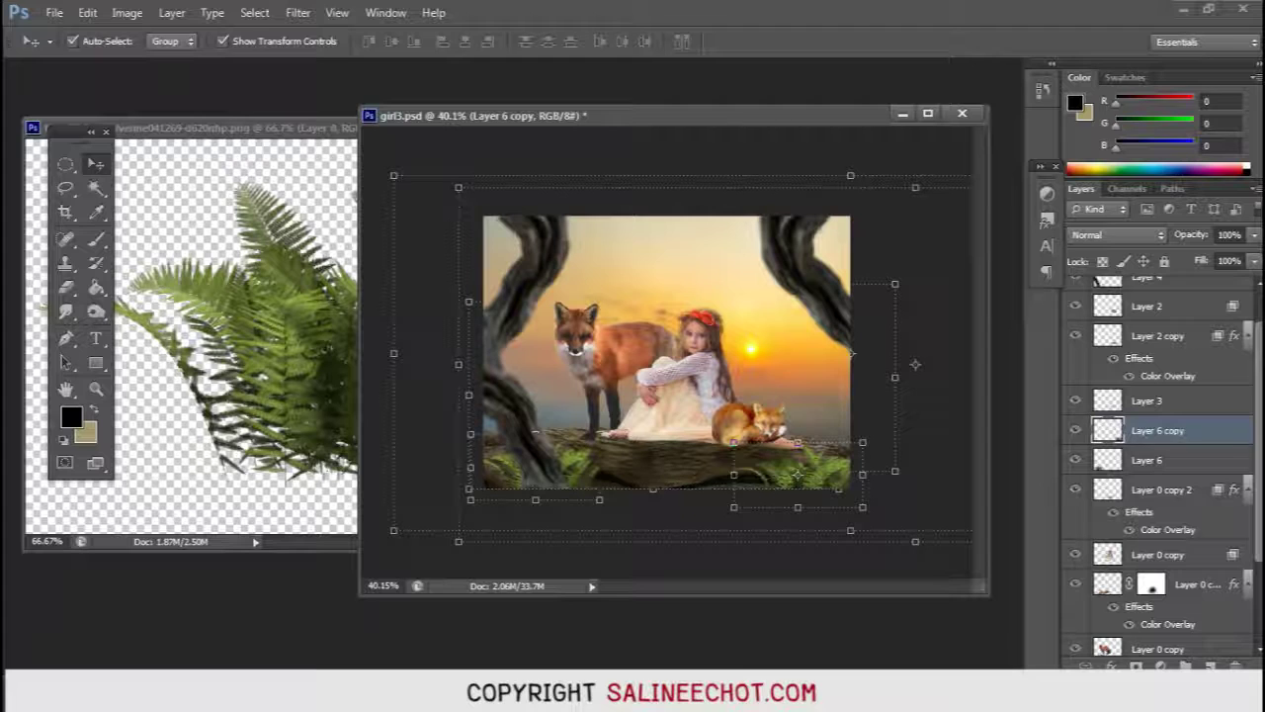
left_click(915, 363)
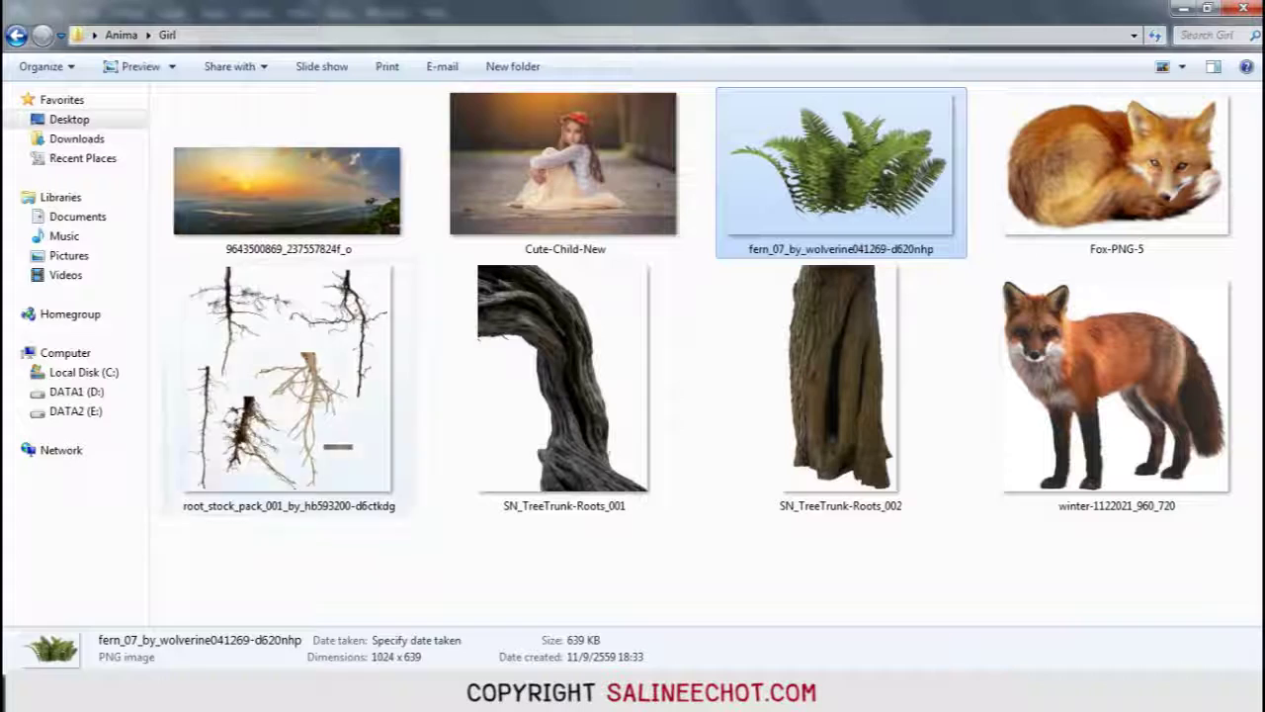
Step: Open root_stock_pack_001, lasso the thin left root, and copy it onto its own layer
left_click(286, 385)
mouse_move(286, 385)
left_mouse_down()
mouse_move(210, 623)
mouse_move(206, 433)
mouse_move(209, 475)
left_mouse_up()
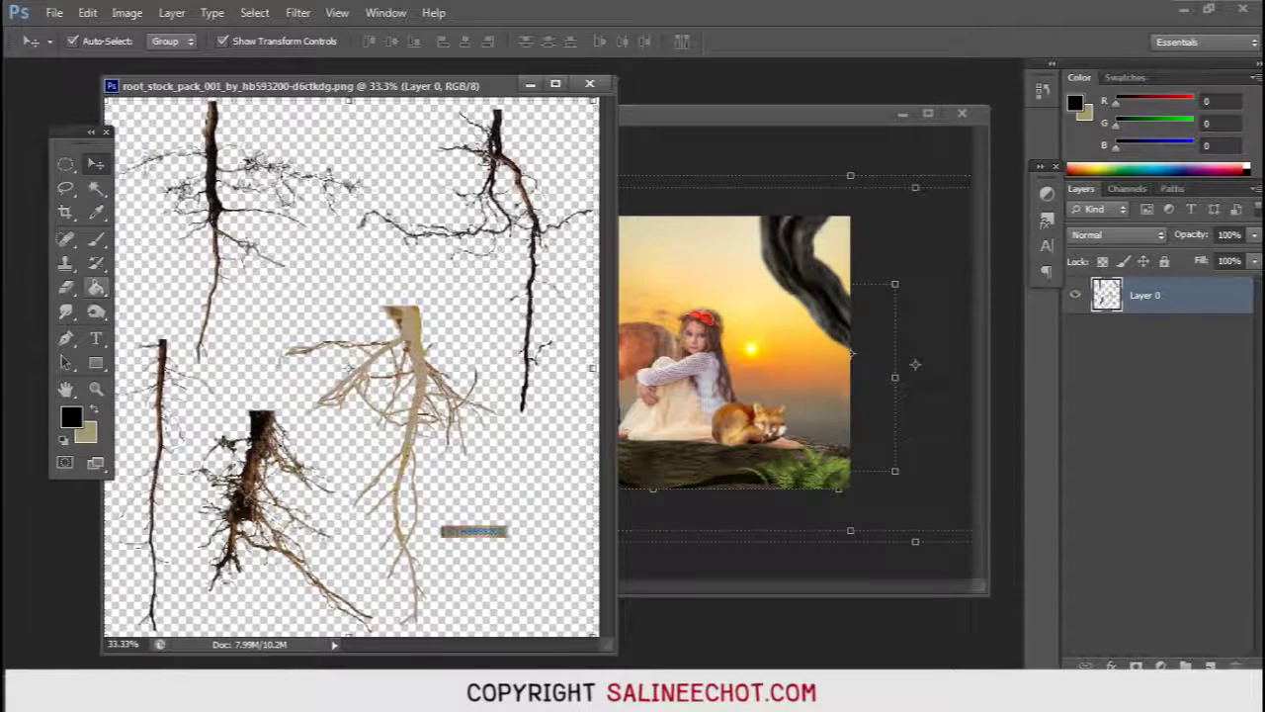
key("l")
left_click_drag(229, 385, 186, 622)
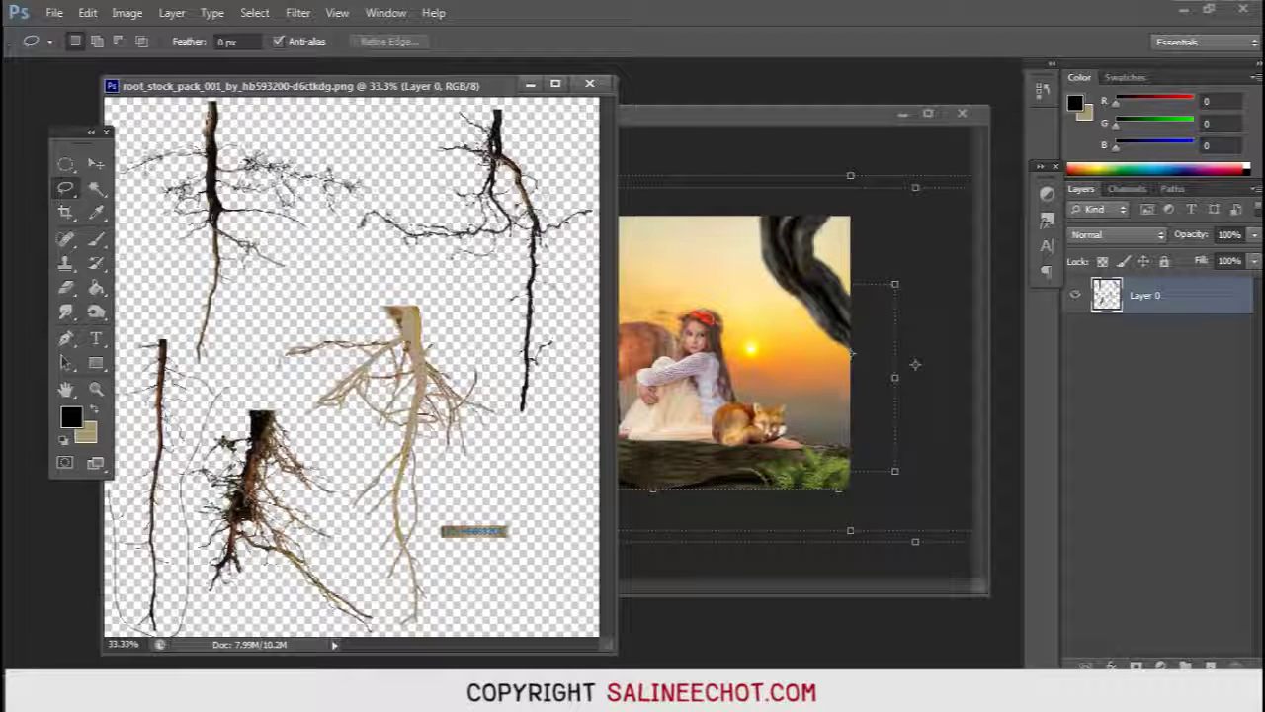
left_click_drag(170, 328, 174, 354)
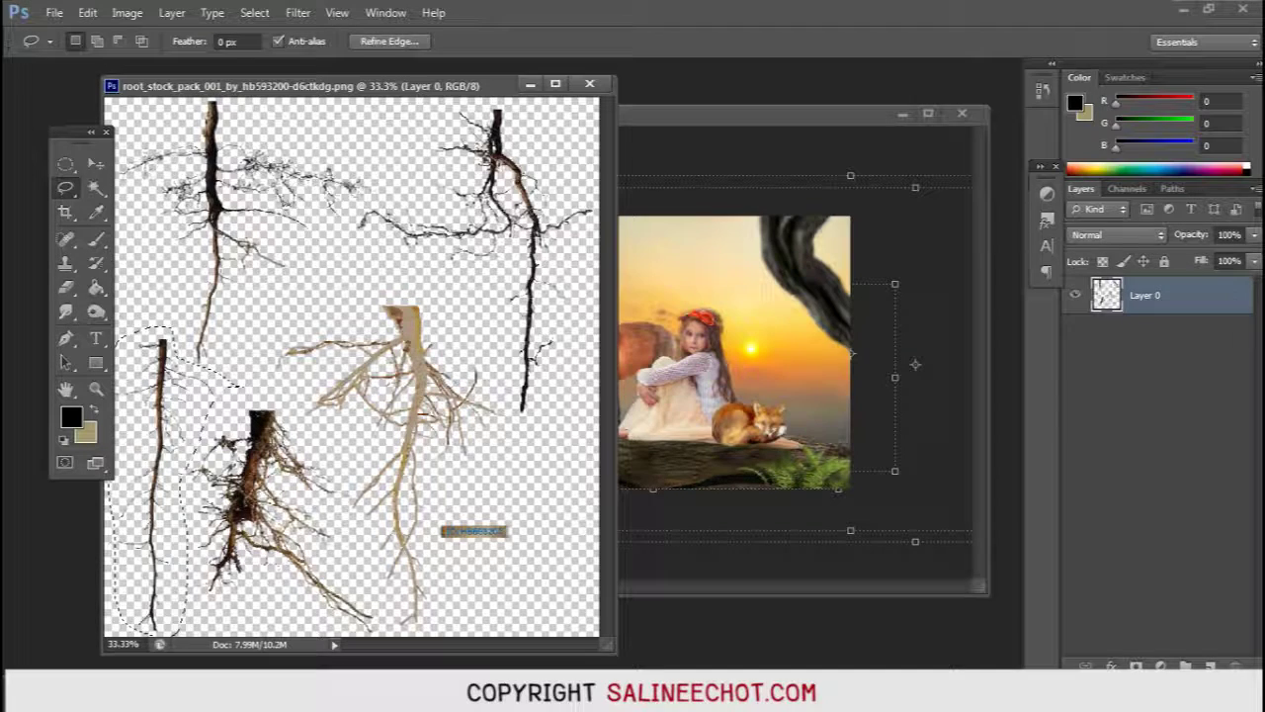
key("ctrl+j")
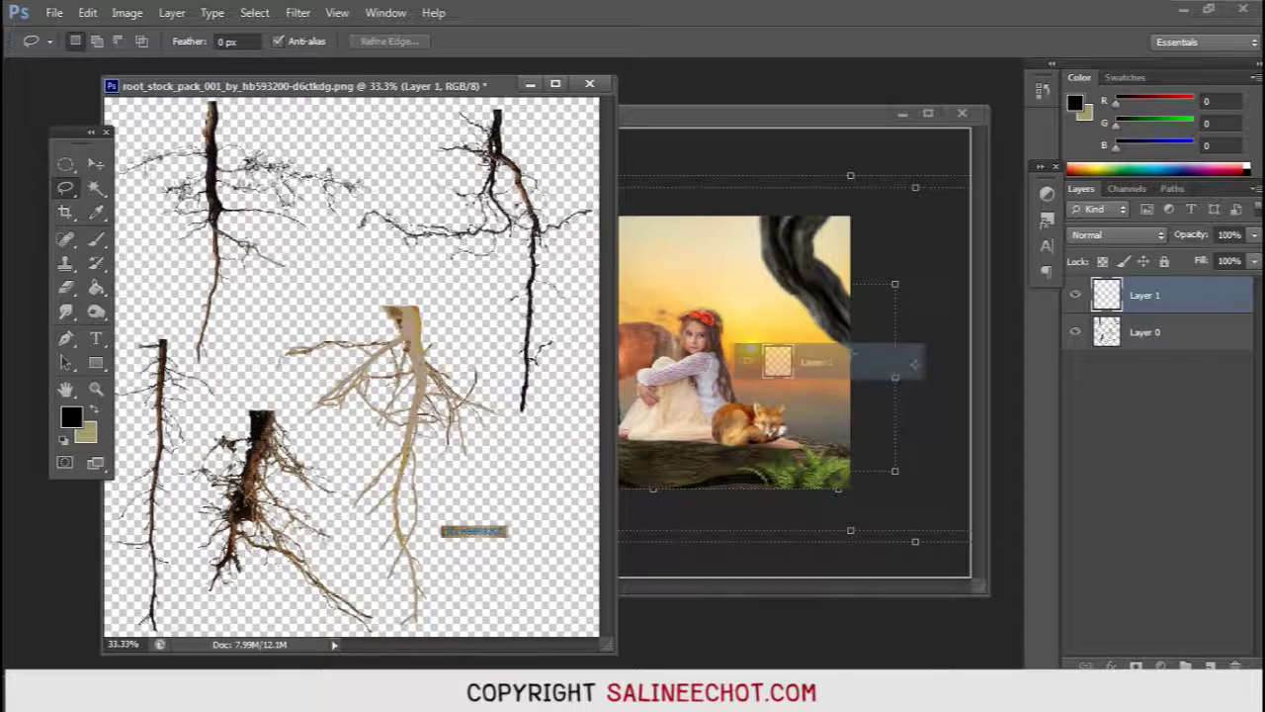
Step: Bring the root into girl3.psd as Layer 7, hanging from the right-hand trunk
left_click_drag(473, 531, 818, 359)
key("v")
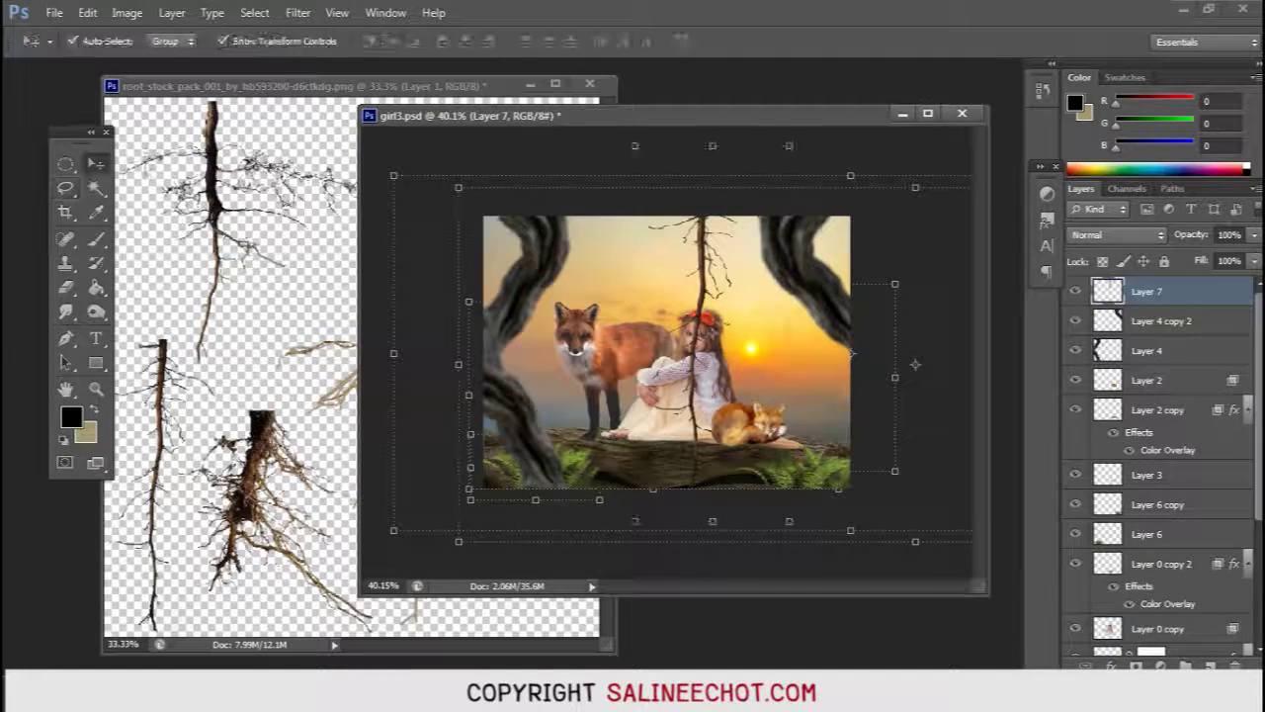
left_click_drag(712, 333, 840, 150)
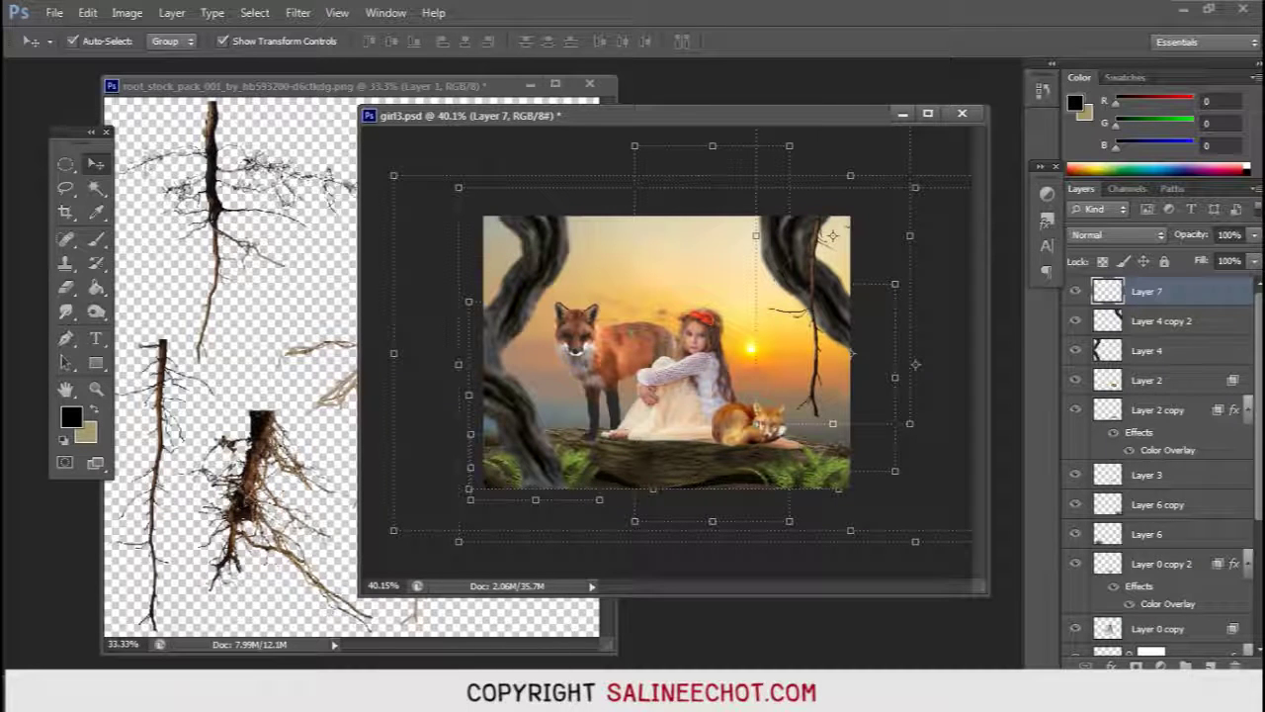
Step: Warp the Layer 7 root so its lower end curves right along the trunk
key("ctrl+t")
right_click(813, 328)
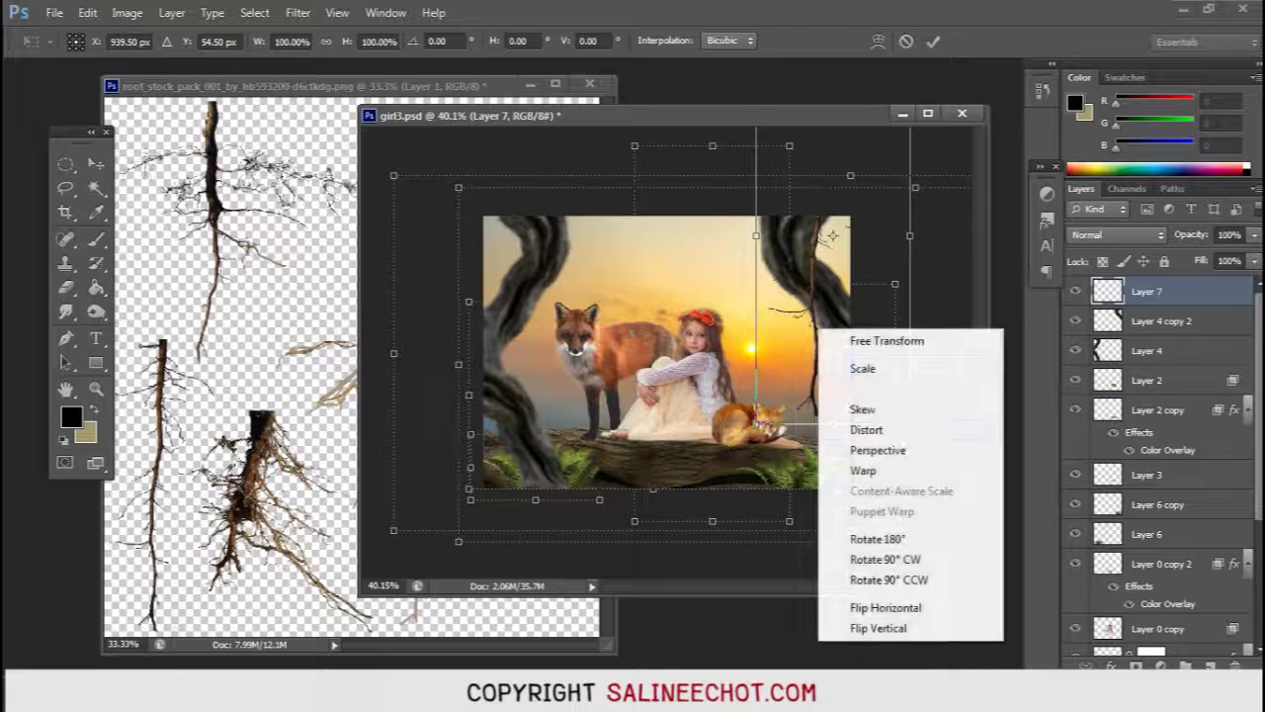
left_click(836, 466)
left_click_drag(832, 423, 860, 422)
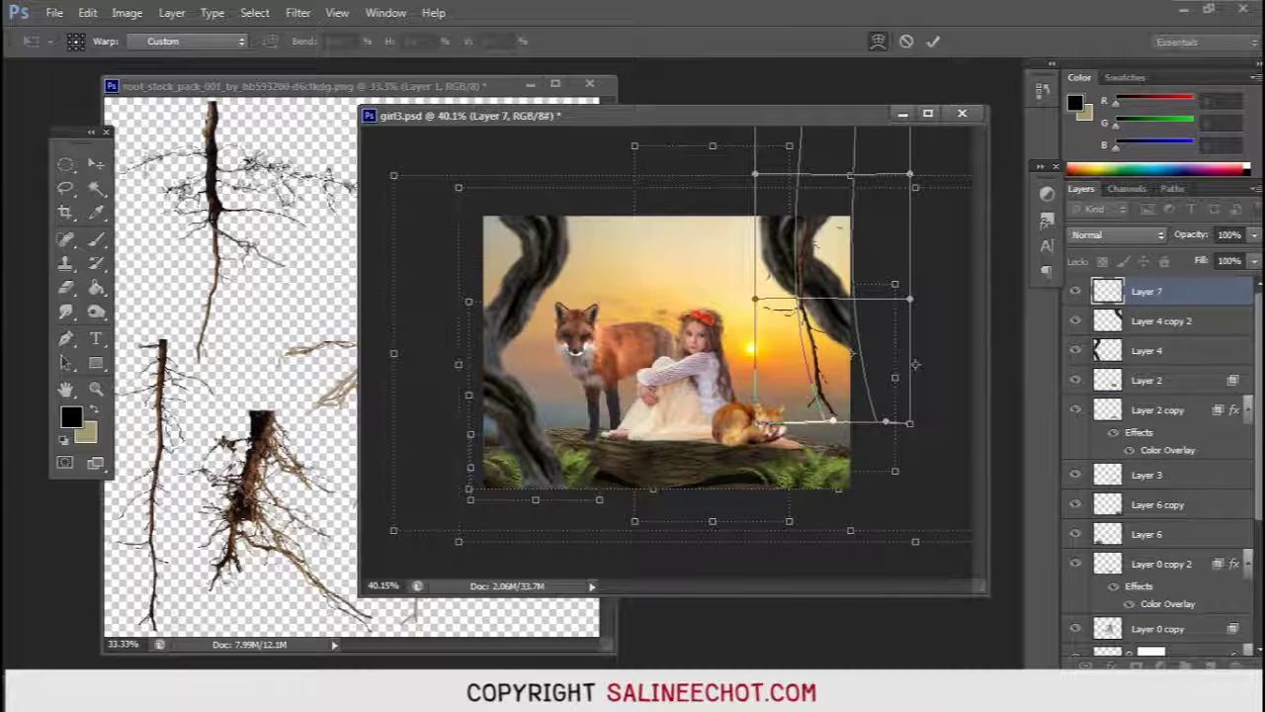
left_click_drag(885, 422, 890, 422)
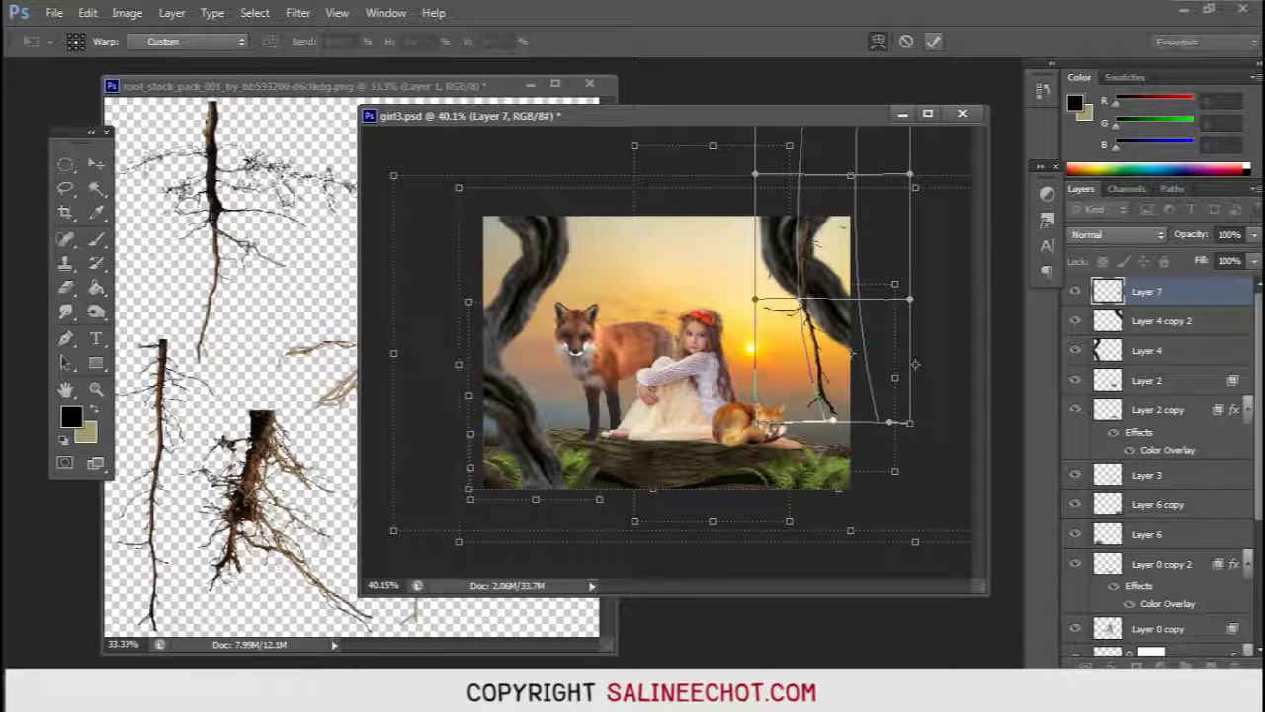
left_click(932, 41)
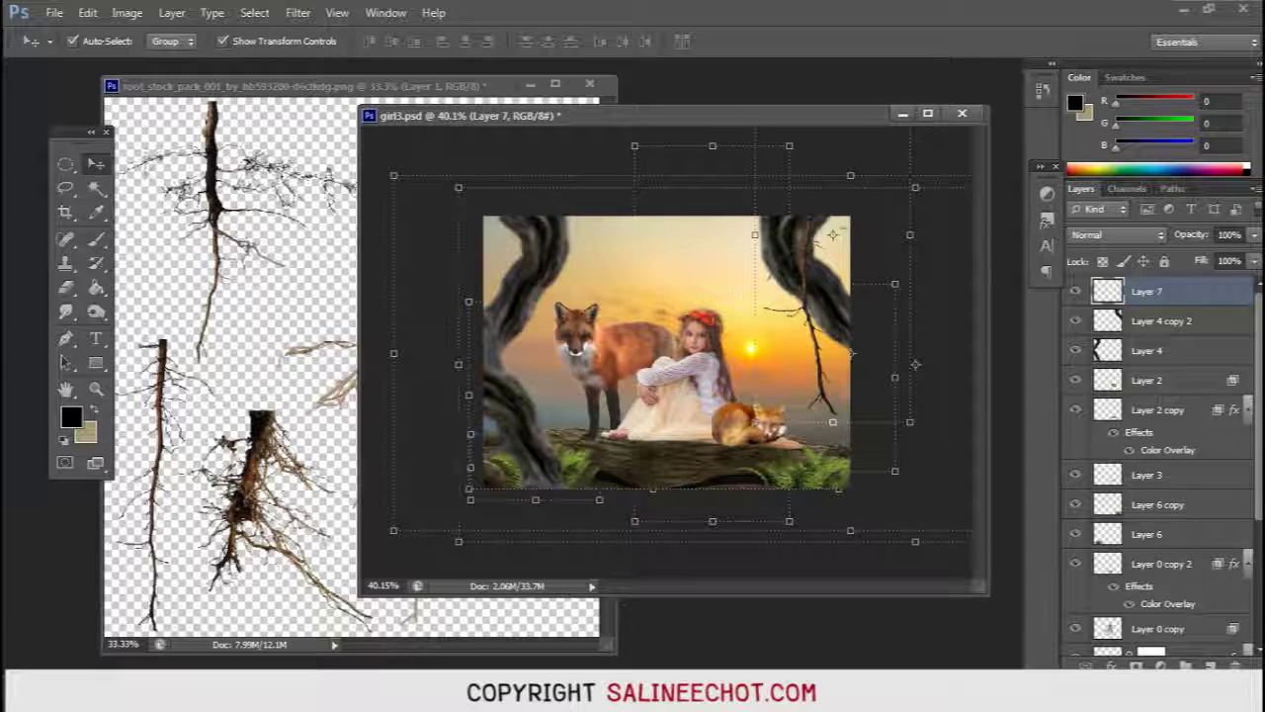
Step: Move Layer 7 beneath Layer 4, then lock Layer 5 against edits
key("ctrl+bracketleft")
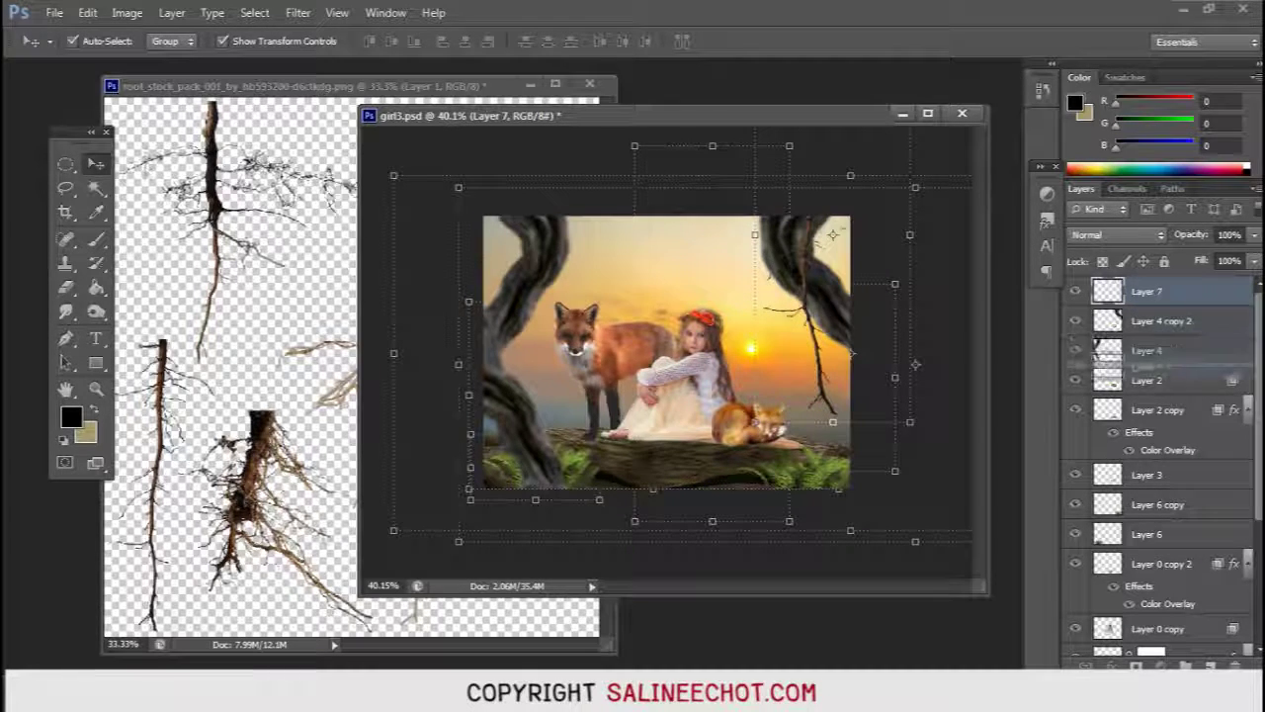
key("ctrl+bracketleft")
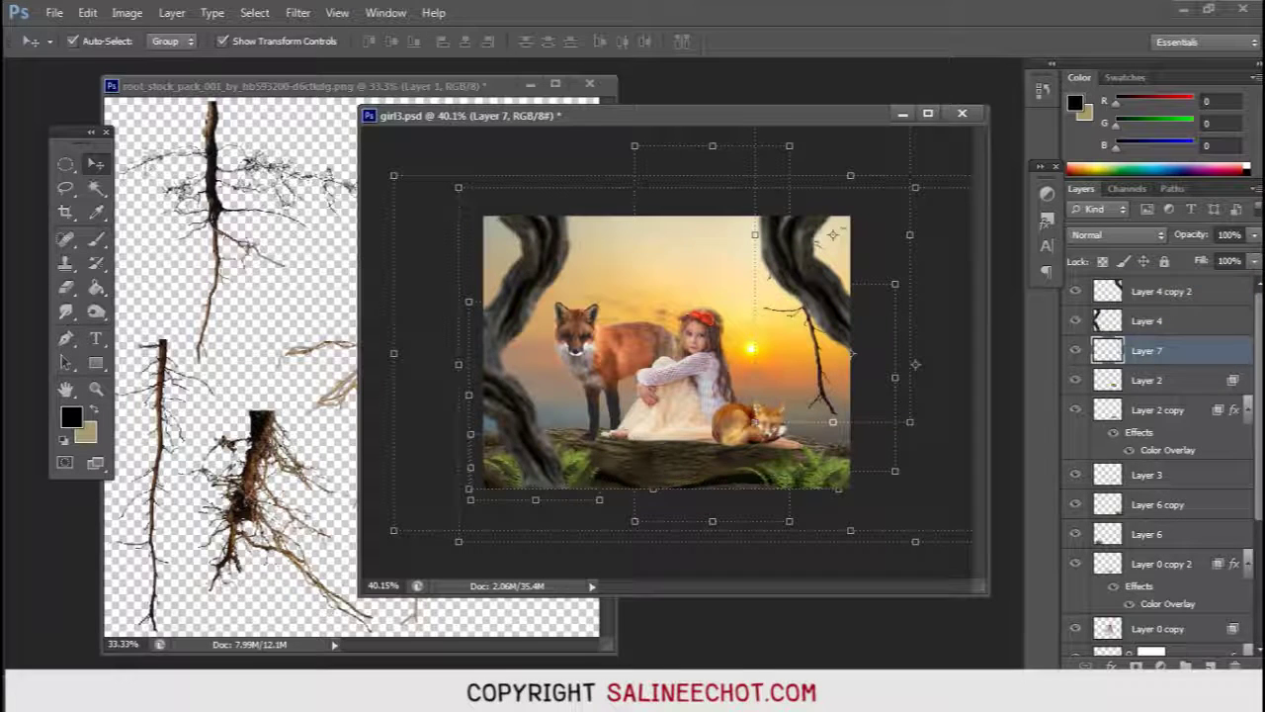
left_click(834, 234)
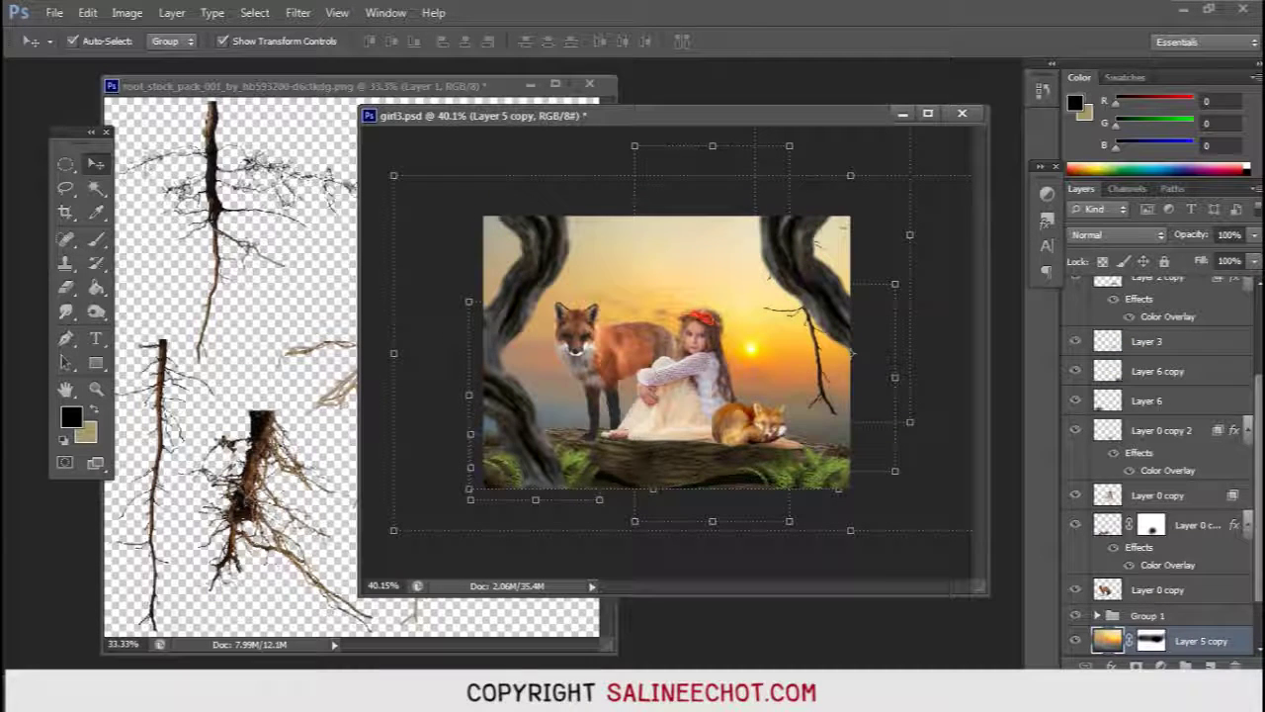
key("alt+bracketleft")
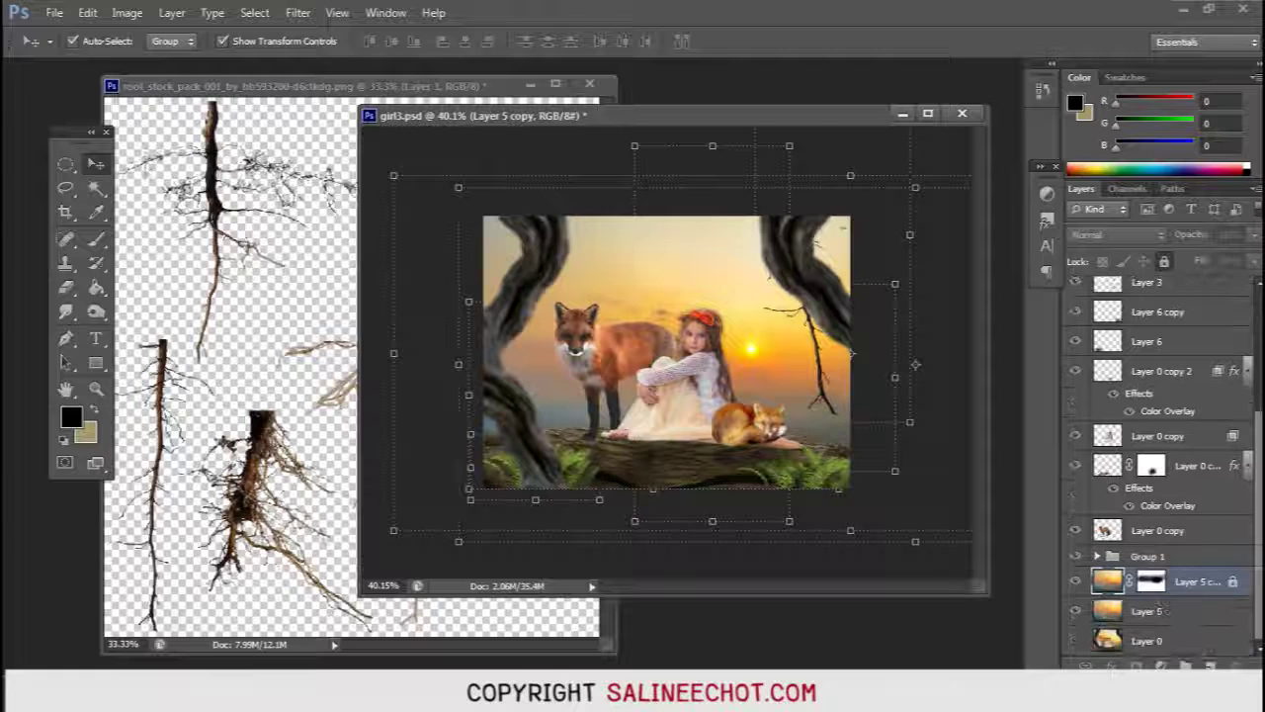
key("ctrl+slash")
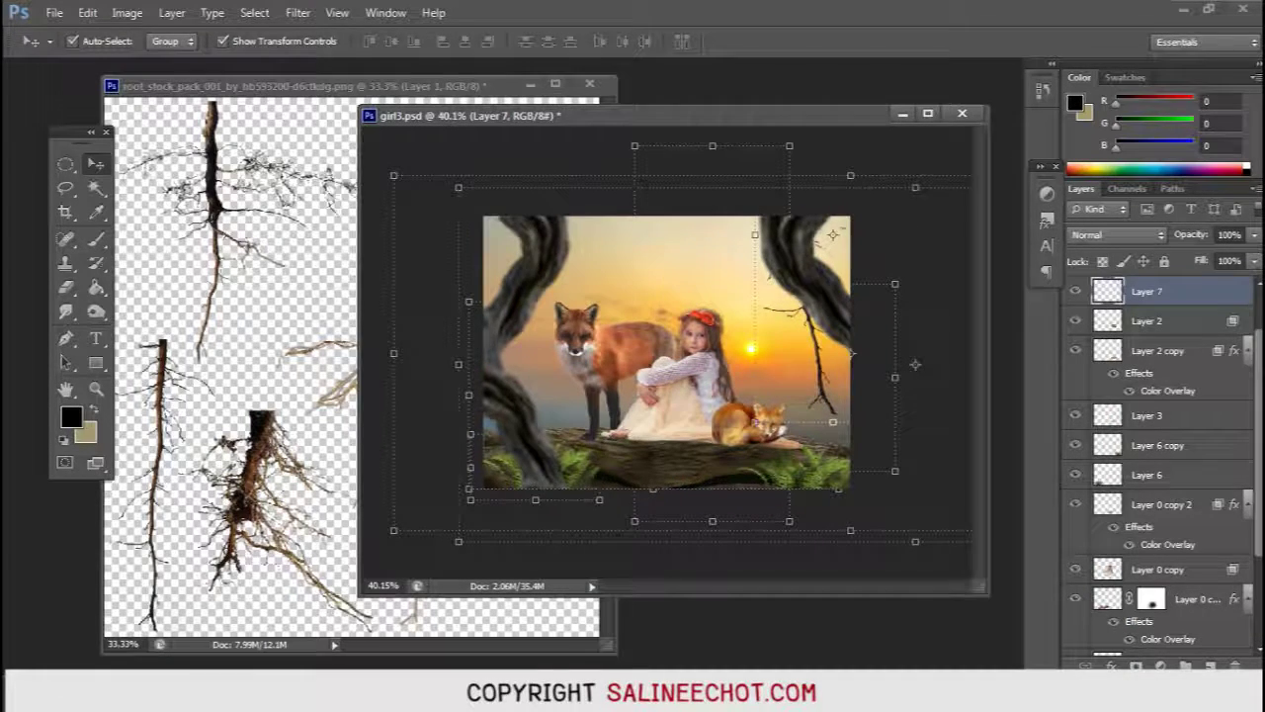
key("ctrl+Tab")
Step: Lasso the upper-right root in the root stock pack and copy it onto a new layer
left_click(1156, 445)
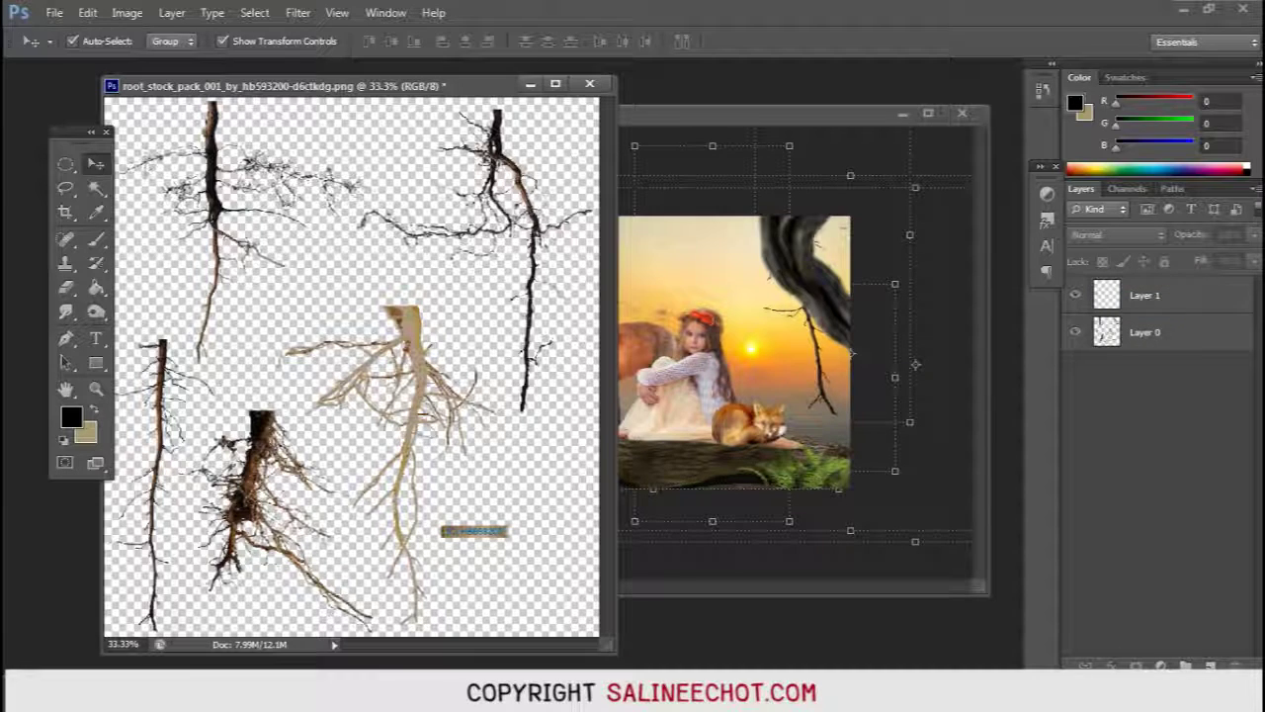
left_click(65, 188)
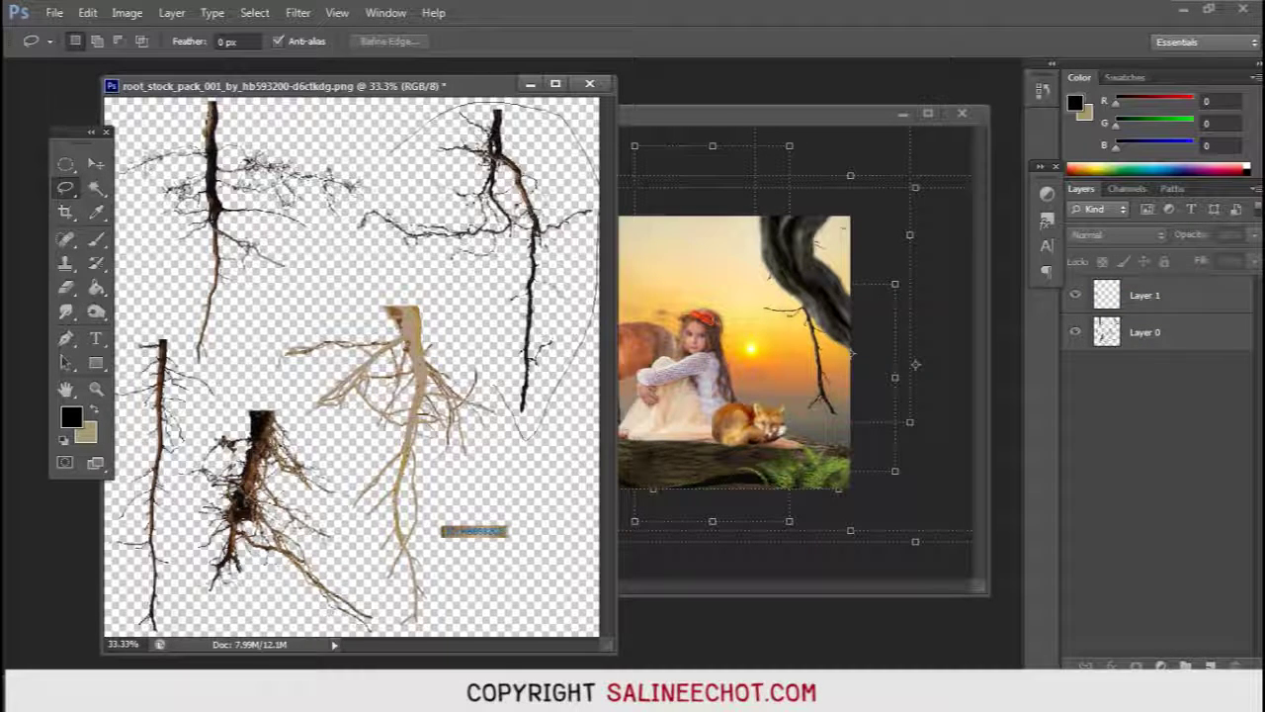
left_click_drag(389, 150, 356, 242)
left_click_drag(352, 197, 354, 189)
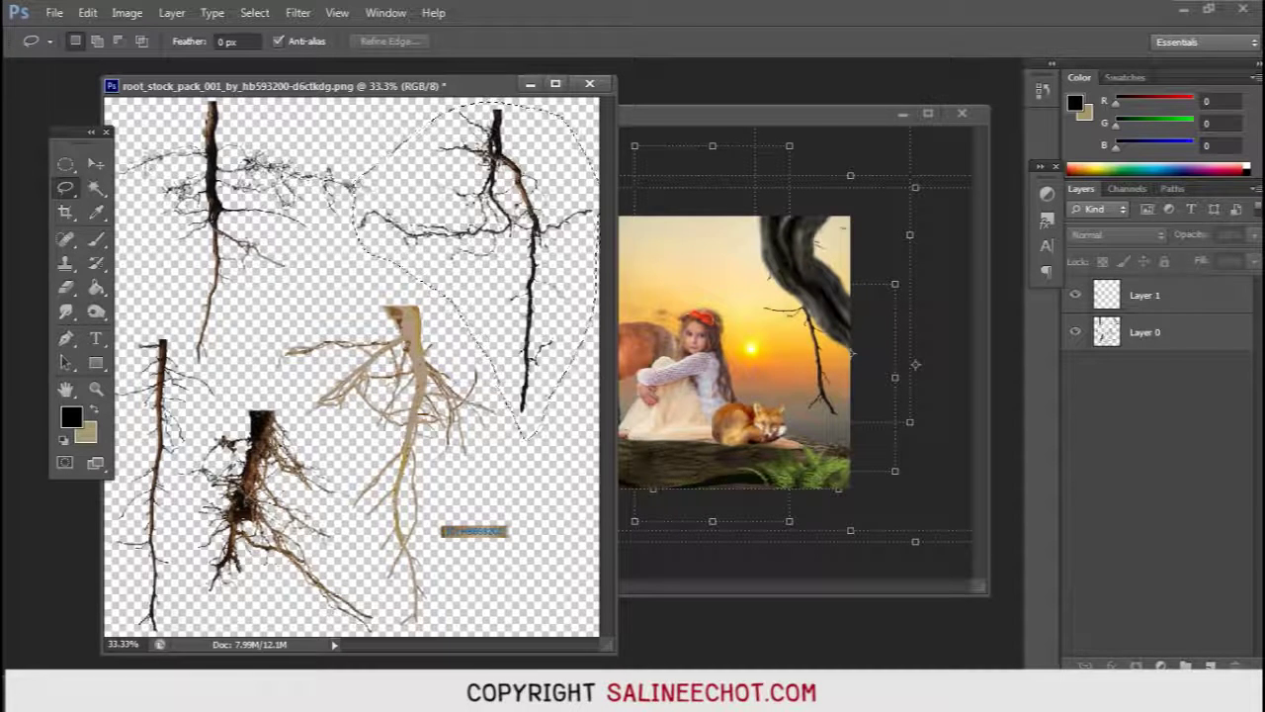
key("ctrl+j")
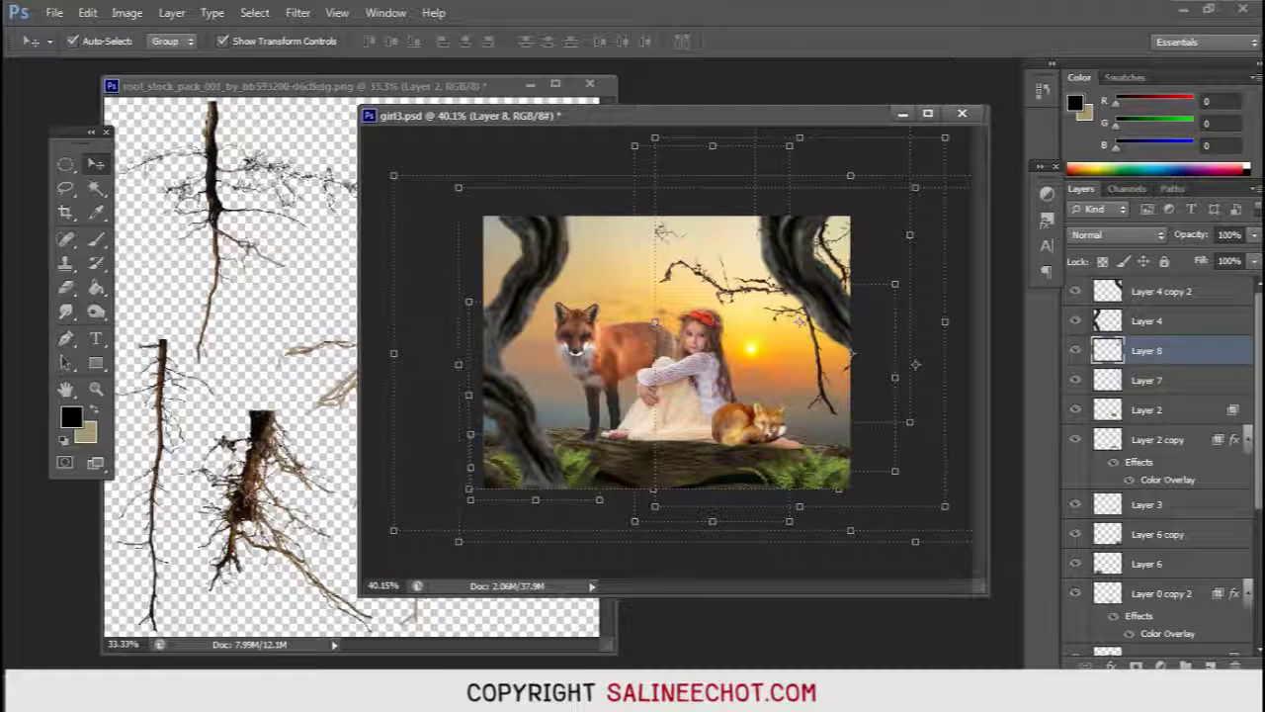
Step: Rotate the Layer 8 branch about 54 degrees and move it up and left
left_click_drag(660, 231, 692, 116)
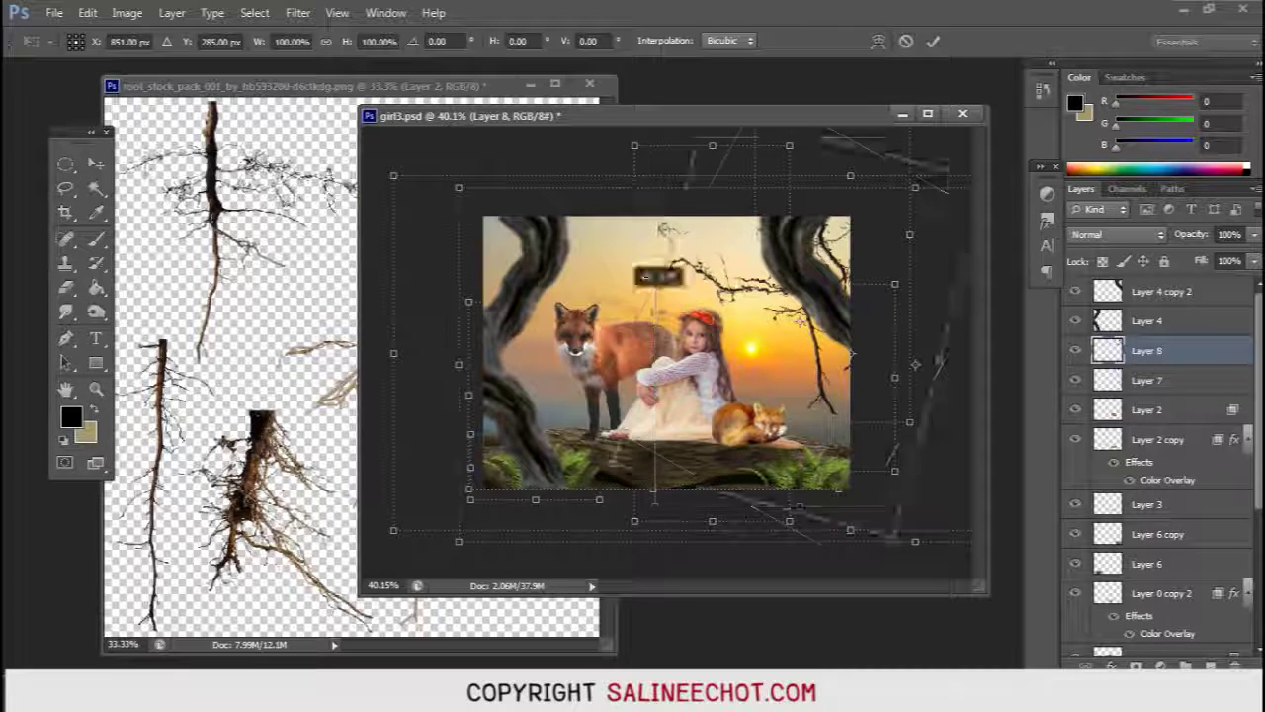
left_click_drag(814, 395, 697, 233)
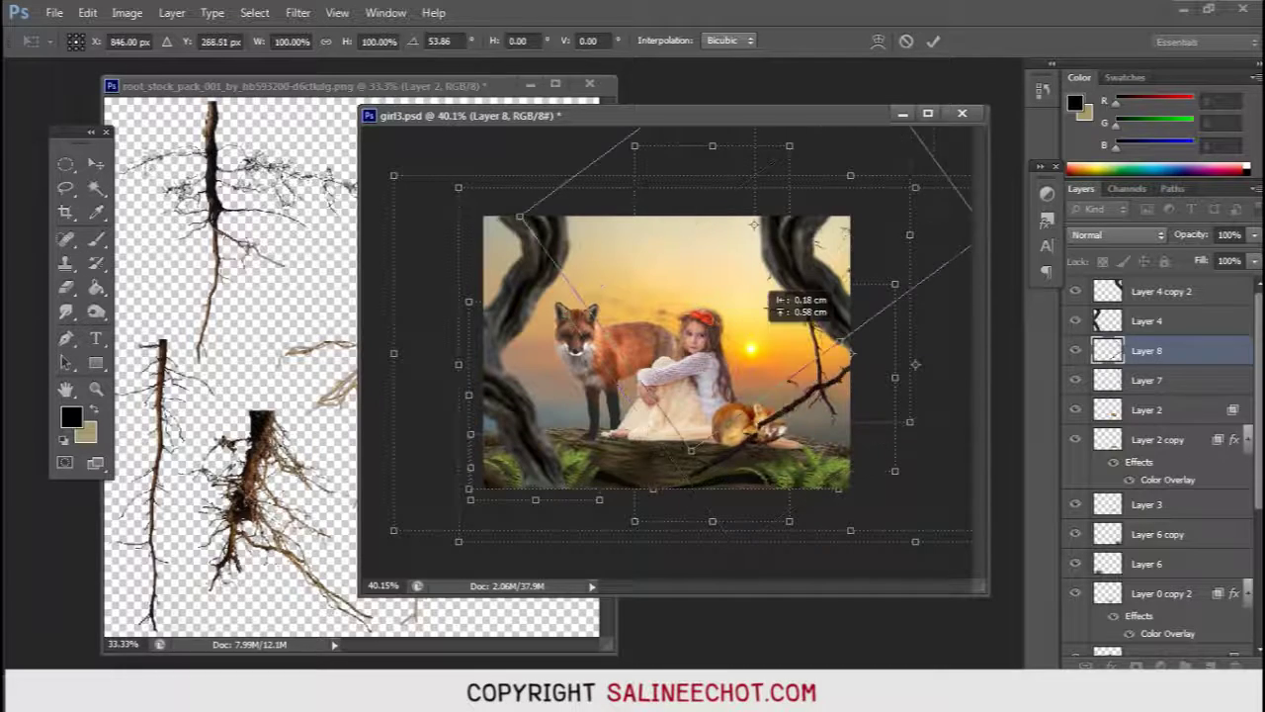
scroll(697, 232, "down", 1)
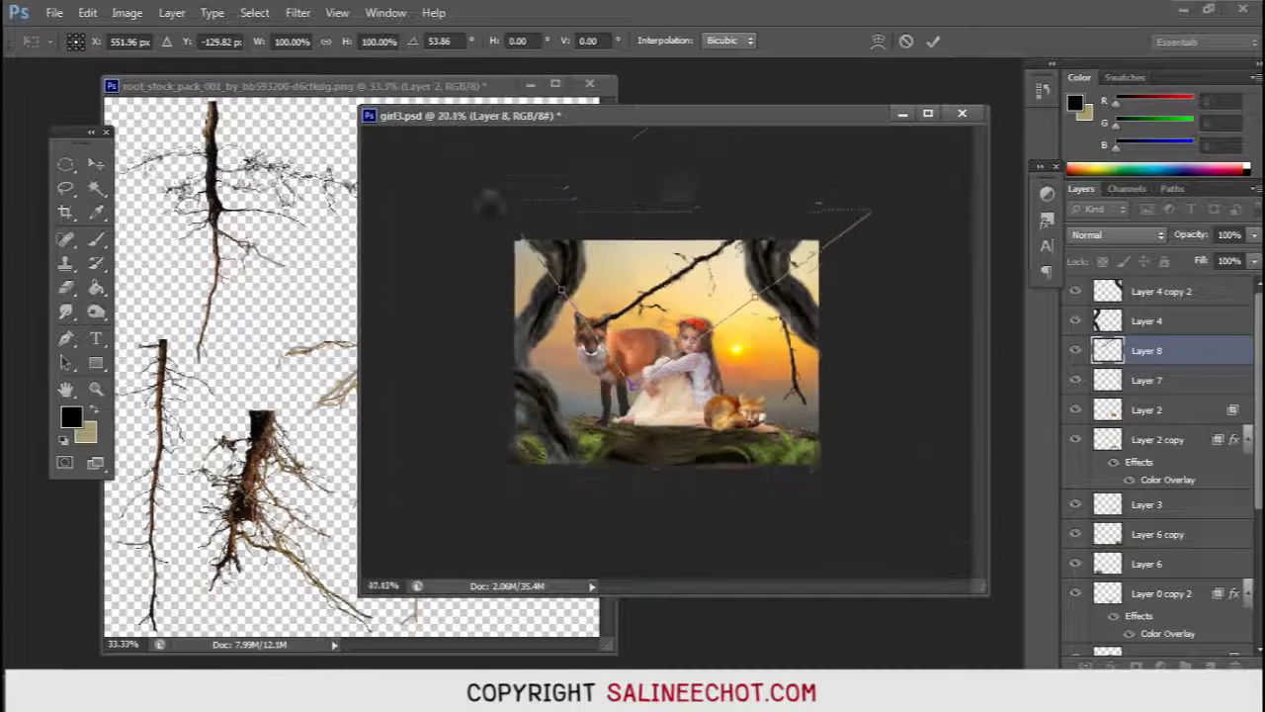
scroll(697, 232, "down", 1)
key("Return")
Step: Re-rotate the branch to about 49 degrees and slide it across the top of the scene
key("ctrl+t")
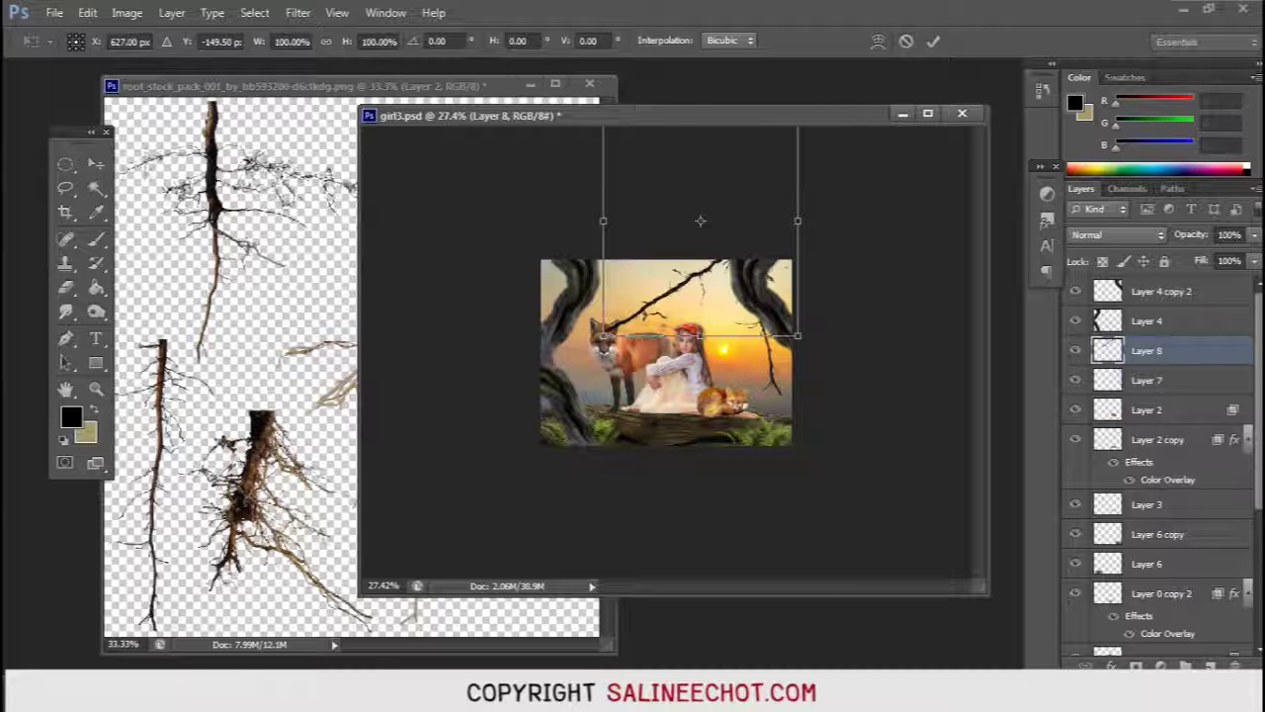
left_click_drag(812, 341, 771, 329)
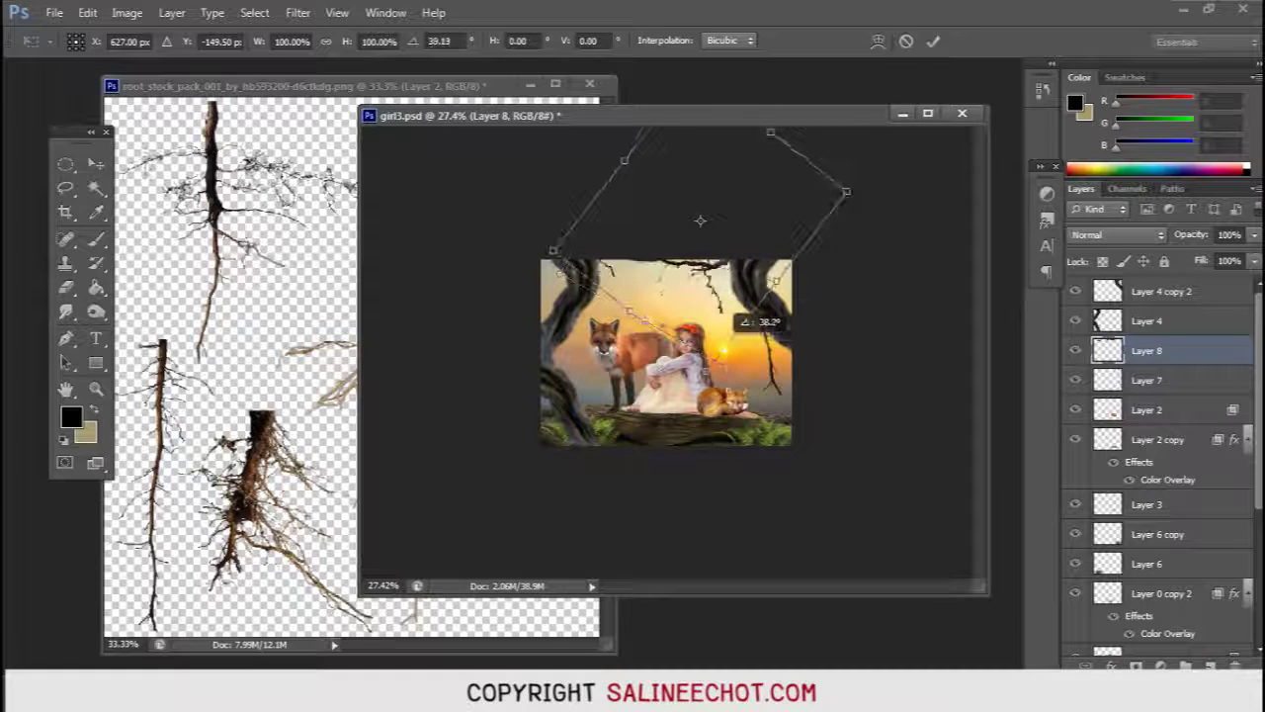
left_click_drag(771, 329, 762, 293)
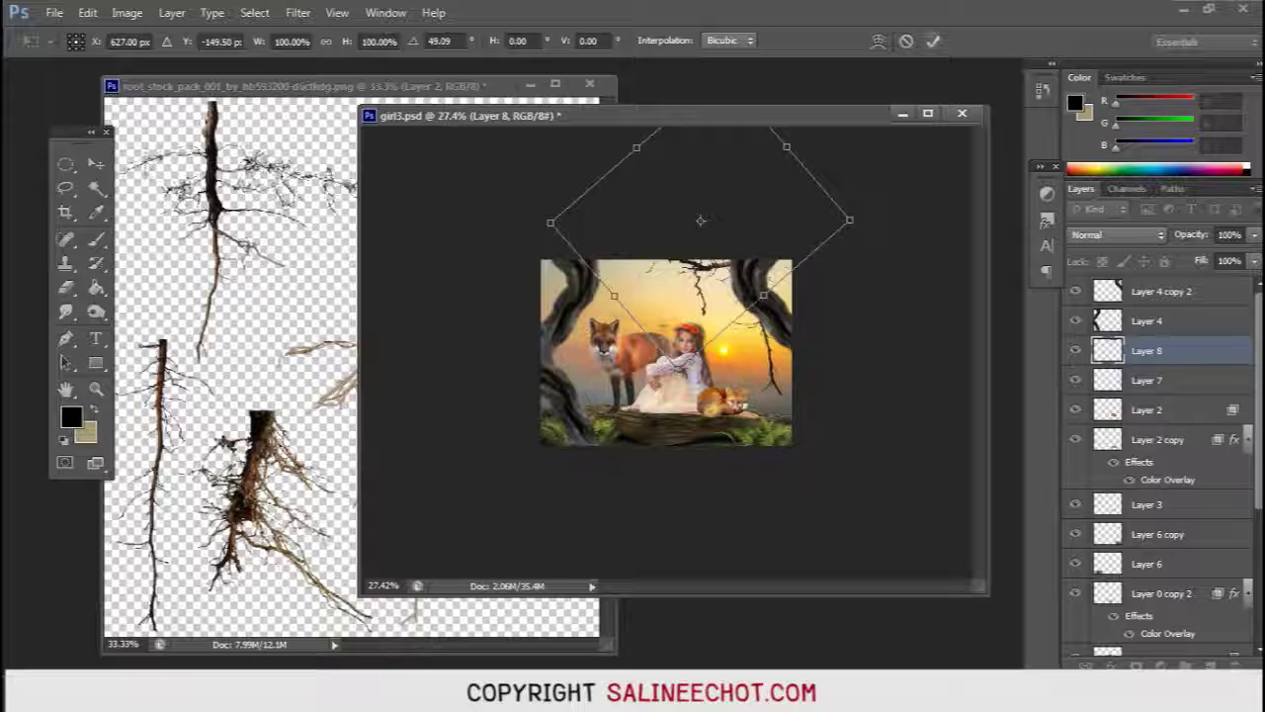
key("Return")
scroll(682, 366, "up", 3)
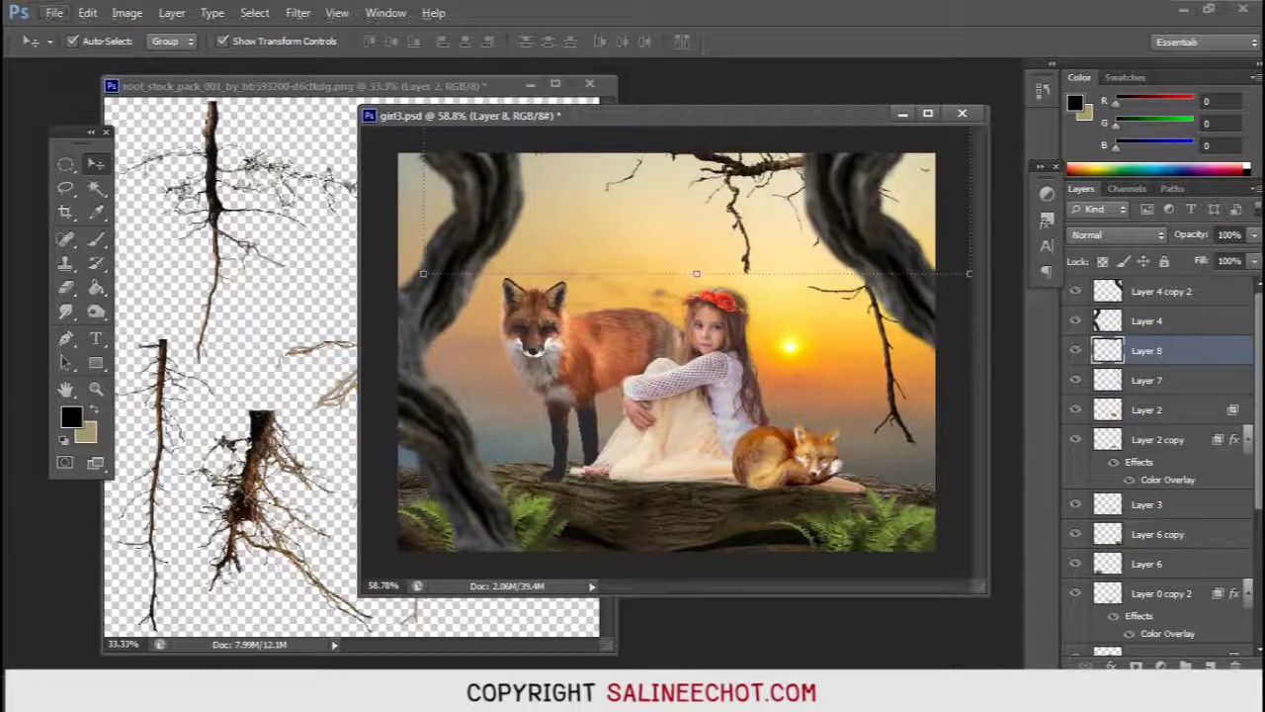
scroll(682, 366, "down", 2)
left_click_drag(707, 168, 756, 178)
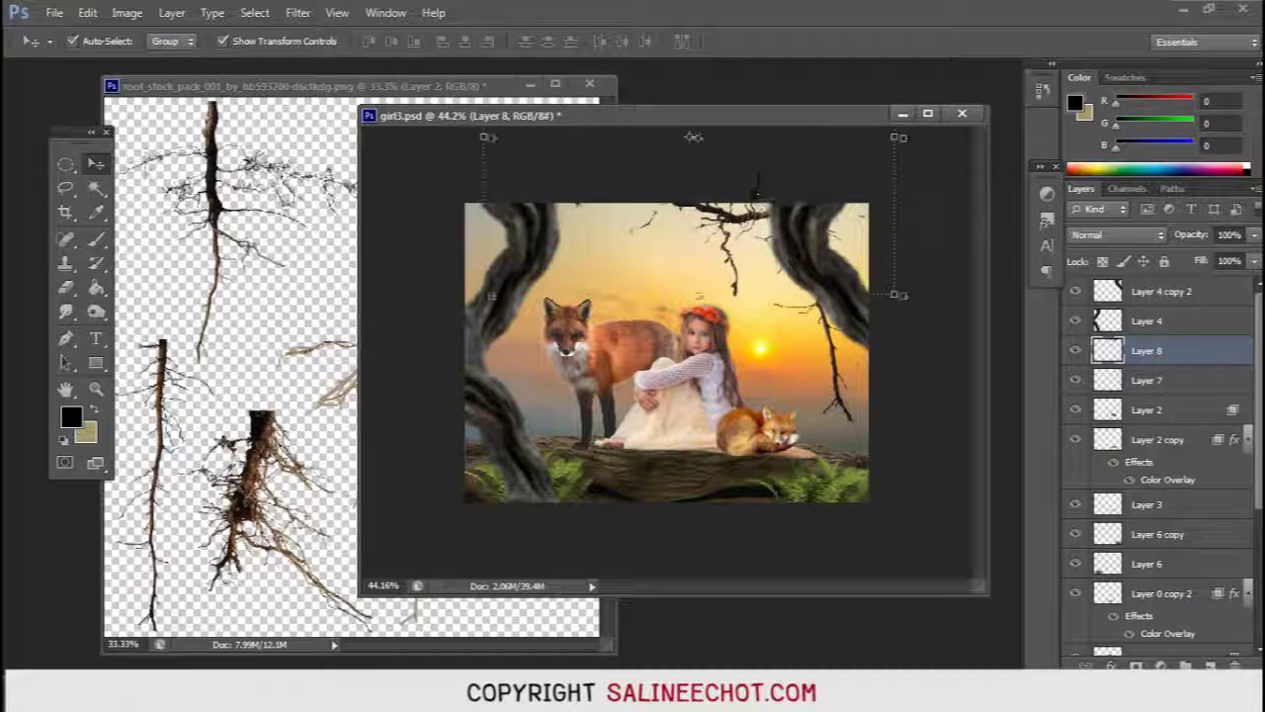
Step: Try a slight extra tilt of the branch, then cancel it
key("ctrl+t")
left_click_drag(689, 132, 693, 139)
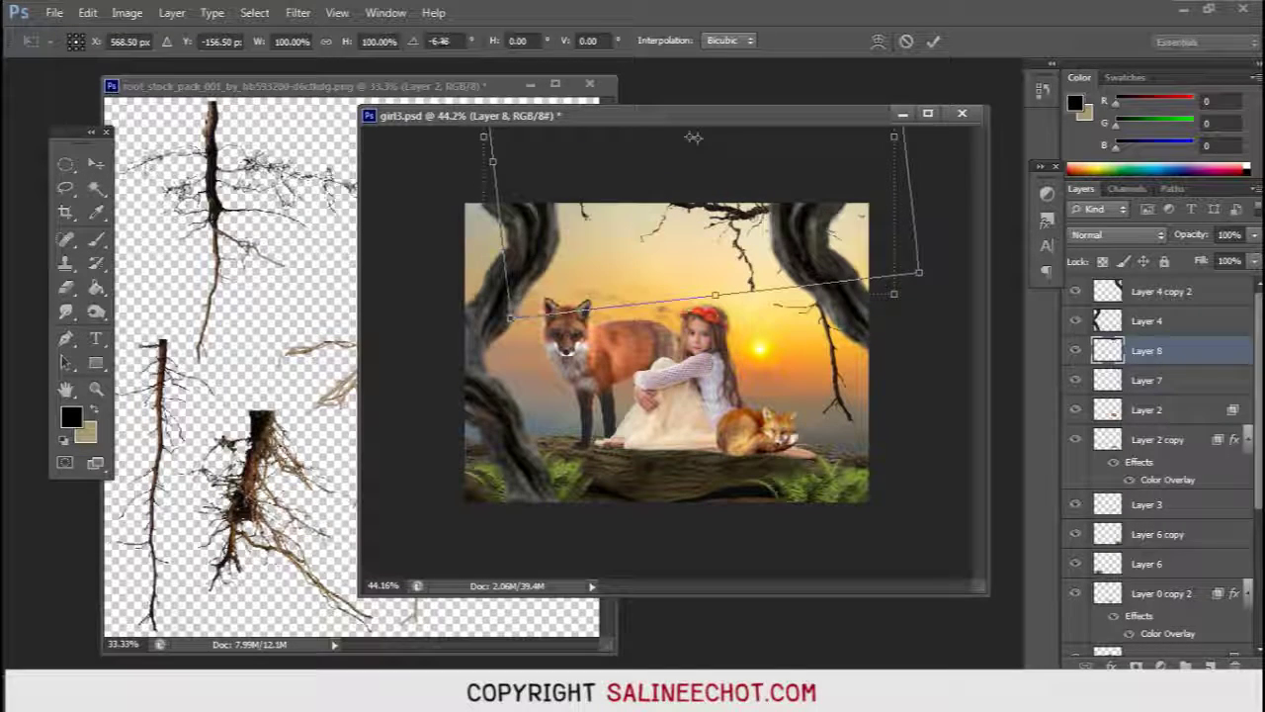
key("Escape")
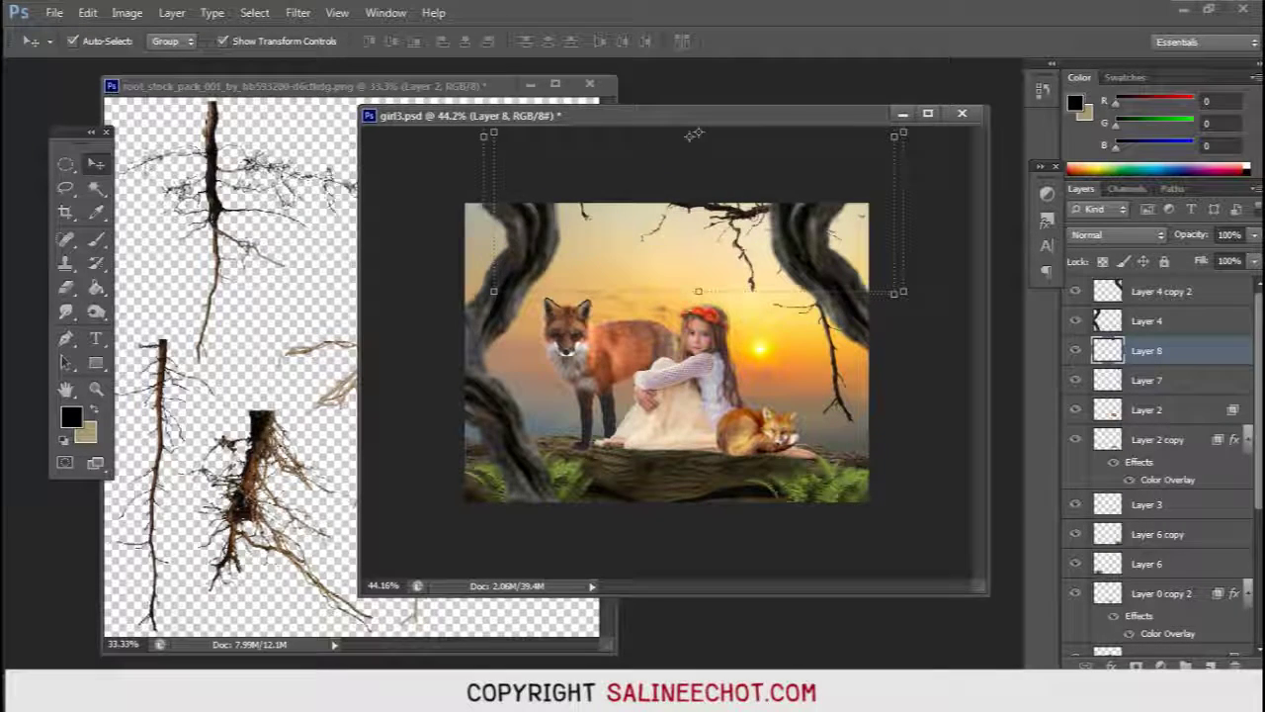
key("alt+bracketleft")
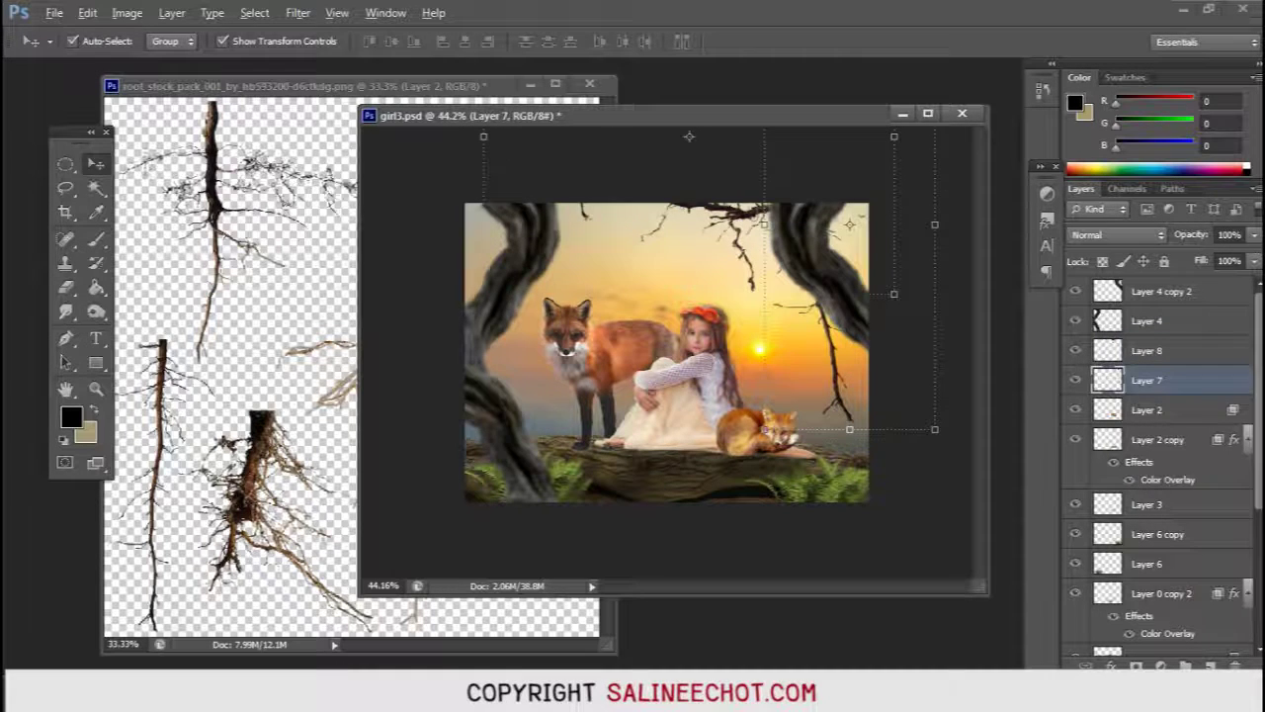
Step: Duplicate the Layer 7 root and hang the copy beside the left trunk, tilted about -6.55°
left_click(554, 267)
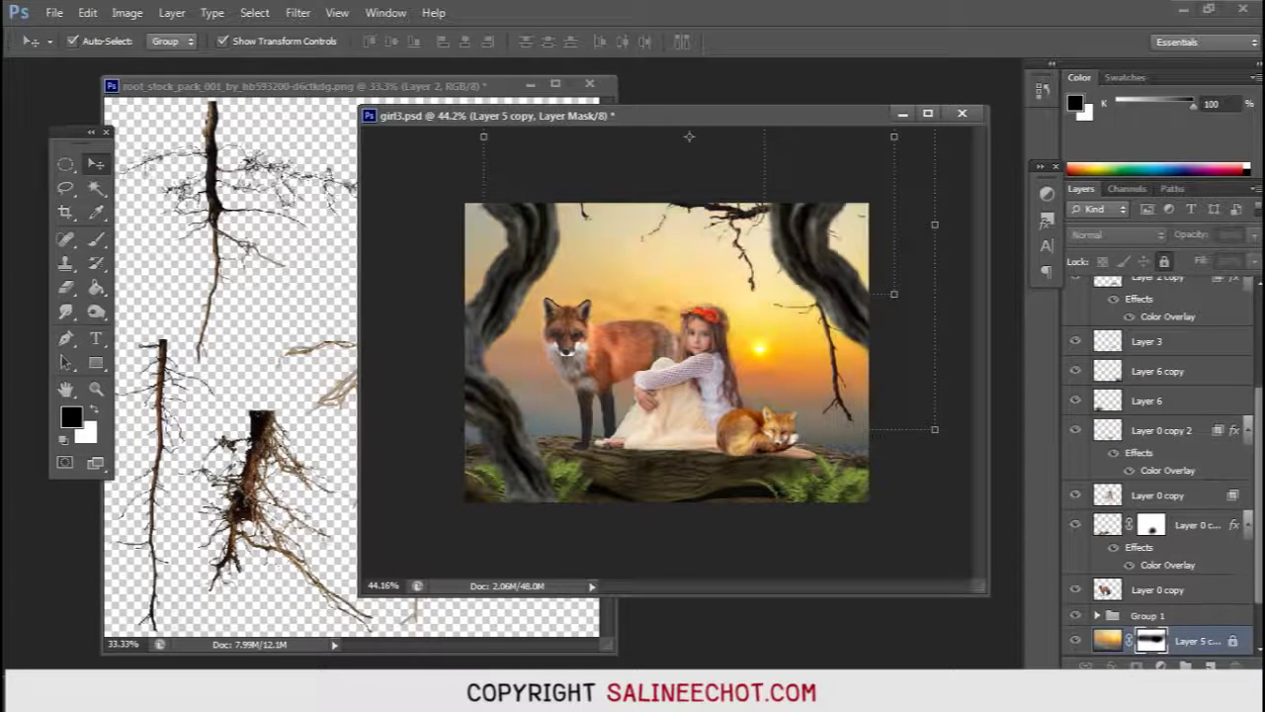
left_click(850, 225)
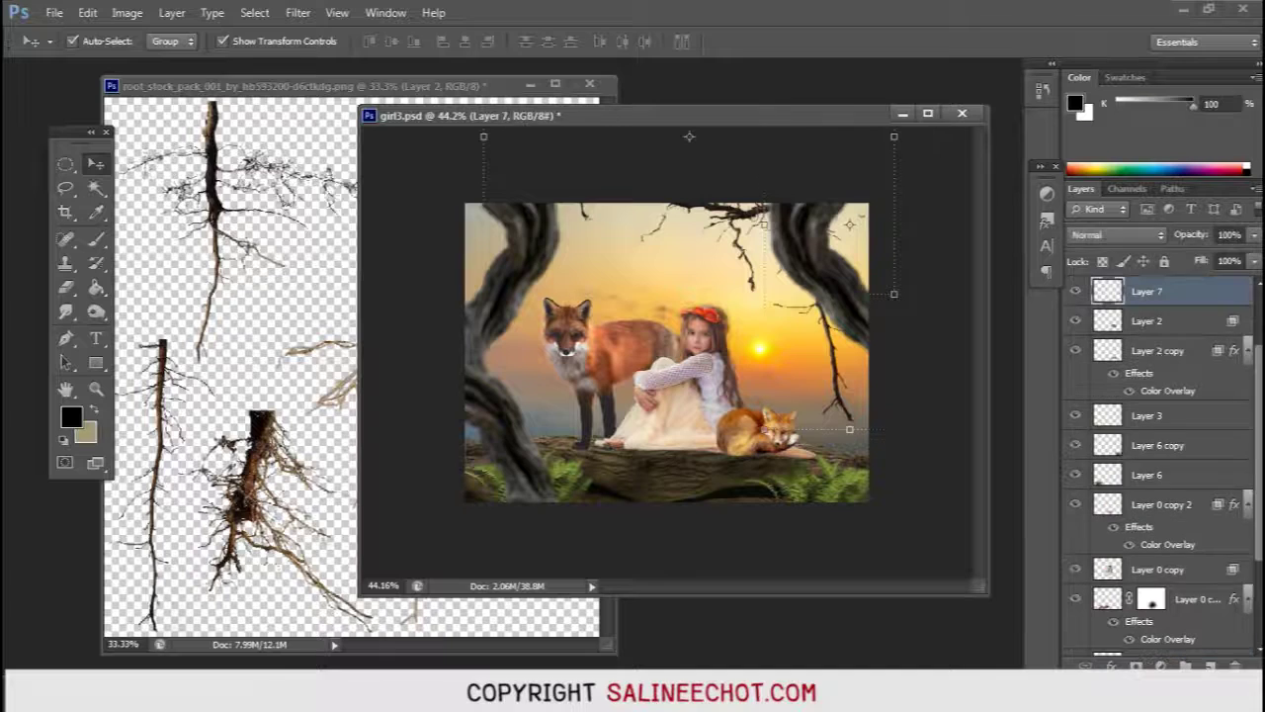
key("ctrl+j")
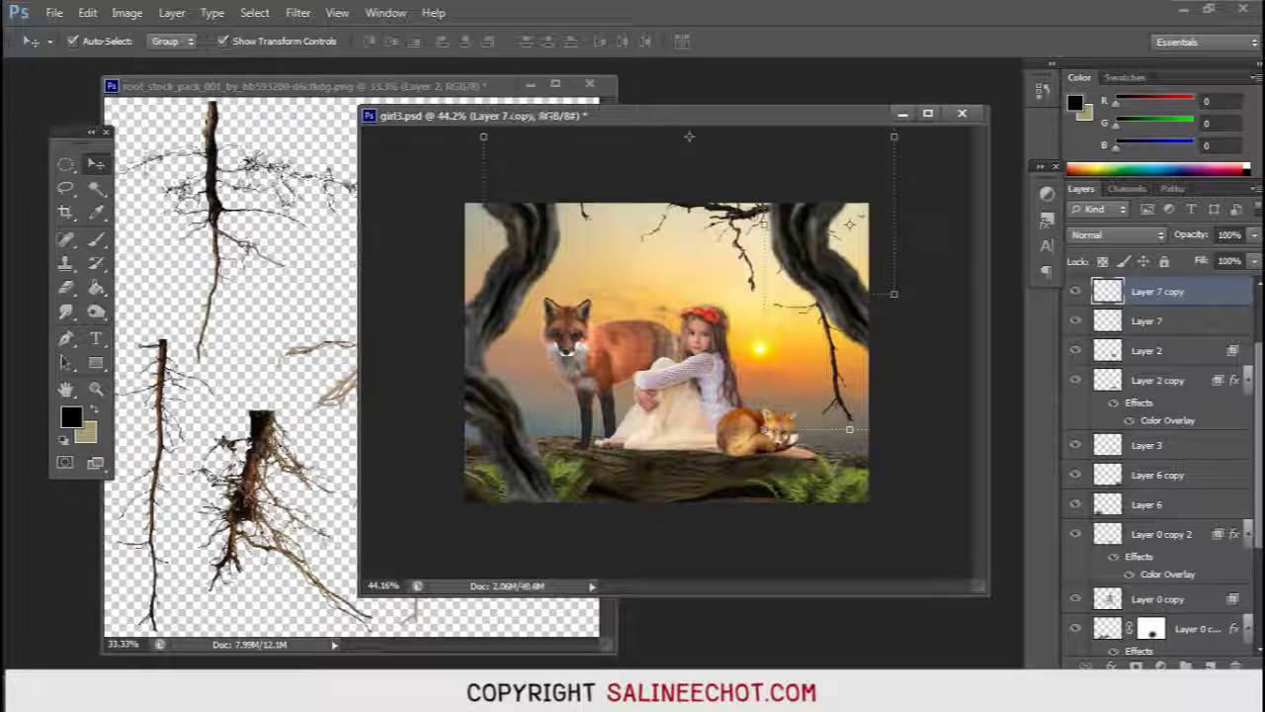
key("ctrl+t")
left_click_drag(841, 316, 514, 287)
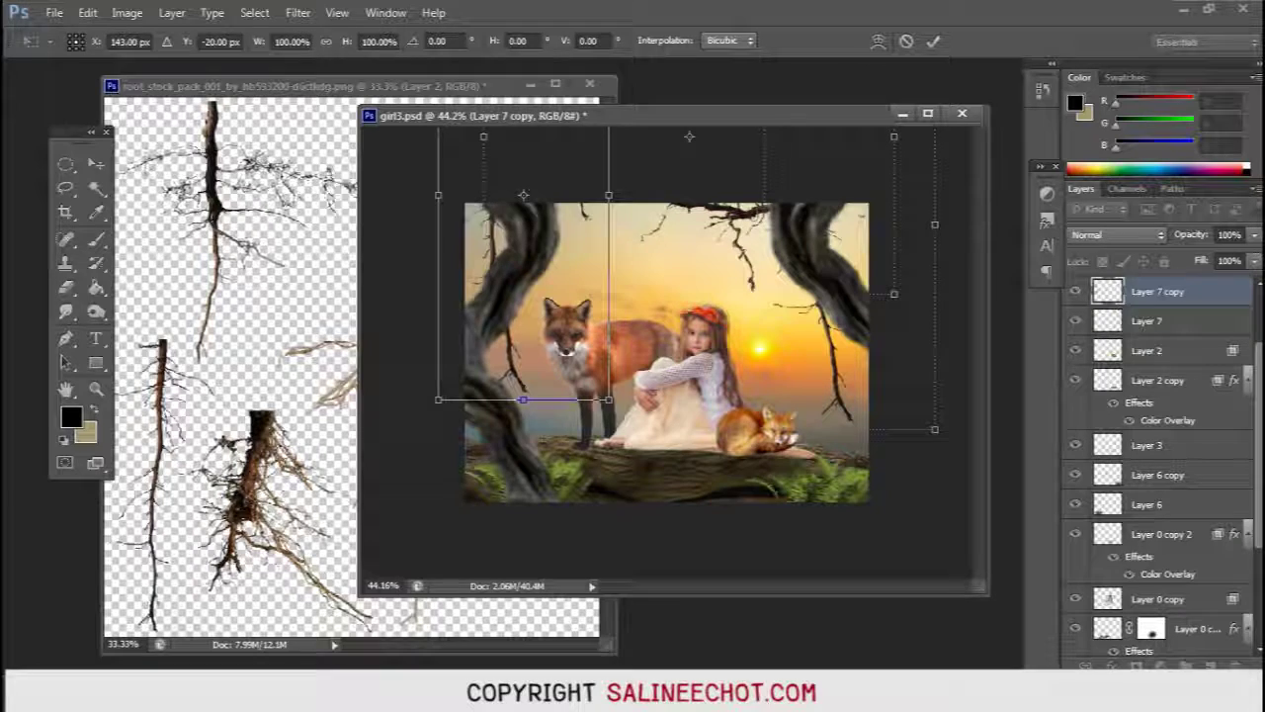
left_click_drag(663, 395, 652, 364)
mouse_move(569, 326)
left_mouse_down()
mouse_move(555, 344)
mouse_move(509, 323)
left_mouse_up()
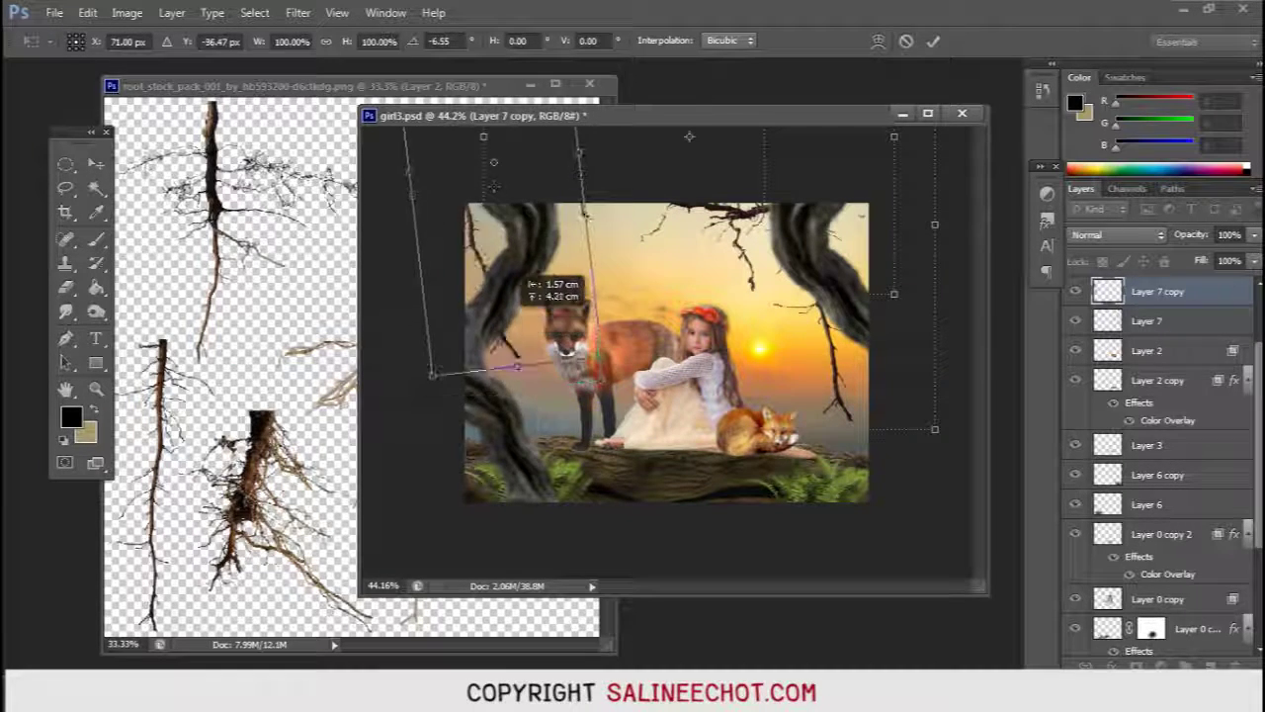
left_click(934, 41)
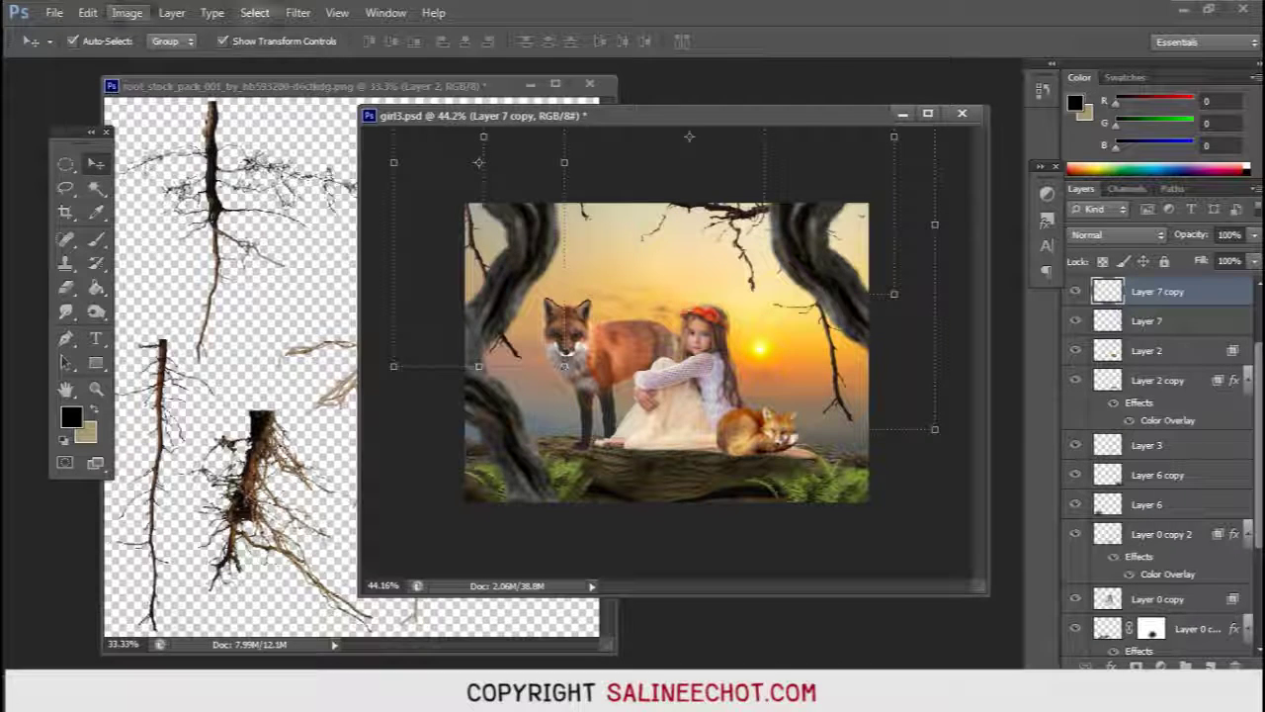
left_click(297, 13)
mouse_move(326, 199)
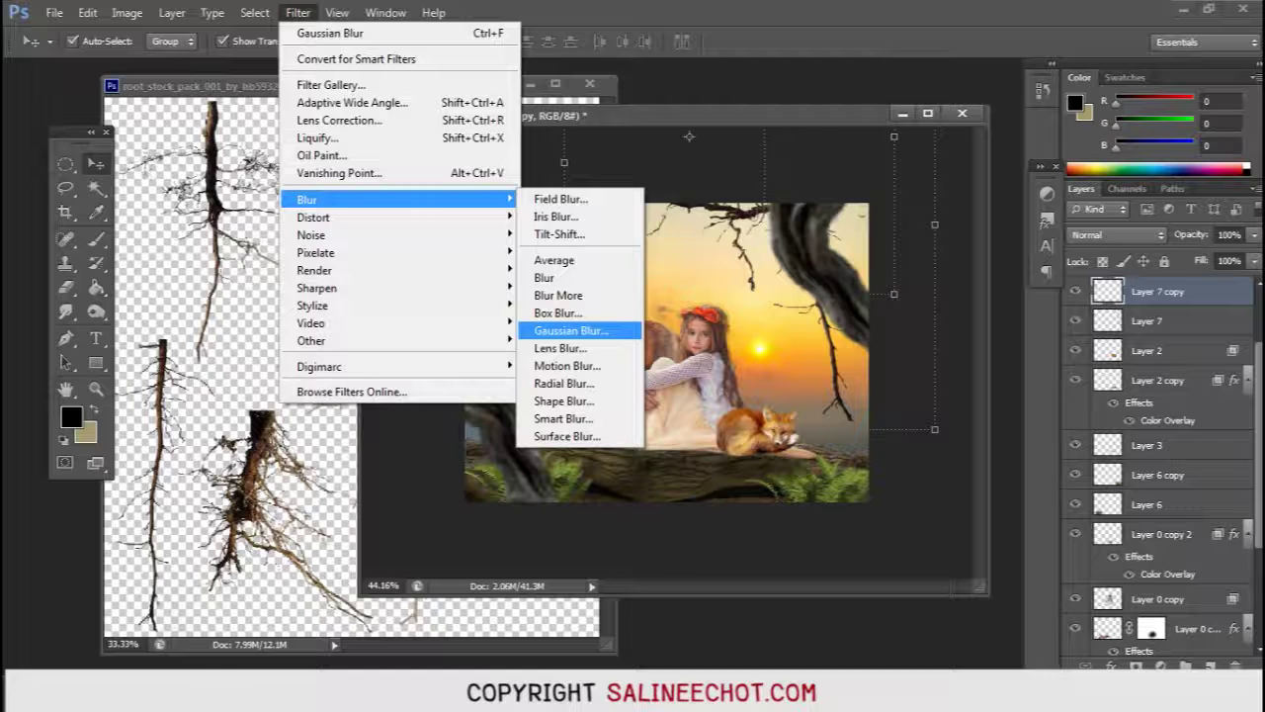
Step: Soften the Layer 7 copy root branch with a 2.8-pixel Gaussian Blur
left_click(570, 331)
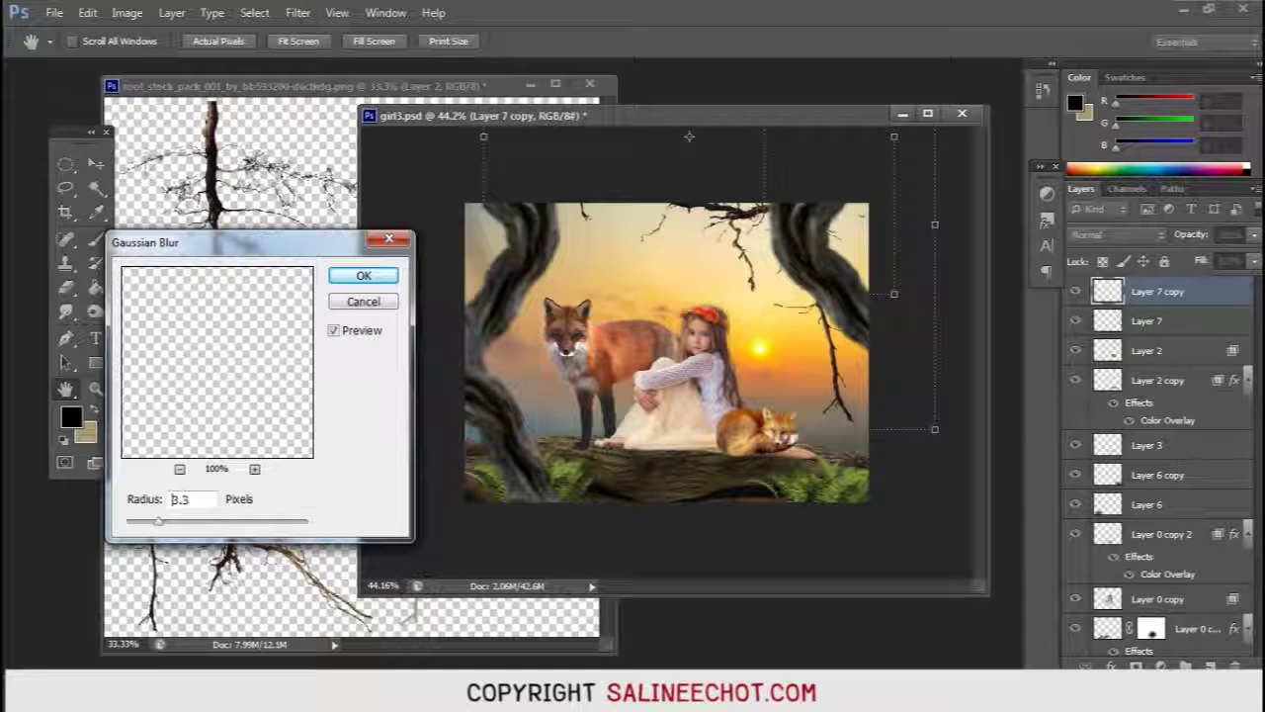
key("Down")
key("Down")
key("Down")
key("Down")
key("Down")
key("Down")
key("Up")
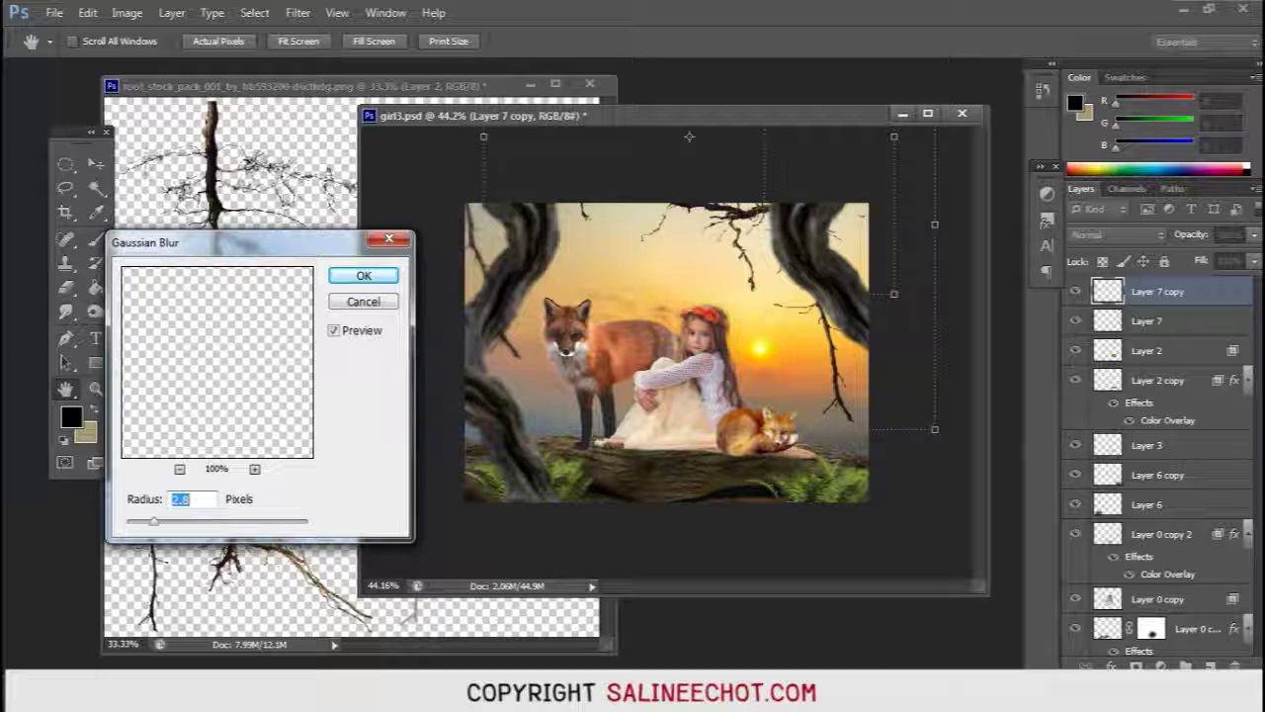
key("Return")
key("v")
Step: Move the original Layer 7 branch up-right near the right trunk and begin rotating it
key("alt+bracketleft")
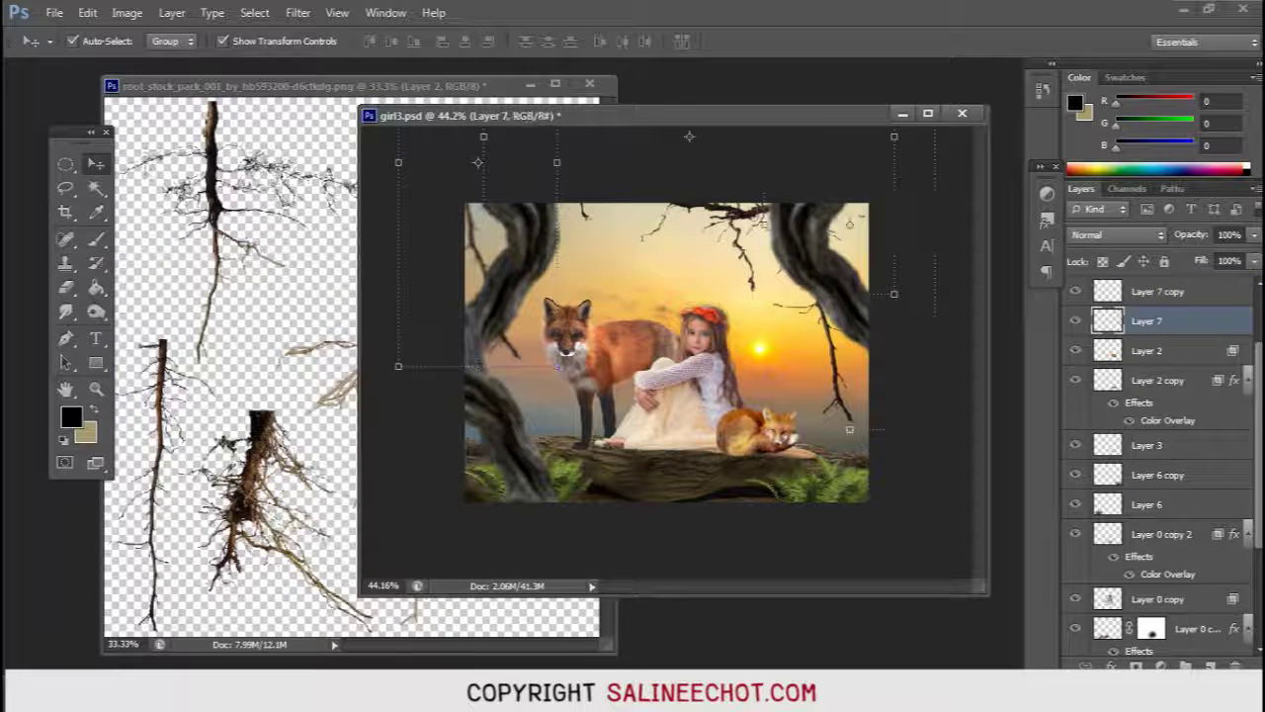
left_click_drag(849, 225, 871, 278)
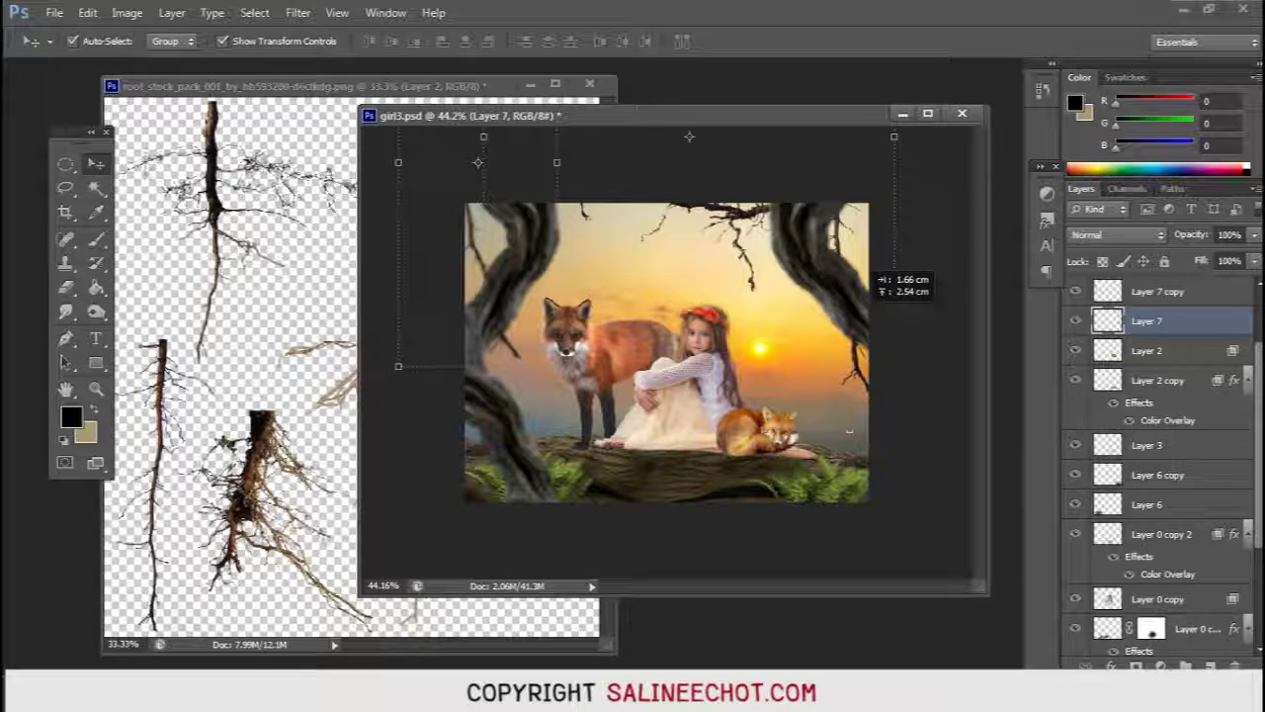
left_click_drag(872, 277, 885, 287)
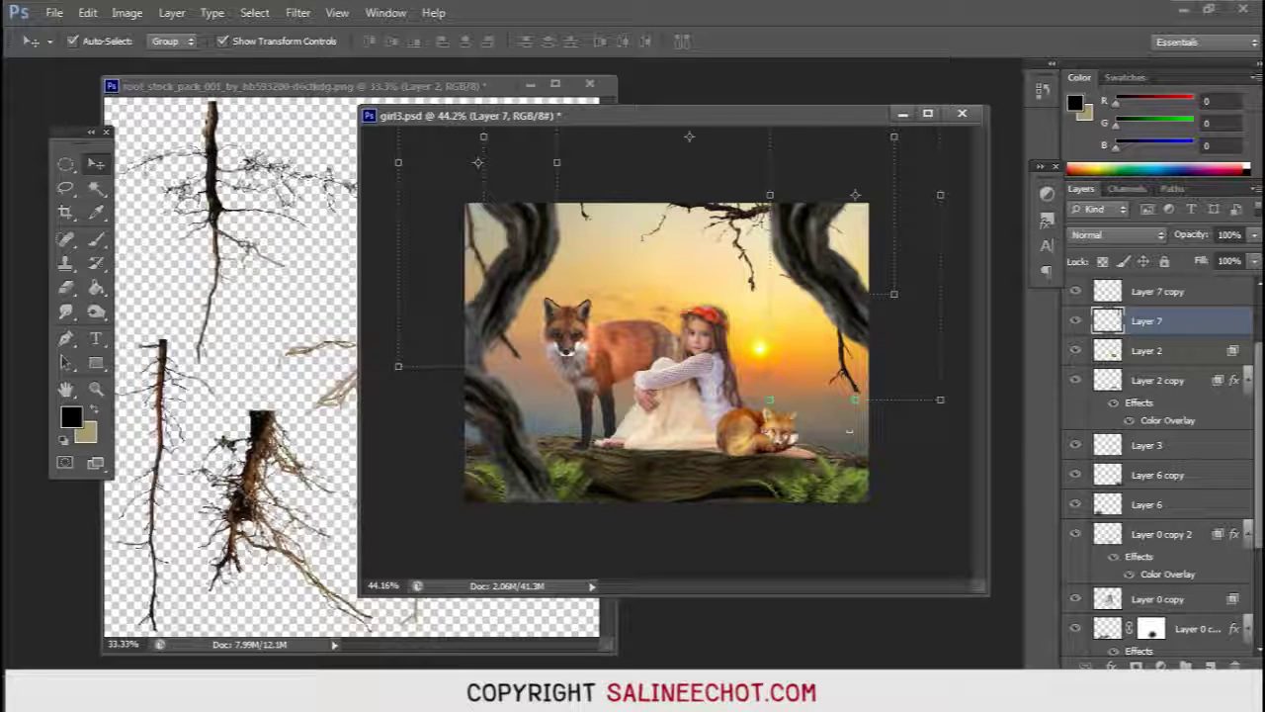
mouse_move(974, 198)
left_mouse_down()
mouse_move(1018, 196)
mouse_move(1003, 142)
mouse_move(1137, 174)
left_mouse_up()
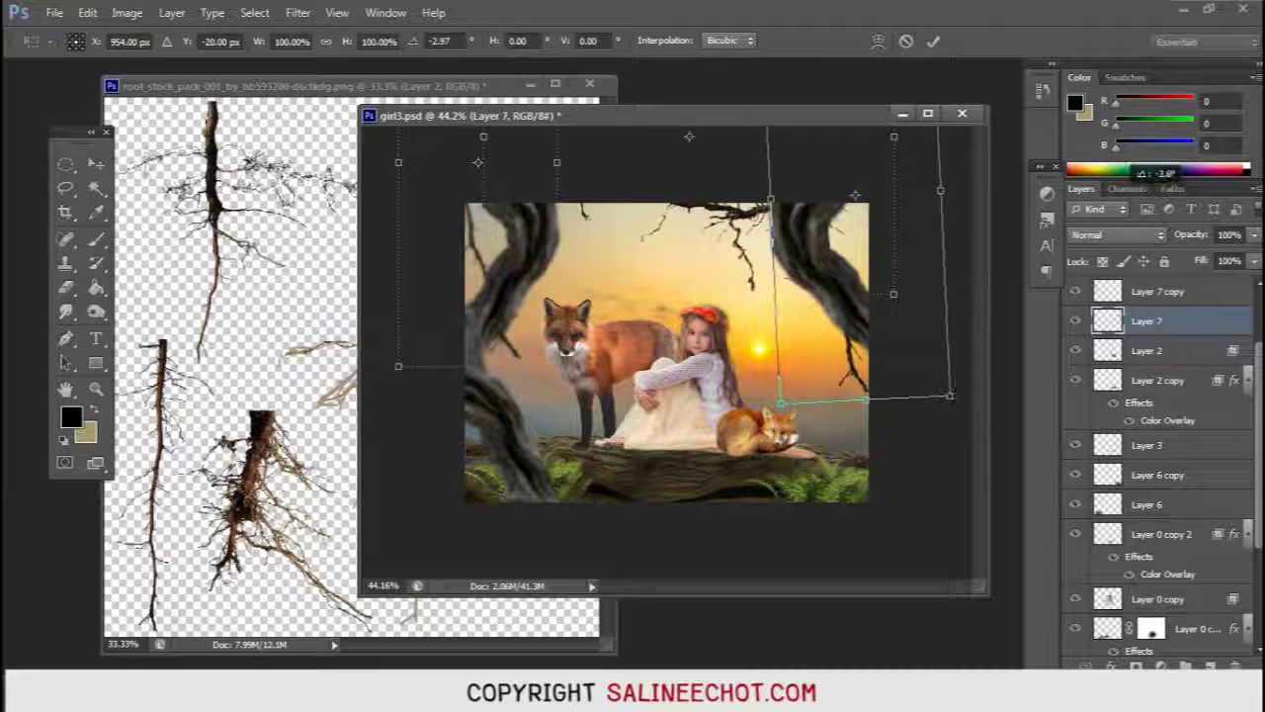
Step: Commit the Layer 7 branch's roughly -3° tilt and give it a 2.8-pixel Gaussian Blur
left_click(933, 41)
left_click(298, 12)
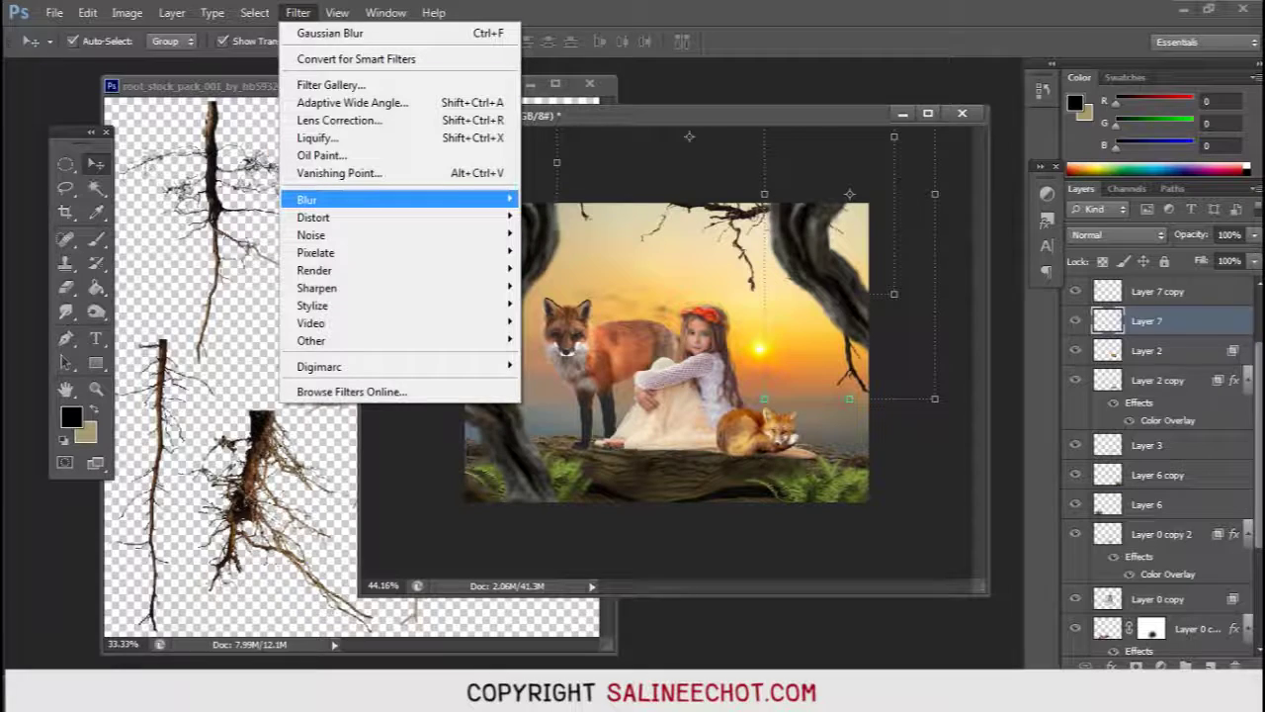
mouse_move(307, 200)
left_click(571, 330)
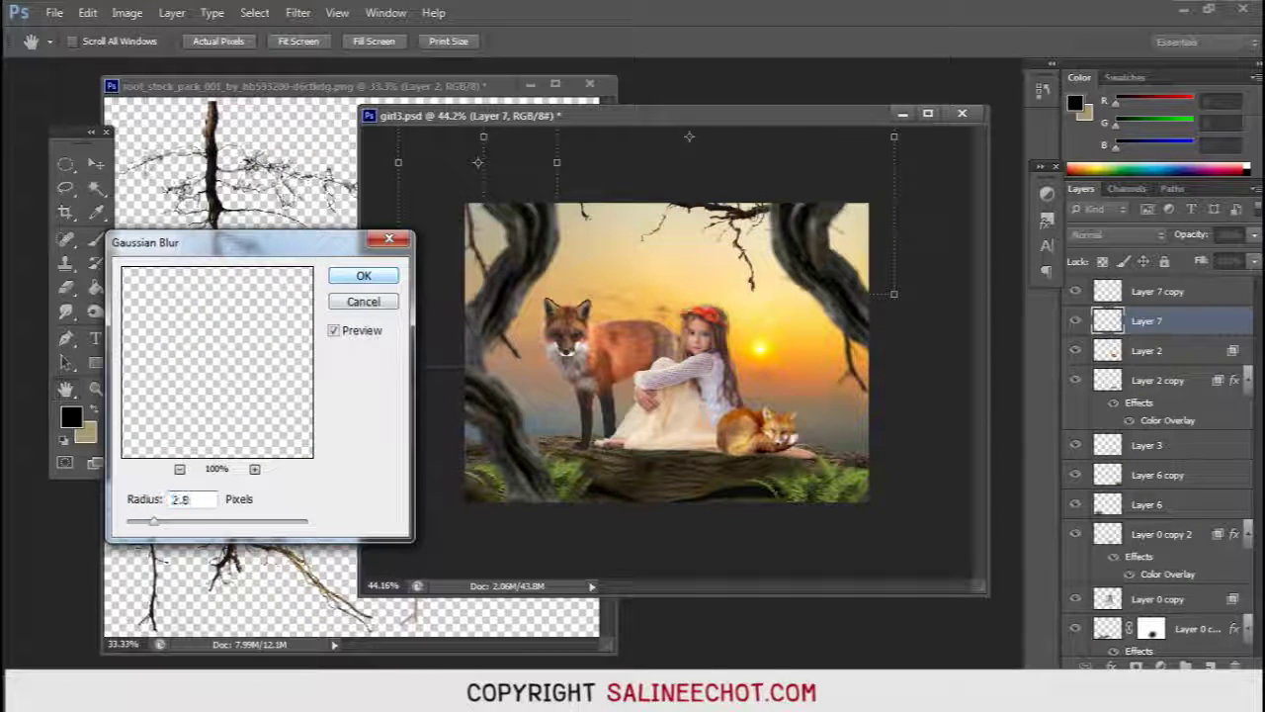
left_click(364, 275)
Step: Repeat the same Gaussian Blur on the Layer 8 branches, then deselect all layers
key("v")
left_click(297, 11)
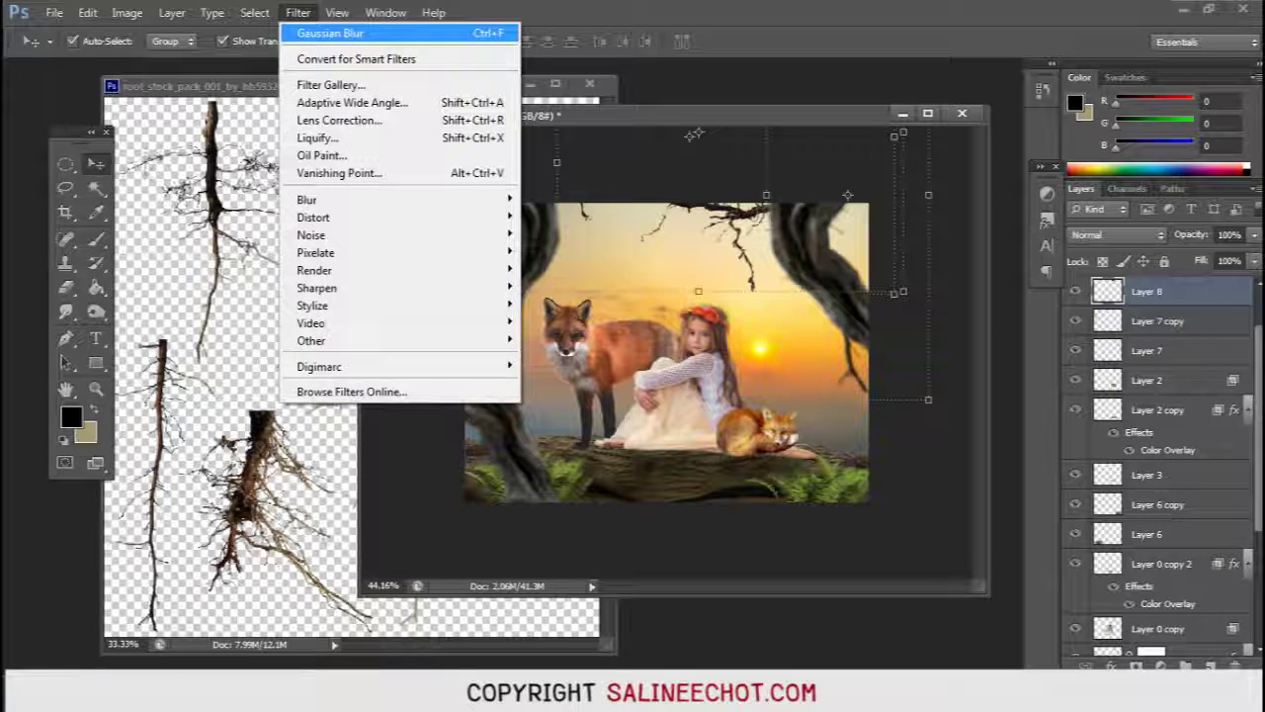
left_click(336, 33)
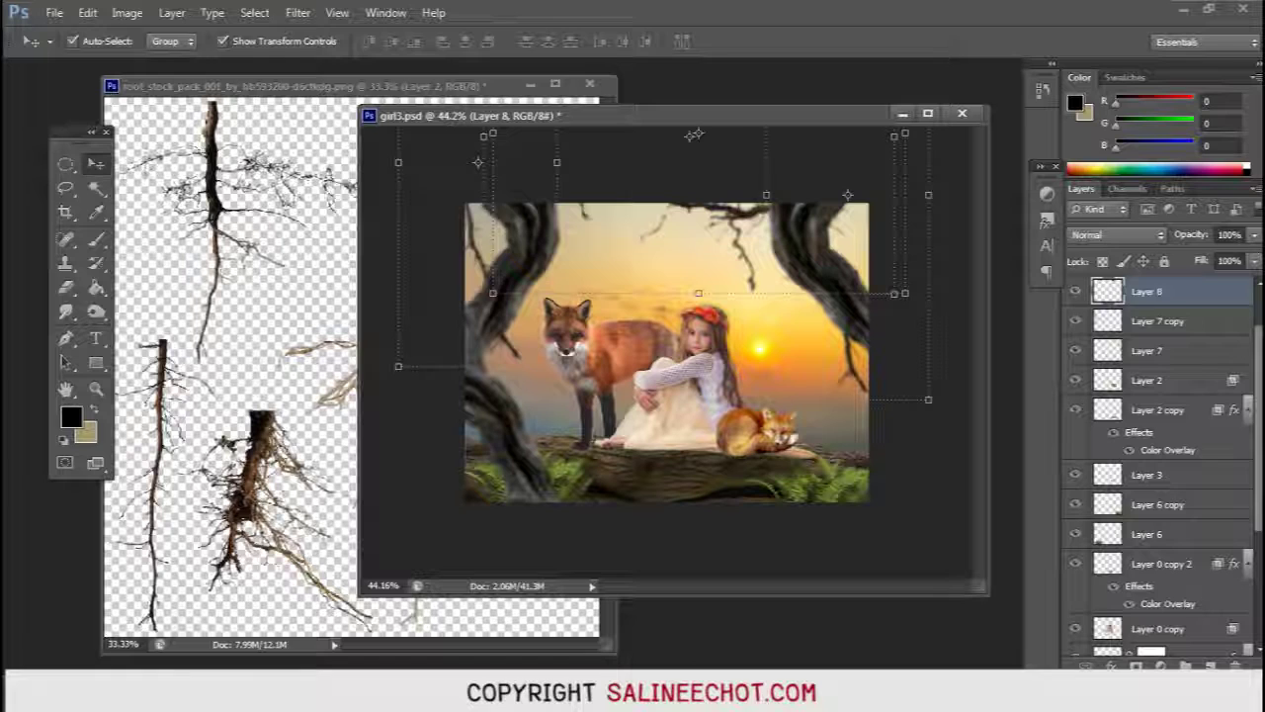
left_click(694, 134)
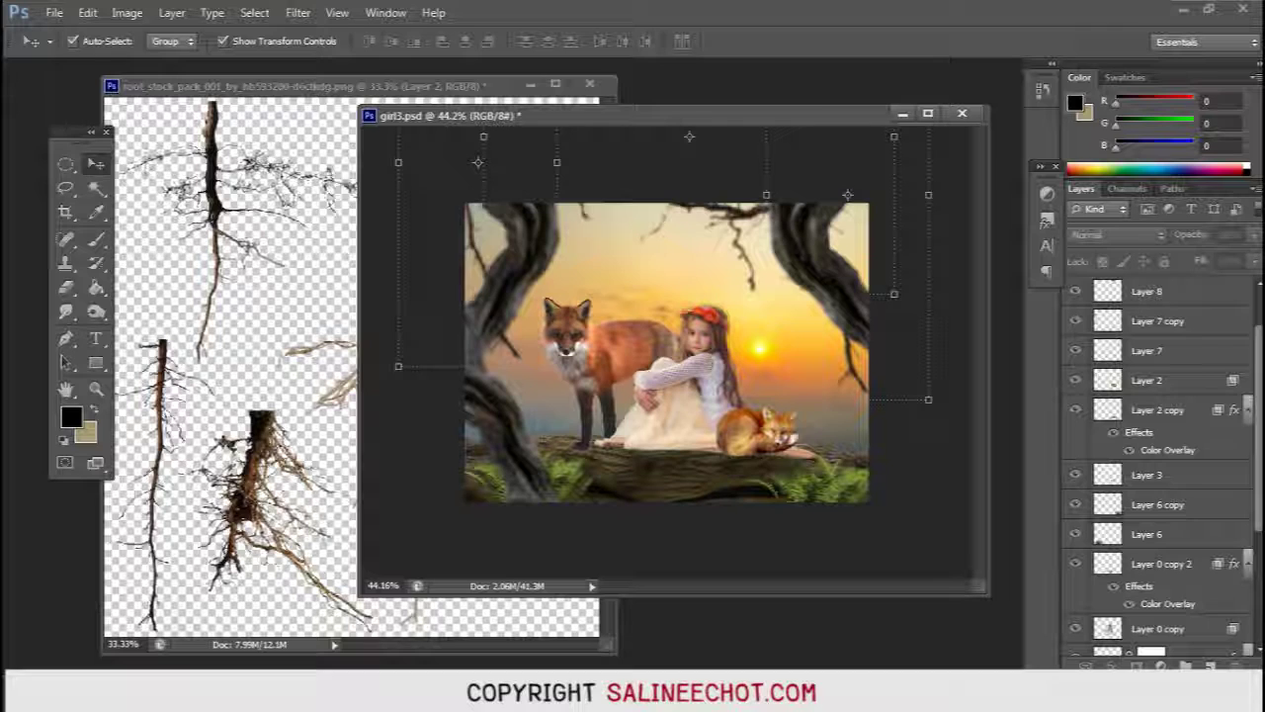
Step: Warp the small fox's lower edge on Layer 3 so its tail curves along the log
left_click(670, 375)
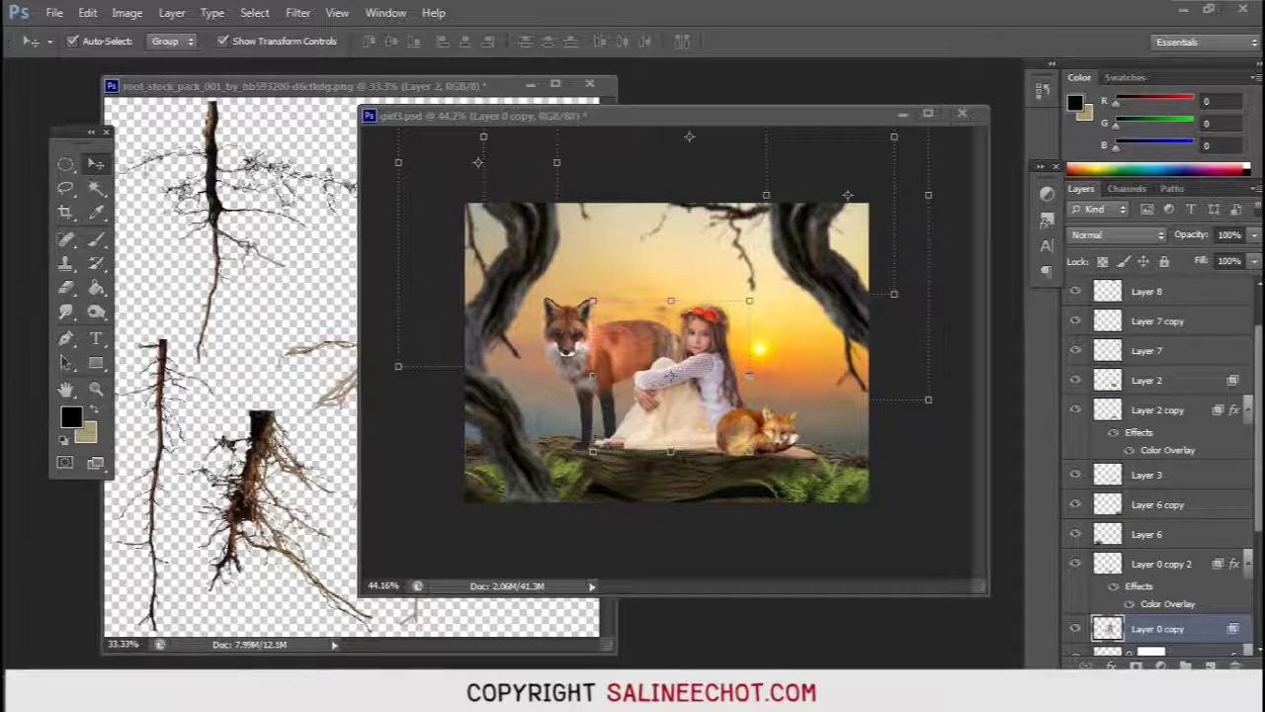
scroll(688, 337, "up", 5)
mouse_move(652, 414)
left_mouse_down()
mouse_move(609, 415)
mouse_move(607, 338)
left_mouse_up()
scroll(901, 569, "down", 2)
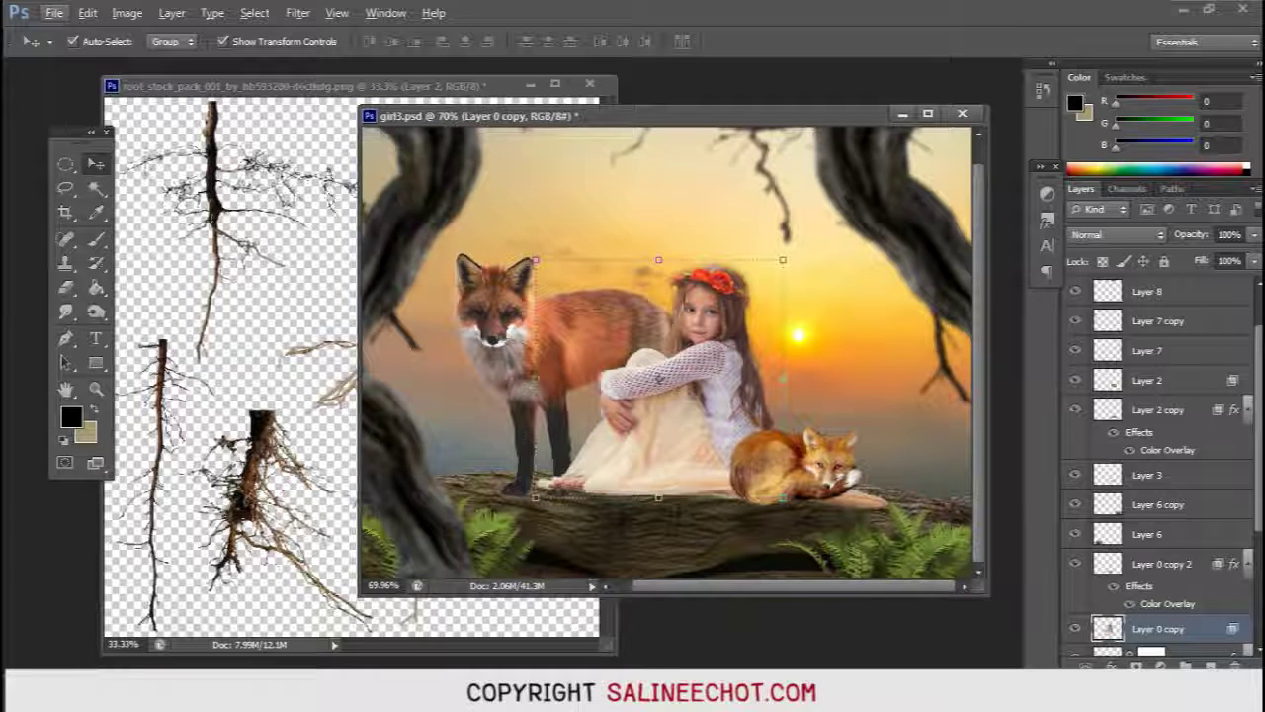
left_click(1147, 475)
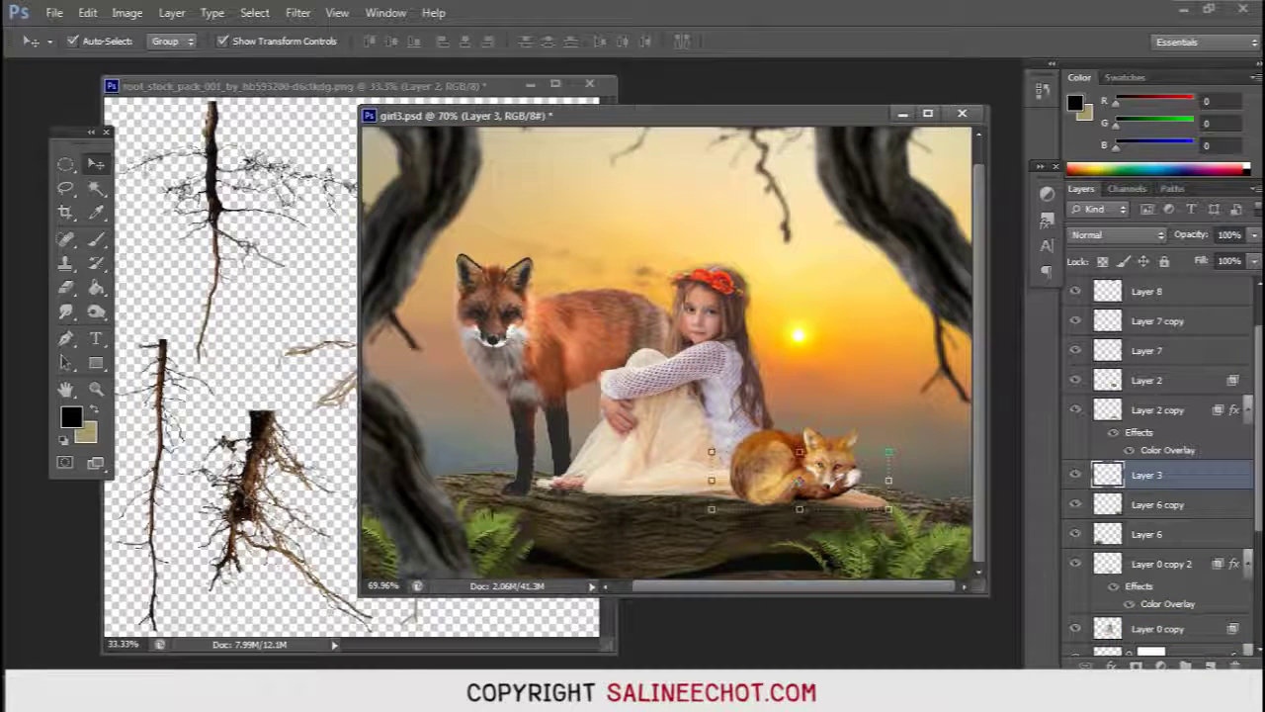
key("ctrl+t")
right_click(870, 176)
left_click(920, 318)
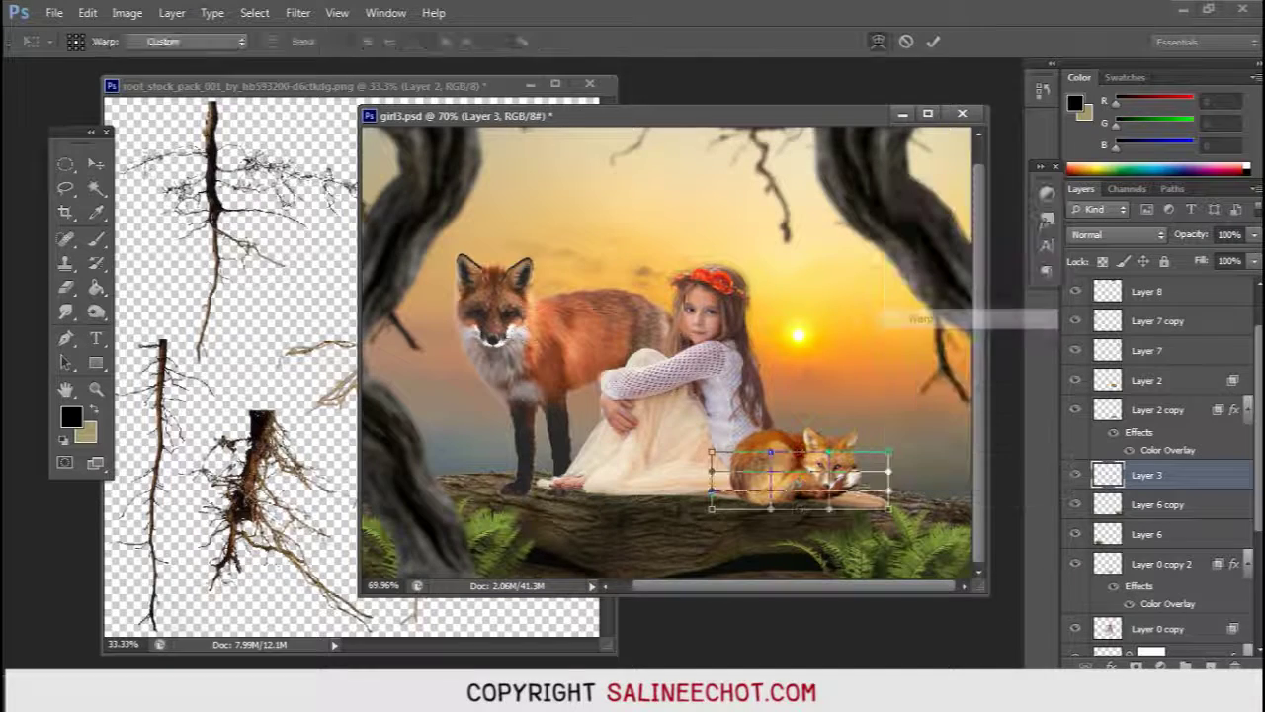
left_click_drag(887, 509, 886, 517)
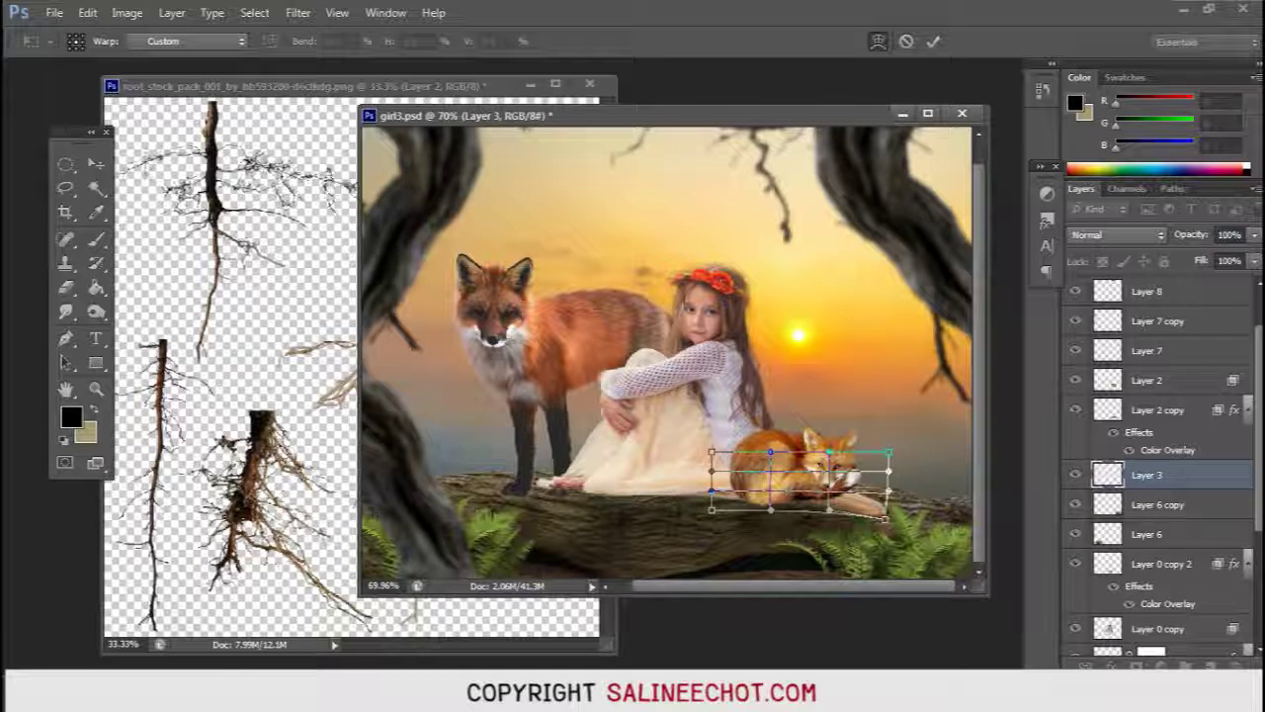
left_click_drag(885, 515, 868, 516)
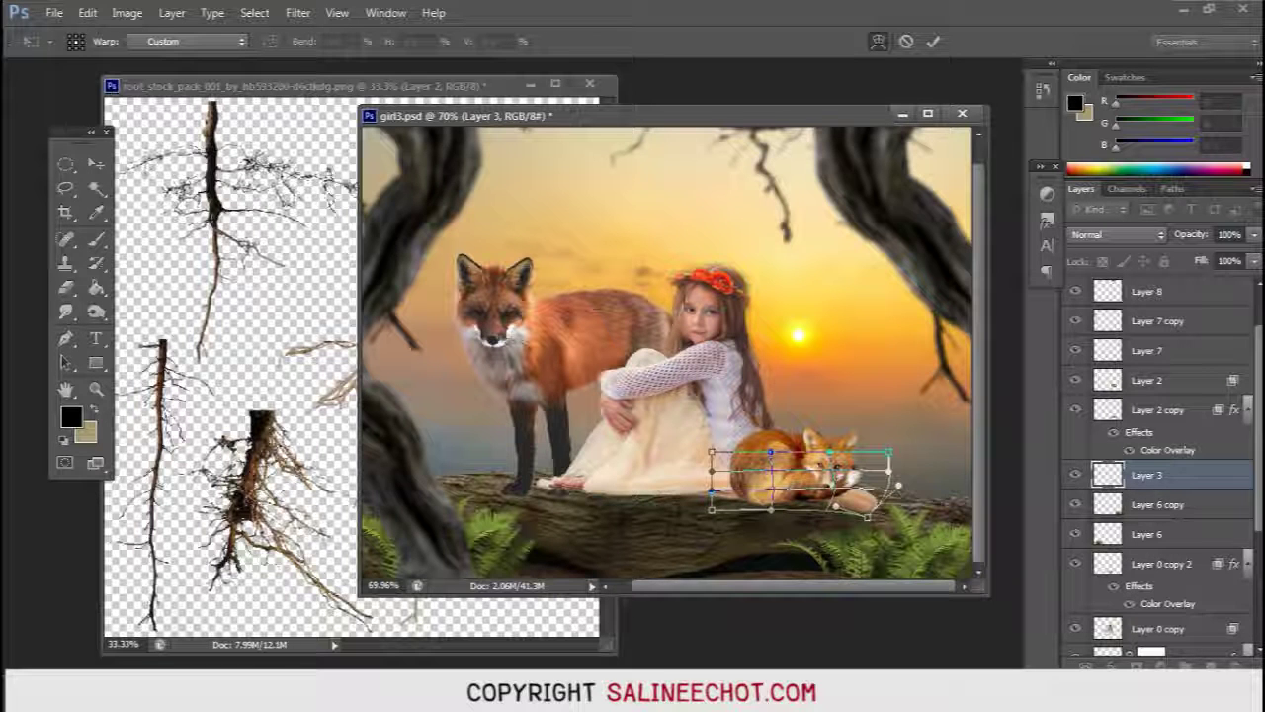
key("Return")
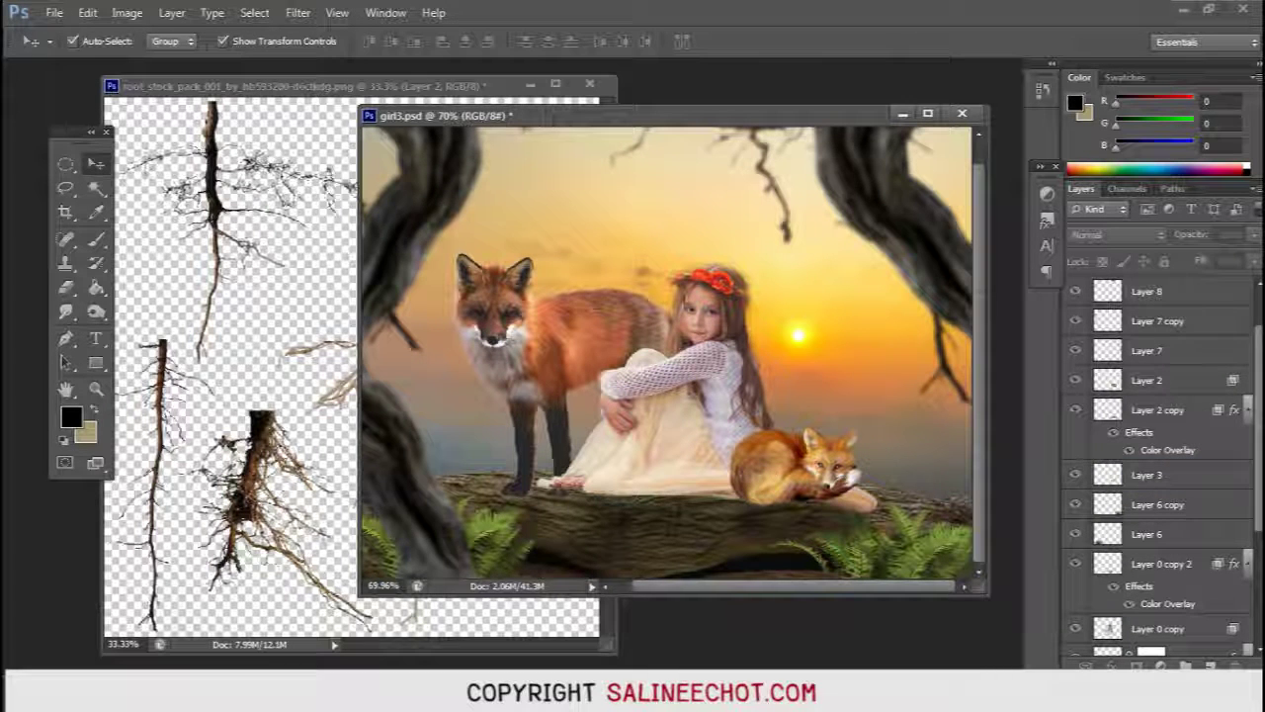
Step: Move Layer 6 copy above Layer 2 copy in the layer stack
left_click(1157, 504)
left_click_drag(1157, 504, 1235, 409)
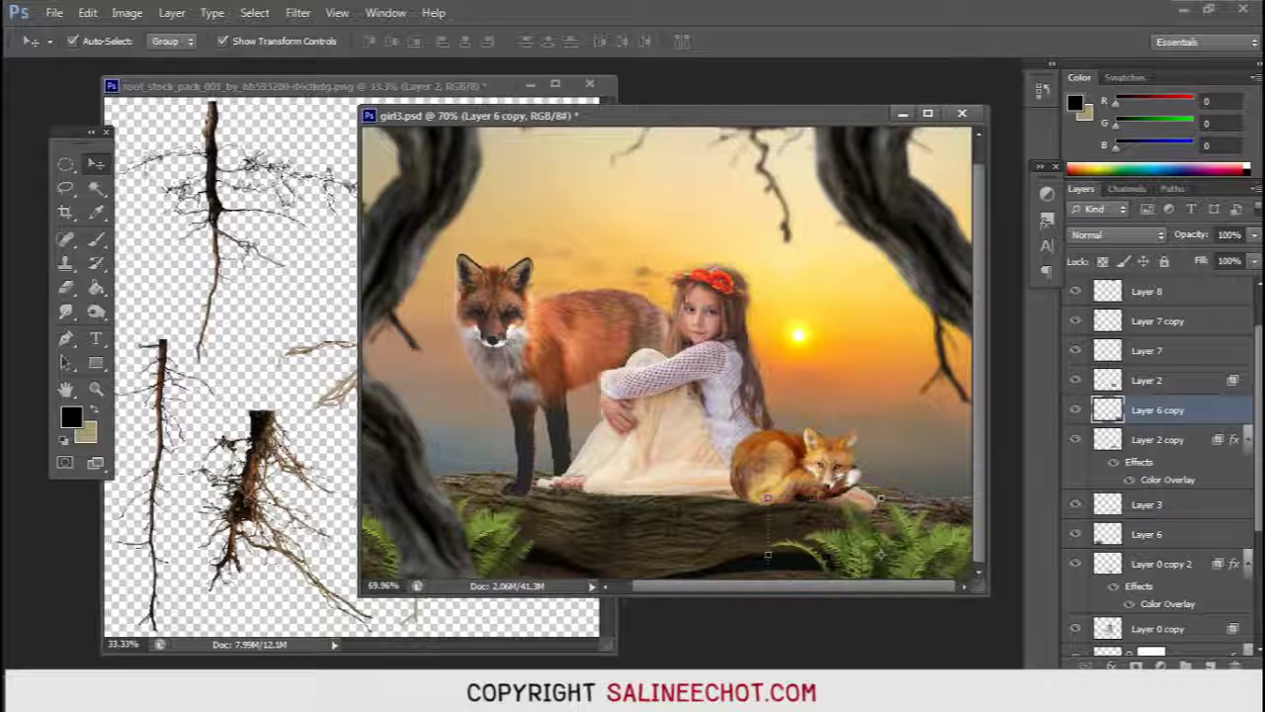
scroll(696, 326, "up", 1)
scroll(697, 326, "up", 1)
scroll(697, 327, "up", 1)
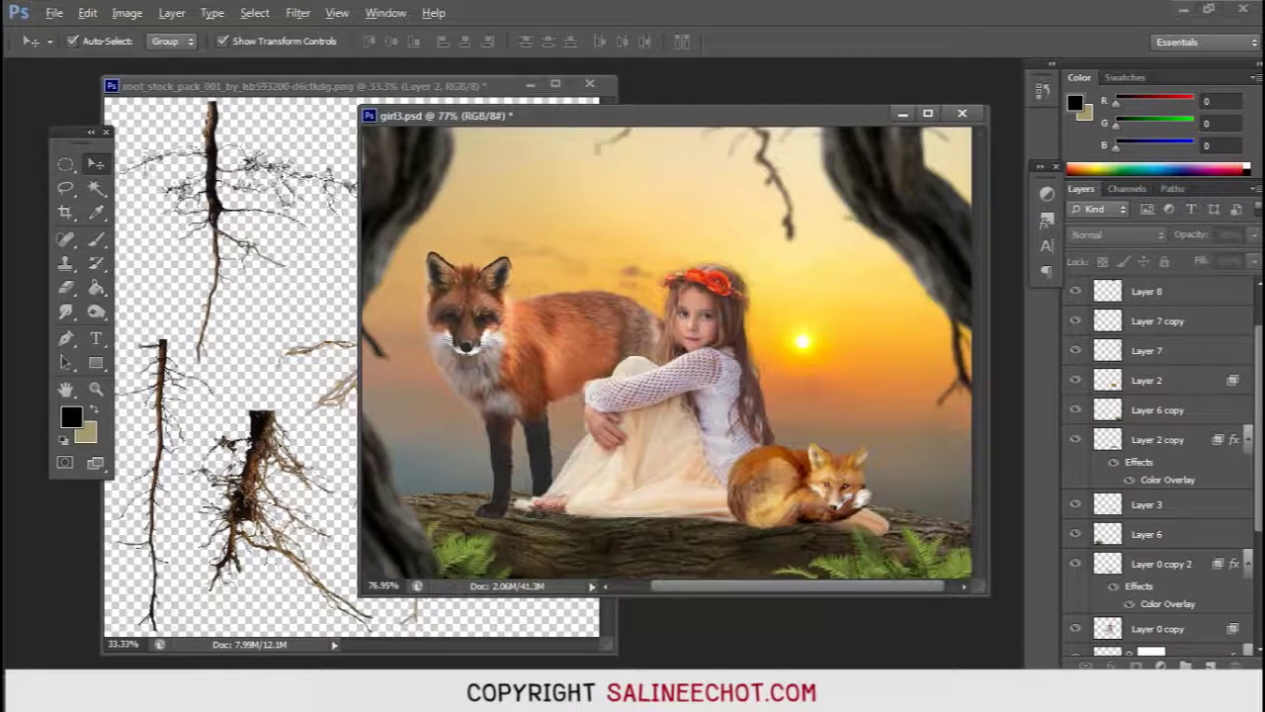
scroll(639, 385, "down", 1)
scroll(633, 388, "down", 1)
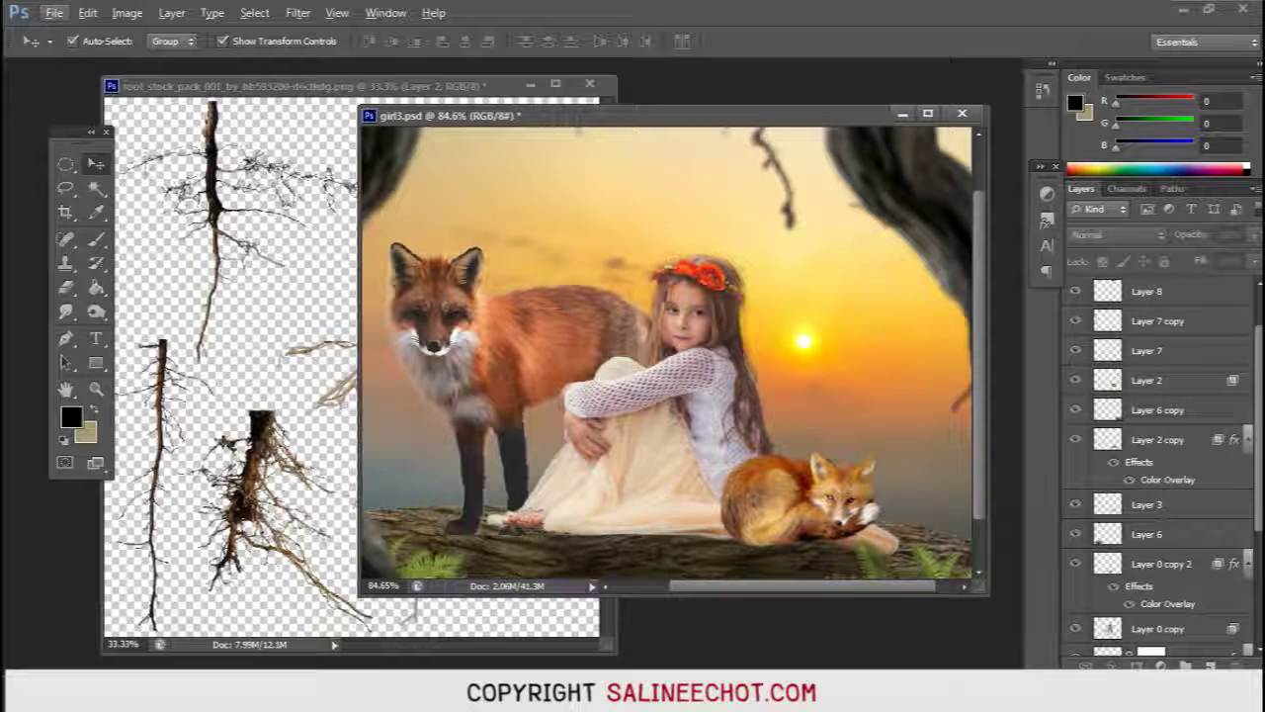
left_click(633, 388)
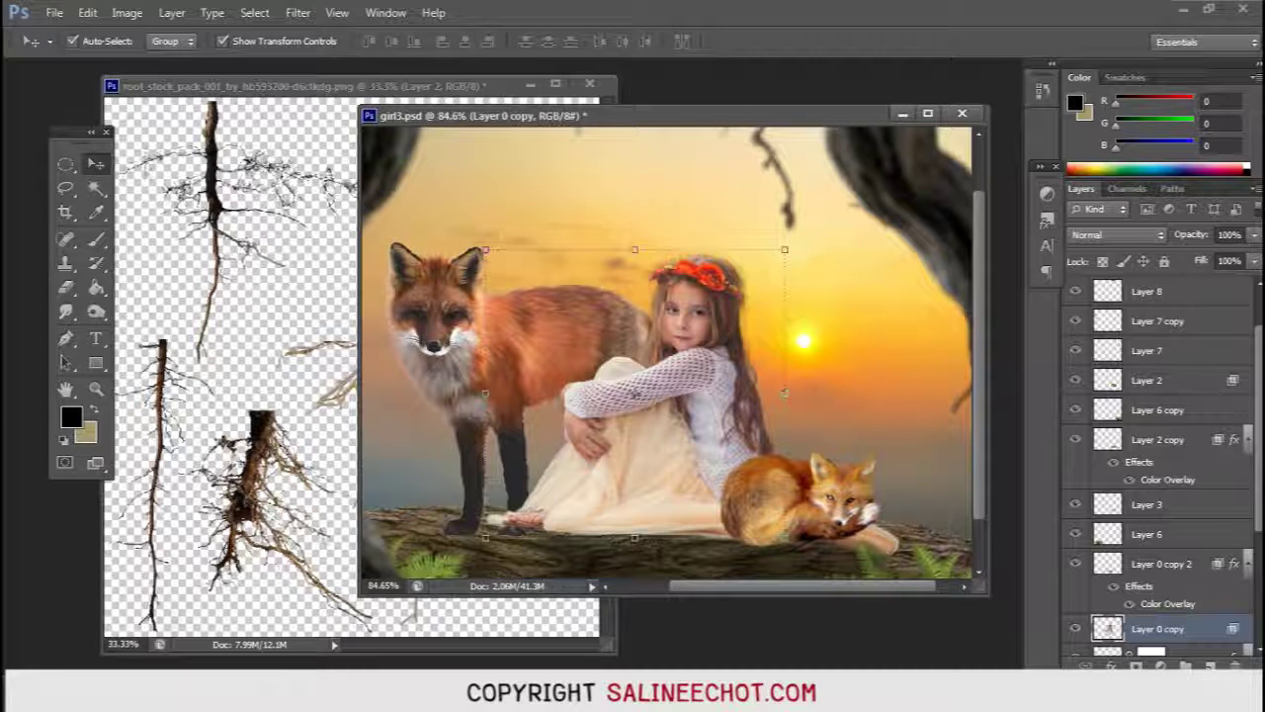
scroll(1157, 474, "down", 2)
scroll(1157, 474, "down", 1)
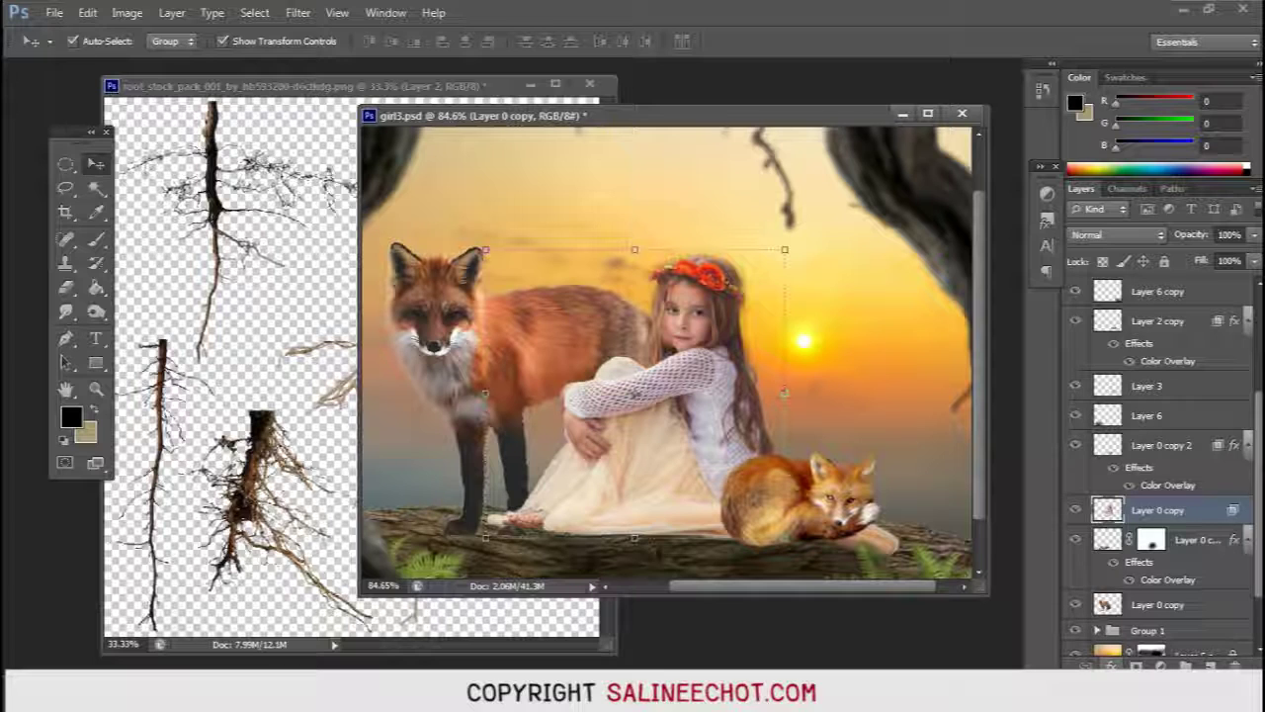
Step: Add a Screen 75% Inner Glow of size 10 to the girl's Layer 0 copy
left_click(1110, 665)
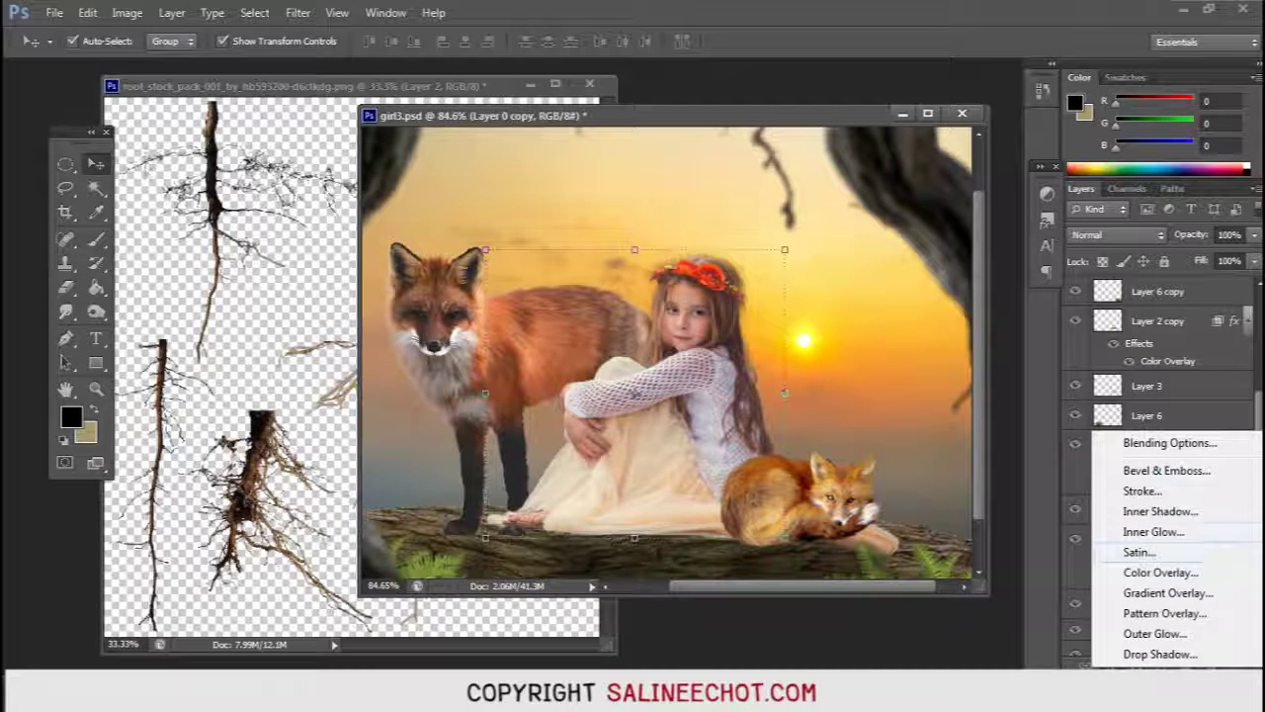
left_click(1153, 532)
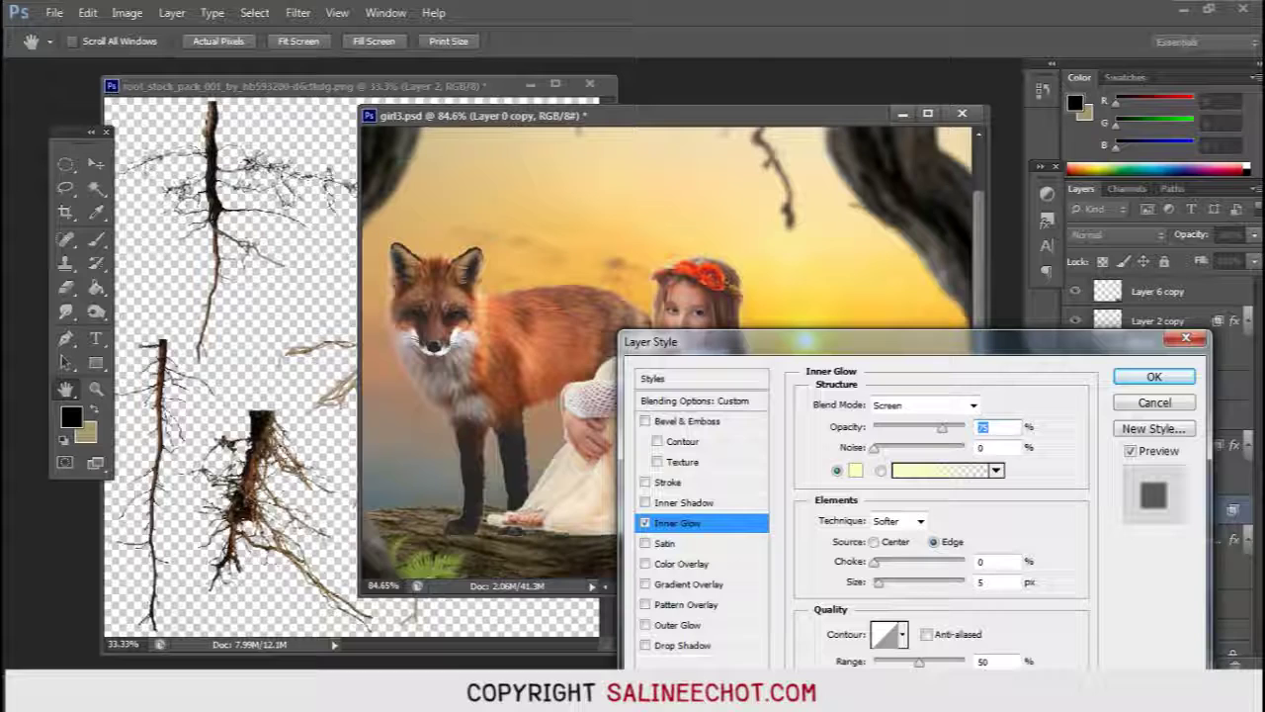
mouse_move(751, 341)
left_mouse_down()
mouse_move(708, 472)
mouse_move(716, 408)
left_mouse_up()
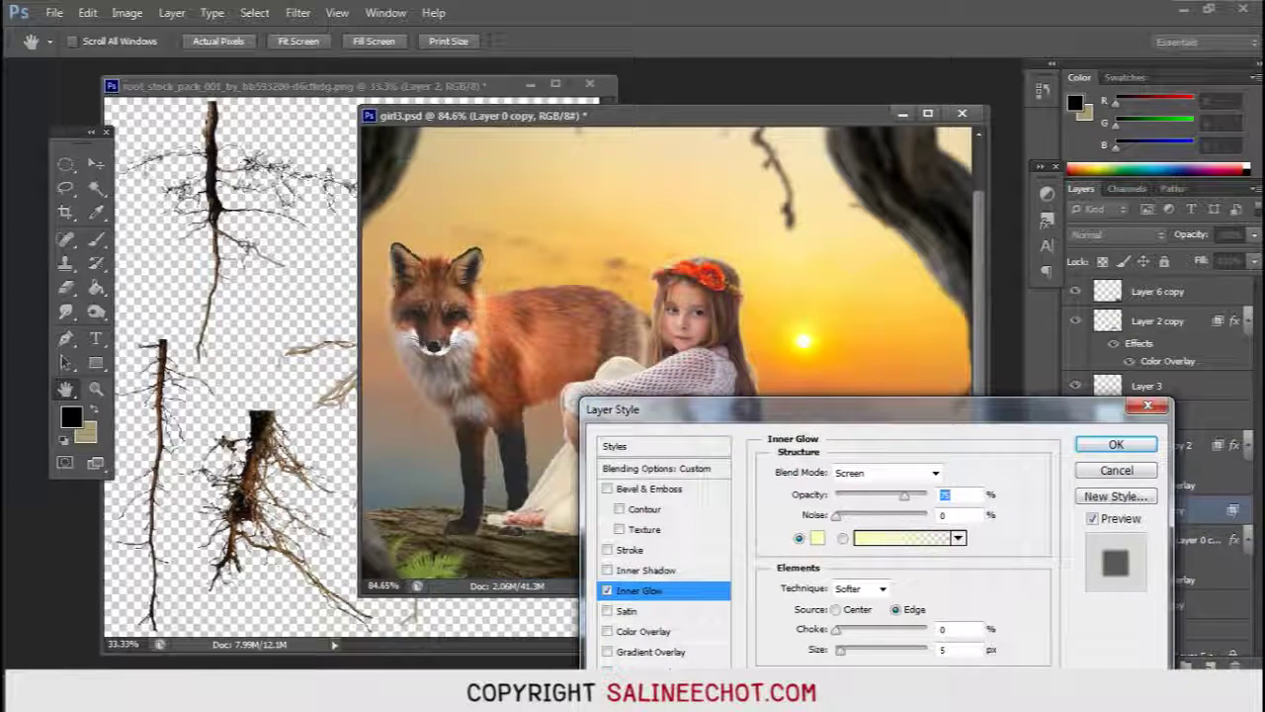
key("Tab")
key("Tab")
key("Tab")
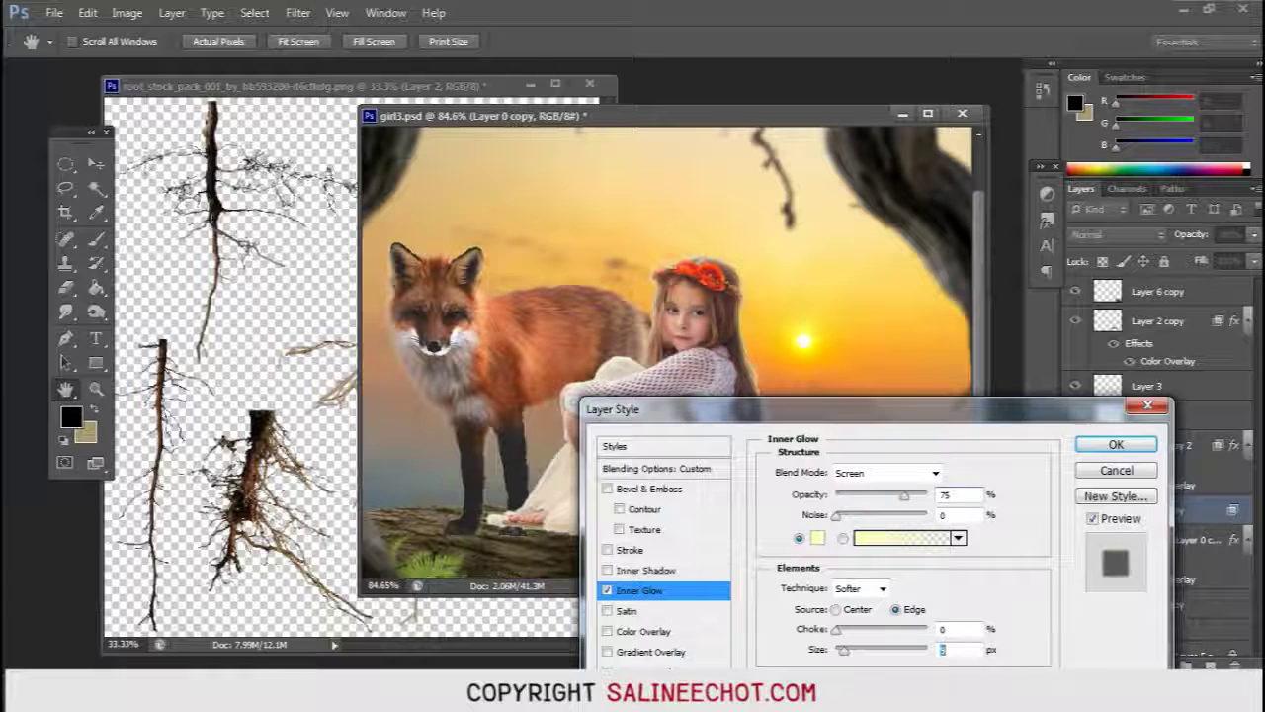
type("10")
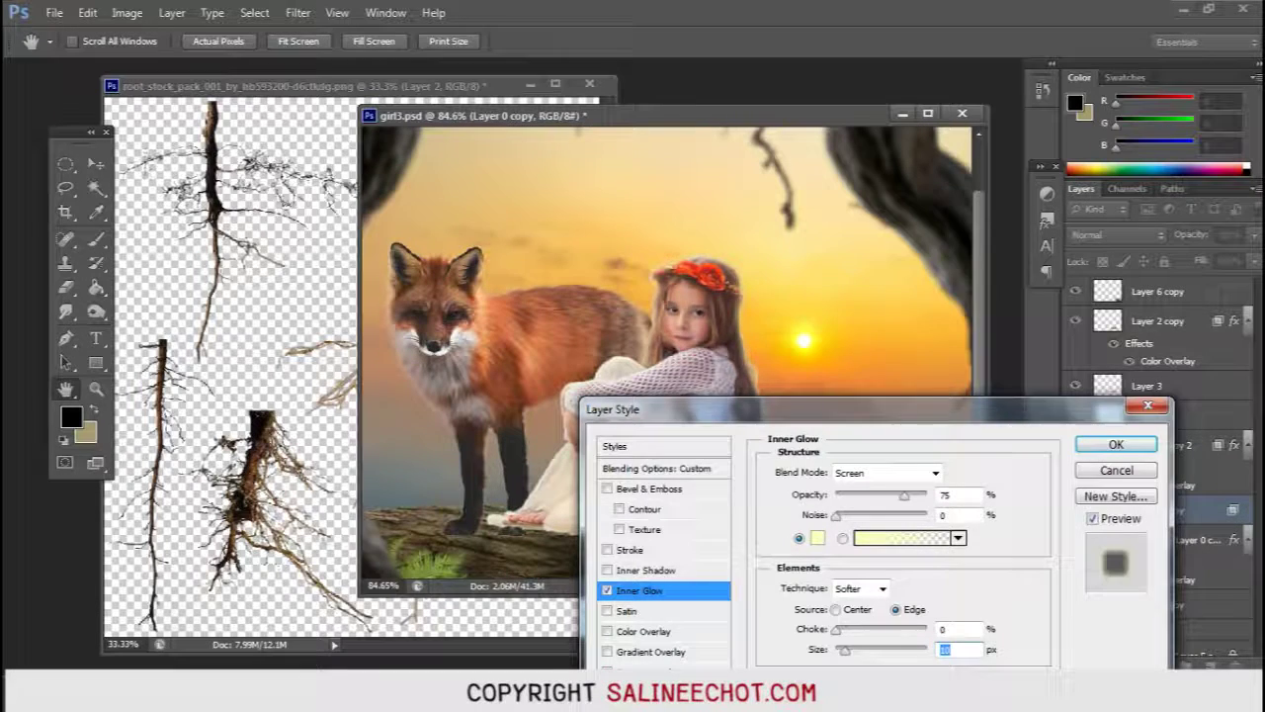
Step: Make the girl's glow orange (ffbf25) and widen it to about 21 px
left_click(818, 537)
left_click_drag(751, 249, 820, 429)
left_click(907, 475)
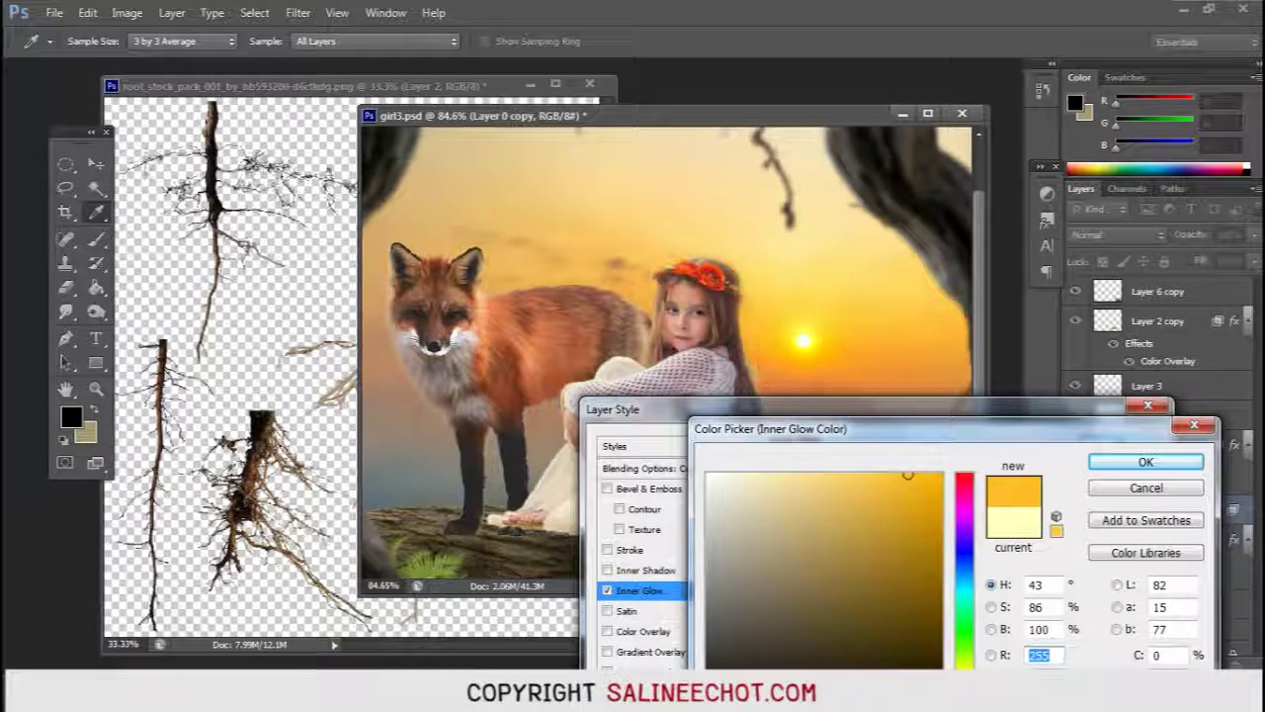
left_click_drag(791, 429, 762, 254)
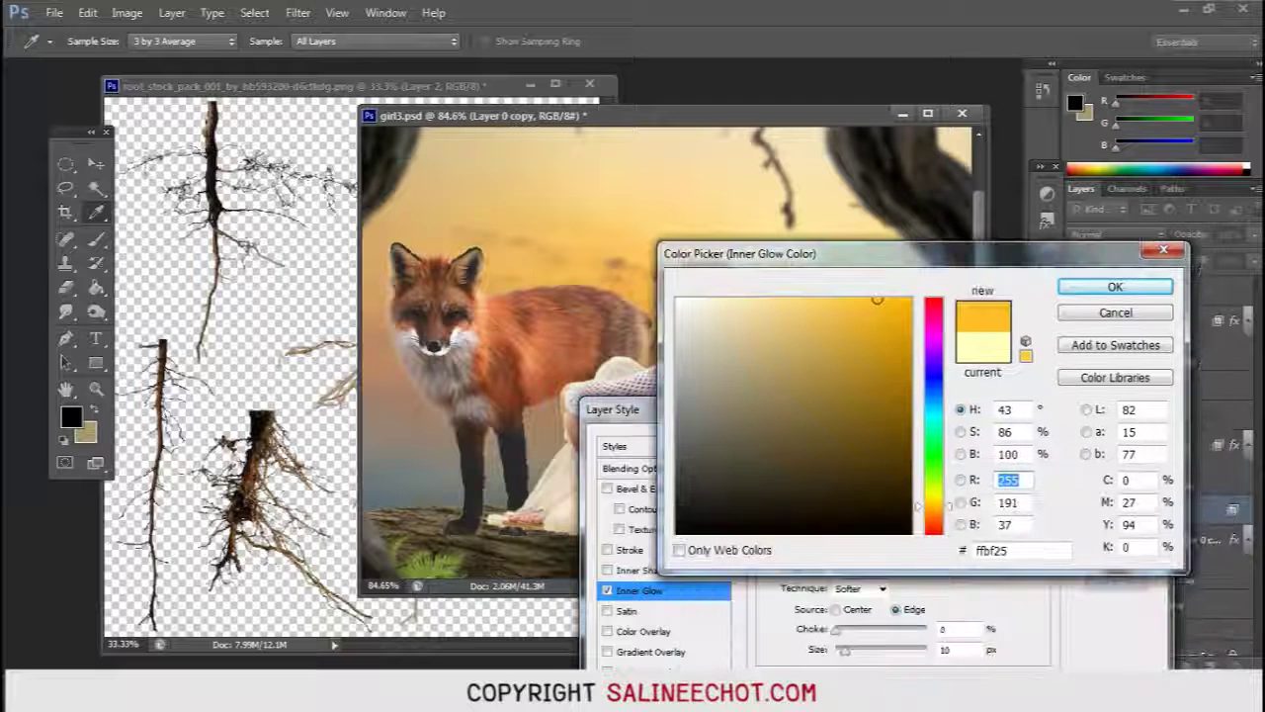
double_click(993, 550)
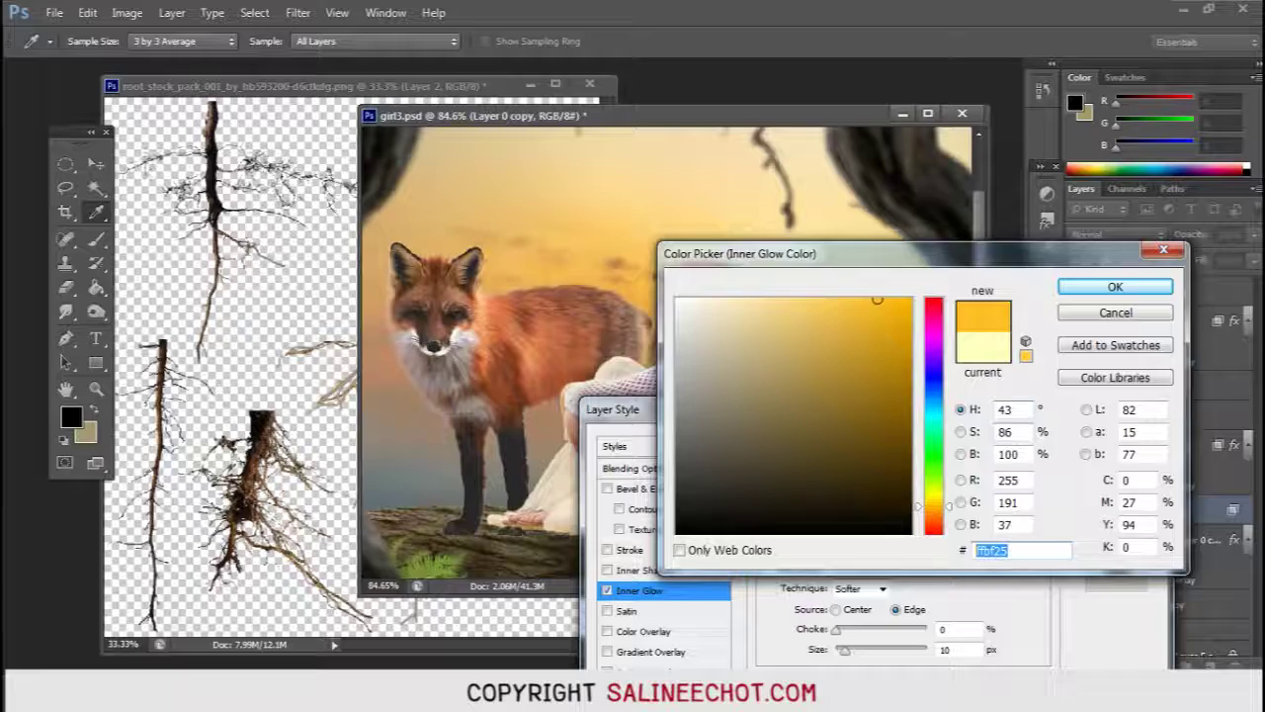
left_click(1115, 287)
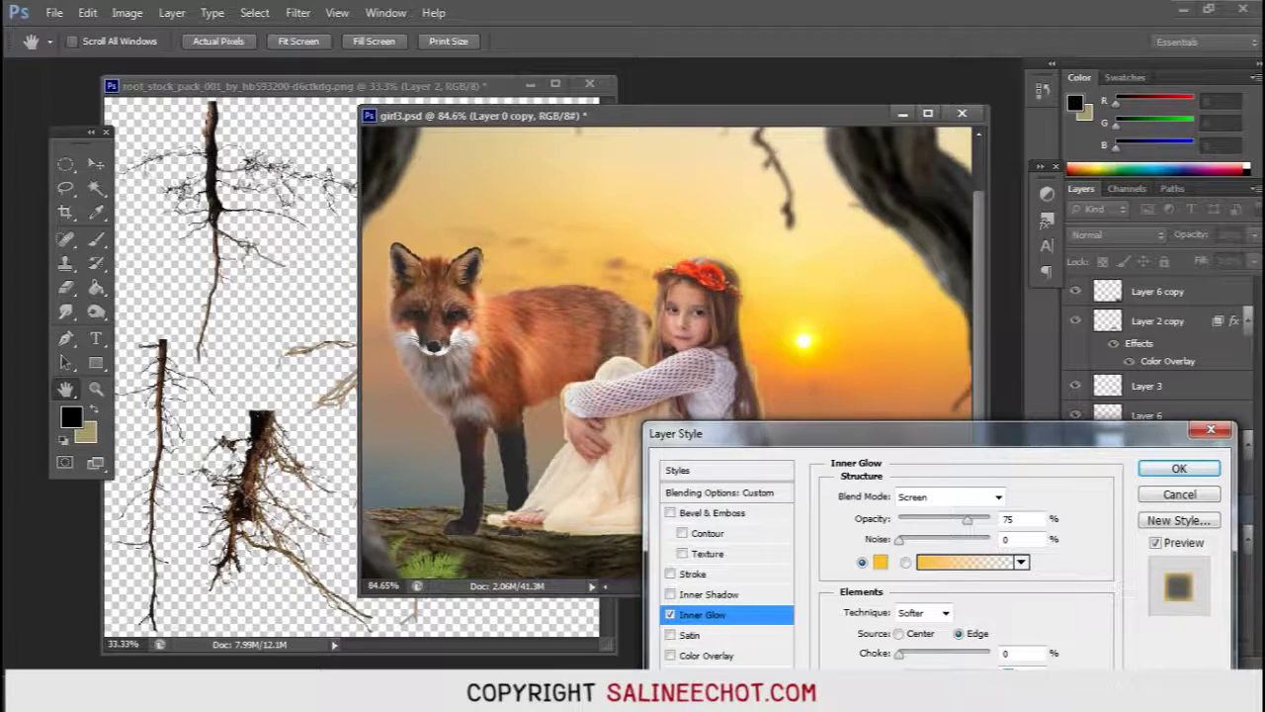
key("shift+Up")
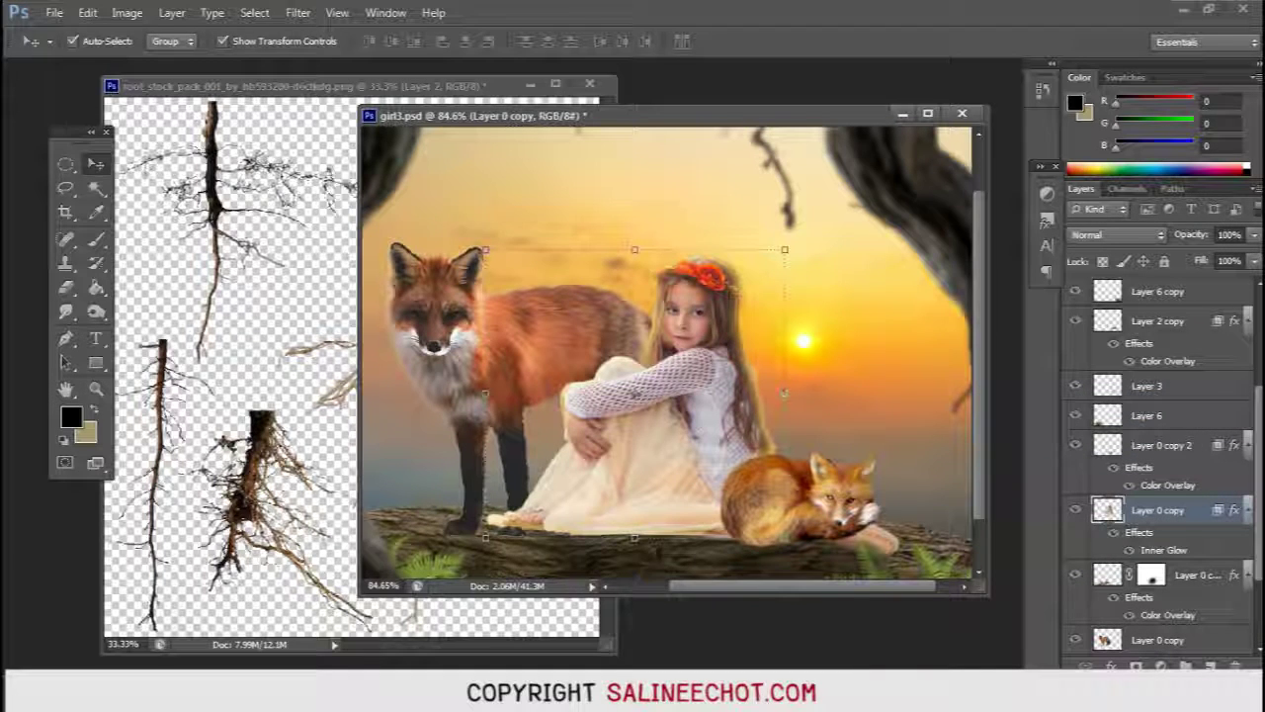
Step: Split the girl's inner glow into its own clipped layer and add a blank layer mask
right_click(1164, 550)
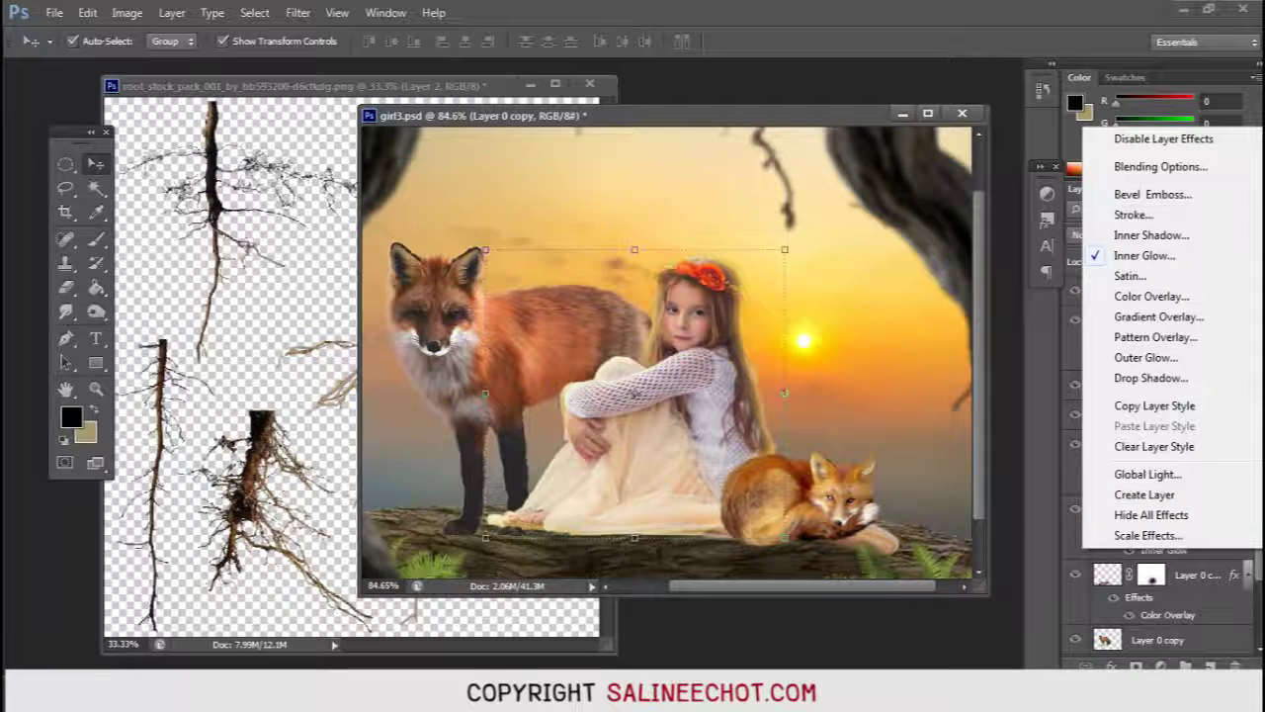
left_click(1144, 494)
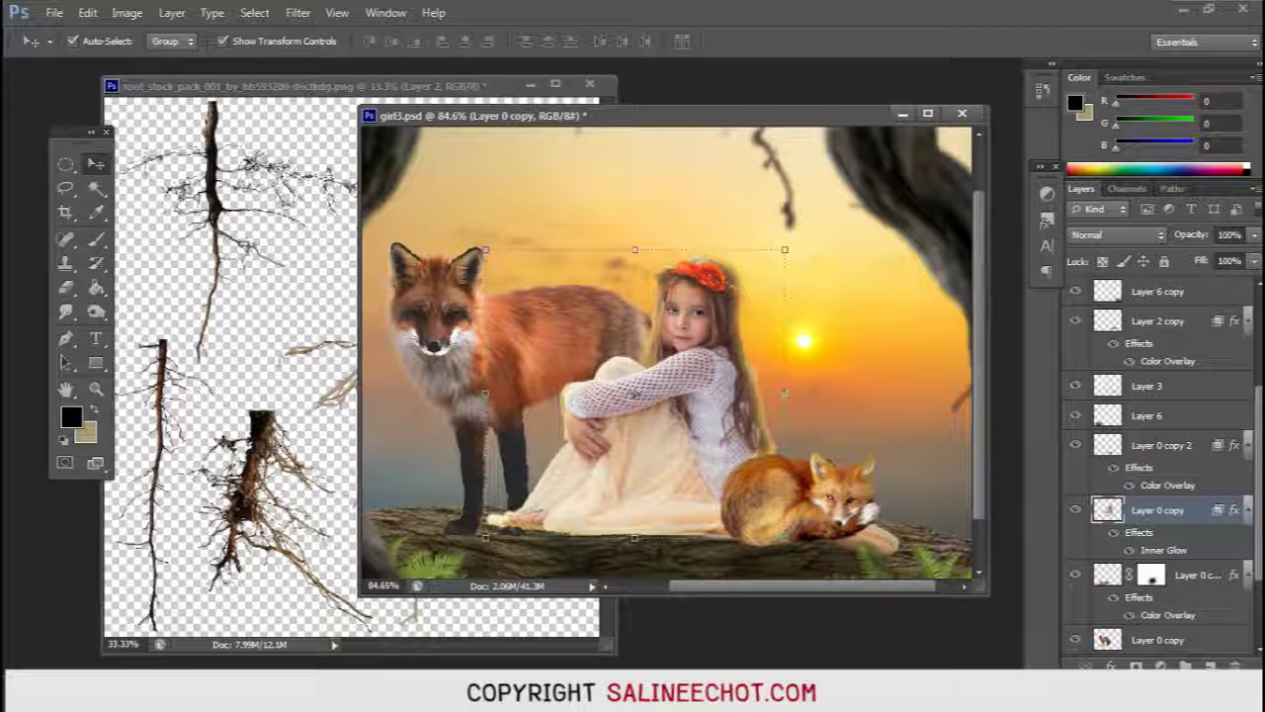
right_click(1164, 550)
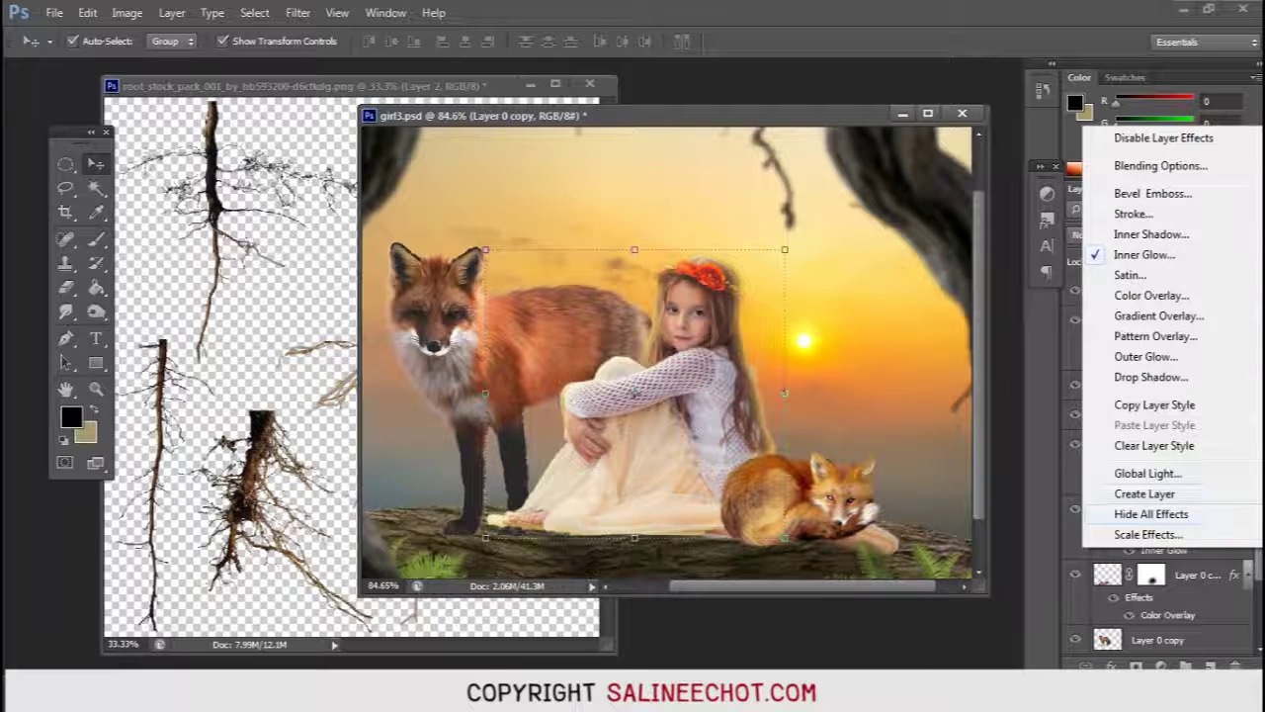
left_click(1145, 493)
left_click(1182, 509)
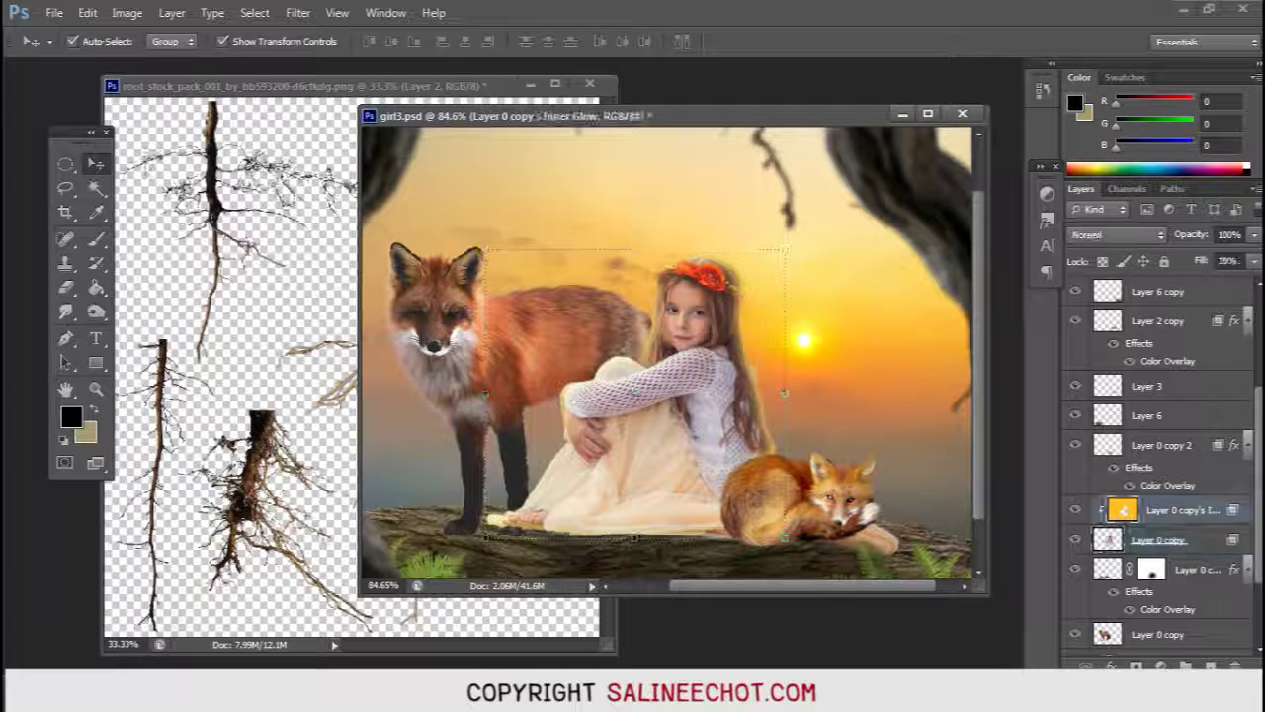
left_click(1137, 665)
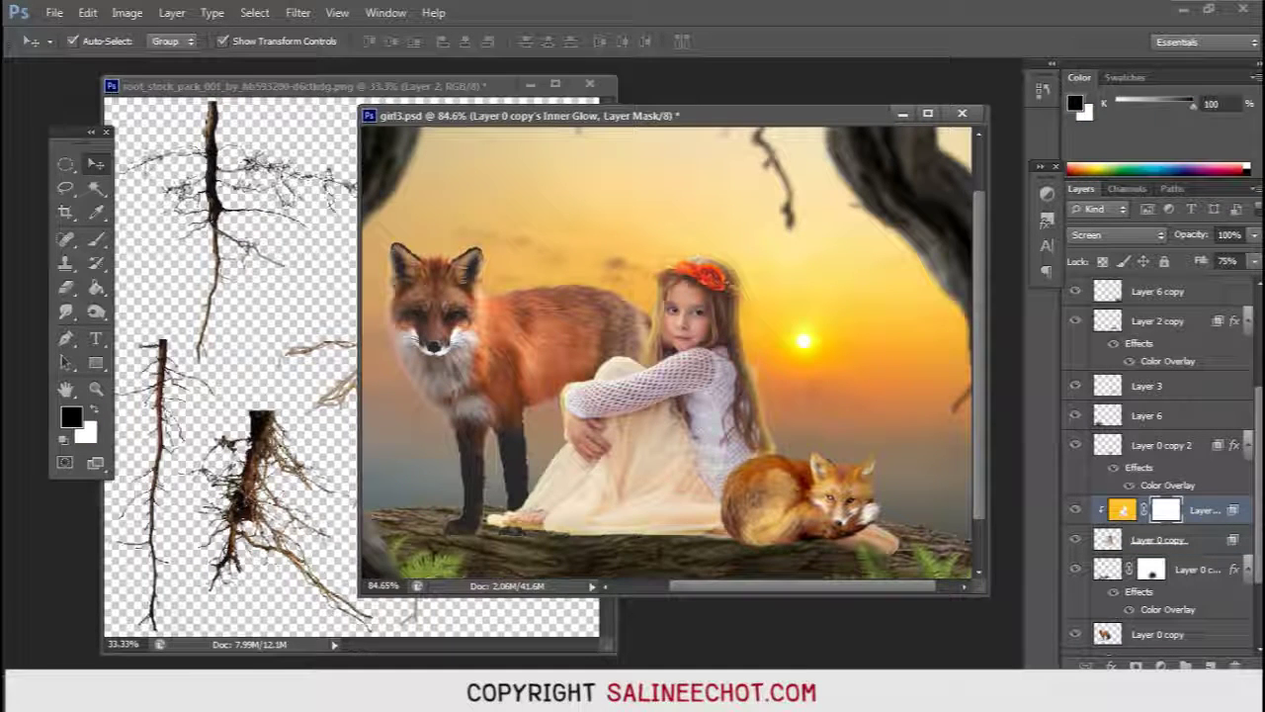
left_click(96, 238)
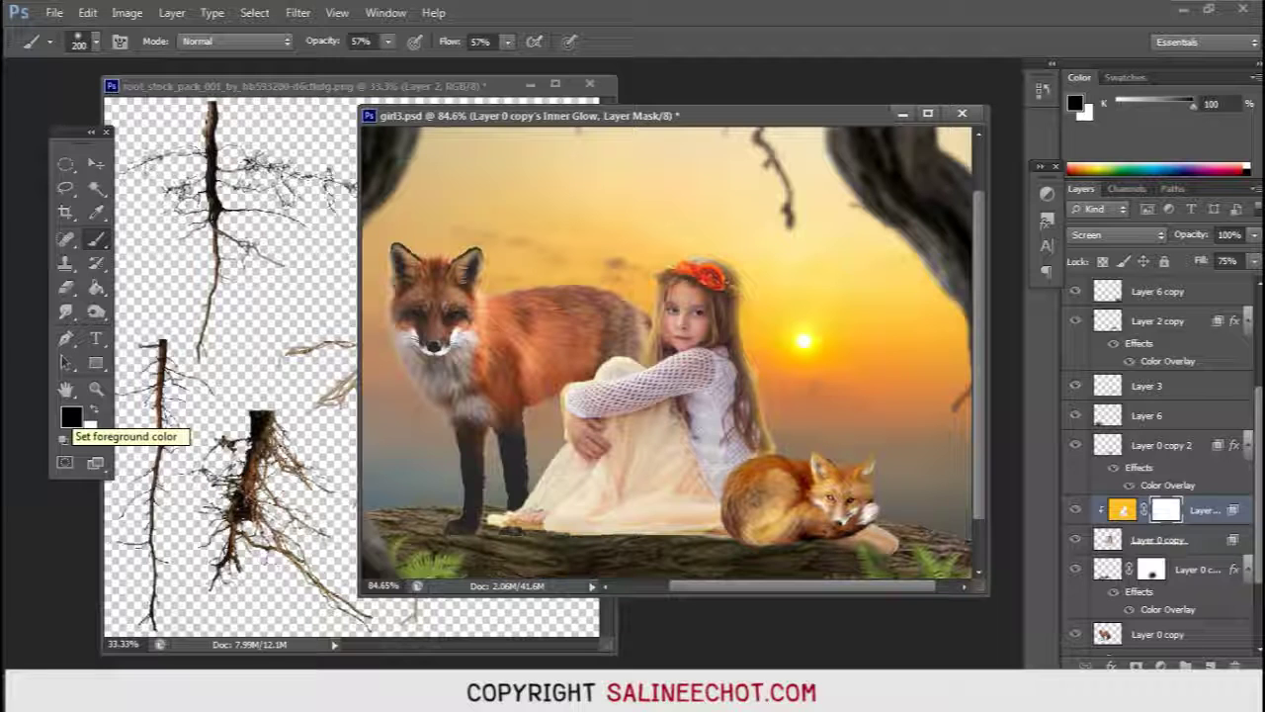
Step: Mask the glow off the feet, log and hair edge in black, and set opacity to 92%
left_click(71, 417)
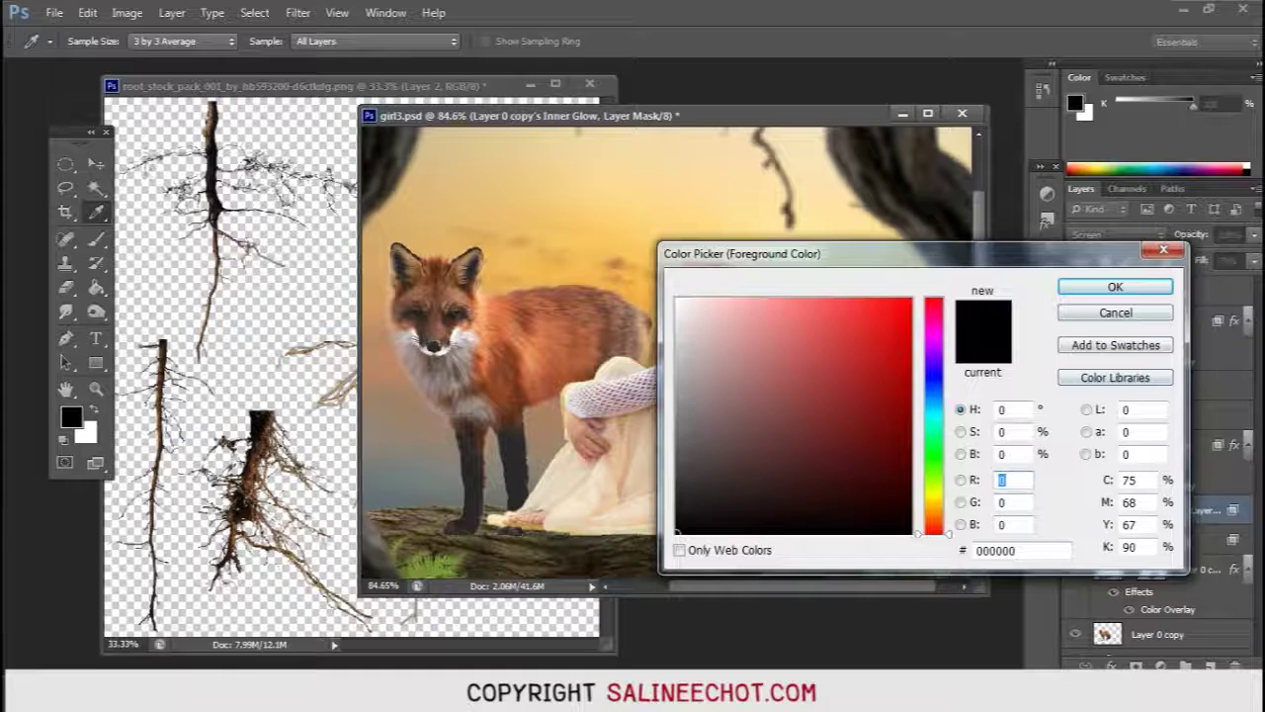
left_click(1115, 286)
left_click_drag(494, 520, 538, 526)
left_click_drag(654, 532, 698, 532)
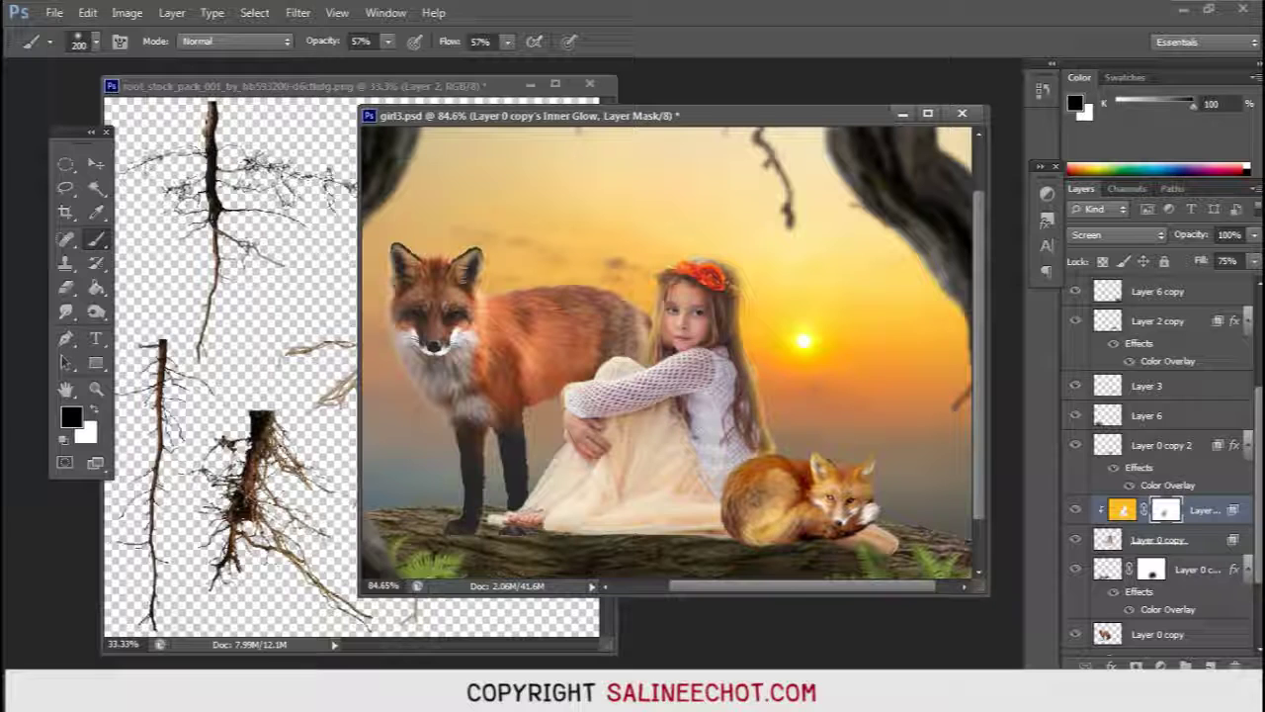
left_click_drag(757, 393, 769, 453)
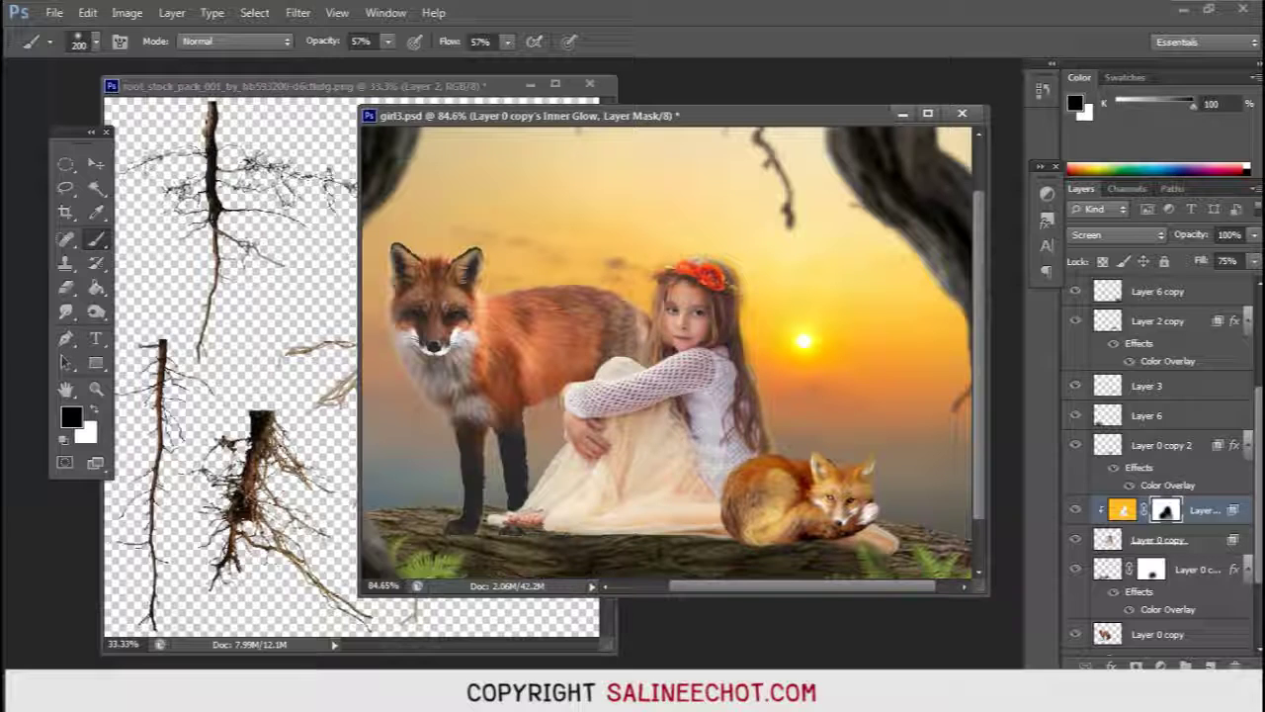
left_click(1255, 261)
mouse_move(1250, 255)
left_mouse_down()
mouse_move(1208, 255)
mouse_move(1248, 255)
left_mouse_up()
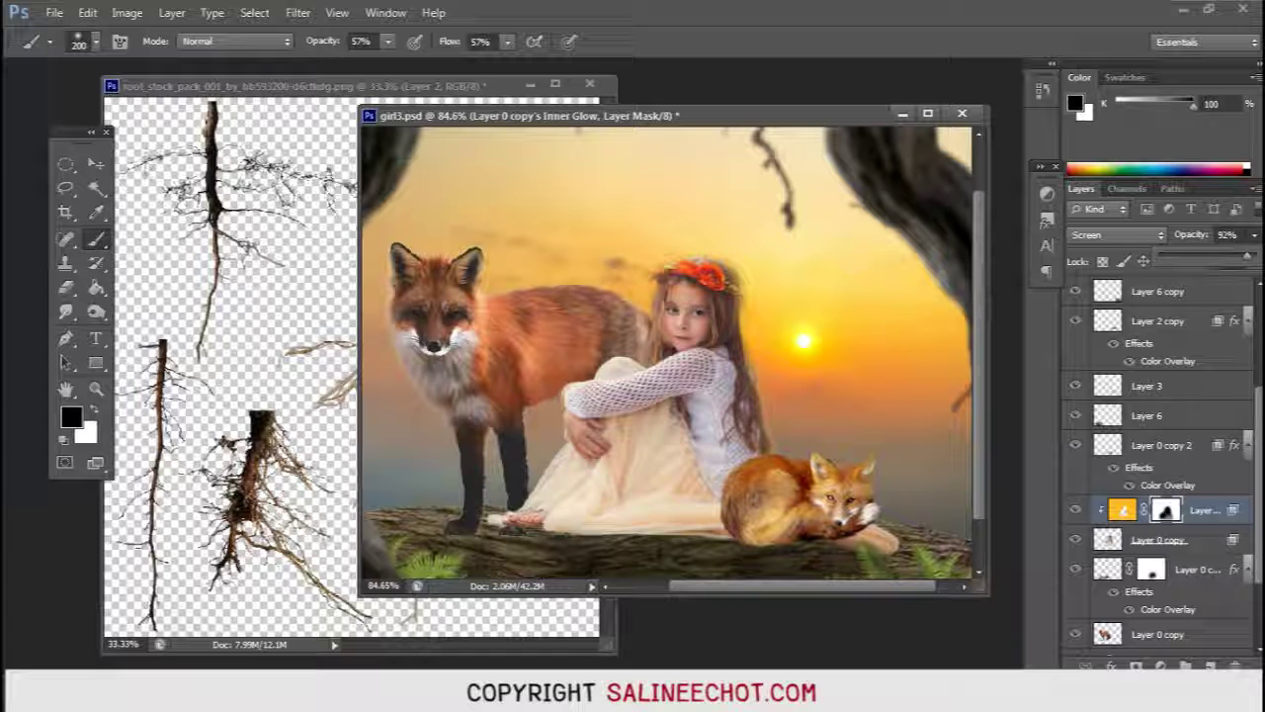
Step: Select the standing fox's layer and nudge the fox slightly upward
left_click(96, 164)
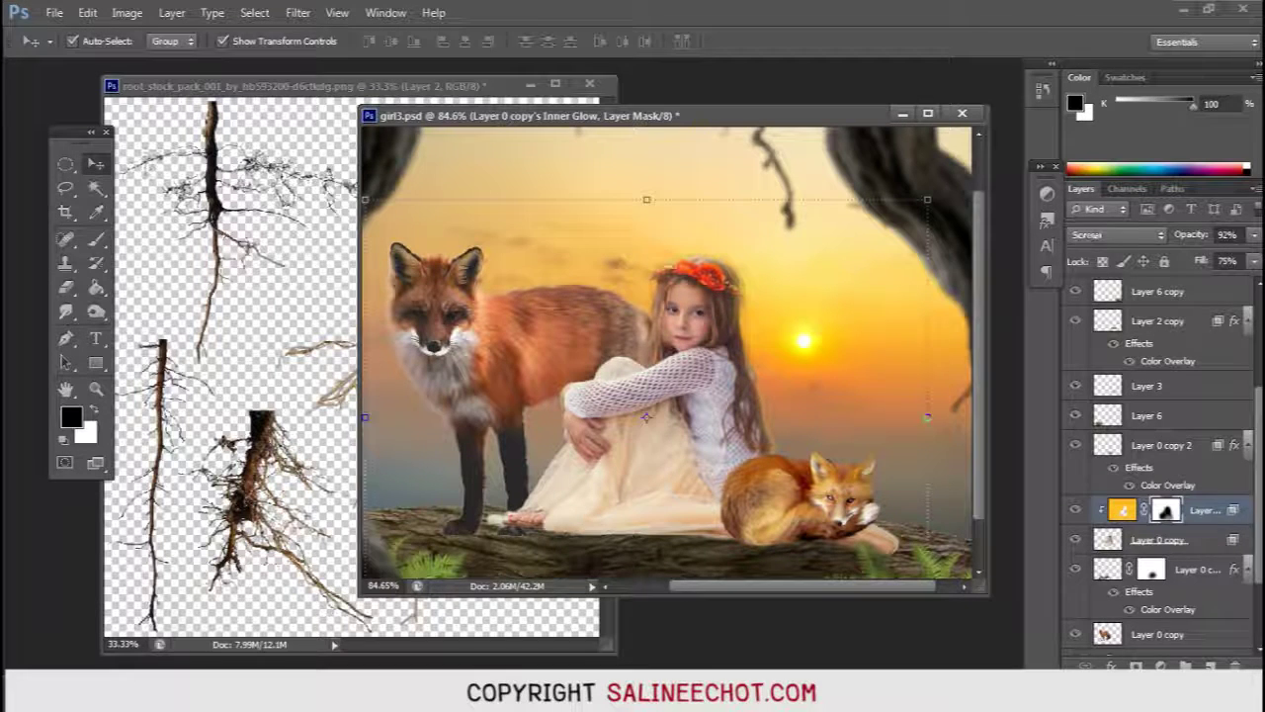
left_click(1157, 634)
left_click_drag(455, 255, 454, 247)
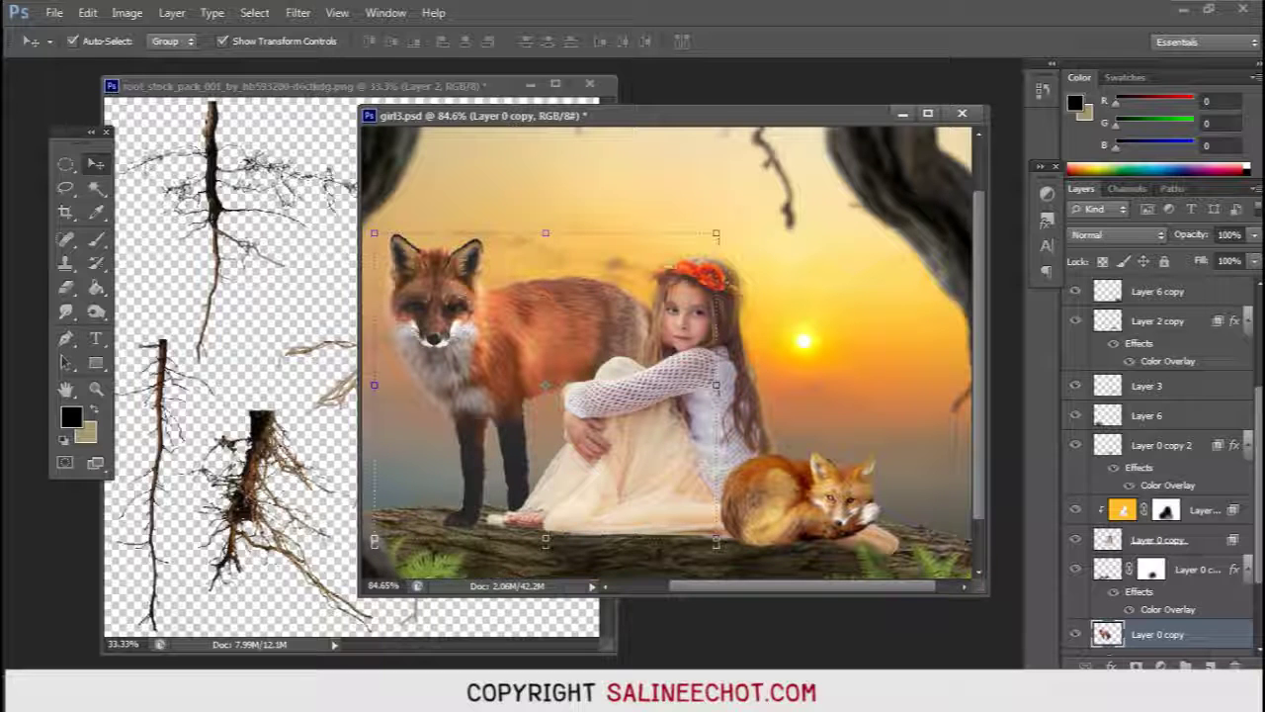
Step: Give the standing fox an ffbf25 inner glow with size about 16
left_click(1110, 665)
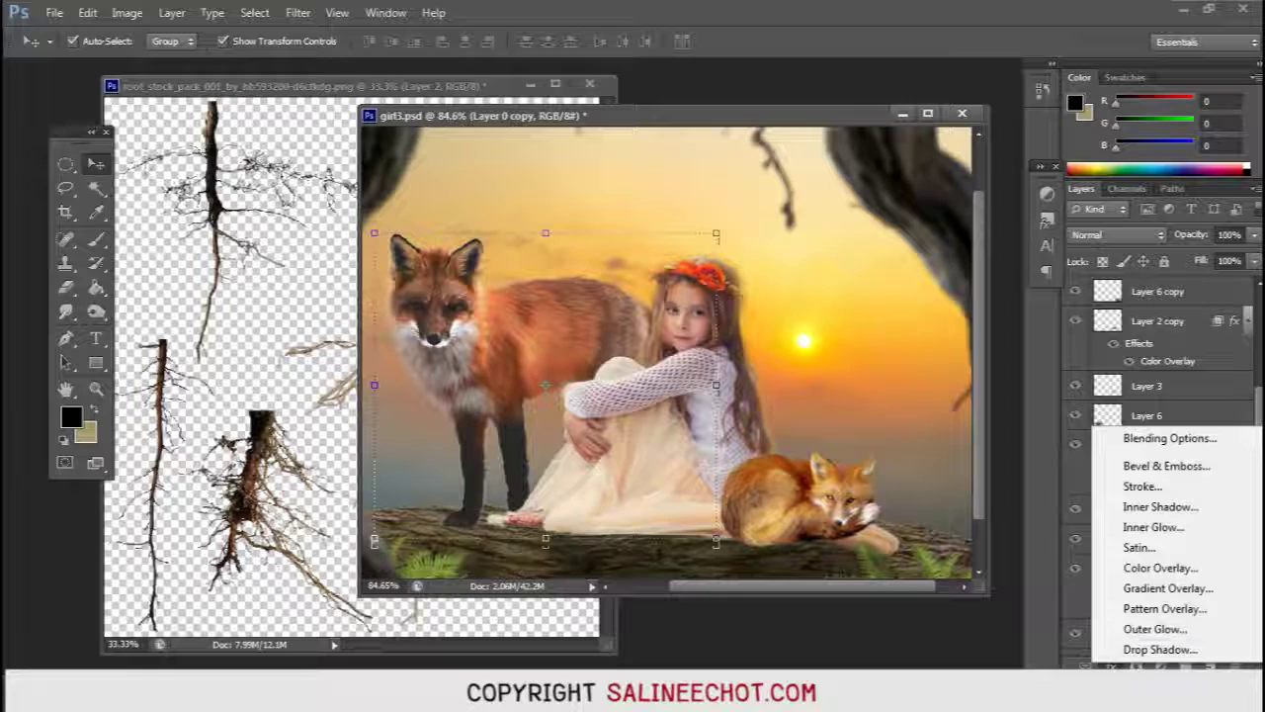
left_click(1154, 527)
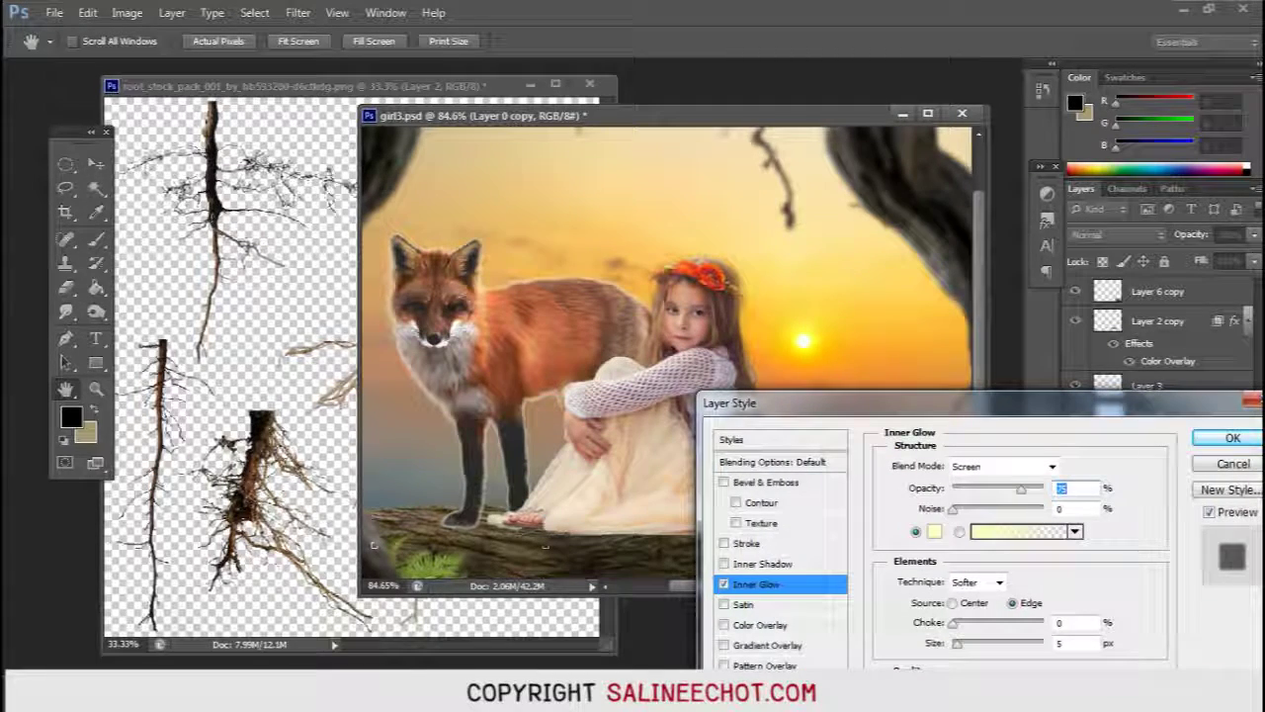
left_click(933, 531)
type("ffbf25")
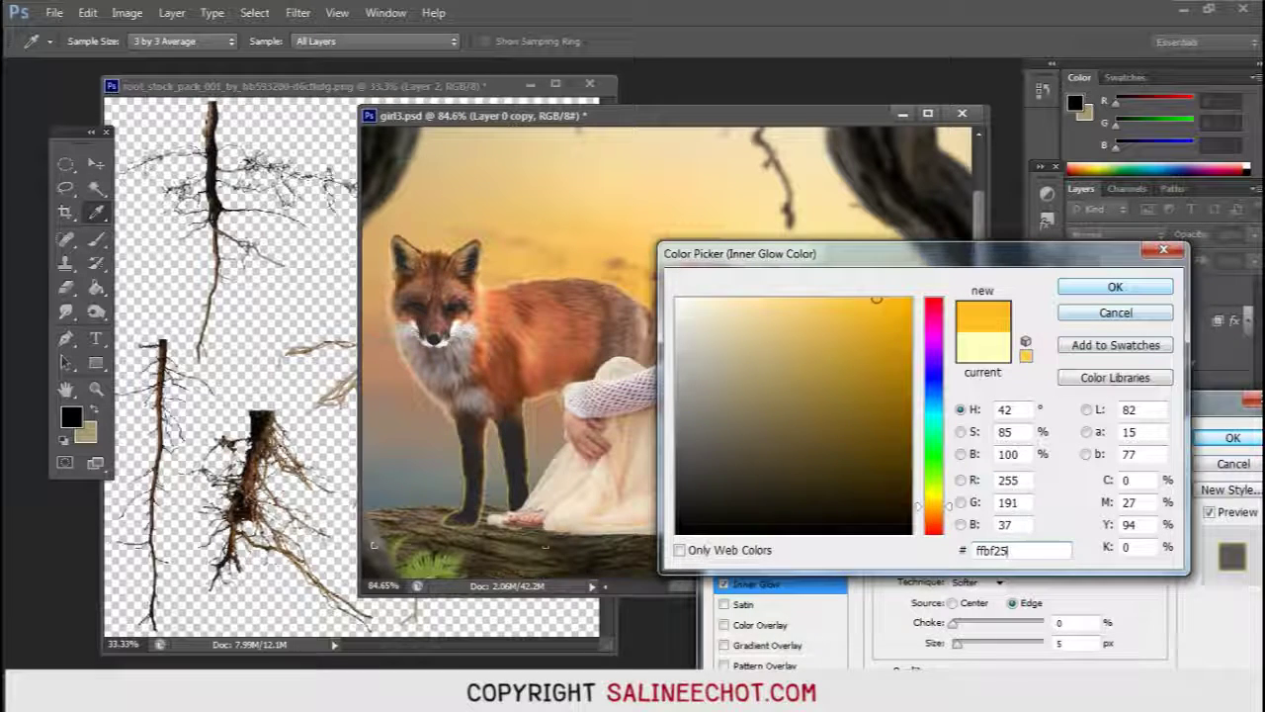
key("Return")
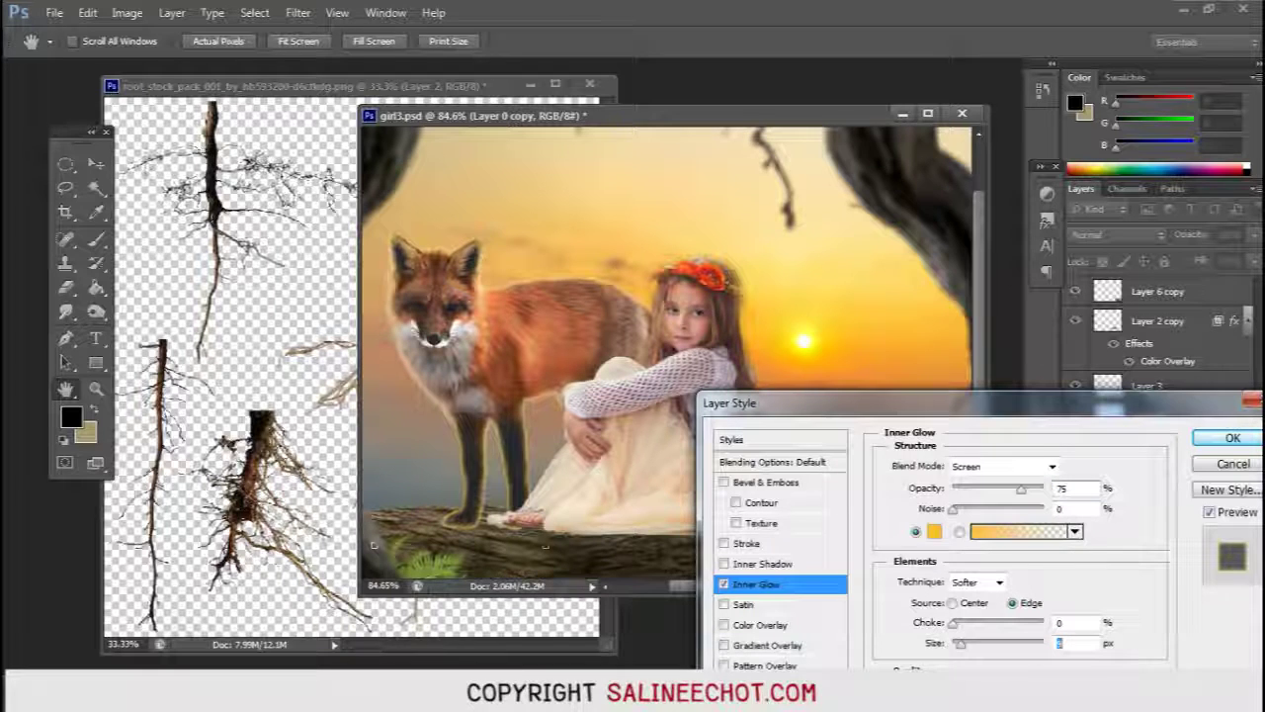
key("Up")
key("Up")
key("Up")
key("Down")
key("Down")
key("Down")
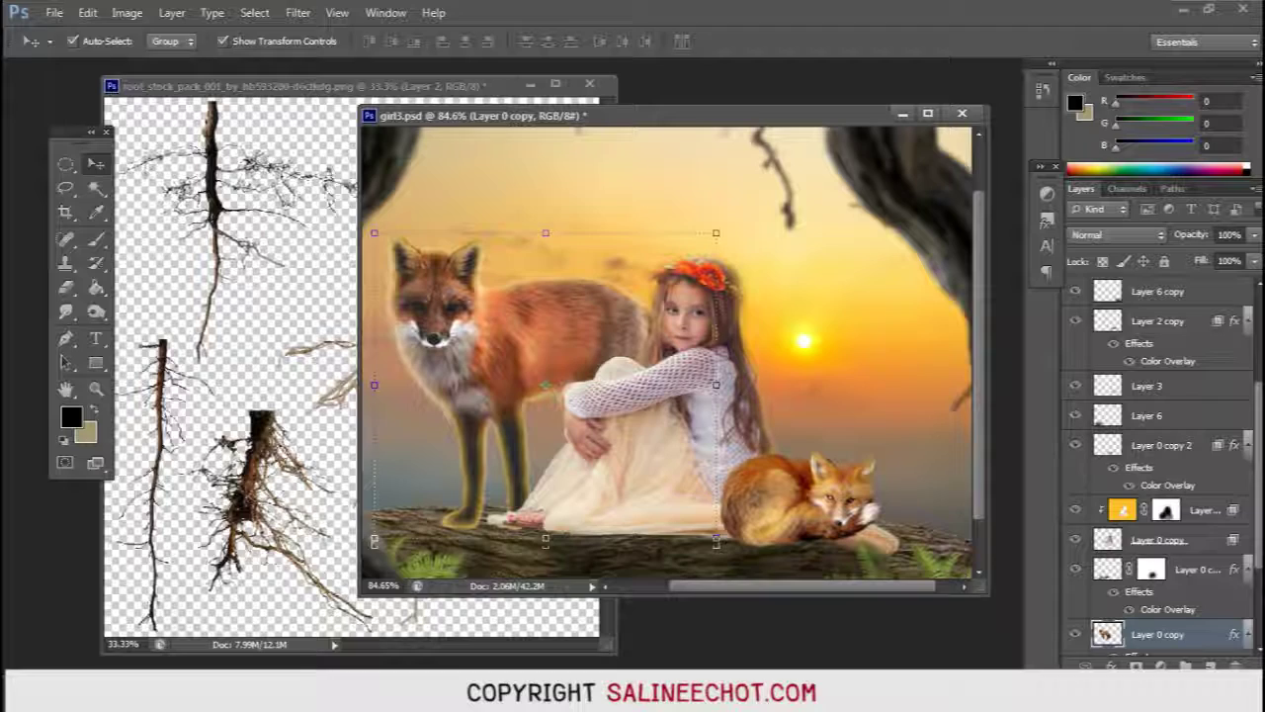
Step: Split the fox's inner glow into its own layer and add a layer mask
scroll(1157, 464, "down", 3)
right_click(1233, 495)
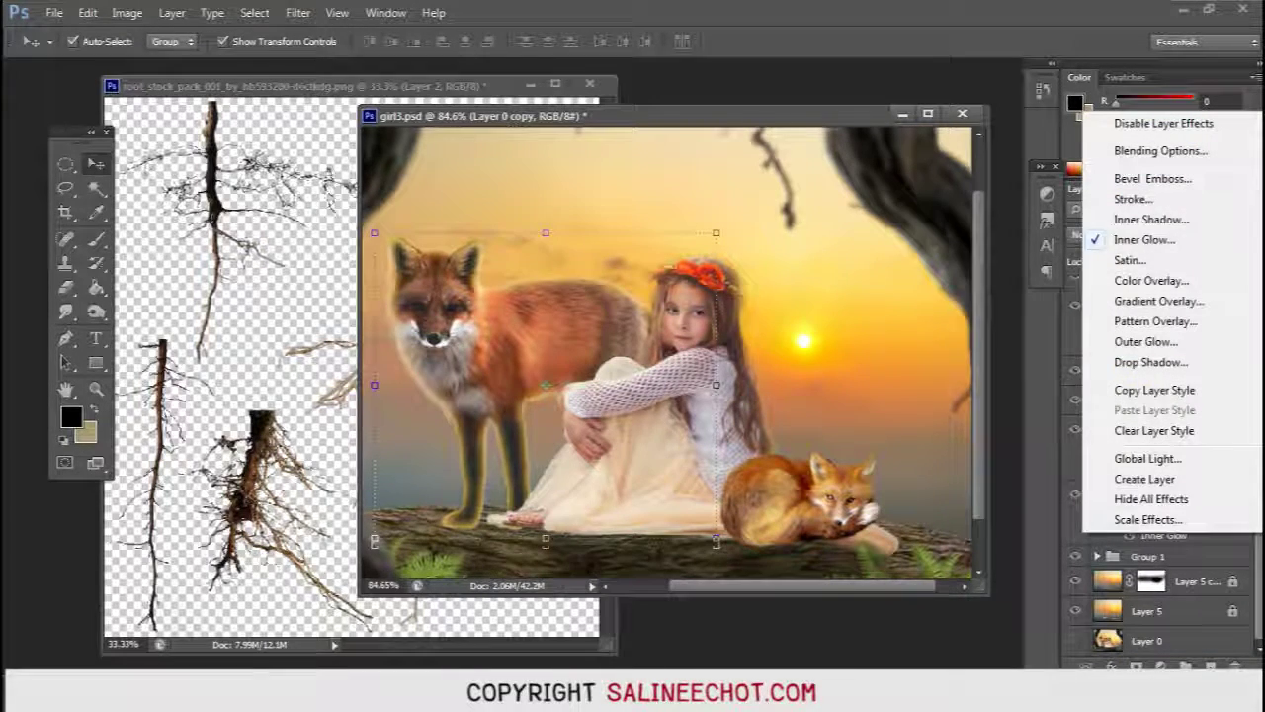
left_click(1144, 479)
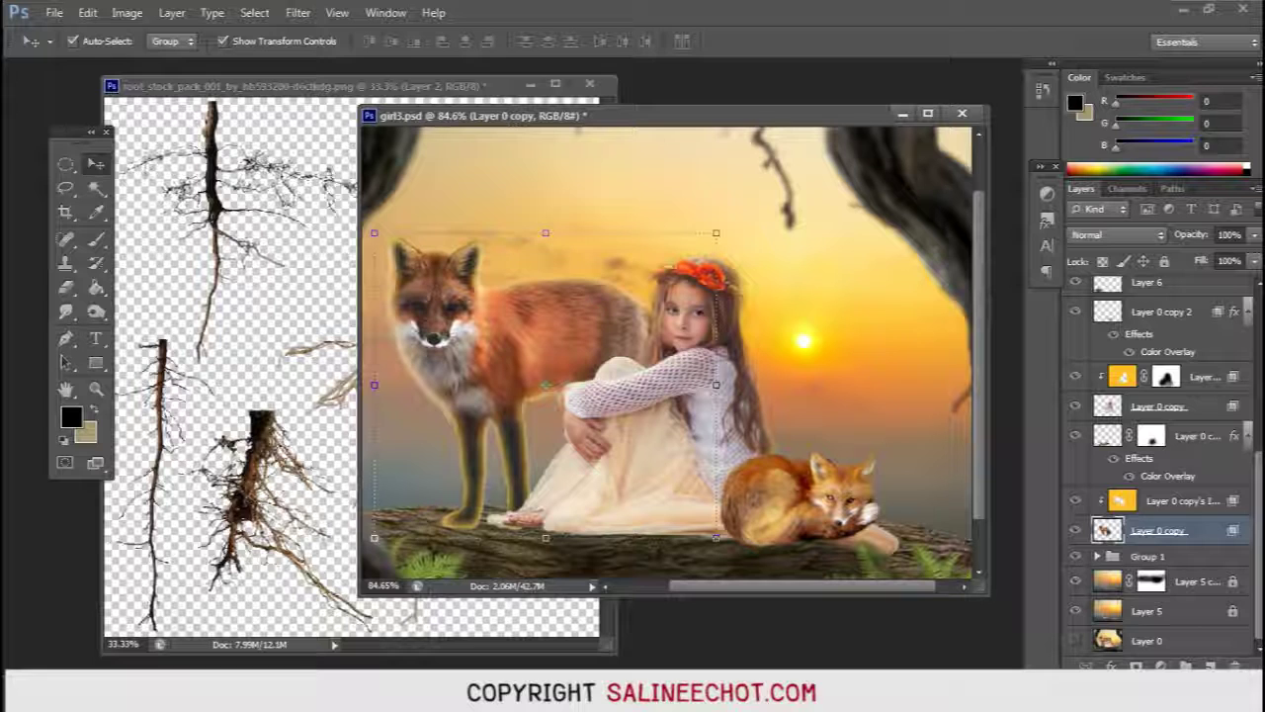
left_click(1121, 500)
left_click(1137, 665)
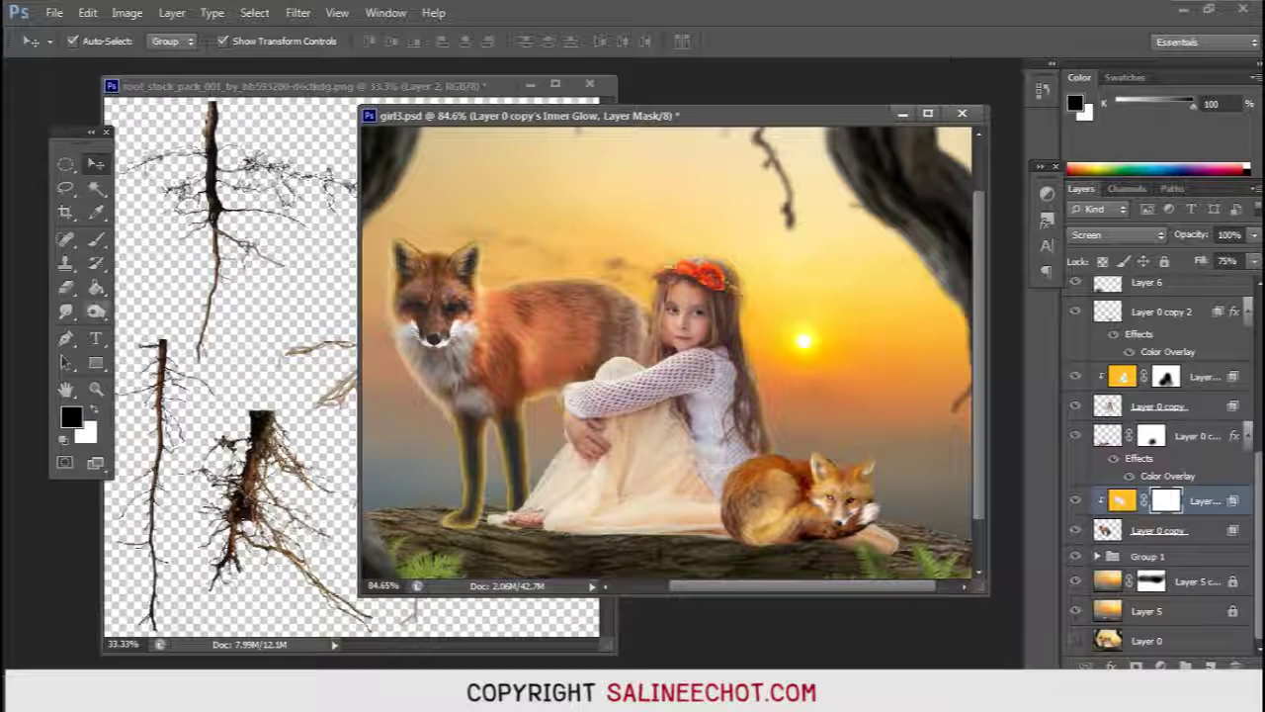
left_click(96, 239)
Step: Paint the glow off the fox's legs, chest, belly and left ear
mouse_move(464, 435)
left_mouse_down()
mouse_move(509, 524)
mouse_move(465, 529)
left_mouse_up()
left_click_drag(455, 459, 450, 521)
left_click_drag(460, 425, 454, 524)
left_click_drag(405, 352, 429, 398)
left_click_drag(451, 322, 425, 394)
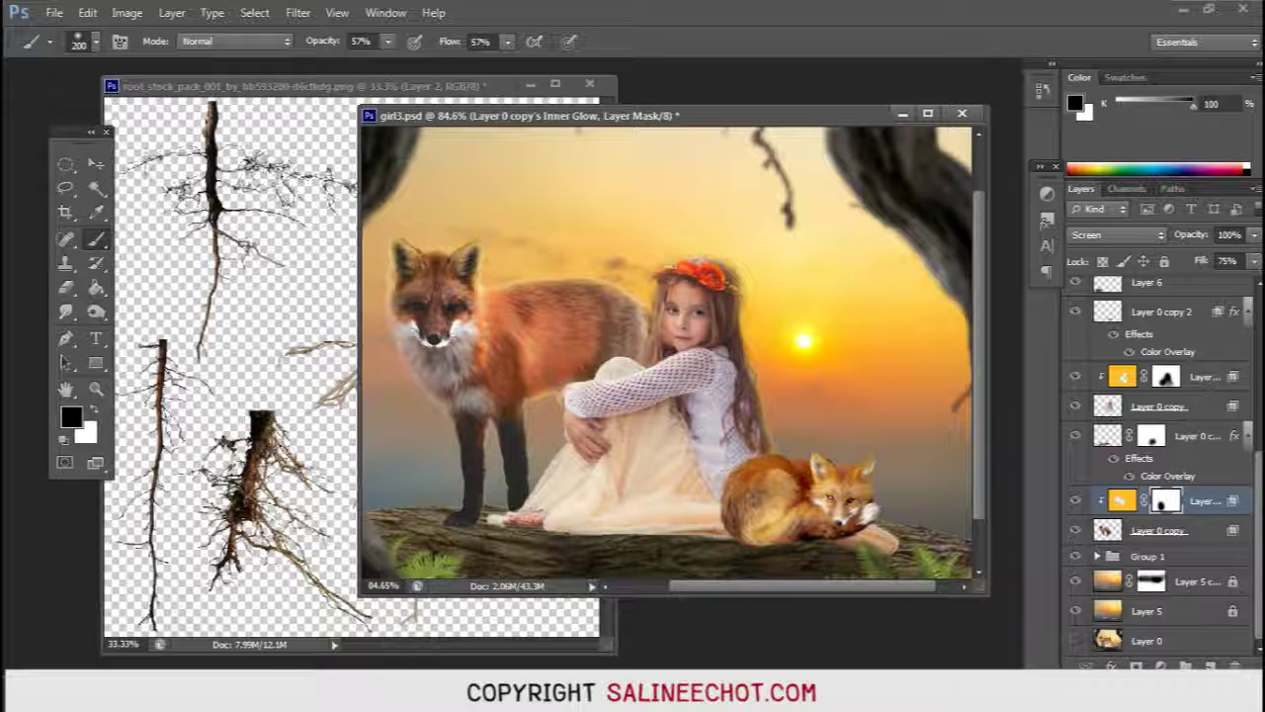
mouse_move(521, 406)
left_mouse_down()
mouse_move(522, 431)
mouse_move(559, 389)
left_mouse_up()
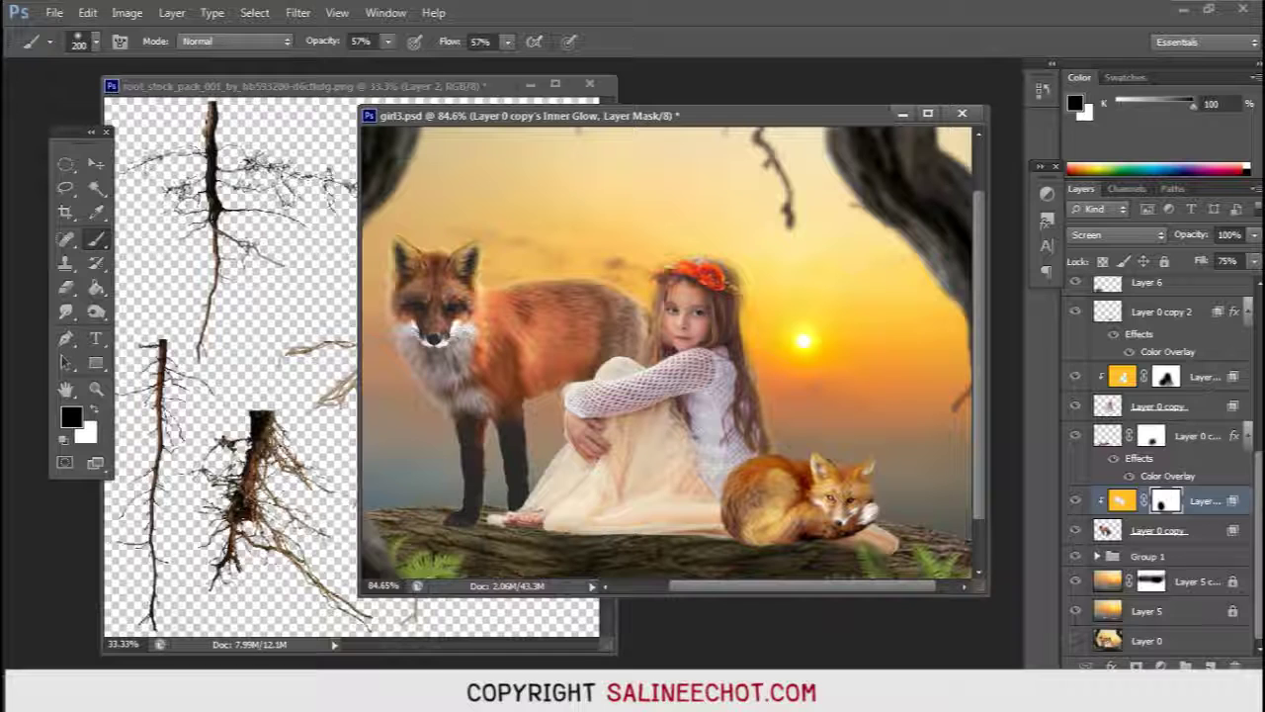
left_click_drag(393, 237, 400, 279)
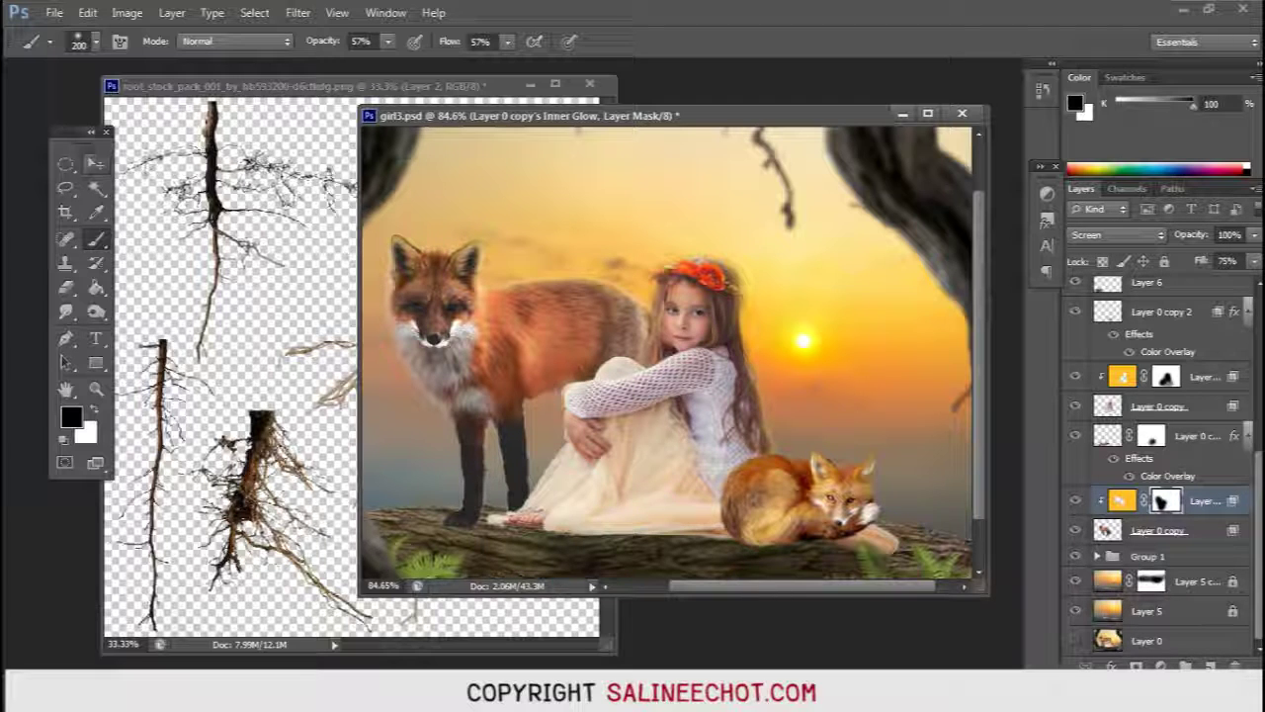
left_click(96, 163)
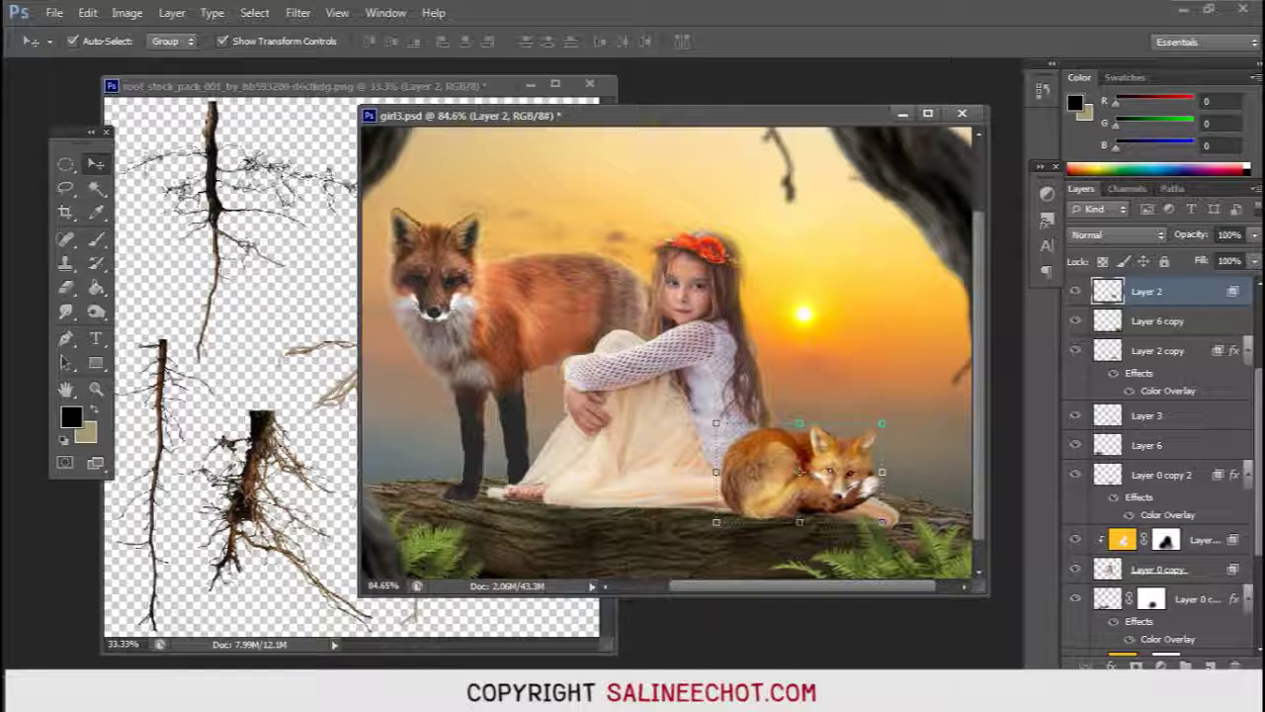
left_click(1111, 665)
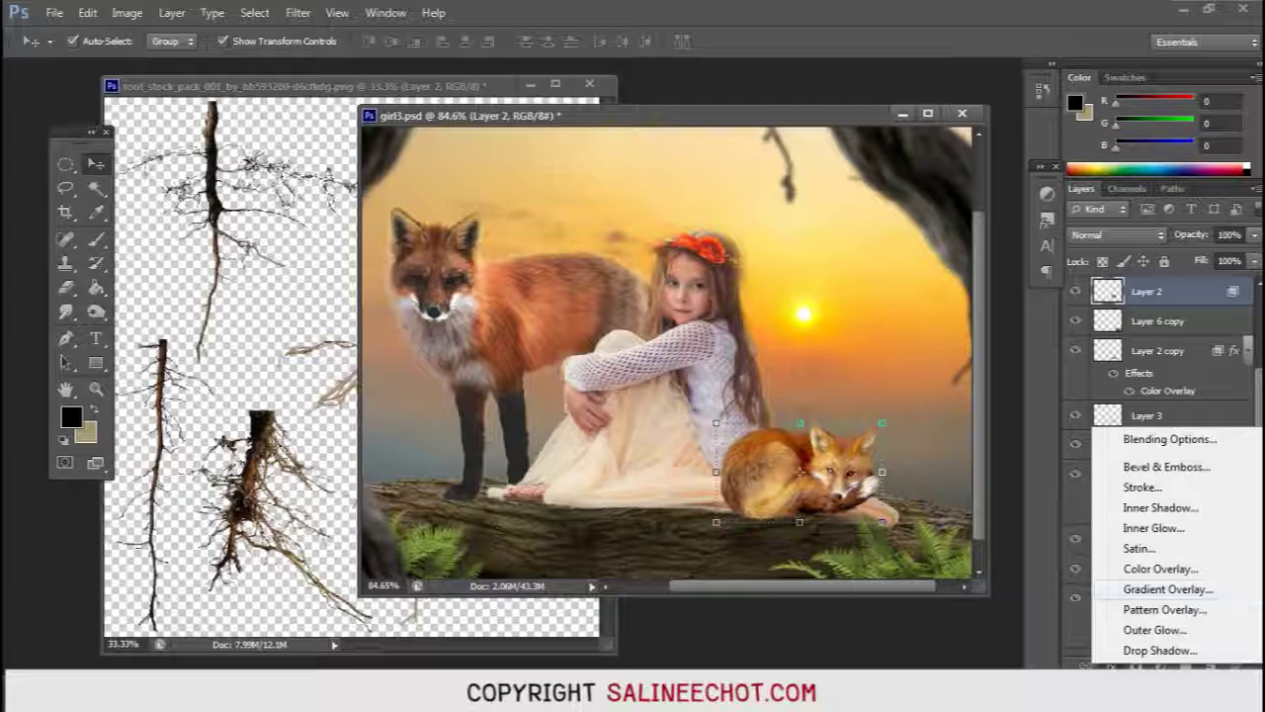
Step: Add an ffbf25 inner glow to the lying fox on Layer 2 and widen its size
left_click(1154, 528)
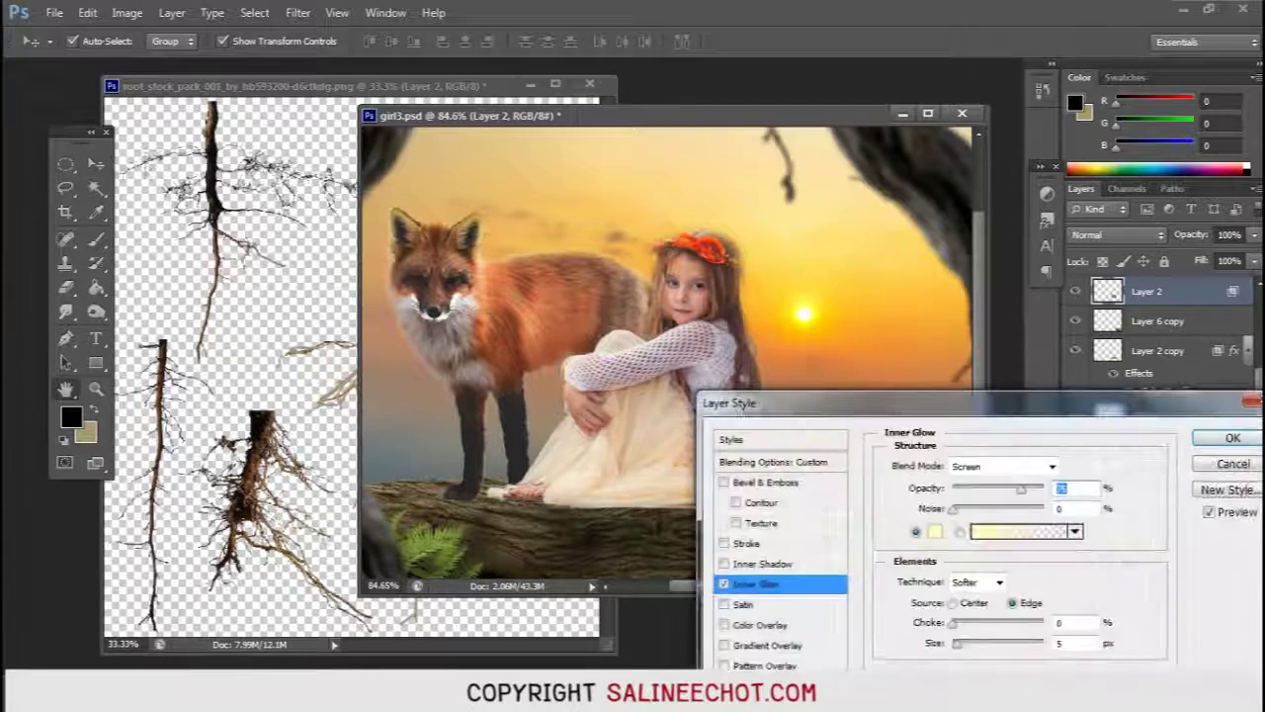
left_click(1023, 532)
double_click(1018, 549)
type("ffbf25")
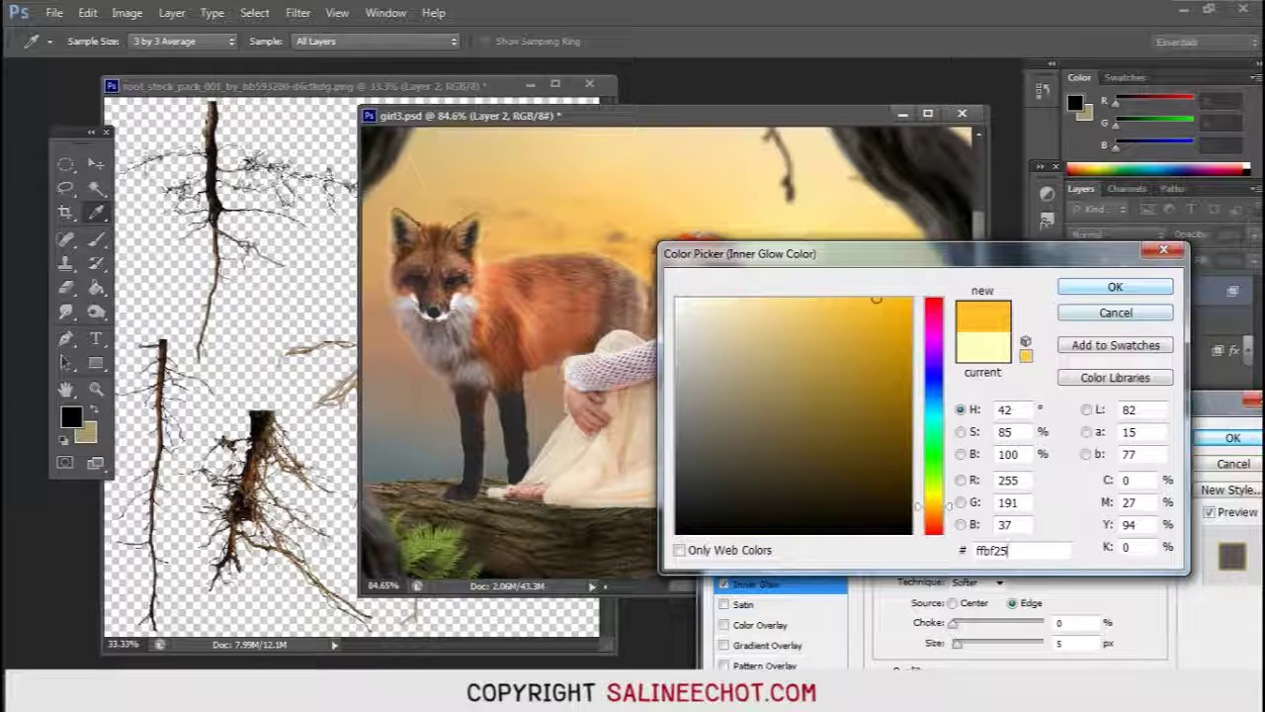
left_click(1115, 287)
left_click_drag(771, 402, 712, 264)
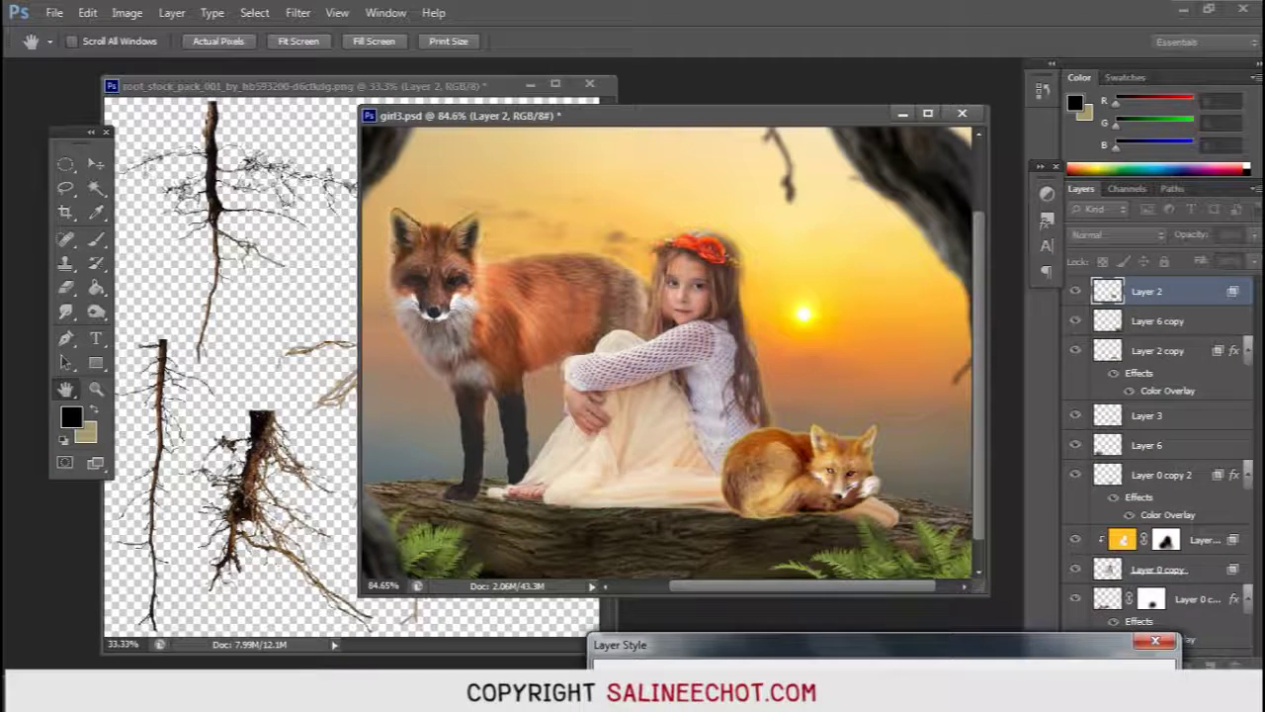
left_click_drag(898, 505, 902, 505)
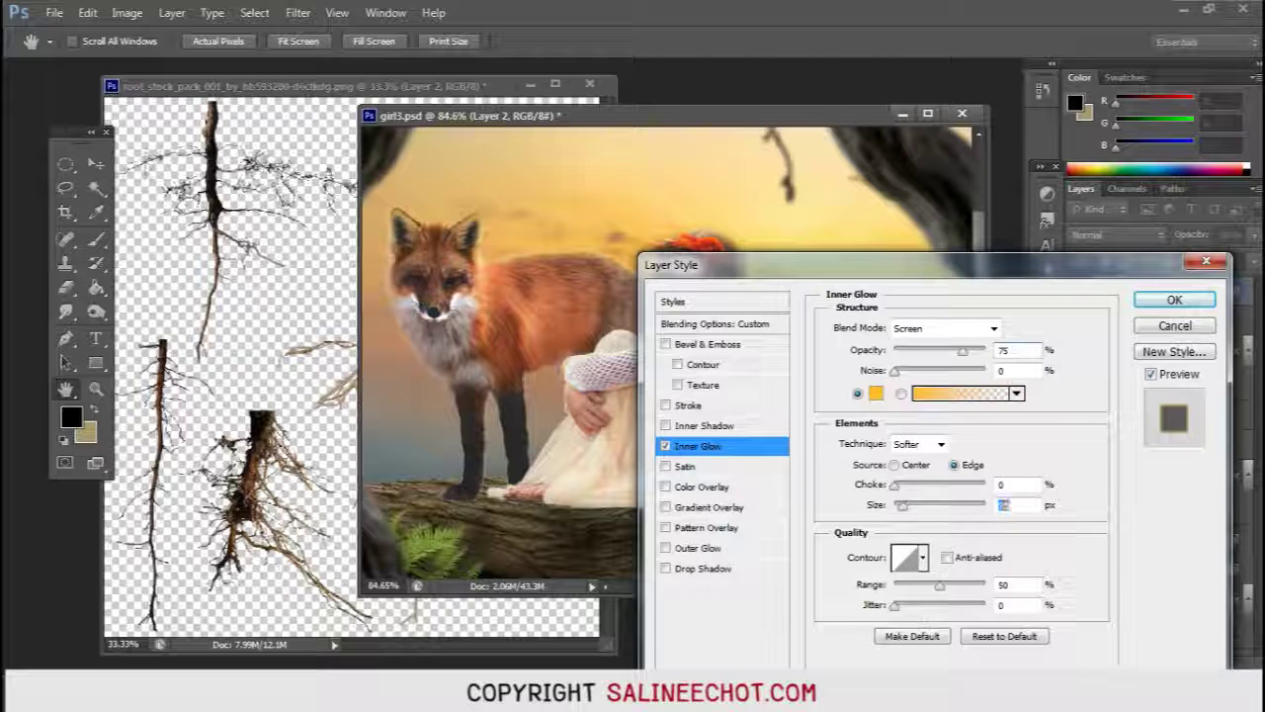
mouse_move(712, 264)
left_mouse_down()
mouse_move(623, 615)
mouse_move(715, 290)
left_mouse_up()
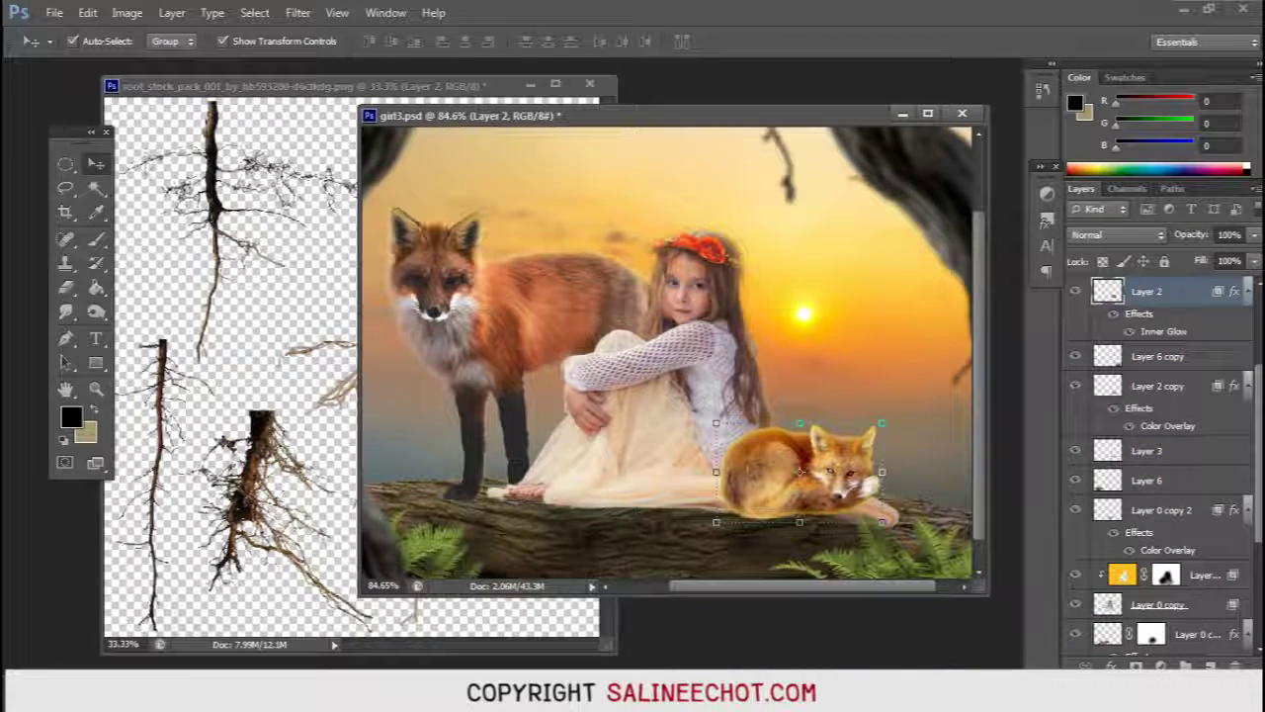
right_click(1186, 313)
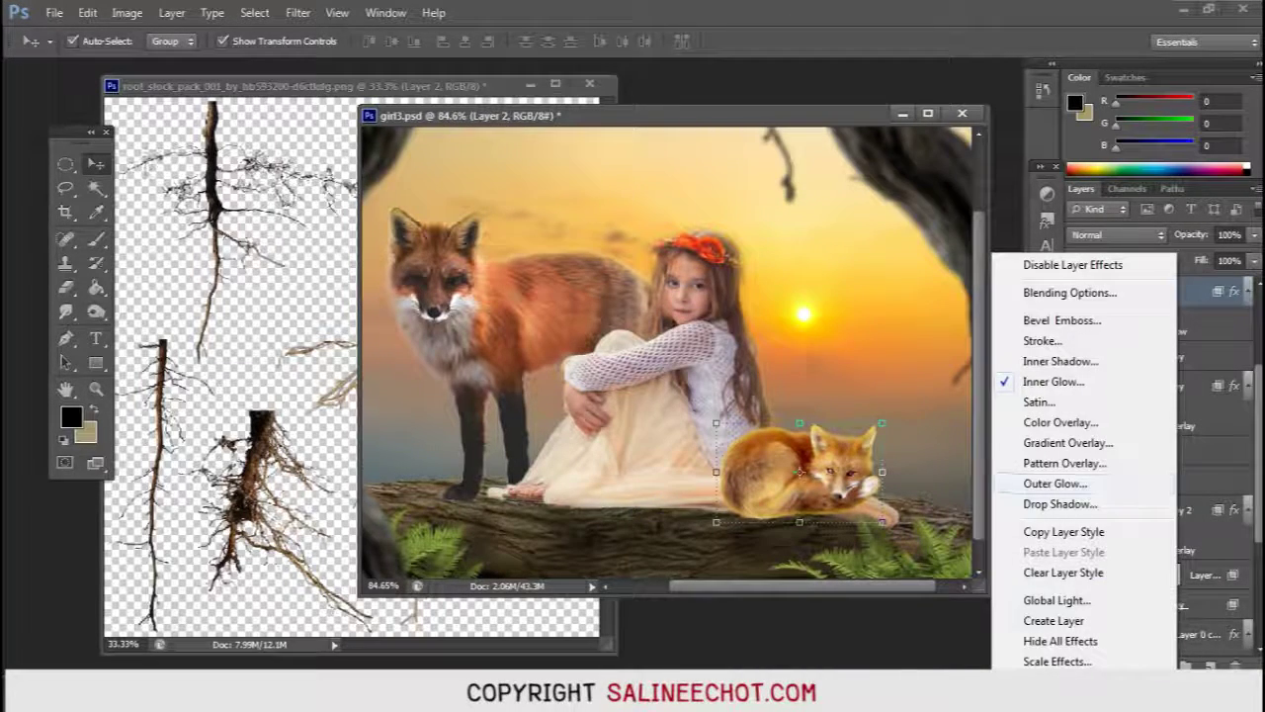
Step: Split the lying fox's glow into its own masked layer and paint it off the bottom edge
left_click(1054, 621)
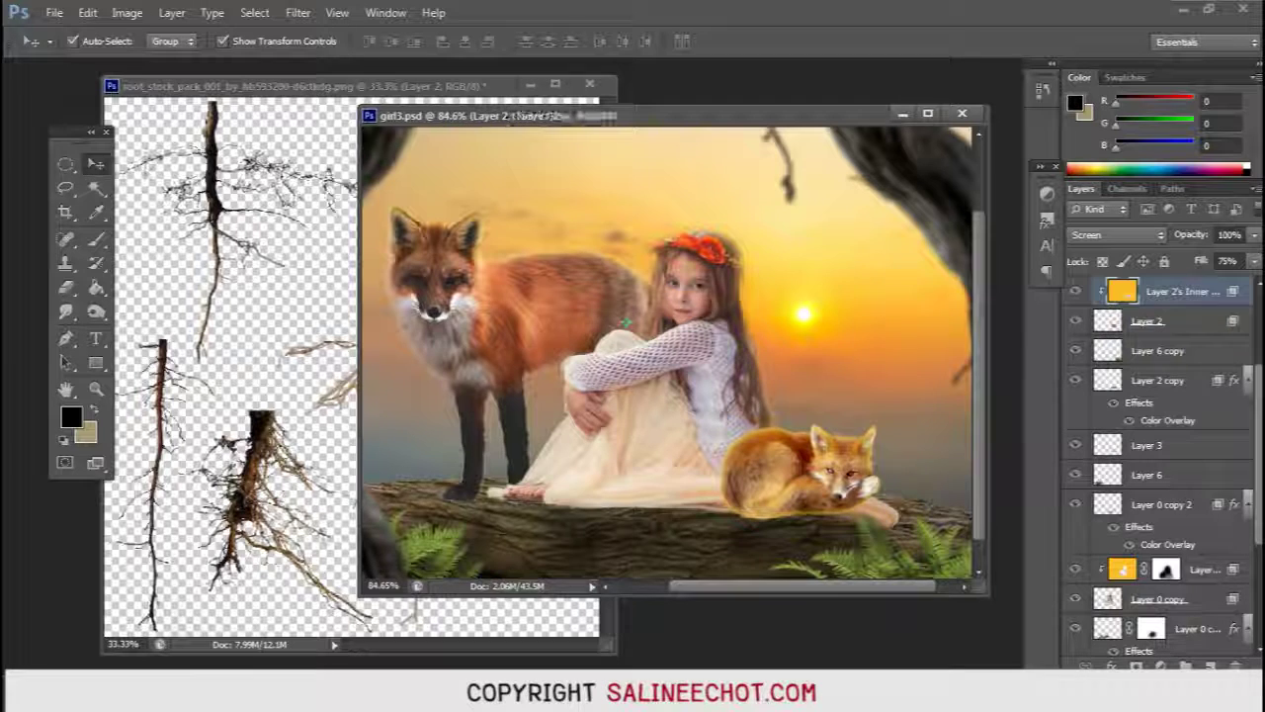
left_click(1135, 664)
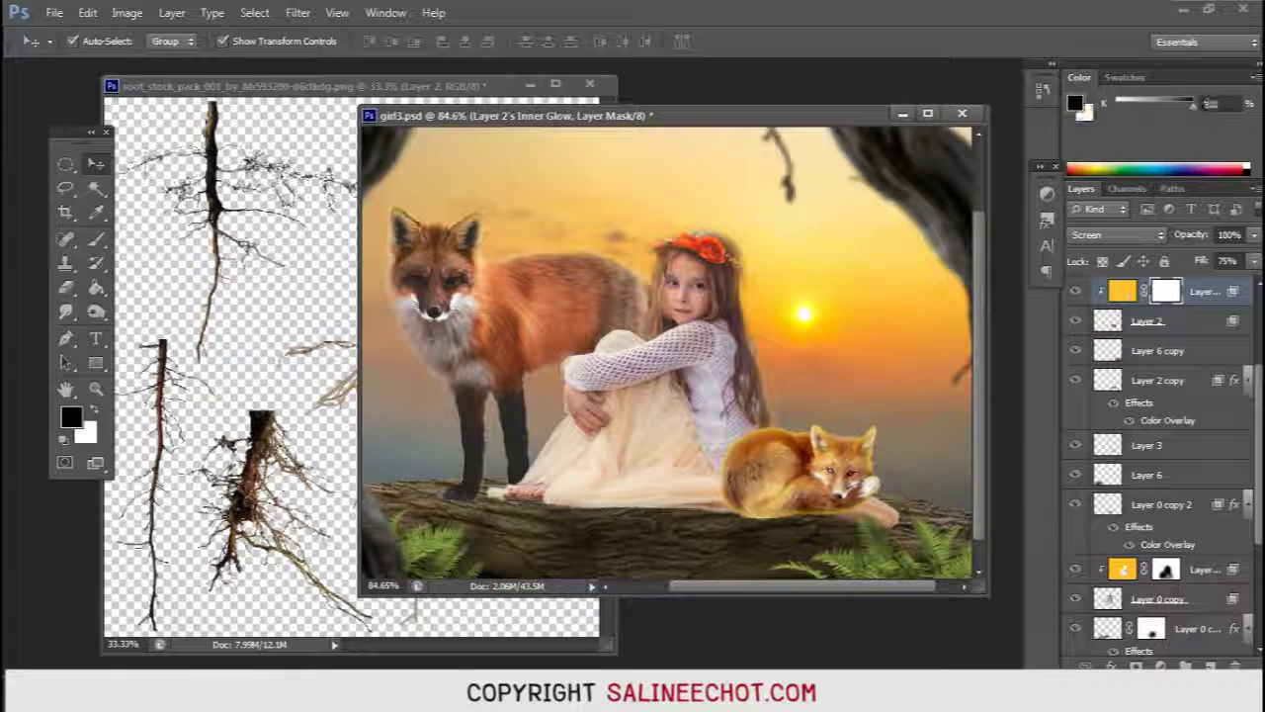
key("b")
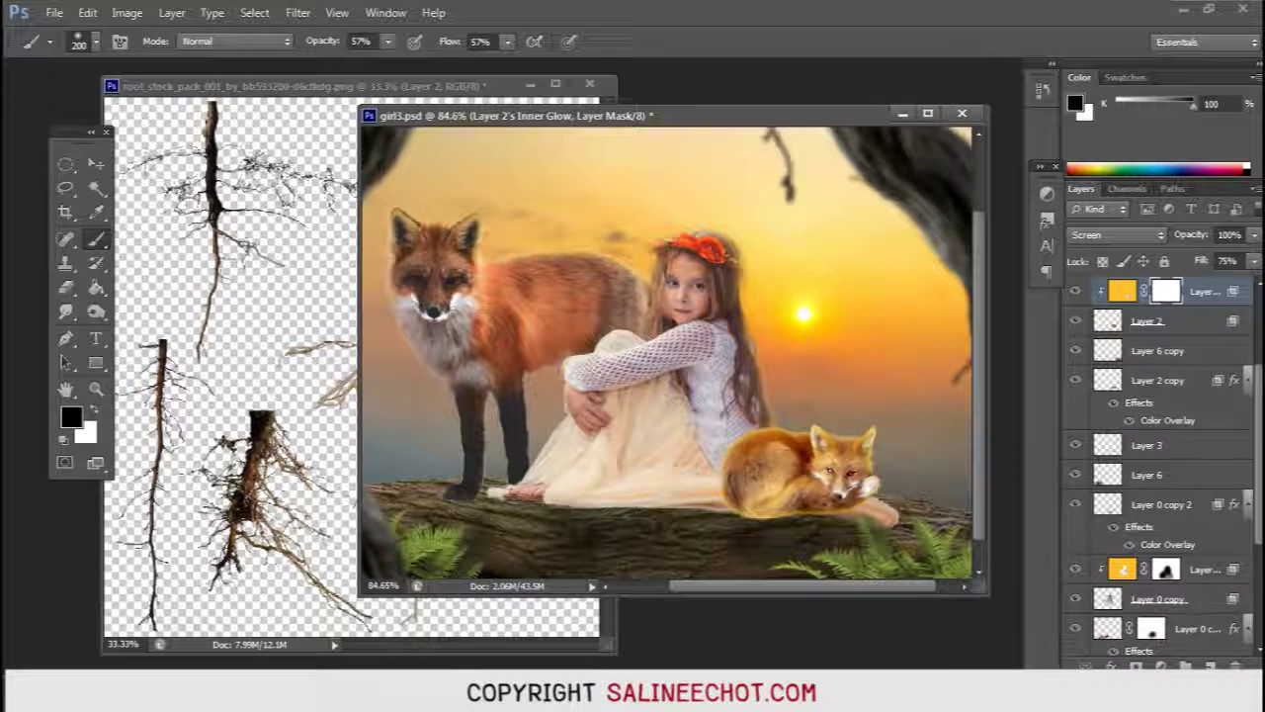
mouse_move(761, 514)
left_mouse_down()
mouse_move(865, 504)
mouse_move(795, 512)
mouse_move(729, 499)
mouse_move(731, 445)
left_mouse_up()
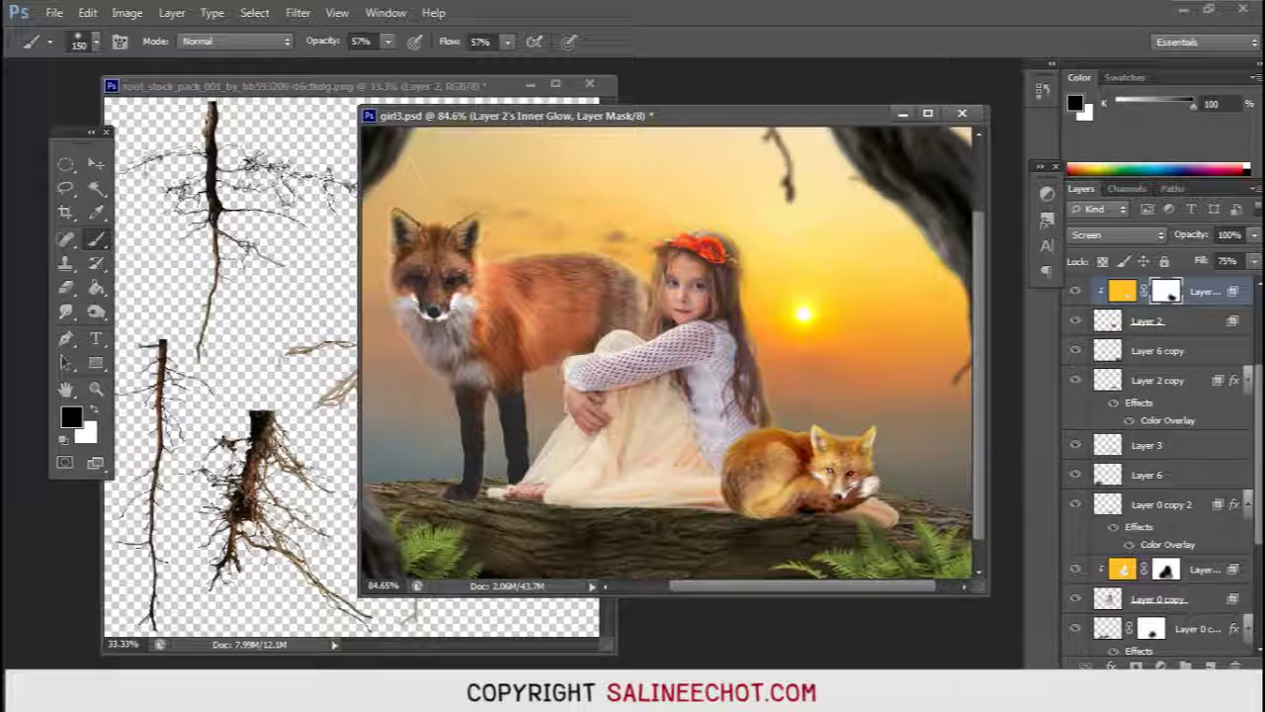
Step: Lower the lying fox's glow layer opacity to about 82% and fit the image on screen
left_click(1254, 234)
left_click_drag(1245, 256, 1239, 256)
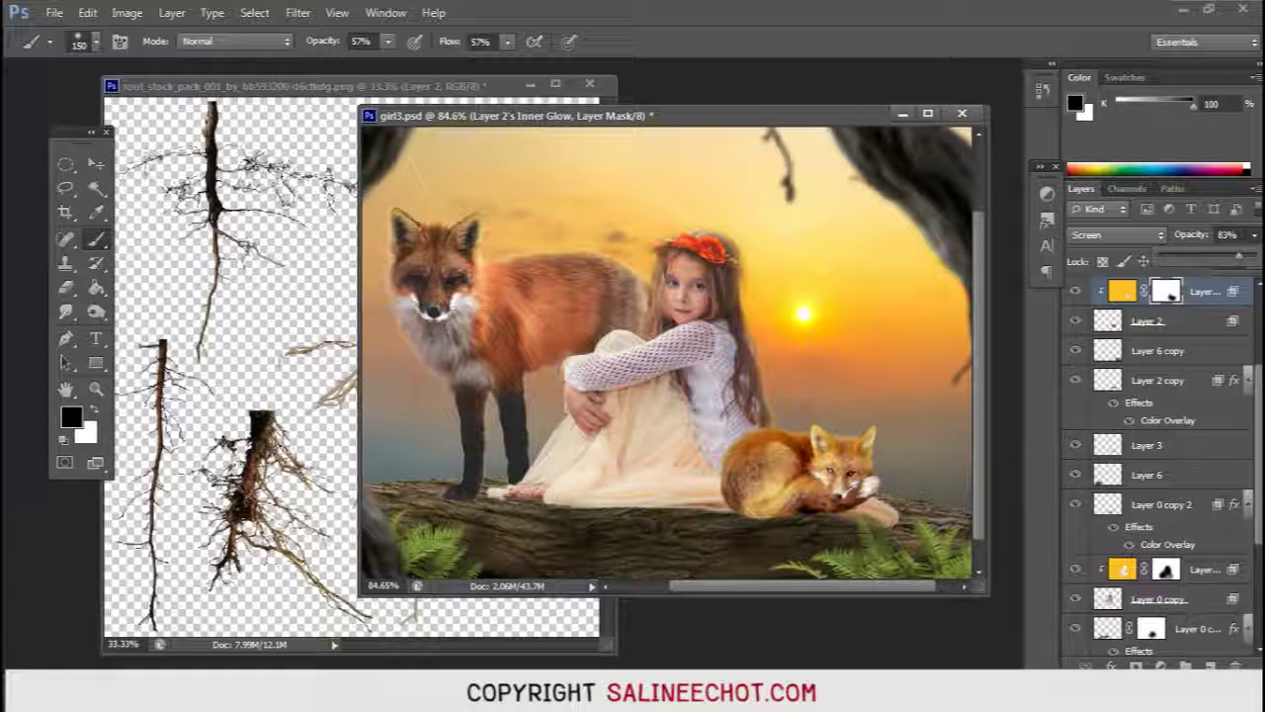
key("v")
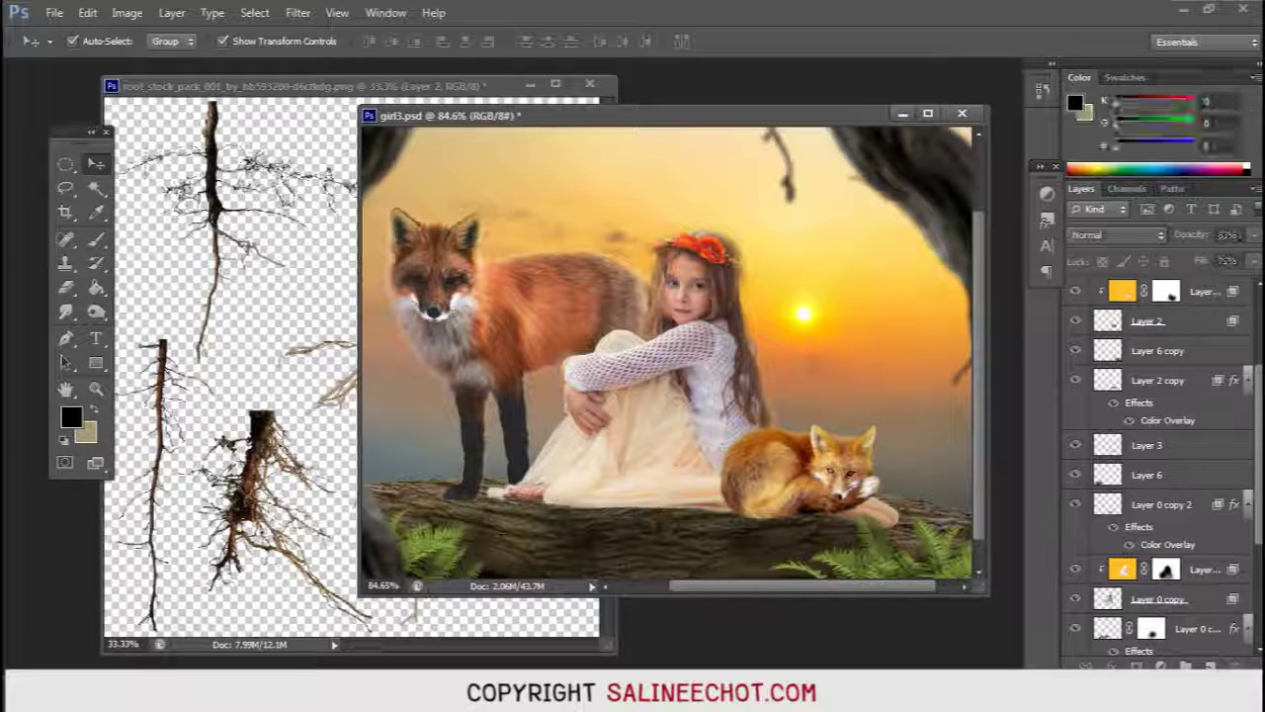
key("ctrl+0")
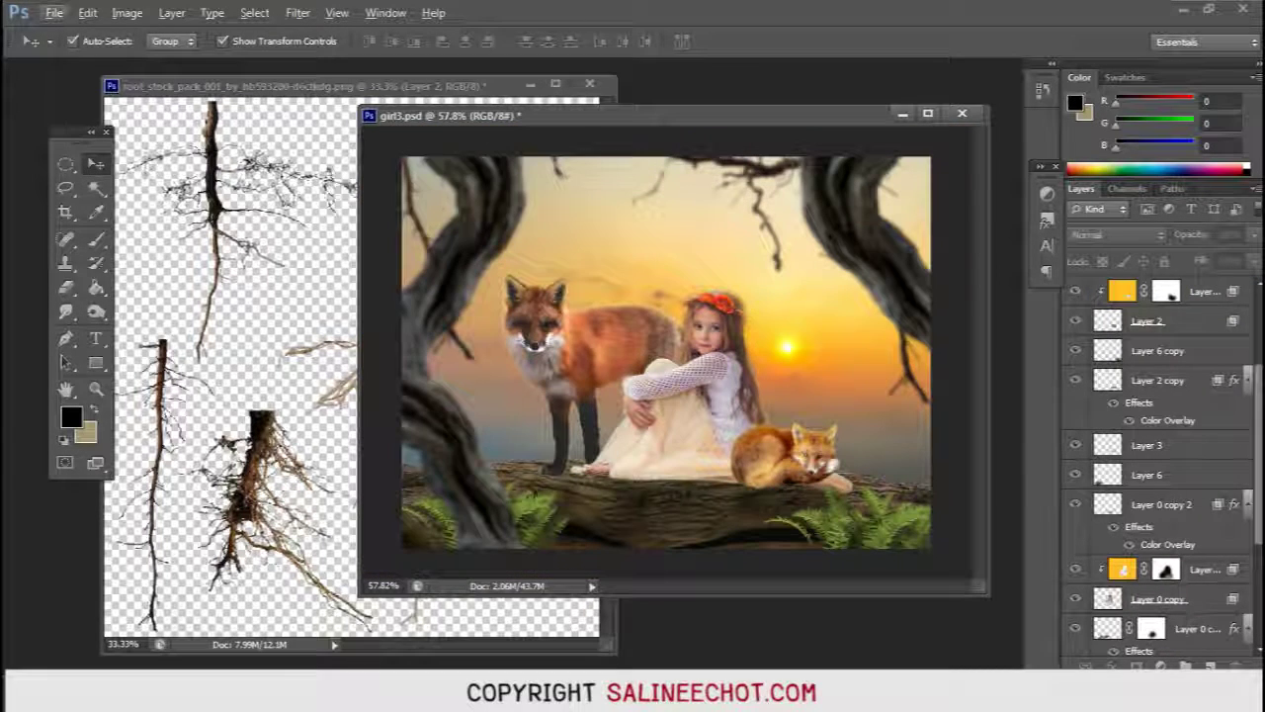
left_click(455, 348)
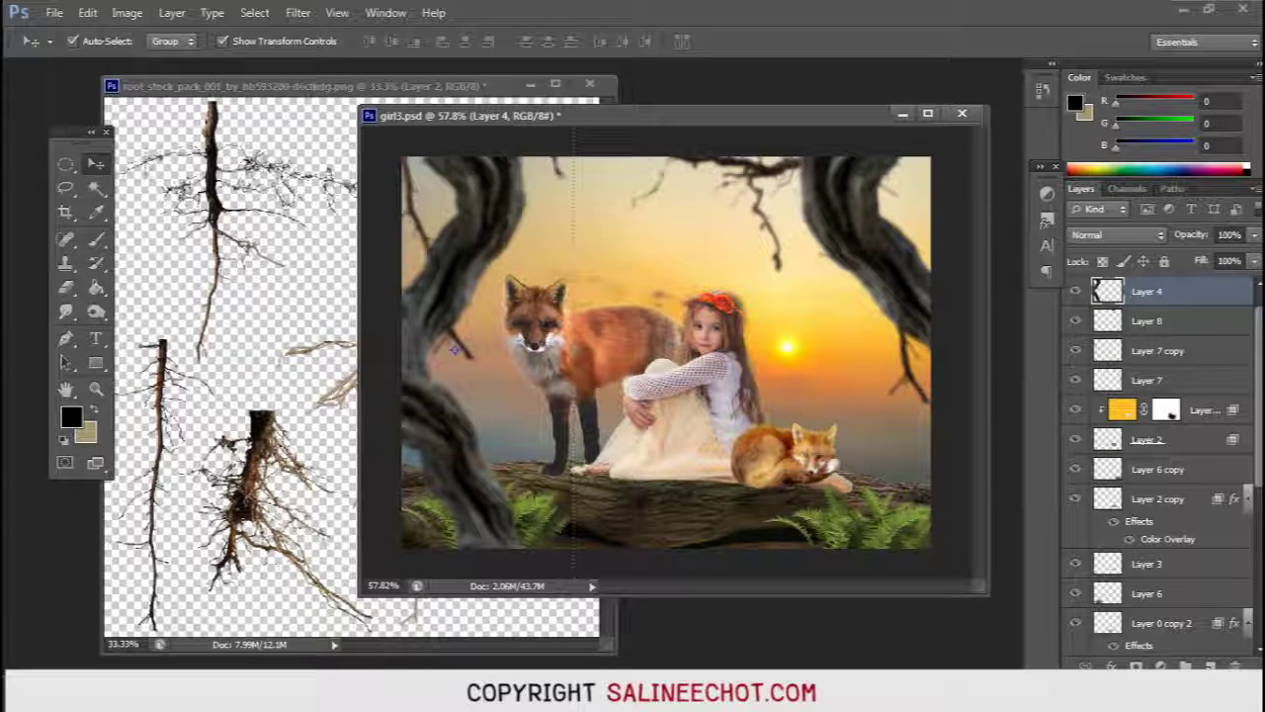
Step: Add an ffbf25 inner glow to the Layer 4 tree trunks with size just under 30
left_click(1111, 666)
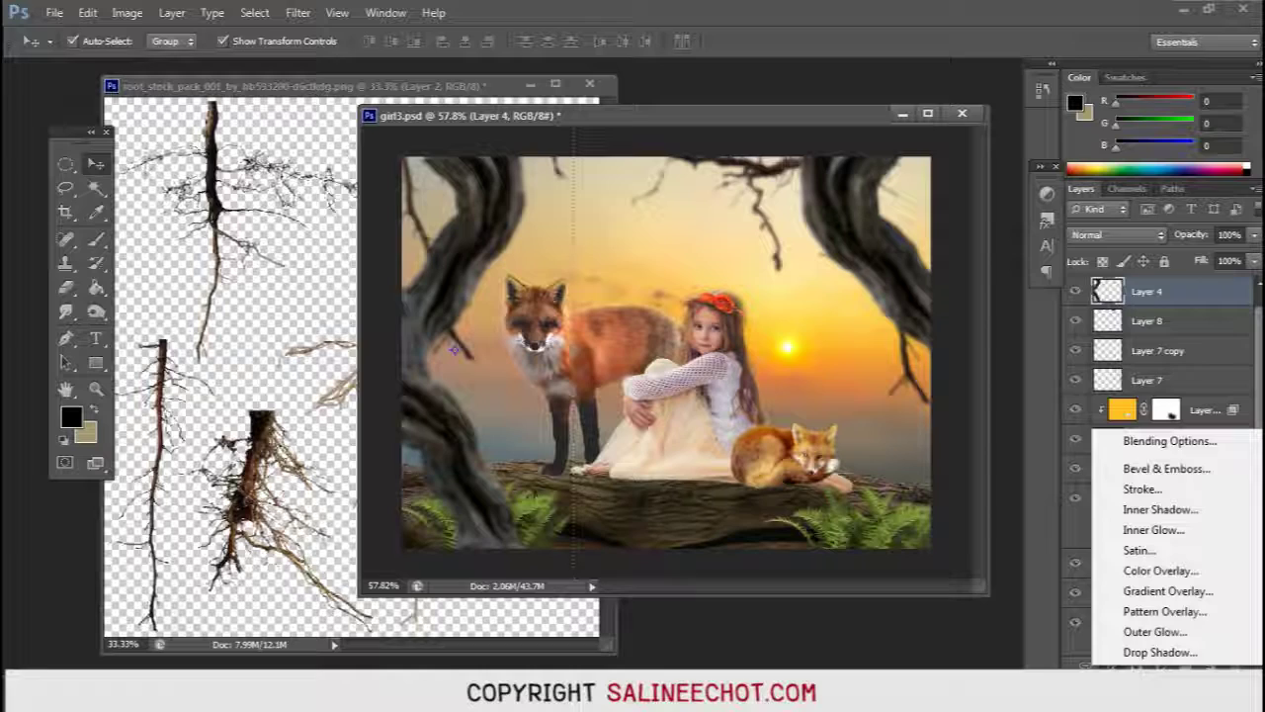
left_click(1153, 529)
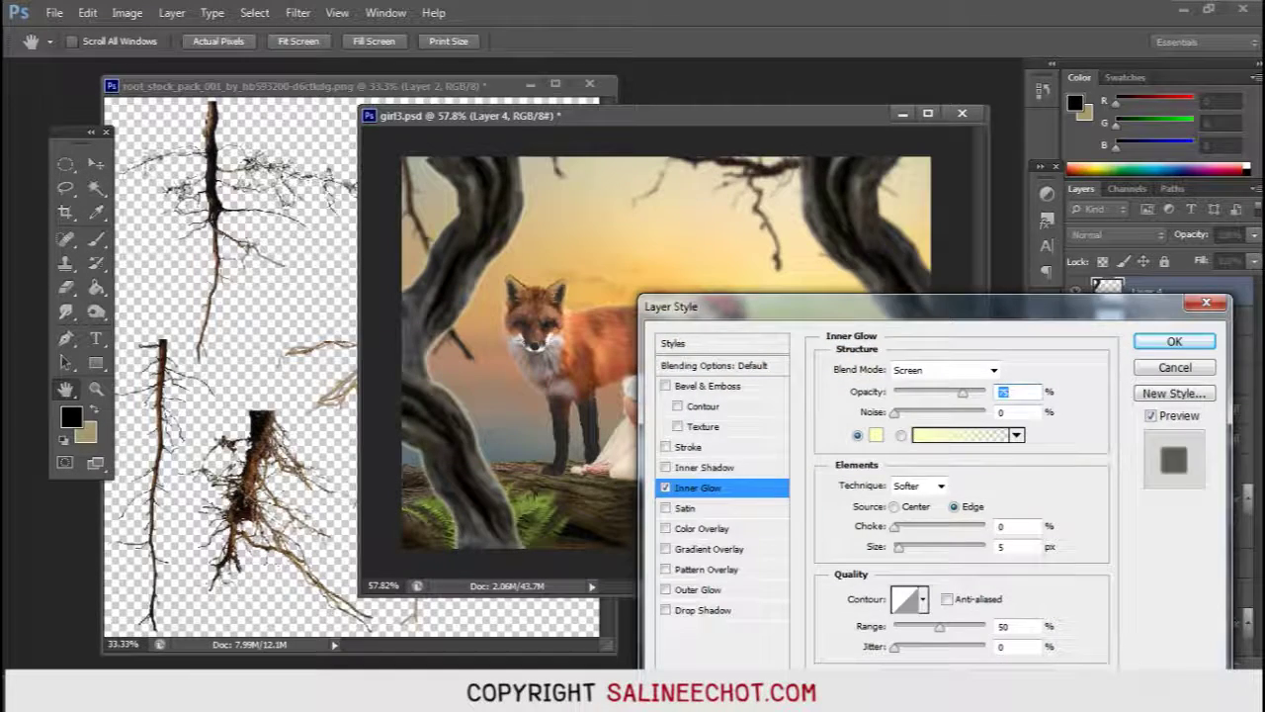
left_click(967, 435)
type("ffbf25")
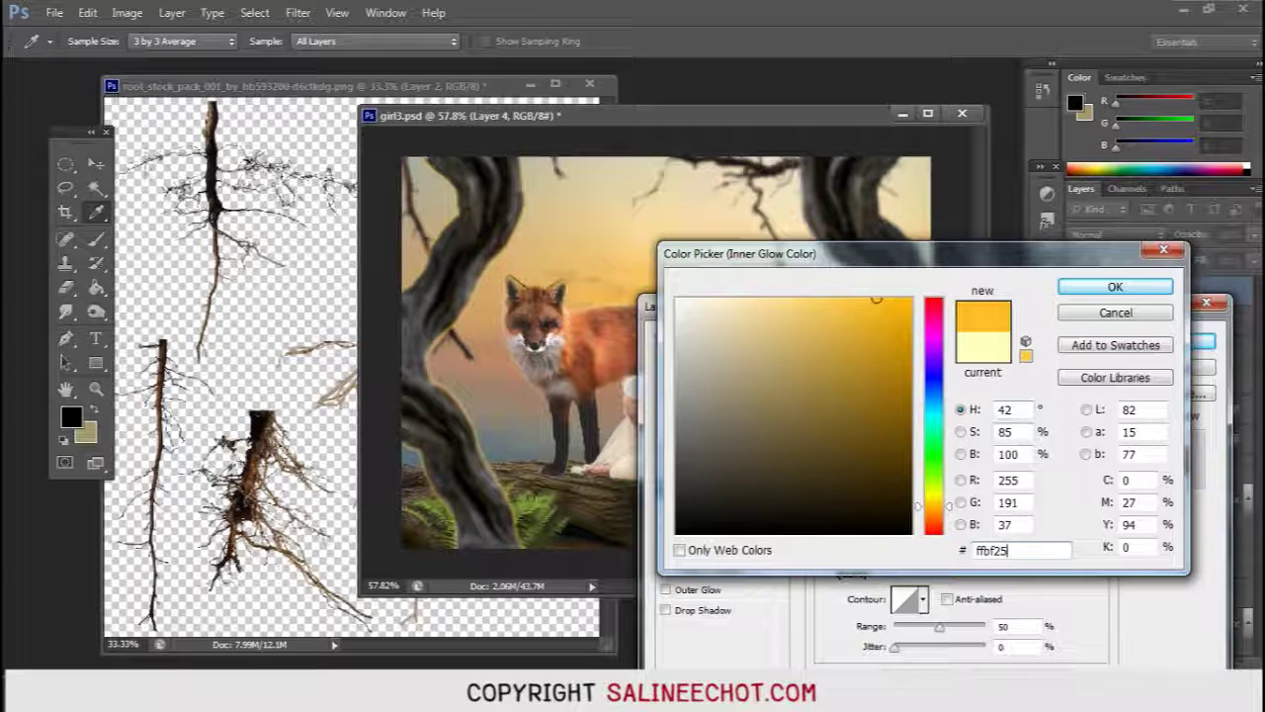
left_click(1115, 287)
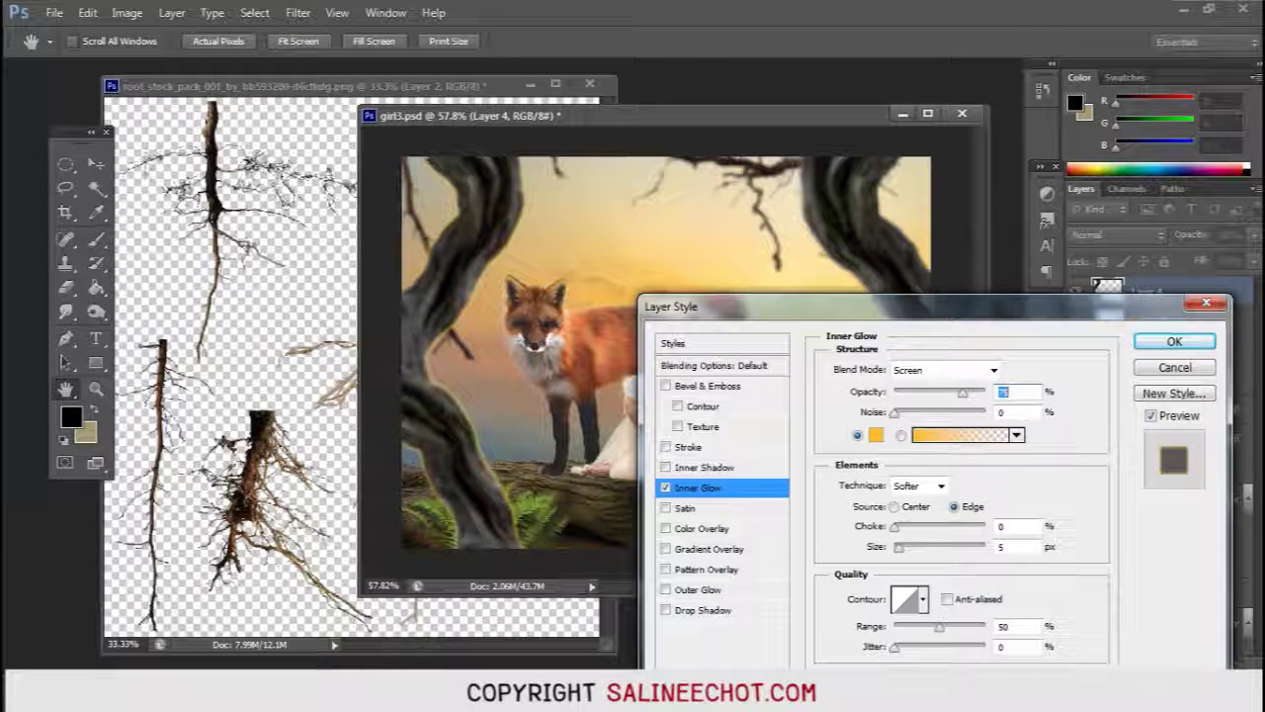
type("30")
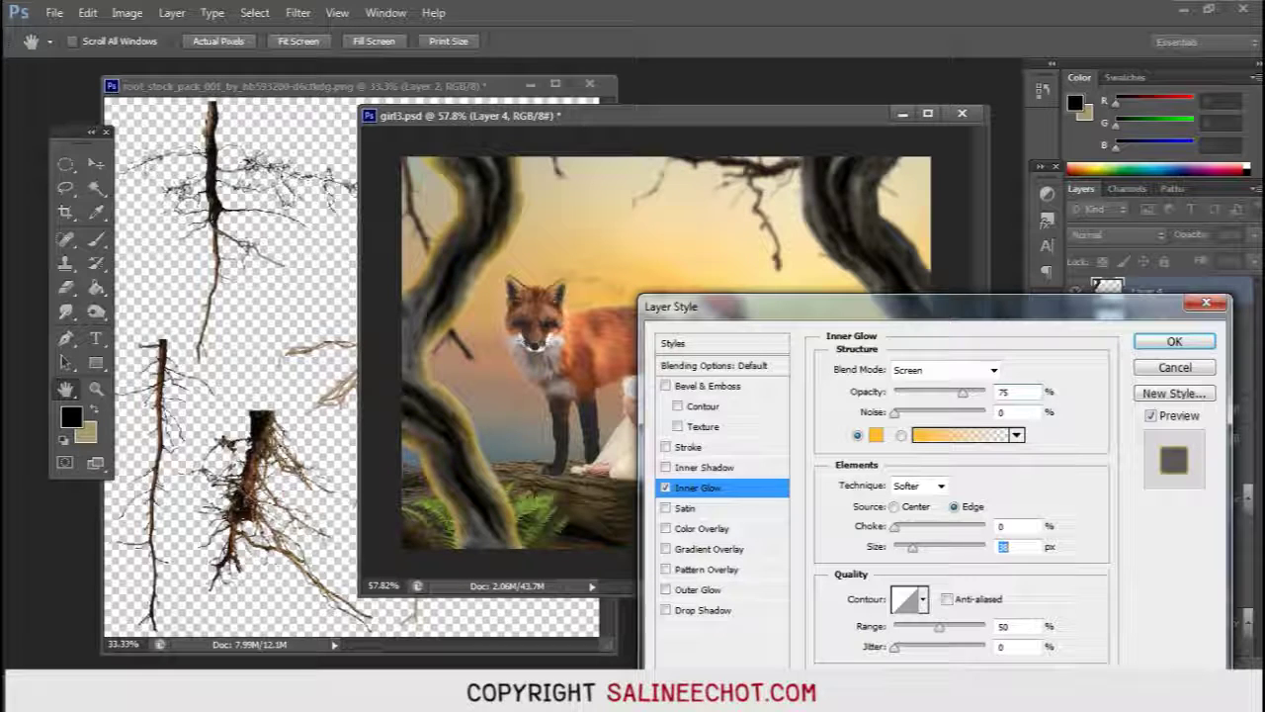
key("Down")
key("Down")
key("Down")
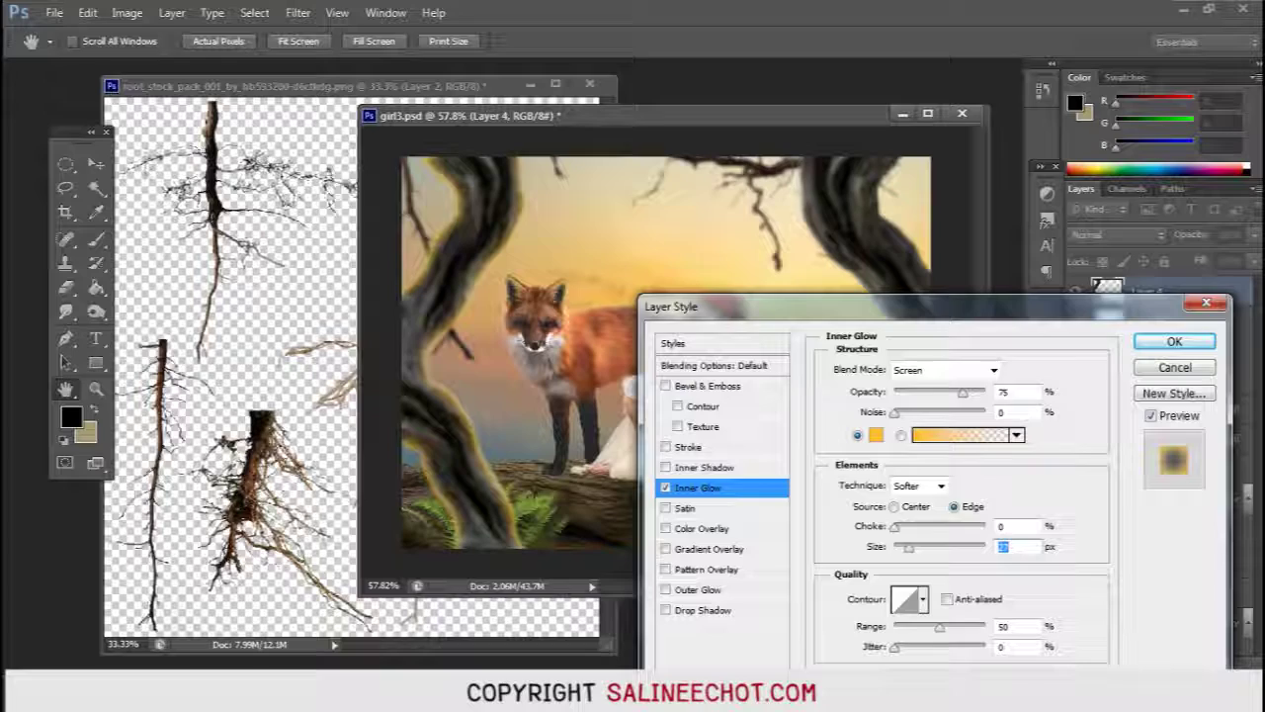
key("Return")
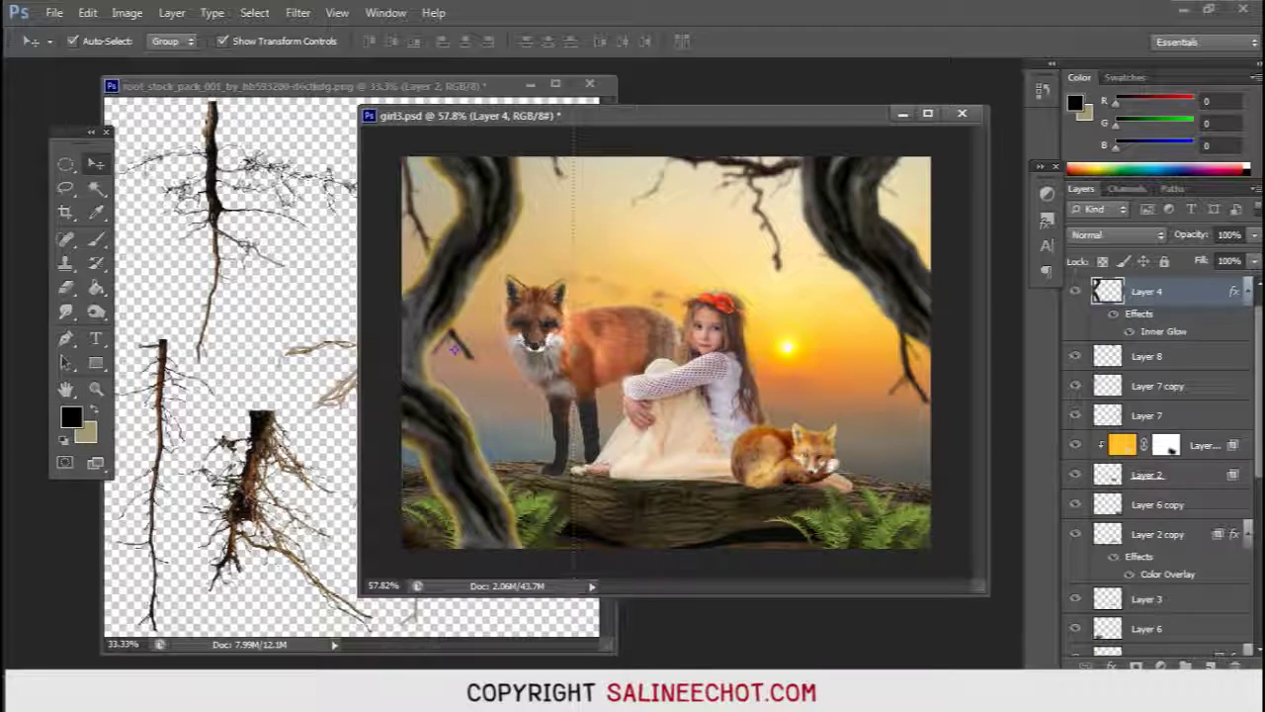
right_click(1181, 331)
Step: Split the trees' inner glow onto its own masked layer and paint it off the left trunk
left_click(1043, 621)
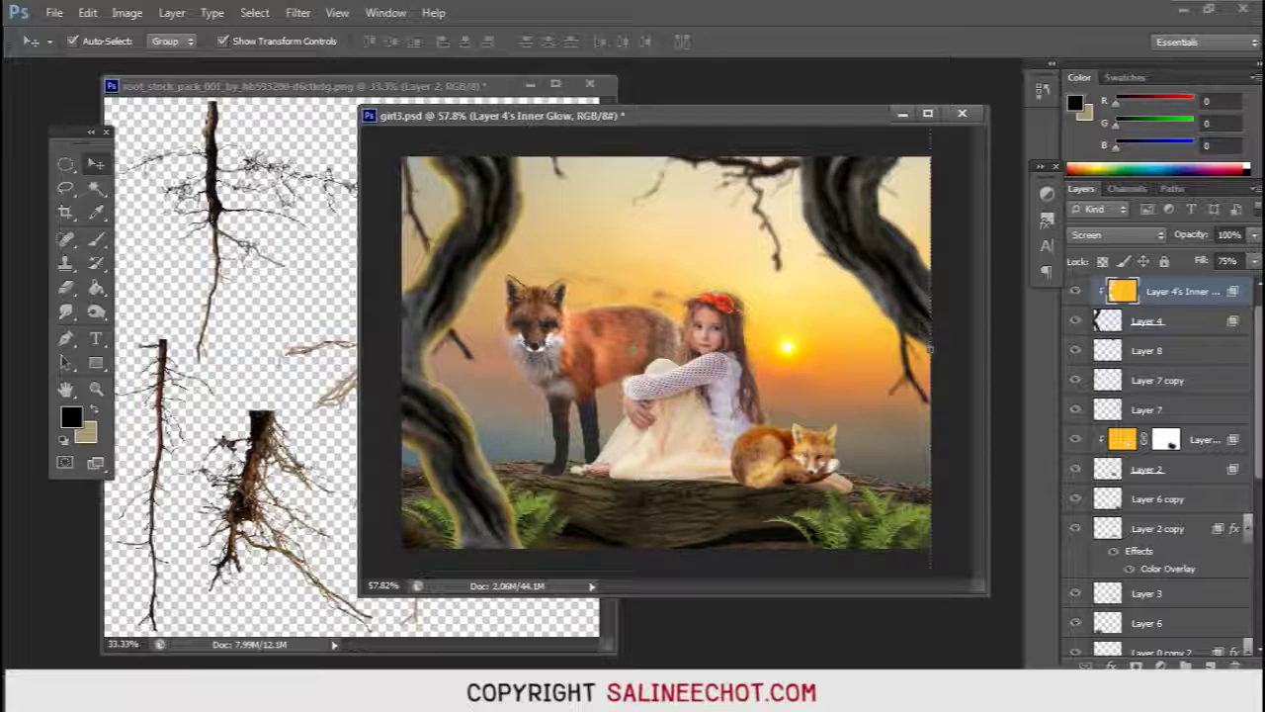
left_click(1136, 664)
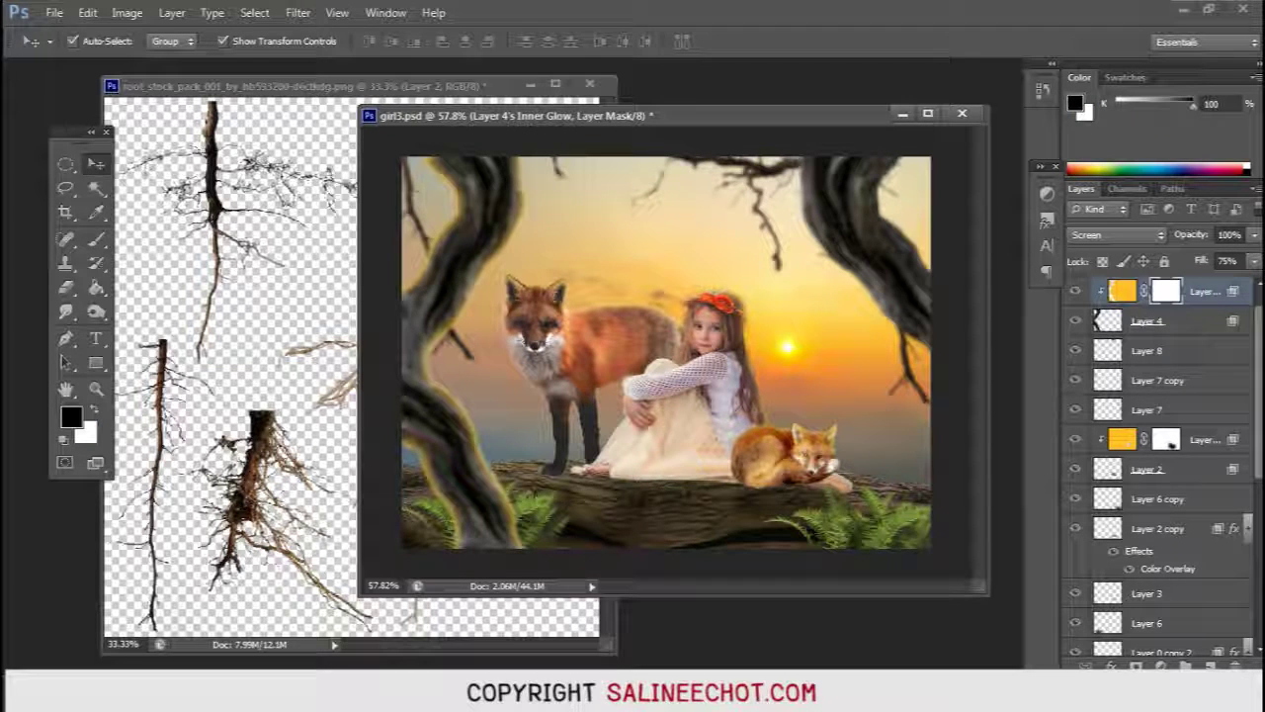
left_click(96, 239)
left_click_drag(444, 223, 444, 247)
mouse_move(435, 159)
left_mouse_down()
mouse_move(427, 276)
mouse_move(442, 160)
mouse_move(449, 241)
left_mouse_up()
left_click_drag(417, 285, 403, 299)
left_click_drag(425, 463, 461, 545)
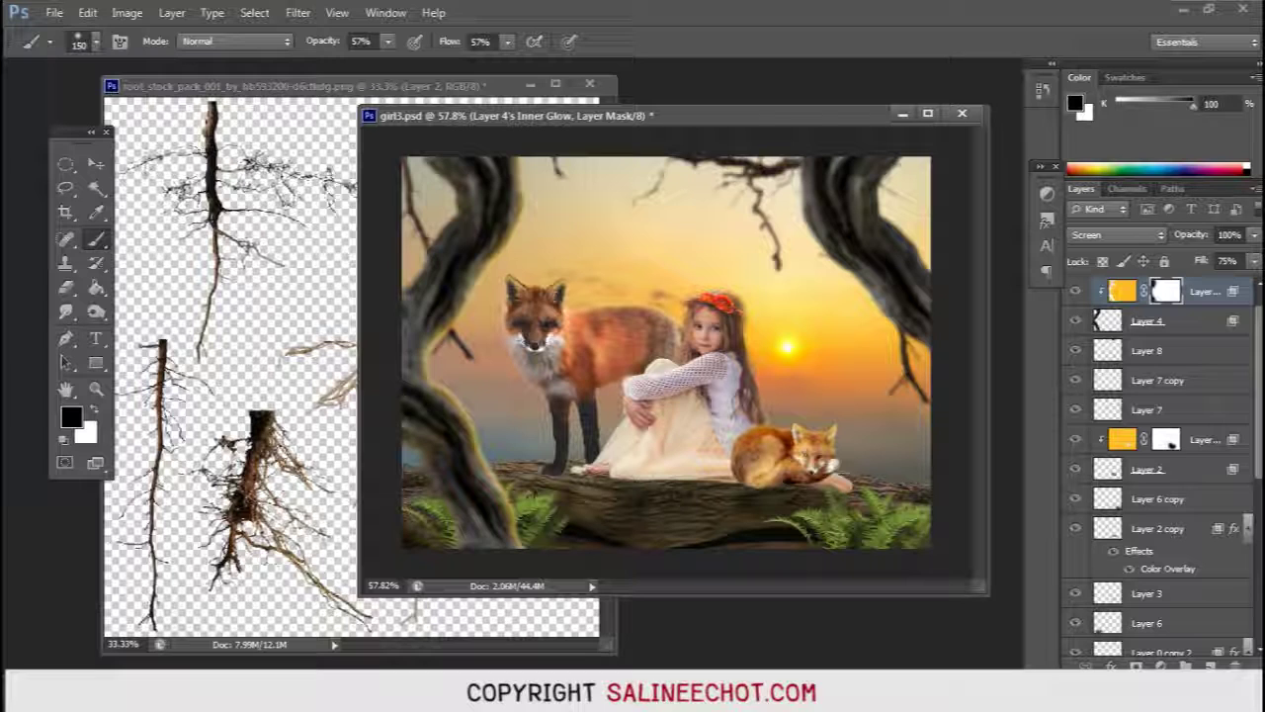
Step: Lower the trees' glow layer opacity and Alt-drag Layer 4 into Layer 4 copy 2
left_click(1253, 234)
mouse_move(1251, 255)
left_mouse_down()
mouse_move(1206, 255)
mouse_move(1224, 255)
left_mouse_up()
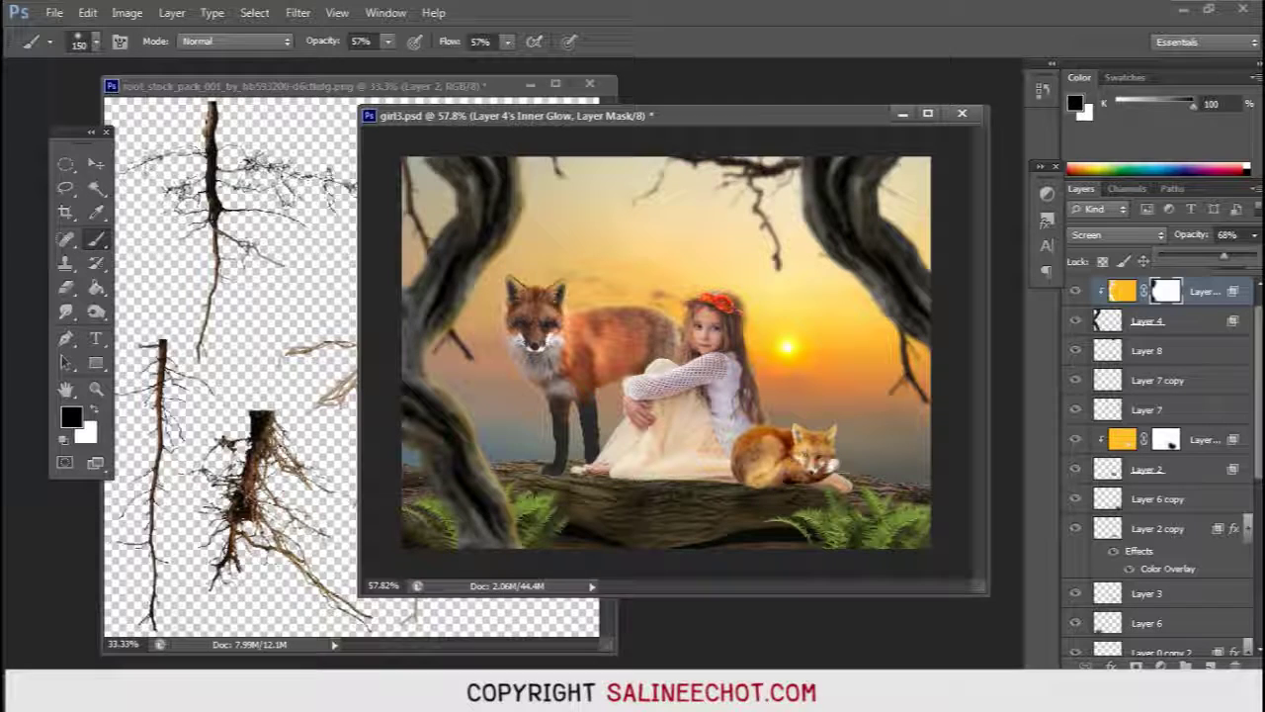
left_click(96, 163)
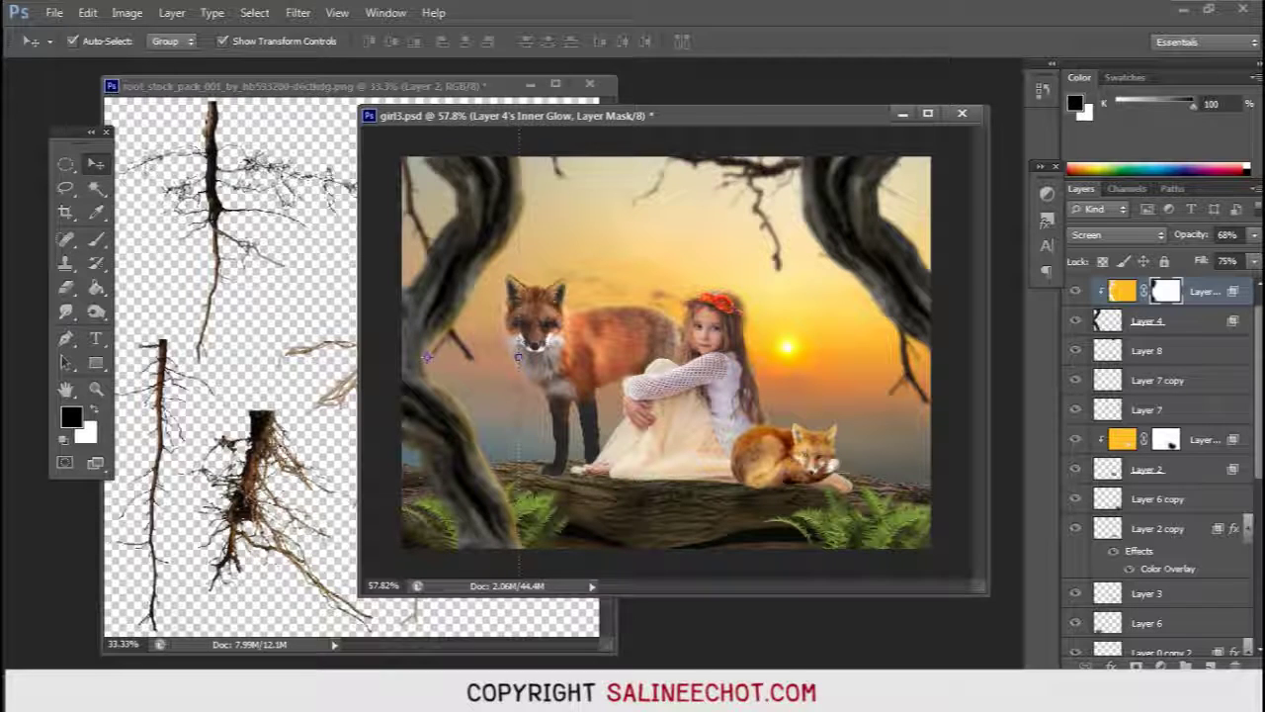
left_click_drag(427, 358, 902, 257)
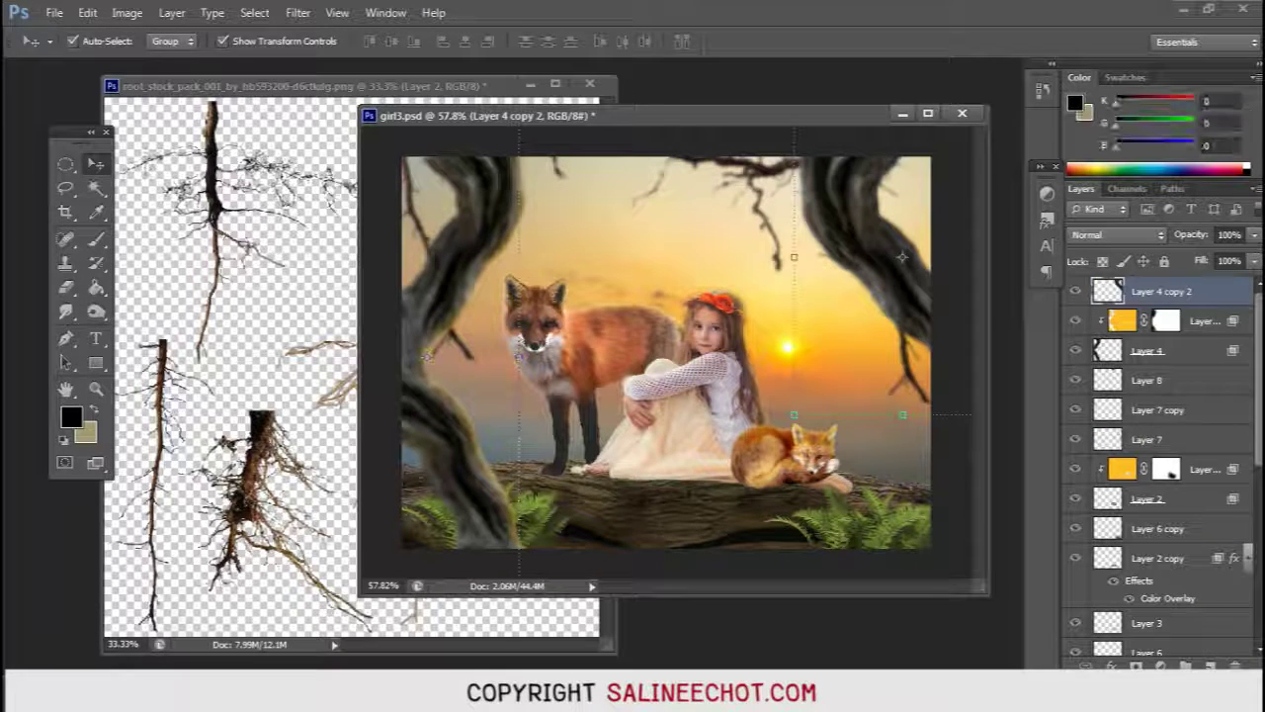
Step: Add an orange ffbf25 Inner Glow, Screen mode at 75% opacity, to Layer 4 copy 2
left_click(1111, 666)
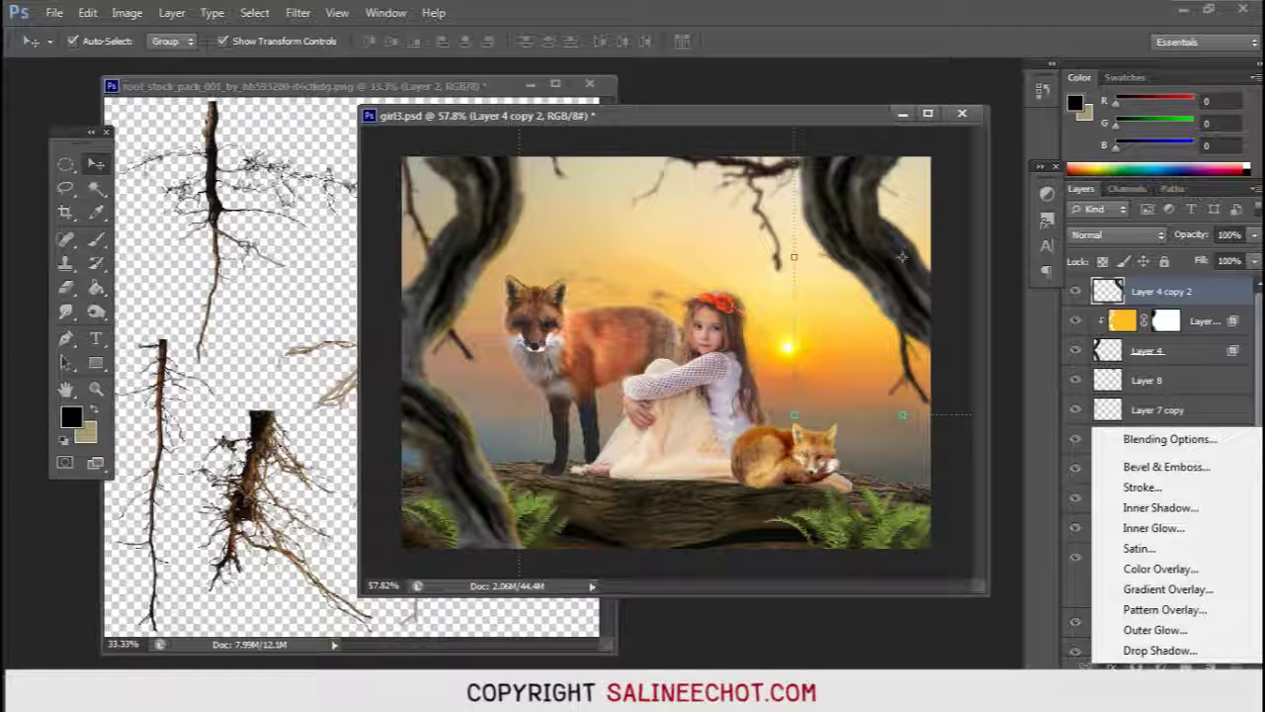
left_click(1153, 528)
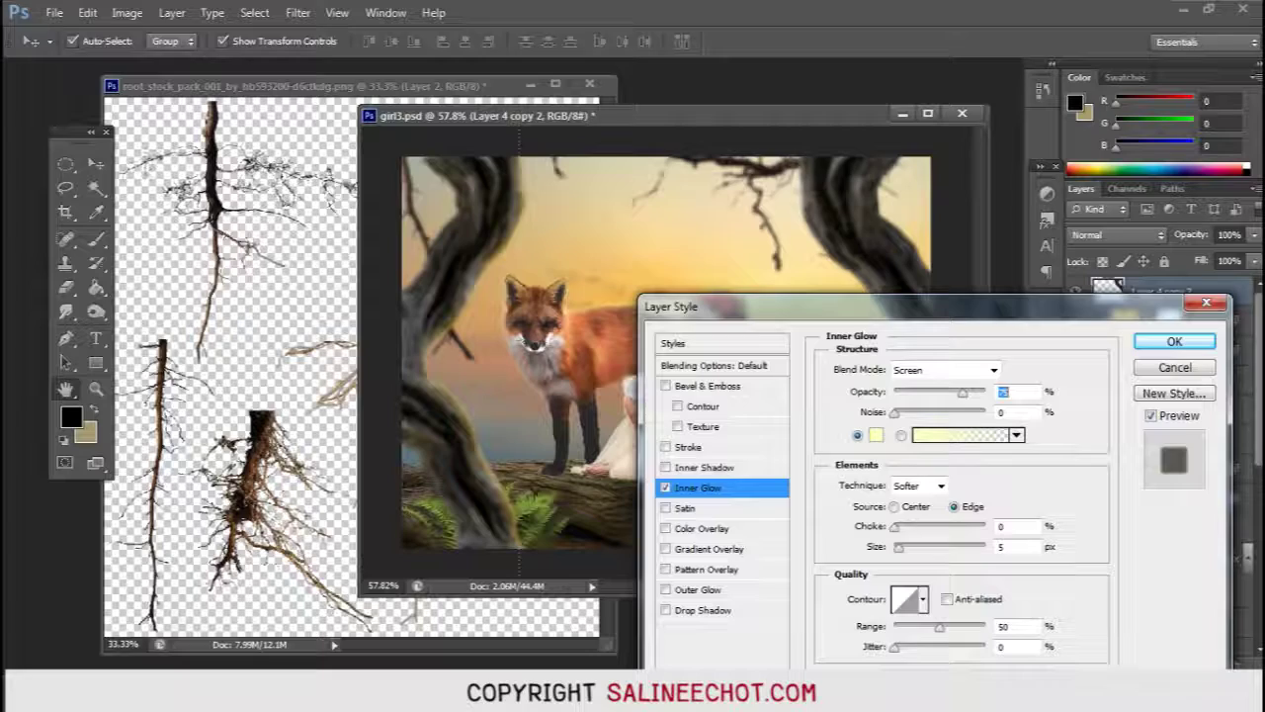
left_click(876, 435)
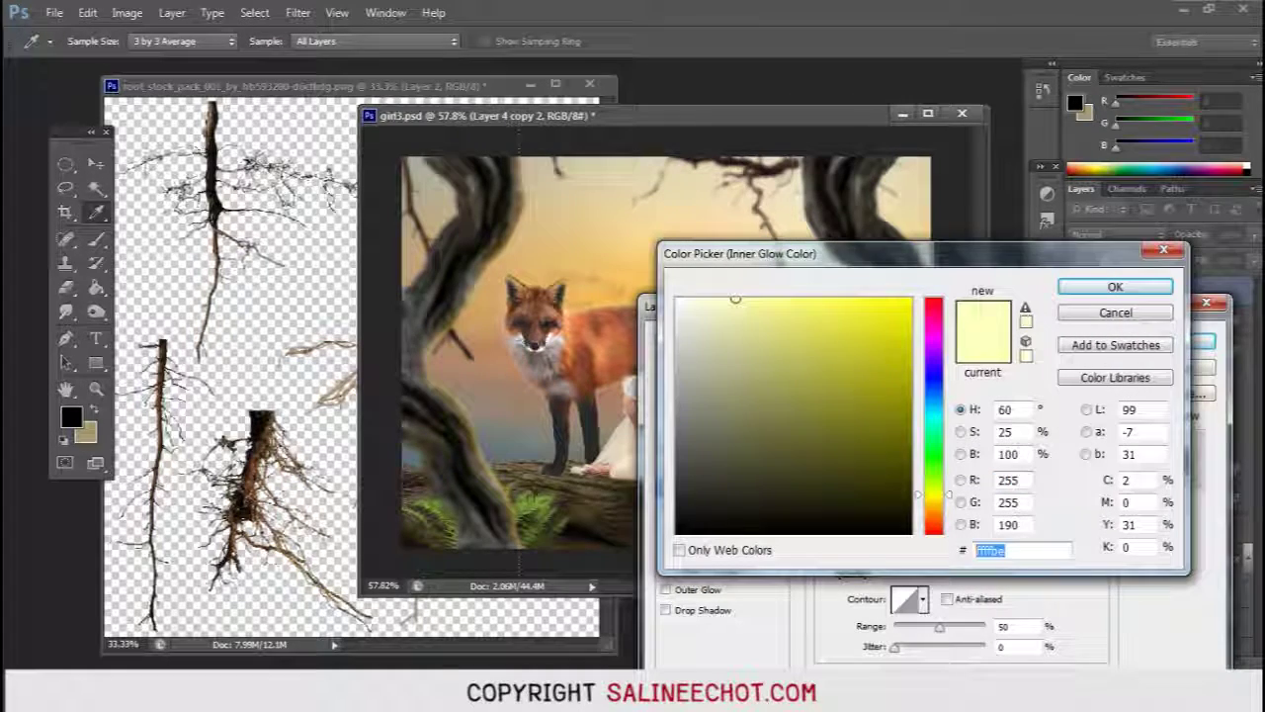
type("ffbf25")
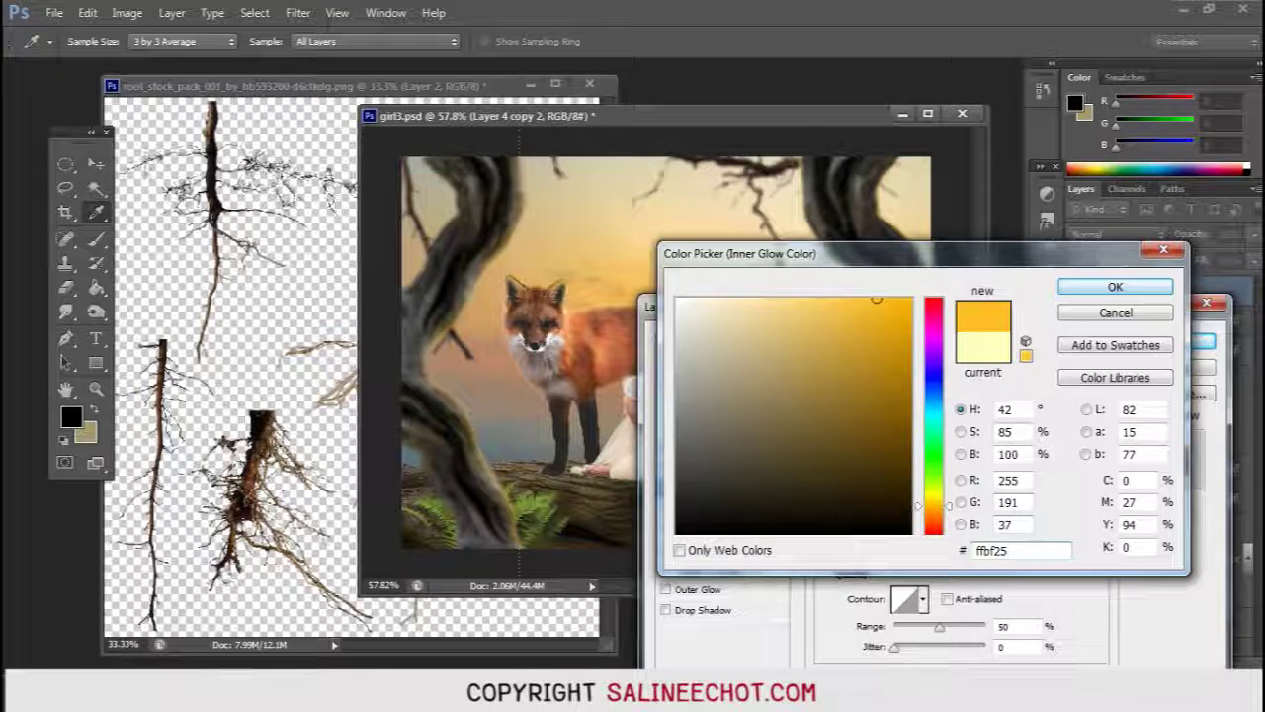
key("Return")
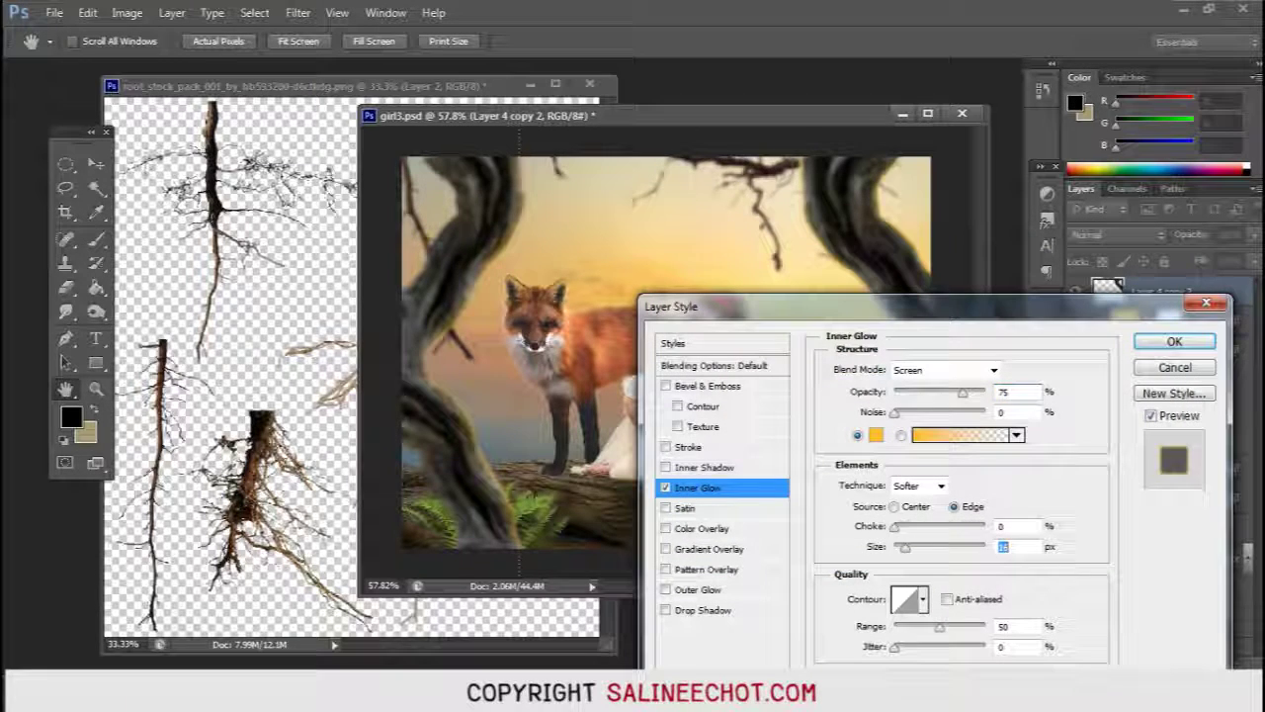
key("Return")
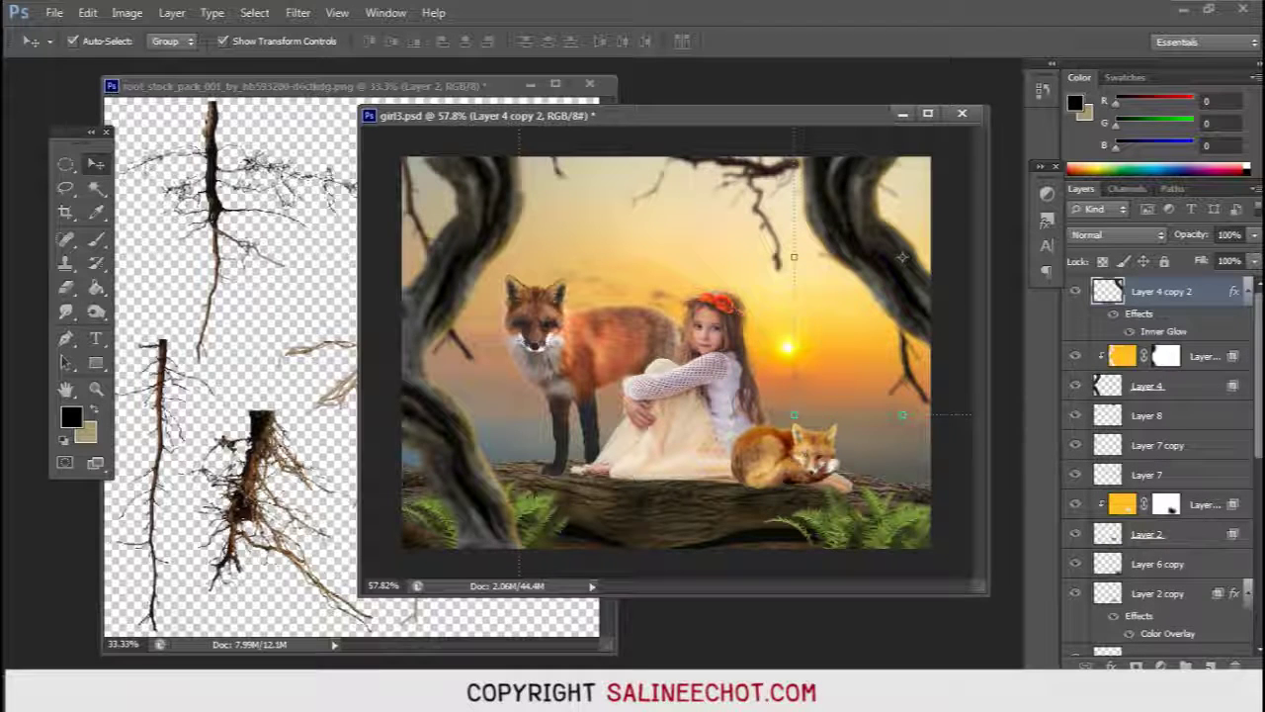
Step: Deselect layers to judge the glow, then select the Layer 0 copy layer
key("ctrl+alt+a")
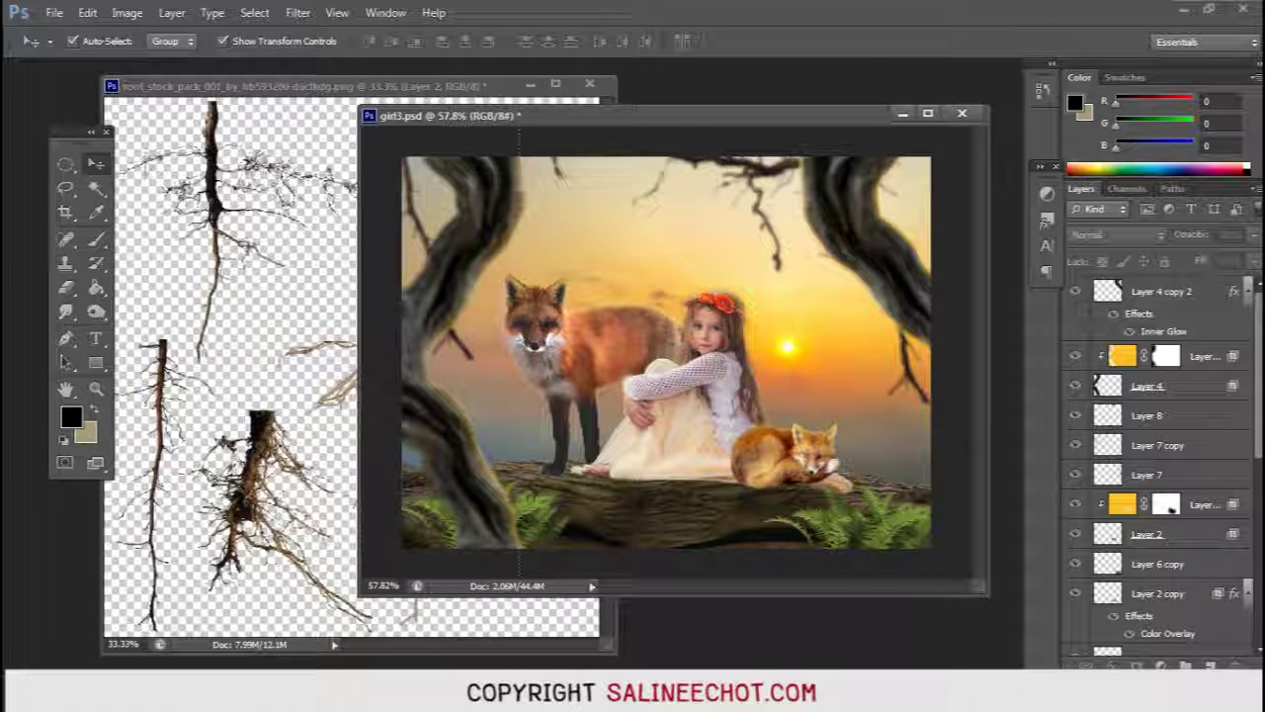
scroll(665, 352, "down", 1)
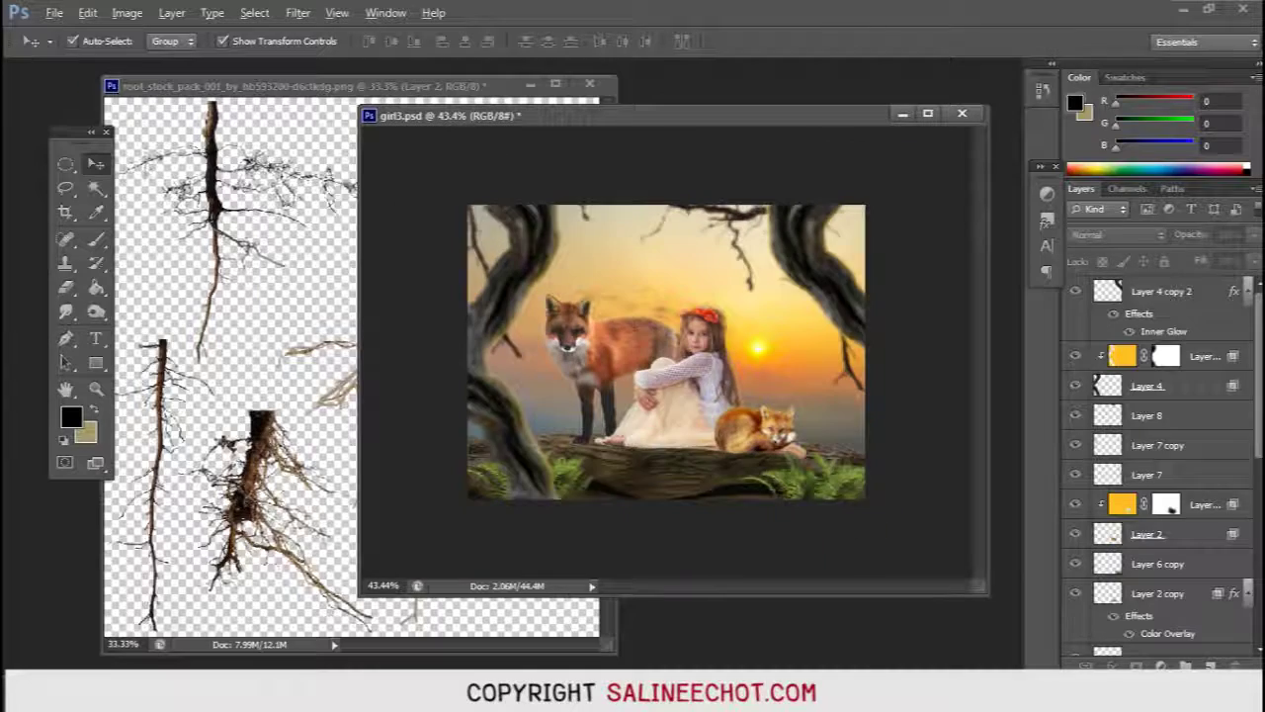
scroll(665, 351, "down", 1)
scroll(659, 354, "up", 1)
scroll(660, 354, "up", 1)
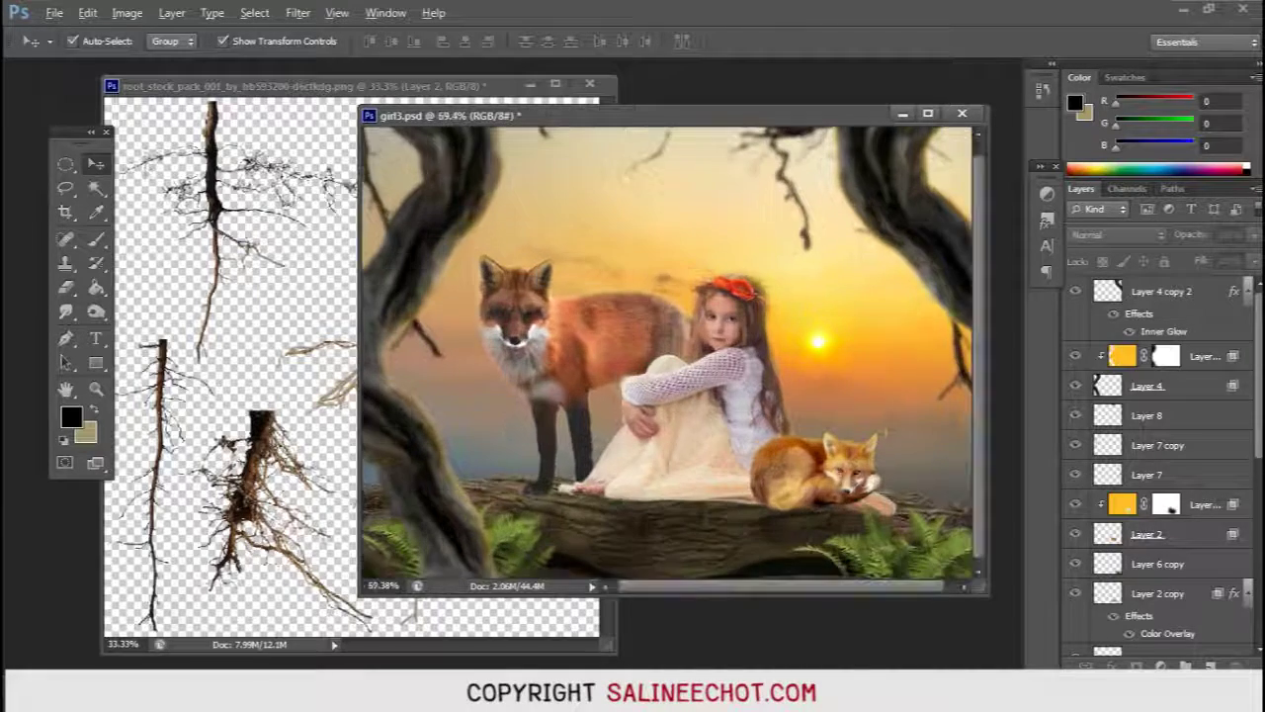
left_click(682, 416)
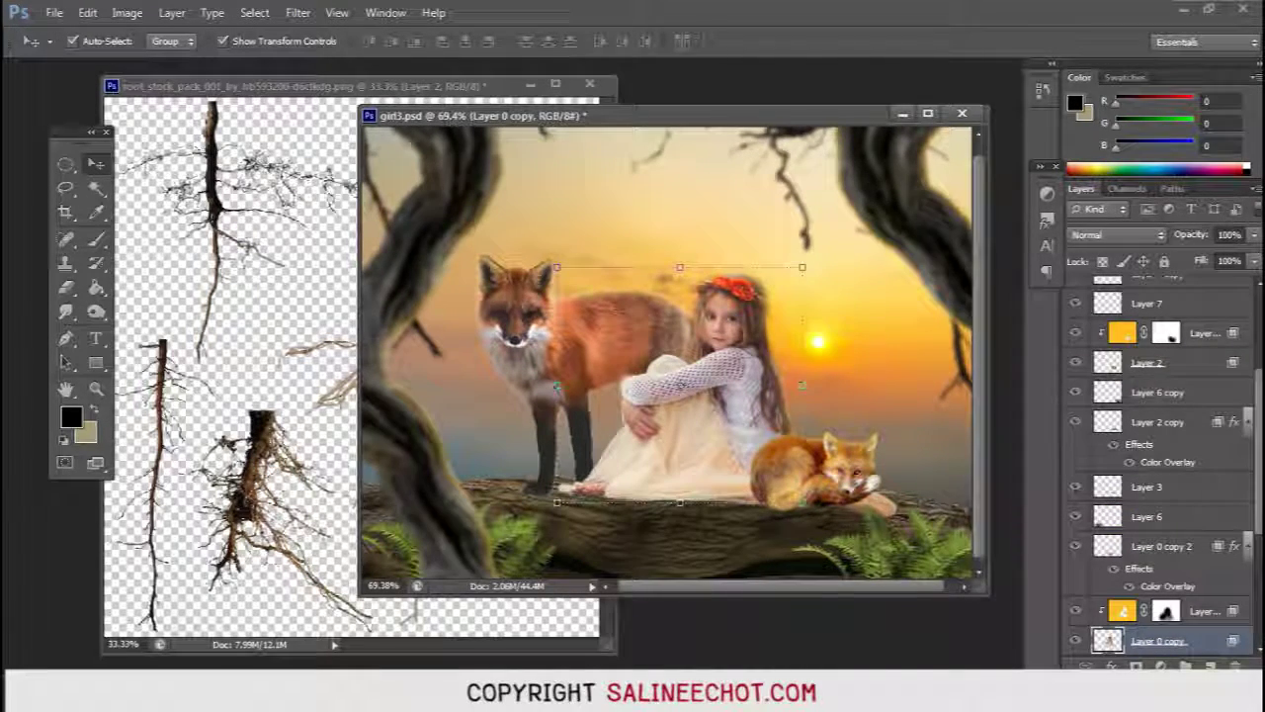
Step: Create empty Layer 9 and paint a soft size-90 brush shadow near the standing fox's feet
scroll(1156, 465, "down", 5)
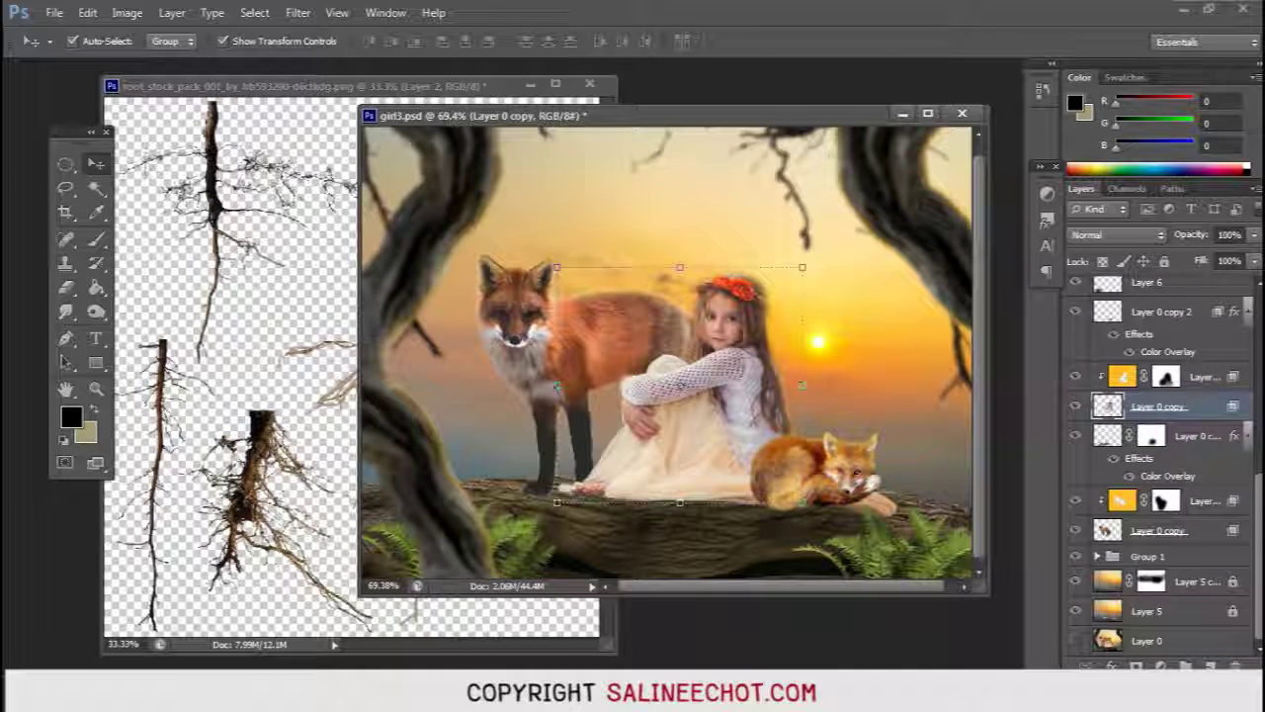
key("alt+bracketleft")
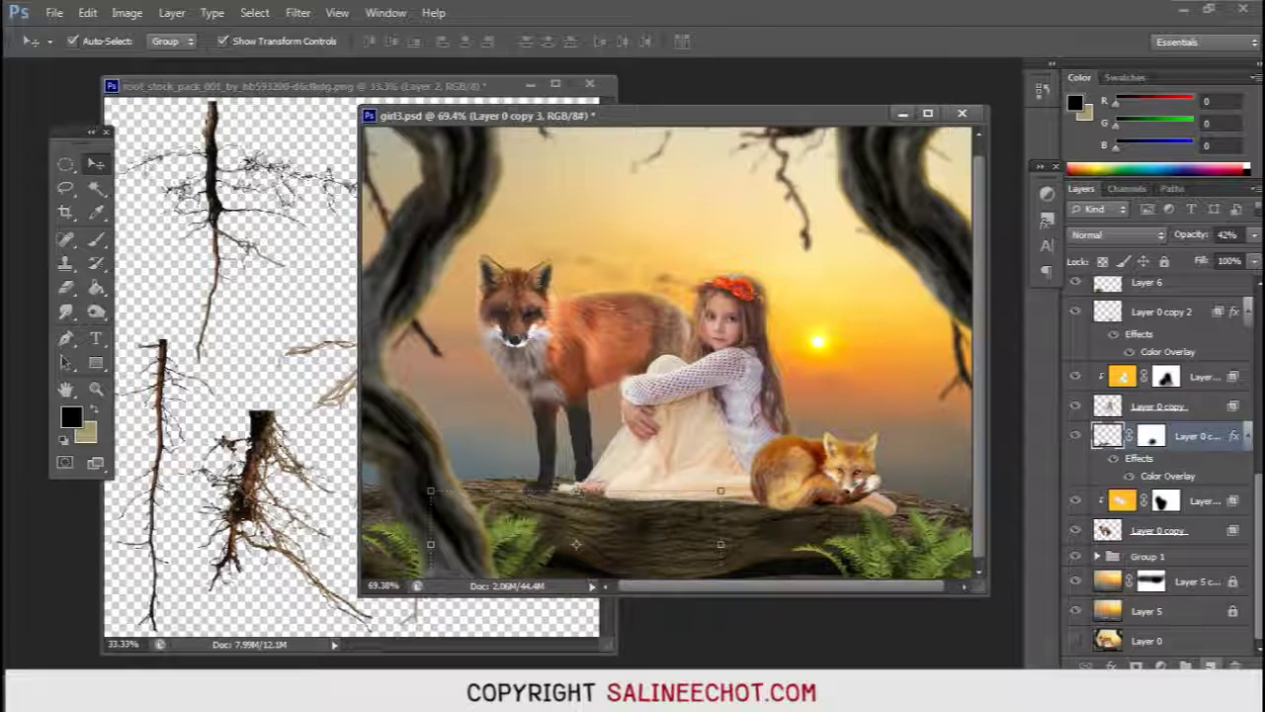
key("ctrl+shift+alt+n")
key("ctrl+bracketleft")
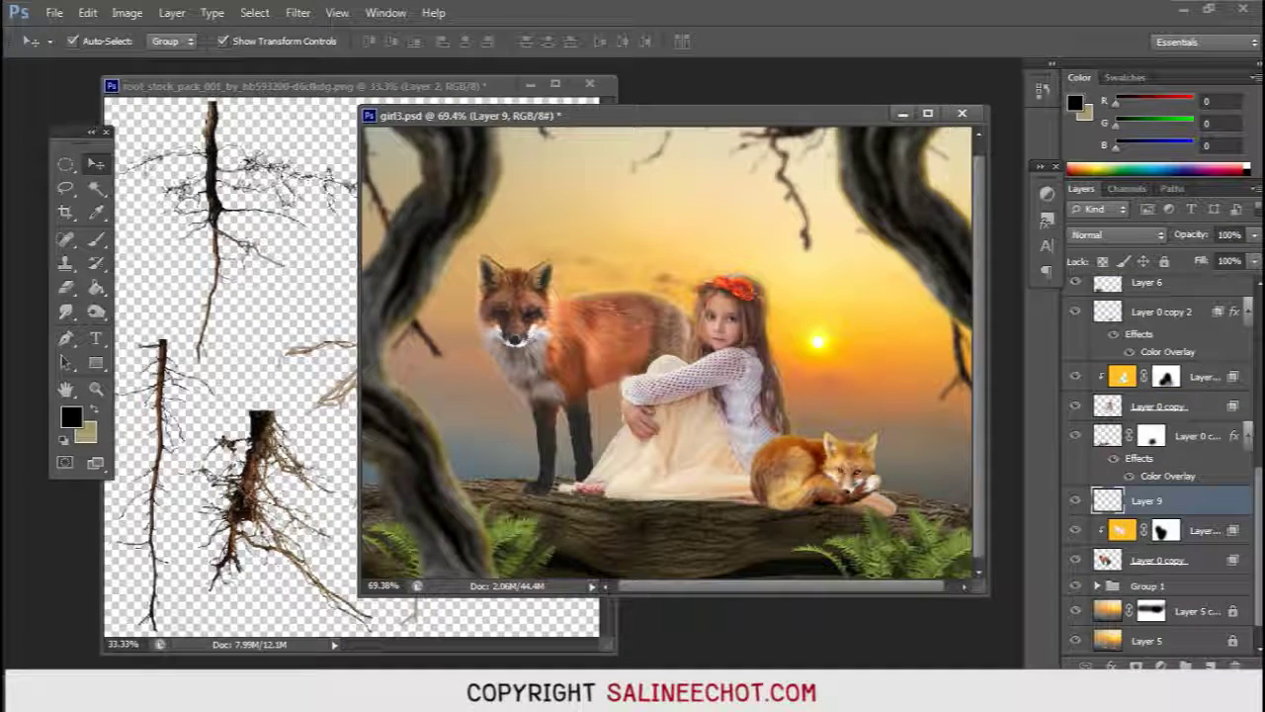
left_click(96, 240)
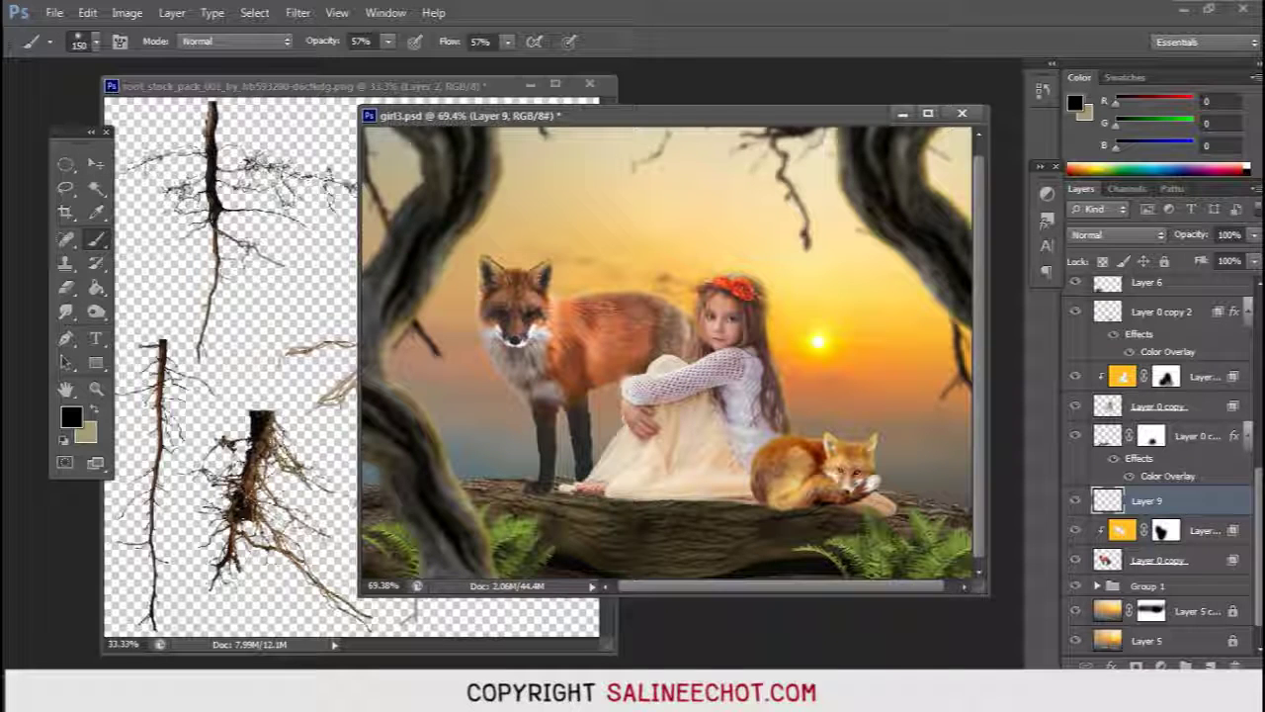
key("bracketleft")
key("bracketleft")
left_click(95, 41)
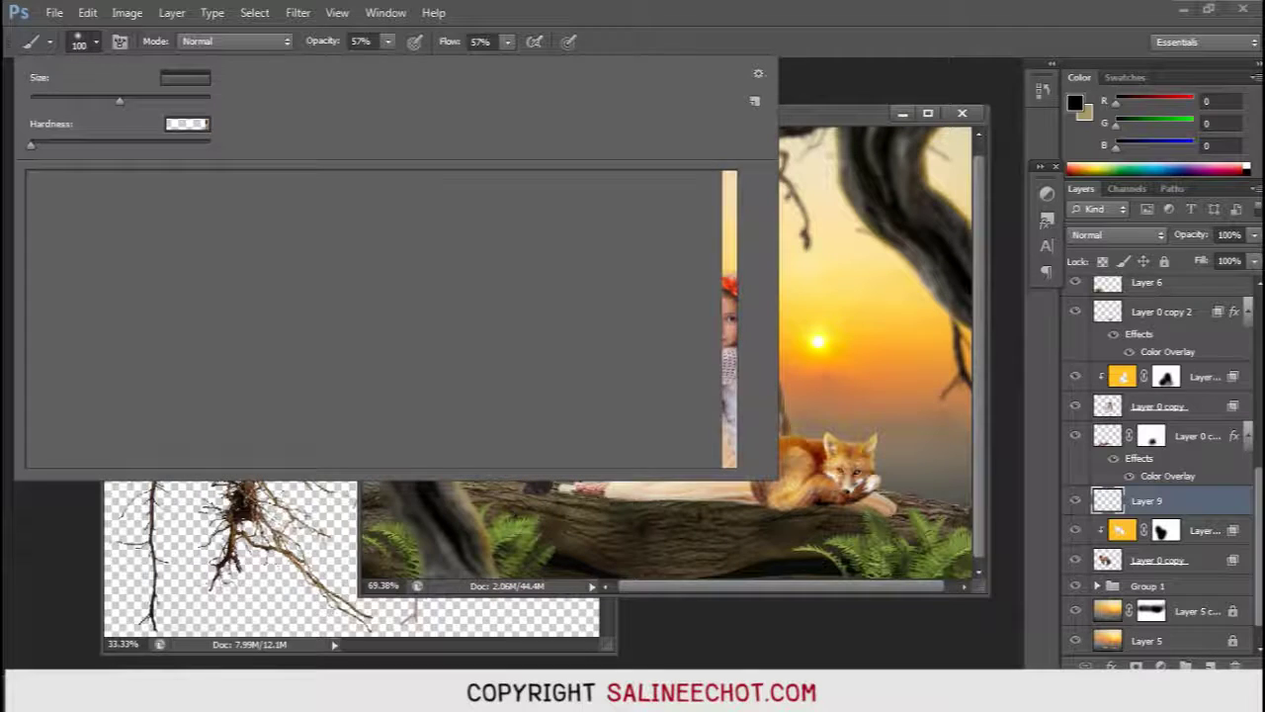
key("Escape")
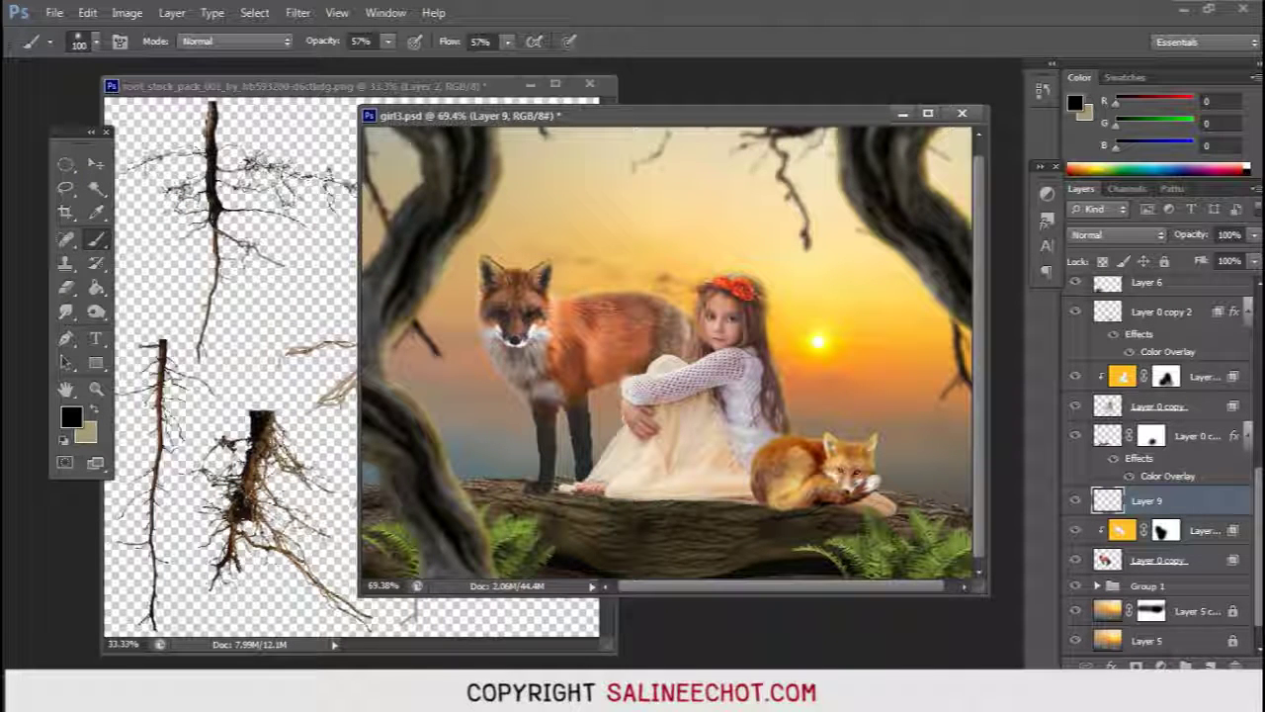
key("bracketleft")
left_click_drag(539, 494, 588, 500)
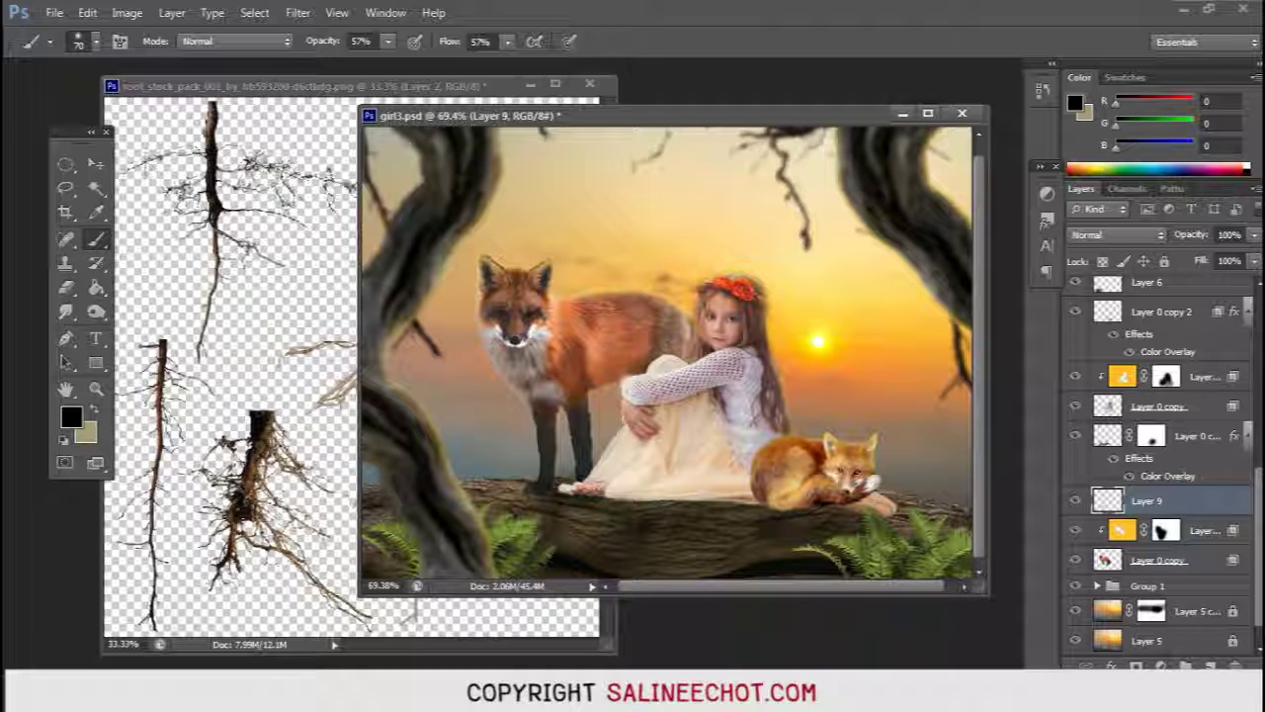
Step: Clip Layer 9 below Layer 0 copy, shade the log under the girl, and set 73% opacity
left_click_drag(1107, 500, 1112, 569)
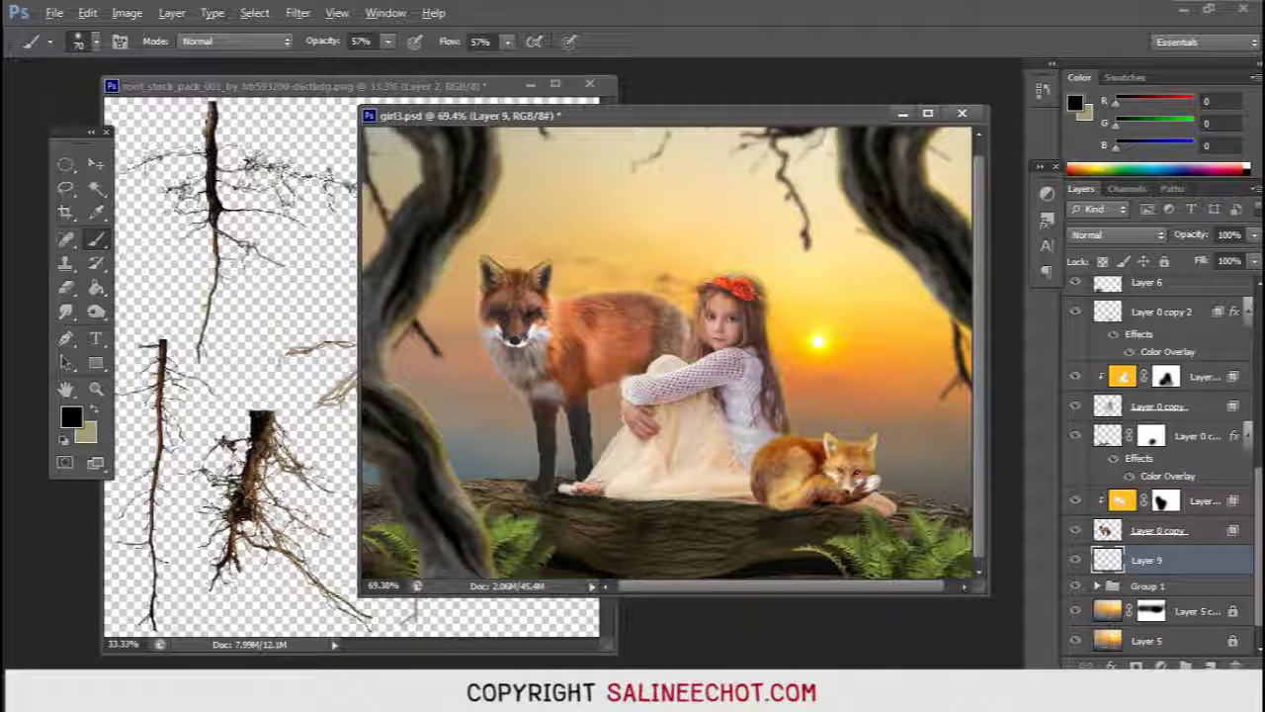
key("ctrl+alt+g")
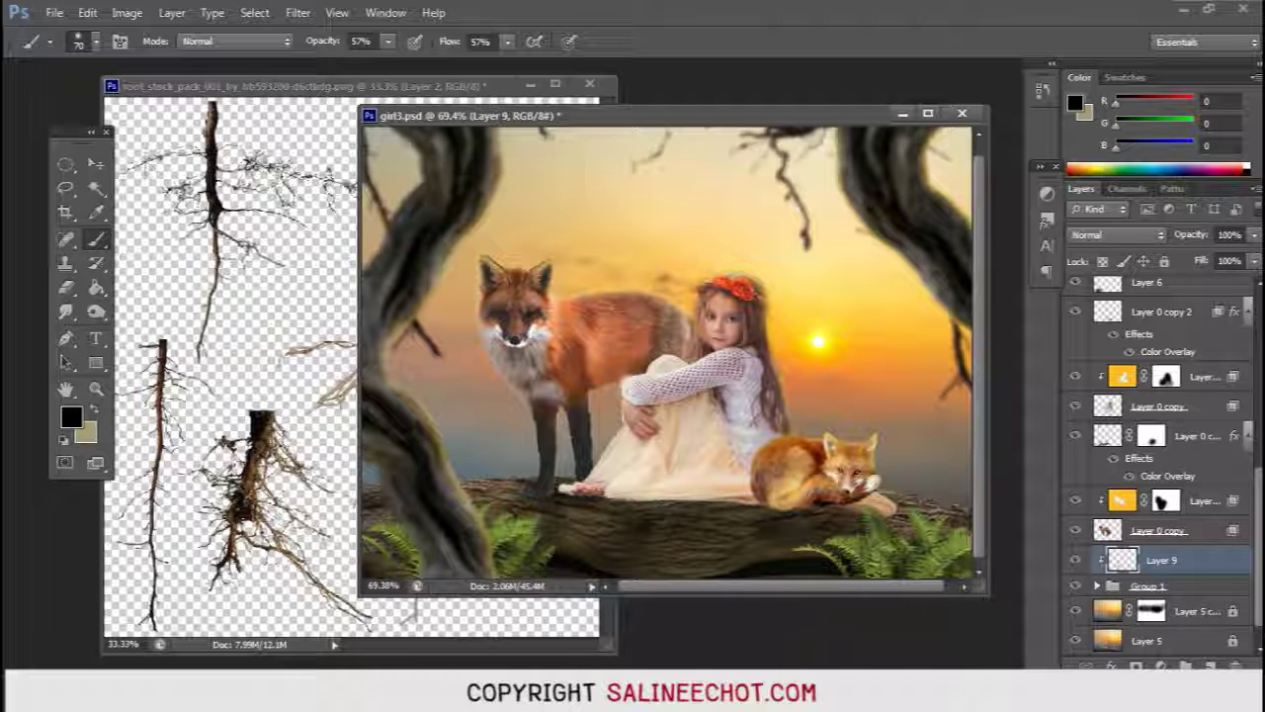
mouse_move(593, 501)
left_mouse_down()
mouse_move(796, 514)
mouse_move(895, 497)
mouse_move(801, 522)
mouse_move(673, 503)
left_mouse_up()
left_click_drag(755, 513, 597, 509)
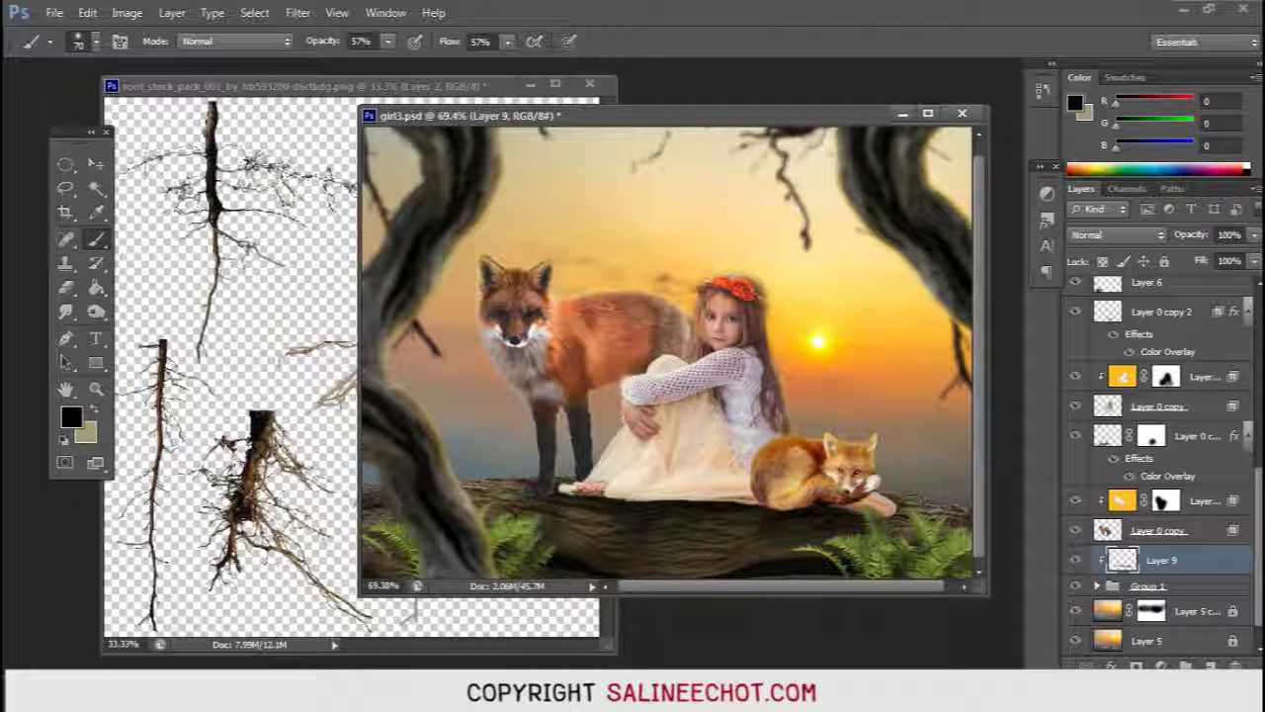
scroll(636, 369, "down", 2)
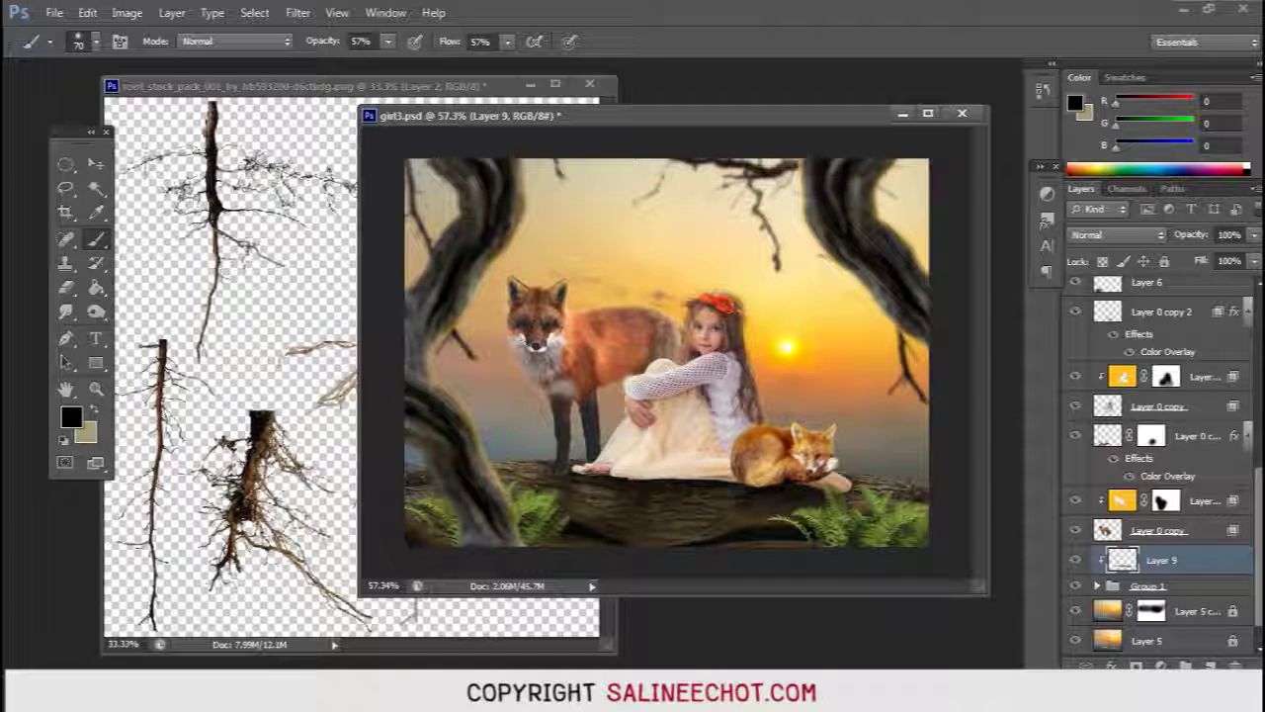
left_click_drag(1253, 234, 1228, 256)
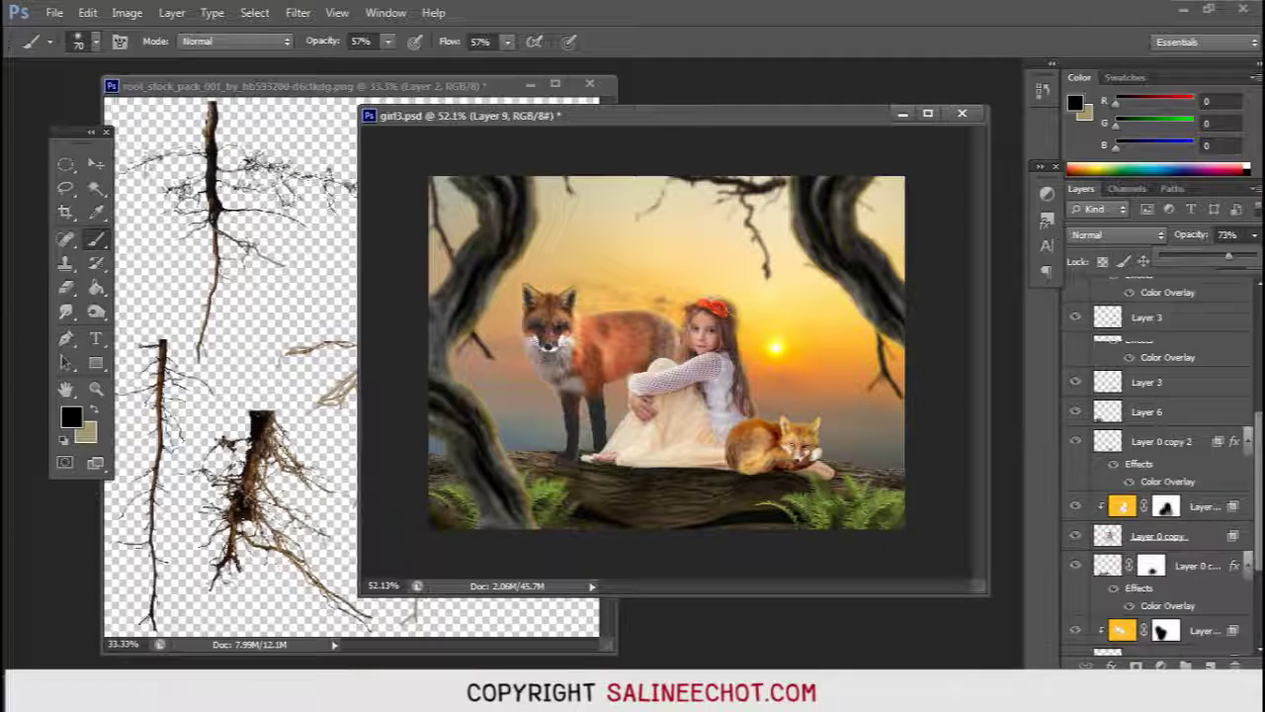
left_click(1161, 292)
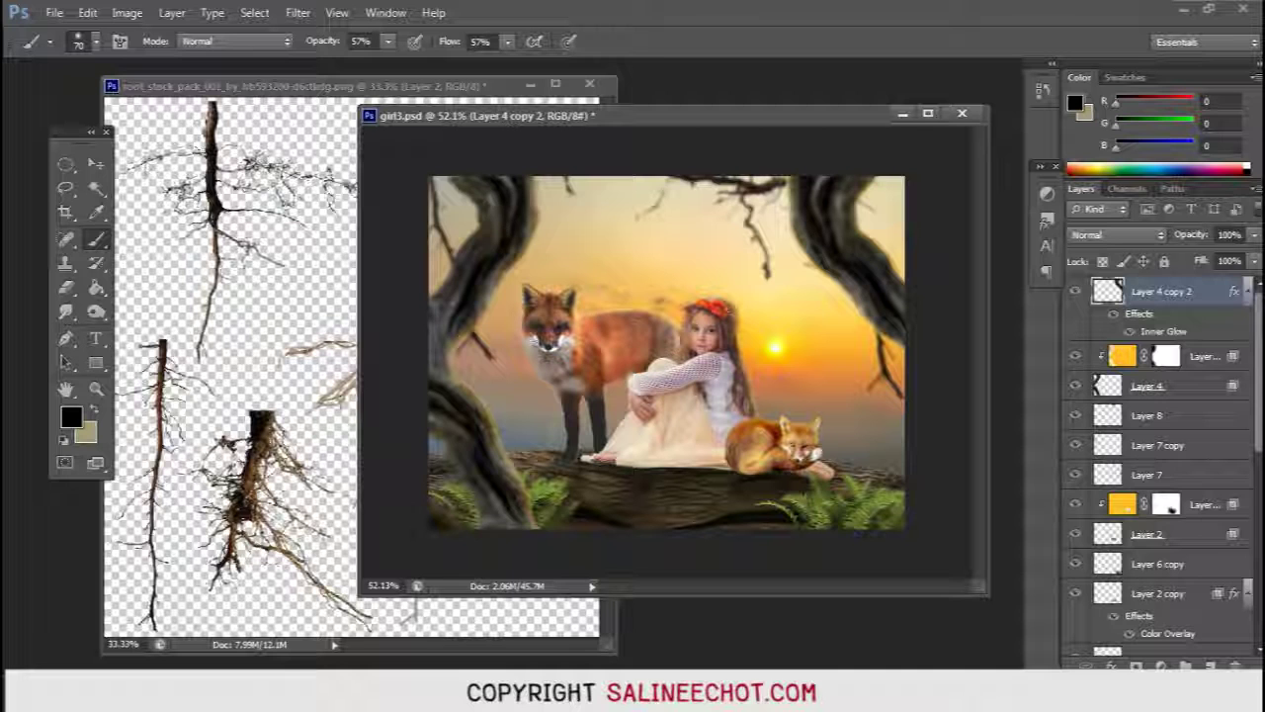
Step: Add Layer 10 on top, draw an oval around the girl and foxes, and invert it
left_click(1212, 664)
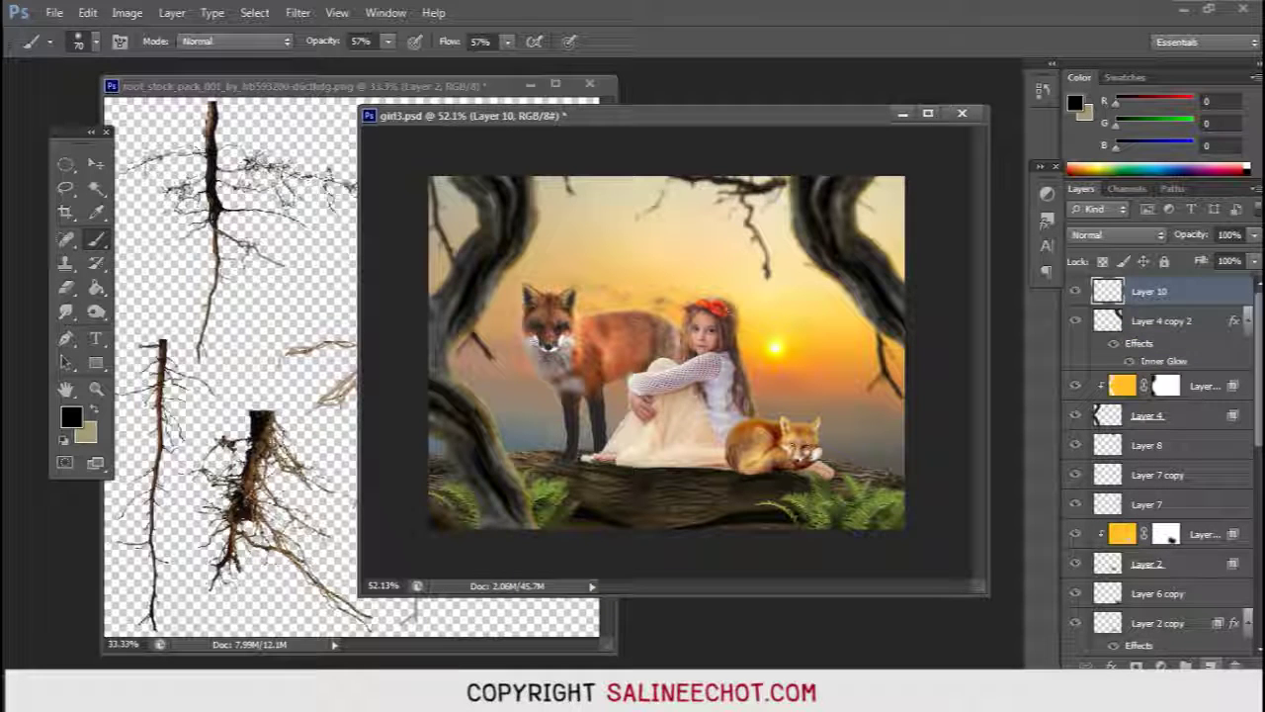
key("m")
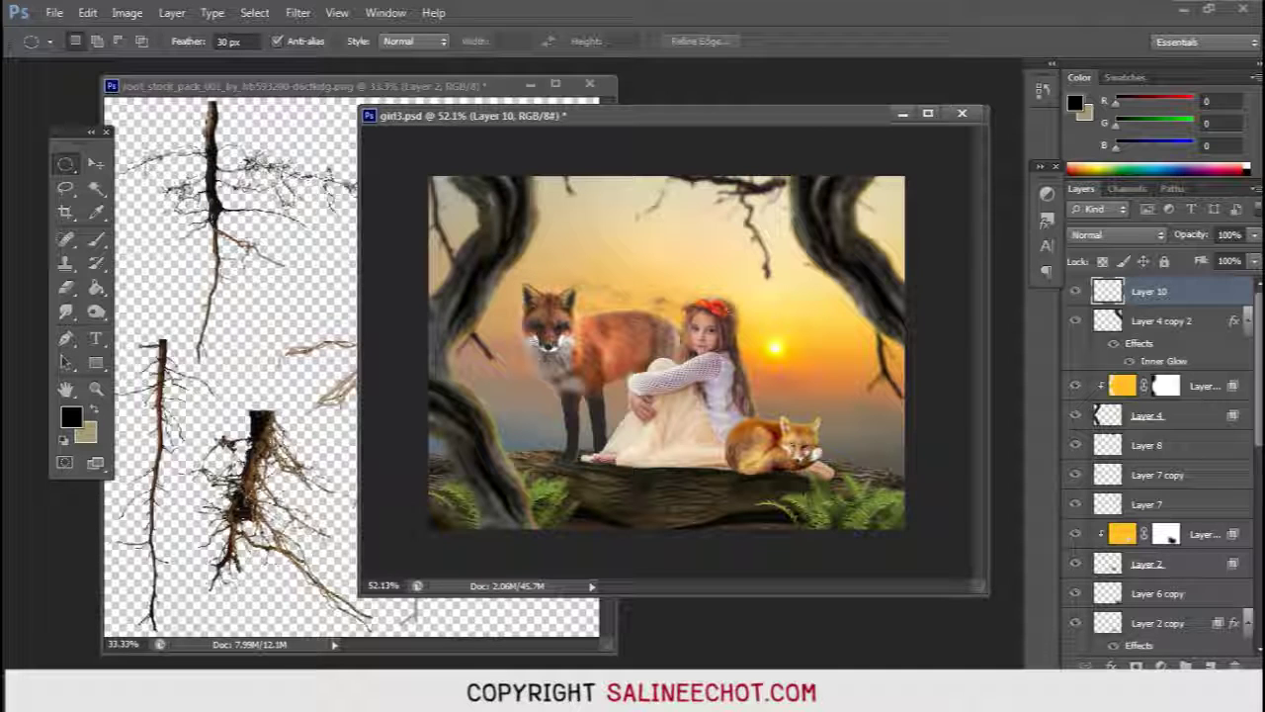
left_click(1201, 386)
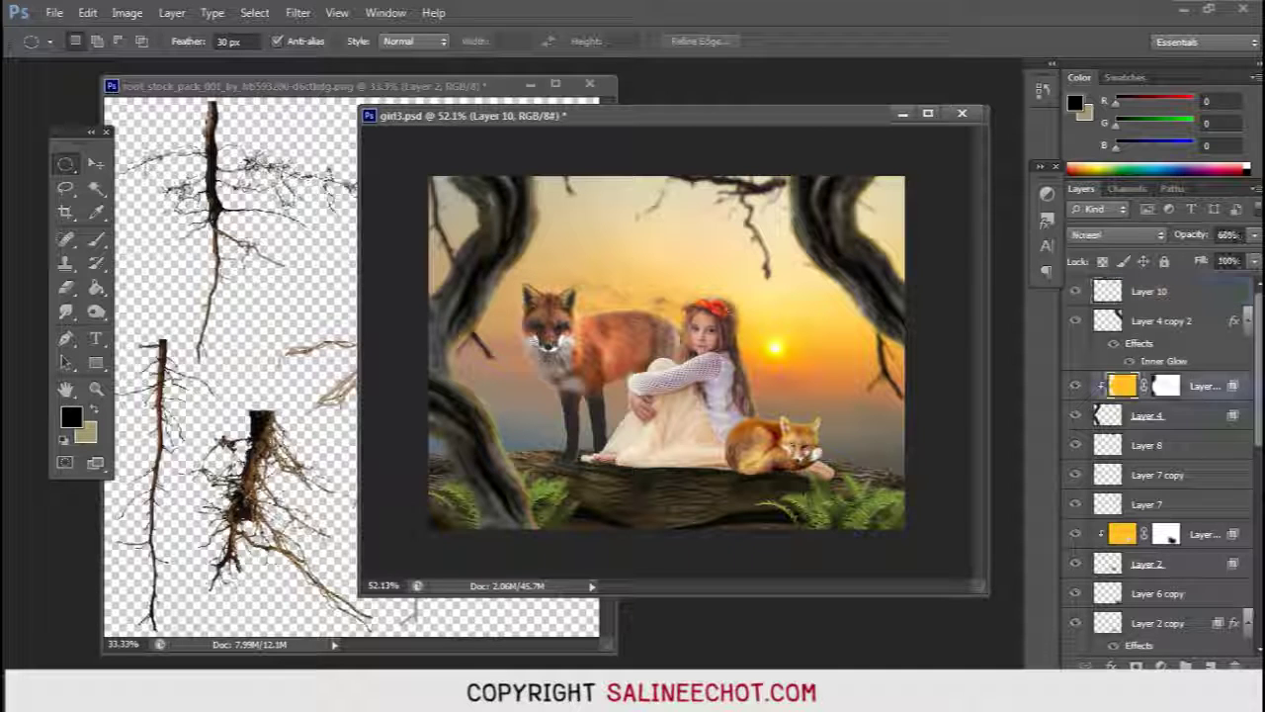
left_click_drag(521, 239, 869, 507)
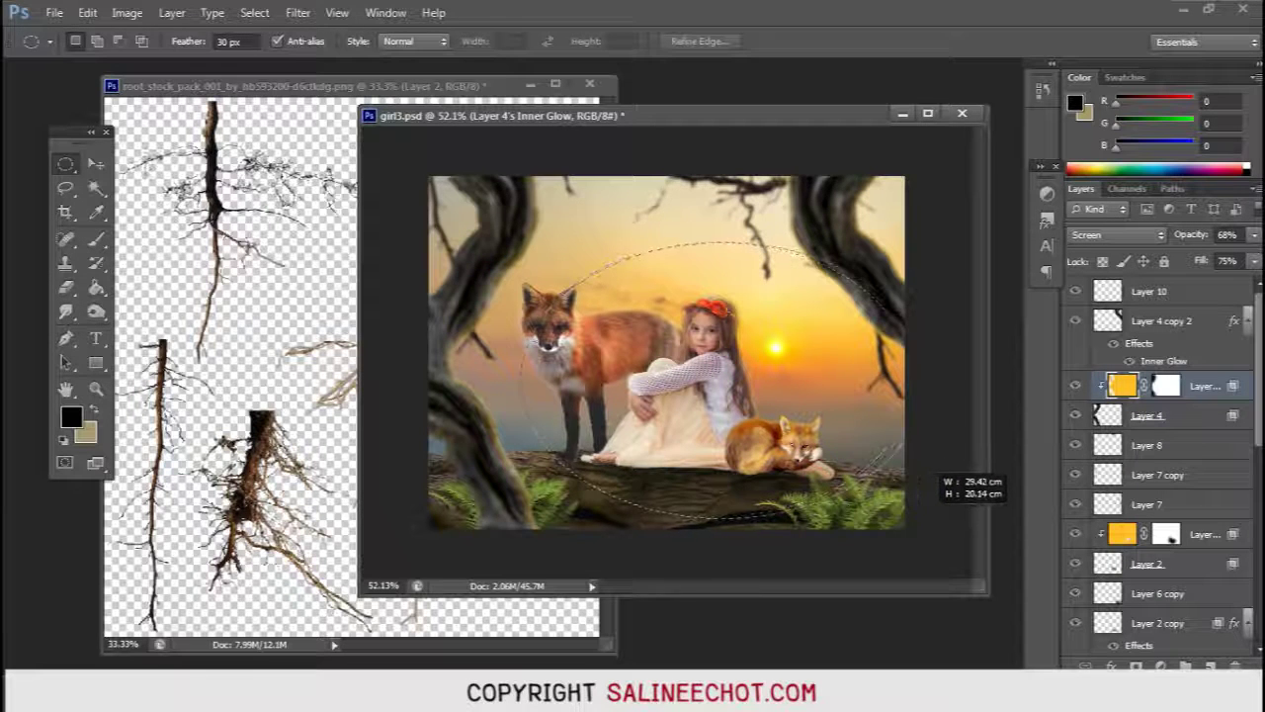
left_click_drag(909, 489, 908, 519)
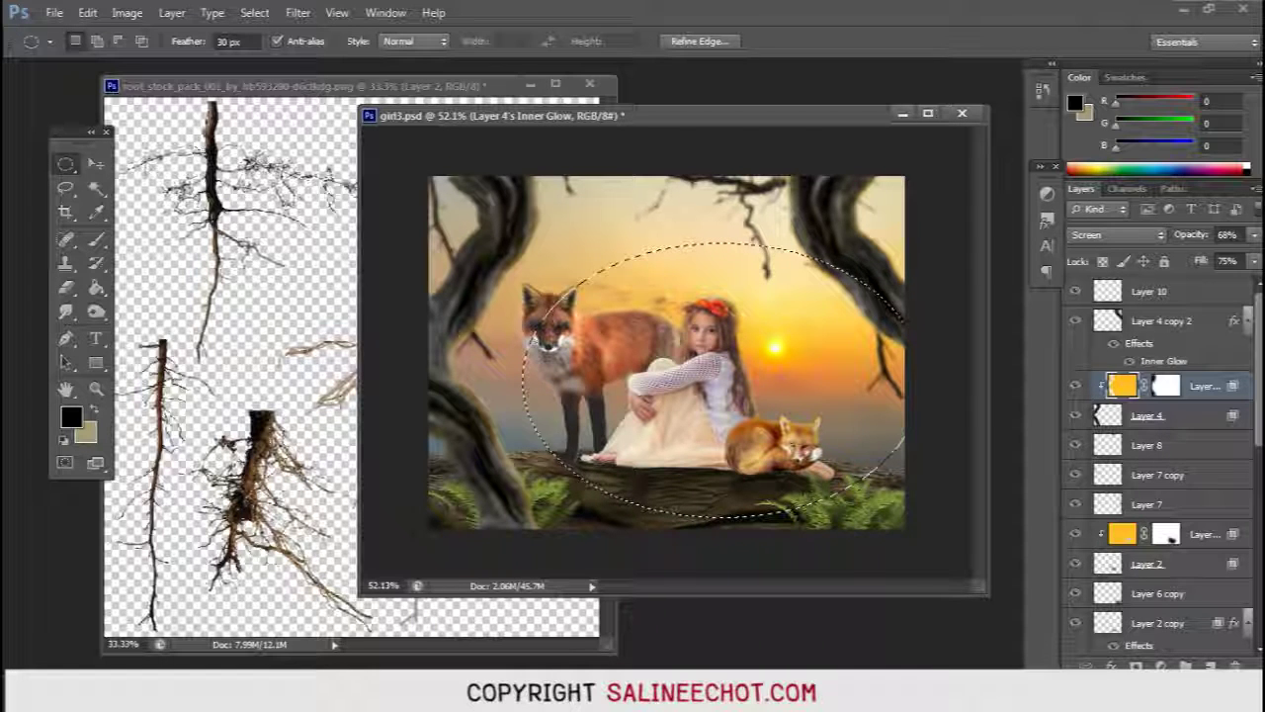
left_click_drag(864, 468, 816, 446)
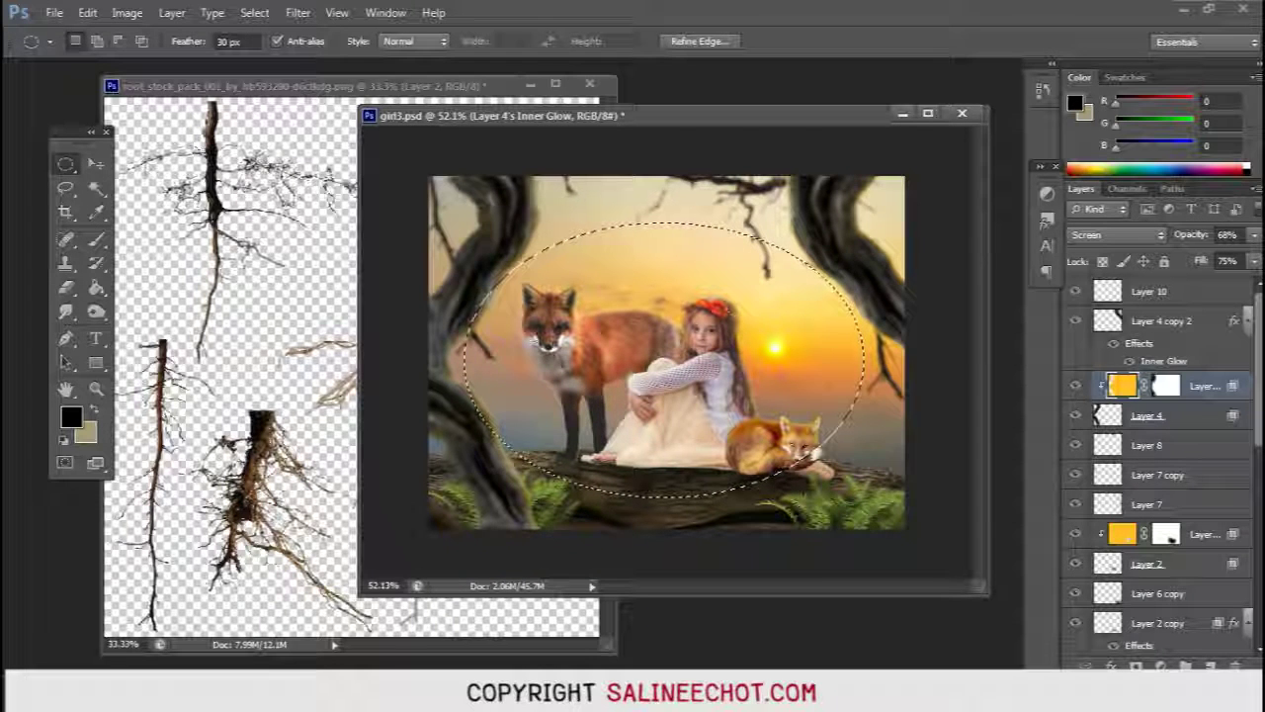
key("shift")
key("ctrl+shift+i")
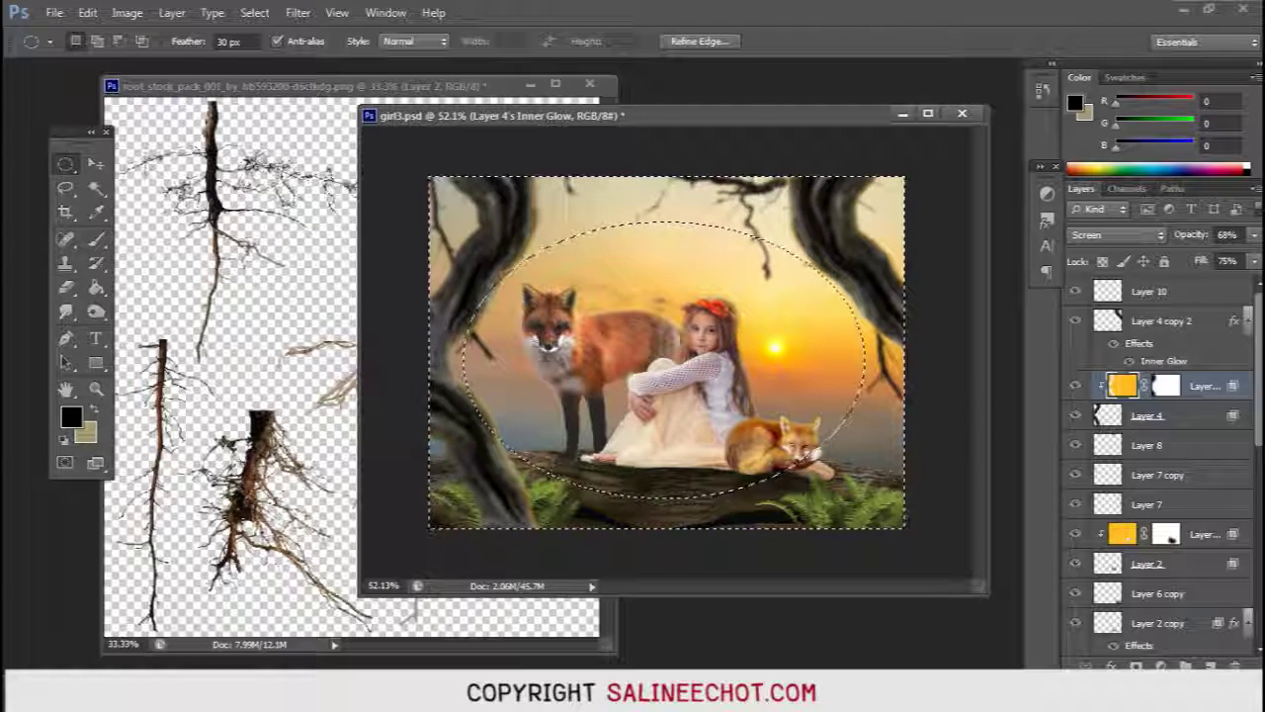
Step: Fill everything outside the oval with black on Layer 10, then deselect
left_click(70, 417)
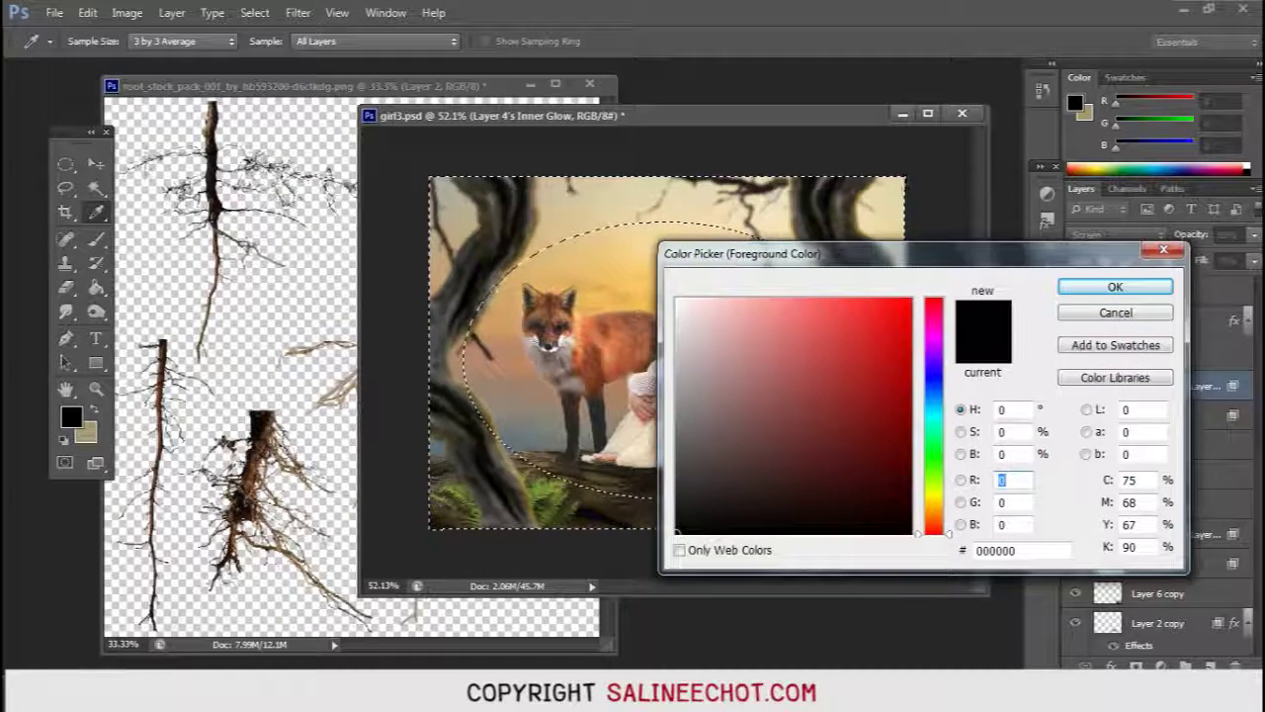
left_click(1115, 287)
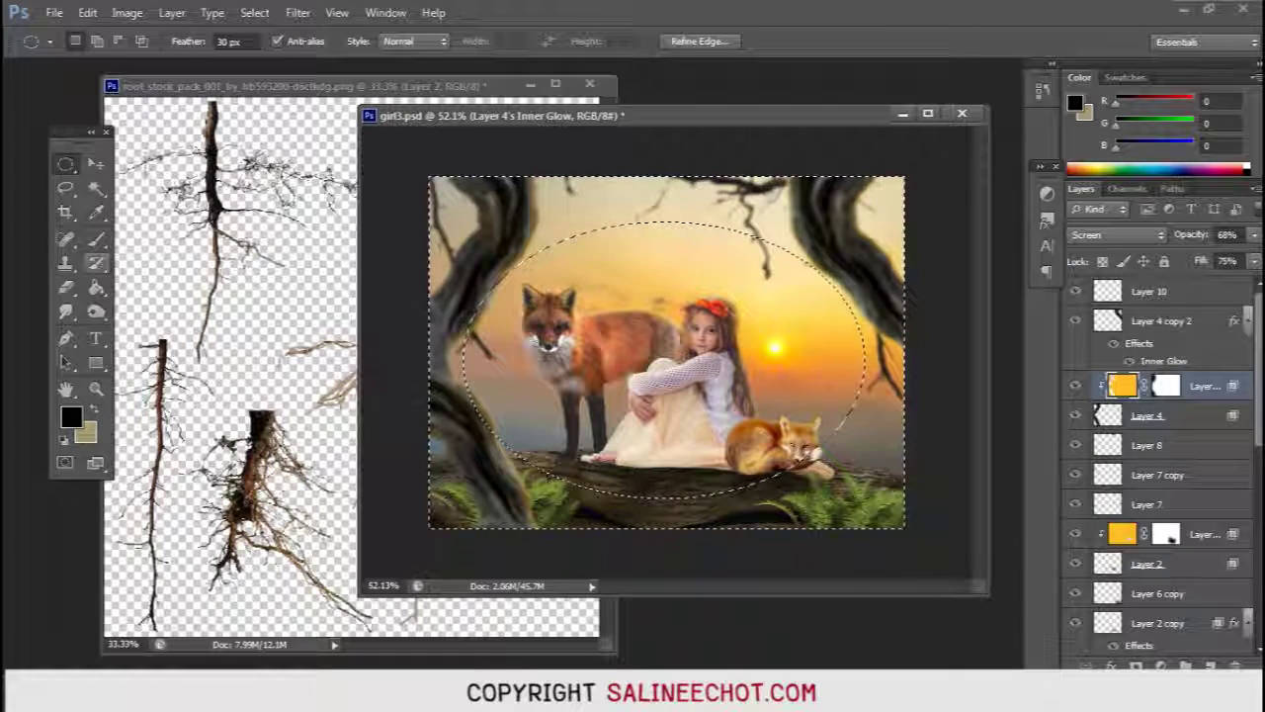
key("g")
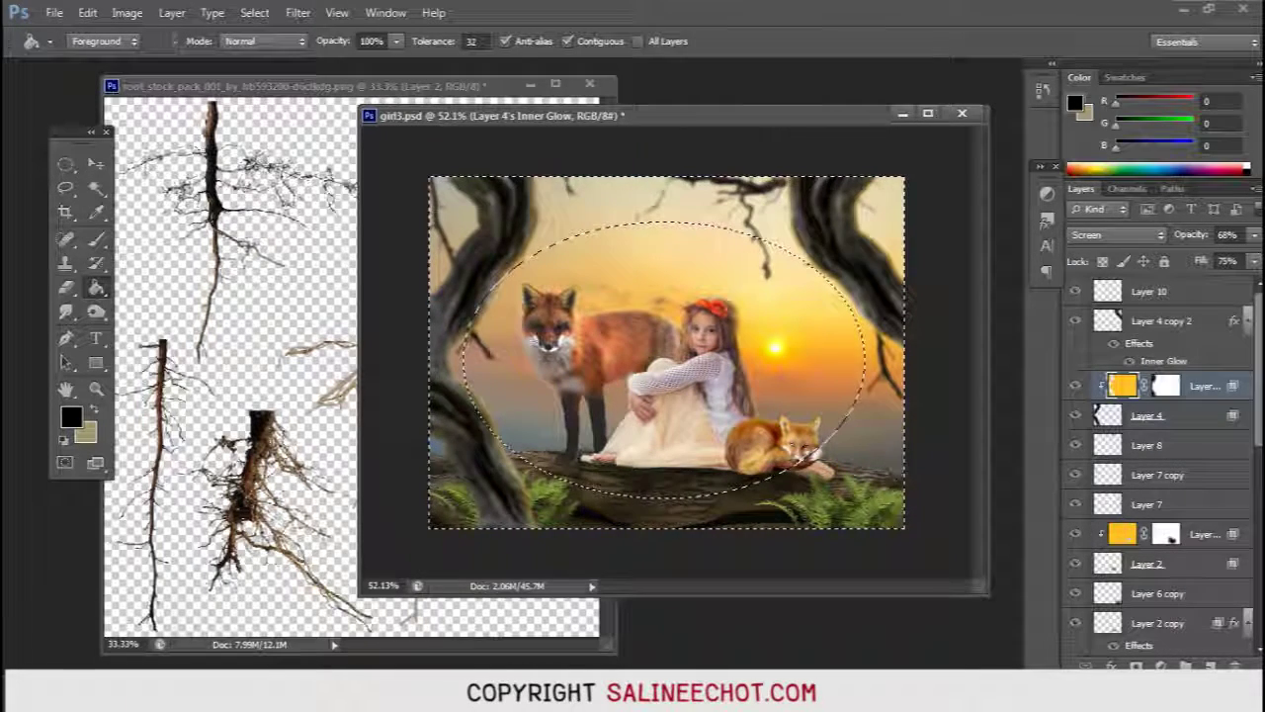
left_click(524, 222)
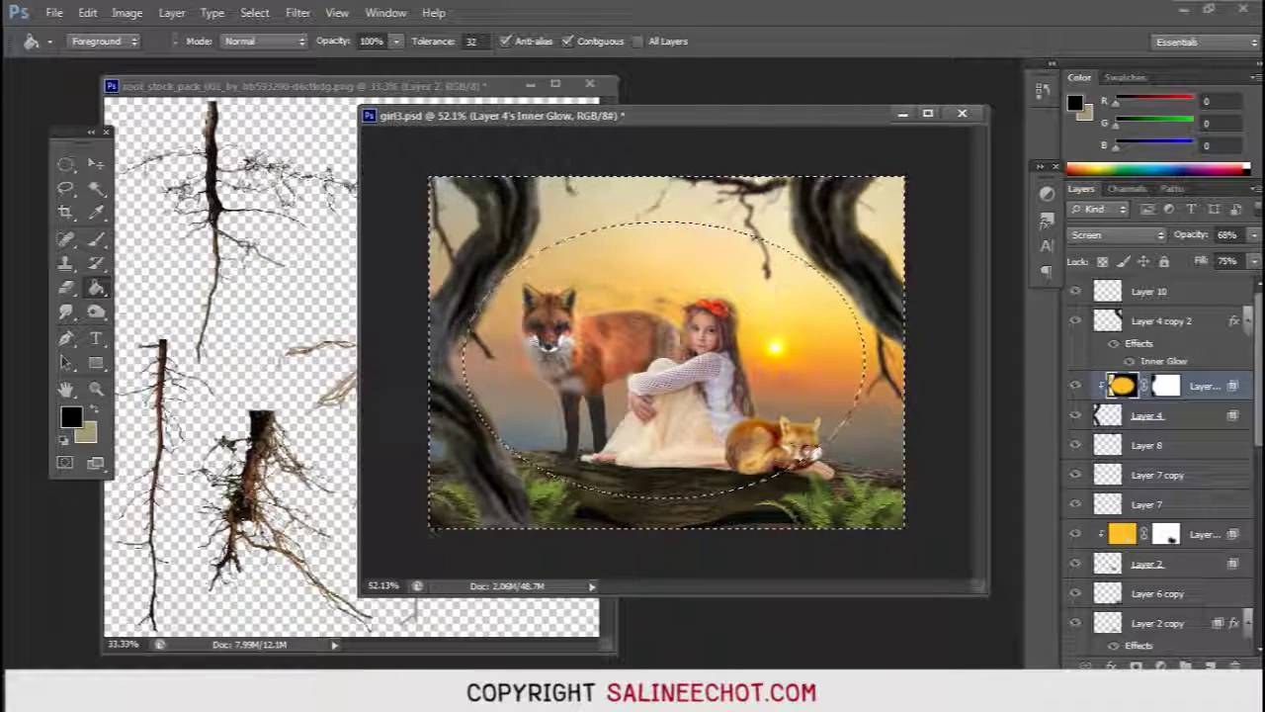
key("ctrl+z")
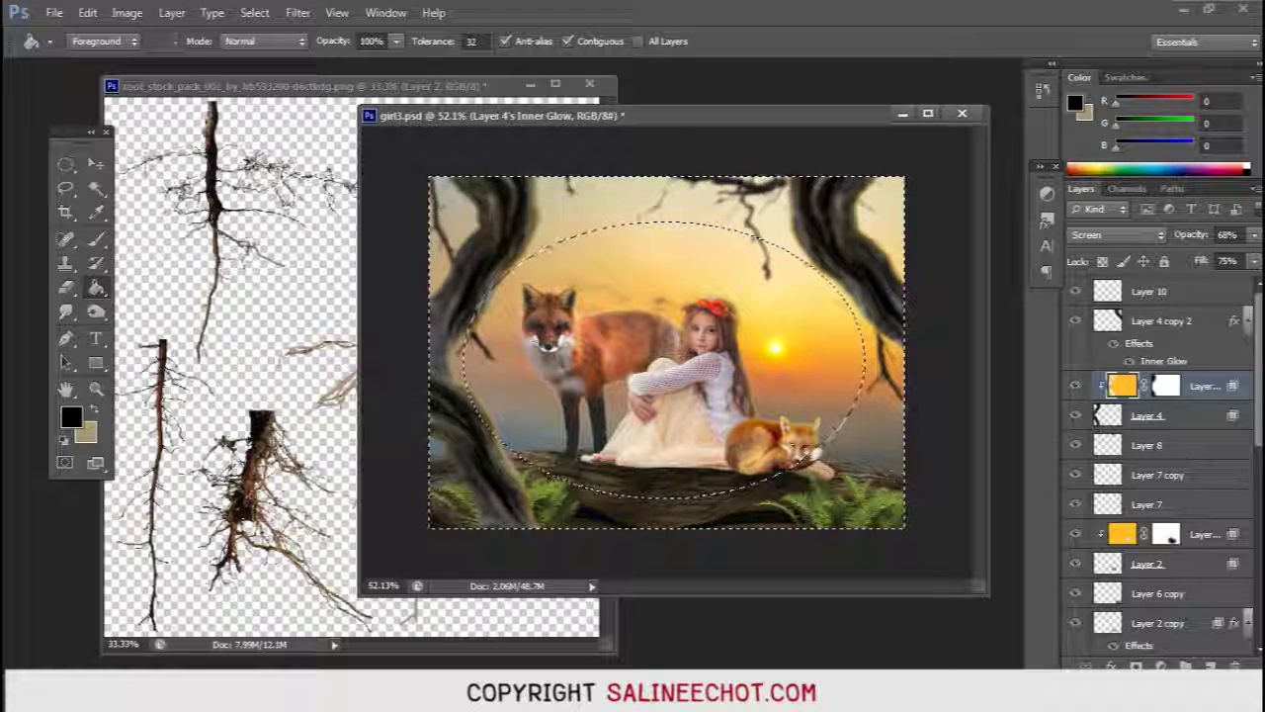
key("alt+period")
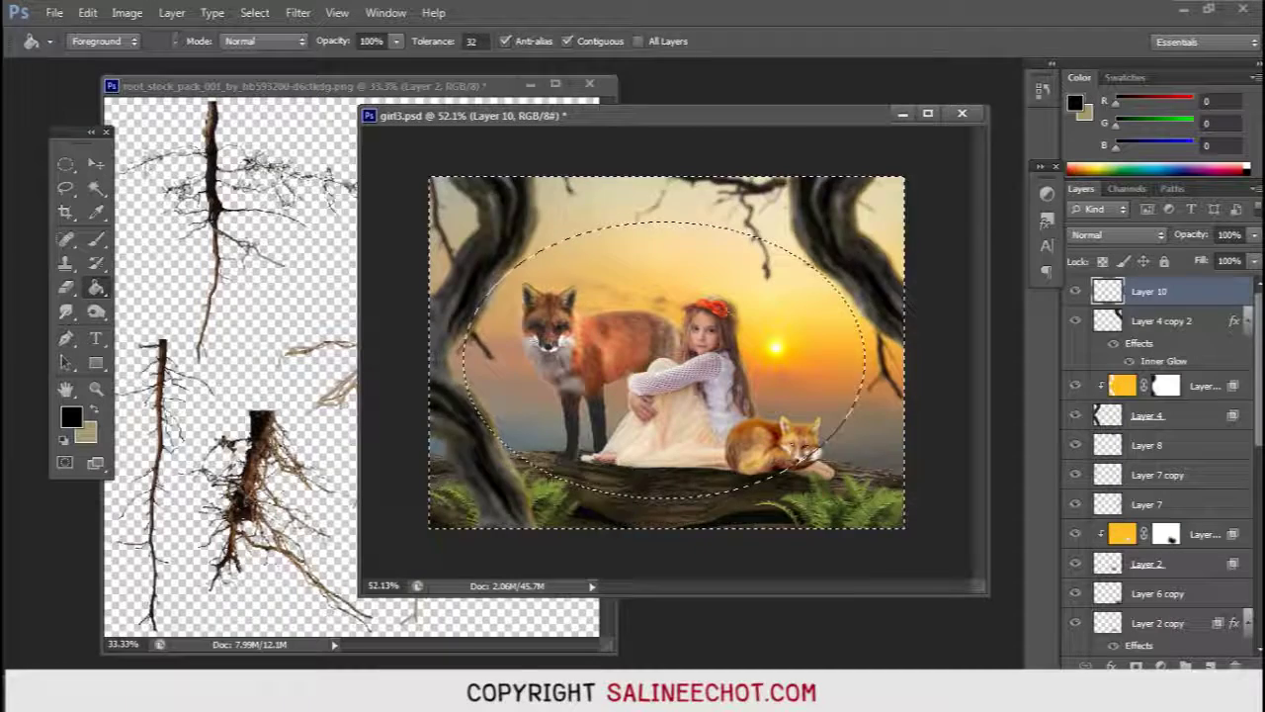
key("alt+BackSpace")
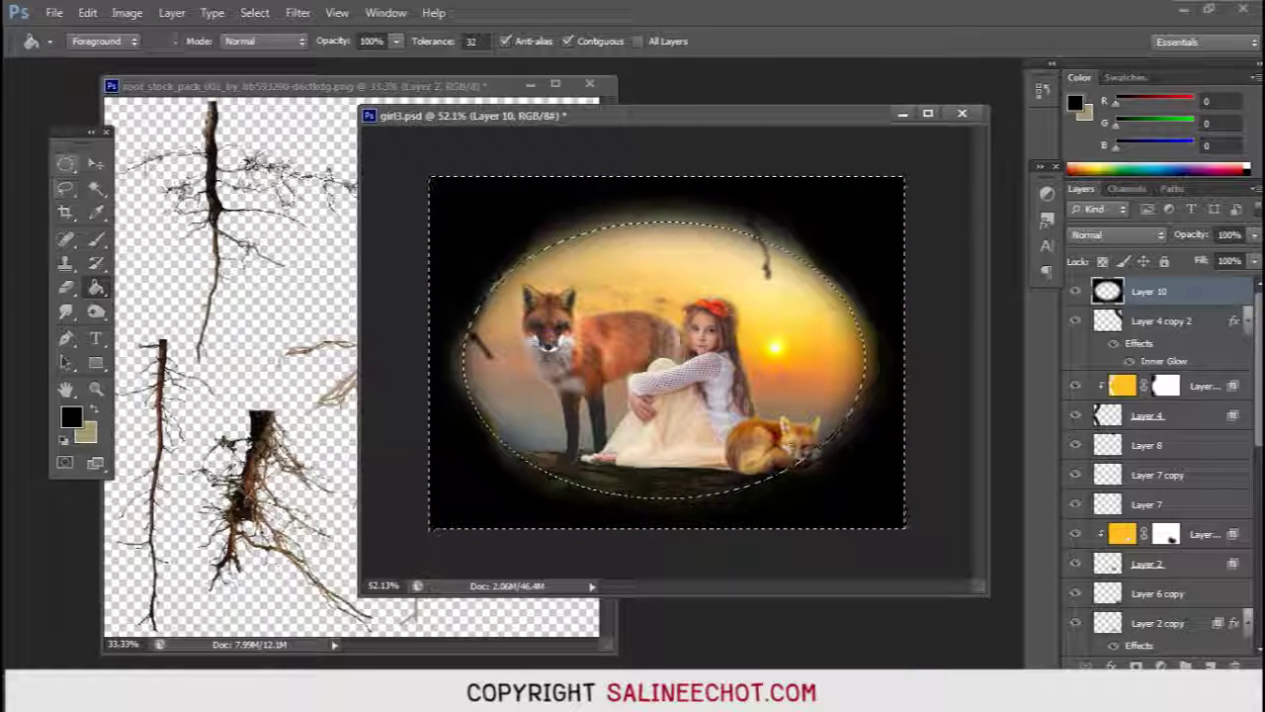
key("m")
key("ctrl+d")
Step: Blend the black vignette layer in Hue mode at 31% opacity
left_click(1253, 235)
left_click_drag(1244, 256, 1191, 256)
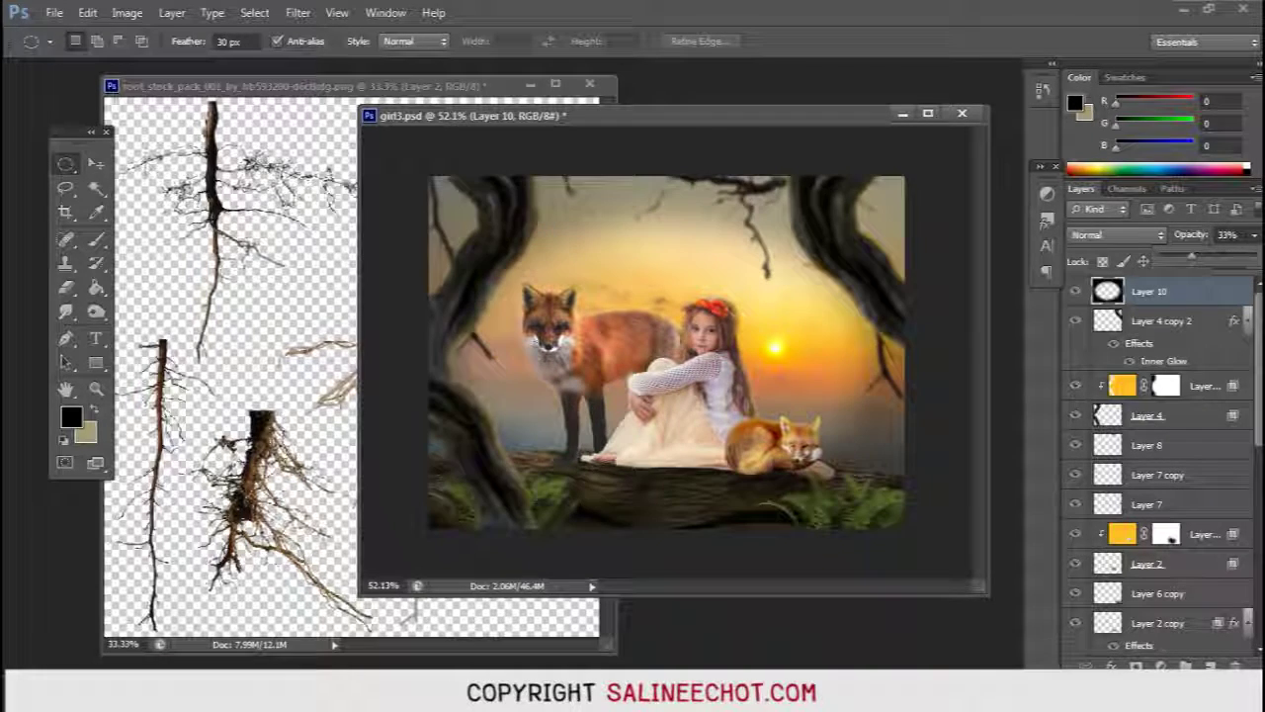
left_click_drag(1191, 255, 1179, 255)
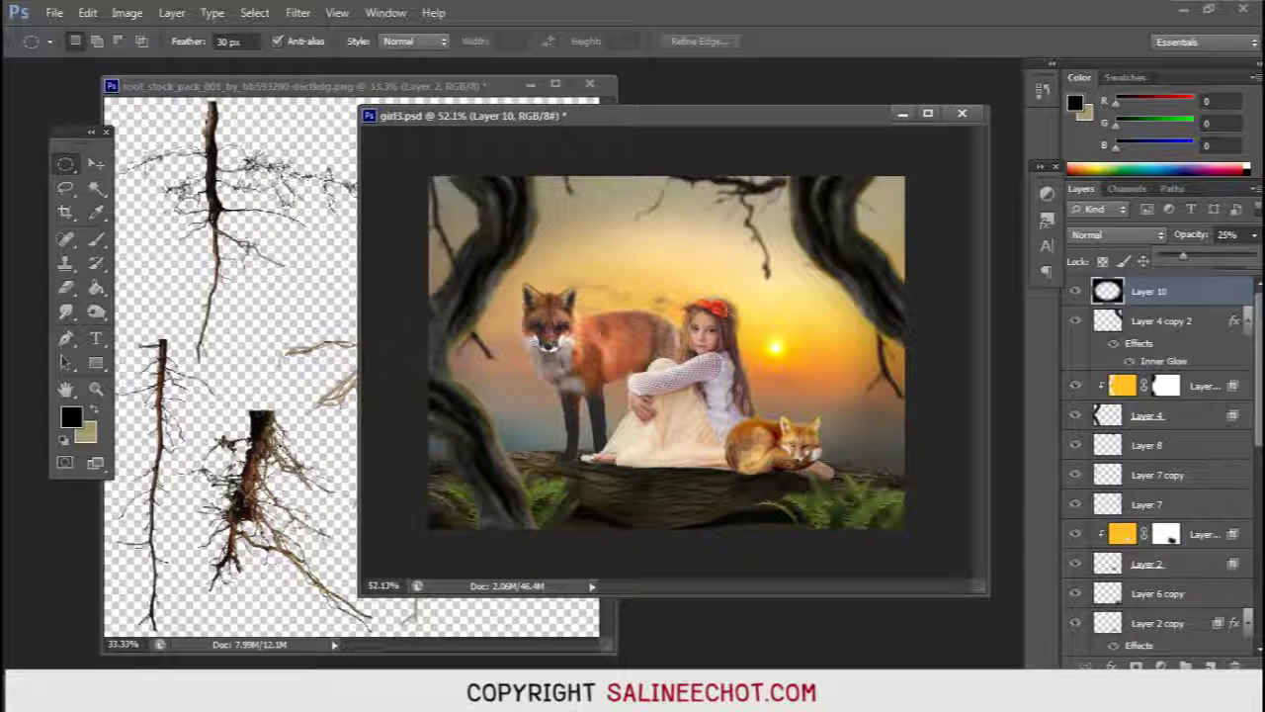
left_click(1117, 234)
left_click(1077, 423)
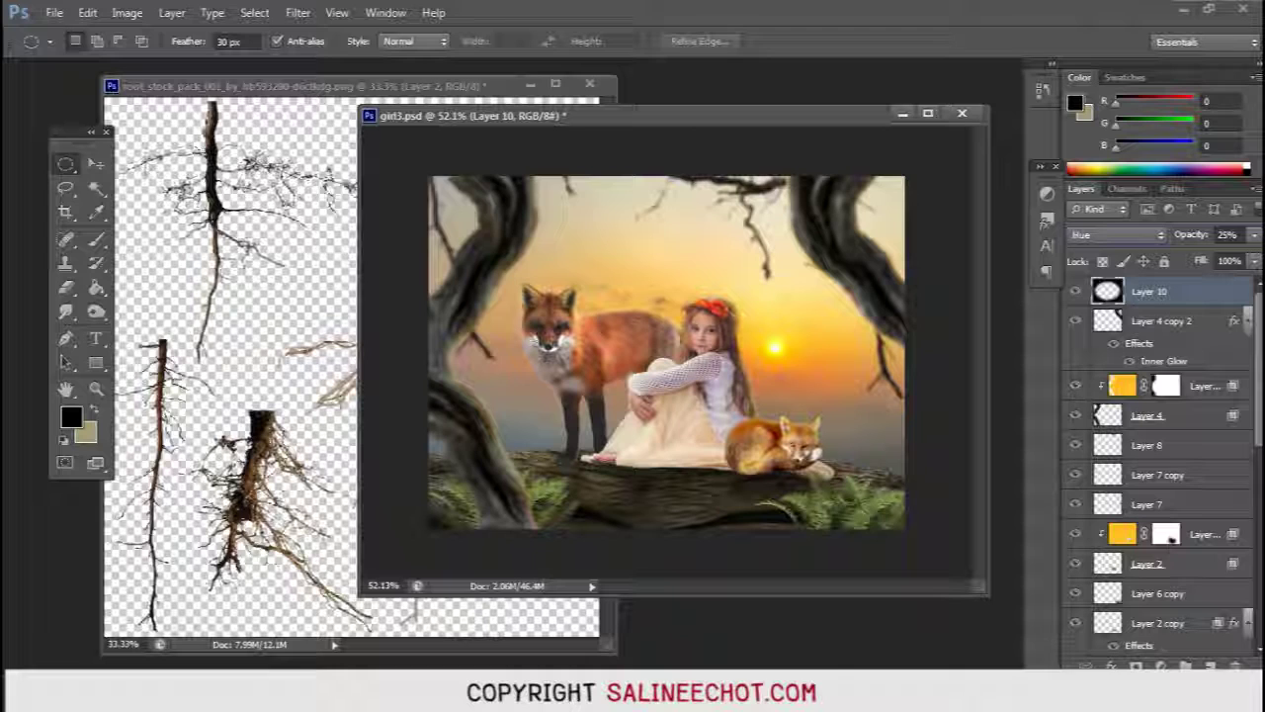
left_click_drag(1253, 234, 1194, 255)
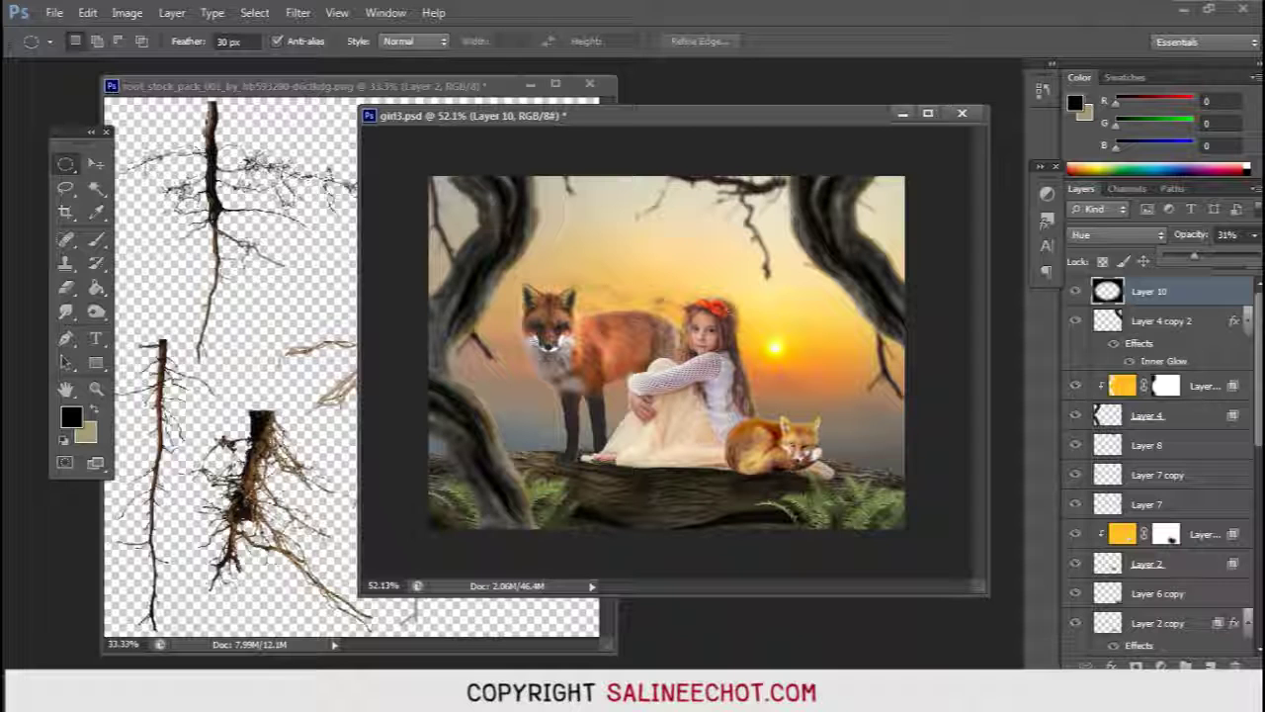
left_click_drag(672, 116, 637, 110)
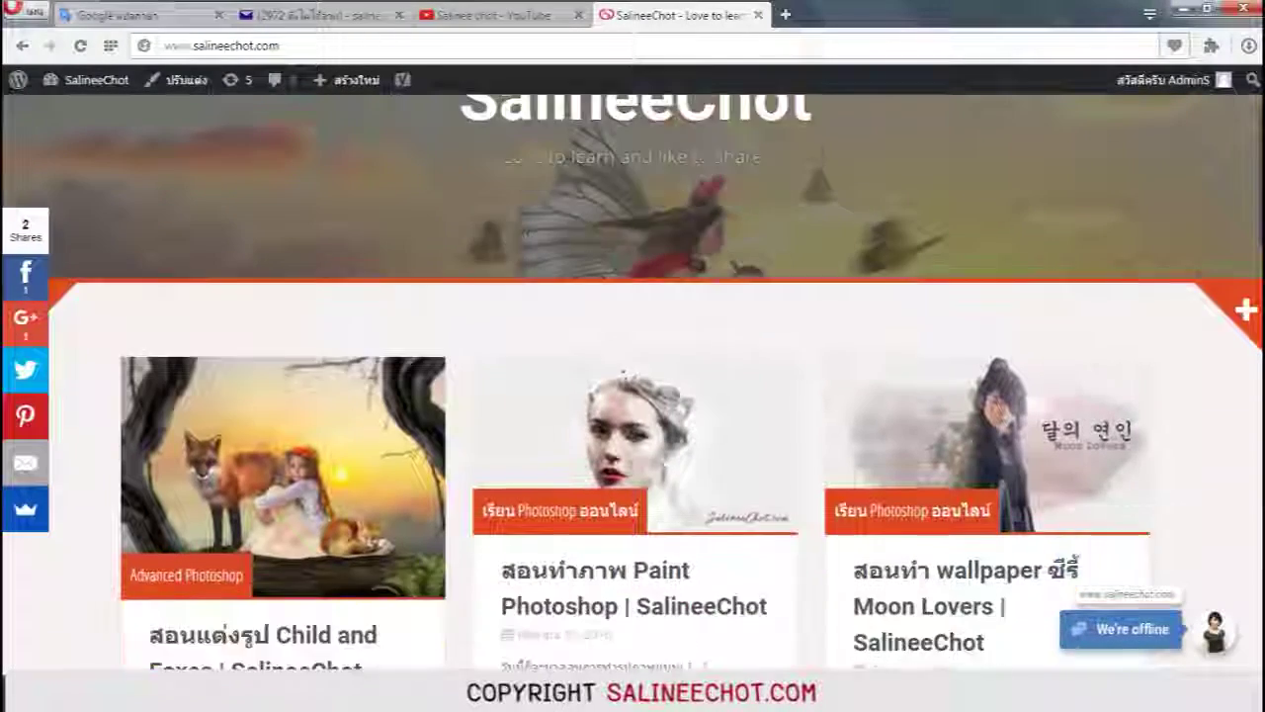
scroll(633, 396, "down", 1)
scroll(633, 395, "up", 3)
scroll(633, 396, "down", 1)
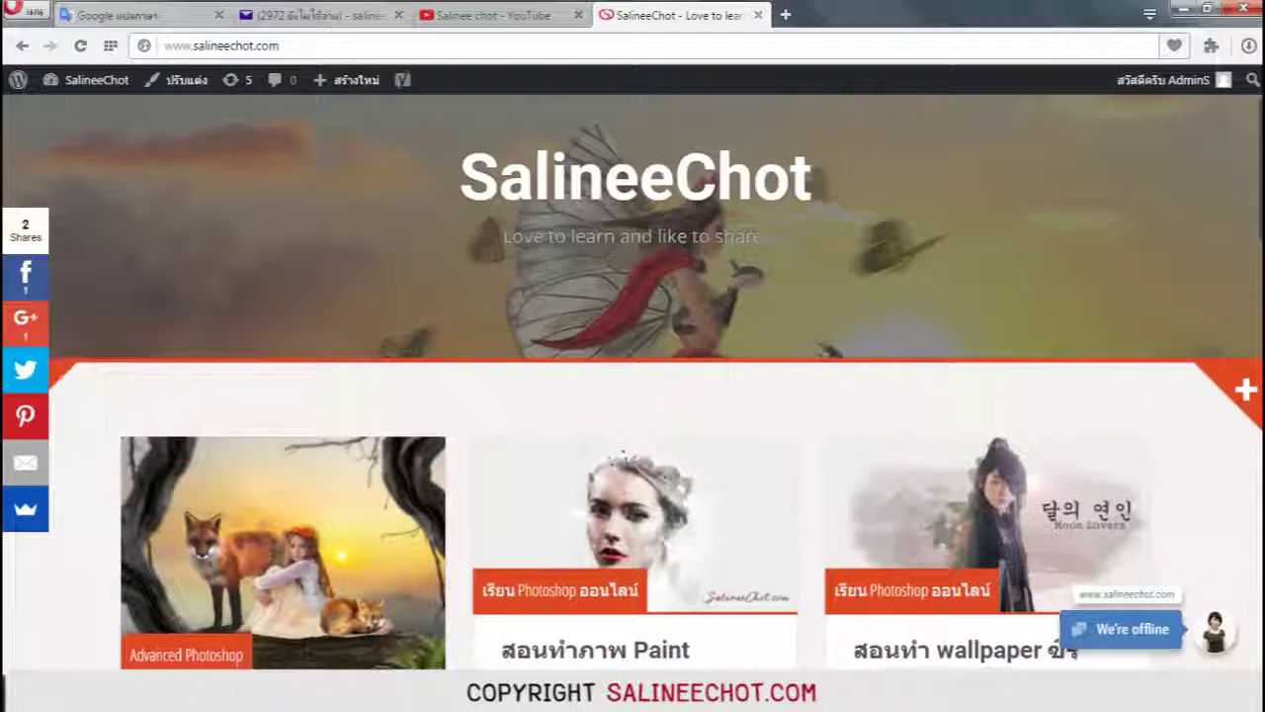
scroll(563, 312, "down", 3)
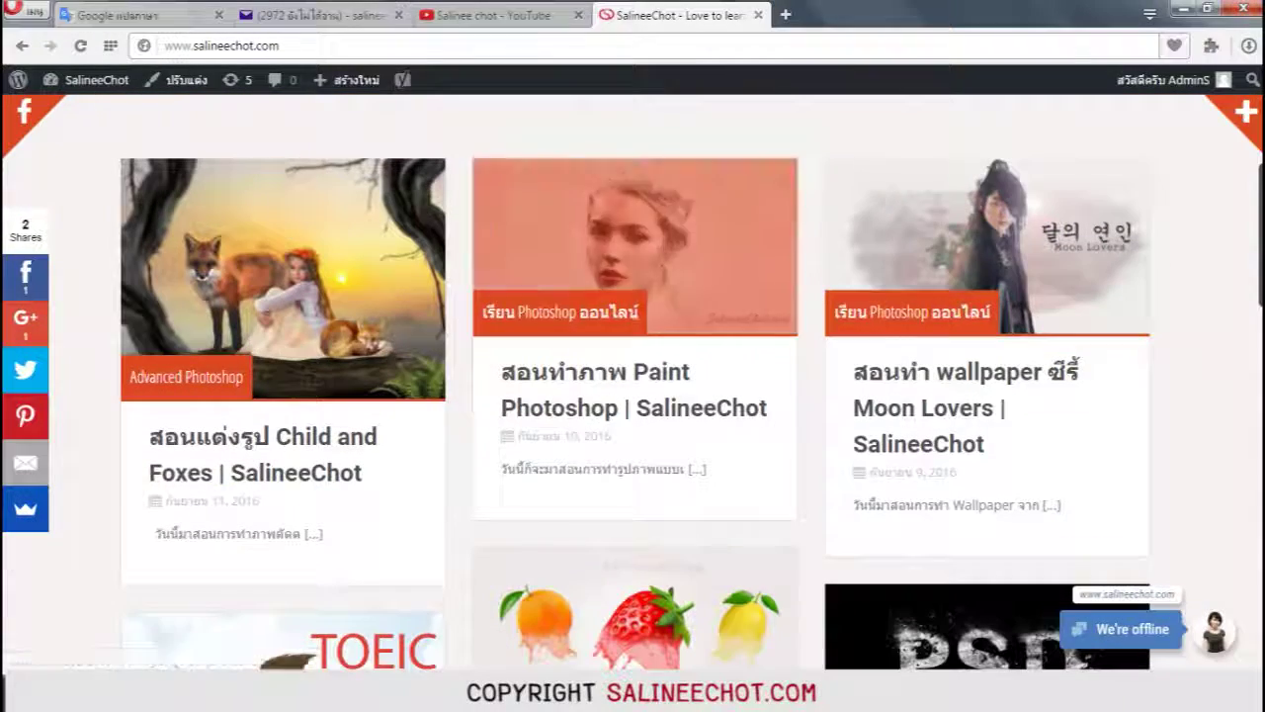
scroll(633, 316, "down", 1)
scroll(632, 376, "down", 2)
scroll(632, 371, "up", 1)
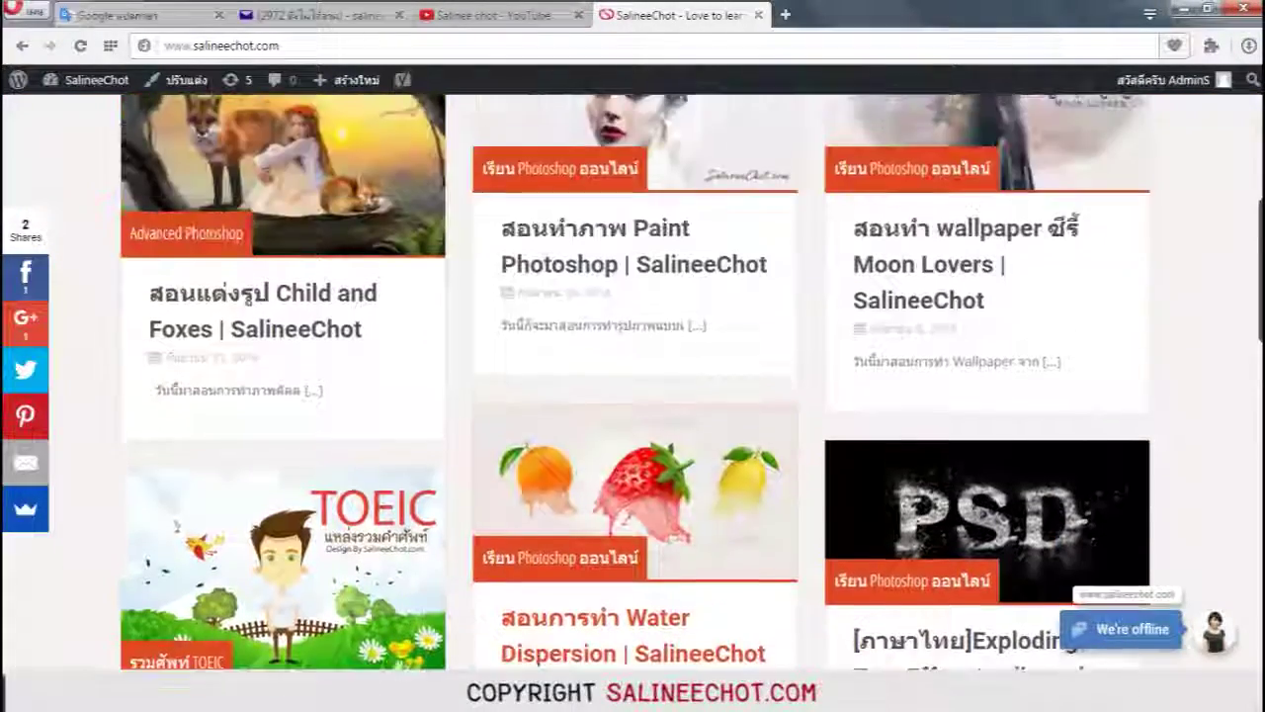
scroll(623, 326, "up", 3)
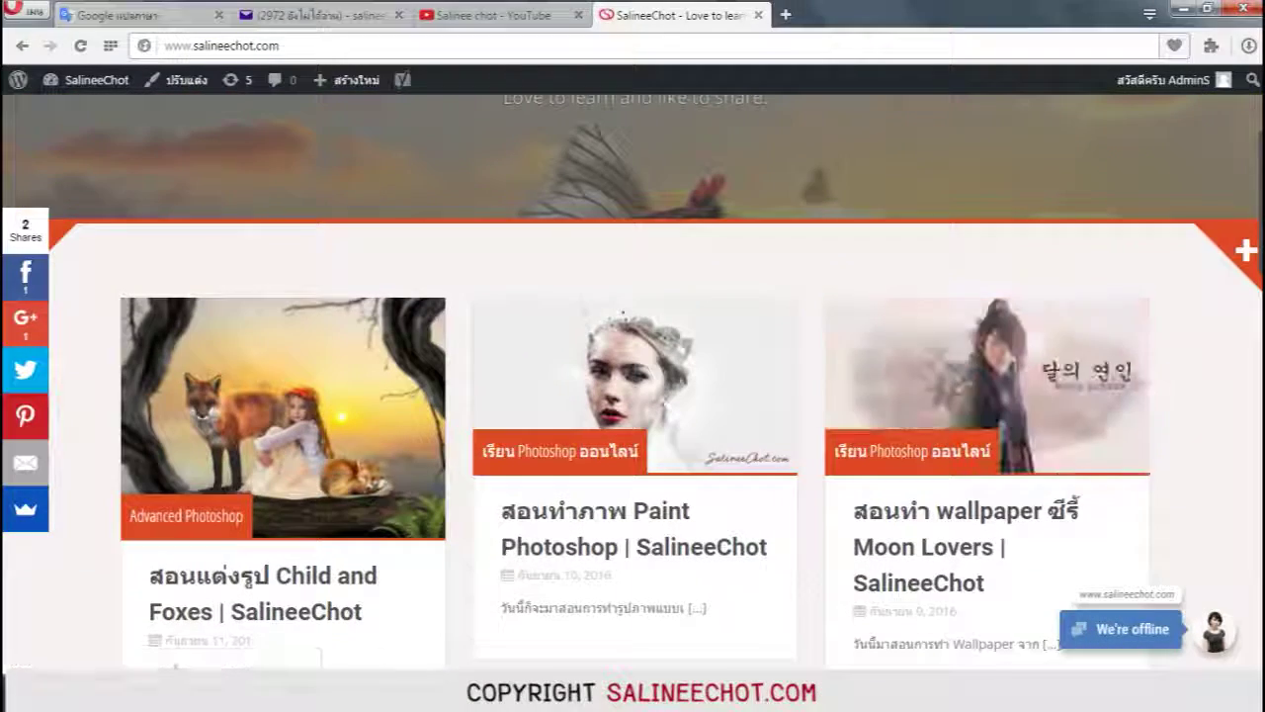
left_click(1246, 247)
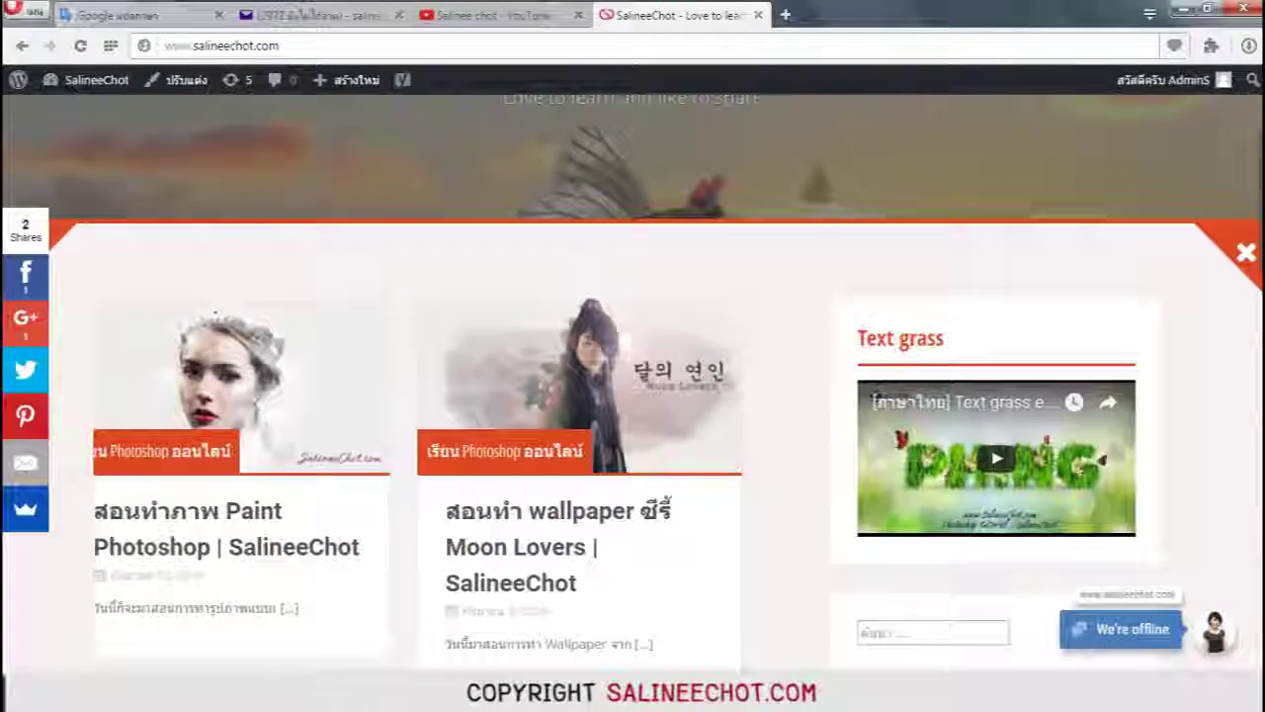
scroll(919, 425, "down", 1)
scroll(919, 425, "down", 3)
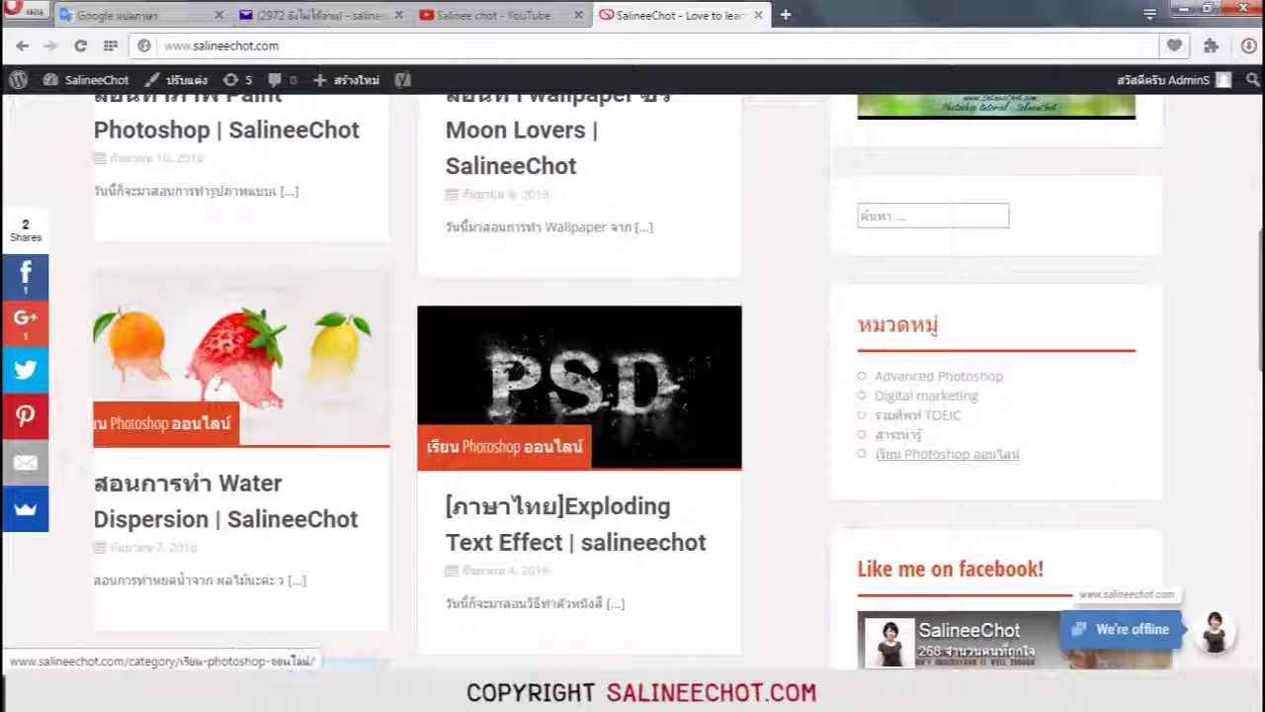
scroll(579, 395, "up", 1)
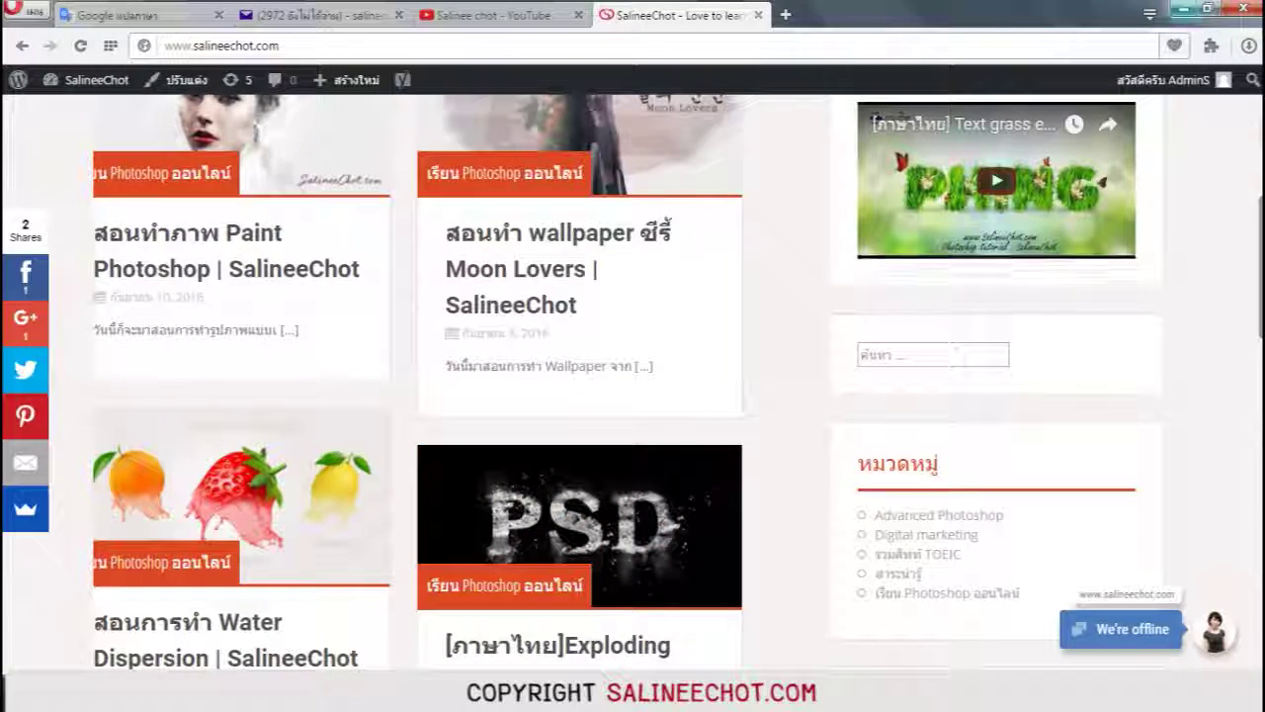